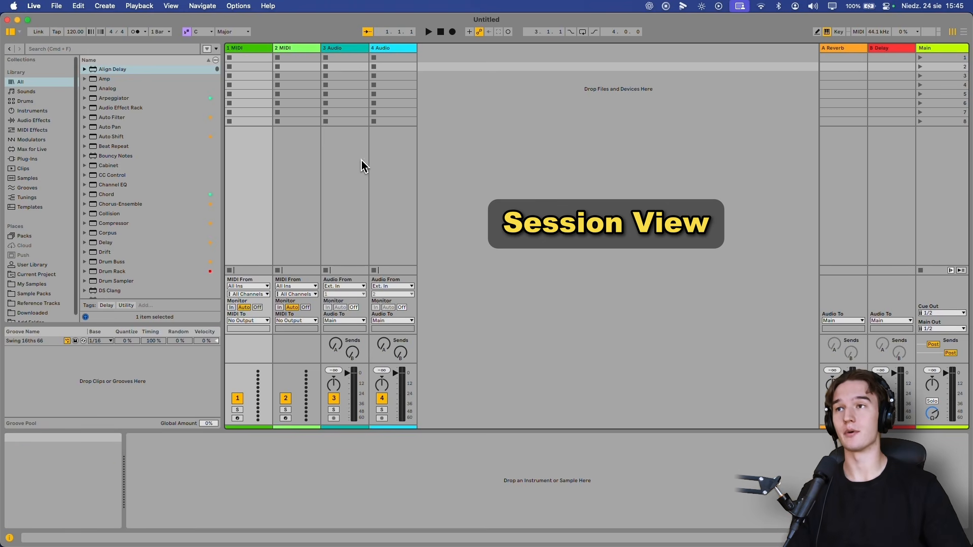
Switch back and forth between Arrangement View and Session View to compare their layouts, finishing in Session View
{"action": "left_click", "coordinate": [963, 34]}
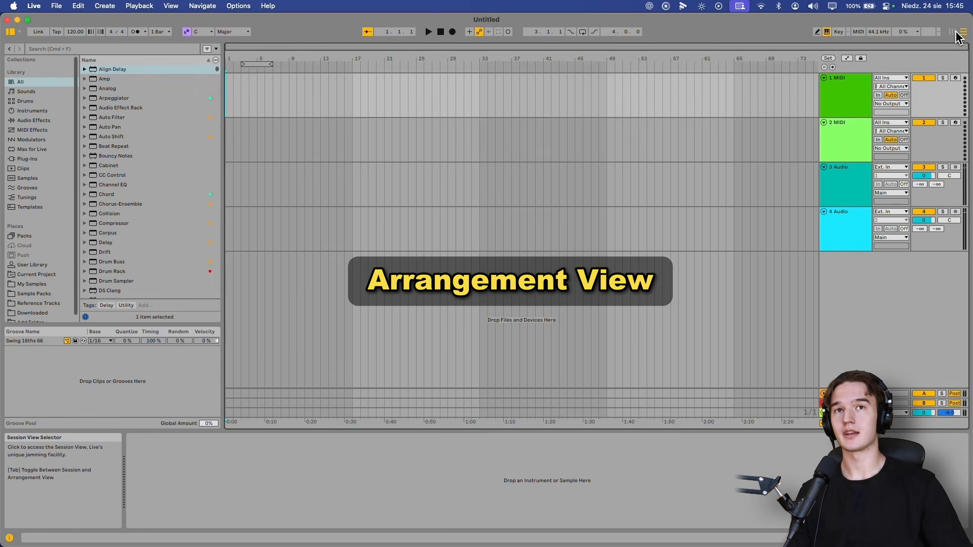
{"action": "left_click", "coordinate": [953, 34]}
{"action": "left_click", "coordinate": [963, 34]}
{"action": "left_click", "coordinate": [952, 33]}
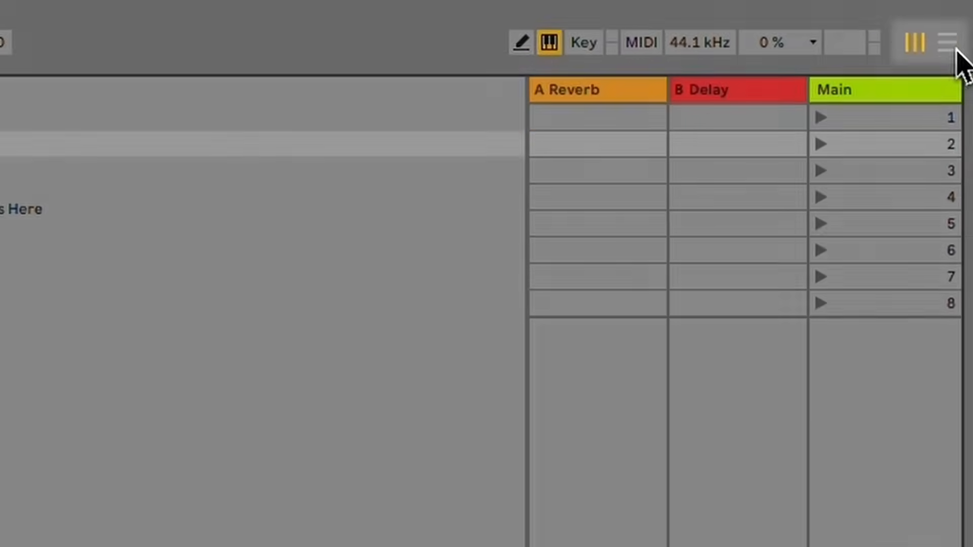
{"action": "left_click", "coordinate": [963, 33]}
{"action": "left_click", "coordinate": [914, 43]}
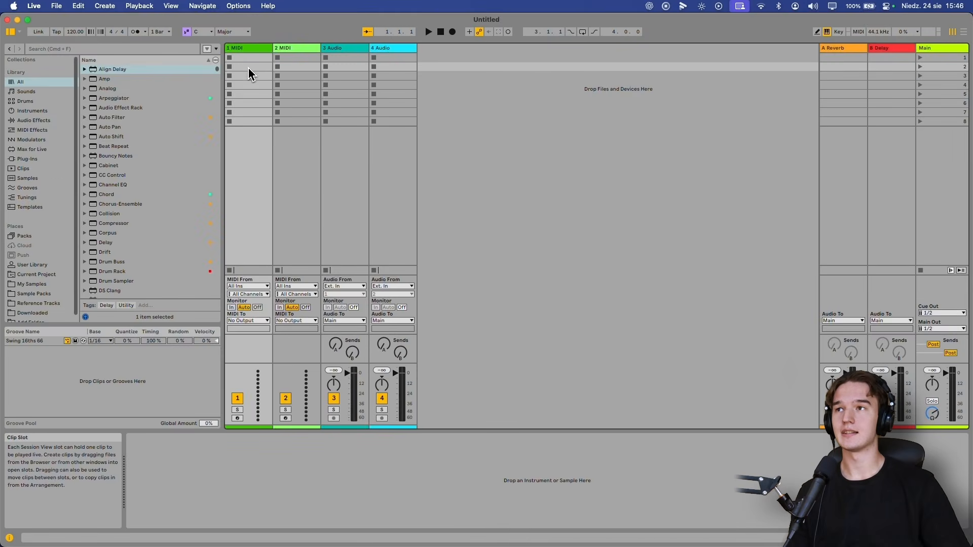
Select the MIDI and audio tracks one after another in Session View to examine their vertical layout
{"action": "left_click", "coordinate": [258, 49]}
{"action": "left_click", "coordinate": [278, 49]}
{"action": "left_click", "coordinate": [351, 50]}
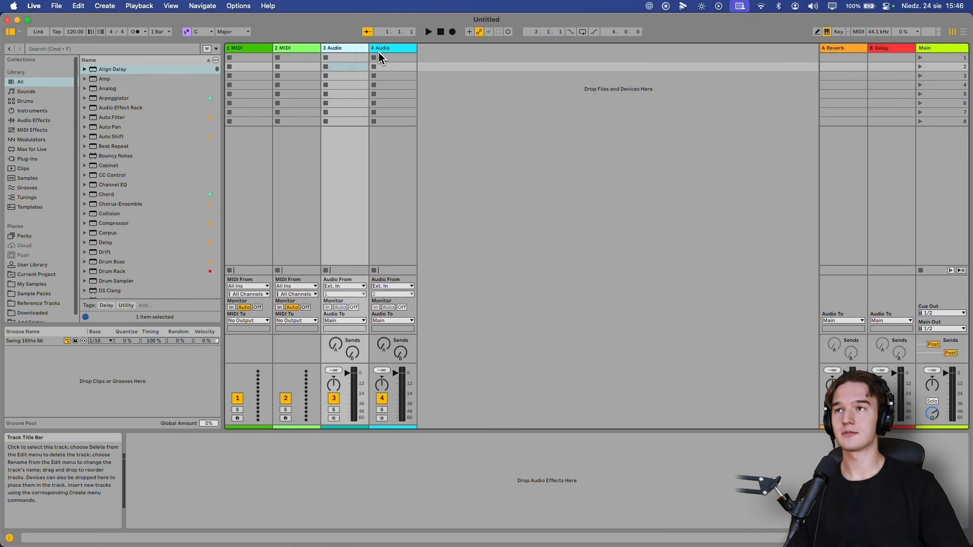
{"action": "left_click", "coordinate": [378, 50]}
{"action": "left_click", "coordinate": [252, 59]}
Switch to Arrangement View and select the MIDI and audio tracks in turn to examine their horizontal layout
{"action": "key", "text": "Tab"}
{"action": "left_click", "coordinate": [853, 100]}
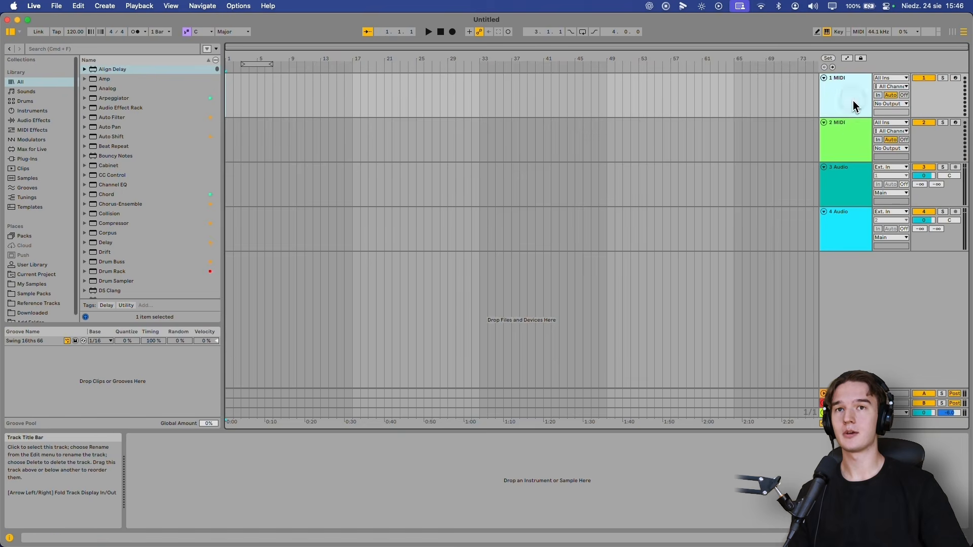
{"action": "left_click", "coordinate": [846, 139]}
{"action": "left_click", "coordinate": [842, 185]}
{"action": "left_click", "coordinate": [842, 219]}
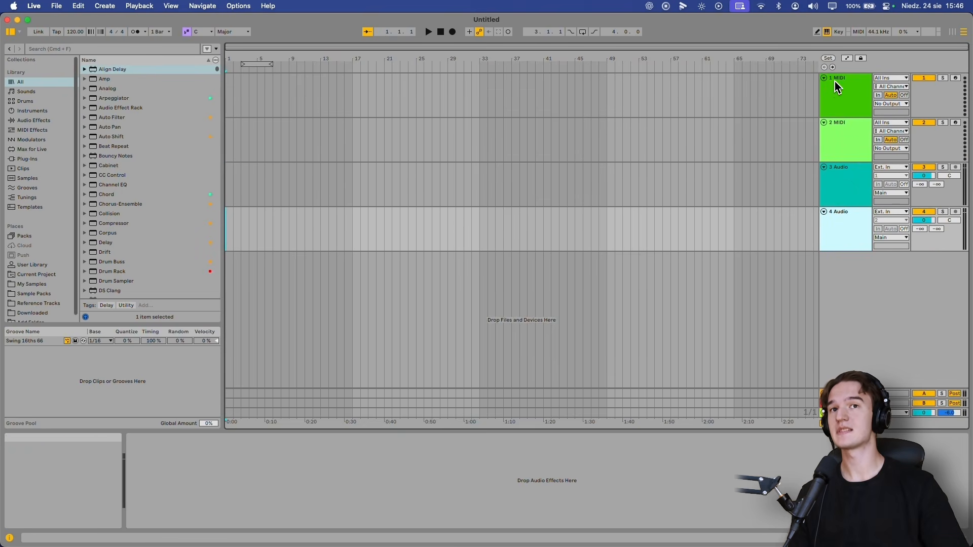
{"action": "left_click", "coordinate": [842, 102]}
{"action": "left_click", "coordinate": [840, 129]}
{"action": "left_click", "coordinate": [847, 107]}
{"action": "left_click", "coordinate": [849, 146]}
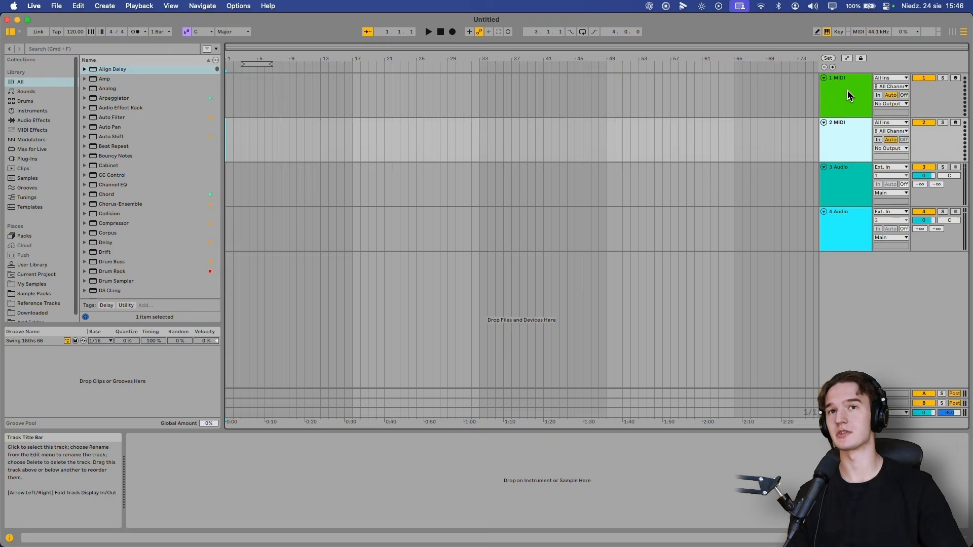
{"action": "left_click", "coordinate": [849, 96]}
Return to Session View and select tracks 2 MIDI, 3 Audio and 4 Audio in turn for comparison
{"action": "key", "text": "Tab"}
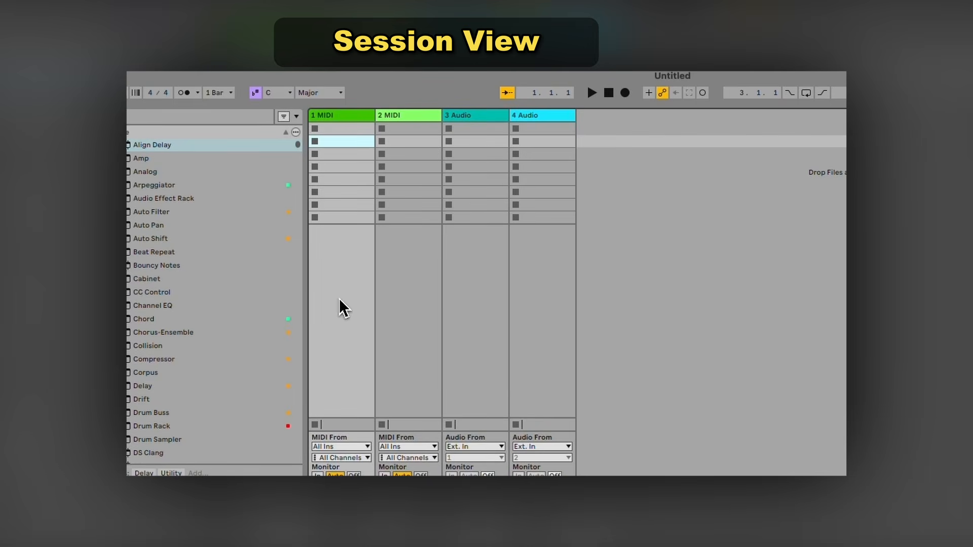
{"action": "left_click", "coordinate": [399, 268]}
{"action": "left_click", "coordinate": [469, 270]}
{"action": "left_click", "coordinate": [534, 270]}
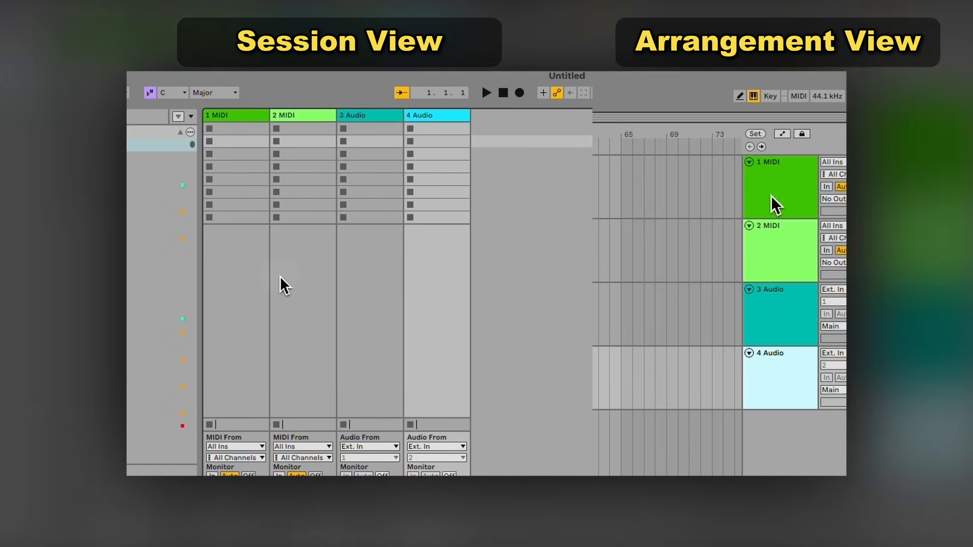
Go through the four tracks in Arrangement View and place the insert marker at bar 33 on the 2 MIDI track
{"action": "left_click", "coordinate": [671, 192]}
{"action": "left_click", "coordinate": [672, 253]}
{"action": "left_click", "coordinate": [673, 316]}
{"action": "left_click", "coordinate": [684, 366]}
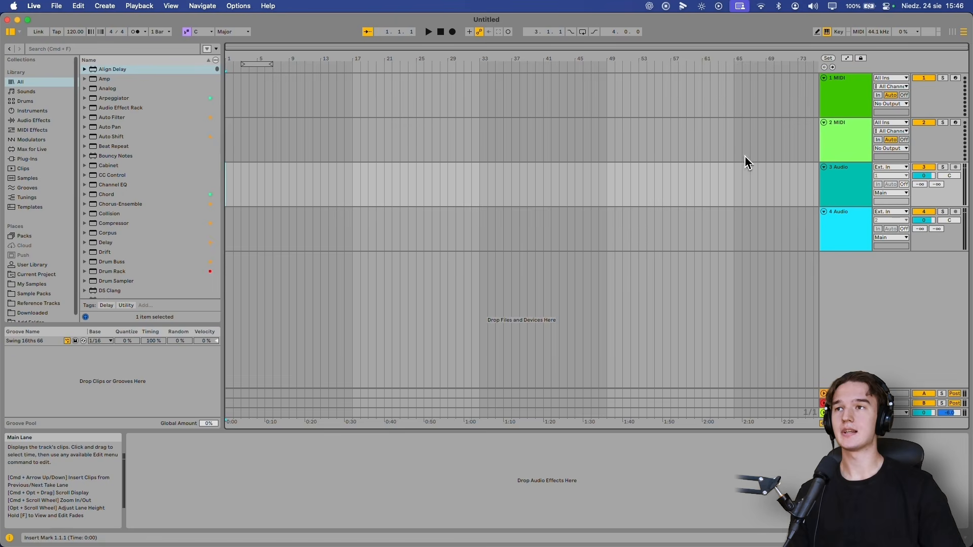
{"action": "left_click", "coordinate": [844, 100]}
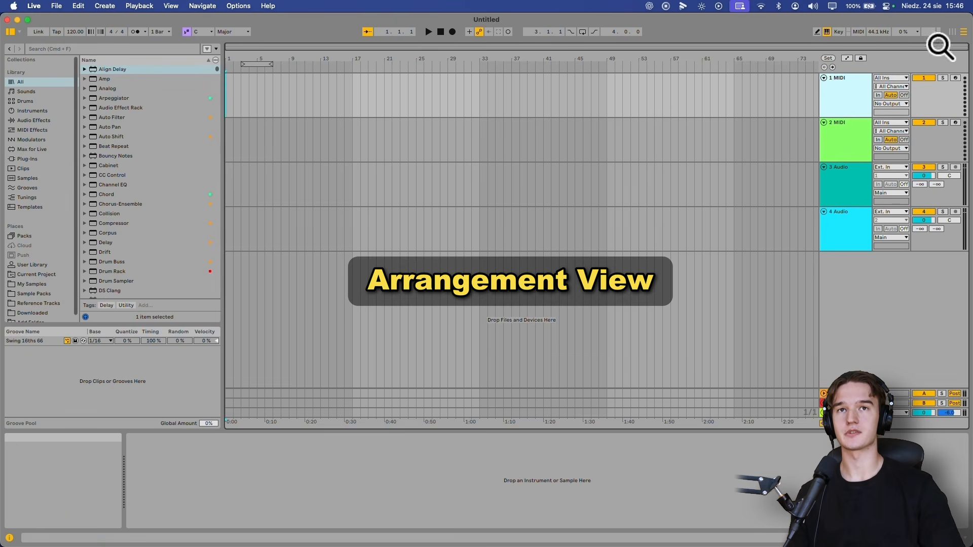
{"action": "left_click", "coordinate": [480, 141]}
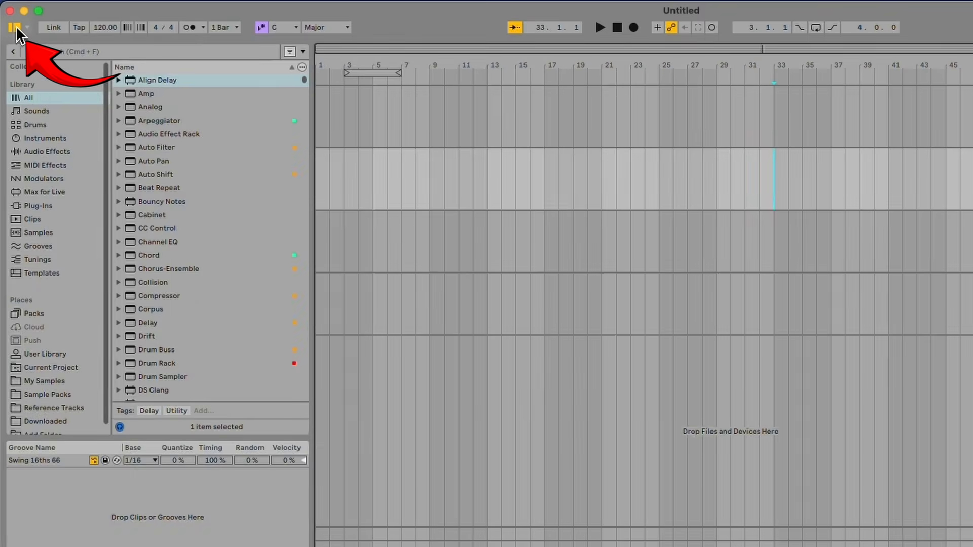
Hide and reshow the browser, and look through its Samples, Instruments and Audio Effects categories
{"action": "left_click", "coordinate": [16, 30]}
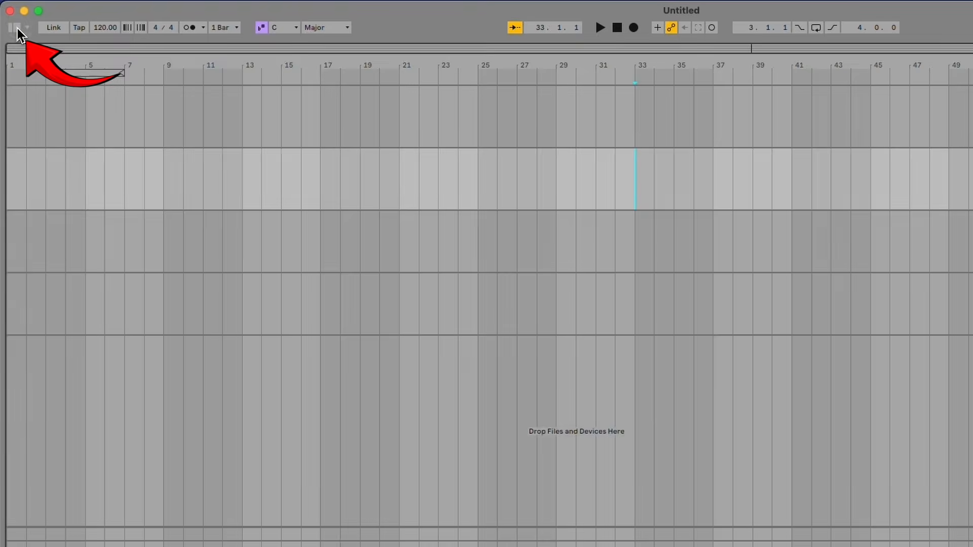
{"action": "left_click", "coordinate": [17, 29]}
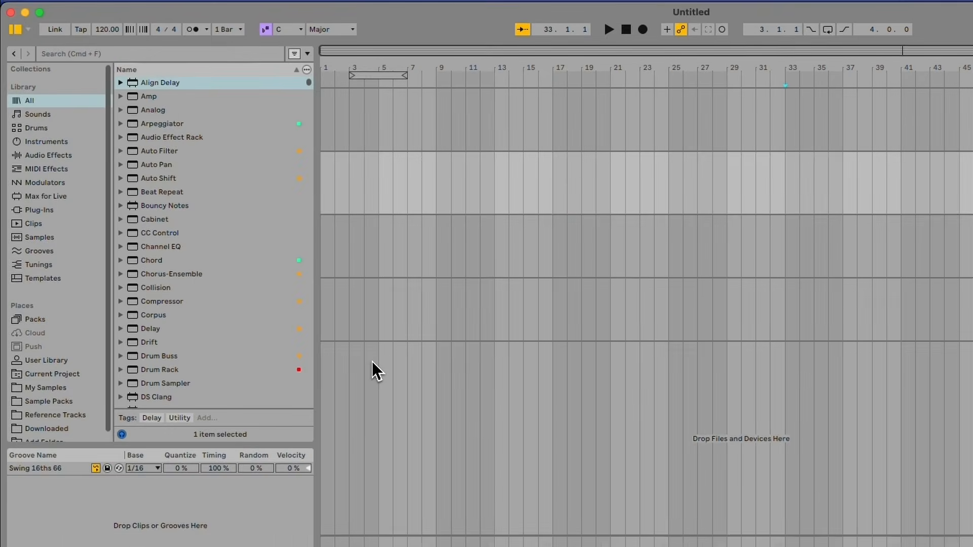
{"action": "left_click", "coordinate": [40, 237]}
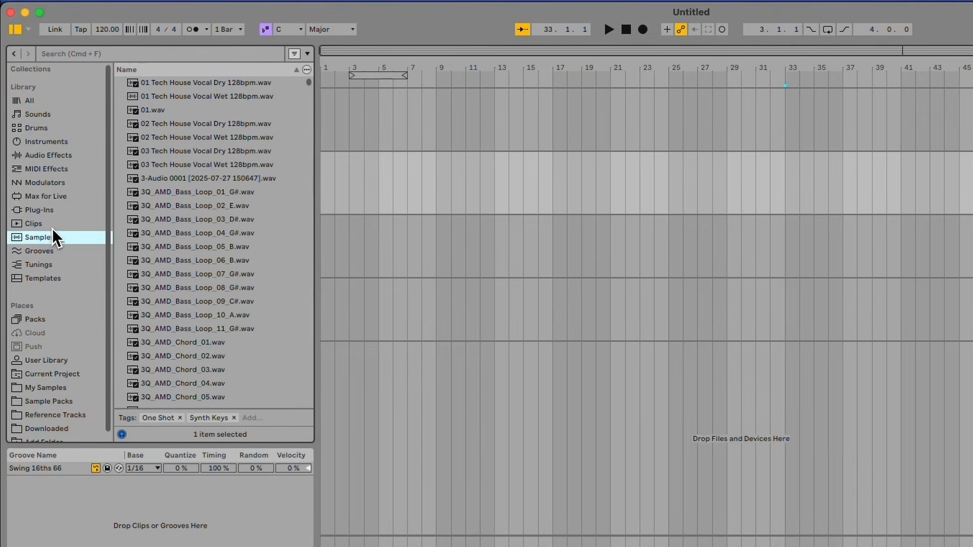
{"action": "left_click", "coordinate": [50, 142]}
{"action": "left_click", "coordinate": [60, 157]}
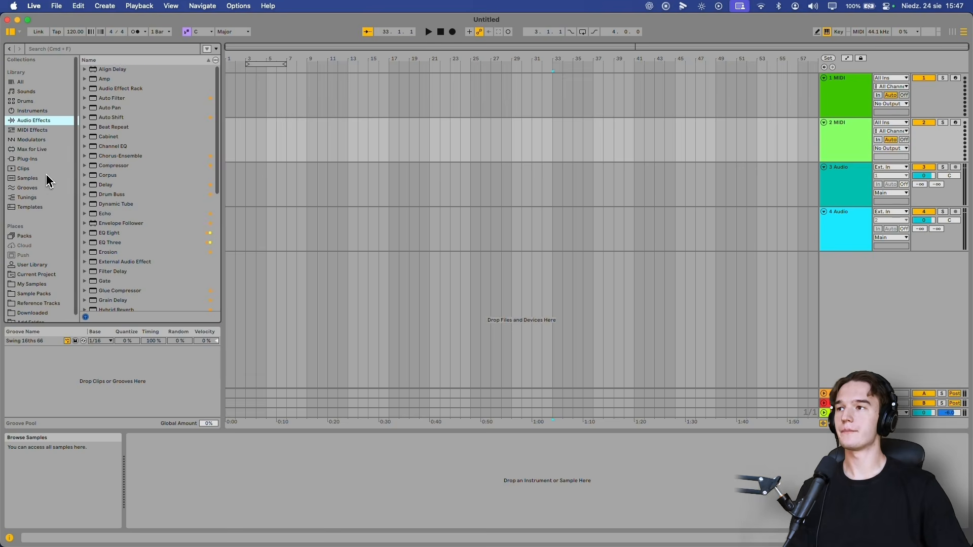
{"action": "left_click", "coordinate": [40, 238]}
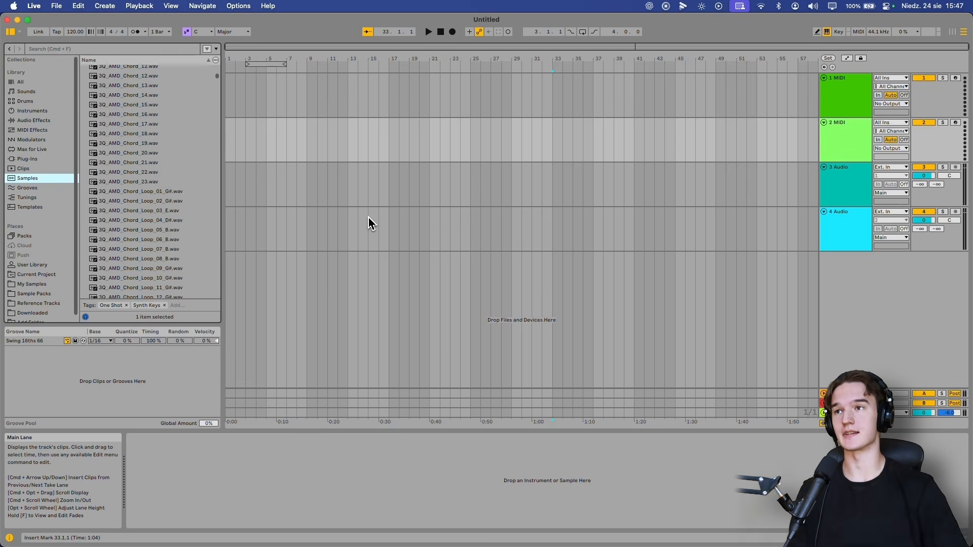
Search the whole browser library for "kick" and look through the matching samples
{"action": "key", "text": "ctrl+f"}
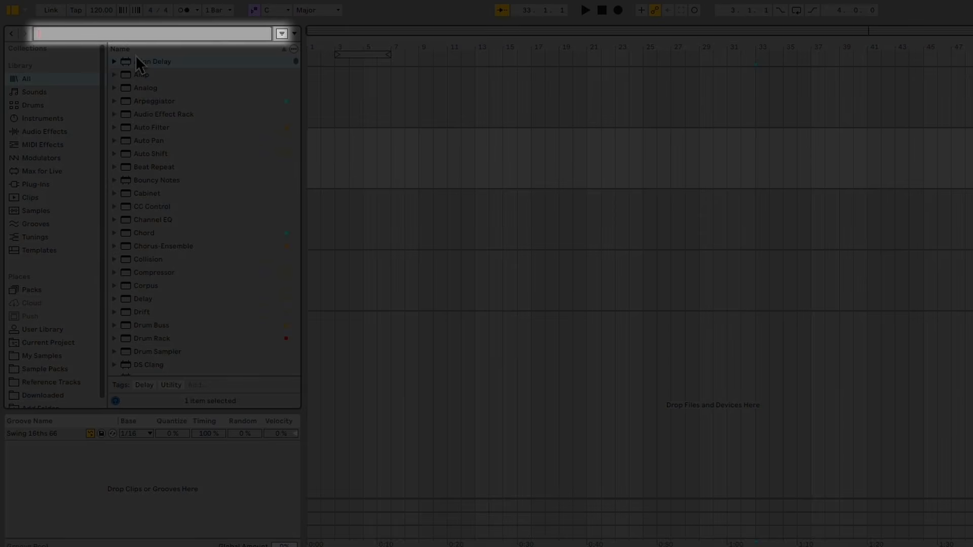
{"action": "type", "text": "kick"}
{"action": "scroll", "coordinate": [185, 228], "scroll_direction": "down", "scroll_amount": 15}
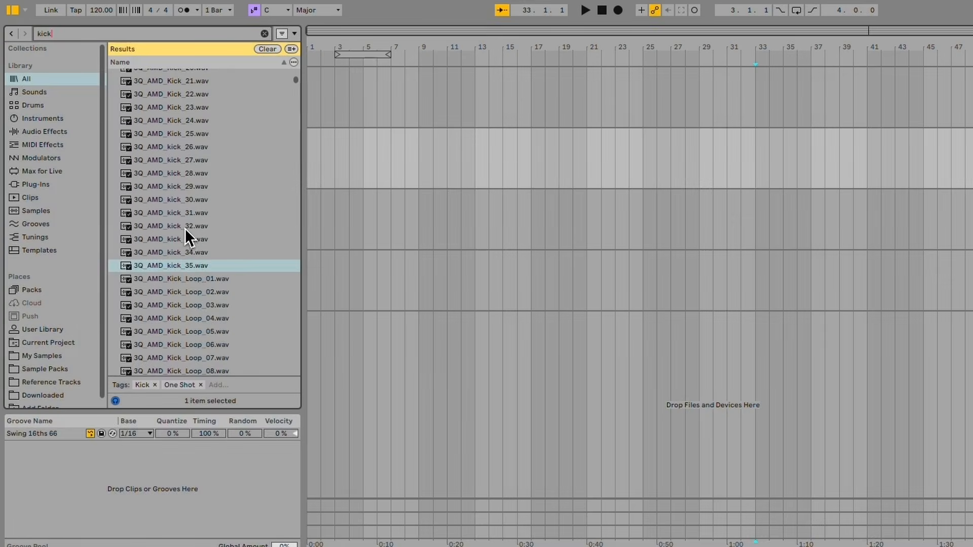
{"action": "scroll", "coordinate": [194, 249], "scroll_direction": "up", "scroll_amount": 10}
Audition several kick samples from the results, including 3Q_AMD_kick_29.wav, 3Q_AMD_kick_33.wav and 505 Kick.flac
{"action": "left_click", "coordinate": [171, 150]}
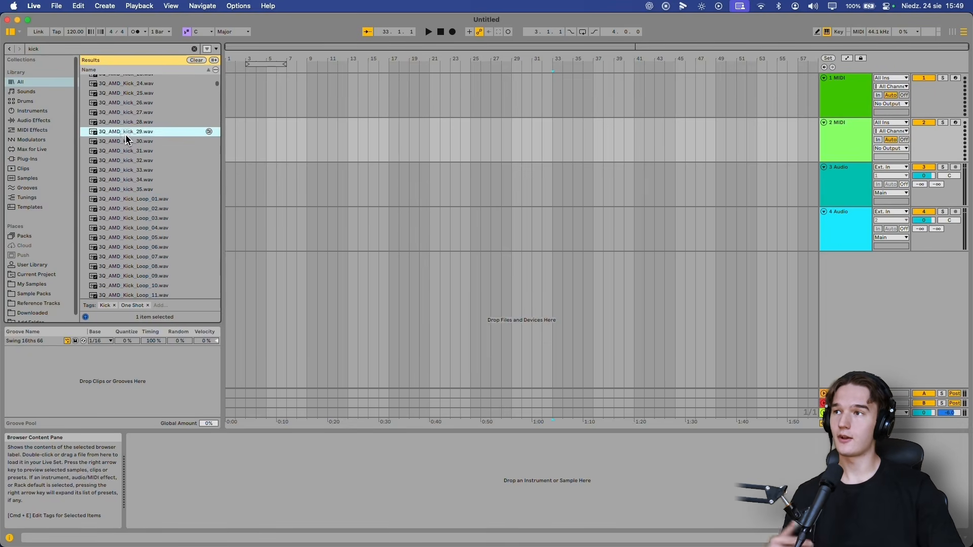
{"action": "left_click", "coordinate": [133, 169]}
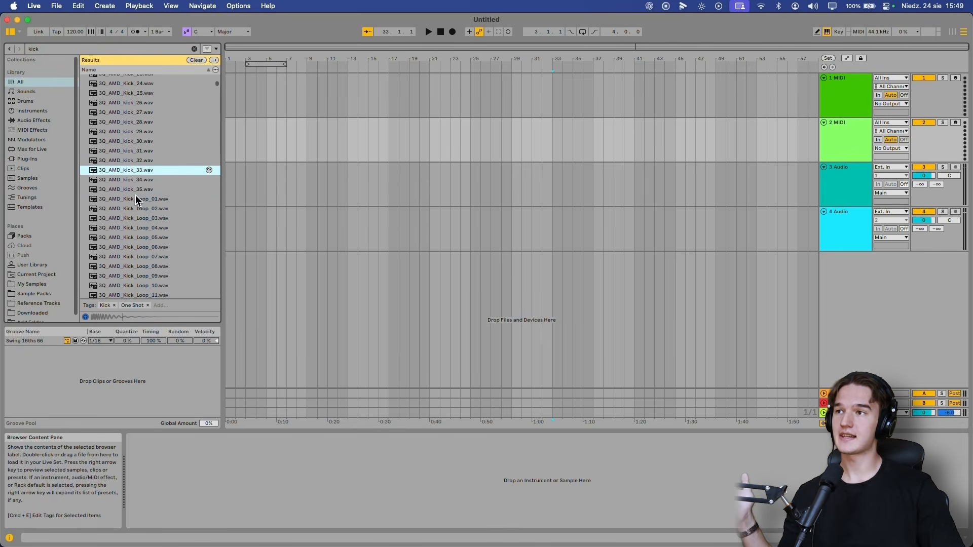
{"action": "left_click", "coordinate": [137, 199]}
{"action": "scroll", "coordinate": [137, 218], "scroll_direction": "down", "scroll_amount": 6}
{"action": "left_click", "coordinate": [137, 235]}
{"action": "left_click", "coordinate": [138, 195]}
{"action": "left_click", "coordinate": [139, 158]}
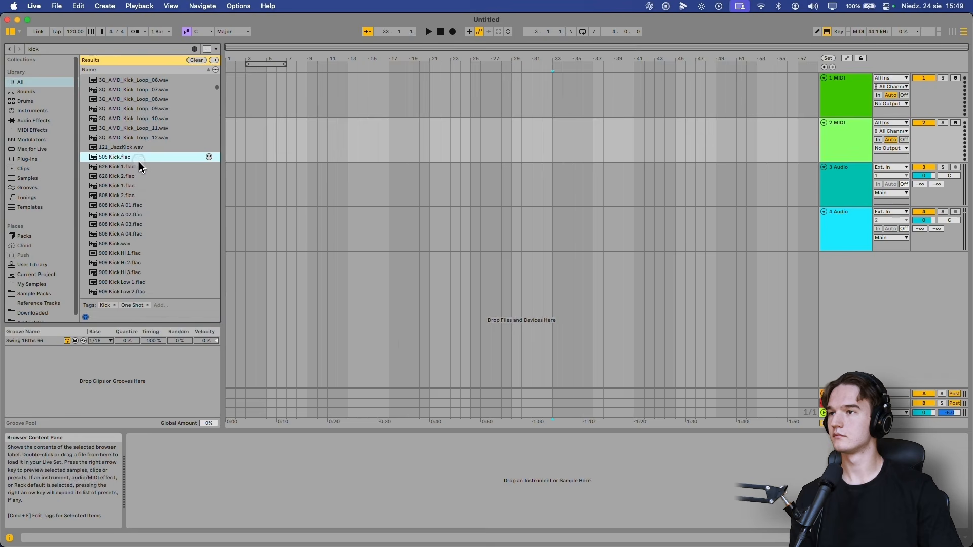
Audition more kick samples and place Kick 909 2.wav on the 4 Audio track at bar 25
{"action": "scroll", "coordinate": [136, 203], "scroll_direction": "down", "scroll_amount": 5}
{"action": "left_click", "coordinate": [134, 187]}
{"action": "scroll", "coordinate": [133, 187], "scroll_direction": "down", "scroll_amount": 20}
{"action": "left_click", "coordinate": [134, 186]}
{"action": "left_click", "coordinate": [129, 185]}
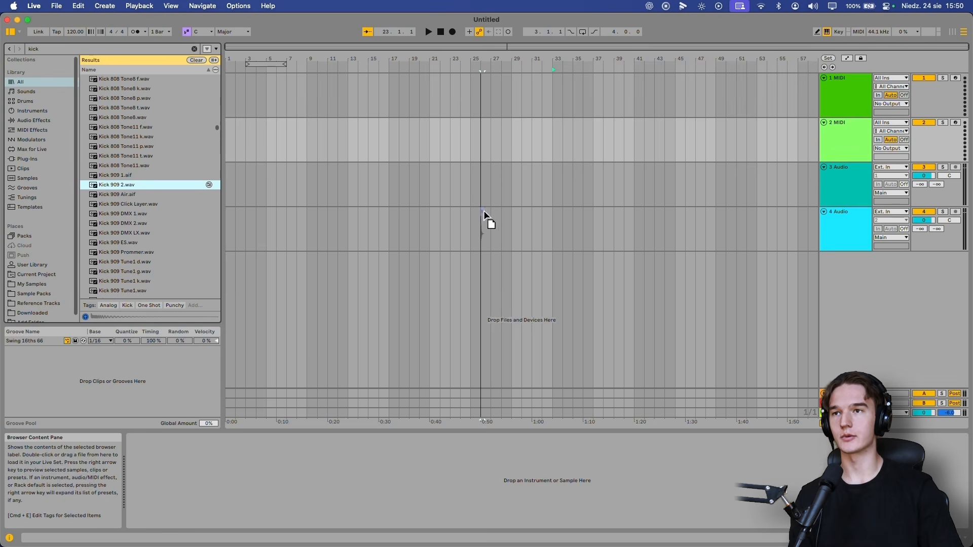
{"action": "left_click_drag", "start_coordinate": [472, 224], "coordinate": [471, 226]}
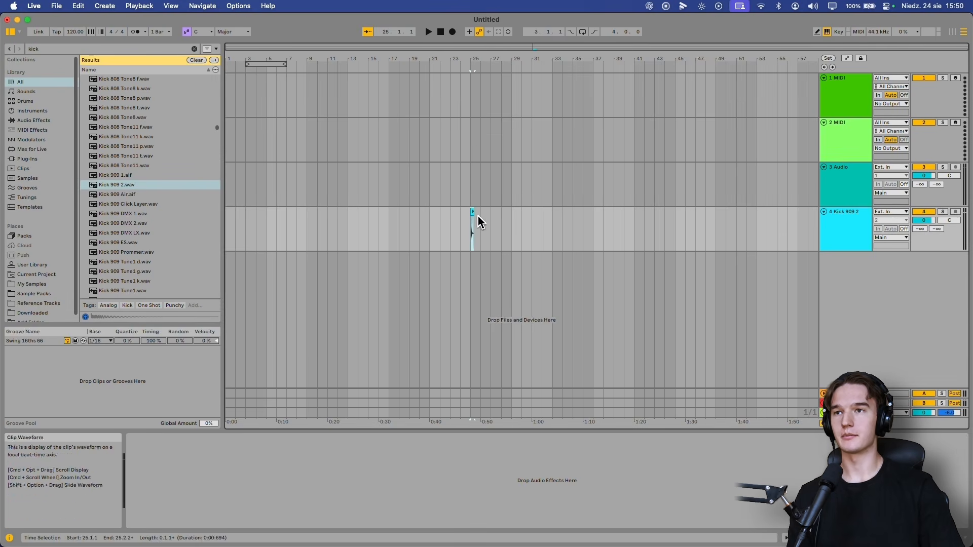
Zoom the arrangement in and out around the kick clip at bar 25 and pan the timeline to examine it
{"action": "scroll", "coordinate": [473, 233], "scroll_direction": "up", "scroll_amount": 6}
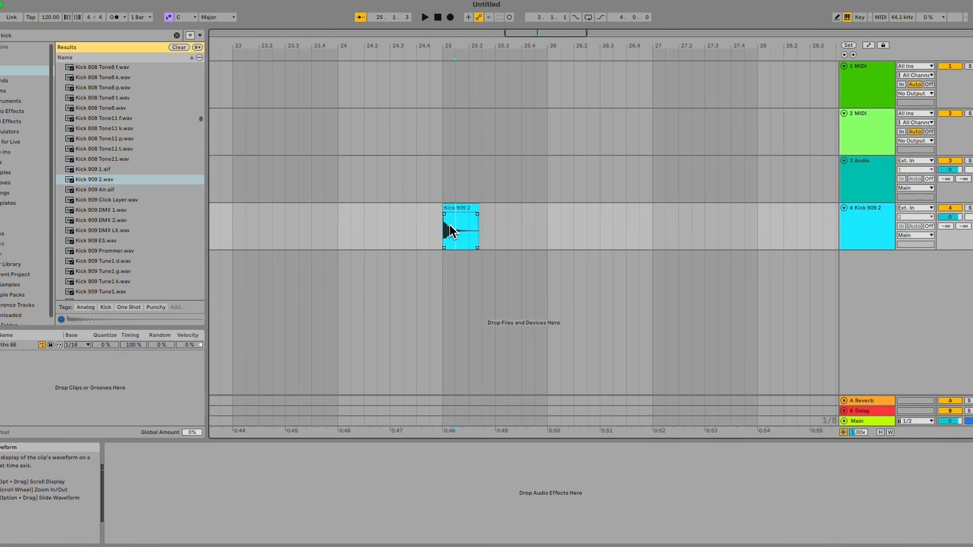
{"action": "key", "text": "ctrl"}
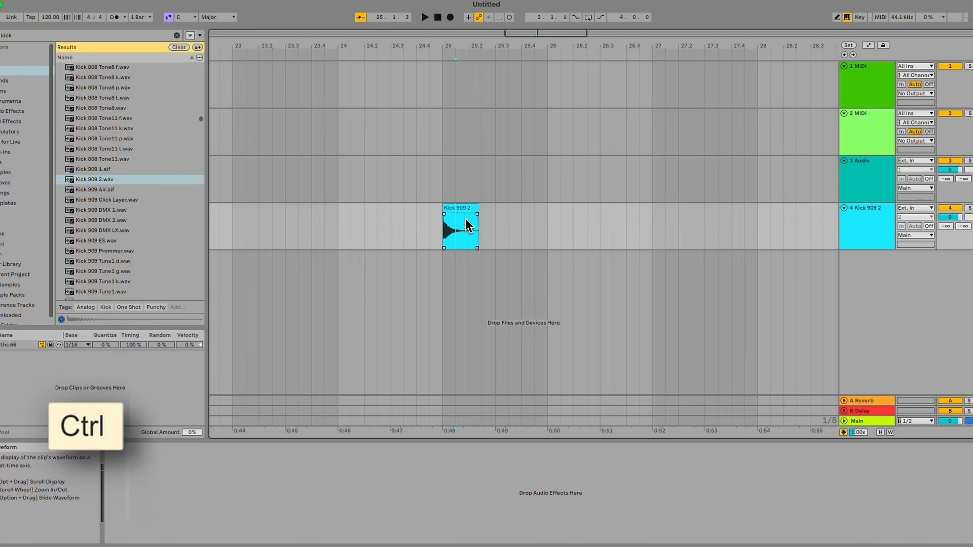
{"action": "scroll", "coordinate": [441, 234], "scroll_direction": "down", "scroll_amount": 5}
{"action": "scroll", "coordinate": [446, 239], "scroll_direction": "up", "scroll_amount": 5}
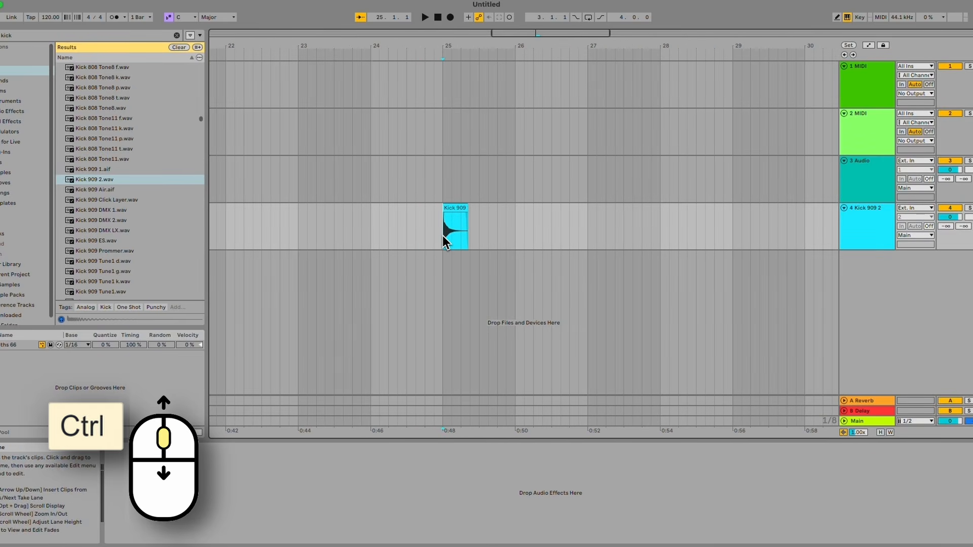
{"action": "scroll", "coordinate": [444, 235], "scroll_direction": "up", "scroll_amount": 3}
{"action": "scroll", "coordinate": [444, 235], "scroll_direction": "down", "scroll_amount": 3}
{"action": "scroll", "coordinate": [444, 235], "scroll_direction": "up", "scroll_amount": 4}
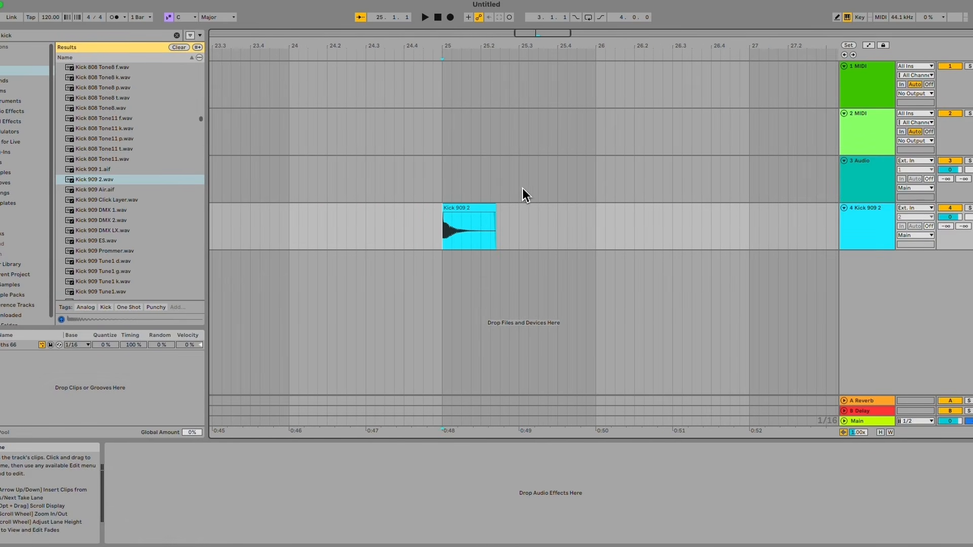
{"action": "middle_click", "coordinate": [502, 172]}
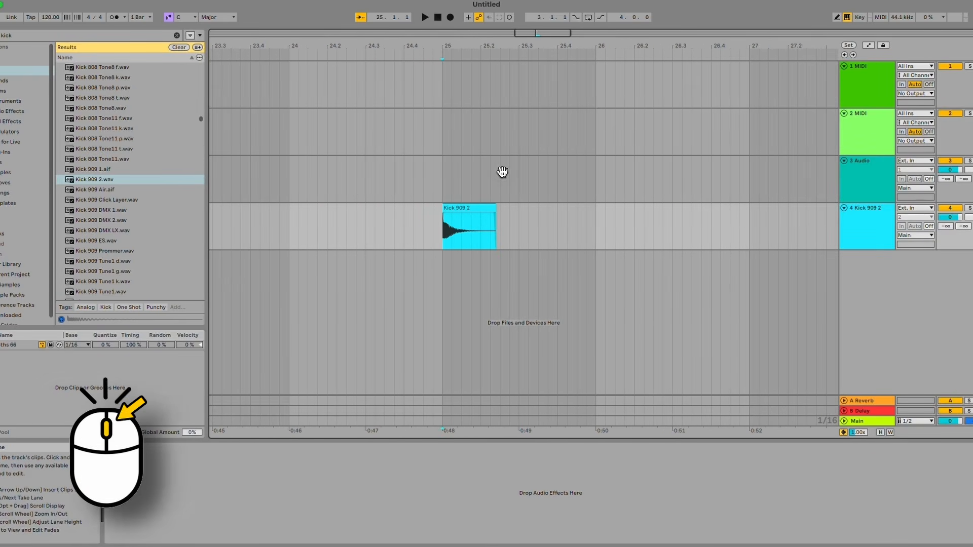
{"action": "left_click_drag", "start_coordinate": [502, 172], "coordinate": [497, 222]}
{"action": "scroll", "coordinate": [521, 213], "scroll_direction": "up", "scroll_amount": 3}
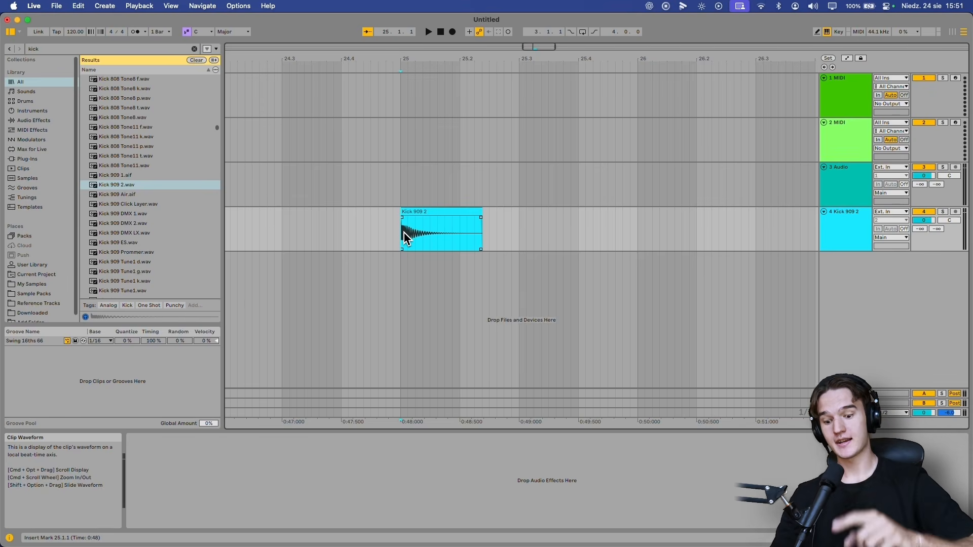
Play the kick clip from bar 25 with Follow enabled, turn Follow off, and play it again to compare the scrolling
{"action": "key", "text": "space"}
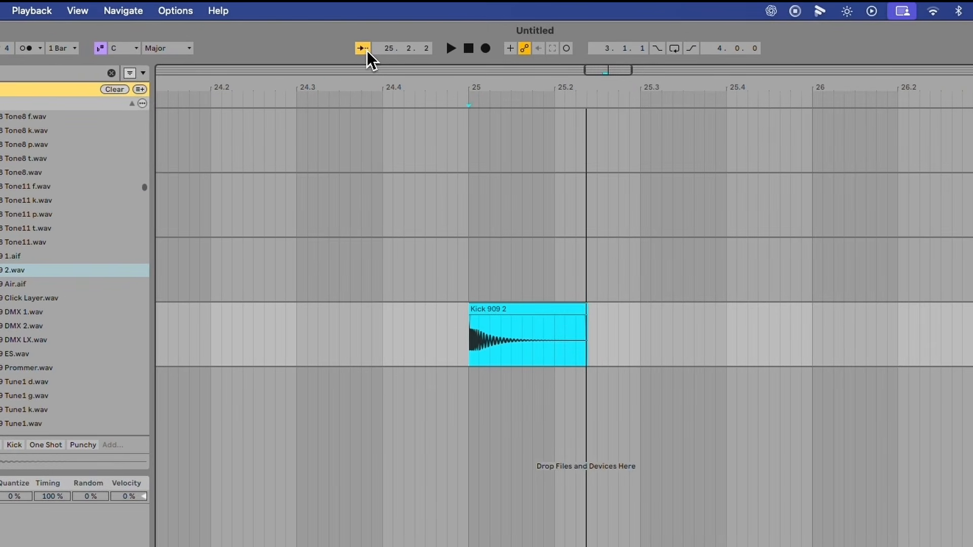
{"action": "key", "text": "space"}
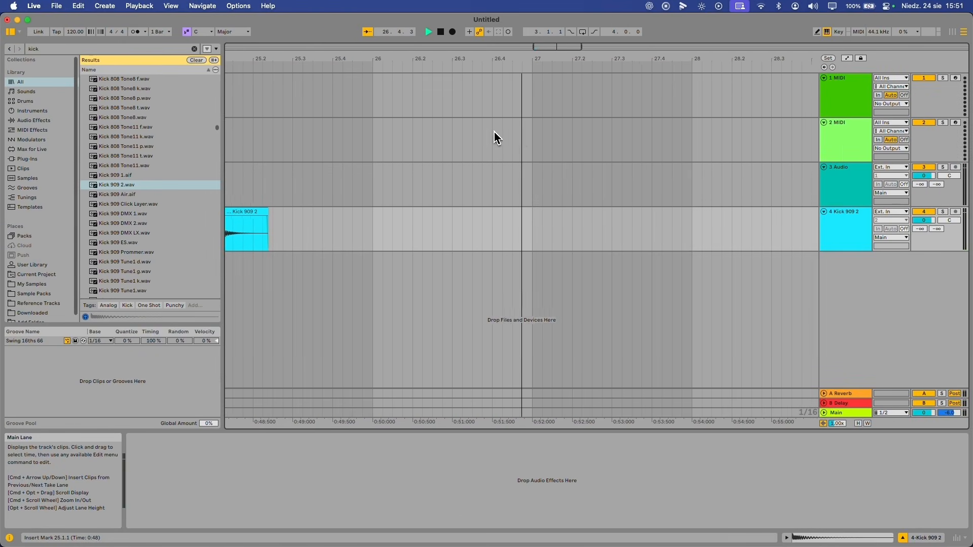
{"action": "key", "text": "space"}
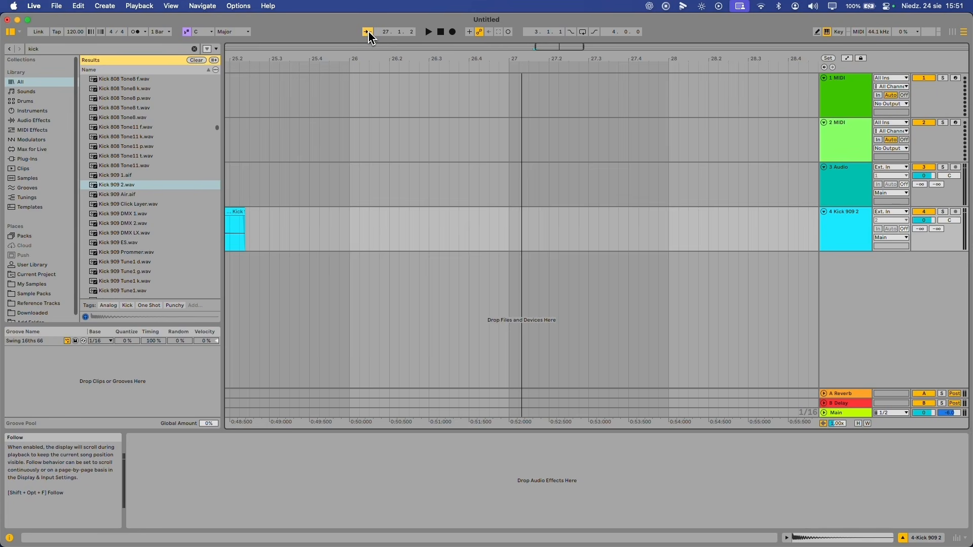
{"action": "key", "text": "space"}
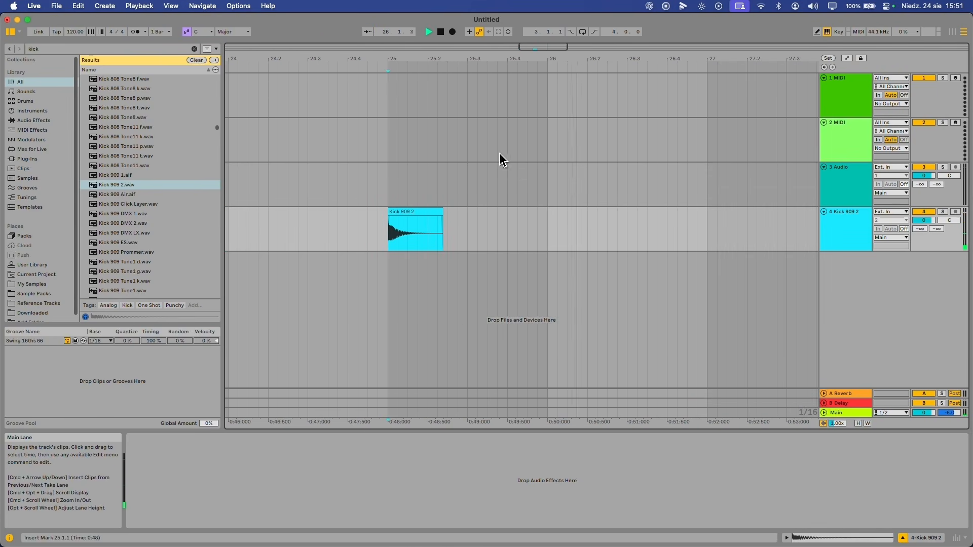
{"action": "key", "text": "space"}
{"action": "mouse_move", "coordinate": [584, 157]}
{"action": "left_mouse_down"}
{"action": "mouse_move", "coordinate": [562, 174]}
{"action": "mouse_move", "coordinate": [582, 175]}
{"action": "left_mouse_up"}
{"action": "left_click_drag", "start_coordinate": [402, 202], "coordinate": [456, 233]}
{"action": "scroll", "coordinate": [453, 236], "scroll_direction": "up", "scroll_amount": 3}
{"action": "scroll", "coordinate": [458, 238], "scroll_direction": "up", "scroll_amount": 2}
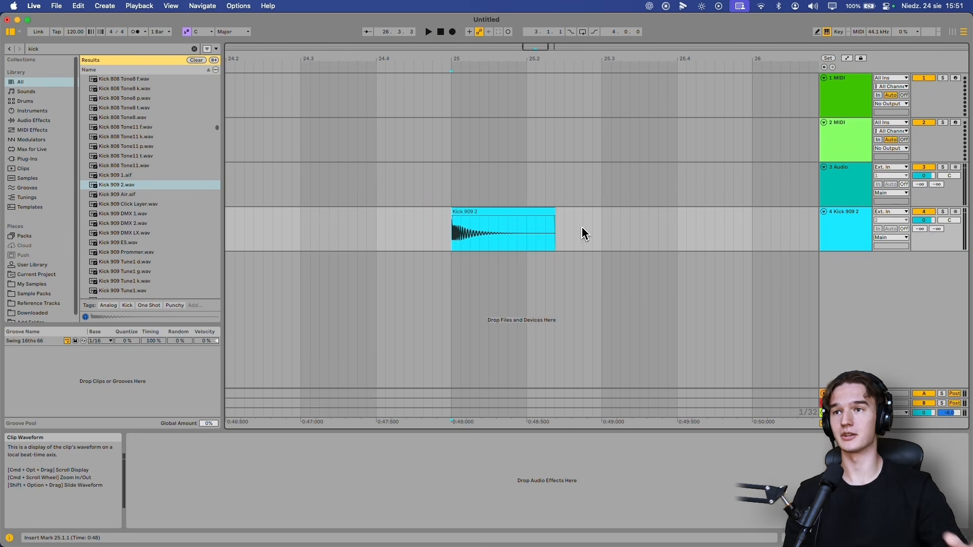
Play the kick clip from bar 25 and from a point inside it at 25.1.2, and return the insert mark to bar 25
{"action": "key", "text": "space"}
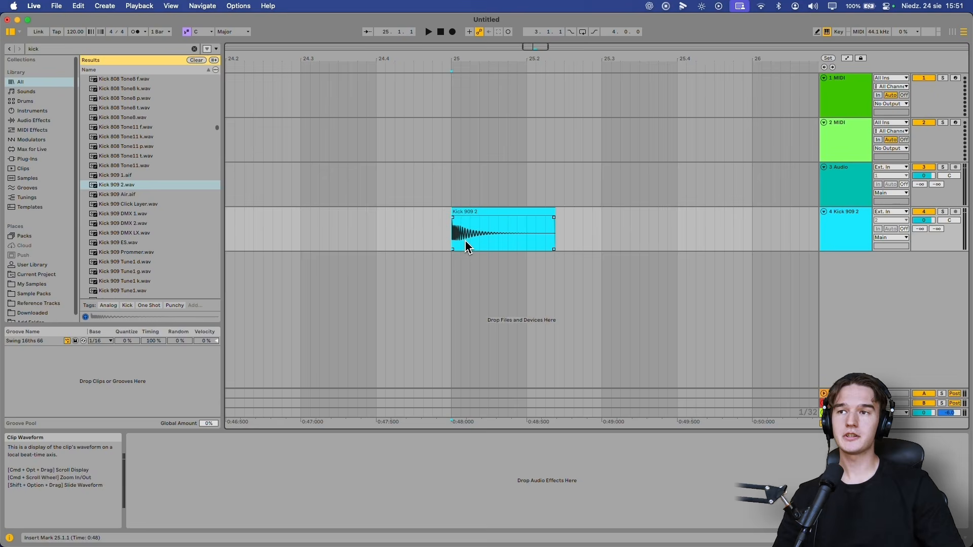
{"action": "key", "text": "space"}
{"action": "left_click", "coordinate": [470, 237]}
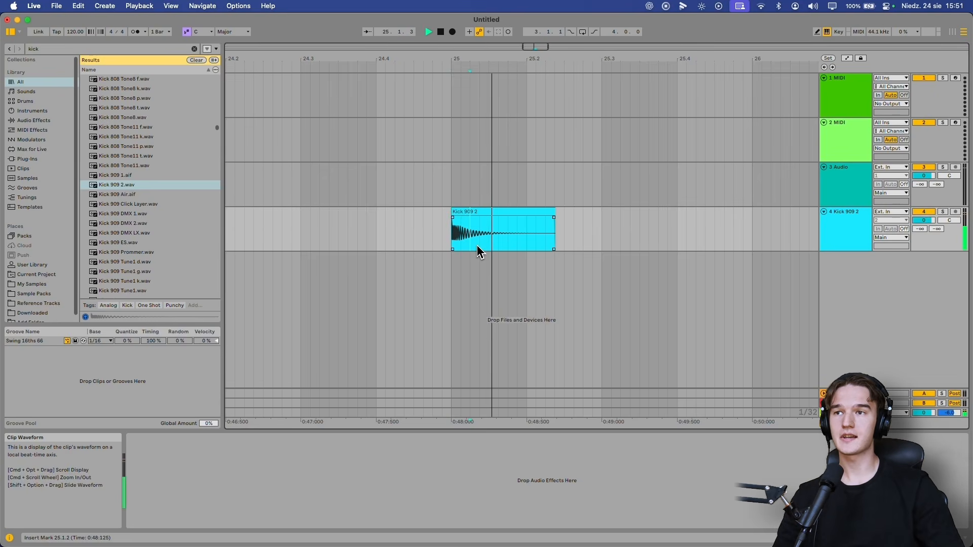
{"action": "left_click", "coordinate": [451, 234]}
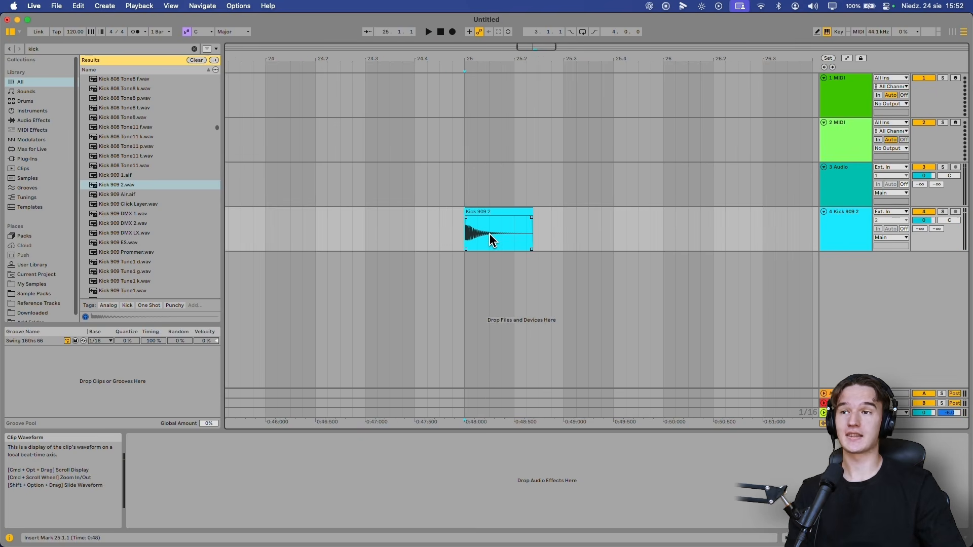
Trim the end of the kick clip on the Kick 909 2 track so it ends at 25.1.4
{"action": "scroll", "coordinate": [502, 237], "scroll_direction": "down", "scroll_amount": 5}
{"action": "scroll", "coordinate": [504, 237], "scroll_direction": "up", "scroll_amount": 3}
{"action": "left_click_drag", "start_coordinate": [536, 231], "coordinate": [464, 205]}
{"action": "scroll", "coordinate": [495, 219], "scroll_direction": "up", "scroll_amount": 2}
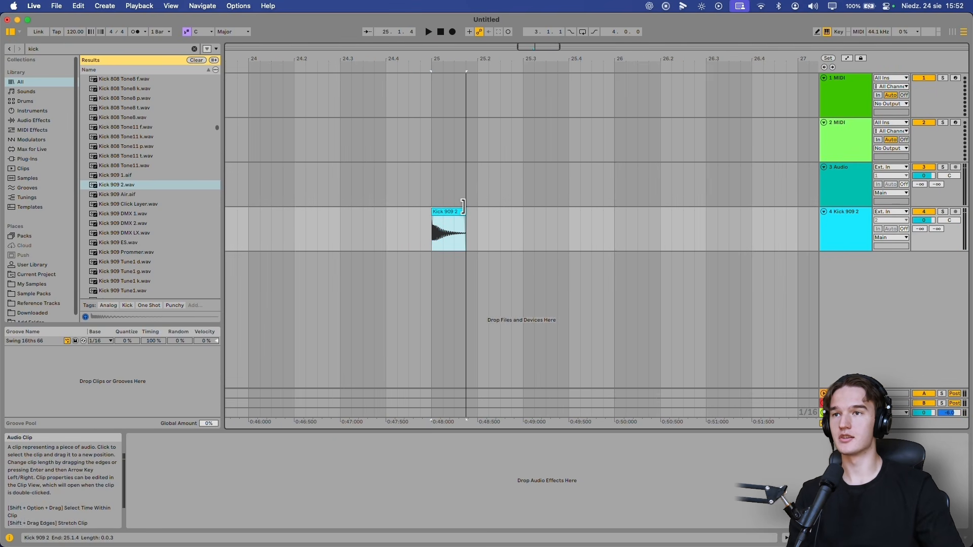
Select one full beat from the kick's start, including the gap after it, and duplicate it three times to fill bar 25
{"action": "left_click", "coordinate": [474, 226]}
{"action": "scroll", "coordinate": [484, 231], "scroll_direction": "right", "scroll_amount": 2}
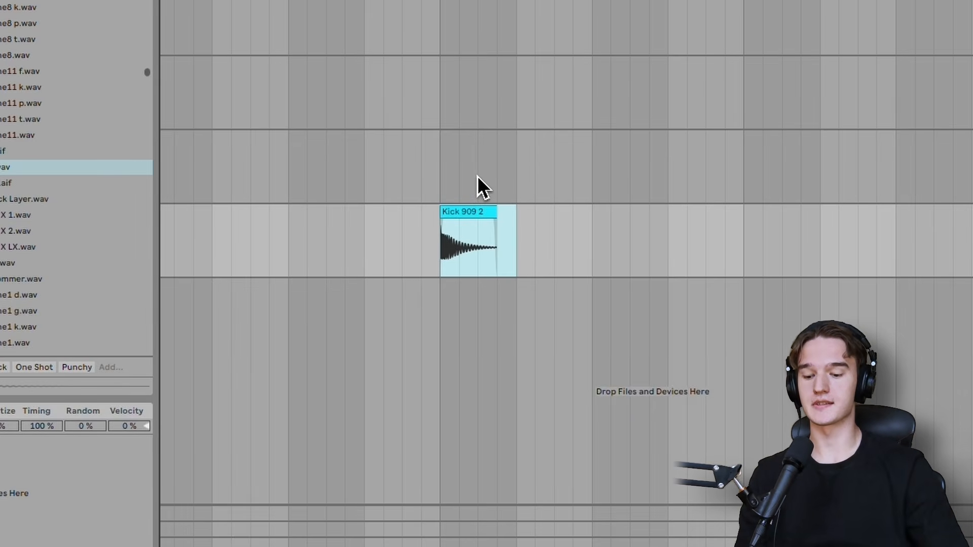
{"action": "key", "text": "ctrl+d"}
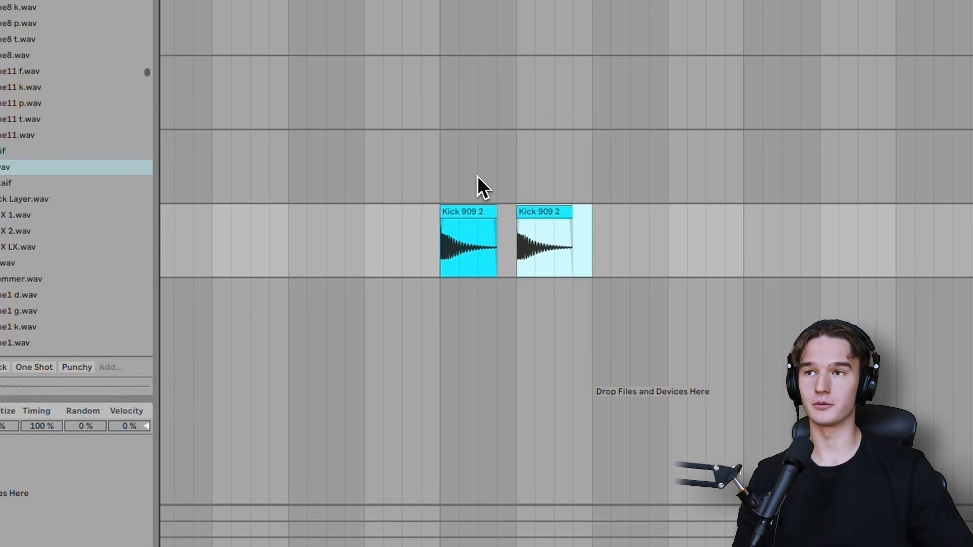
{"action": "key", "text": "ctrl+d"}
{"action": "key", "text": "ctrl+d"}
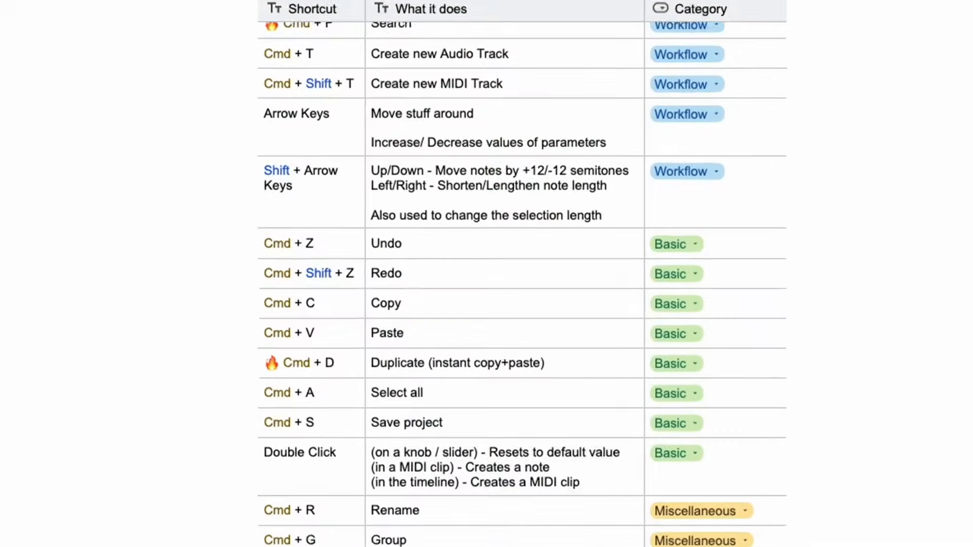
Review the Basic and Miscellaneous entries in the Keyboard Shortcuts document
{"action": "scroll", "coordinate": [522, 284], "scroll_direction": "down", "scroll_amount": 5}
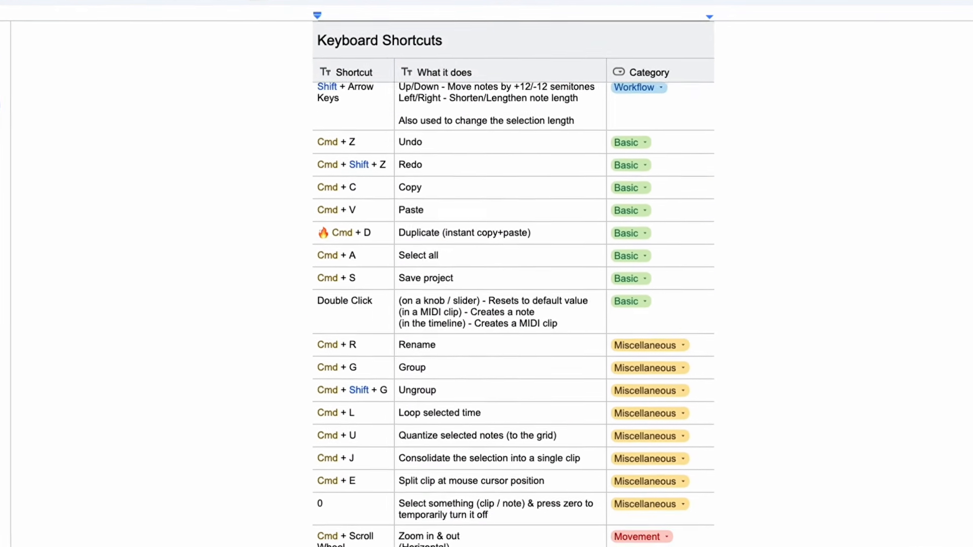
{"action": "scroll", "coordinate": [513, 314], "scroll_direction": "down", "scroll_amount": 4}
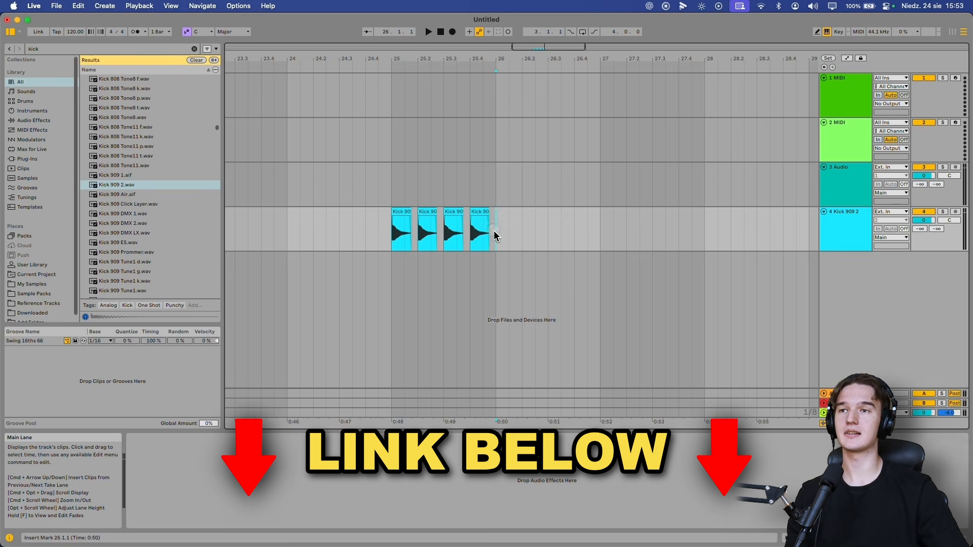
Select the whole of bar 25 with its four kick clips and duplicate it into bar 26
{"action": "left_click_drag", "start_coordinate": [494, 235], "coordinate": [396, 234]}
{"action": "key", "text": "ctrl+d"}
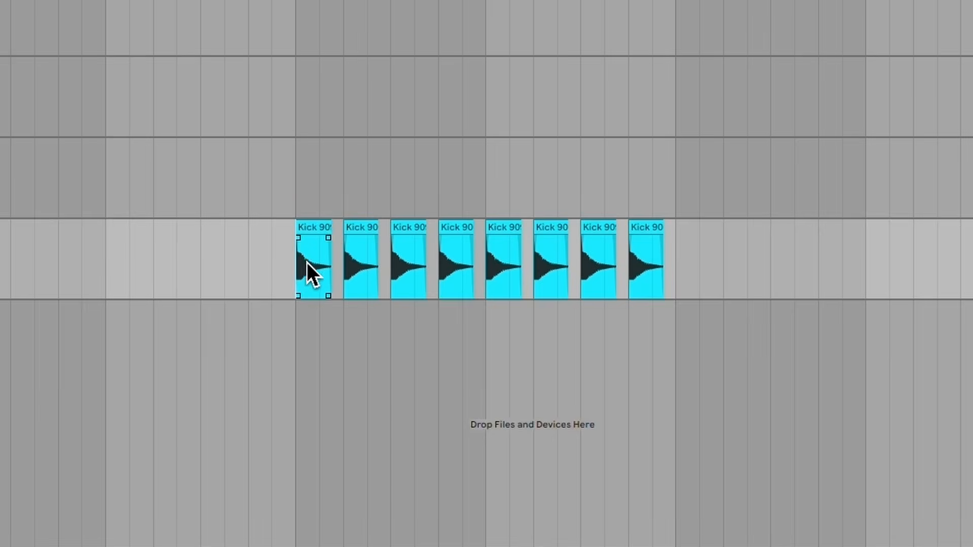
{"action": "left_click_drag", "start_coordinate": [293, 261], "coordinate": [487, 251]}
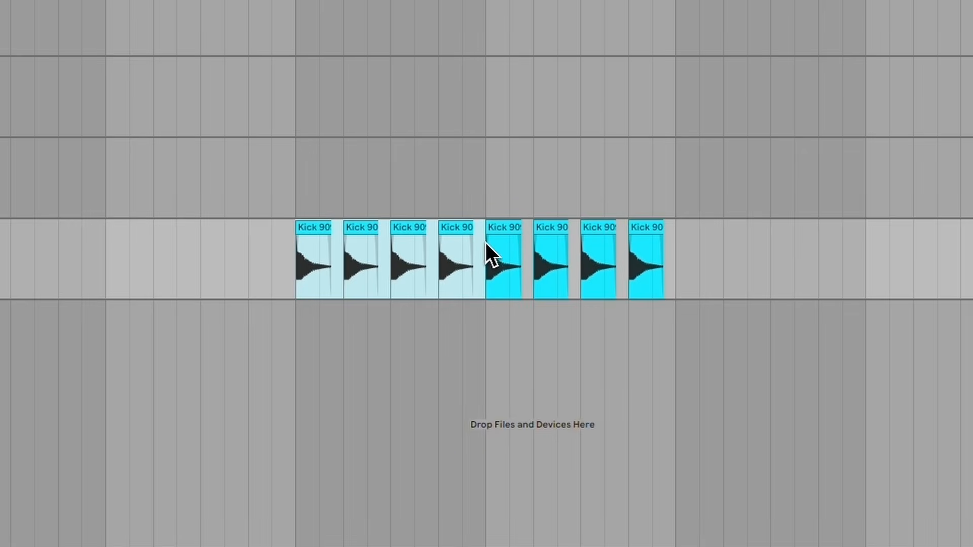
{"action": "left_click", "coordinate": [527, 267]}
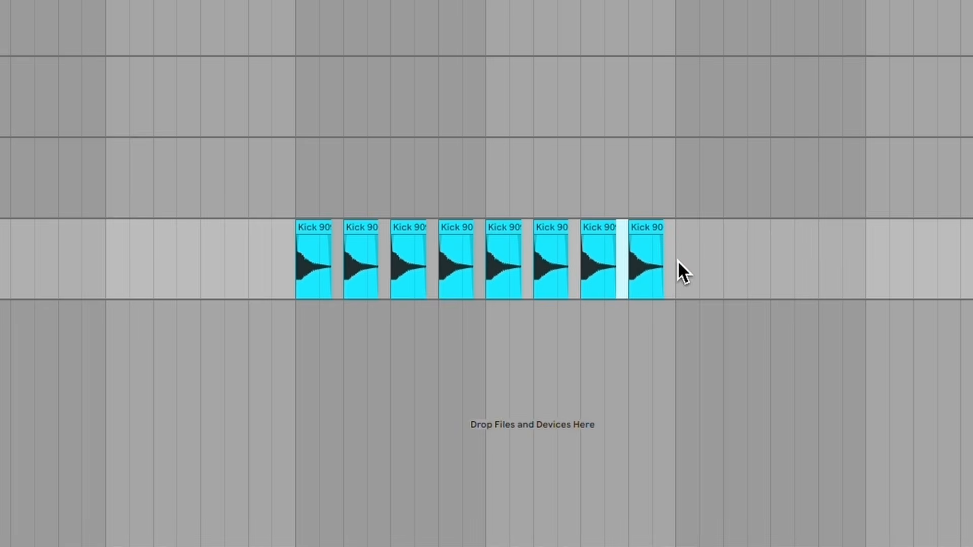
Try duplicating only the last kick clip several times without including the gap after it
{"action": "left_click_drag", "start_coordinate": [676, 260], "coordinate": [605, 271]}
{"action": "left_click", "coordinate": [654, 227]}
{"action": "key", "text": "ctrl+d"}
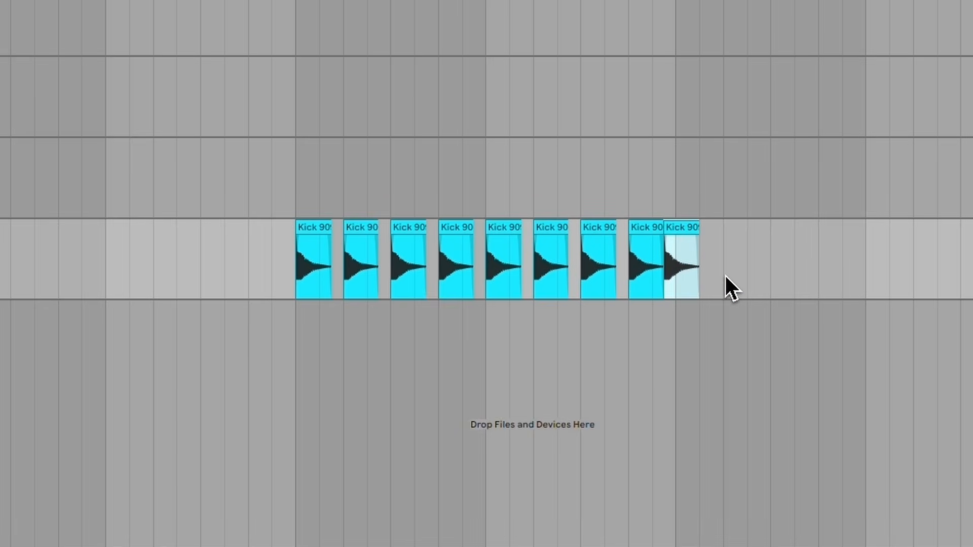
{"action": "key", "text": "ctrl+d"}
{"action": "key", "text": "ctrl+d"}
{"action": "key", "text": "ctrl+d"}
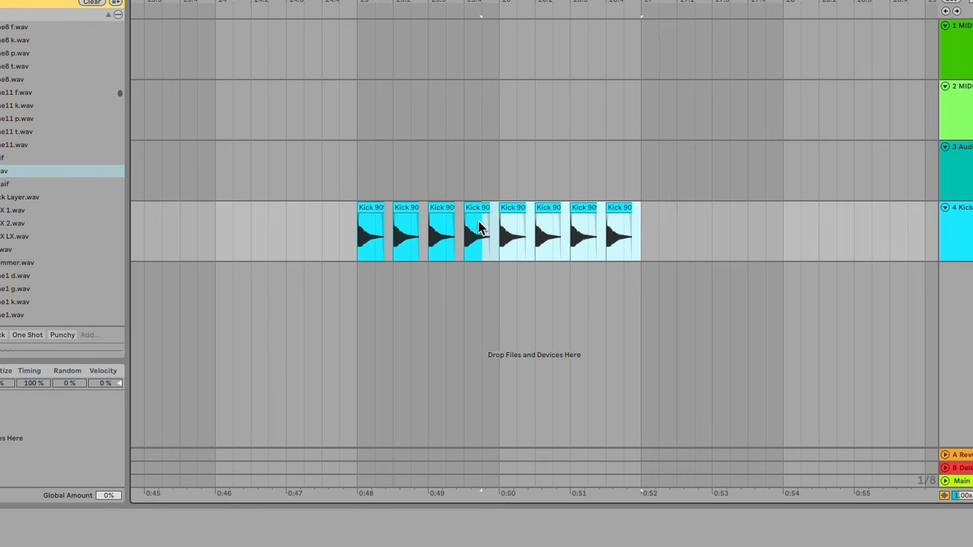
{"action": "left_click_drag", "start_coordinate": [478, 221], "coordinate": [363, 247]}
{"action": "mouse_move", "coordinate": [368, 178]}
{"action": "left_mouse_down"}
{"action": "mouse_move", "coordinate": [417, 221]}
{"action": "mouse_move", "coordinate": [410, 226]}
{"action": "mouse_move", "coordinate": [521, 251]}
{"action": "mouse_move", "coordinate": [505, 256]}
{"action": "left_mouse_up"}
{"action": "left_click", "coordinate": [427, 247]}
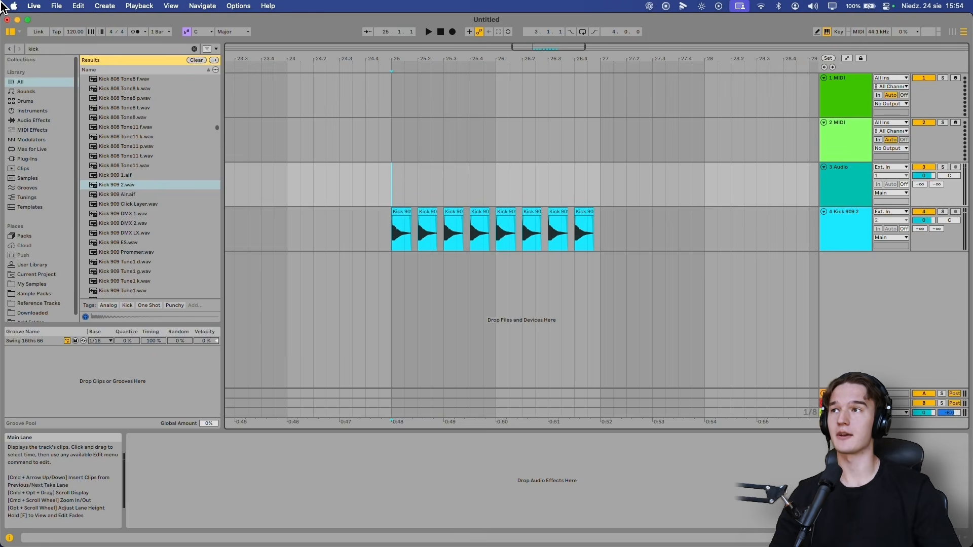
Play the eight kicks from bar 25 with the metronome on to compare their timing with the beat
{"action": "scroll", "coordinate": [522, 230], "scroll_direction": "right", "scroll_amount": 1}
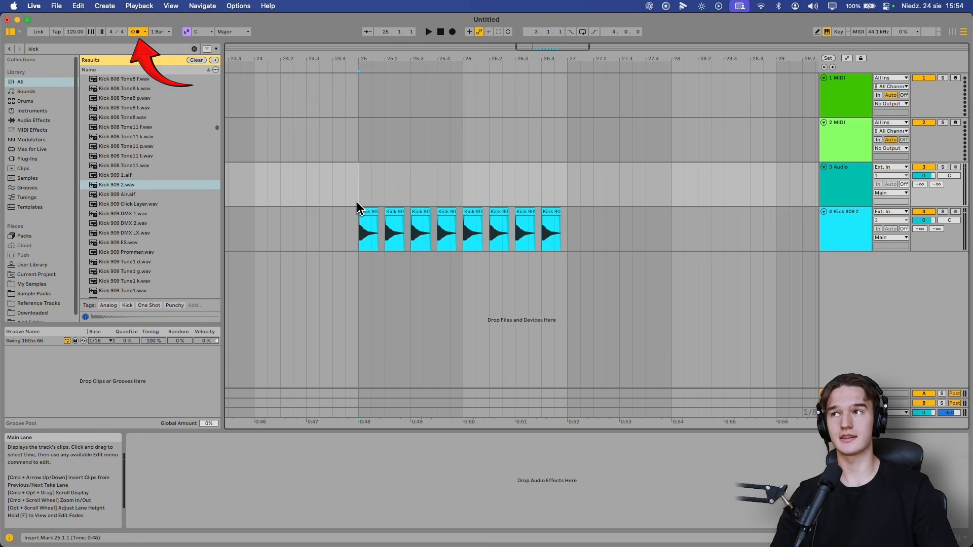
{"action": "key", "text": "space"}
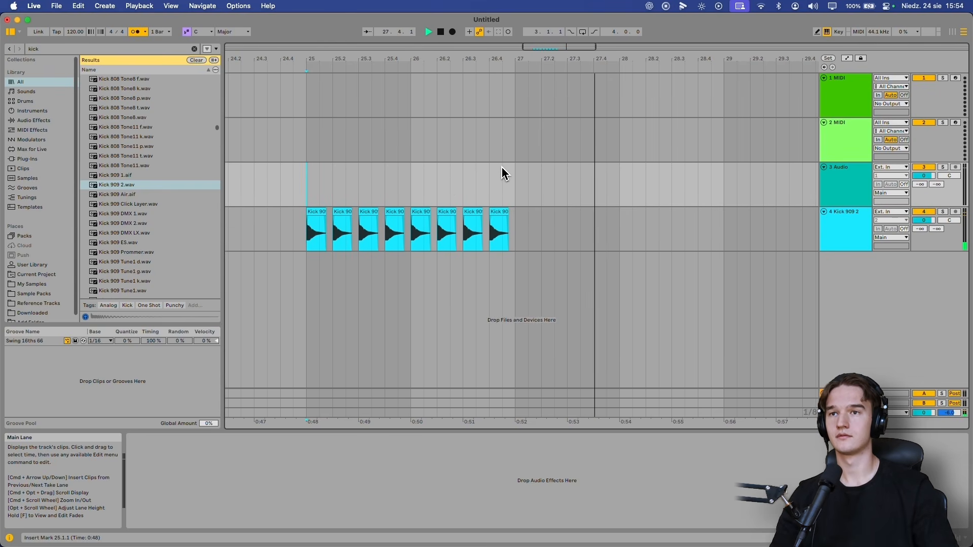
{"action": "key", "text": "space"}
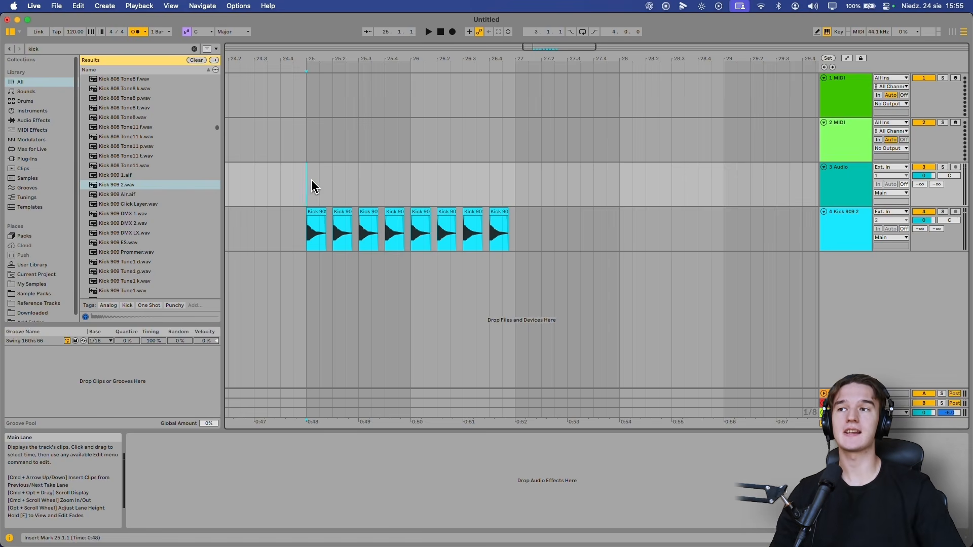
{"action": "left_click_drag", "start_coordinate": [312, 180], "coordinate": [330, 239]}
{"action": "left_click", "coordinate": [330, 238]}
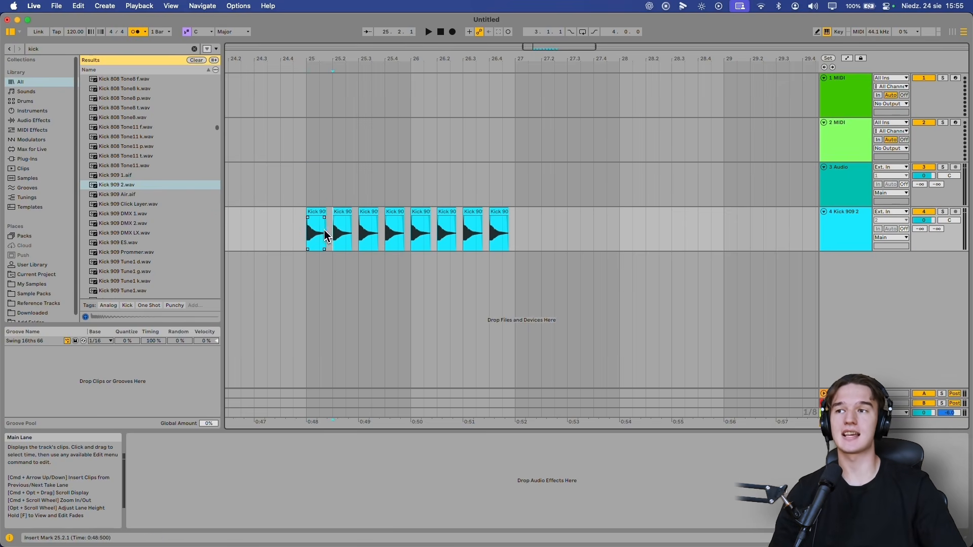
{"action": "left_click", "coordinate": [307, 193]}
{"action": "key", "text": "space"}
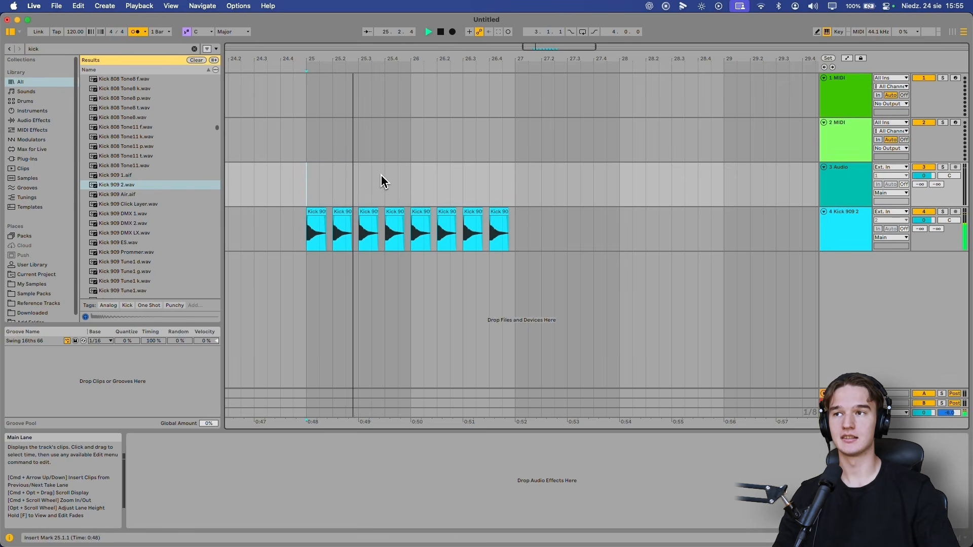
{"action": "key", "text": "space"}
Shift all eight kick clips half a beat later and play them from bar 25 against the metronome
{"action": "left_click_drag", "start_coordinate": [307, 235], "coordinate": [518, 232]}
{"action": "left_click_drag", "start_coordinate": [310, 224], "coordinate": [323, 224]}
{"action": "left_click", "coordinate": [296, 232]}
{"action": "key", "text": "space"}
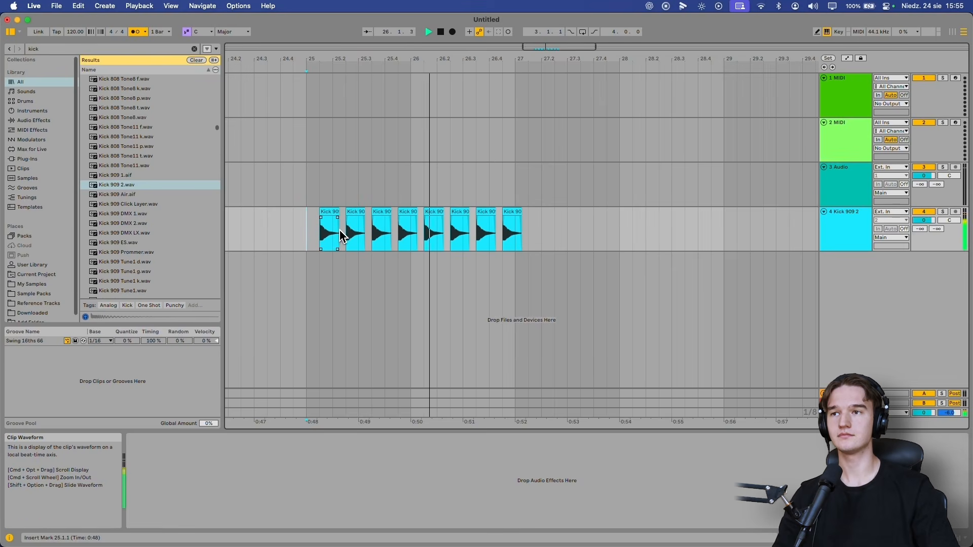
{"action": "key", "text": "space"}
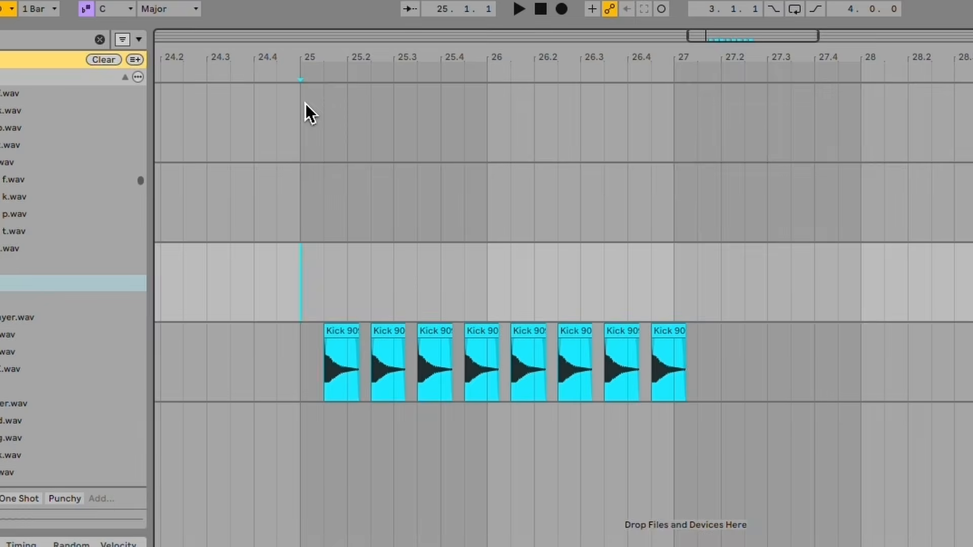
Undo the shift of the eight kick clips
{"action": "left_click", "coordinate": [310, 85]}
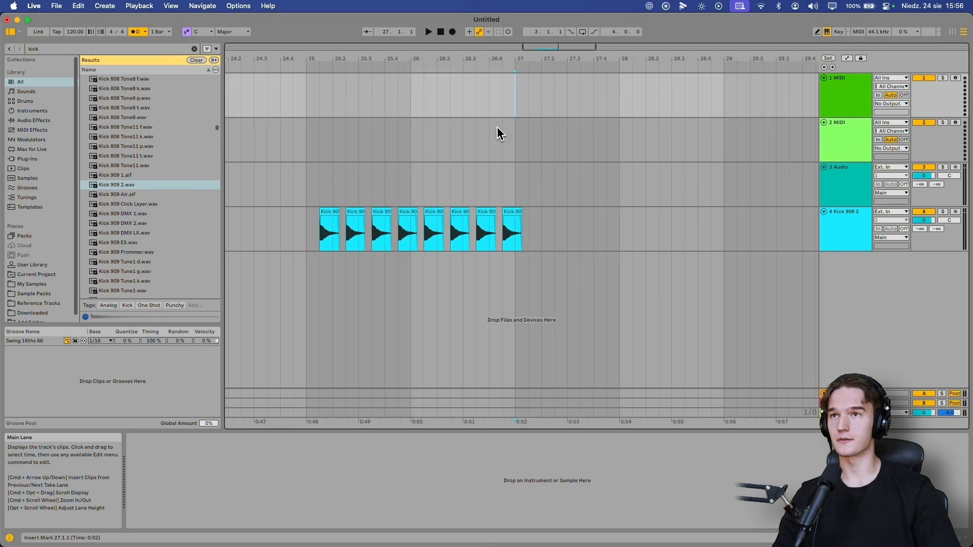
{"action": "key", "text": "ctrl+z"}
{"action": "left_click", "coordinate": [514, 167]}
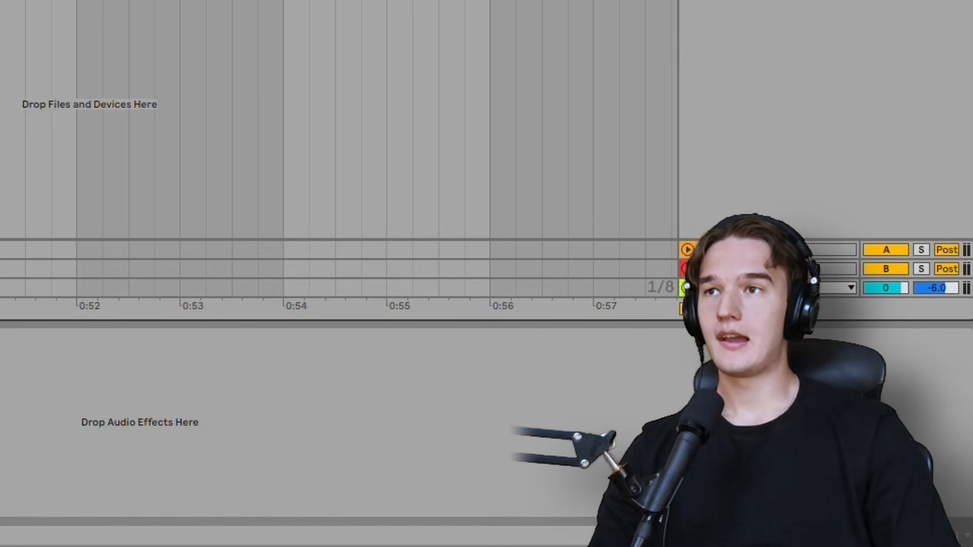
Play the kicks from bar 25 with the metronome to hear the project's tempo
{"action": "left_click", "coordinate": [307, 96]}
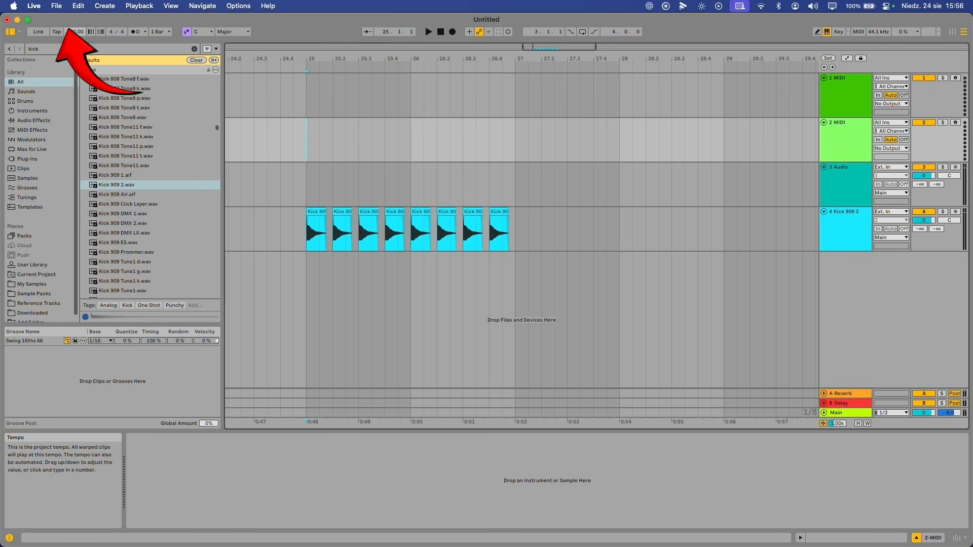
{"action": "key", "text": "space"}
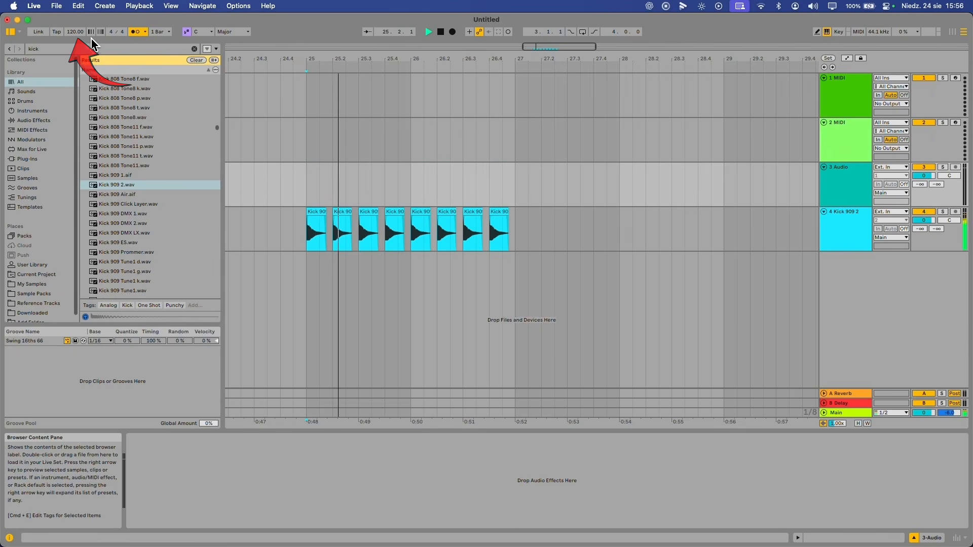
{"action": "key", "text": "space"}
Lower the project tempo to 55 BPM and play the kick pattern from bar 25
{"action": "mouse_move", "coordinate": [71, 35]}
{"action": "left_mouse_down"}
{"action": "mouse_move", "coordinate": [71, 20]}
{"action": "mouse_move", "coordinate": [77, 40]}
{"action": "mouse_move", "coordinate": [72, 29]}
{"action": "left_mouse_up"}
{"action": "key", "text": "space"}
{"action": "key", "text": "space"}
{"action": "key", "text": "space"}
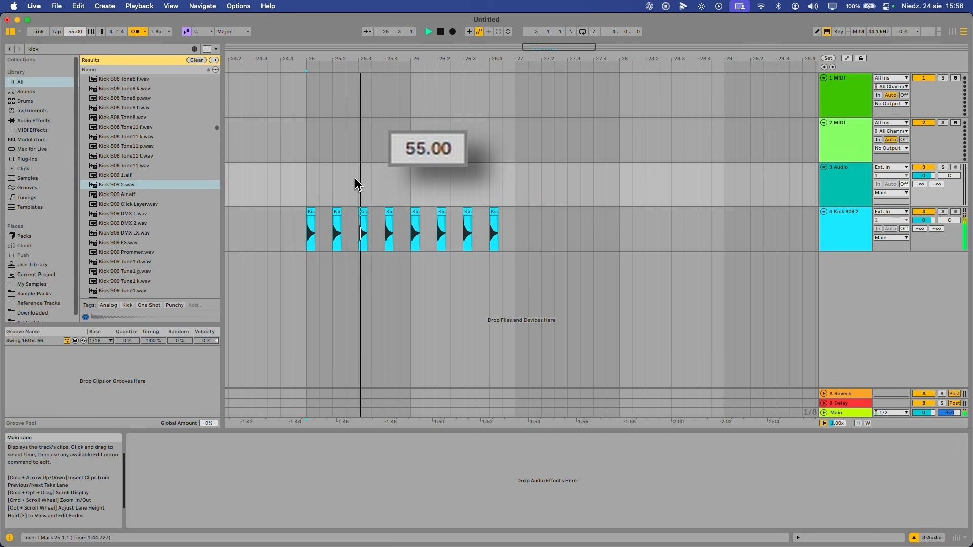
Set the project tempo to 130 BPM and play the kick pattern from bar 25
{"action": "left_click_drag", "start_coordinate": [74, 36], "coordinate": [74, 36]}
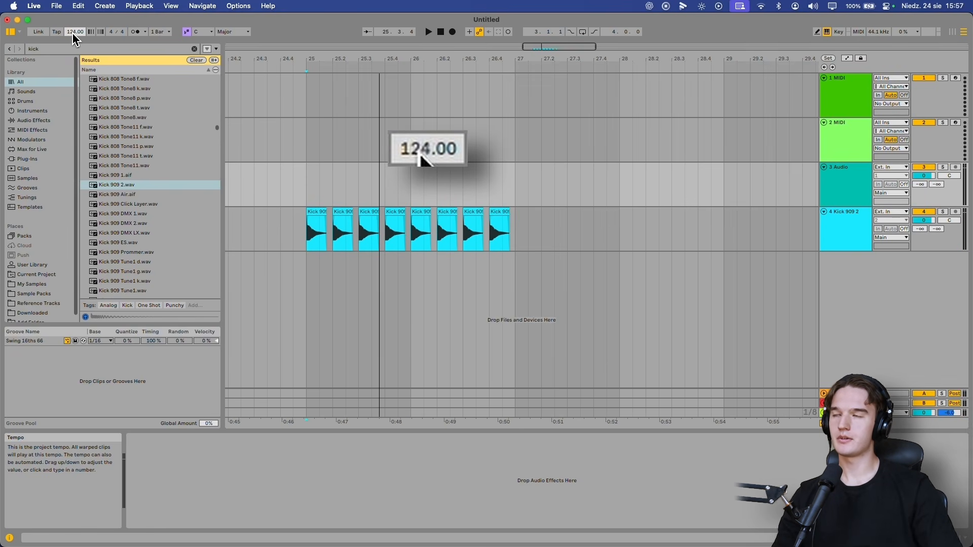
{"action": "type", "text": "130"}
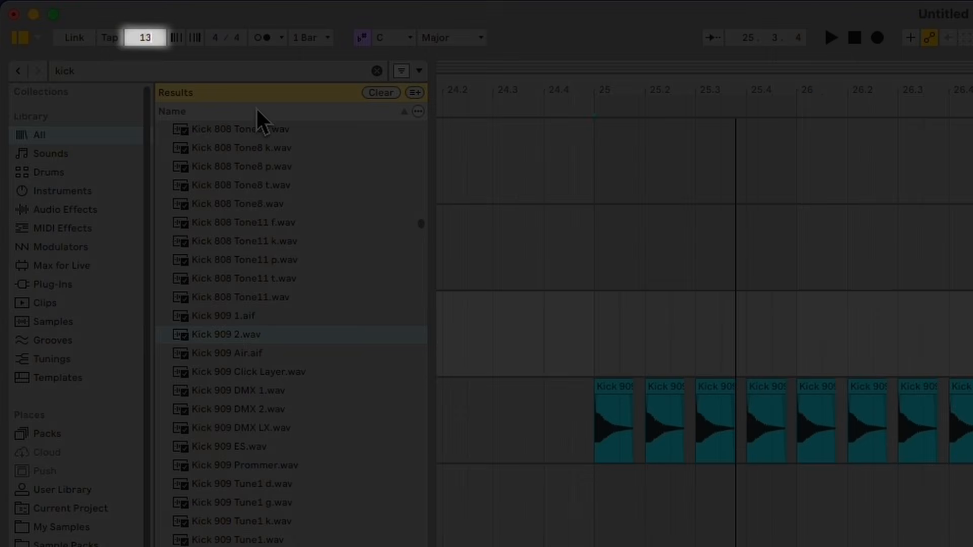
{"action": "key", "text": "Return"}
{"action": "key", "text": "space"}
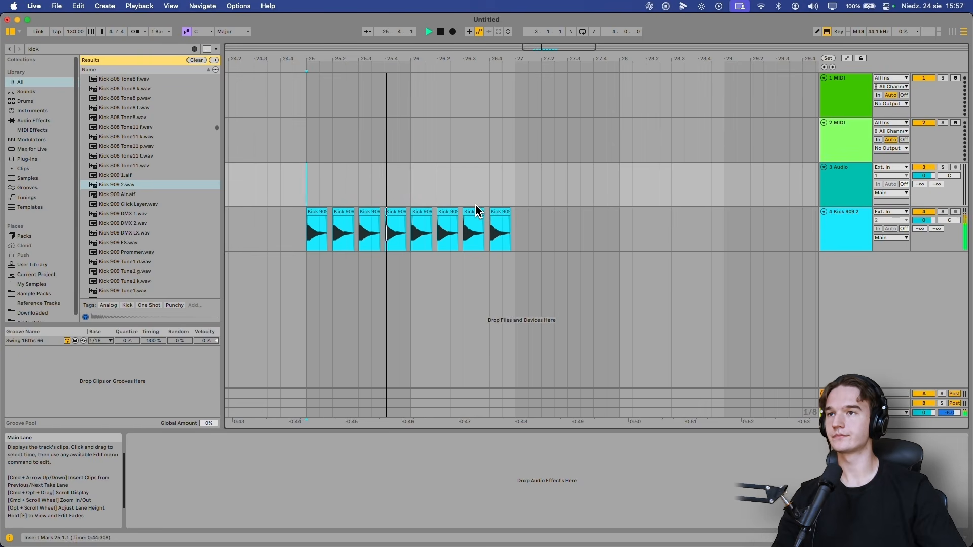
{"action": "key", "text": "space"}
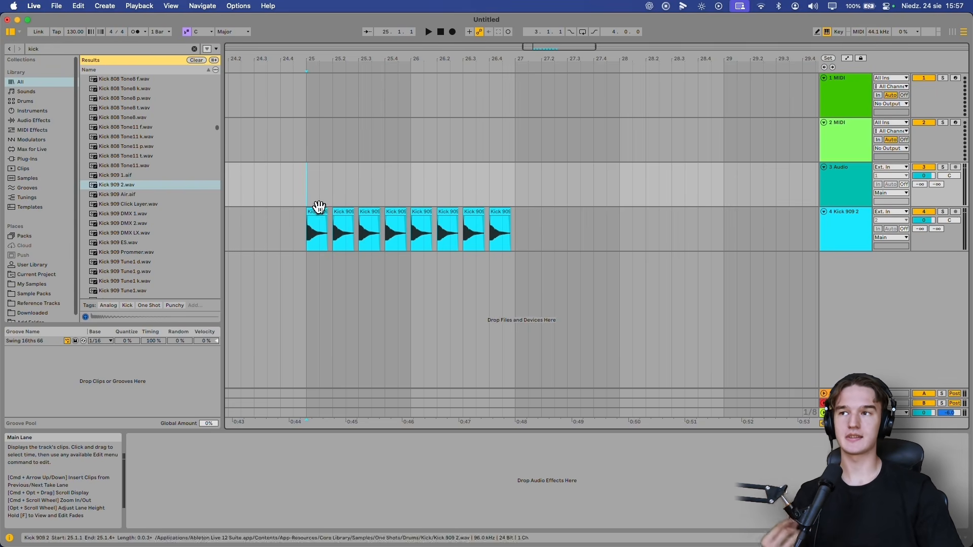
Select the time from bar 25 to bar 27 covering all eight kicks and loop that selection
{"action": "left_click", "coordinate": [310, 229]}
{"action": "mouse_move", "coordinate": [310, 229]}
{"action": "left_mouse_down"}
{"action": "mouse_move", "coordinate": [522, 232]}
{"action": "mouse_move", "coordinate": [301, 236]}
{"action": "left_mouse_up"}
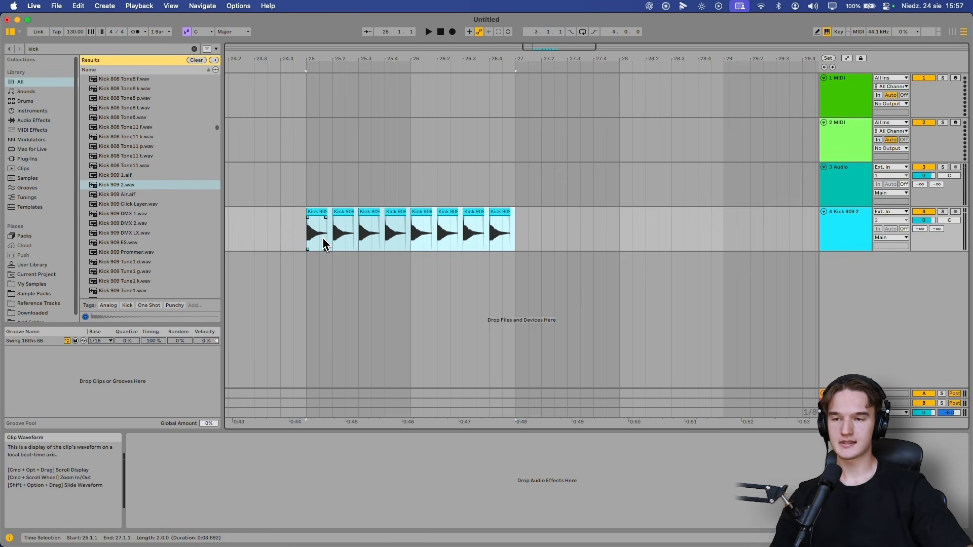
{"action": "key", "text": "ctrl+l"}
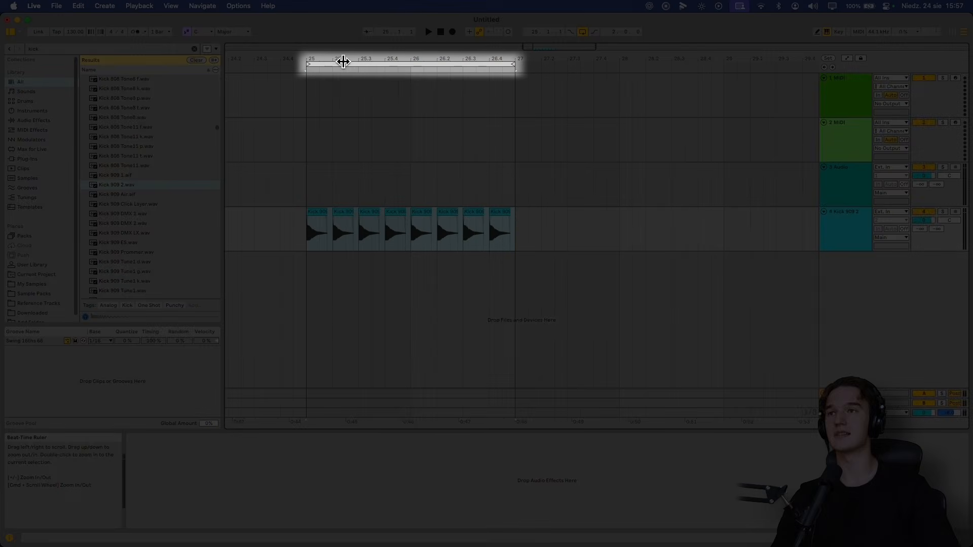
Move the loop end to bar 26 and back to bar 27, and toggle the Arrangement Loop
{"action": "left_click_drag", "start_coordinate": [513, 63], "coordinate": [409, 67]}
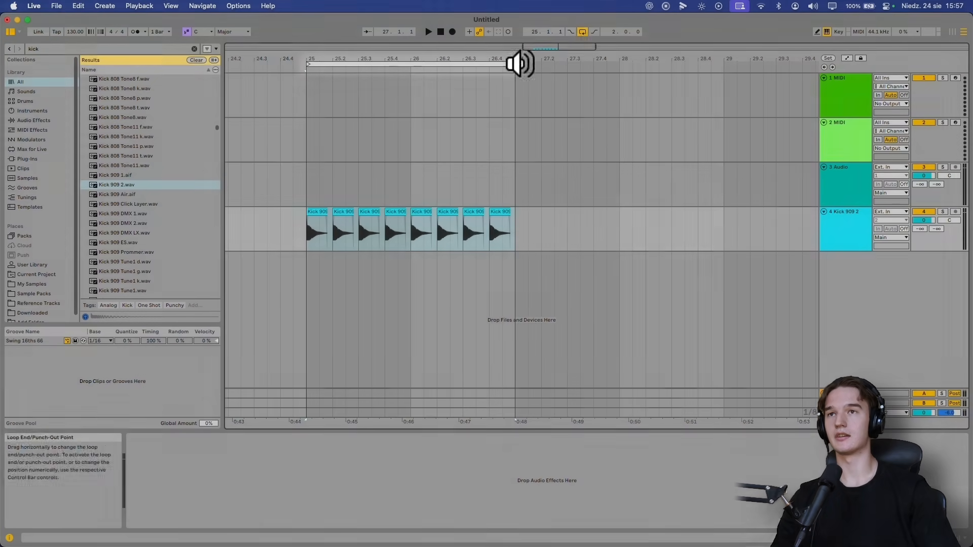
{"action": "left_click", "coordinate": [584, 34]}
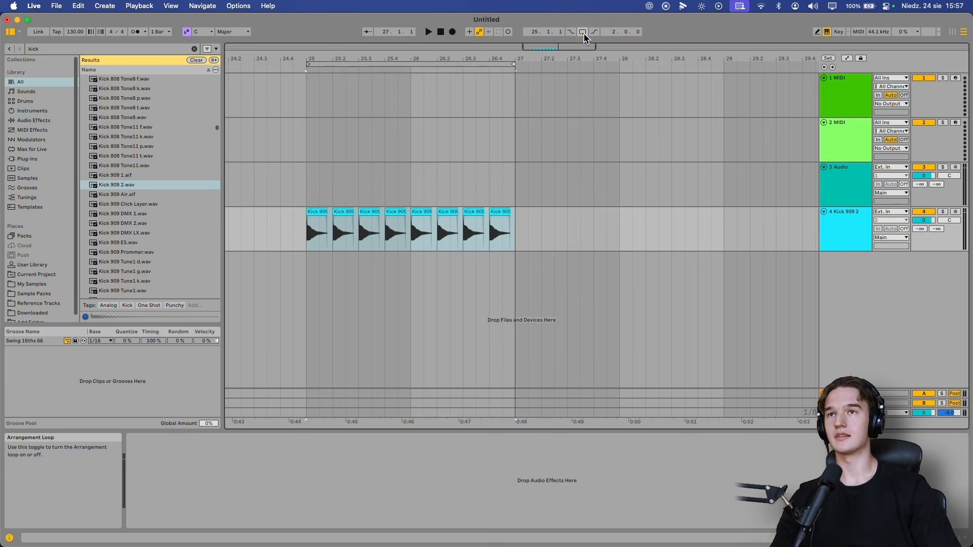
Toggle the Arrangement Loop off and on, and play the kick pattern looped between bars 25 and 27
{"action": "left_click", "coordinate": [585, 34]}
{"action": "left_click", "coordinate": [585, 34]}
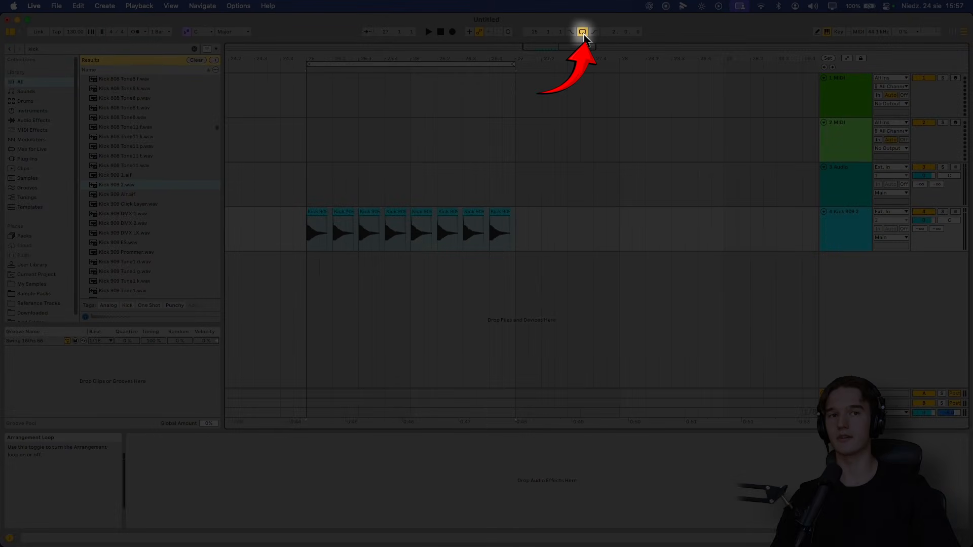
{"action": "key", "text": "space"}
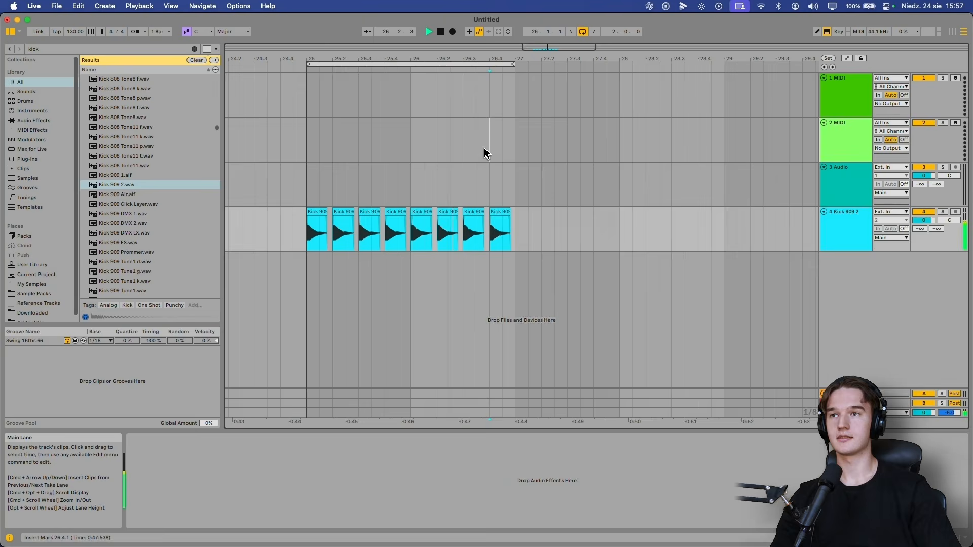
{"action": "left_click", "coordinate": [490, 131]}
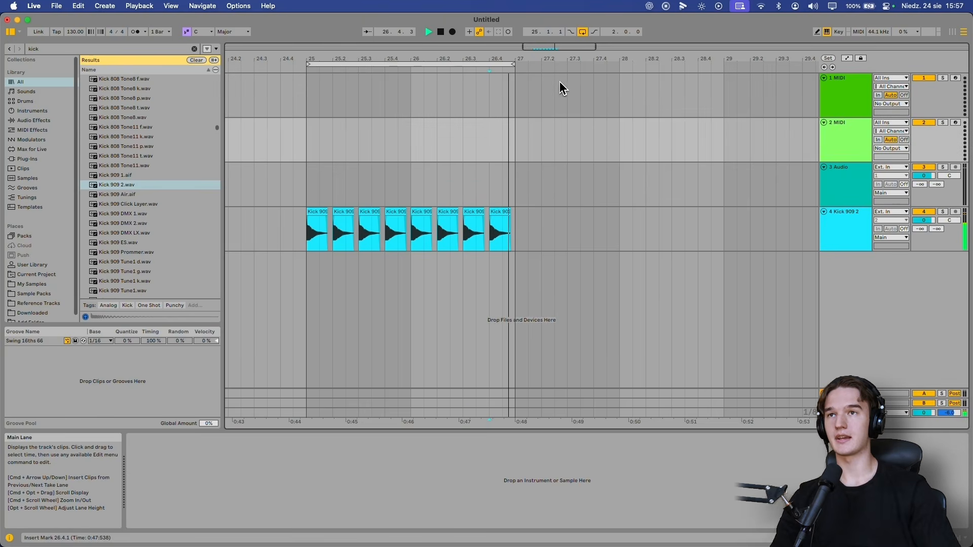
{"action": "left_click_drag", "start_coordinate": [310, 143], "coordinate": [513, 166]}
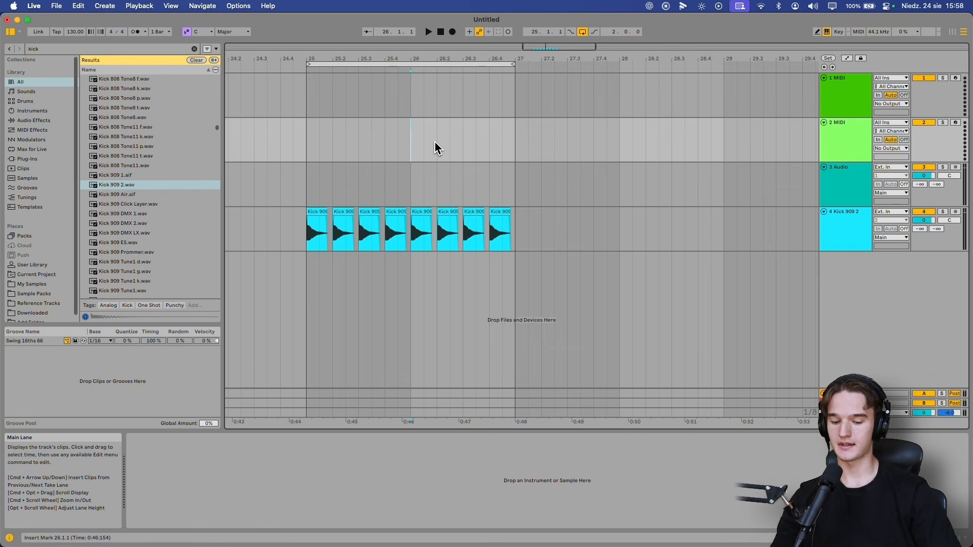
Search the browser for "hat" and preview several hi-hat samples down to the 808 Hat Open sounds
{"action": "key", "text": "ctrl+f"}
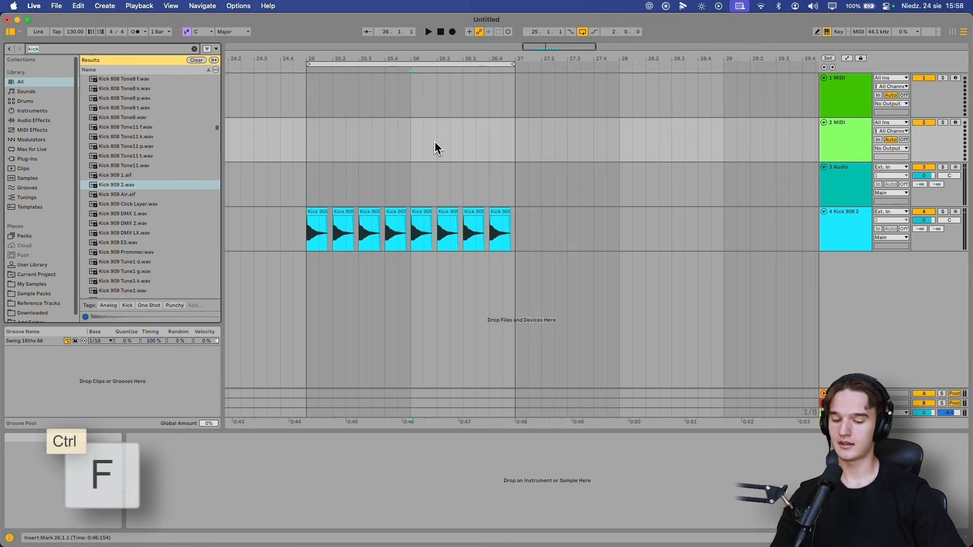
{"action": "type", "text": "hat"}
{"action": "left_click", "coordinate": [101, 223]}
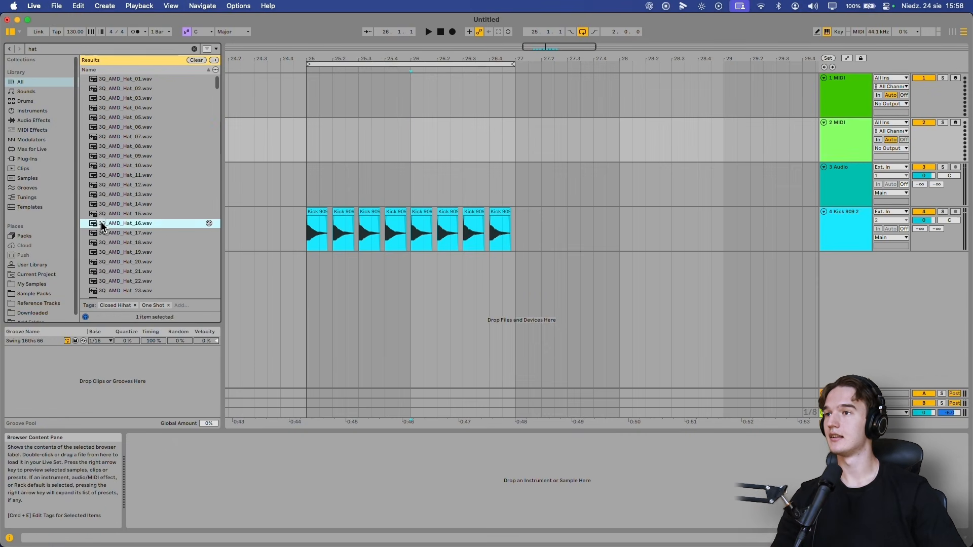
{"action": "left_click", "coordinate": [120, 263]}
{"action": "scroll", "coordinate": [119, 263], "scroll_direction": "down", "scroll_amount": 5}
{"action": "left_click", "coordinate": [121, 261]}
{"action": "scroll", "coordinate": [122, 262], "scroll_direction": "down", "scroll_amount": 6}
{"action": "left_click", "coordinate": [124, 258]}
{"action": "left_click", "coordinate": [145, 222]}
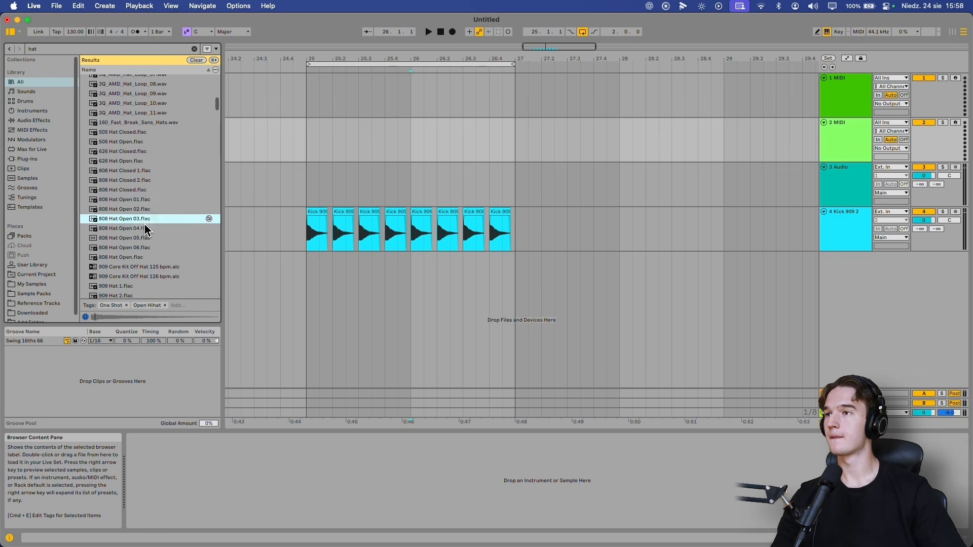
Preview the 808 closed hi-hat samples and pick 808 Hat Closed 1.flac
{"action": "left_click", "coordinate": [143, 189]}
{"action": "left_click", "coordinate": [142, 173]}
{"action": "left_click", "coordinate": [143, 182]}
{"action": "scroll", "coordinate": [146, 193], "scroll_direction": "down", "scroll_amount": 5}
{"action": "scroll", "coordinate": [145, 183], "scroll_direction": "up", "scroll_amount": 2}
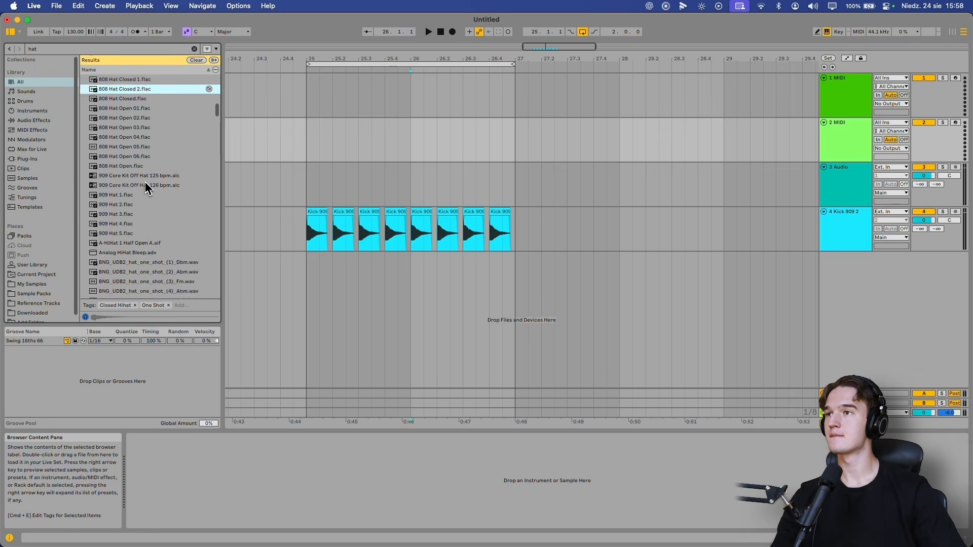
{"action": "scroll", "coordinate": [145, 182], "scroll_direction": "up", "scroll_amount": 3}
{"action": "left_click", "coordinate": [145, 172]}
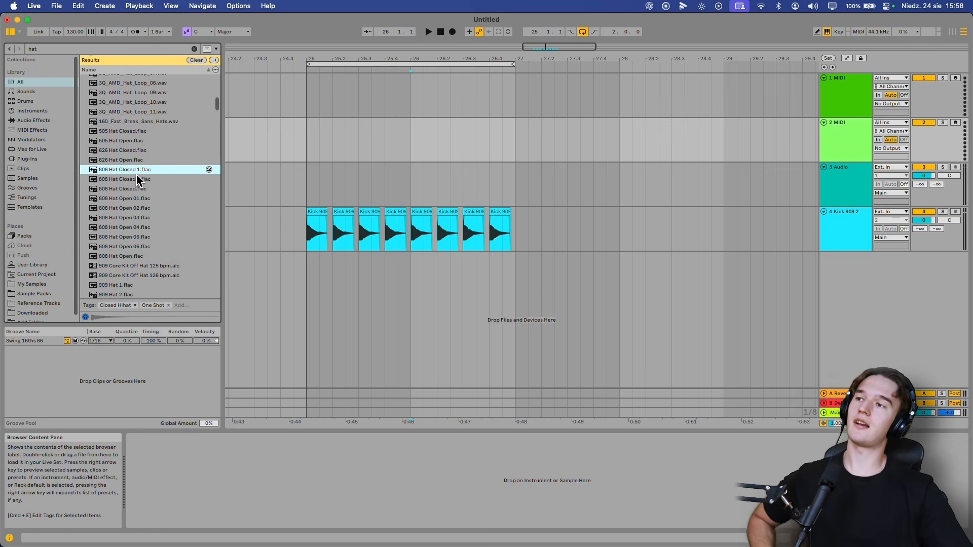
{"action": "mouse_move", "coordinate": [157, 173]}
{"action": "left_mouse_down"}
{"action": "mouse_move", "coordinate": [387, 143]}
{"action": "mouse_move", "coordinate": [334, 184]}
{"action": "mouse_move", "coordinate": [326, 169]}
{"action": "mouse_move", "coordinate": [155, 159]}
{"action": "left_mouse_up"}
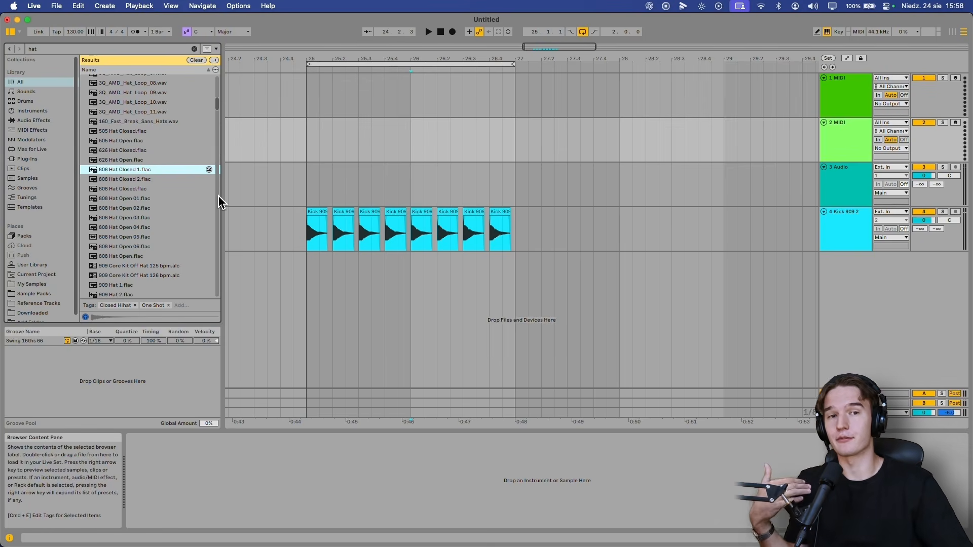
Select the Kick 909 2 track and its first kick clip at bar 25 to examine the audio track
{"action": "left_click", "coordinate": [867, 212]}
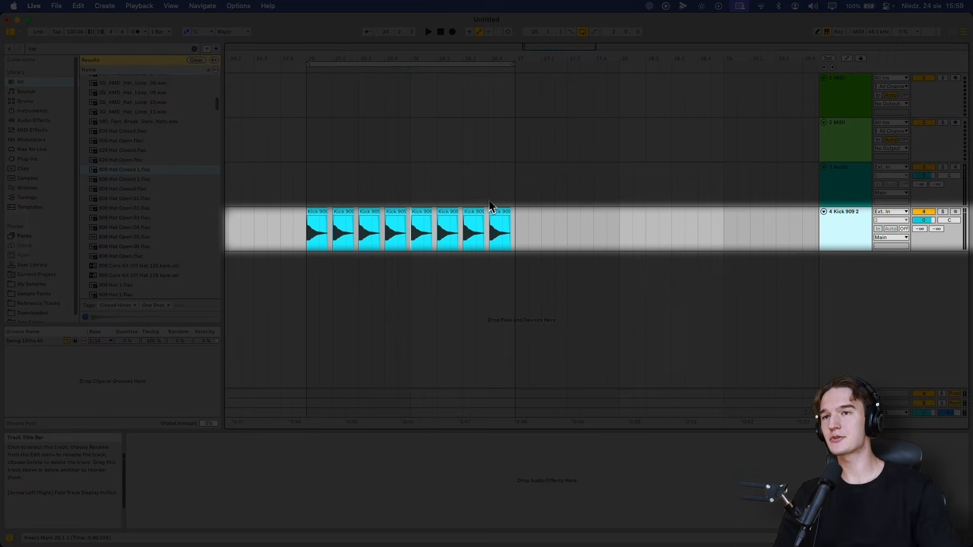
{"action": "scroll", "coordinate": [507, 245], "scroll_direction": "left", "scroll_amount": 5}
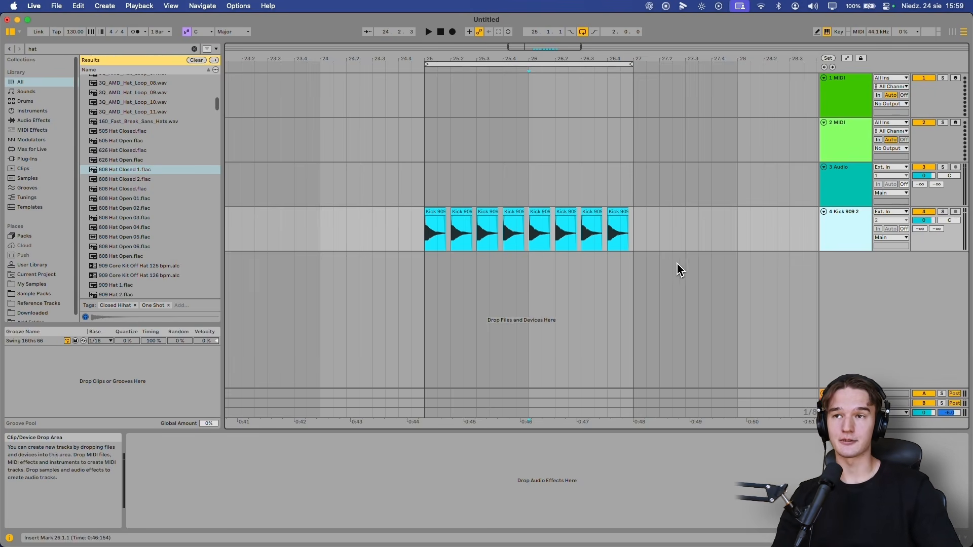
{"action": "left_click", "coordinate": [426, 240]}
{"action": "left_click", "coordinate": [420, 241]}
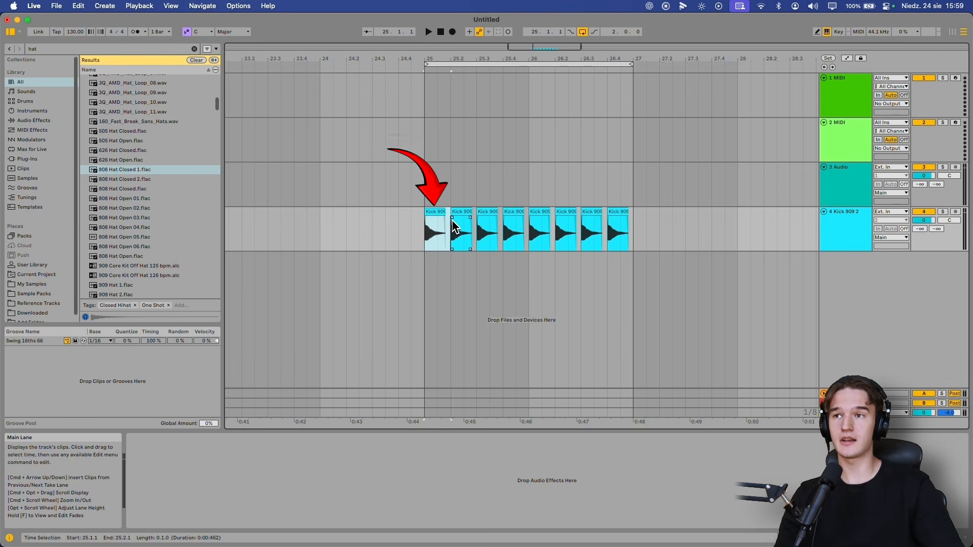
{"action": "left_click", "coordinate": [452, 238]}
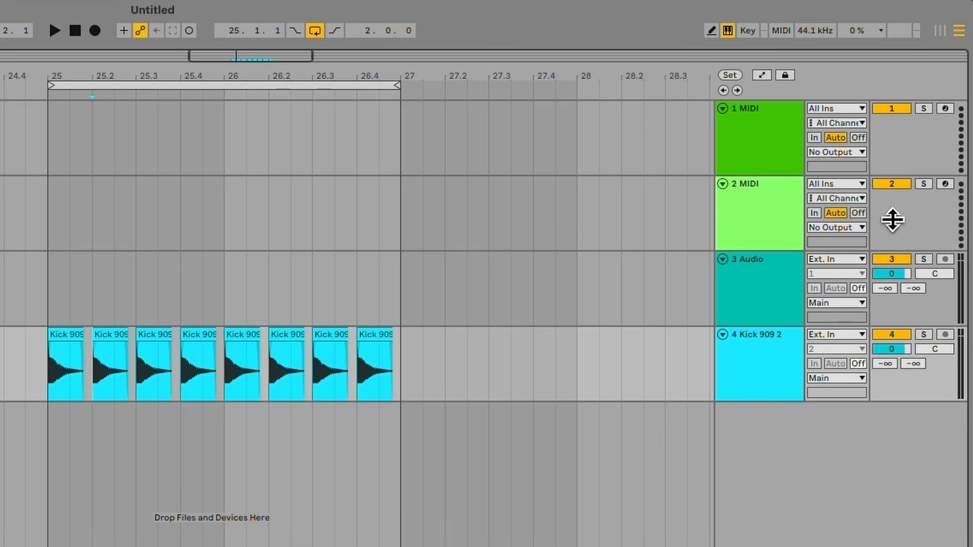
Select the 1 MIDI, 2 MIDI and 3 Audio tracks one after another to compare the track types
{"action": "left_click", "coordinate": [767, 206]}
{"action": "left_click", "coordinate": [768, 141]}
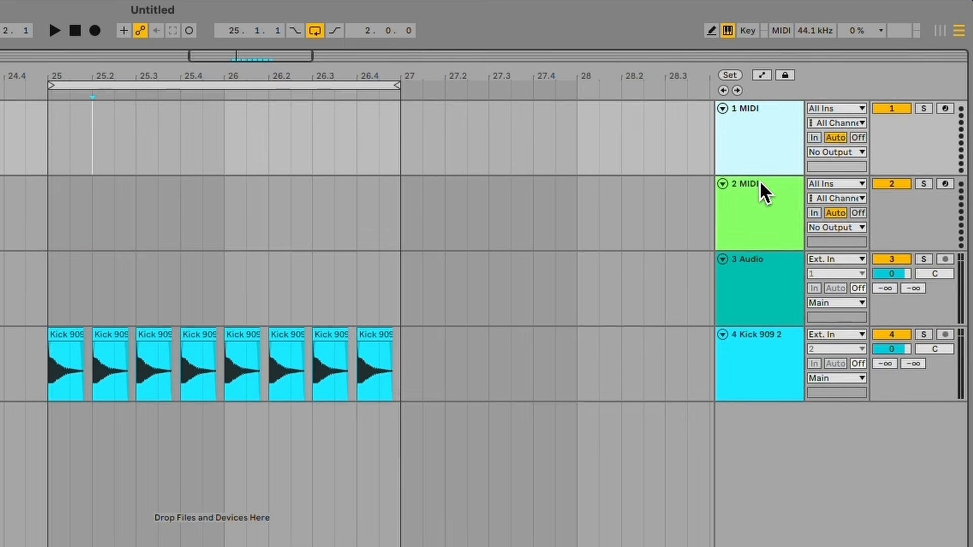
{"action": "left_click", "coordinate": [754, 202]}
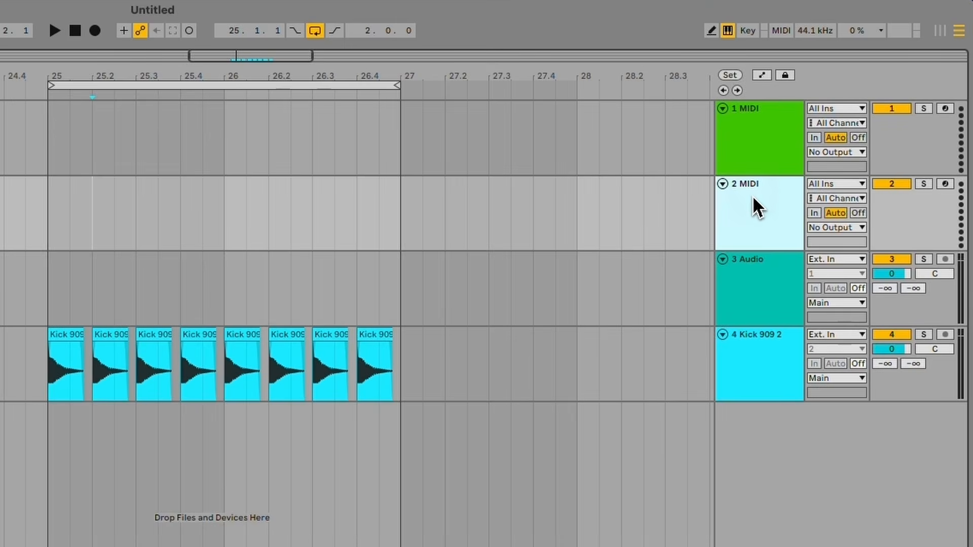
{"action": "left_click", "coordinate": [753, 284]}
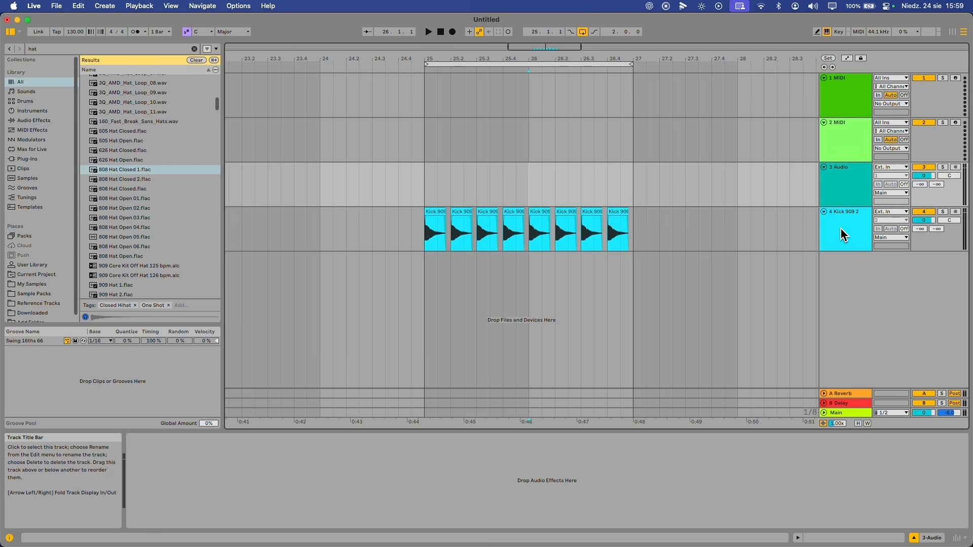
Insert a new MIDI track directly below the Kick 909 2 track
{"action": "right_click", "coordinate": [842, 231]}
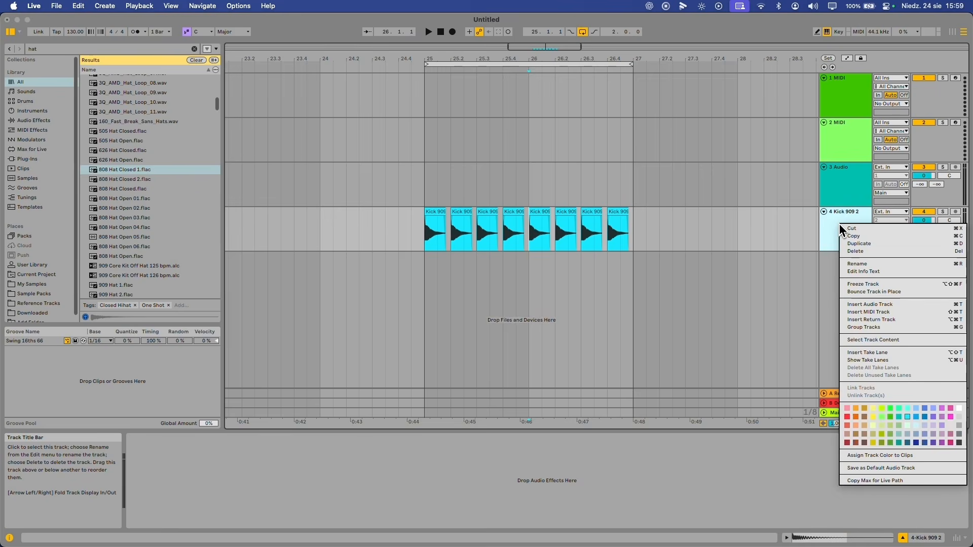
{"action": "left_click", "coordinate": [880, 311]}
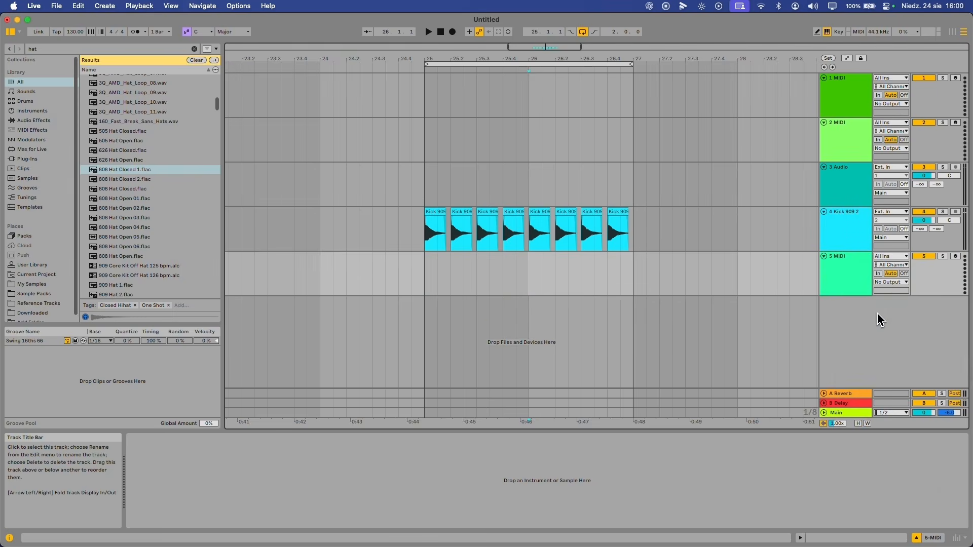
{"action": "key", "text": "Up"}
{"action": "key", "text": "Up"}
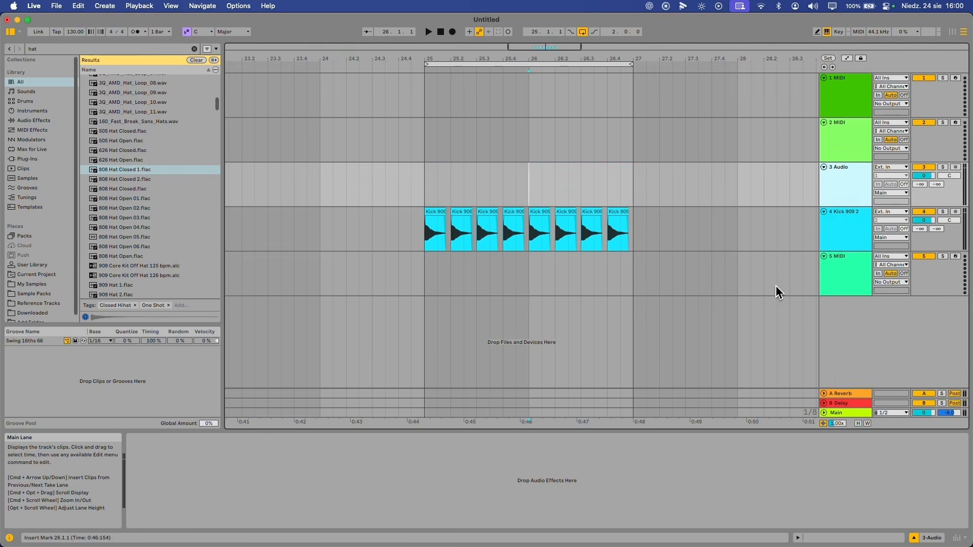
Delete the three unused tracks 3 Audio, 2 MIDI and 1 MIDI above the kick track
{"action": "left_click", "coordinate": [844, 146]}
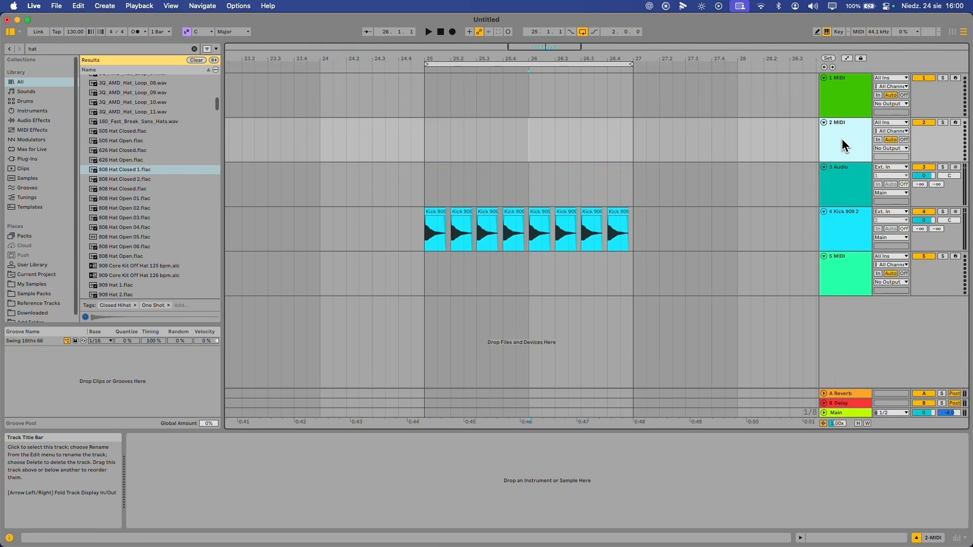
{"action": "left_click", "coordinate": [855, 191]}
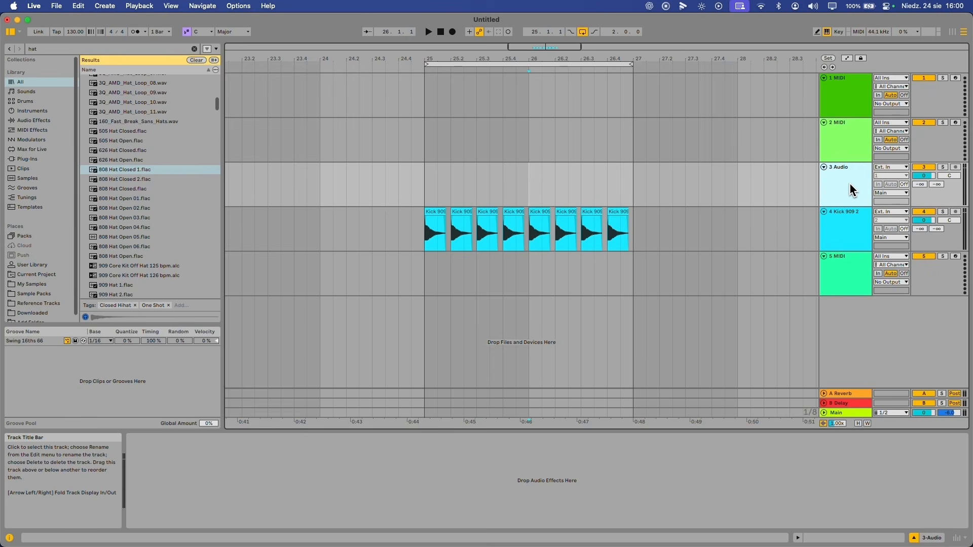
{"action": "key", "text": "BackSpace"}
{"action": "left_click", "coordinate": [845, 146]}
{"action": "key", "text": "BackSpace"}
{"action": "left_click", "coordinate": [844, 95]}
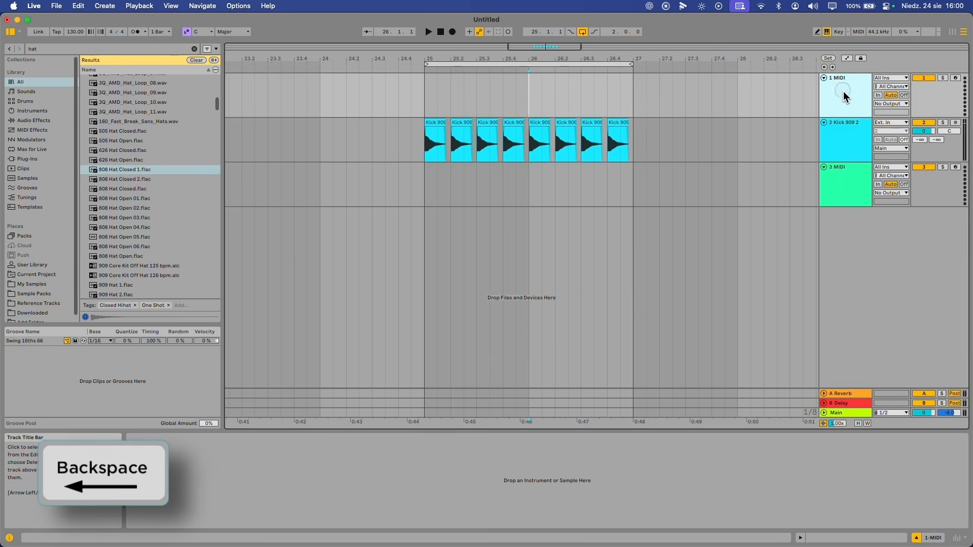
{"action": "key", "text": "BackSpace"}
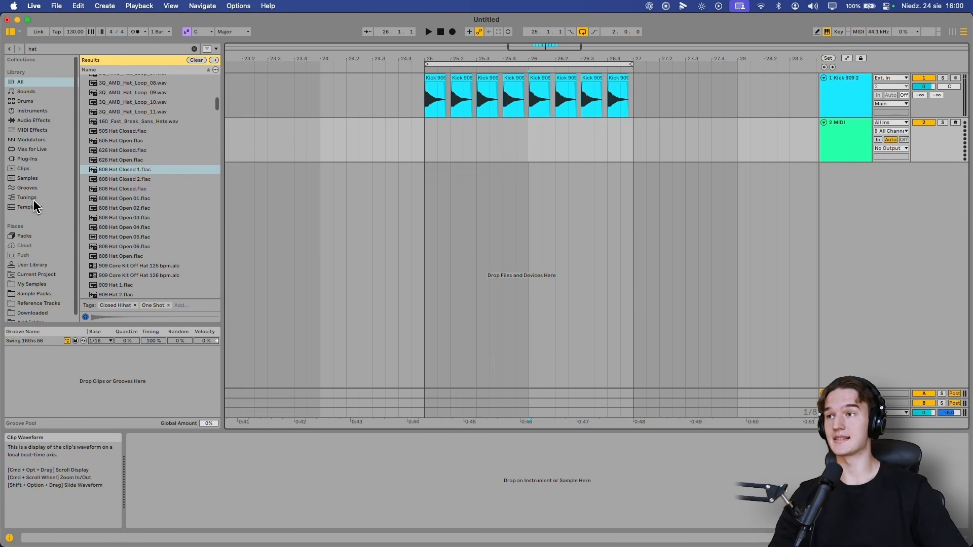
Try placing 808 Hat Closed 1.flac in the new MIDI track's arrangement lane at 25.1.3, then select that track
{"action": "left_click", "coordinate": [149, 171]}
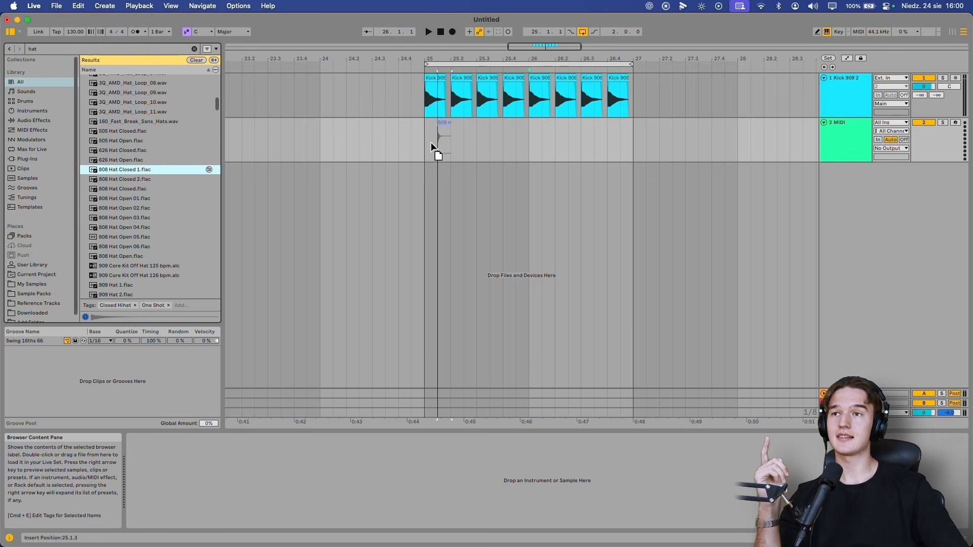
{"action": "left_click_drag", "start_coordinate": [450, 139], "coordinate": [112, 194]}
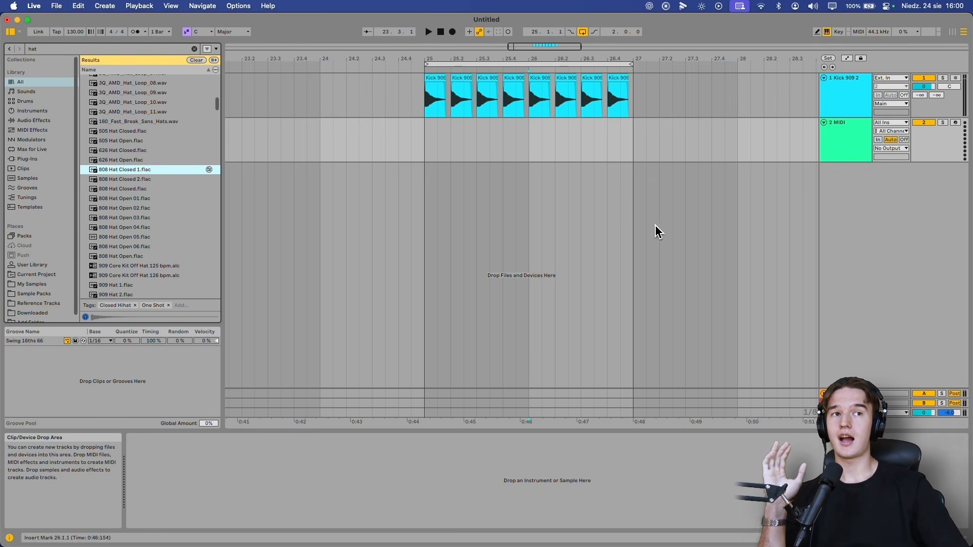
{"action": "left_click", "coordinate": [847, 157]}
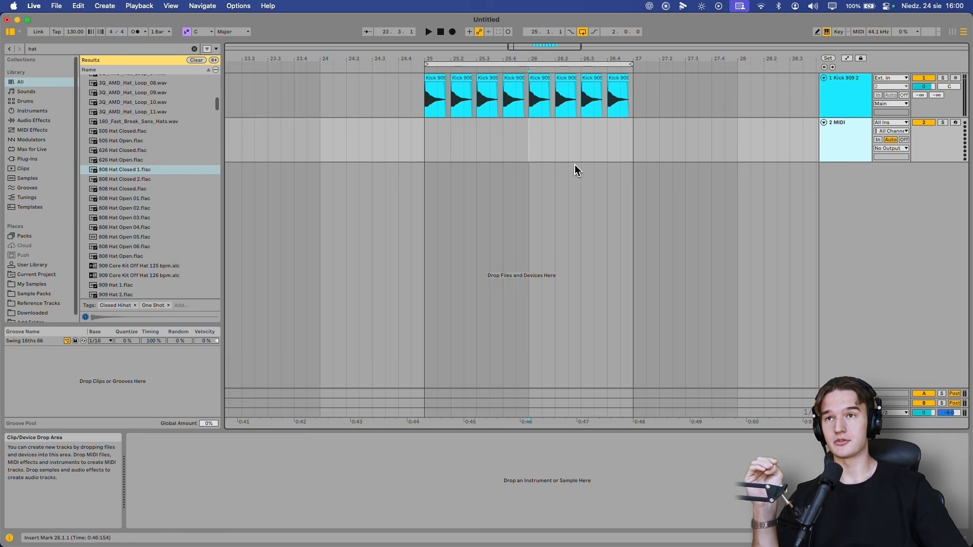
Try loading 808 Hat Closed 1.flac as a device on the Kick 909 2 audio track
{"action": "scroll", "coordinate": [576, 168], "scroll_direction": "left", "scroll_amount": 2}
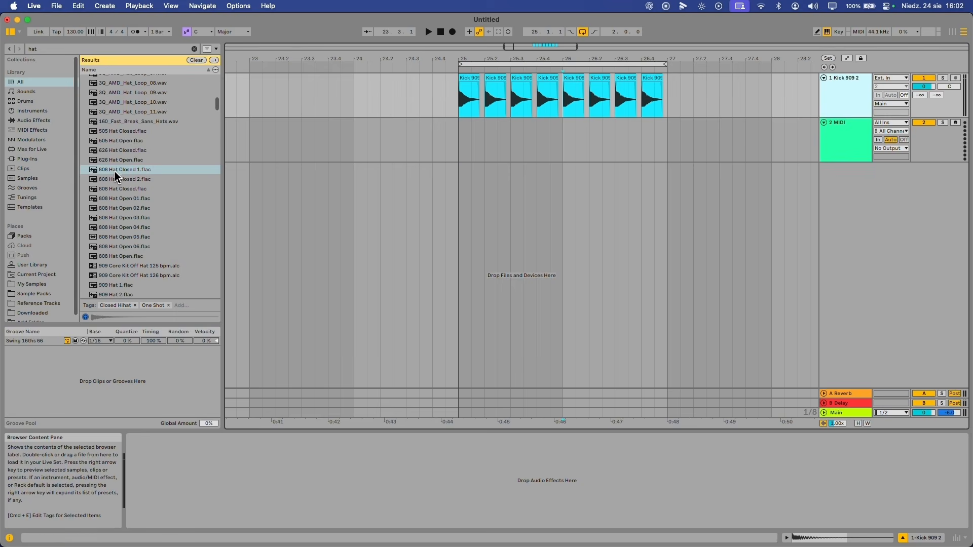
{"action": "left_click", "coordinate": [115, 171]}
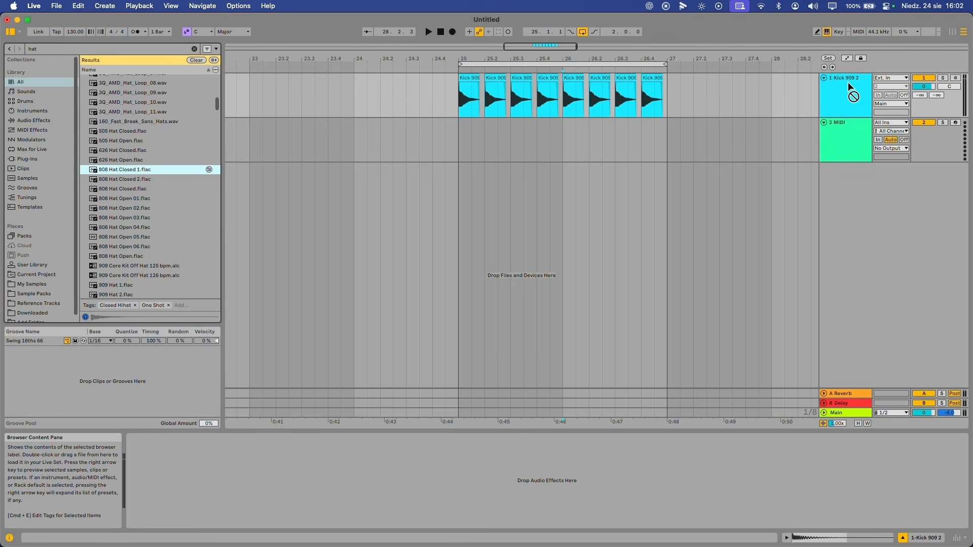
{"action": "left_click_drag", "start_coordinate": [848, 84], "coordinate": [520, 194]}
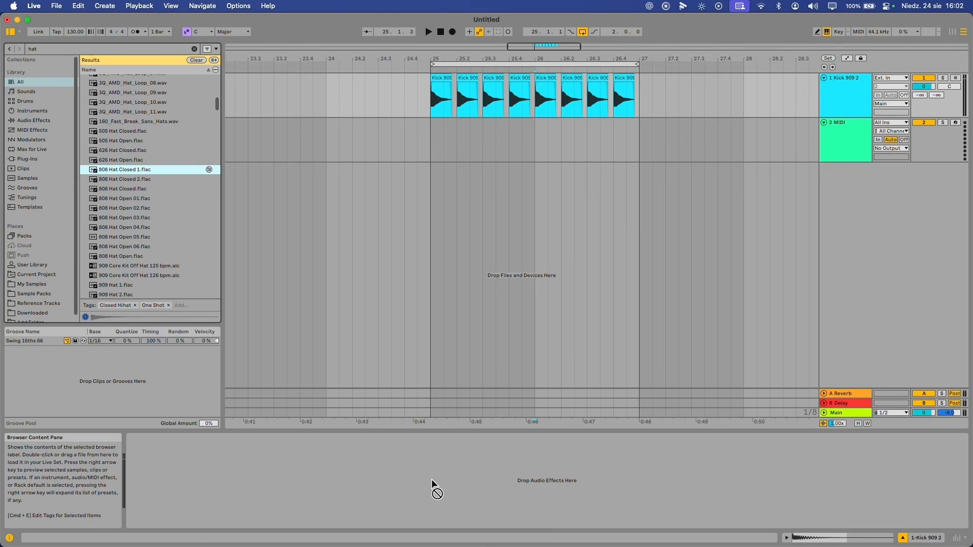
{"action": "scroll", "coordinate": [611, 228], "scroll_direction": "left", "scroll_amount": 1}
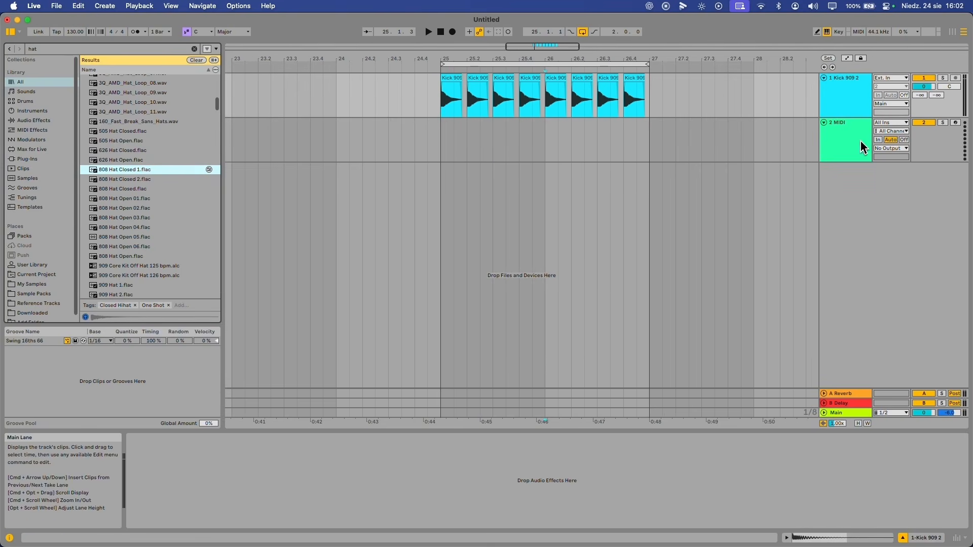
Select the 2 MIDI track and load 808 Hat Closed 1.flac into its device area as a sampler instrument
{"action": "left_click", "coordinate": [545, 139]}
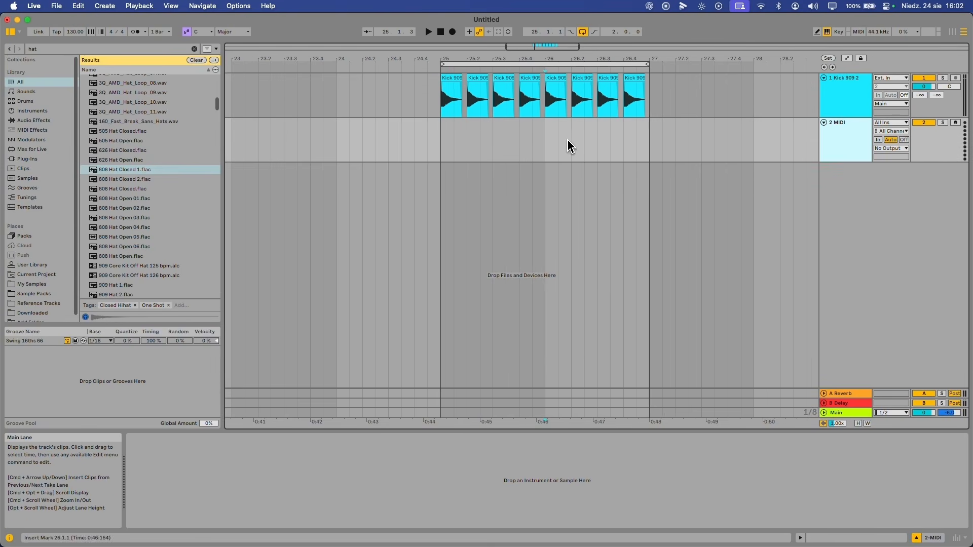
{"action": "left_click_drag", "start_coordinate": [618, 151], "coordinate": [649, 156]}
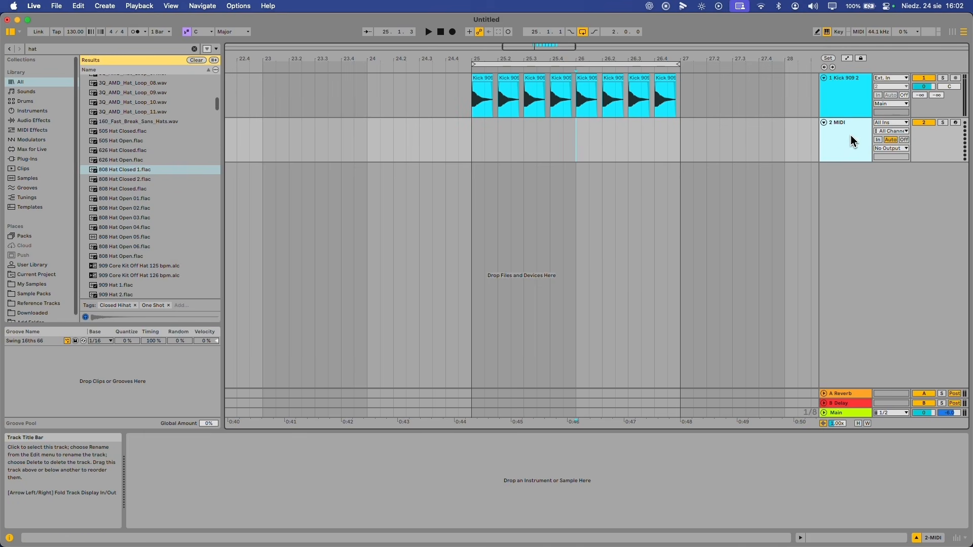
{"action": "left_click_drag", "start_coordinate": [114, 170], "coordinate": [114, 177]}
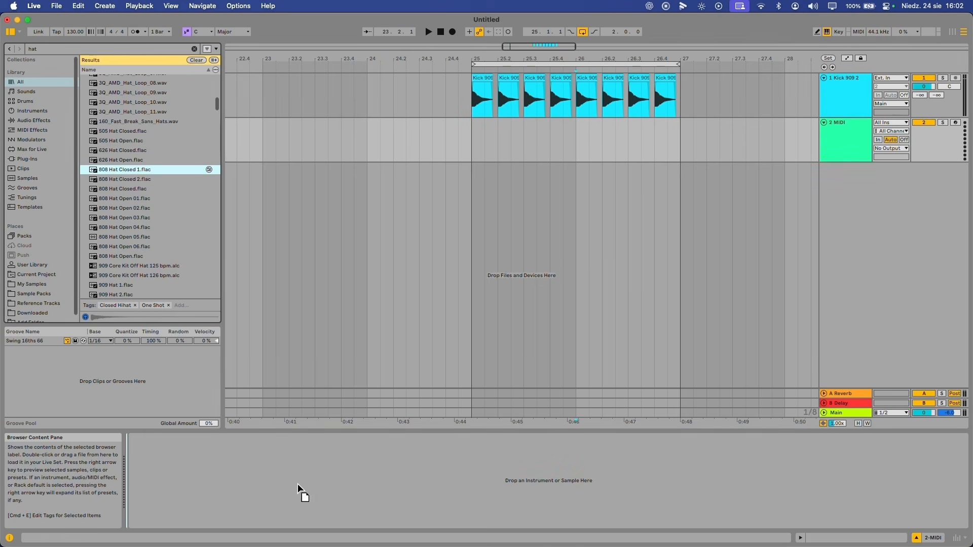
{"action": "left_click_drag", "start_coordinate": [298, 486], "coordinate": [299, 486]}
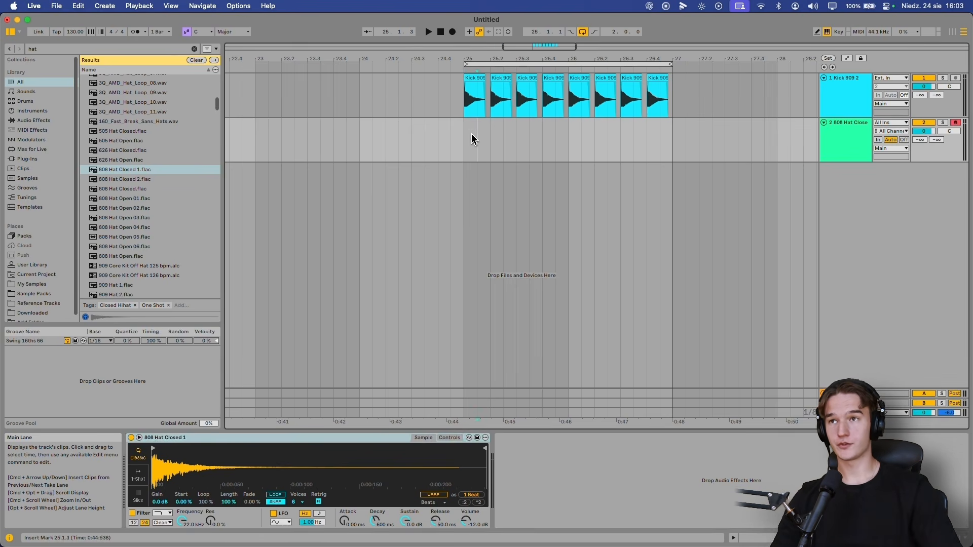
Create a MIDI clip from 25.1.1 to 25.1.3 on the 808 Hat Closed track, below the first kick
{"action": "double_click", "coordinate": [472, 134]}
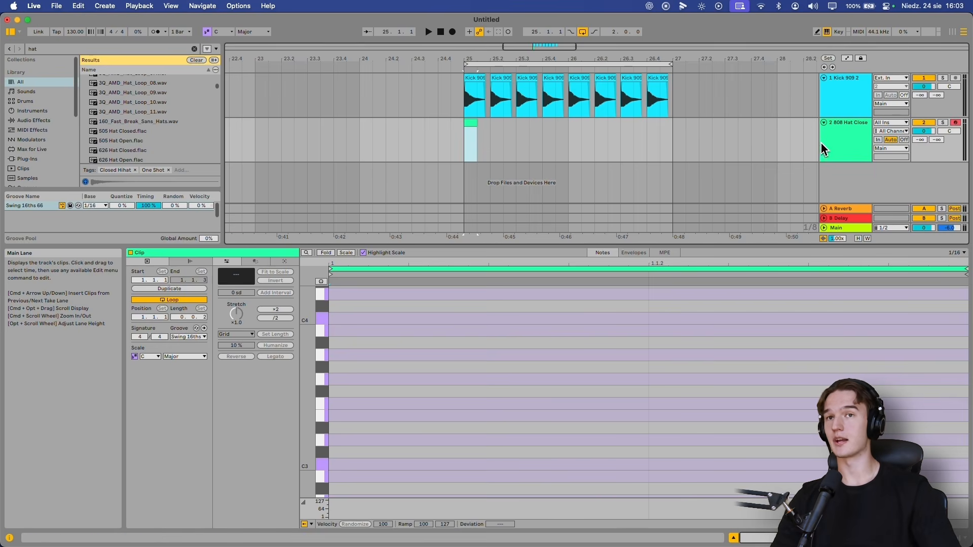
{"action": "left_click", "coordinate": [468, 129]}
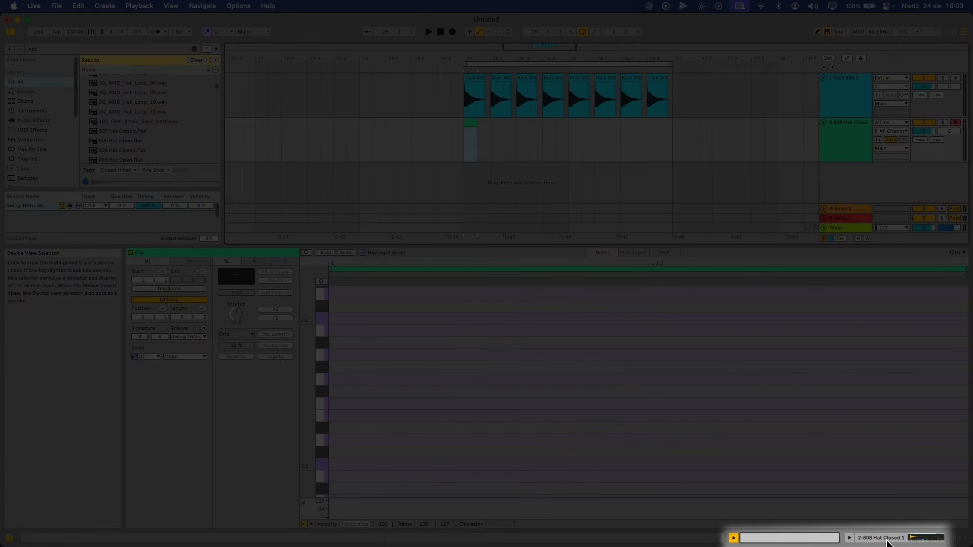
Switch back and forth between the hi-hat track's device view and the new clip's clip view
{"action": "left_click", "coordinate": [886, 540]}
{"action": "left_click", "coordinate": [824, 541]}
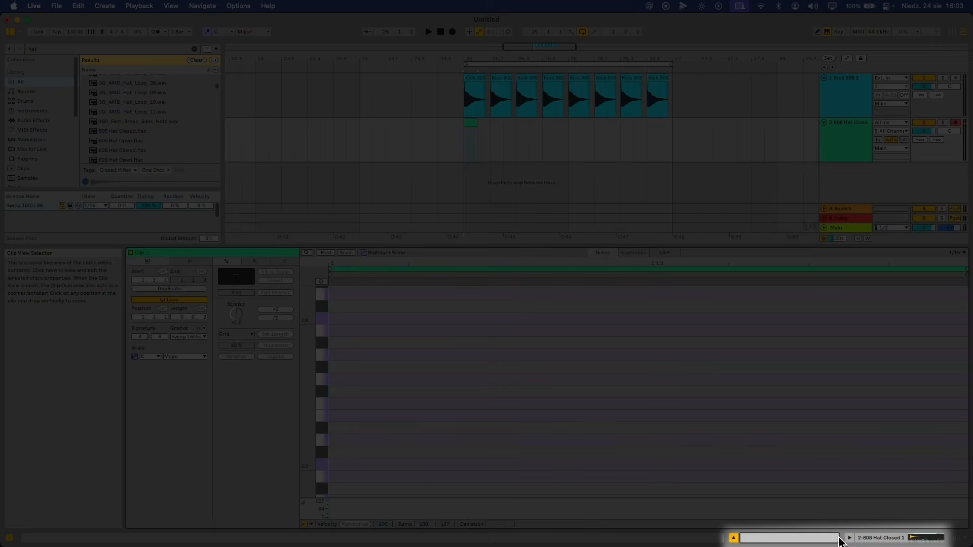
{"action": "left_click", "coordinate": [869, 540]}
{"action": "left_click", "coordinate": [827, 538]}
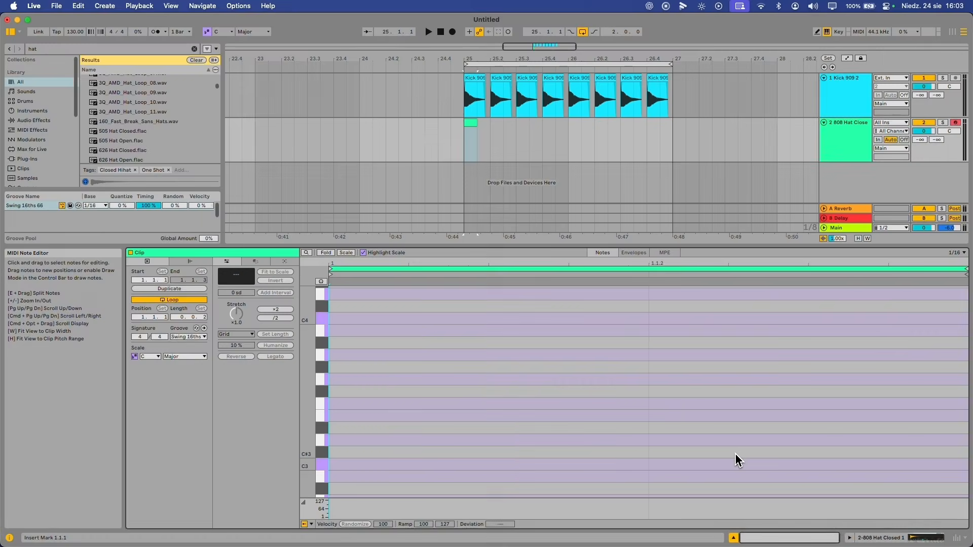
{"action": "key", "text": "shift+Tab"}
{"action": "key", "text": "shift+Tab"}
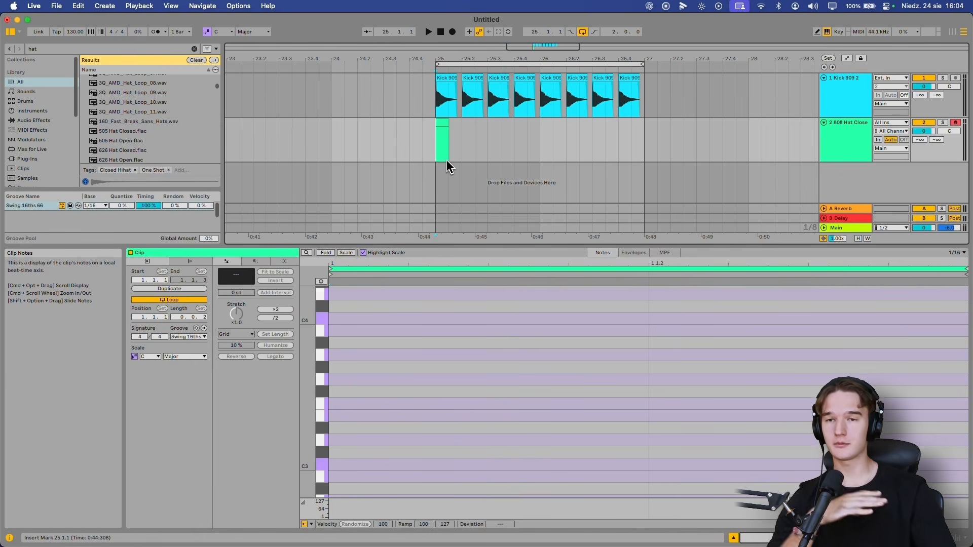
Extend the hi-hat MIDI clip's end to bar 27 so it spans the full kick loop
{"action": "left_click", "coordinate": [444, 126]}
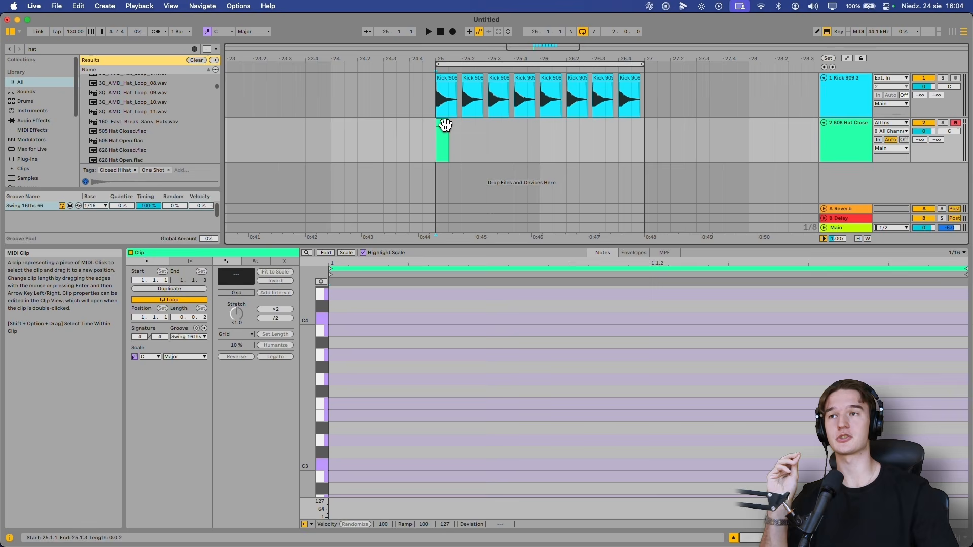
{"action": "mouse_move", "coordinate": [444, 119]}
{"action": "left_mouse_down"}
{"action": "mouse_move", "coordinate": [591, 120]}
{"action": "mouse_move", "coordinate": [447, 121]}
{"action": "left_mouse_up"}
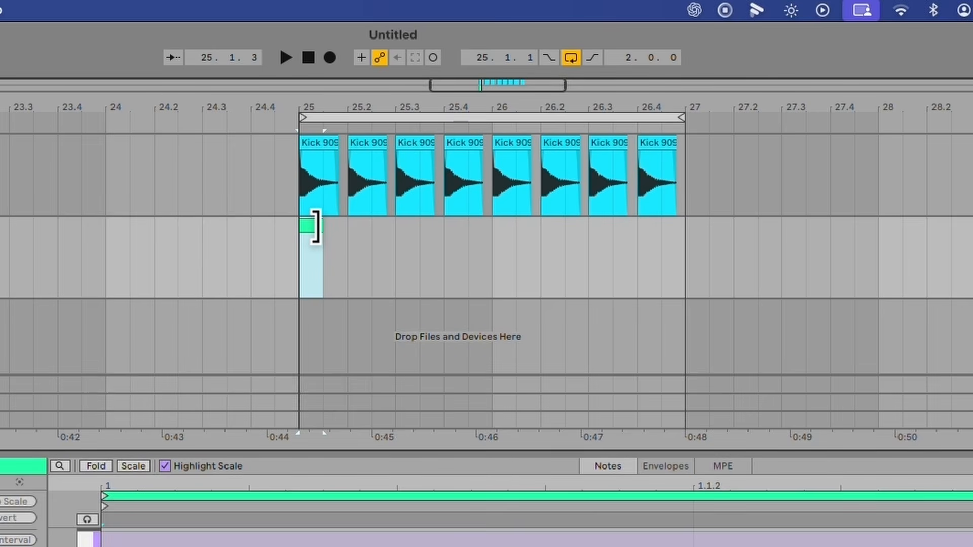
{"action": "left_click_drag", "start_coordinate": [317, 224], "coordinate": [680, 230]}
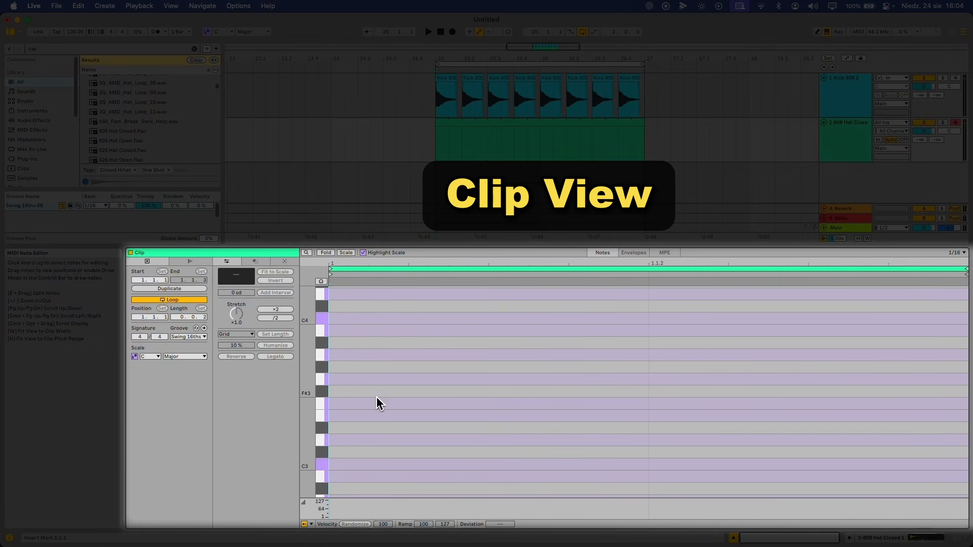
Add a 1/16 C3 note at the start of the hi-hat clip and play it together with the kick
{"action": "scroll", "coordinate": [378, 403], "scroll_direction": "down", "scroll_amount": 4}
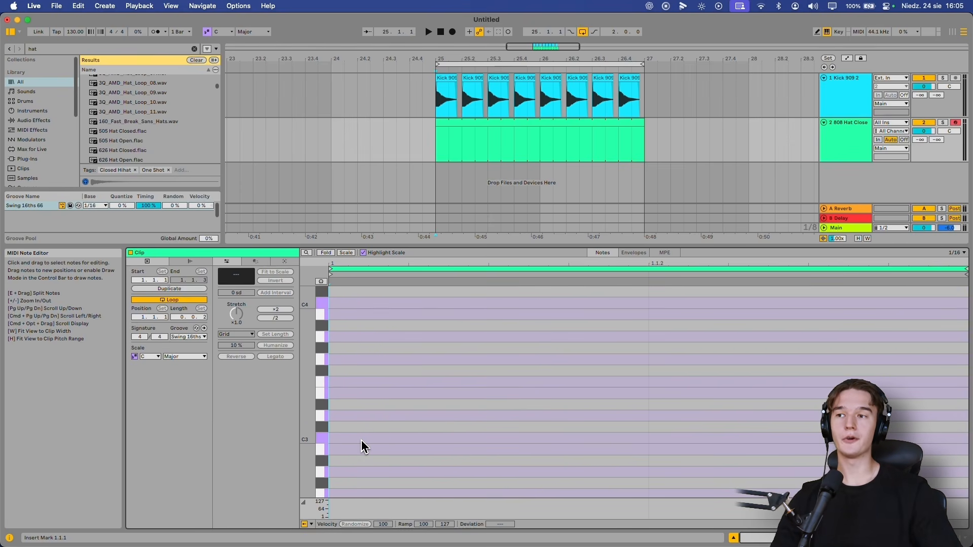
{"action": "scroll", "coordinate": [361, 441], "scroll_direction": "down", "scroll_amount": 5}
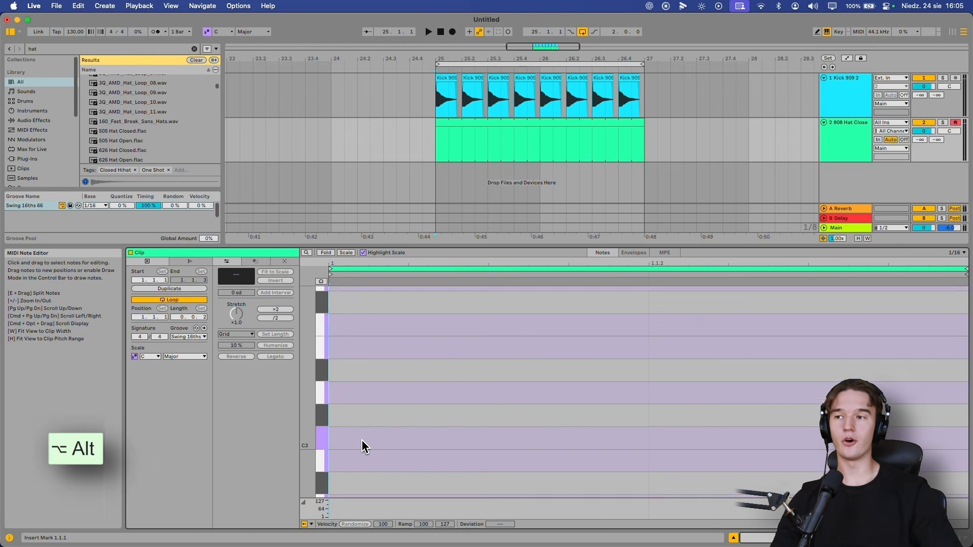
{"action": "scroll", "coordinate": [363, 439], "scroll_direction": "down", "scroll_amount": 5}
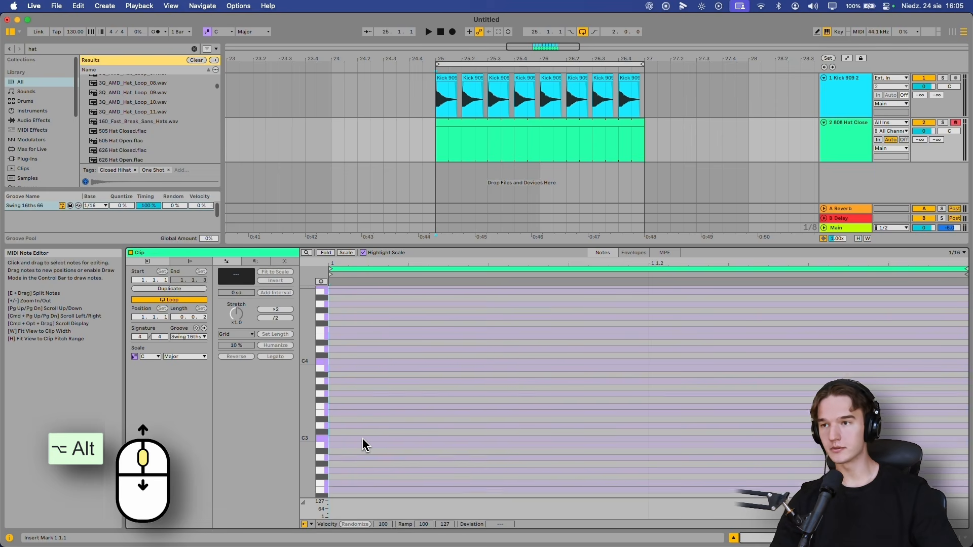
{"action": "scroll", "coordinate": [370, 440], "scroll_direction": "up", "scroll_amount": 10}
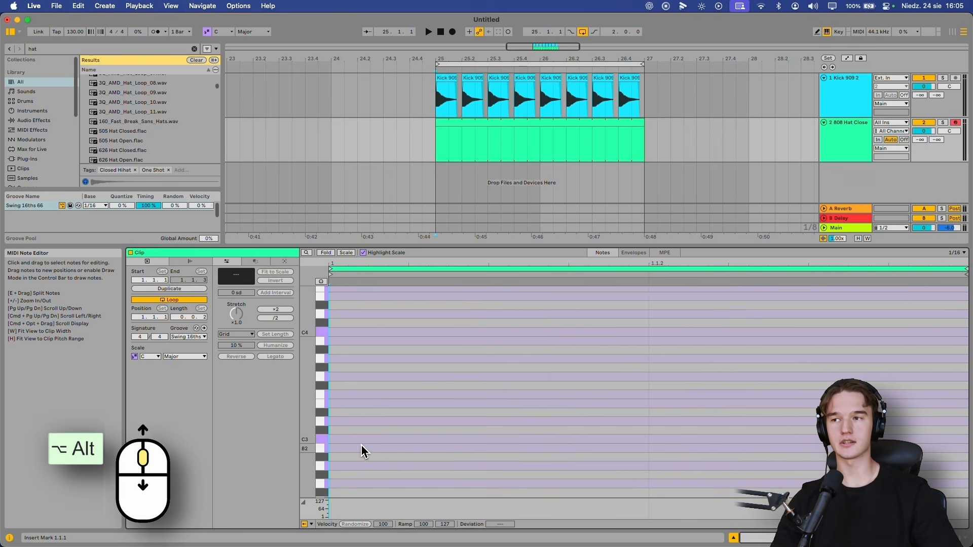
{"action": "scroll", "coordinate": [452, 412], "scroll_direction": "down", "scroll_amount": 3}
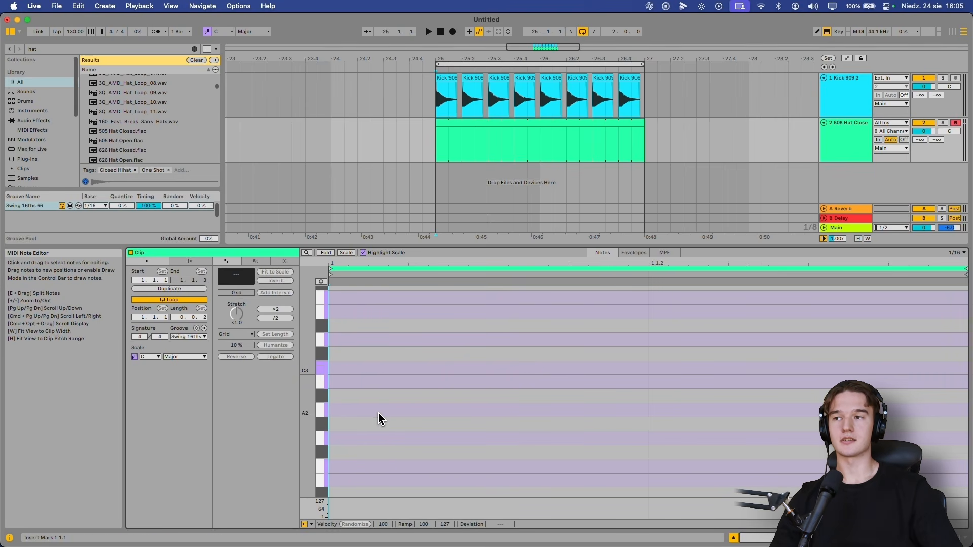
{"action": "mouse_move", "coordinate": [380, 419]}
{"action": "left_mouse_down"}
{"action": "mouse_move", "coordinate": [401, 269]}
{"action": "mouse_move", "coordinate": [389, 478]}
{"action": "mouse_move", "coordinate": [390, 409]}
{"action": "left_mouse_up"}
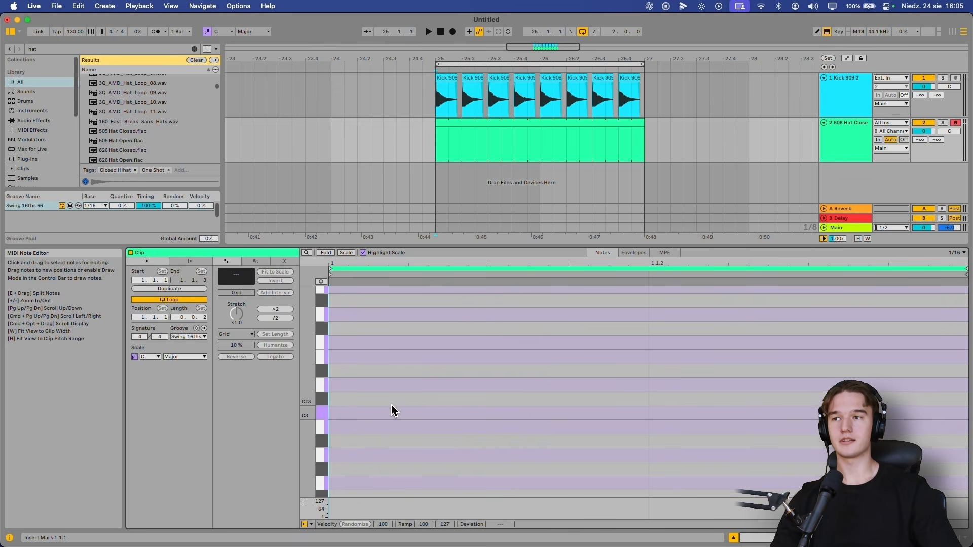
{"action": "double_click", "coordinate": [366, 416]}
{"action": "scroll", "coordinate": [641, 330], "scroll_direction": "down", "scroll_amount": 1}
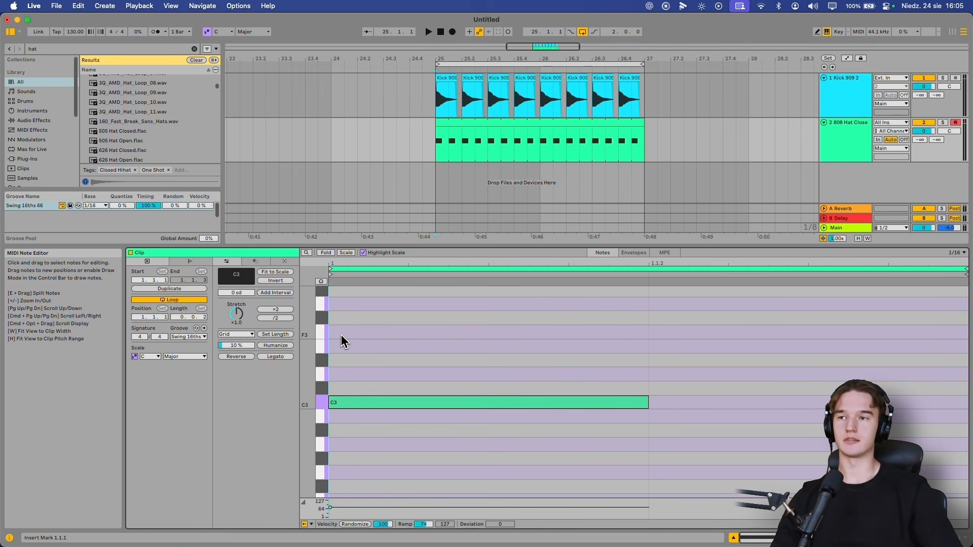
{"action": "key", "text": "space"}
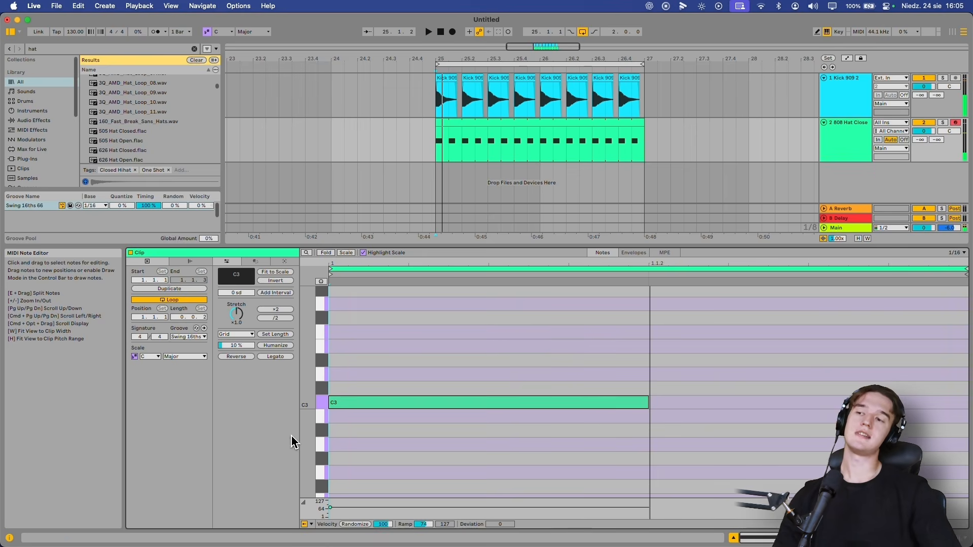
{"action": "key", "text": "space"}
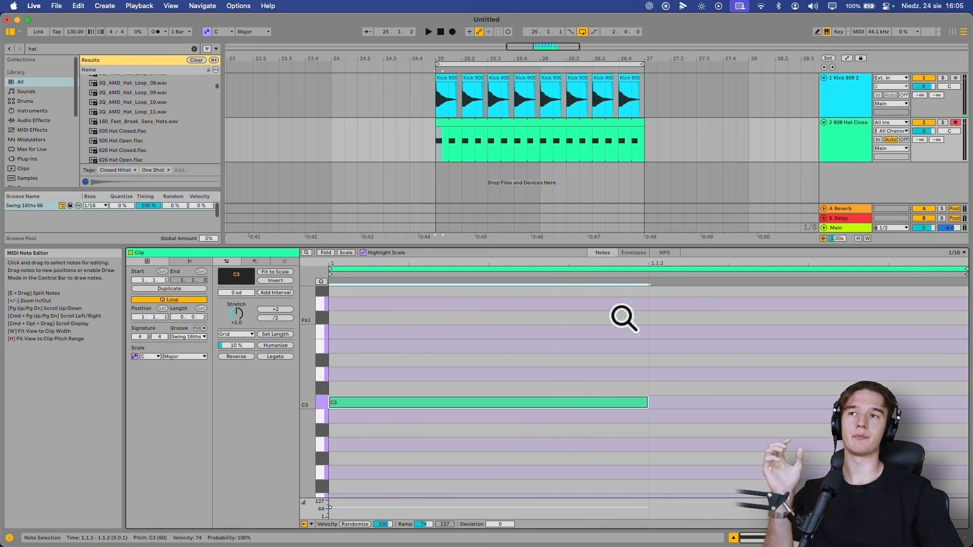
Select the hi-hat clip's two bars and try switching its Loop setting off and back on
{"action": "left_click_drag", "start_coordinate": [437, 147], "coordinate": [646, 147]}
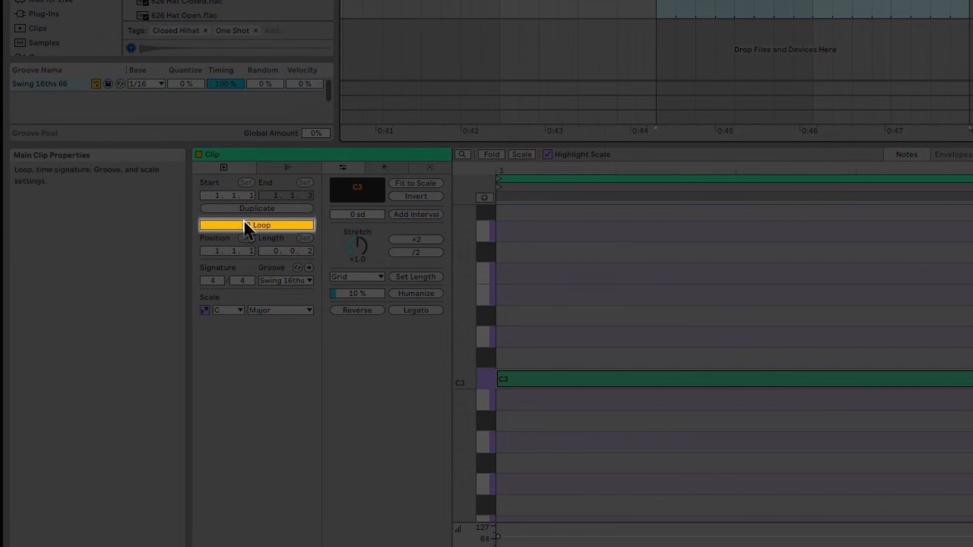
{"action": "left_click", "coordinate": [259, 226]}
{"action": "left_click", "coordinate": [260, 227]}
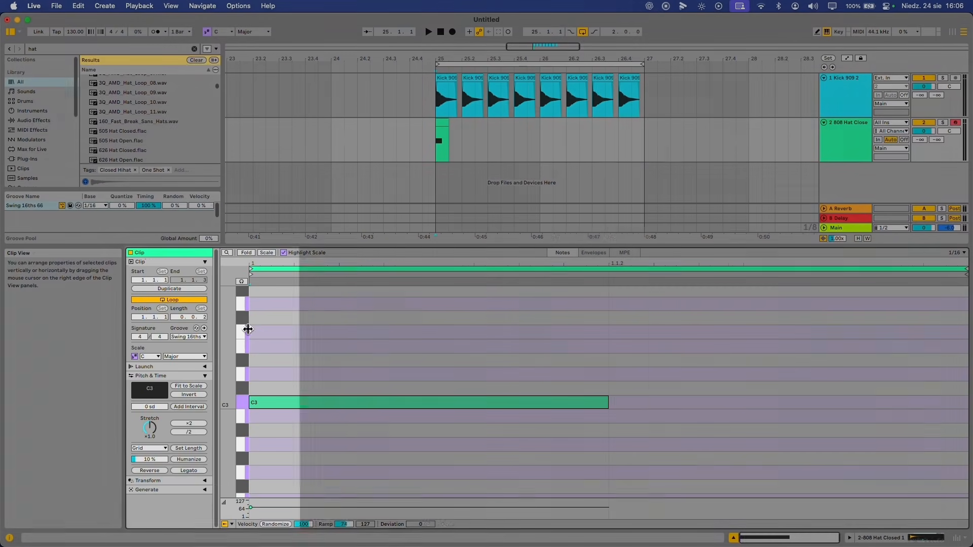
{"action": "left_click_drag", "start_coordinate": [247, 328], "coordinate": [299, 320]}
{"action": "left_click", "coordinate": [171, 300]}
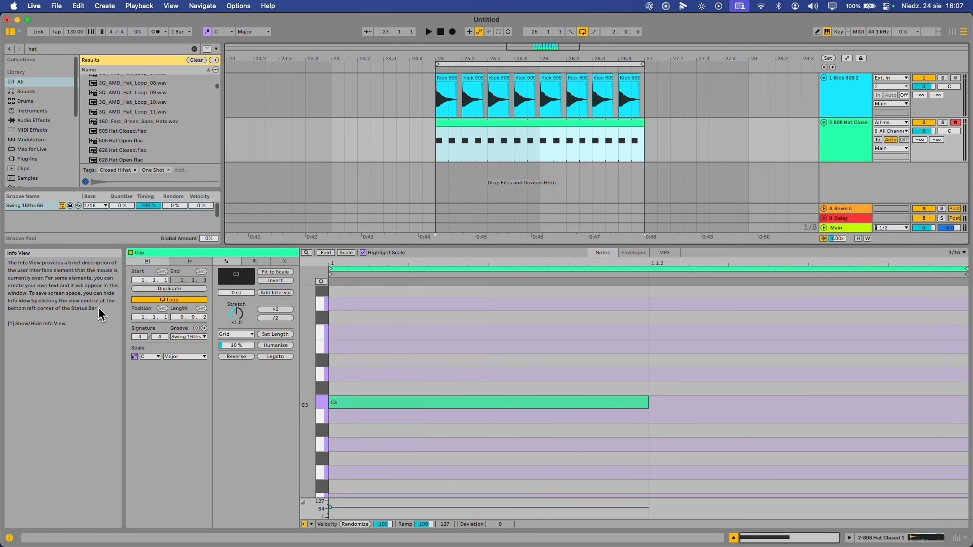
Turn off the hi-hat clip's Loop, extend the clip to 27.1.1 and play it without repetition
{"action": "left_click", "coordinate": [177, 300]}
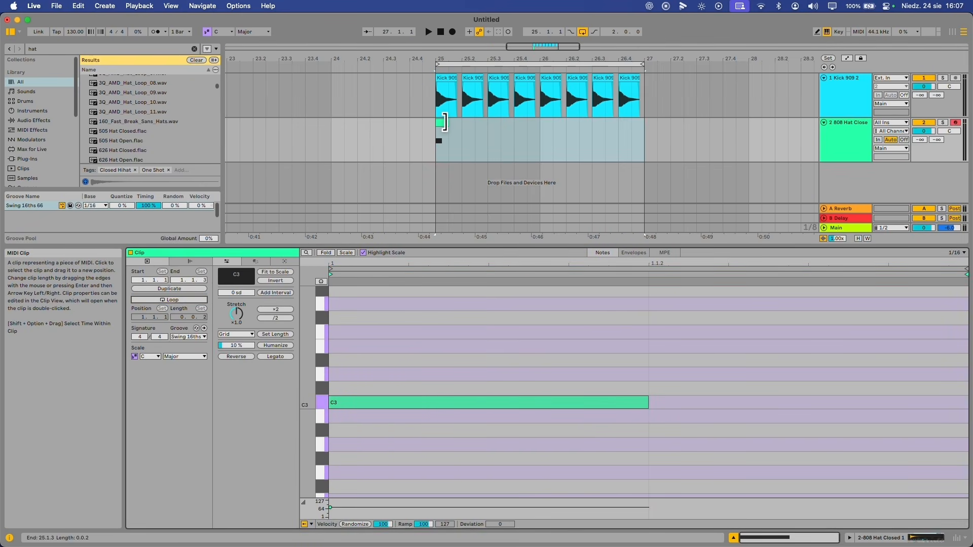
{"action": "left_click_drag", "start_coordinate": [445, 122], "coordinate": [637, 119]}
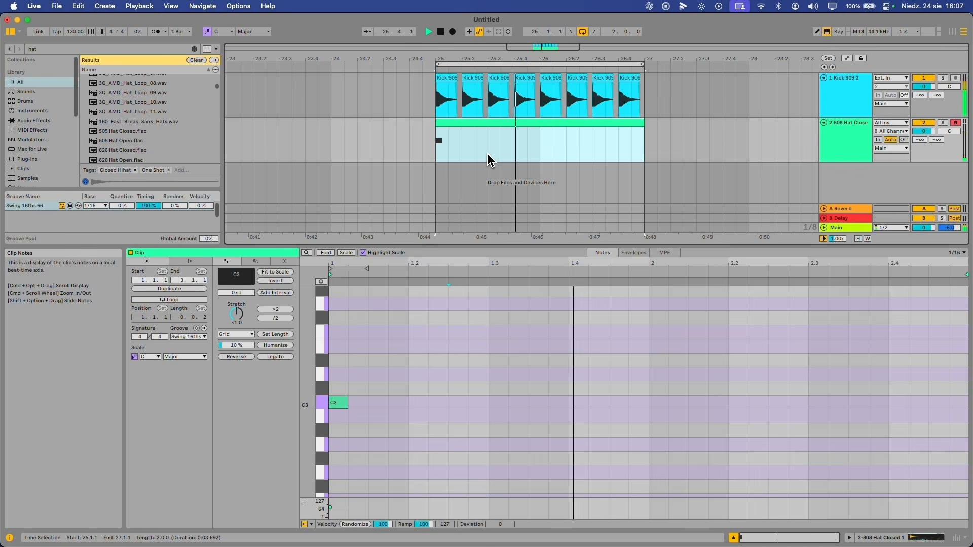
{"action": "key", "text": "space"}
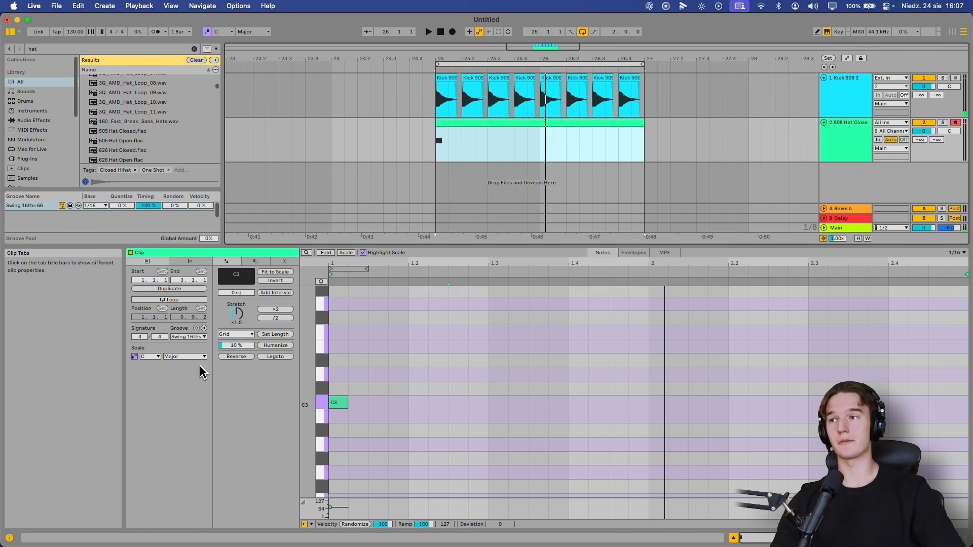
Turn the hi-hat clip's Loop on and play the beat from 25.1.1
{"action": "left_click", "coordinate": [178, 300]}
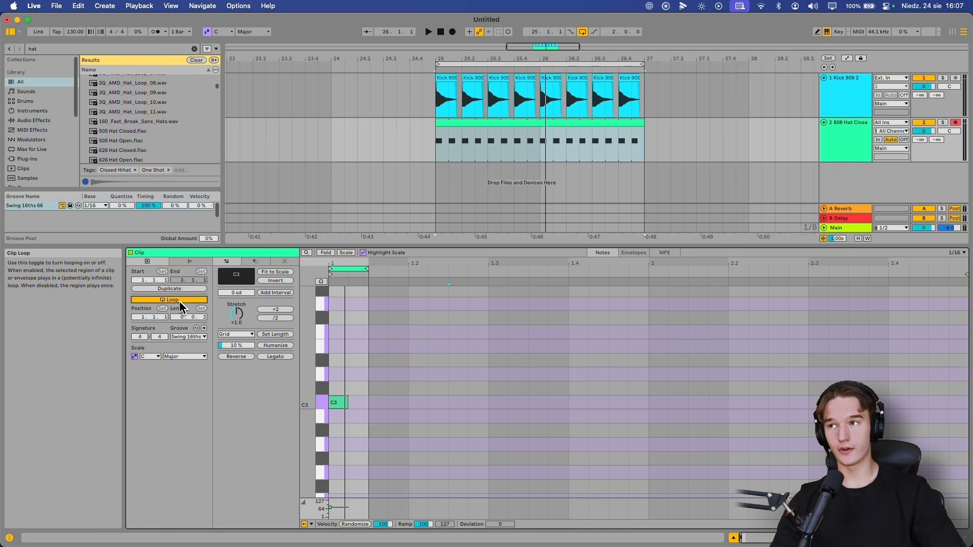
{"action": "left_click", "coordinate": [437, 143]}
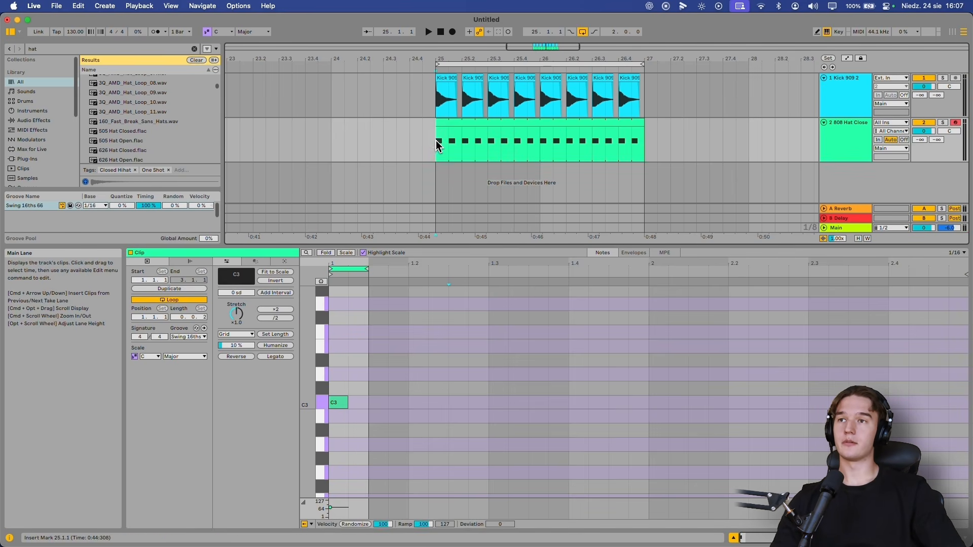
{"action": "key", "text": "space"}
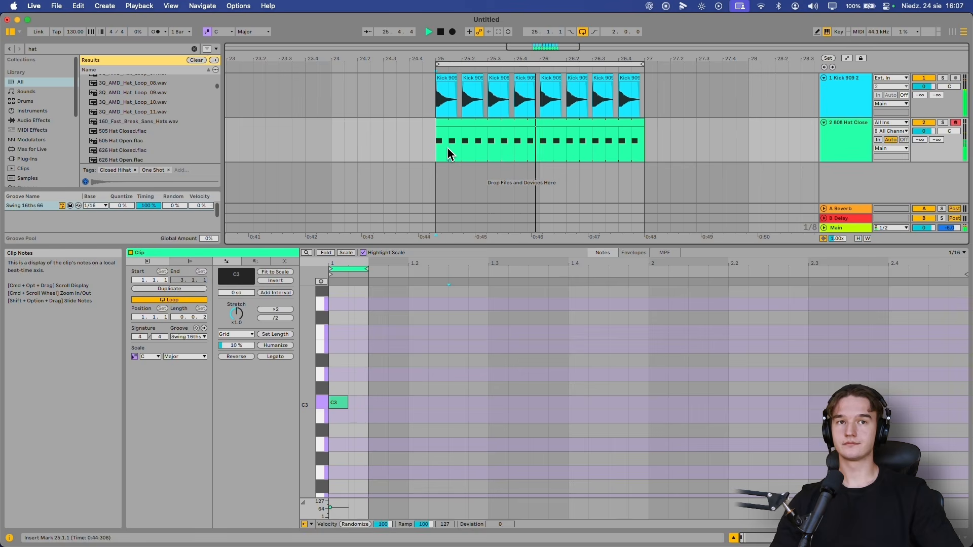
{"action": "key", "text": "space"}
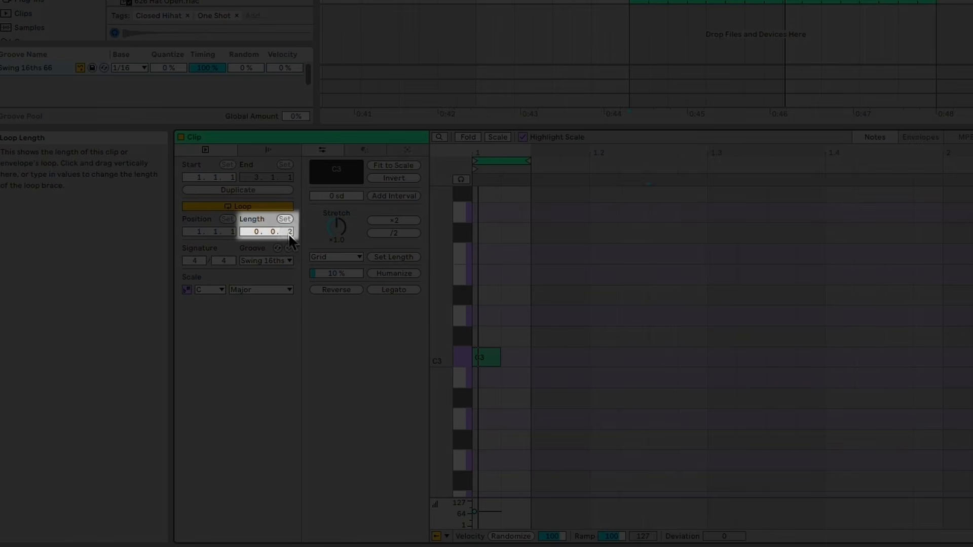
Set the hi-hat clip's loop length to 0.1.0 and its note grid to 1/16
{"action": "key", "text": "Up"}
{"action": "key", "text": "Up"}
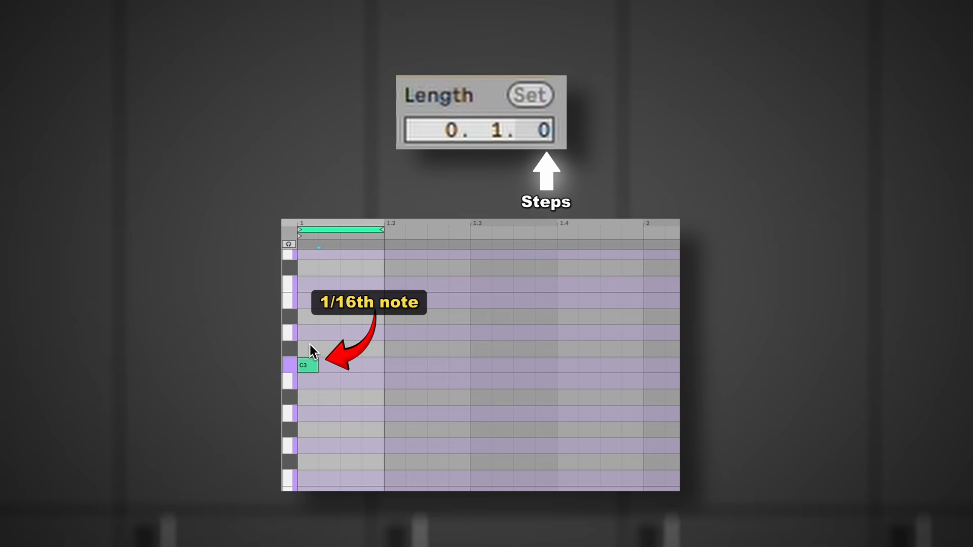
{"action": "right_click", "coordinate": [340, 319]}
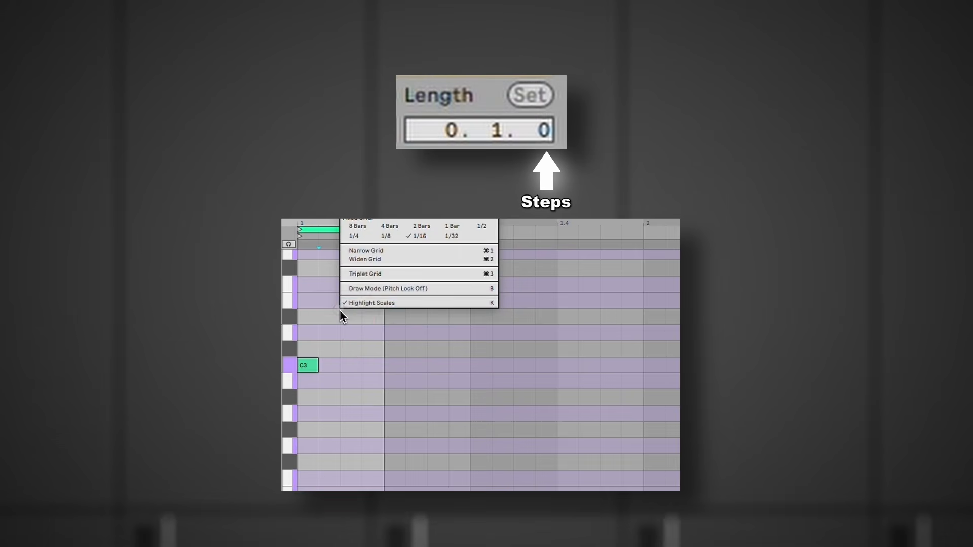
{"action": "left_click", "coordinate": [424, 238]}
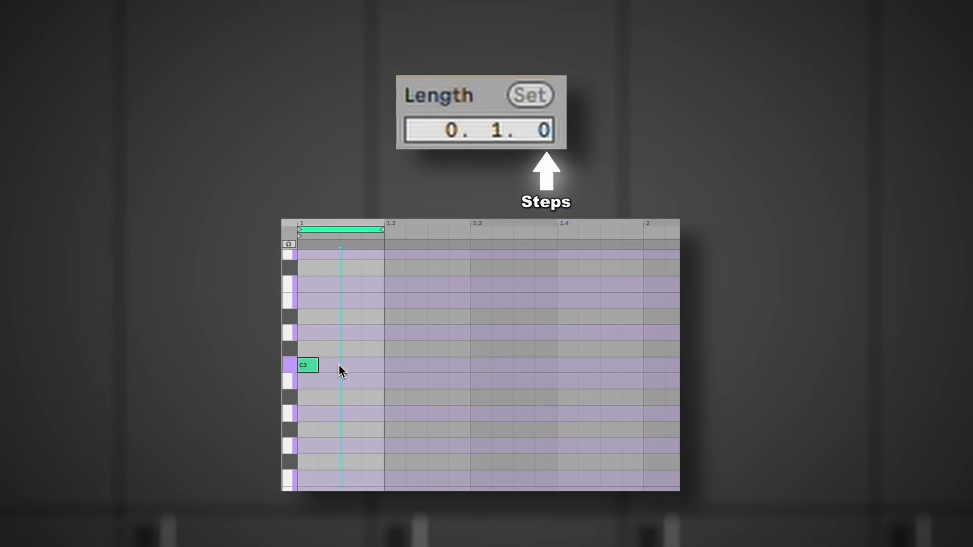
Fill the first beat with four 1/16 C3 notes and duplicate them across the whole first bar
{"action": "left_click", "coordinate": [337, 365]}
{"action": "left_click", "coordinate": [353, 367]}
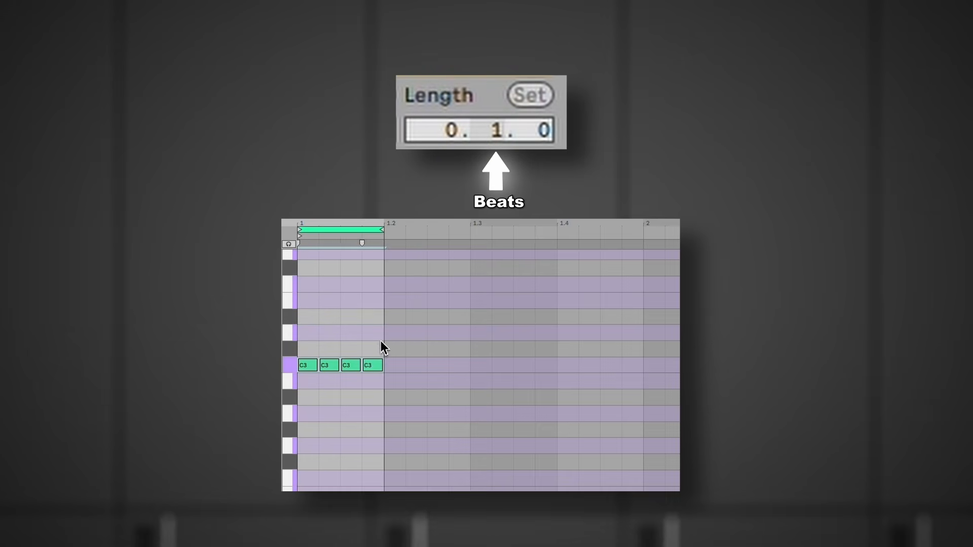
{"action": "key", "text": "ctrl+d"}
{"action": "key", "text": "ctrl+d"}
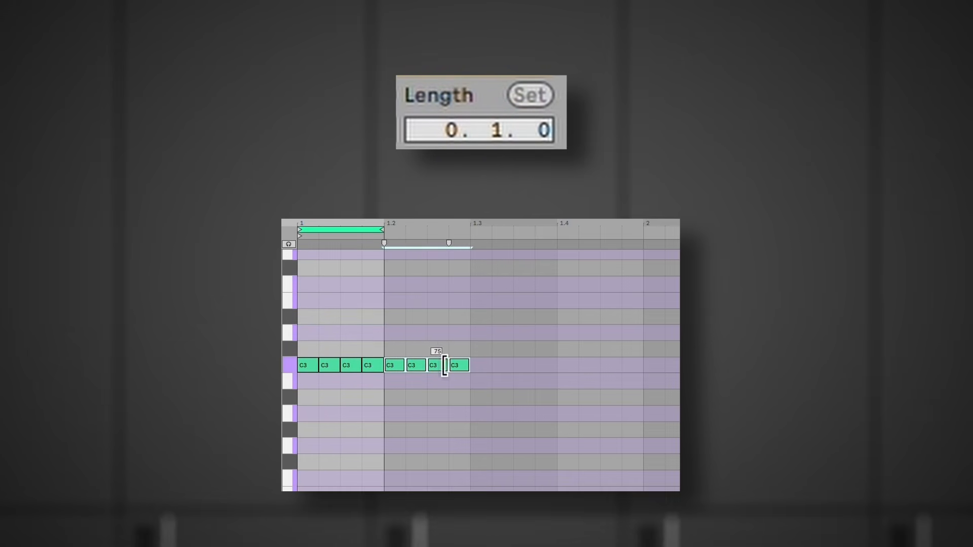
{"action": "key", "text": "ctrl+d"}
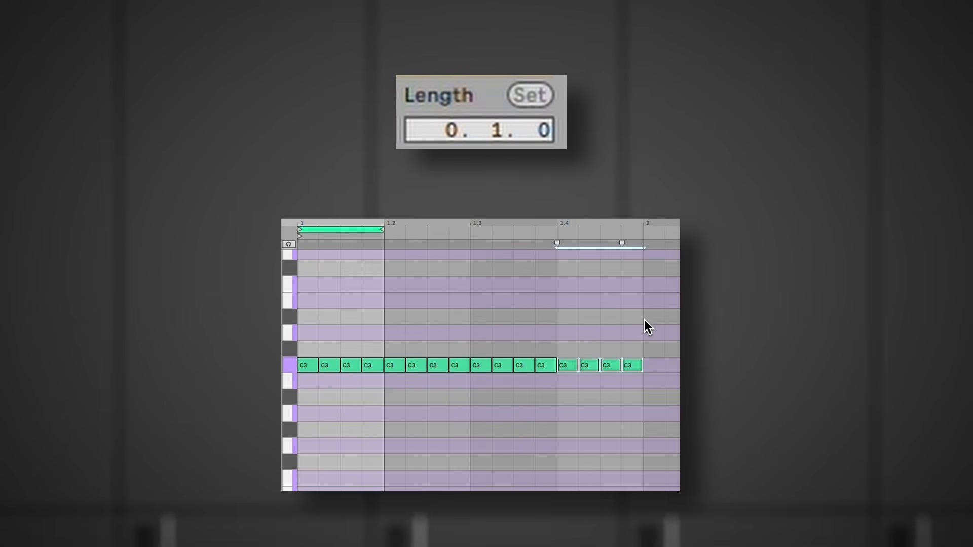
Select all C3 notes in the bar, then only the first step, then the four notes of the first beat
{"action": "key", "text": "ctrl+a"}
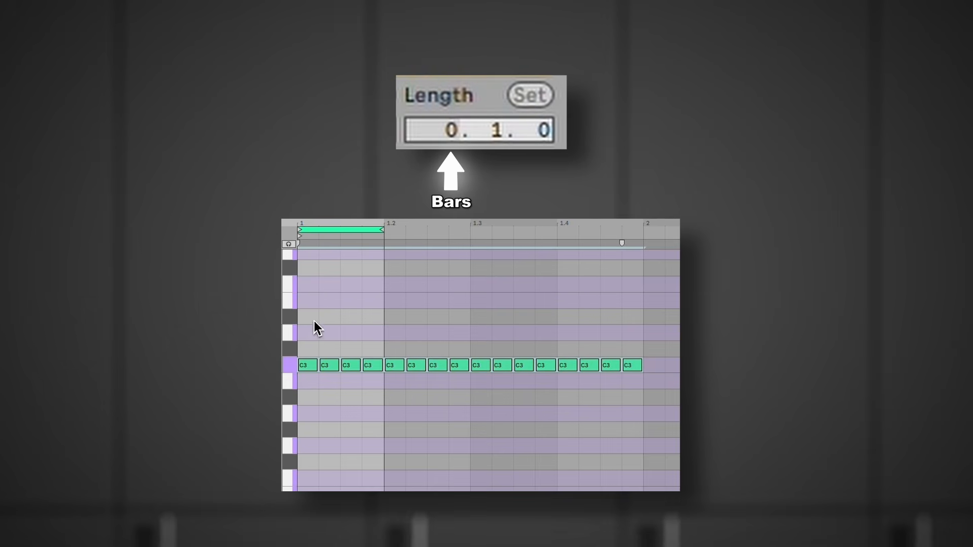
{"action": "left_click_drag", "start_coordinate": [307, 340], "coordinate": [308, 390]}
{"action": "left_click_drag", "start_coordinate": [305, 335], "coordinate": [378, 389]}
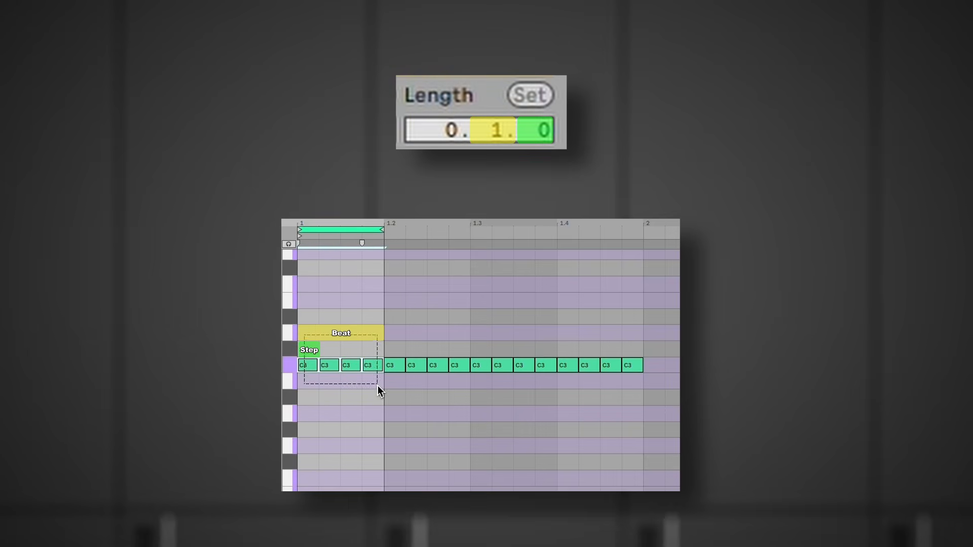
Select the whole bar of C3 notes and play the beat briefly
{"action": "left_click_drag", "start_coordinate": [309, 332], "coordinate": [682, 417]}
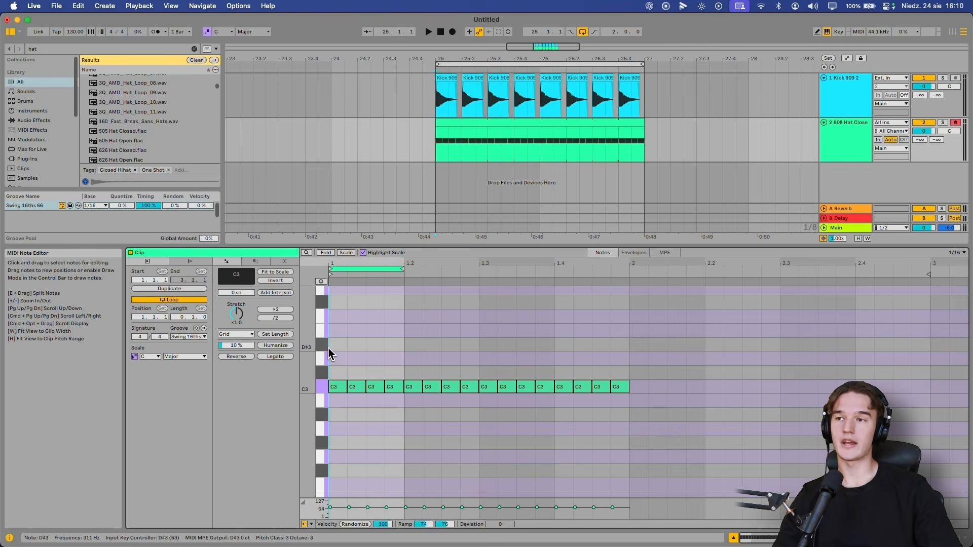
{"action": "key", "text": "space"}
{"action": "key", "text": "b"}
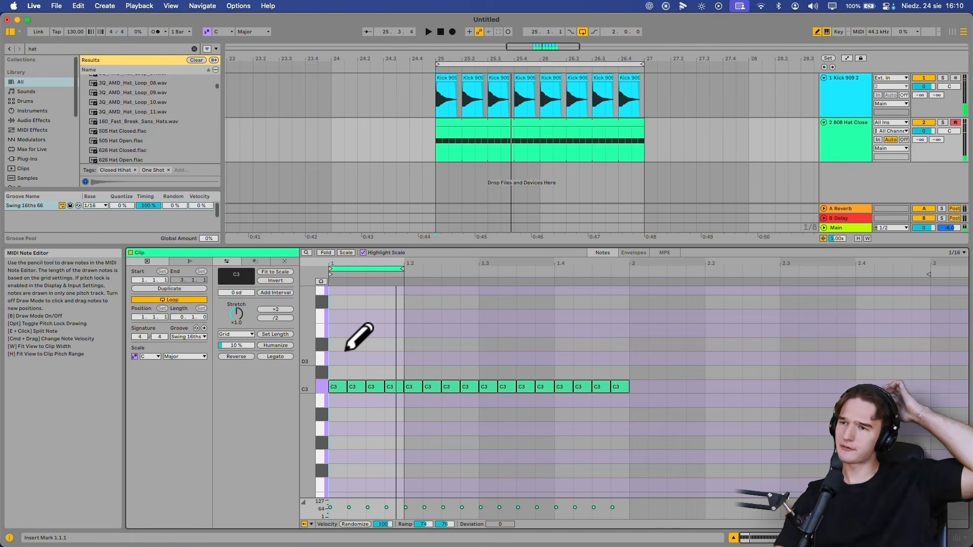
{"action": "key", "text": "b"}
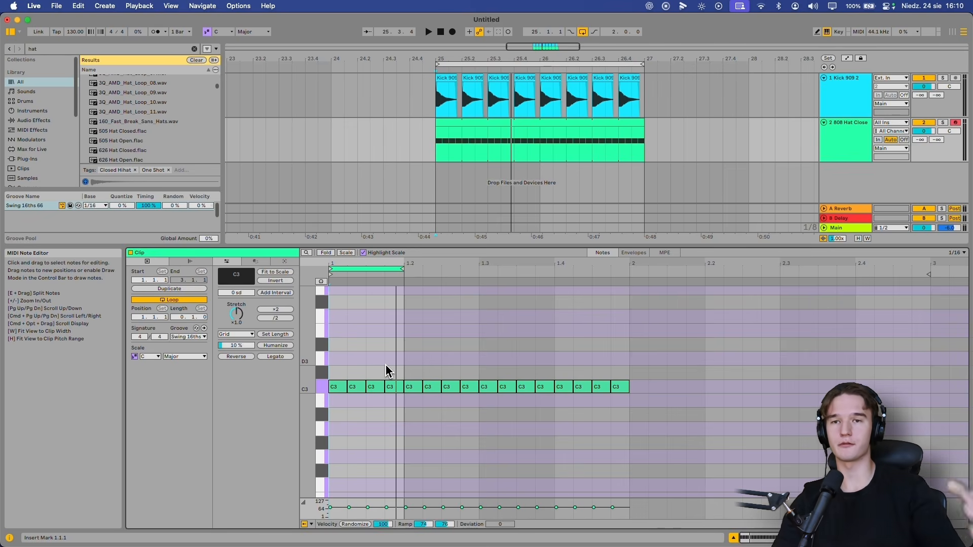
Delete every C3 note in the hi-hat clip except the third 1/16 step of the first beat
{"action": "left_click_drag", "start_coordinate": [411, 353], "coordinate": [662, 436]}
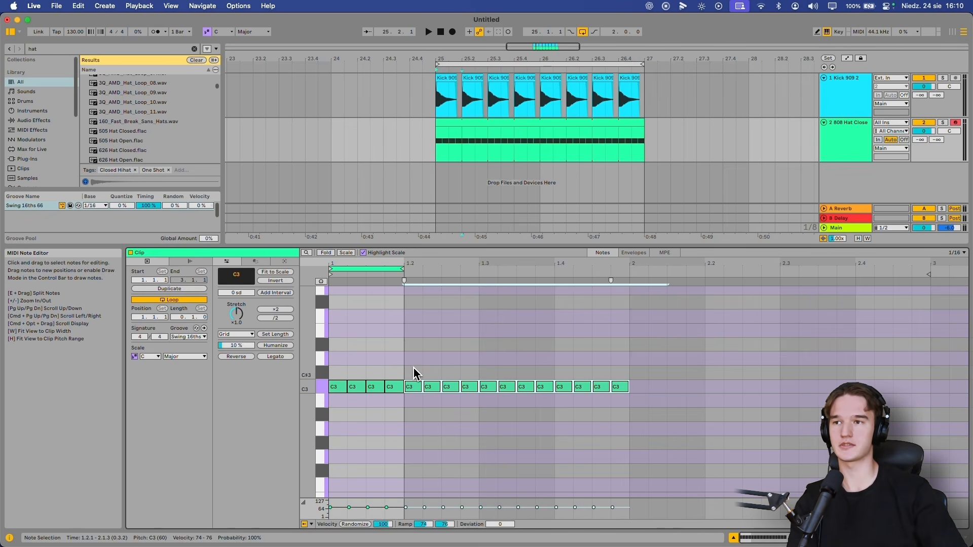
{"action": "key", "text": "Delete"}
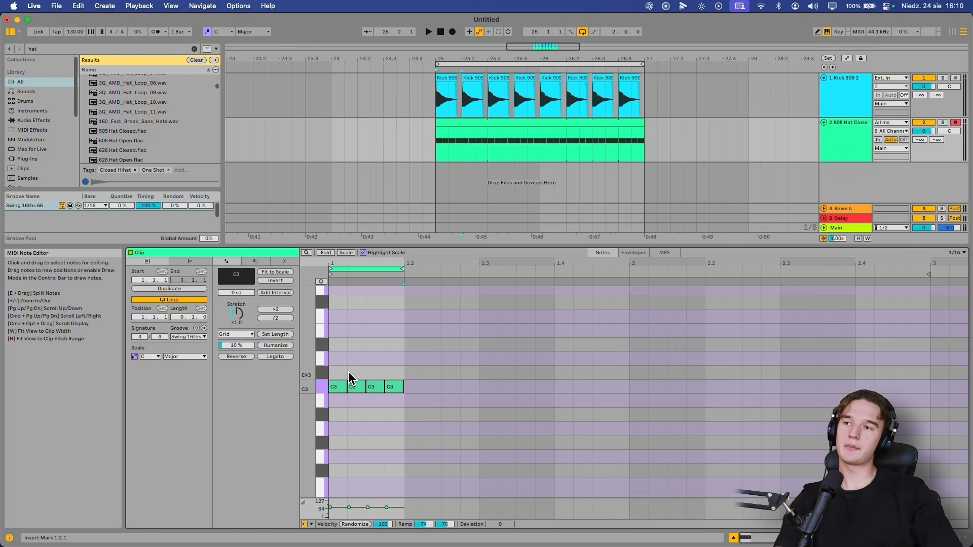
{"action": "left_click_drag", "start_coordinate": [354, 369], "coordinate": [337, 410]}
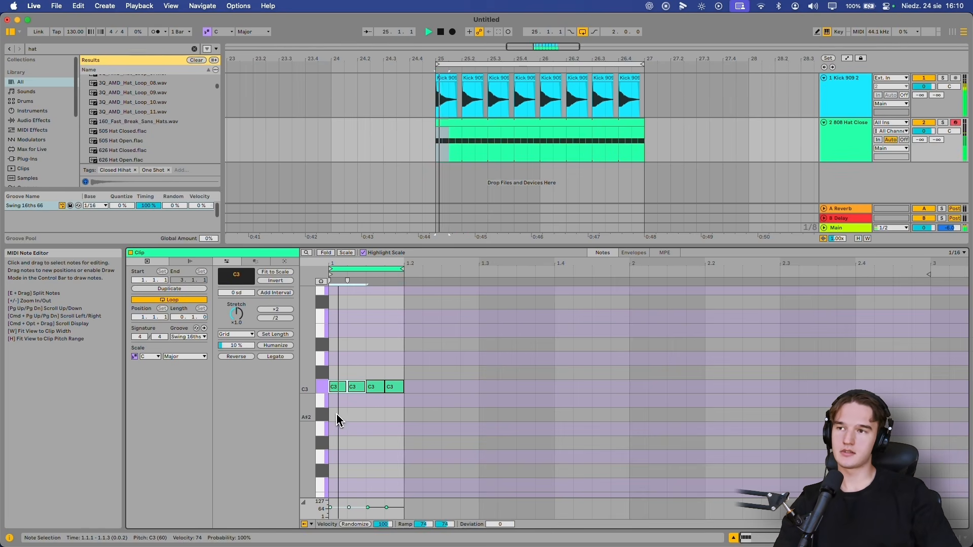
{"action": "key", "text": "Delete"}
{"action": "left_click_drag", "start_coordinate": [404, 371], "coordinate": [386, 412]}
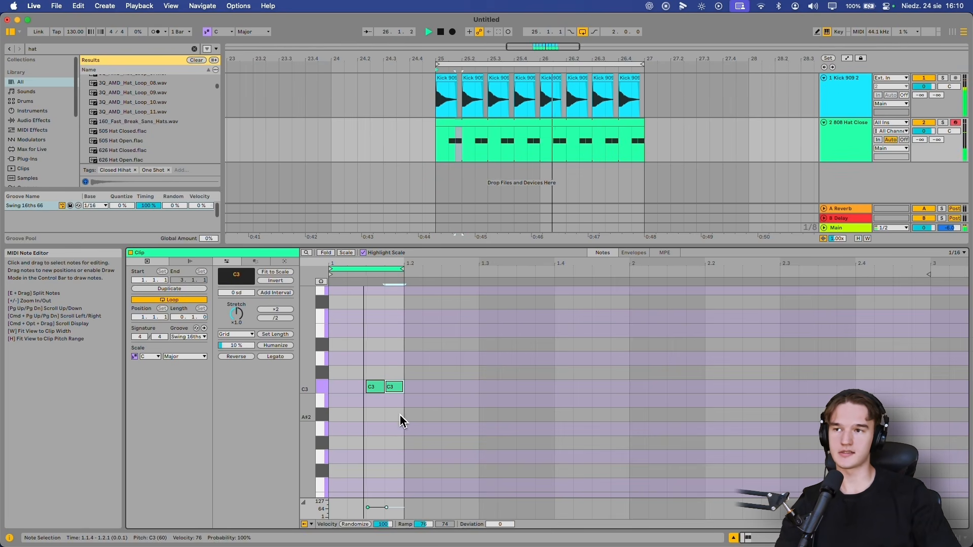
{"action": "key", "text": "Delete"}
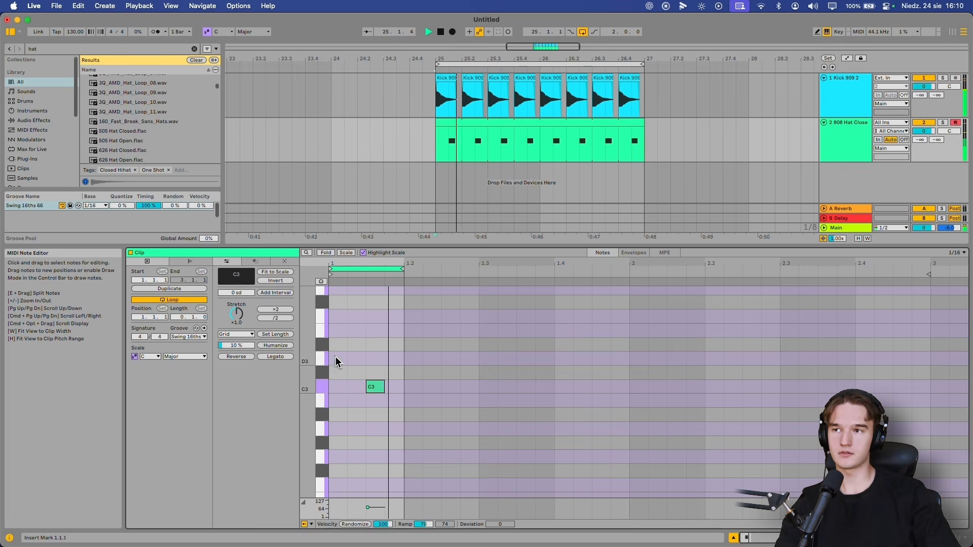
Highlight the first beat of the hi-hat clip around its remaining C3 note, and stop playback
{"action": "left_click_drag", "start_coordinate": [335, 361], "coordinate": [385, 400]}
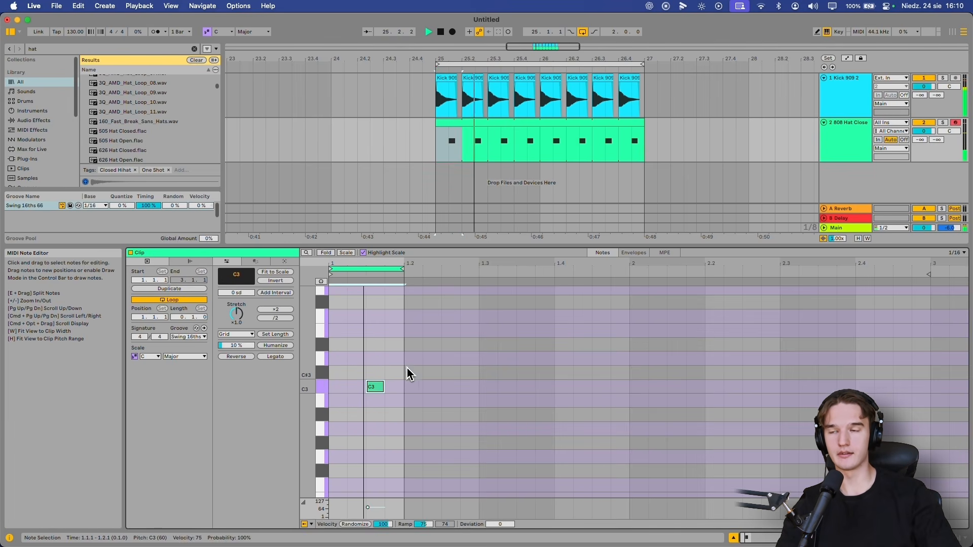
{"action": "left_click", "coordinate": [416, 380]}
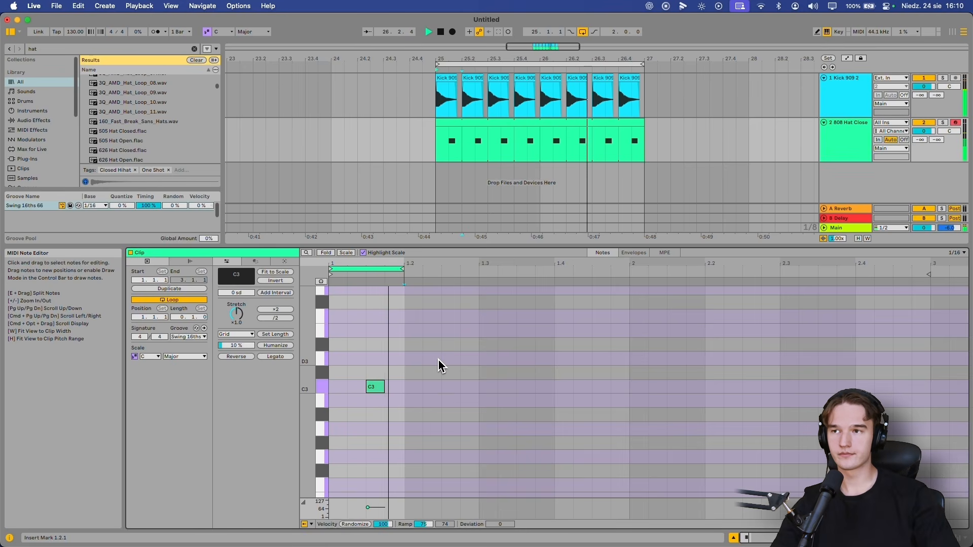
{"action": "key", "text": "space"}
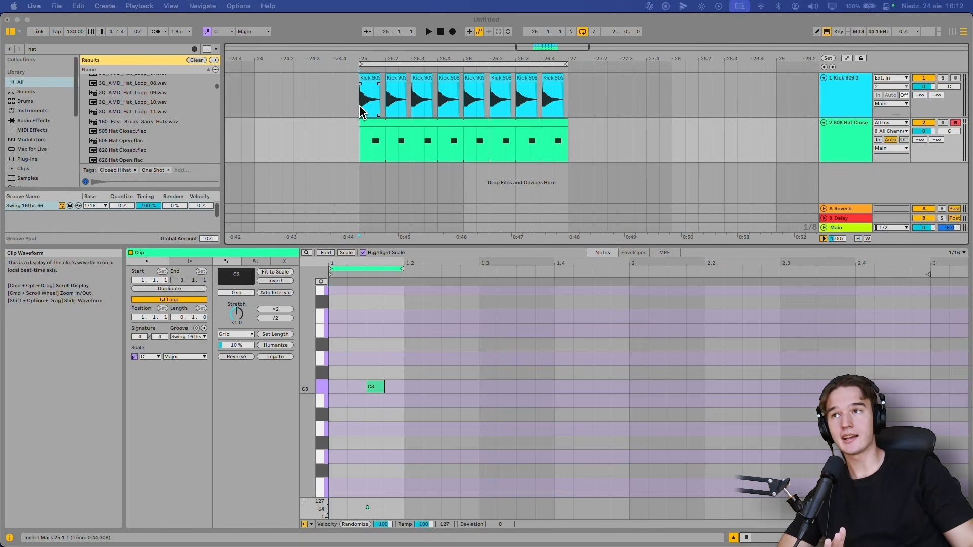
Play the beat from 25.1.1 and replace the hi-hat track's loaded sample with 909 Hat 2.flac
{"action": "left_click", "coordinate": [359, 101]}
{"action": "left_click", "coordinate": [357, 140]}
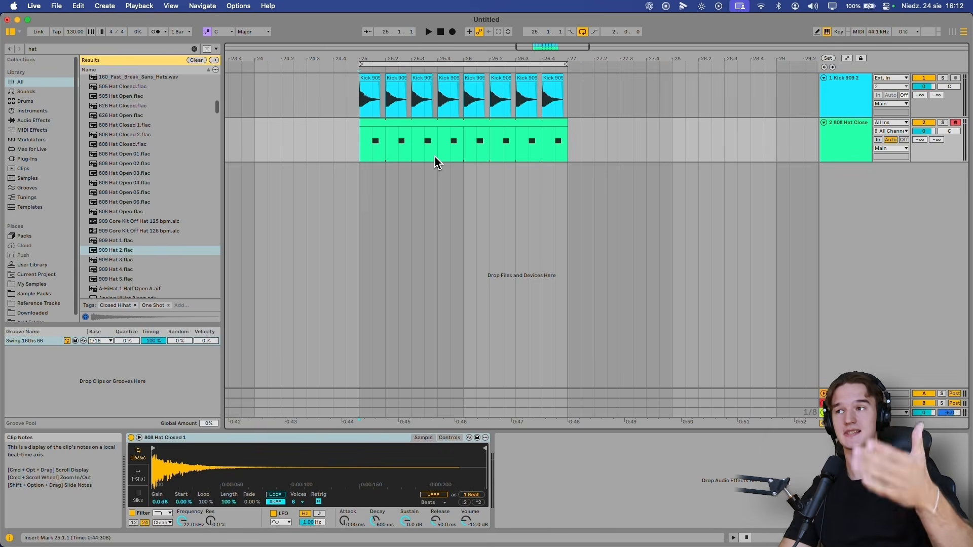
{"action": "left_click", "coordinate": [111, 251]}
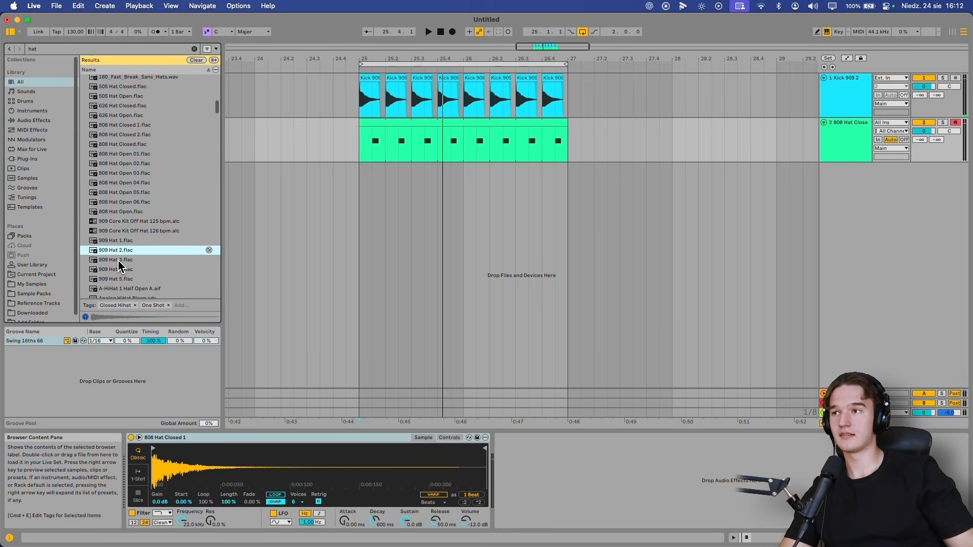
{"action": "key", "text": "space"}
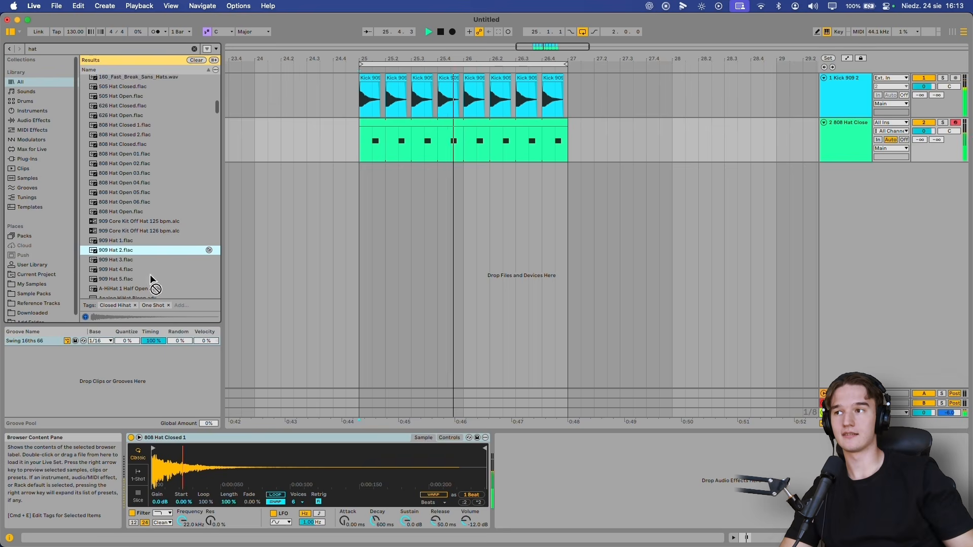
{"action": "left_click_drag", "start_coordinate": [150, 274], "coordinate": [205, 451]}
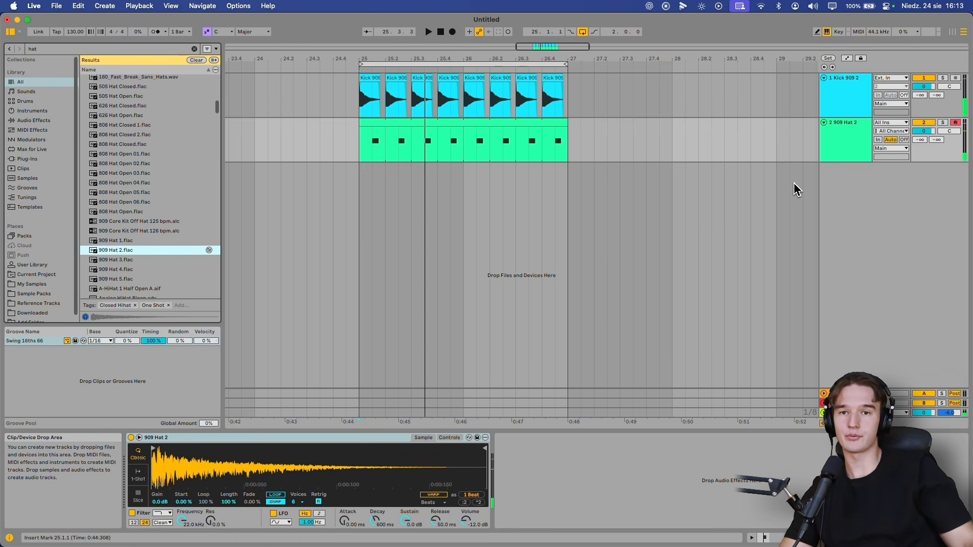
Search for kick samples, place 808 Kick 1.flac on the kick track at 25.1.1 and trim it to one beat
{"action": "left_click", "coordinate": [194, 48]}
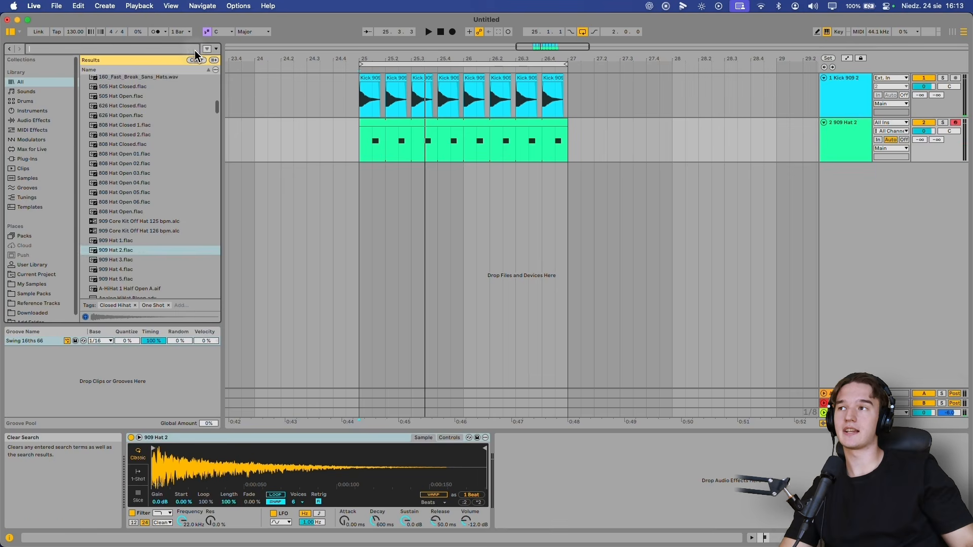
{"action": "type", "text": "kick"}
{"action": "left_click", "coordinate": [112, 173]}
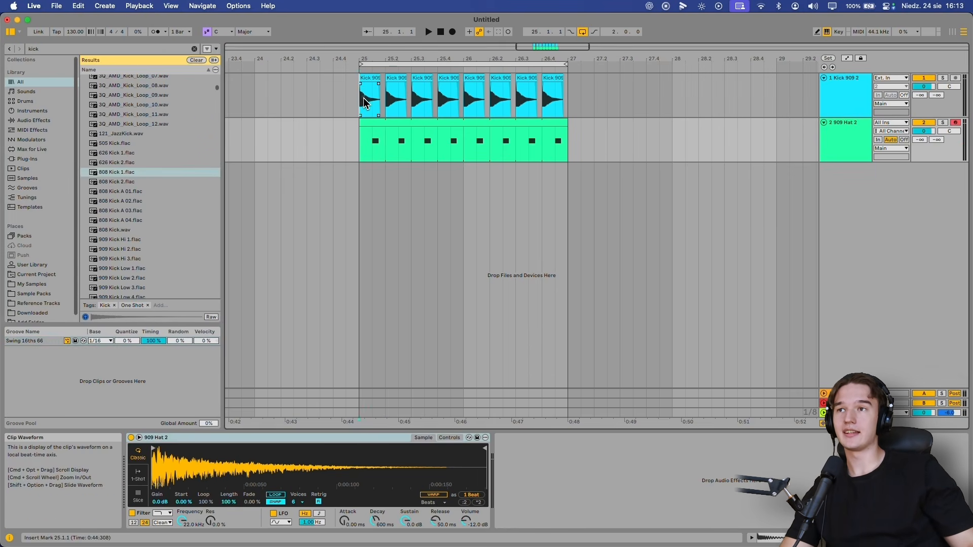
{"action": "left_click", "coordinate": [389, 116]}
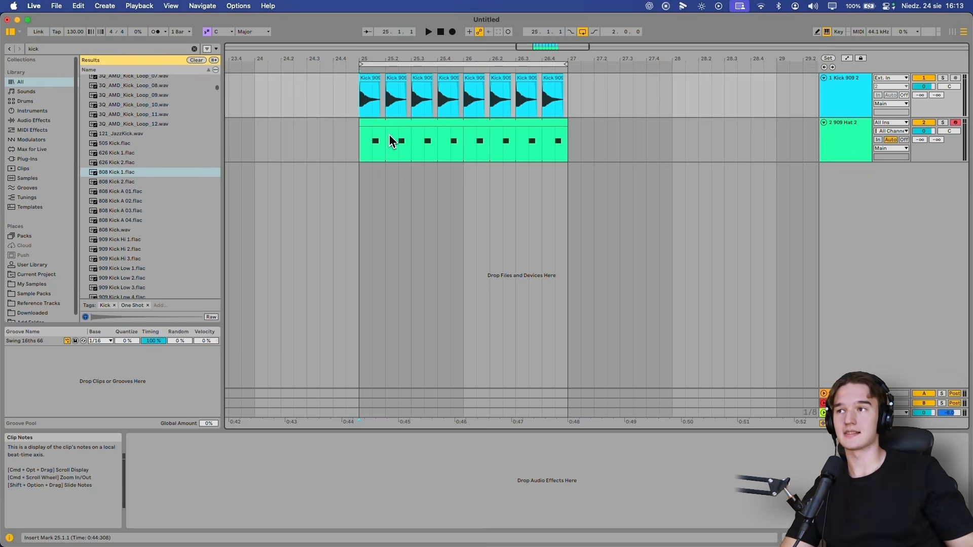
{"action": "left_click_drag", "start_coordinate": [122, 175], "coordinate": [152, 166]}
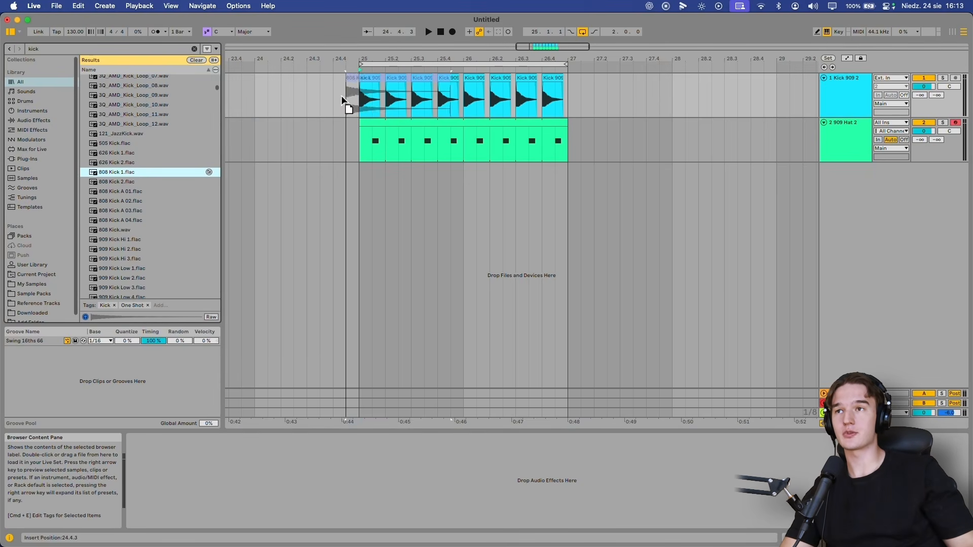
{"action": "left_click_drag", "start_coordinate": [358, 99], "coordinate": [359, 99]}
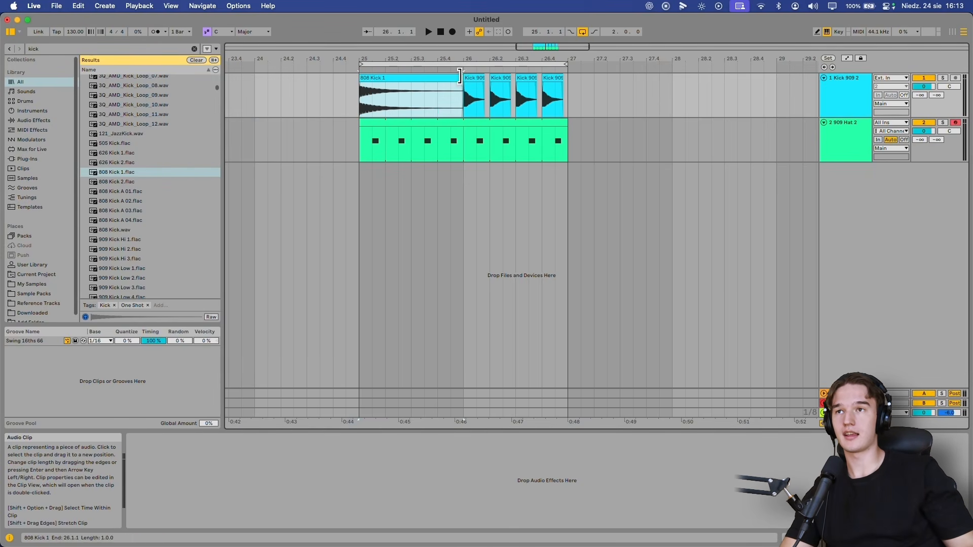
{"action": "left_click_drag", "start_coordinate": [459, 76], "coordinate": [386, 78]}
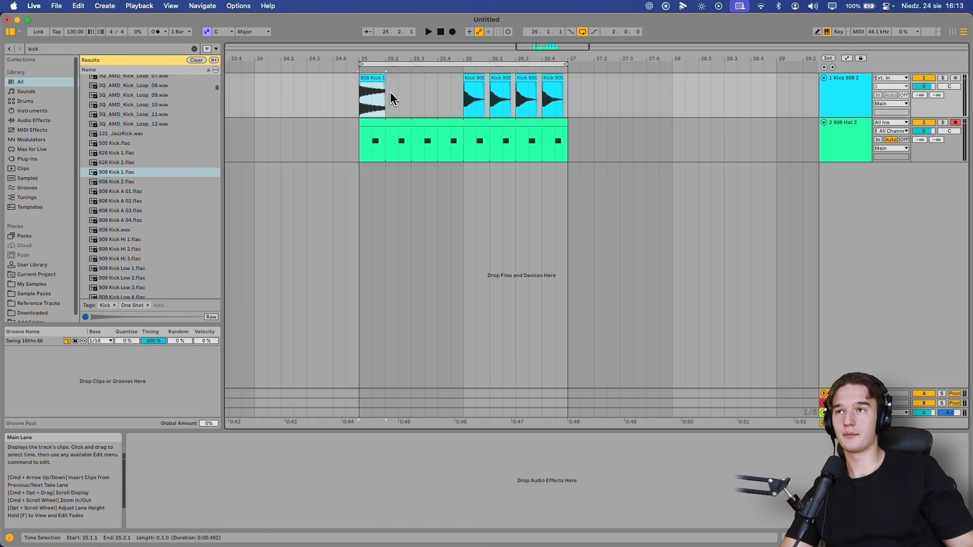
Try filling the kick track up to 27.1.1 with copies of the one-beat 808 kick, and undo the kick replacement
{"action": "key", "text": "ctrl+d"}
{"action": "key", "text": "ctrl+d"}
{"action": "key", "text": "ctrl+d"}
{"action": "key", "text": "ctrl+d"}
{"action": "key", "text": "ctrl+d"}
{"action": "key", "text": "ctrl+d"}
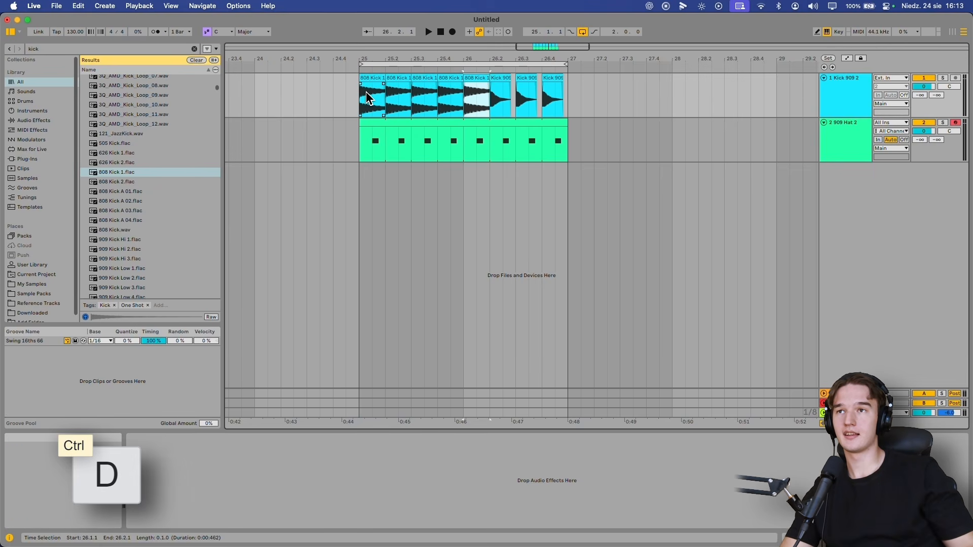
{"action": "key", "text": "ctrl+d"}
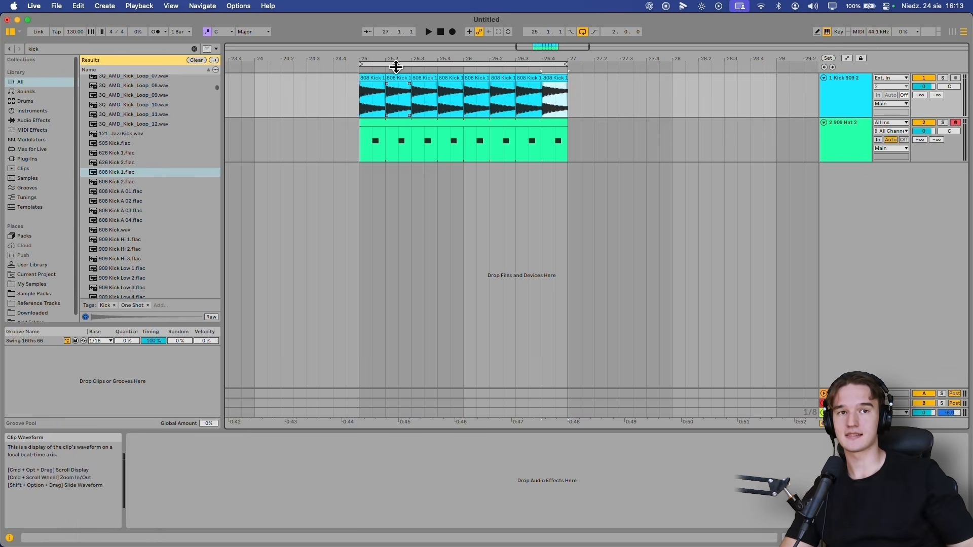
{"action": "key", "text": "ctrl+z"}
Select the two bars of kick clips from 25.1.1 to 27.1.1, and the same range on the hi-hat track
{"action": "left_click_drag", "start_coordinate": [363, 99], "coordinate": [558, 106]}
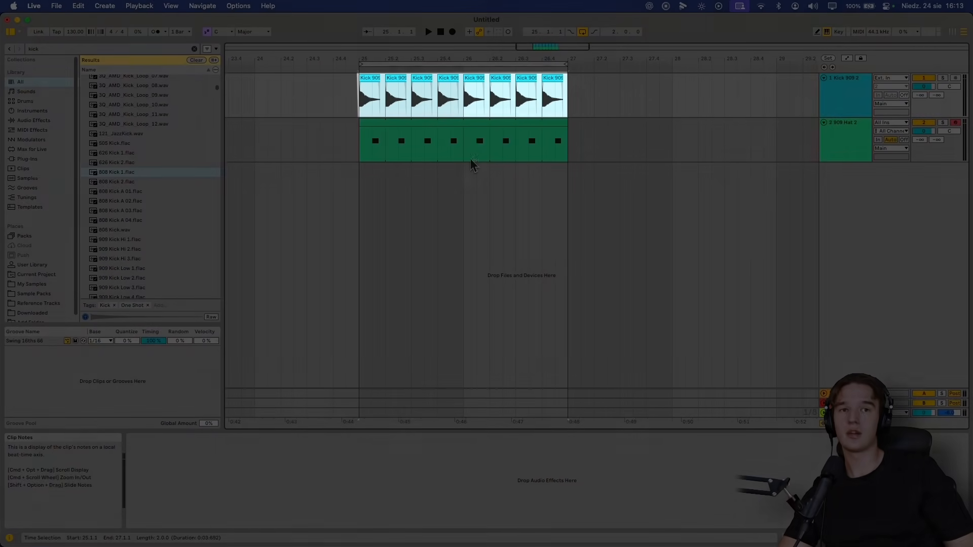
{"action": "left_click", "coordinate": [470, 158]}
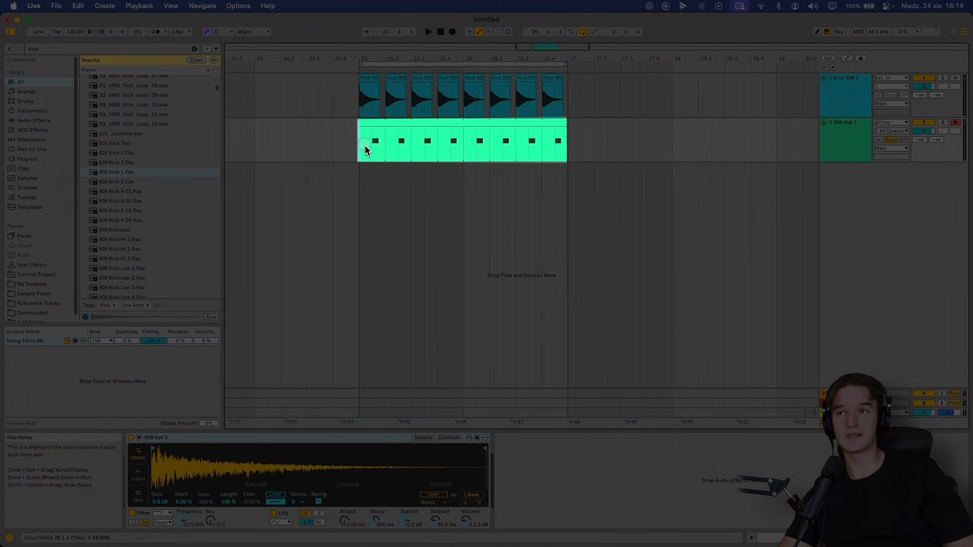
{"action": "left_click_drag", "start_coordinate": [361, 148], "coordinate": [568, 149]}
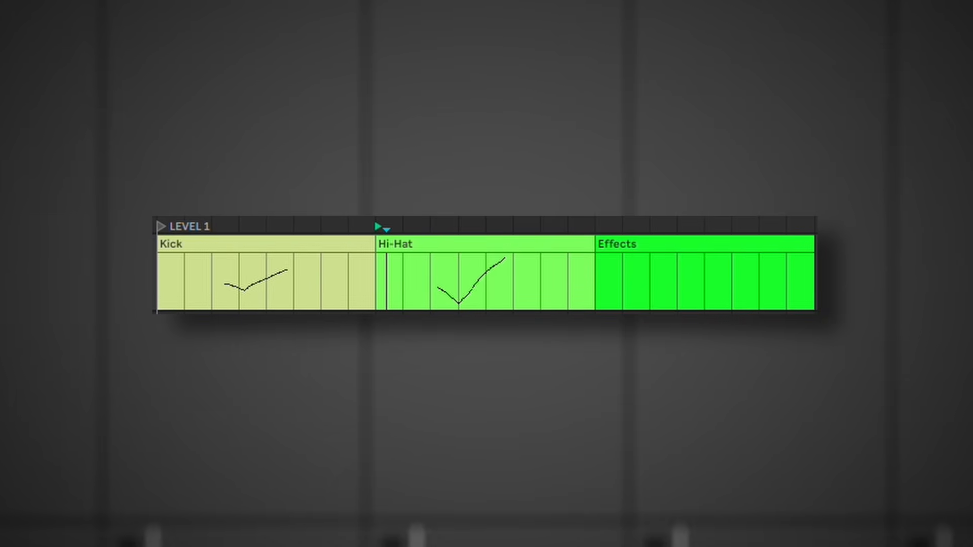
{"action": "left_click", "coordinate": [671, 241]}
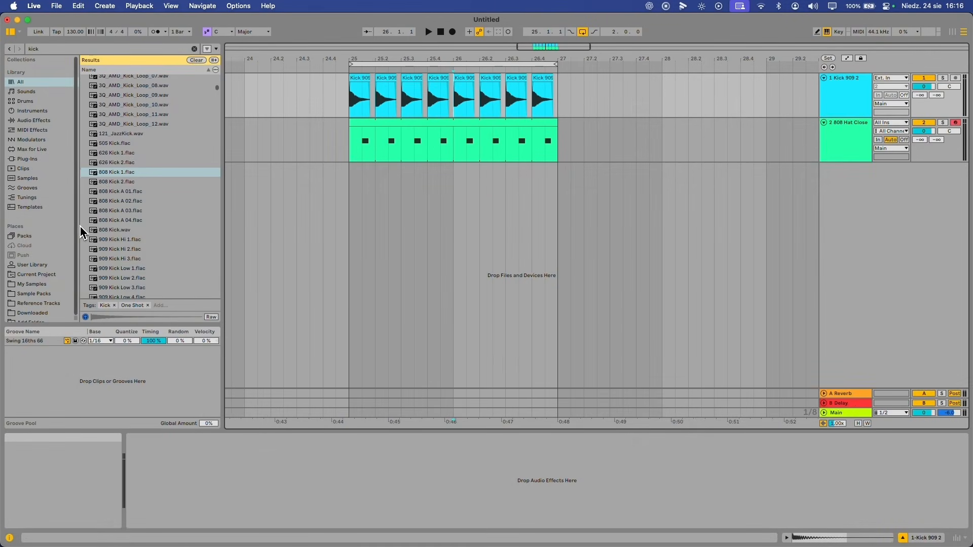
Show the hi-hat track's devices, clear the kick search and find EQ Eight among the audio effects
{"action": "left_click", "coordinate": [446, 143]}
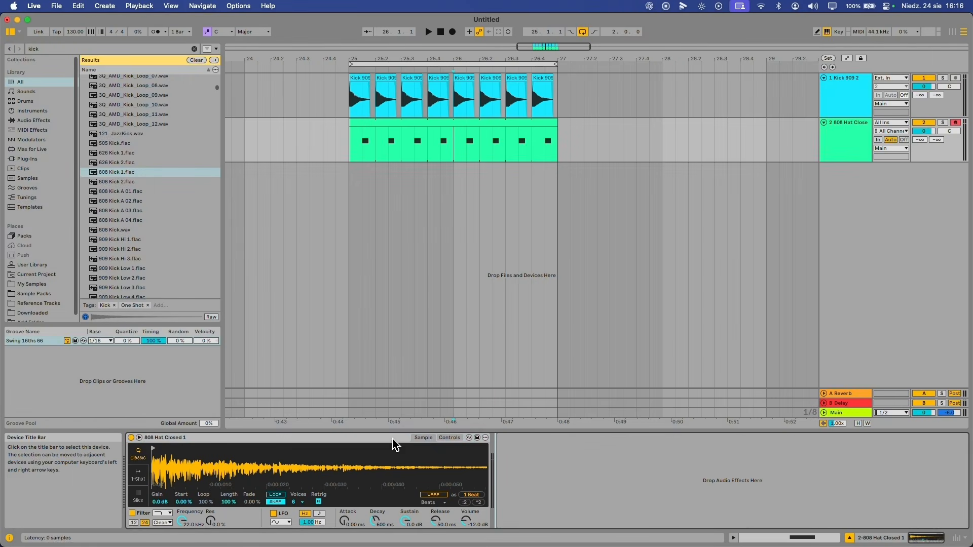
{"action": "left_click", "coordinate": [544, 482]}
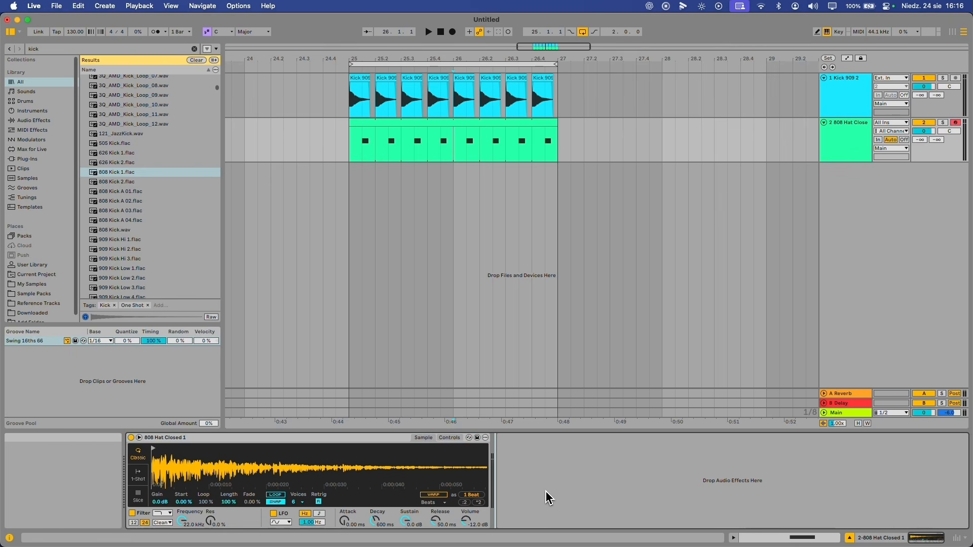
{"action": "left_click", "coordinate": [194, 50]}
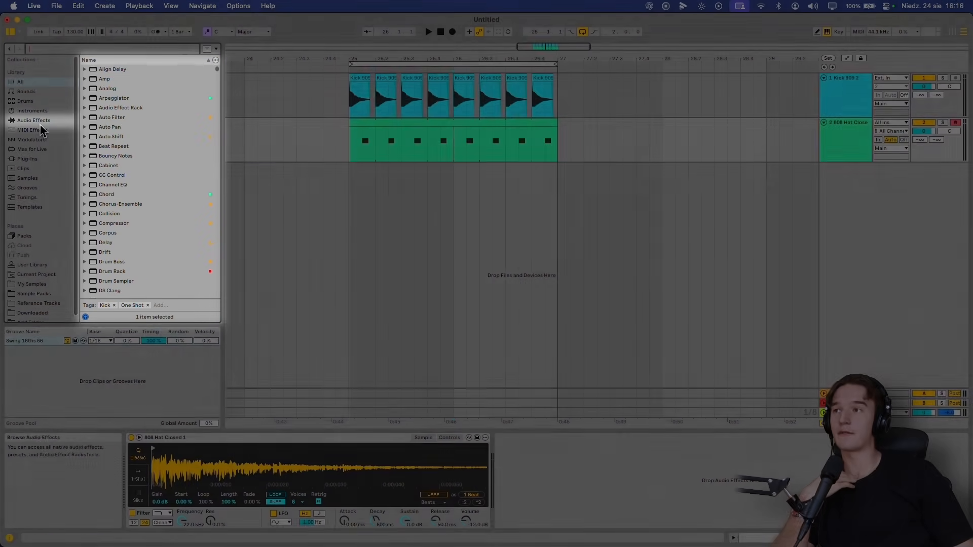
{"action": "left_click", "coordinate": [40, 122]}
{"action": "scroll", "coordinate": [157, 146], "scroll_direction": "down", "scroll_amount": 2}
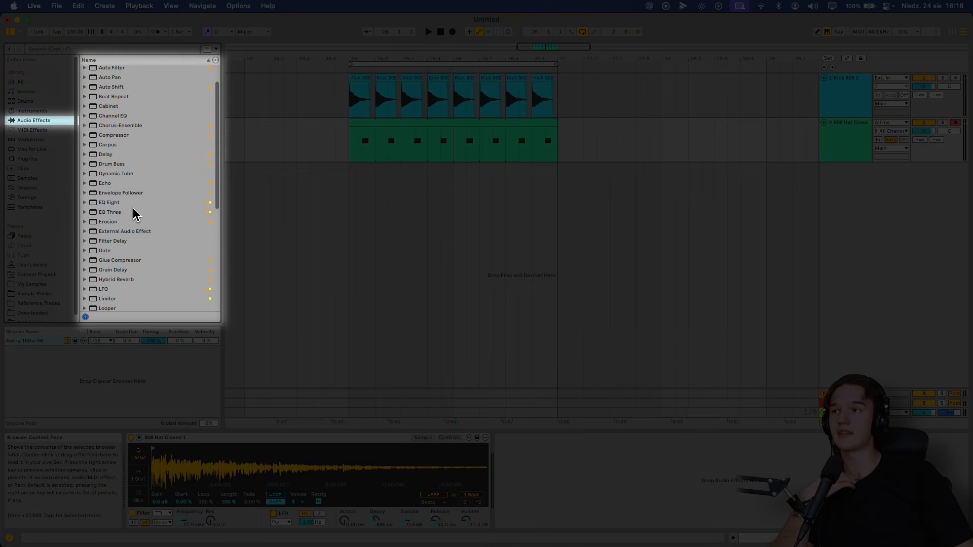
{"action": "left_click", "coordinate": [106, 202]}
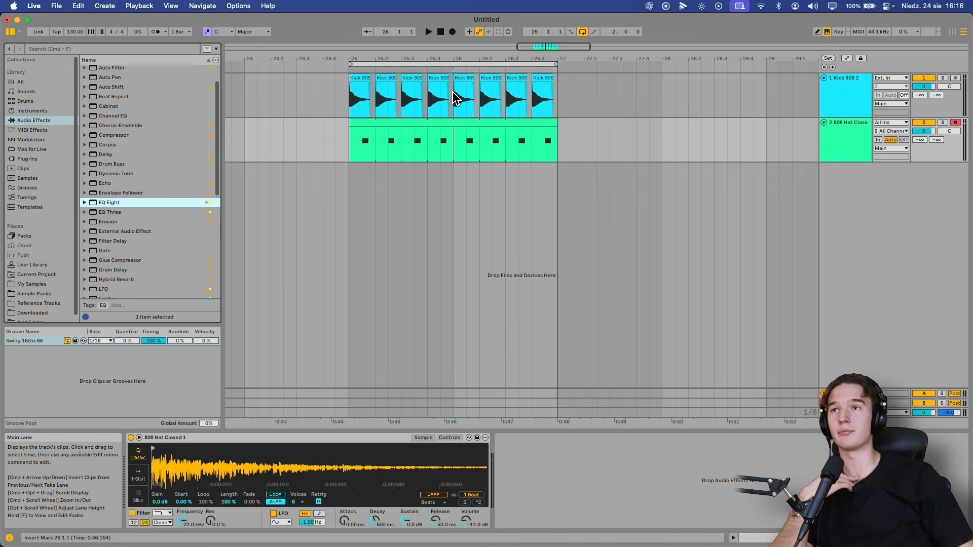
Add EQ Eight to the kick track's device chain, and remove it again
{"action": "left_click", "coordinate": [456, 96]}
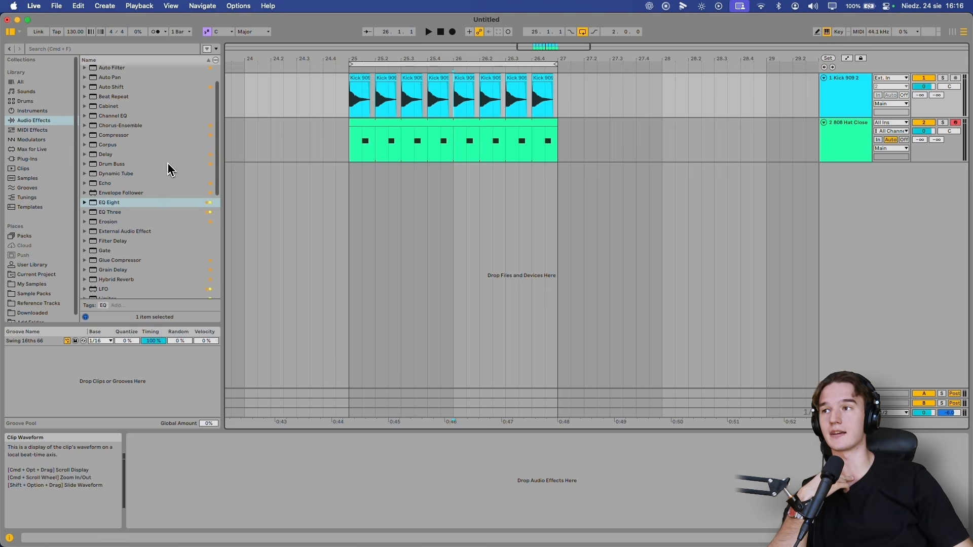
{"action": "left_click_drag", "start_coordinate": [109, 206], "coordinate": [137, 206]}
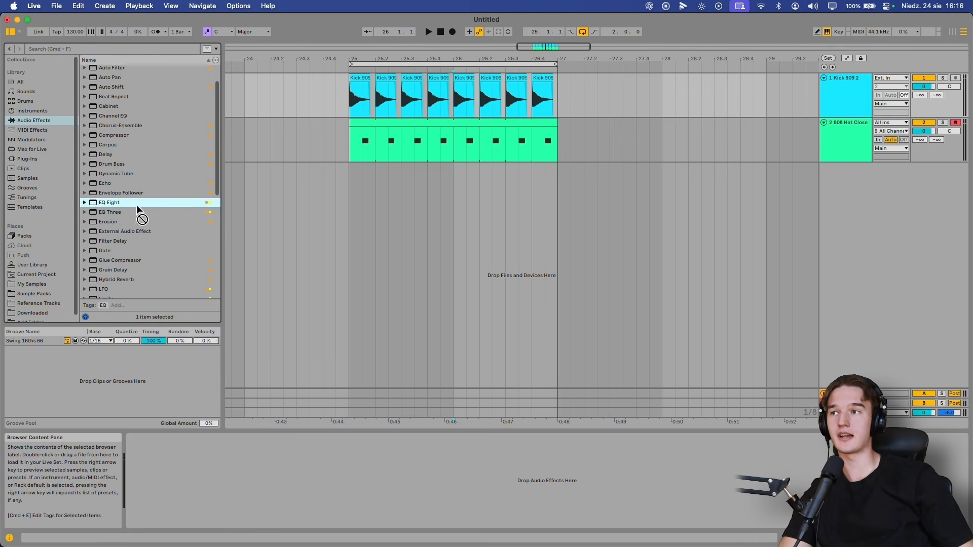
{"action": "left_click_drag", "start_coordinate": [218, 486], "coordinate": [219, 484]}
{"action": "key", "text": "Delete"}
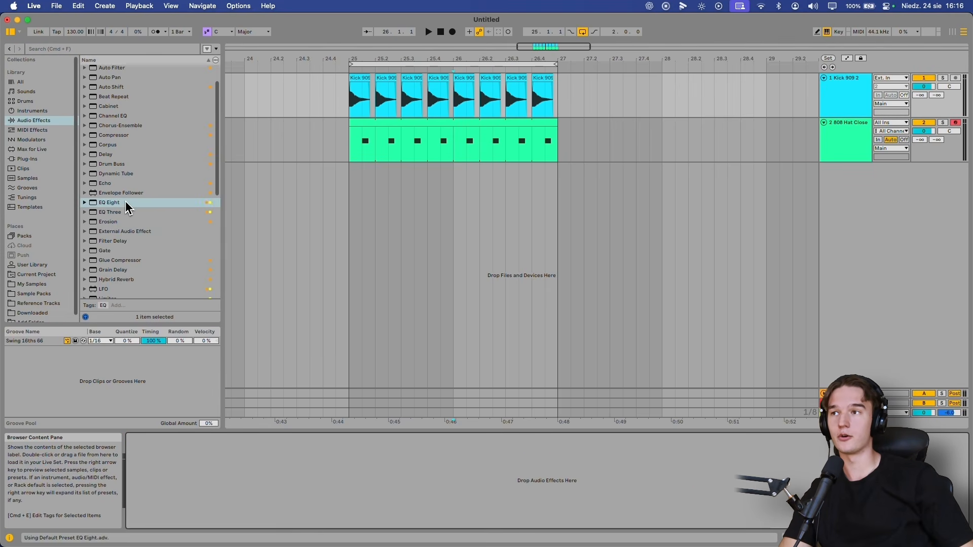
Add EQ Eight to the kick track and play the loop while toggling the equalizer to compare the sound
{"action": "double_click", "coordinate": [130, 208]}
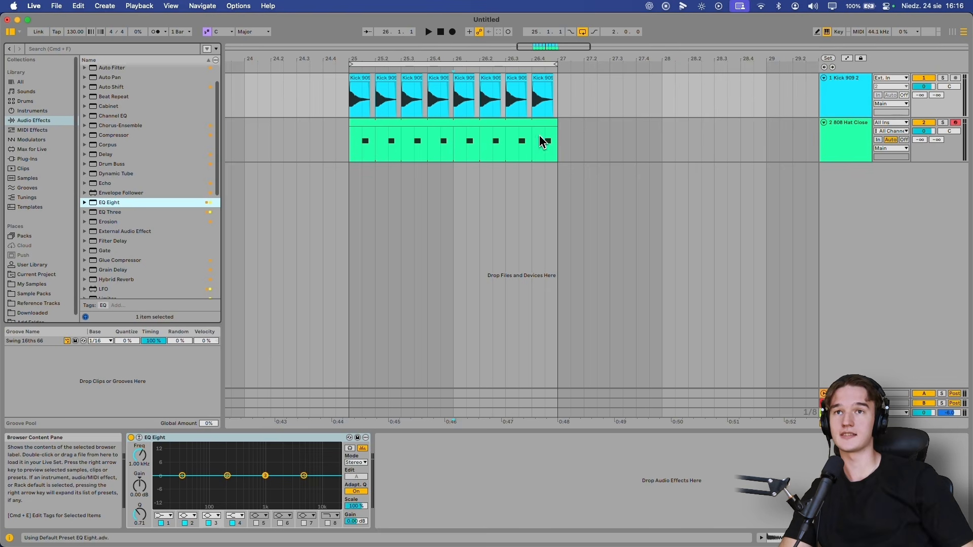
{"action": "left_click", "coordinate": [454, 137]}
{"action": "left_click", "coordinate": [456, 107]}
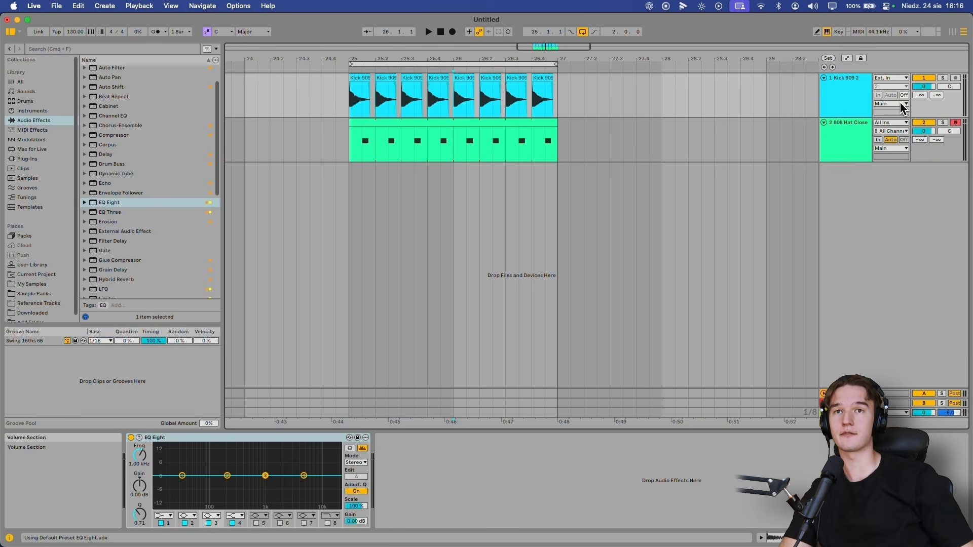
{"action": "left_click", "coordinate": [843, 127]}
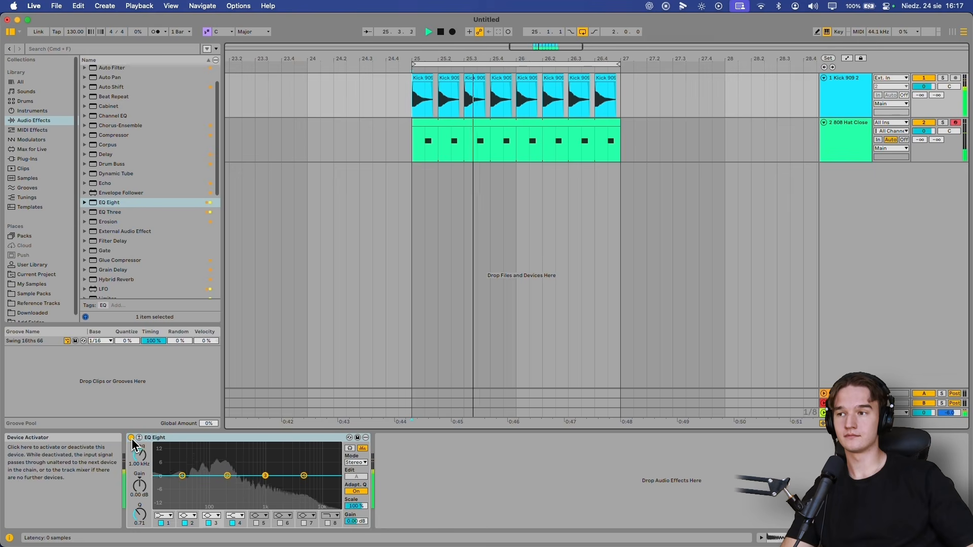
{"action": "left_click", "coordinate": [131, 438]}
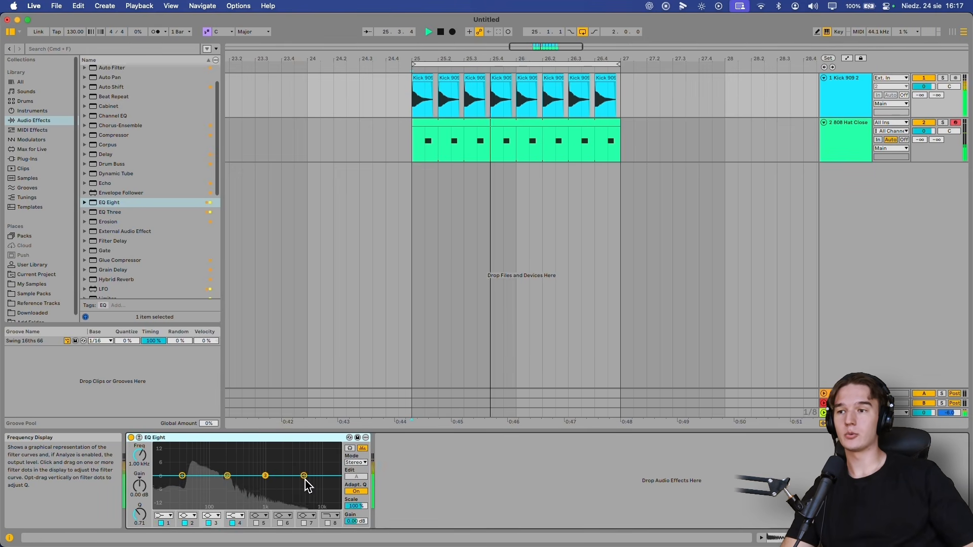
Try reshaping the kick's EQ Eight curve with boosted middle bands and a -12.0 dB low cut at 82.5 Hz, and remove the device
{"action": "left_click_drag", "start_coordinate": [305, 478], "coordinate": [300, 472]}
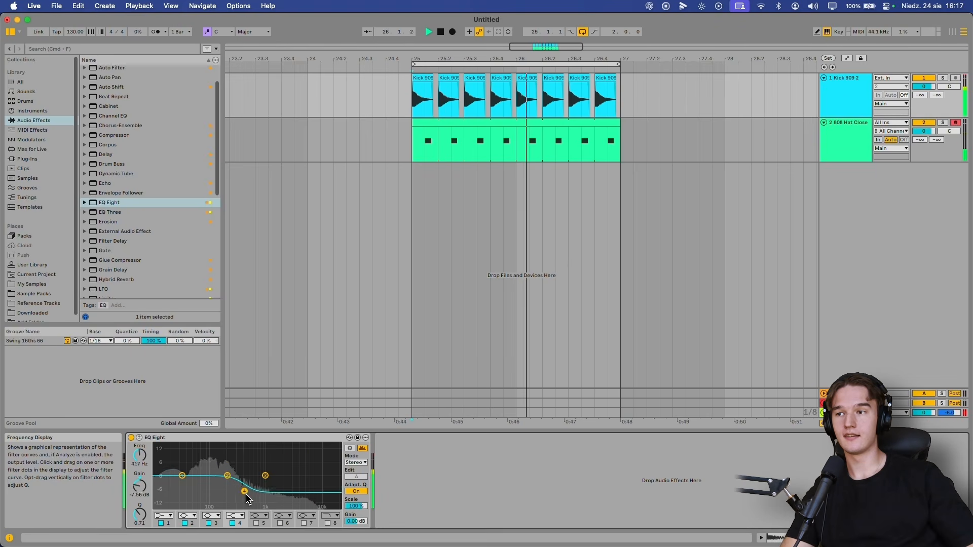
{"action": "left_click_drag", "start_coordinate": [246, 495], "coordinate": [264, 447]}
{"action": "left_click_drag", "start_coordinate": [182, 476], "coordinate": [205, 504]}
{"action": "left_click", "coordinate": [263, 439]}
{"action": "key", "text": "space"}
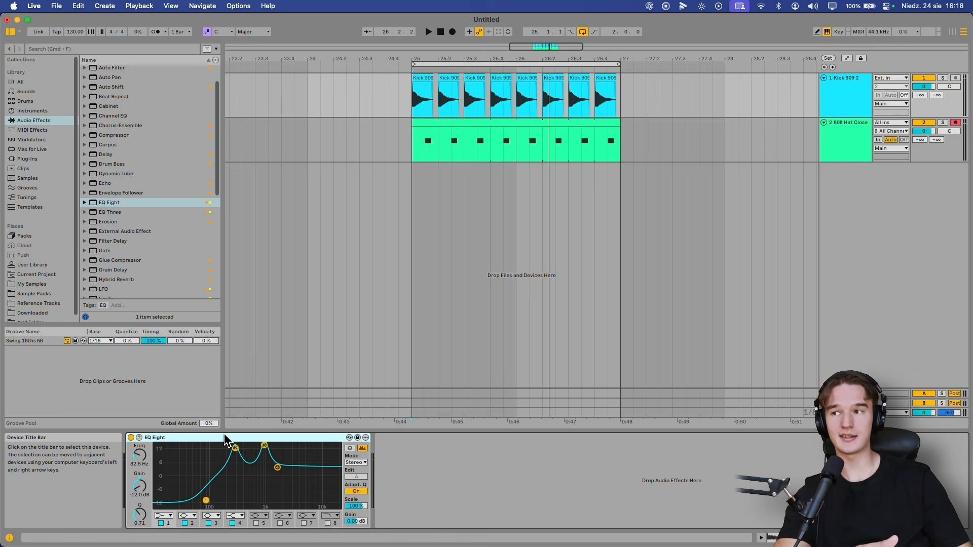
{"action": "key", "text": "BackSpace"}
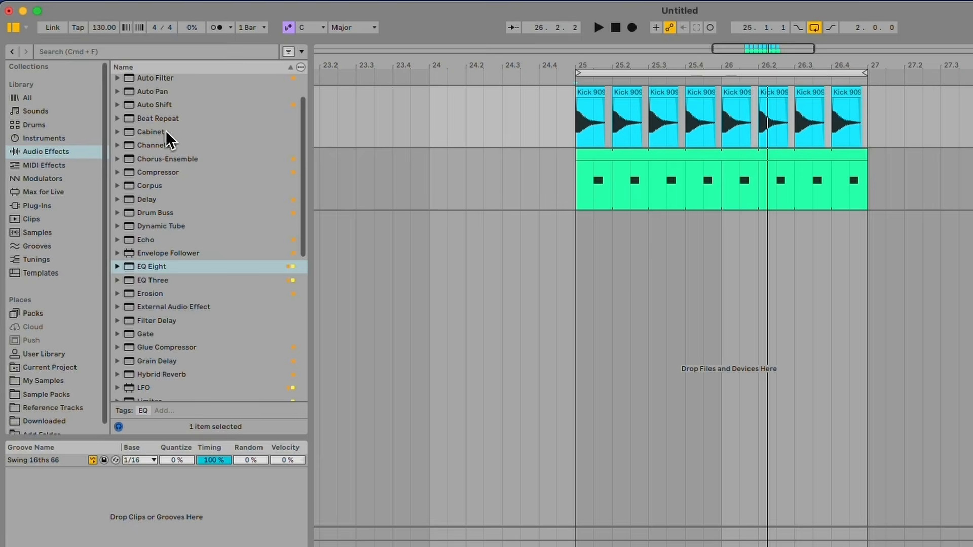
Find Reverb among the audio effects and add it to the hi-hat track after the 808 Hat Closed instrument
{"action": "left_click", "coordinate": [29, 121]}
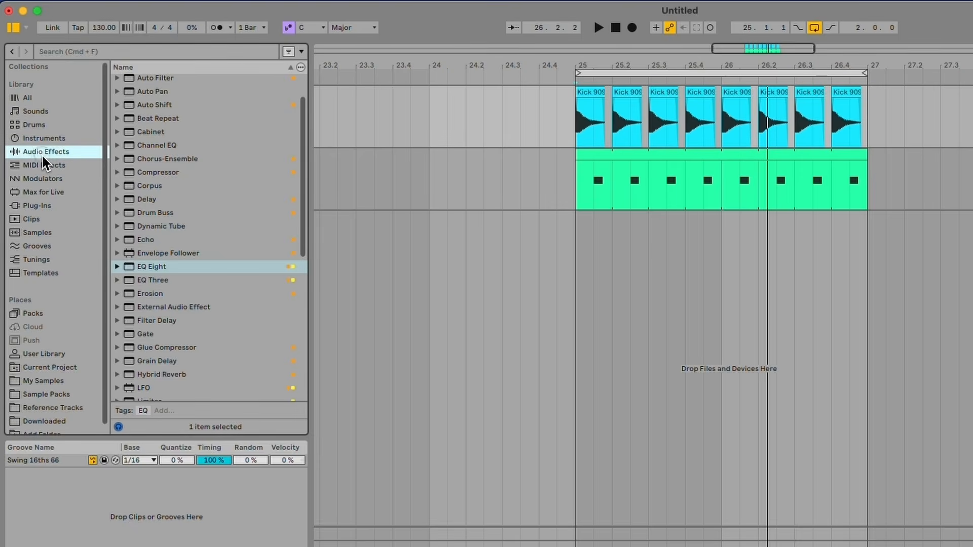
{"action": "scroll", "coordinate": [155, 235], "scroll_direction": "down", "scroll_amount": 5}
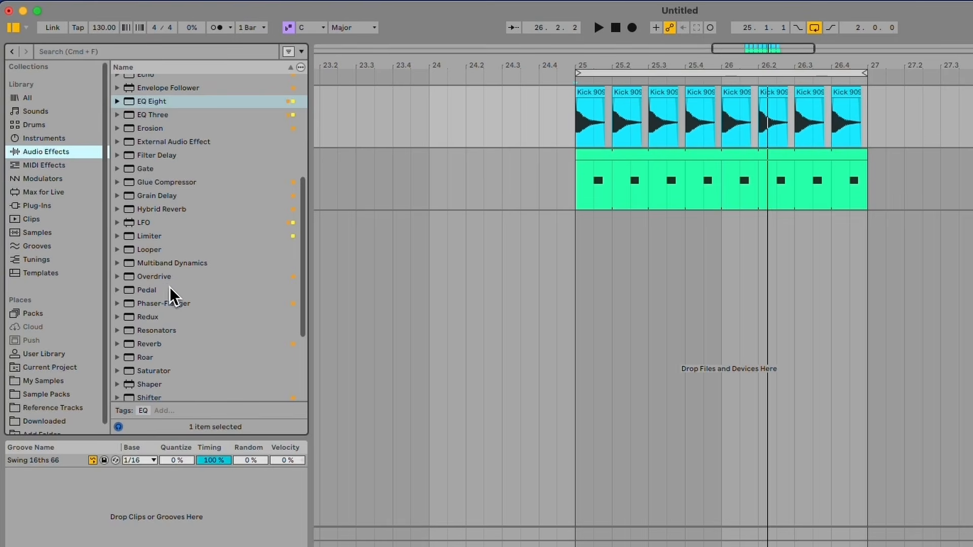
{"action": "scroll", "coordinate": [163, 372], "scroll_direction": "down", "scroll_amount": 3}
{"action": "left_click", "coordinate": [161, 245]}
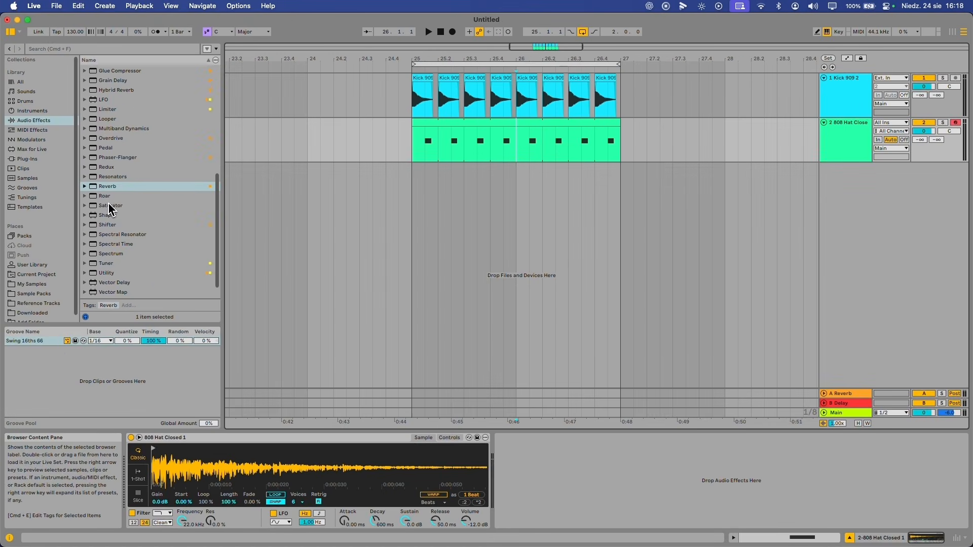
{"action": "left_click_drag", "start_coordinate": [561, 446], "coordinate": [565, 456]}
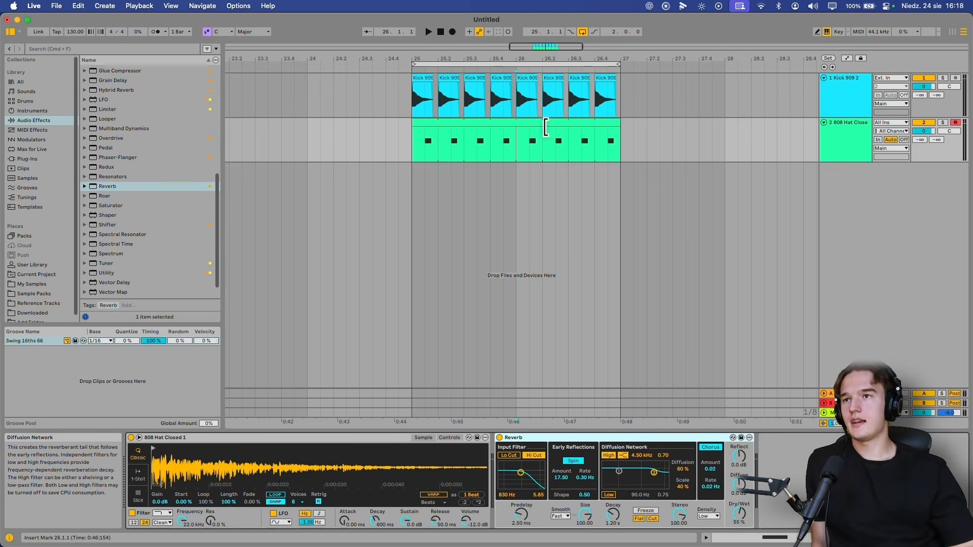
Play the loop from 25.1.1 and switch the hi-hat's Reverb off and on to compare the sound
{"action": "left_click", "coordinate": [412, 138]}
{"action": "key", "text": "space"}
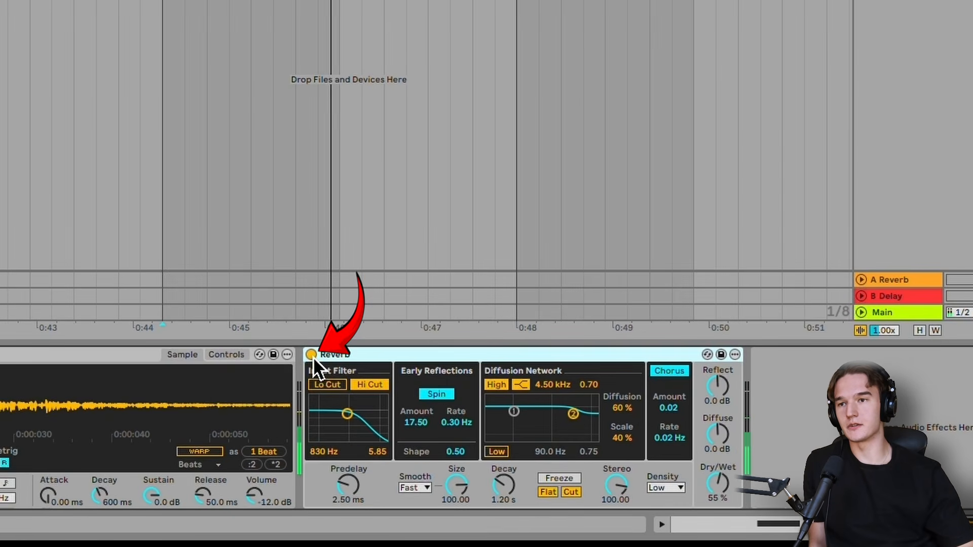
{"action": "left_click", "coordinate": [337, 360]}
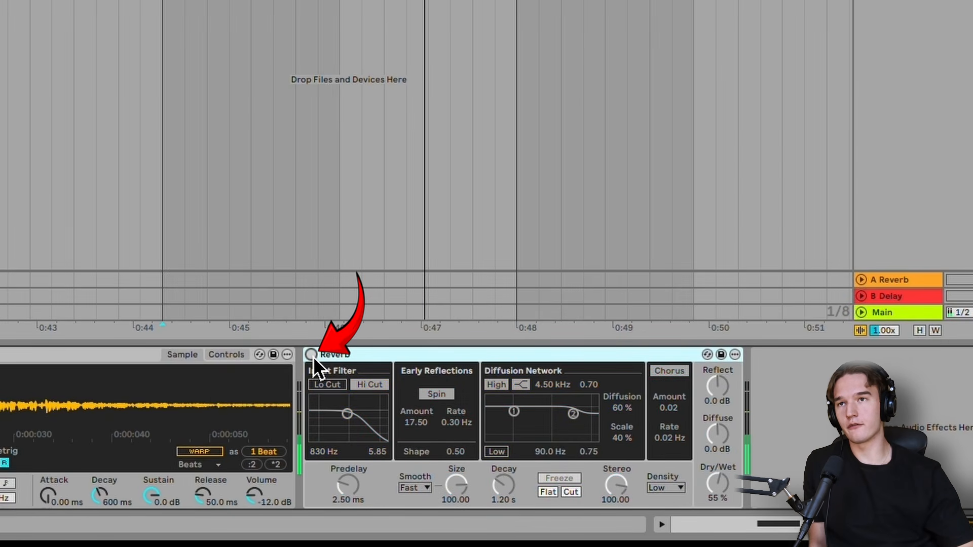
{"action": "left_click", "coordinate": [312, 355]}
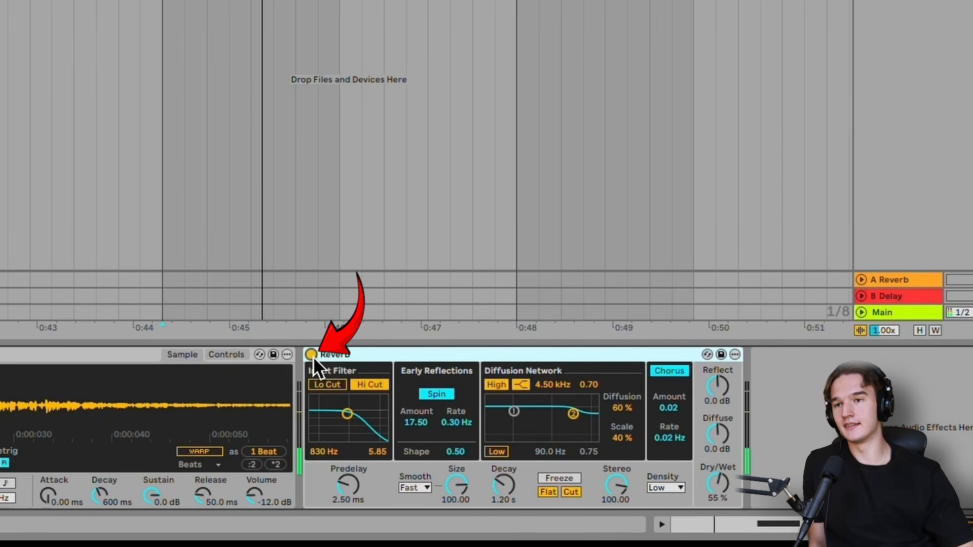
{"action": "left_click", "coordinate": [312, 356]}
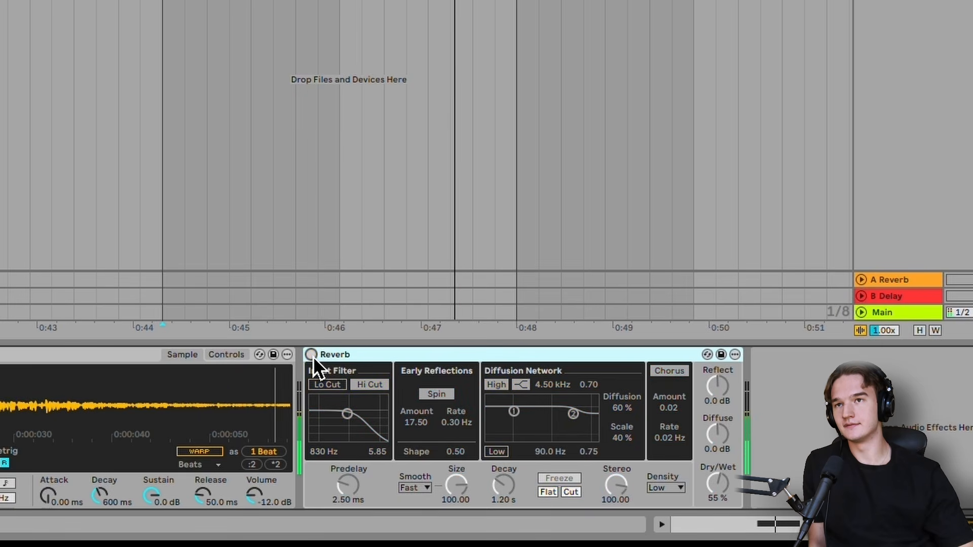
{"action": "left_click", "coordinate": [312, 356]}
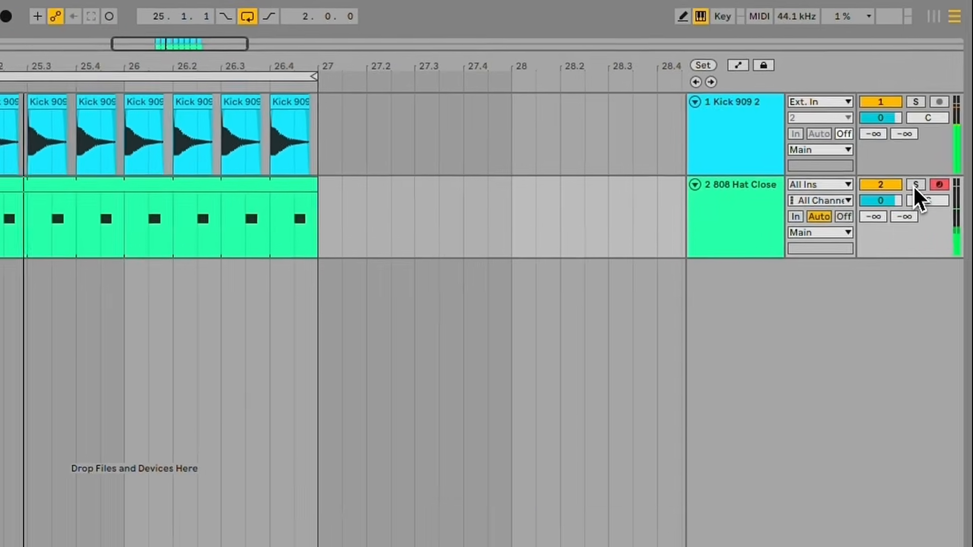
Solo the hi-hat track and try the Reverb's Decay at 473 ms, restoring it to 1.20 s
{"action": "left_click", "coordinate": [942, 122]}
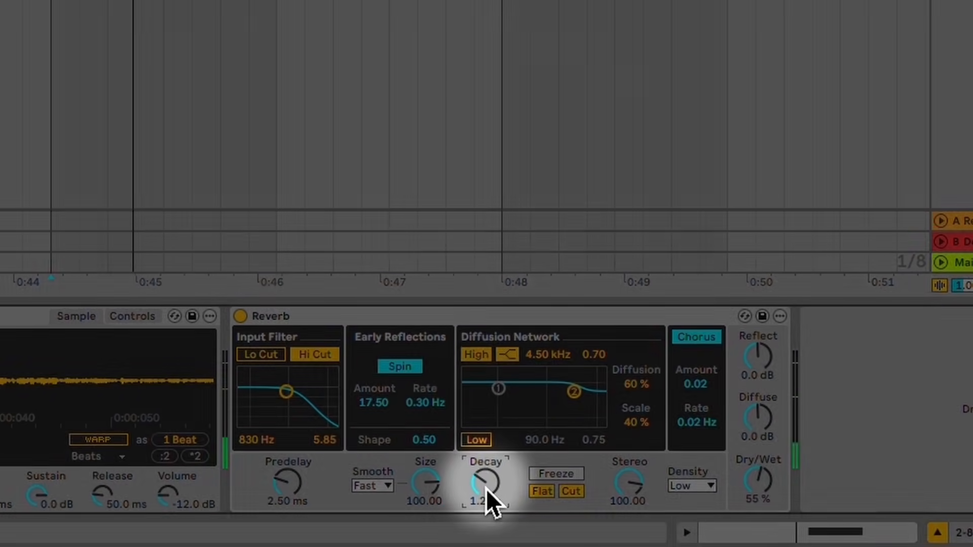
{"action": "left_click_drag", "start_coordinate": [486, 490], "coordinate": [489, 487]}
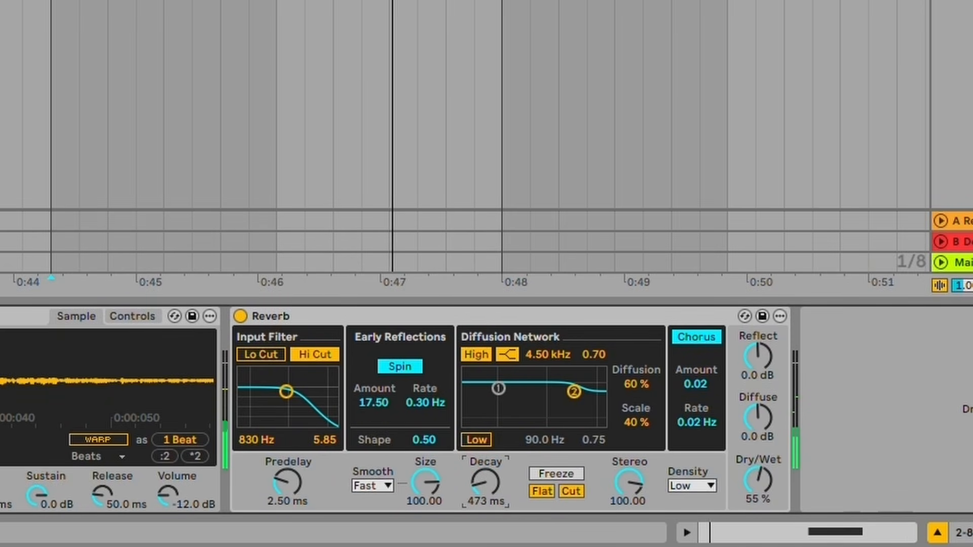
{"action": "double_click", "coordinate": [493, 478]}
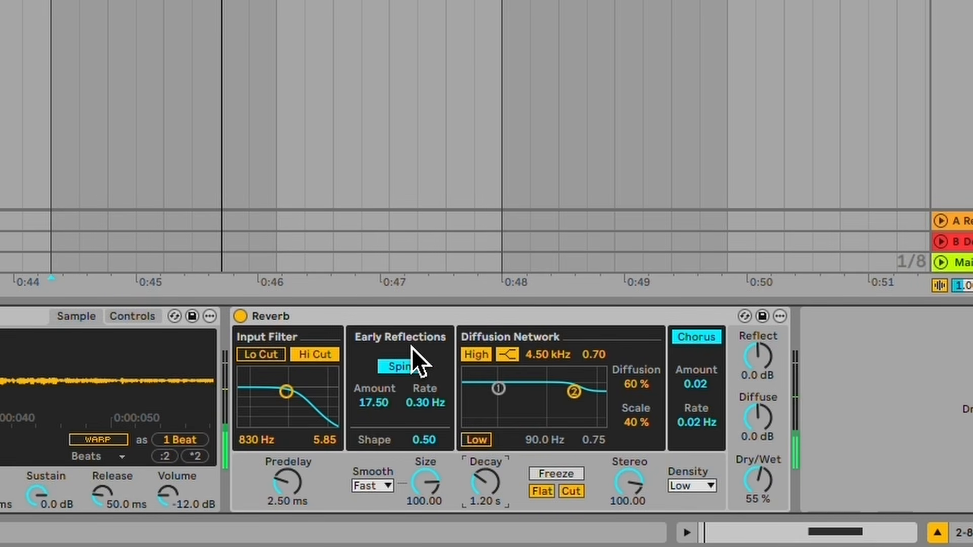
Try the Reverb's Dry/Wet at 0.0 % and bypass and re-enable the device to compare it with the dry hi-hat
{"action": "left_click", "coordinate": [758, 480]}
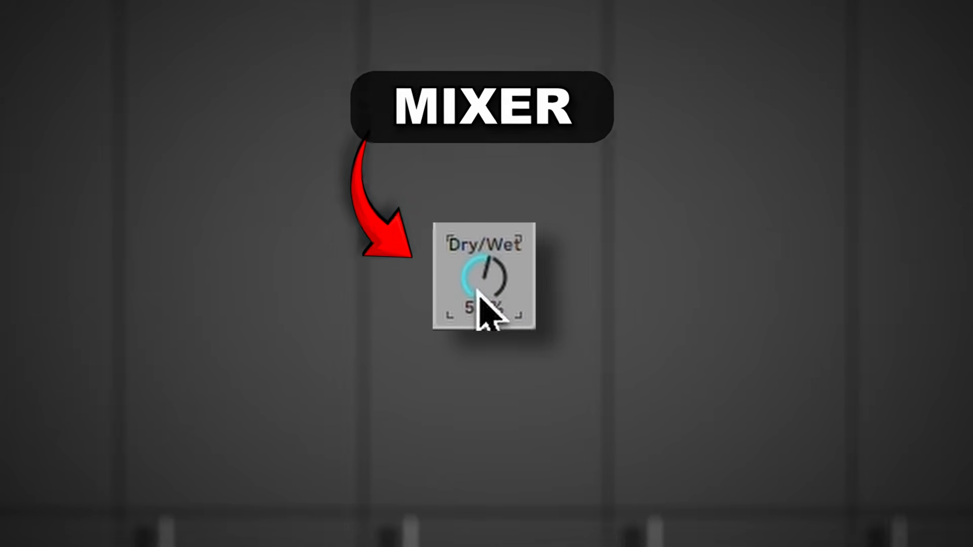
{"action": "left_click_drag", "start_coordinate": [495, 279], "coordinate": [495, 282]}
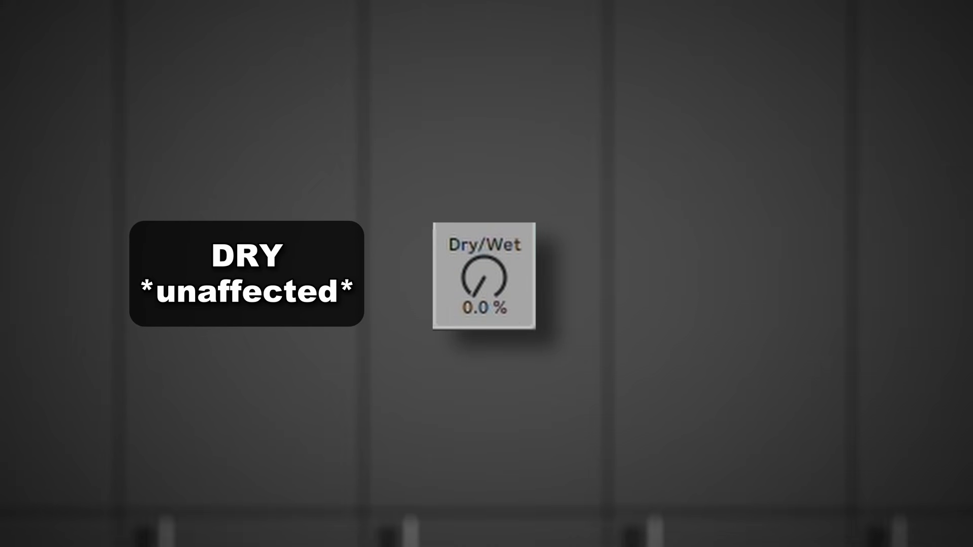
{"action": "left_click_drag", "start_coordinate": [494, 280], "coordinate": [506, 265]}
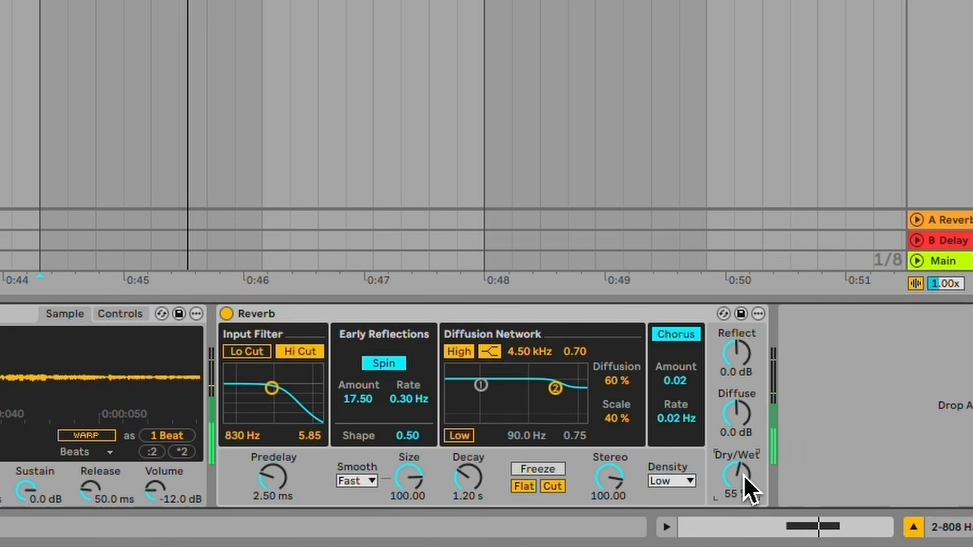
{"action": "left_click_drag", "start_coordinate": [744, 475], "coordinate": [741, 480]}
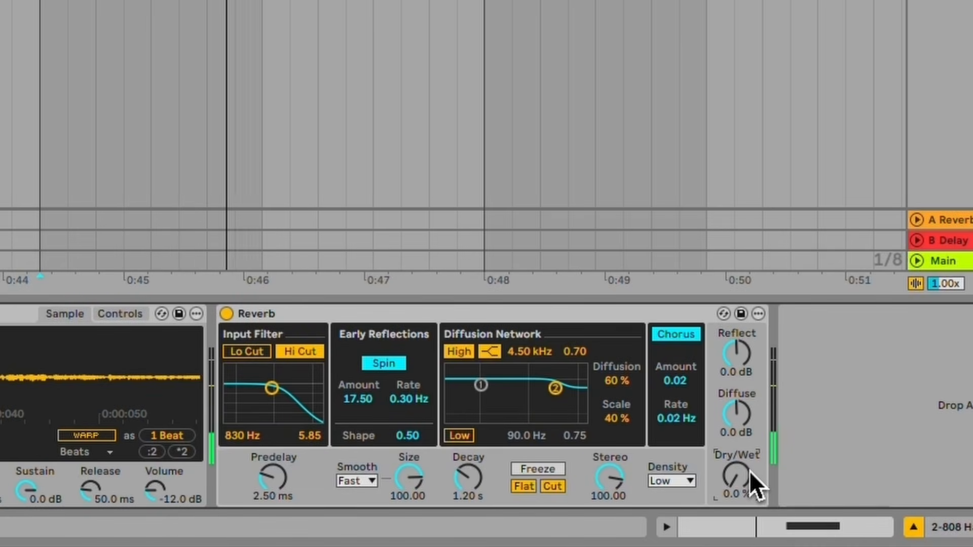
{"action": "left_click", "coordinate": [227, 314]}
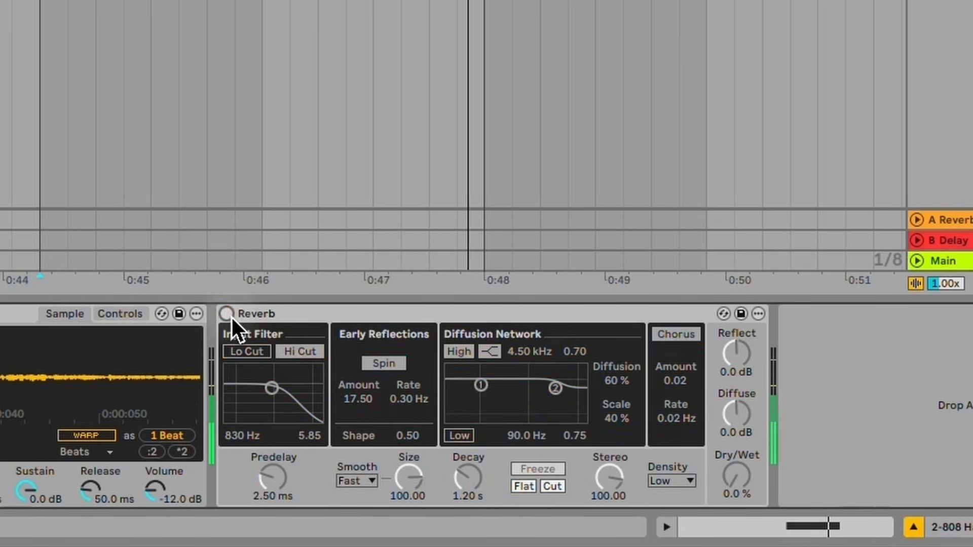
{"action": "left_click", "coordinate": [231, 317]}
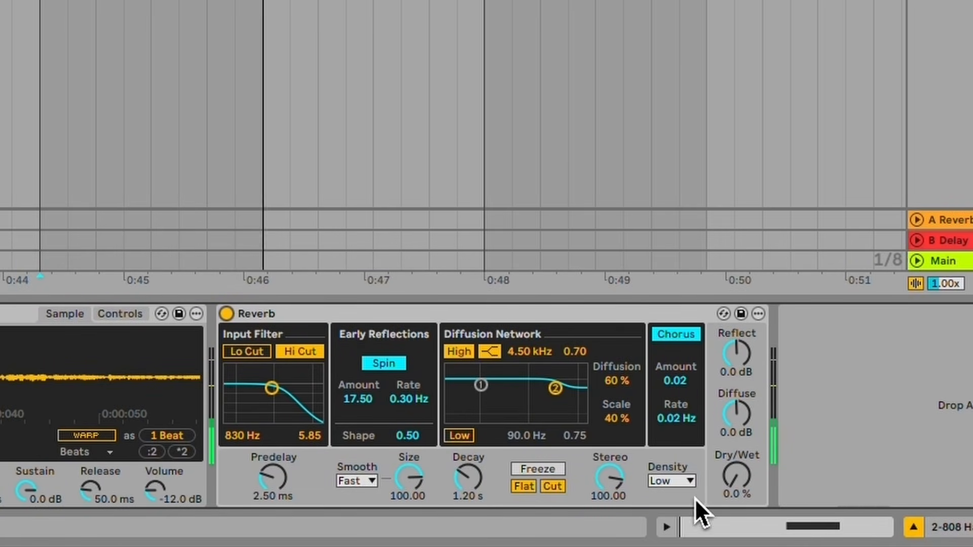
Try the Reverb fully wet at 100 %, and bring its Dry/Wet down to 50 %
{"action": "left_click_drag", "start_coordinate": [743, 477], "coordinate": [747, 471]}
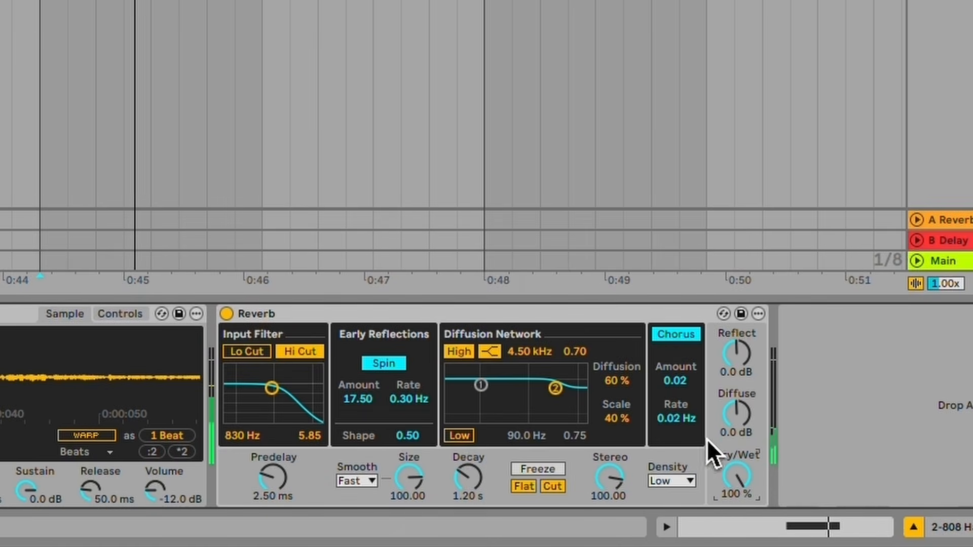
{"action": "scroll", "coordinate": [741, 481], "scroll_direction": "down", "scroll_amount": 10}
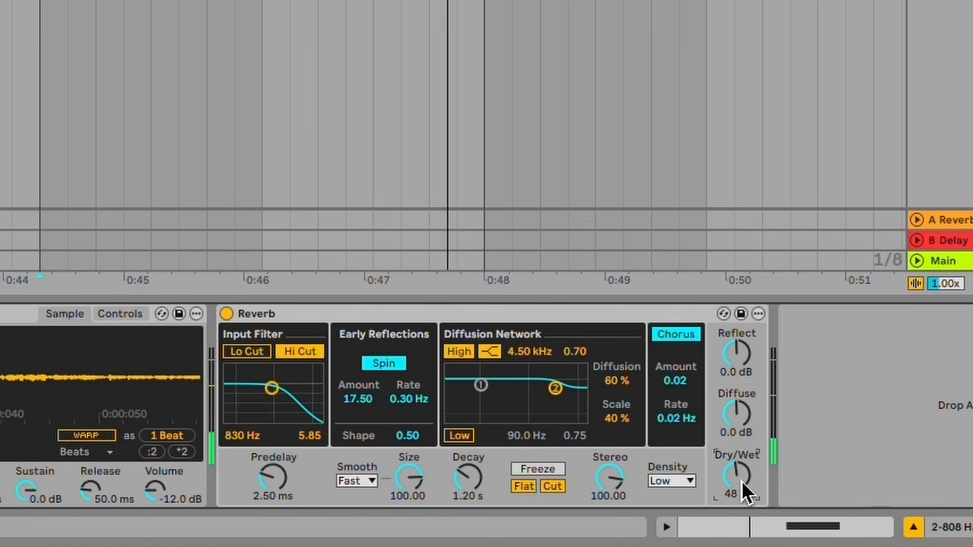
{"action": "scroll", "coordinate": [741, 482], "scroll_direction": "up", "scroll_amount": 2}
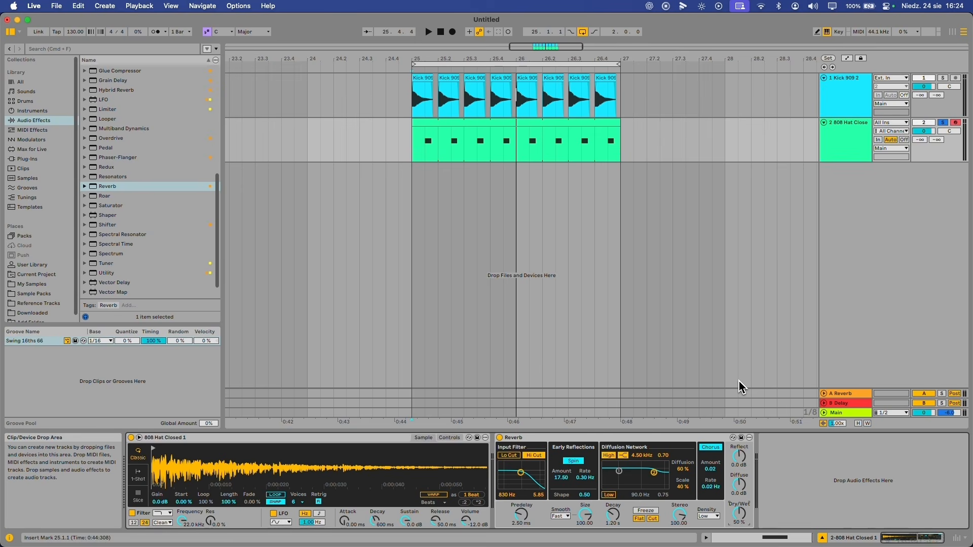
Unsolo the hi-hat track and play the beat, and briefly select 26.1.1 to 27.1.1 on both tracks
{"action": "left_click", "coordinate": [942, 123]}
{"action": "key", "text": "space"}
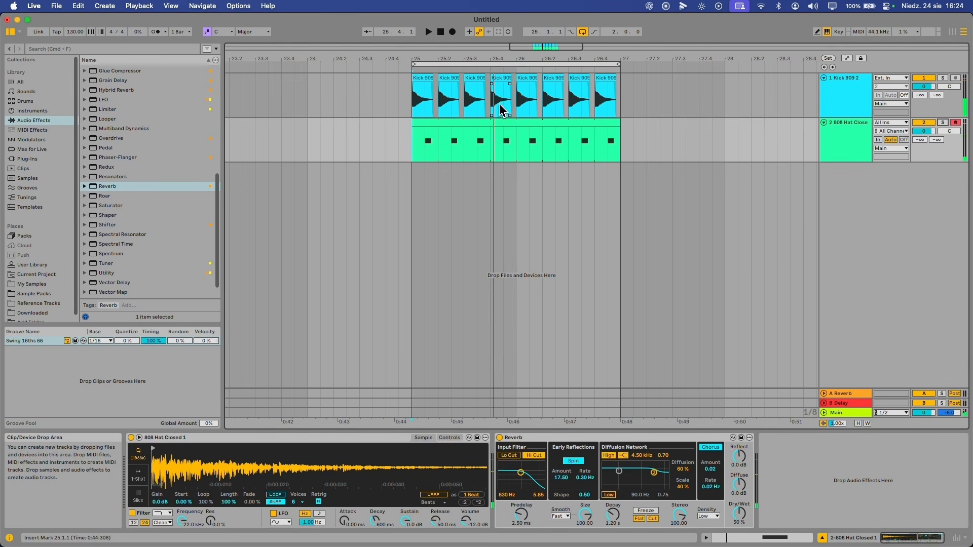
{"action": "left_click_drag", "start_coordinate": [516, 108], "coordinate": [622, 167]}
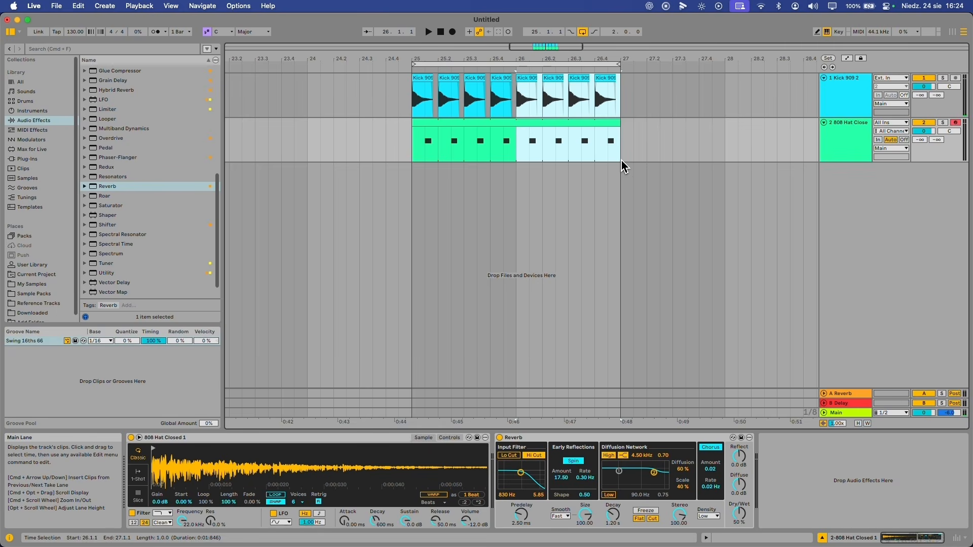
{"action": "left_click", "coordinate": [473, 219]}
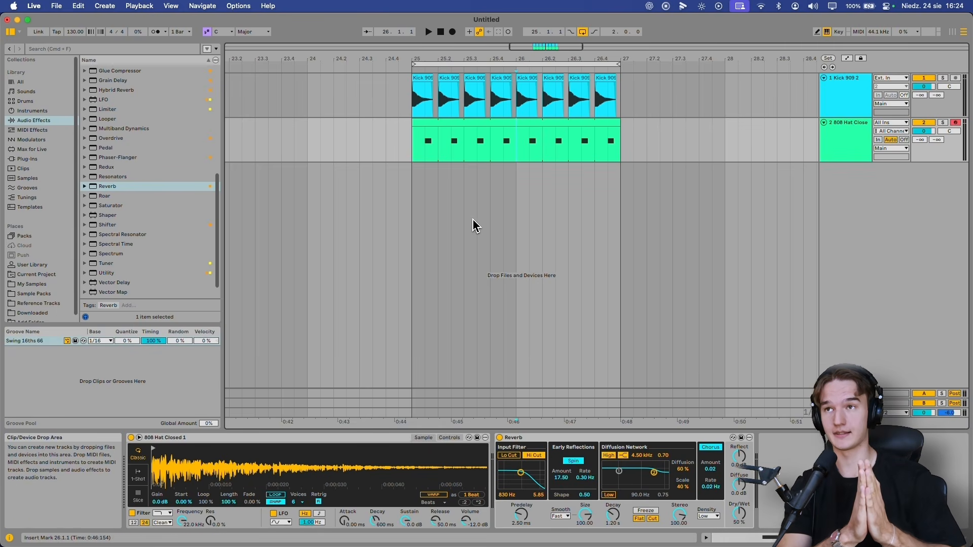
Add Delay after the Reverb on the hi-hat track and play the loop from 25.1.1 with the new effect
{"action": "left_click", "coordinate": [416, 133]}
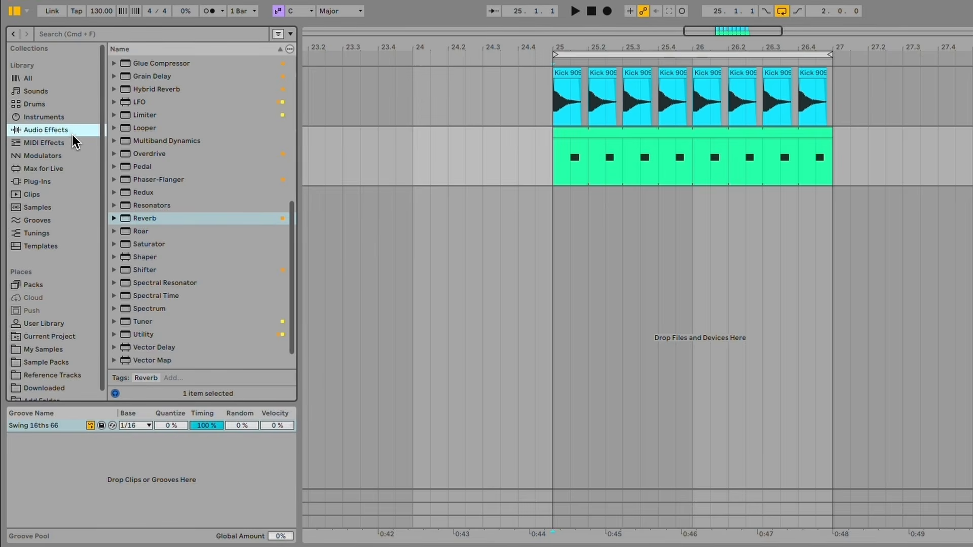
{"action": "scroll", "coordinate": [186, 145], "scroll_direction": "down", "scroll_amount": 2}
{"action": "scroll", "coordinate": [185, 145], "scroll_direction": "up", "scroll_amount": 6}
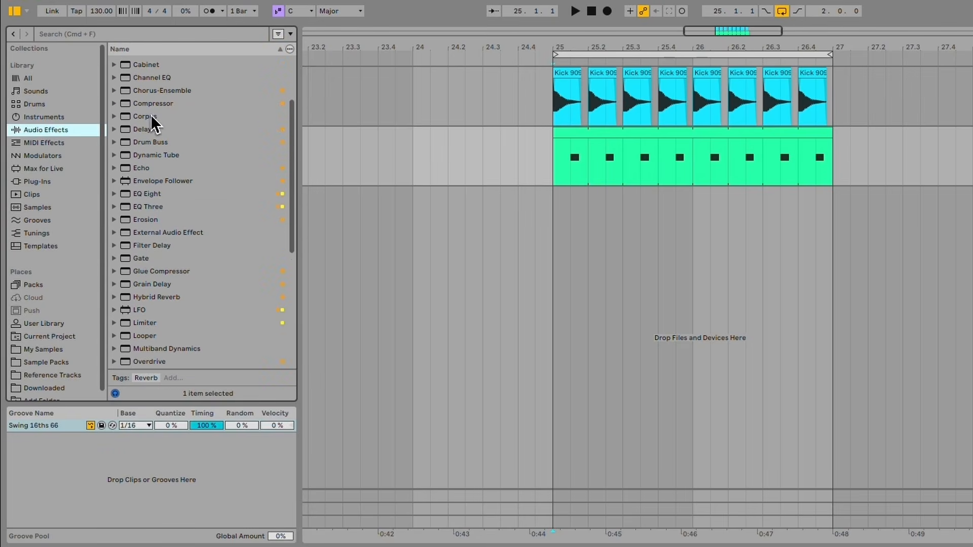
{"action": "double_click", "coordinate": [152, 130]}
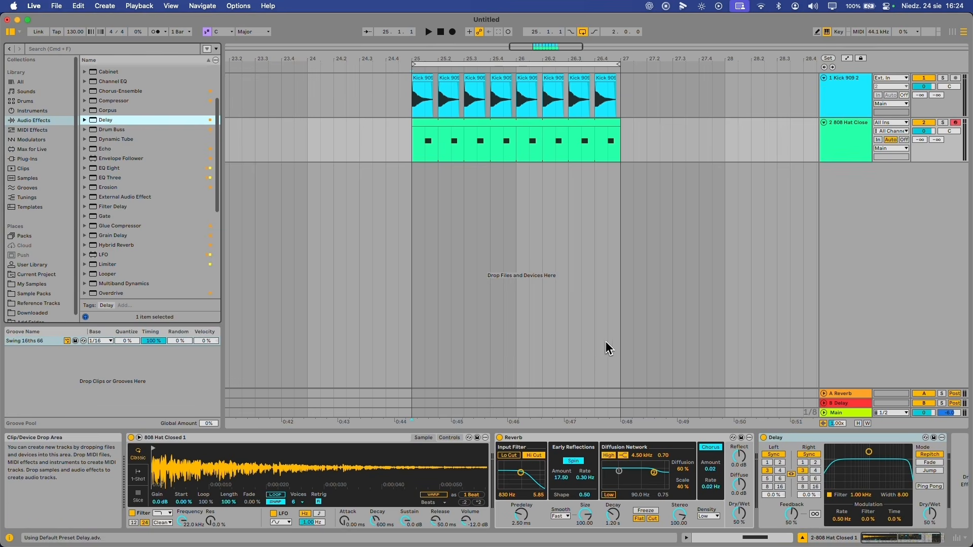
{"action": "scroll", "coordinate": [790, 445], "scroll_direction": "right", "scroll_amount": 1}
{"action": "scroll", "coordinate": [658, 441], "scroll_direction": "right", "scroll_amount": 4}
{"action": "left_click", "coordinate": [658, 440]}
{"action": "key", "text": "space"}
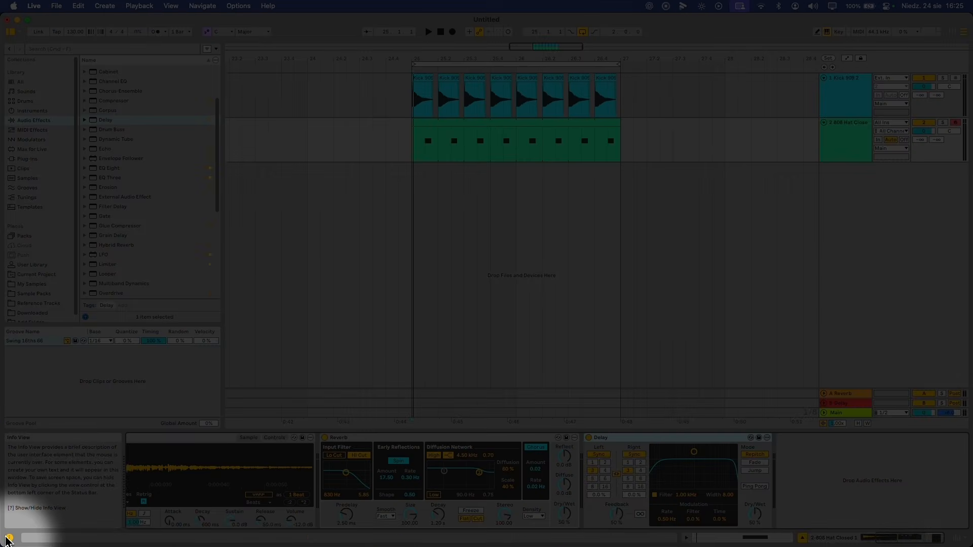
Hide the Info View and show it again, and look along the hi-hat track's device chain
{"action": "left_click", "coordinate": [10, 539]}
{"action": "left_click", "coordinate": [10, 539]}
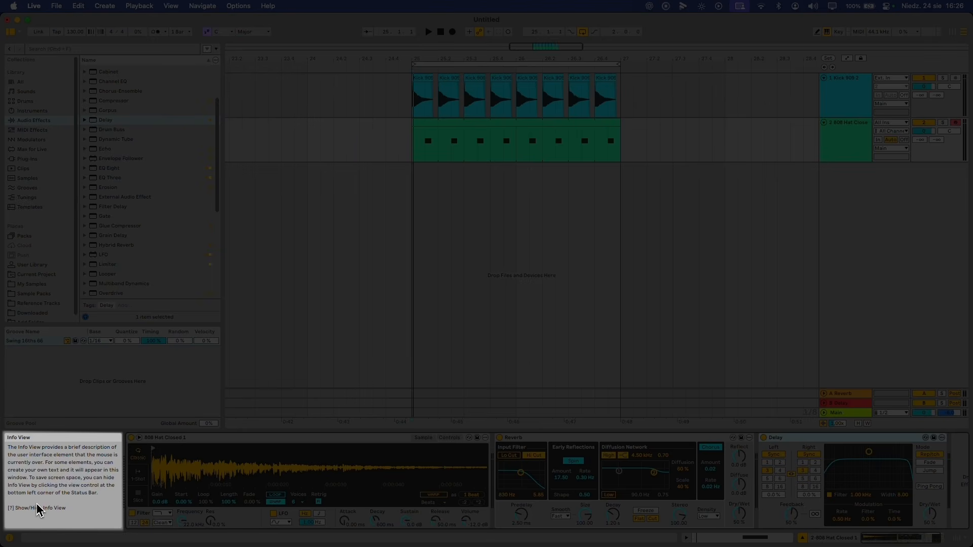
{"action": "scroll", "coordinate": [448, 487], "scroll_direction": "right", "scroll_amount": 4}
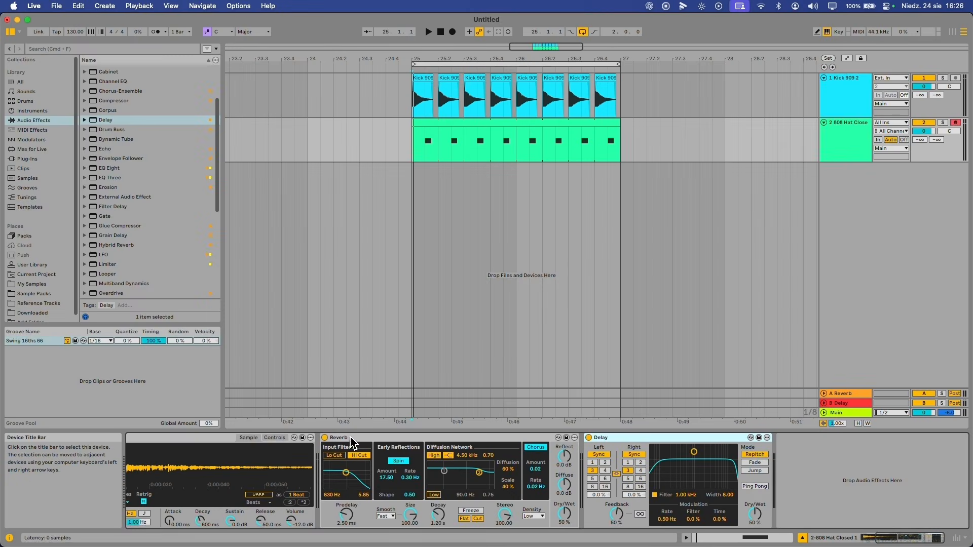
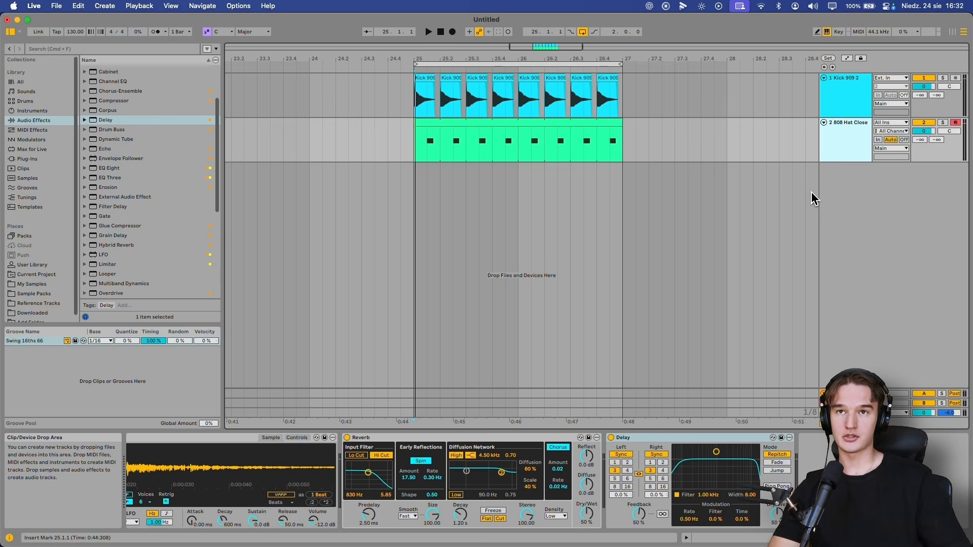
Insert a new MIDI track below the hi-hat track and search the browser for "piano"
{"action": "key", "text": "ctrl+shift+t"}
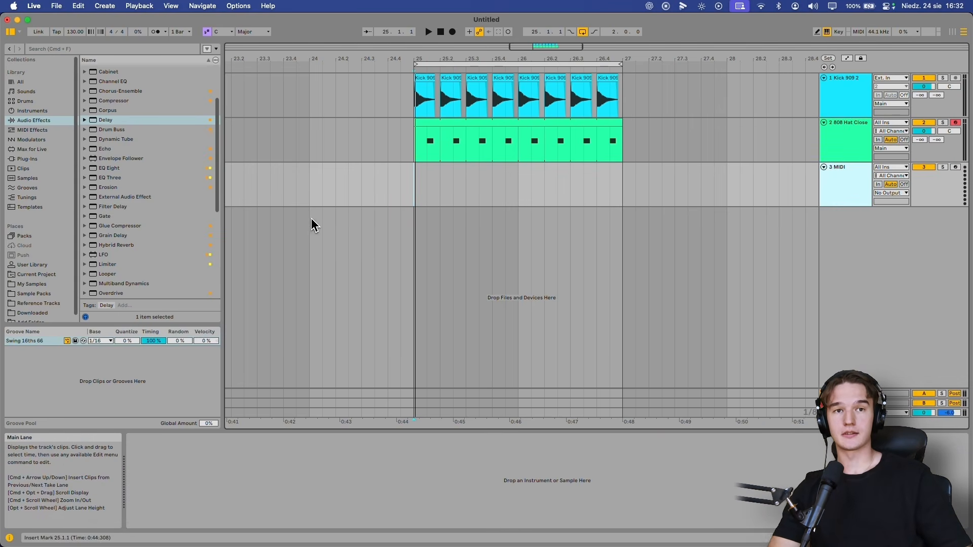
{"action": "left_click", "coordinate": [515, 184]}
{"action": "key", "text": "ctrl+f"}
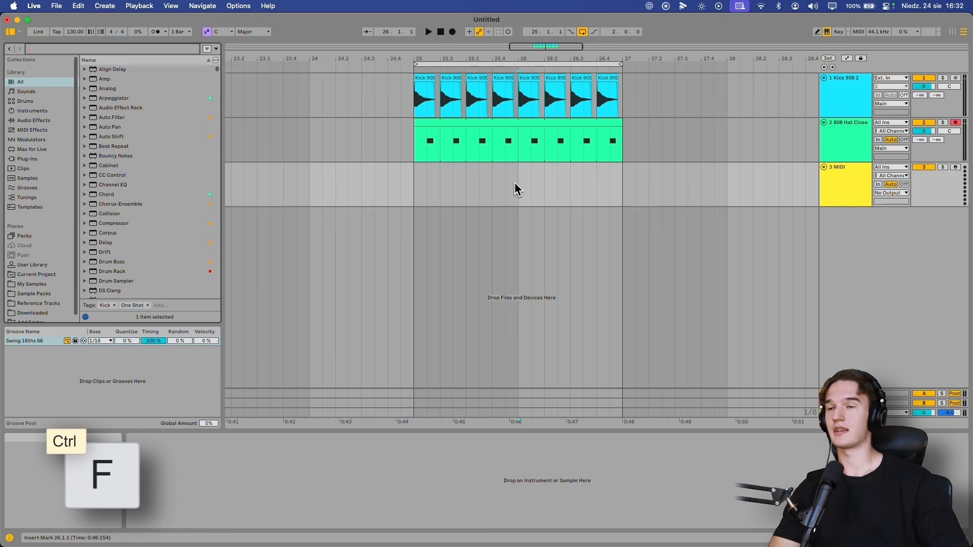
{"action": "type", "text": "piano"}
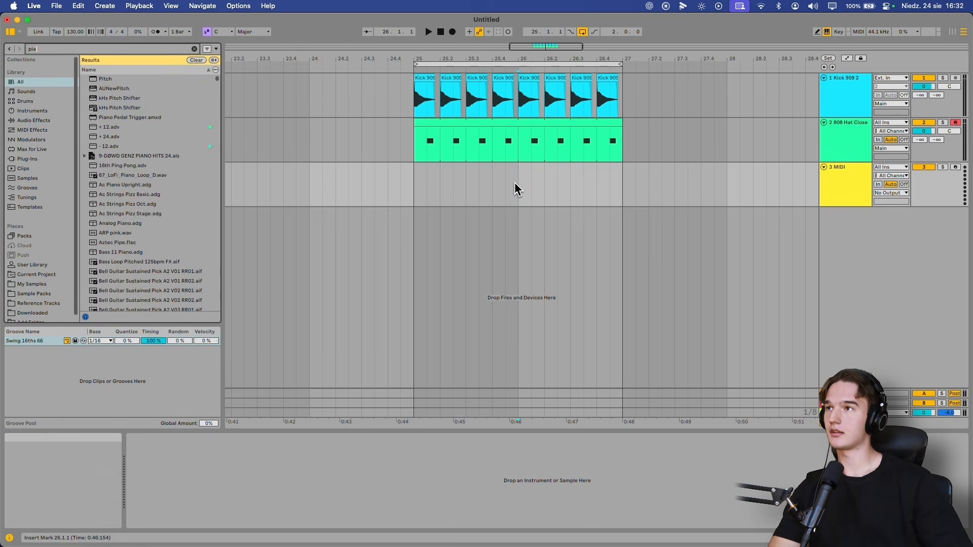
Preview several E-Piano entries in the search results, including E-Piano Basic.adg, E-Piano Blue Cmin9.adg and E-Piano Cheap.adv
{"action": "scroll", "coordinate": [175, 261], "scroll_direction": "down", "scroll_amount": 10}
{"action": "left_click", "coordinate": [117, 247]}
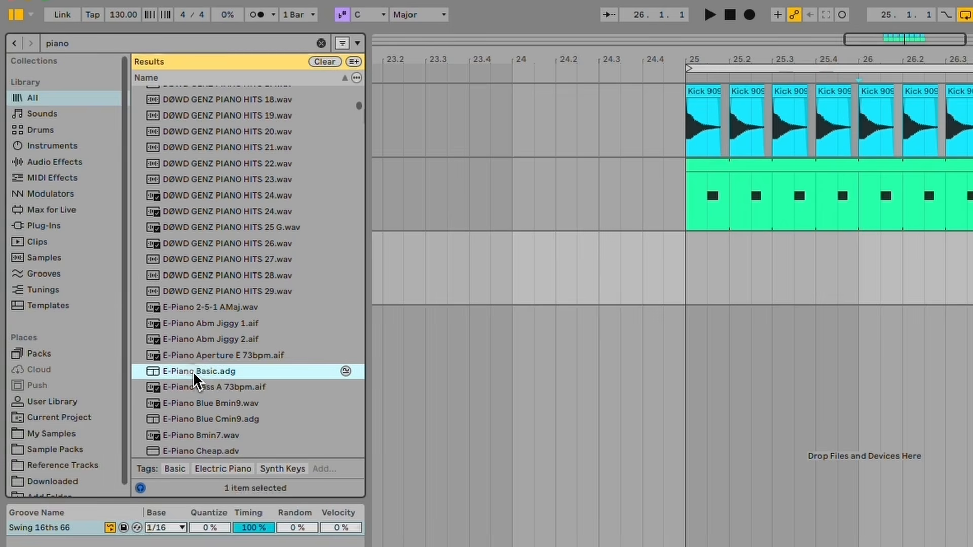
{"action": "scroll", "coordinate": [193, 388], "scroll_direction": "down", "scroll_amount": 2}
{"action": "left_click", "coordinate": [195, 395]}
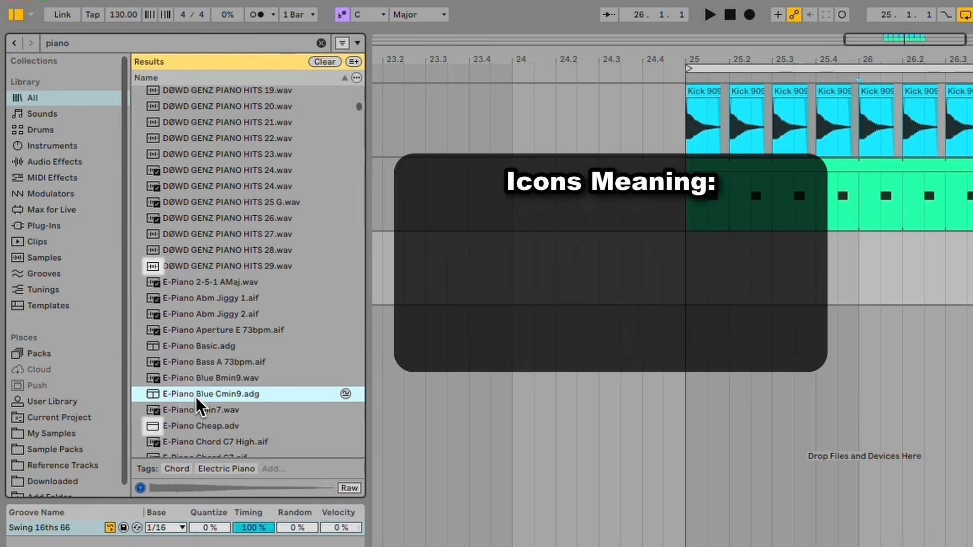
{"action": "left_click", "coordinate": [202, 327]}
{"action": "left_click", "coordinate": [195, 347]}
{"action": "left_click", "coordinate": [163, 314]}
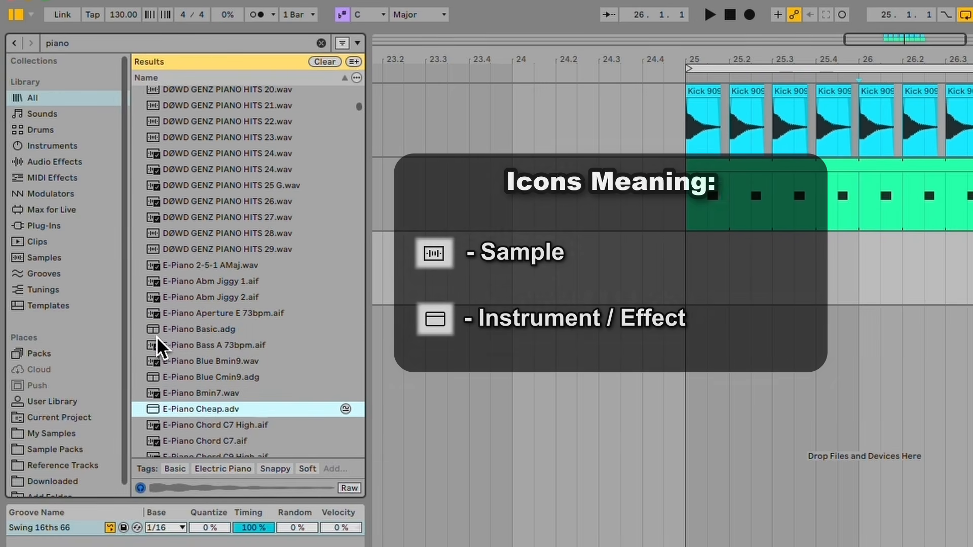
Load E-Piano Basic.adg onto the new MIDI track and play a test note one octave lower
{"action": "left_click", "coordinate": [164, 328]}
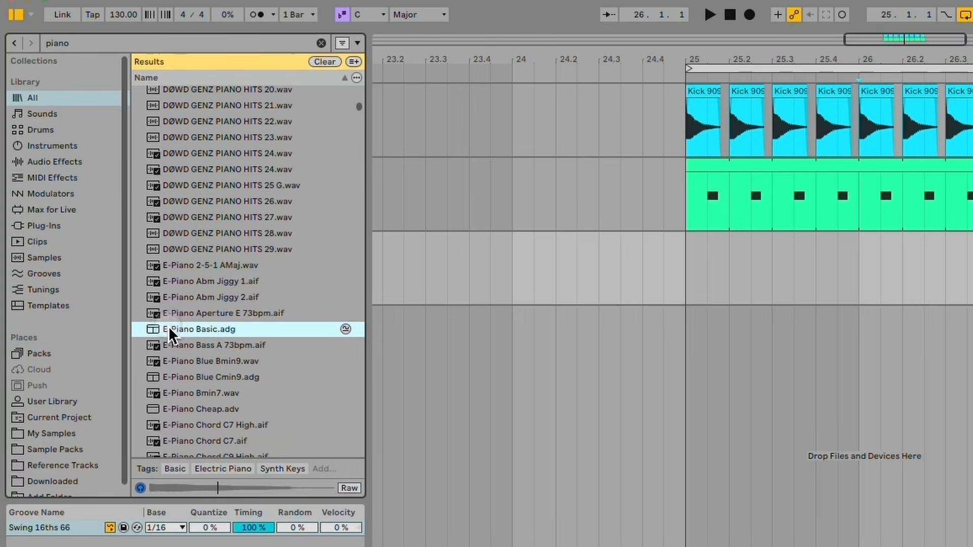
{"action": "double_click", "coordinate": [169, 328]}
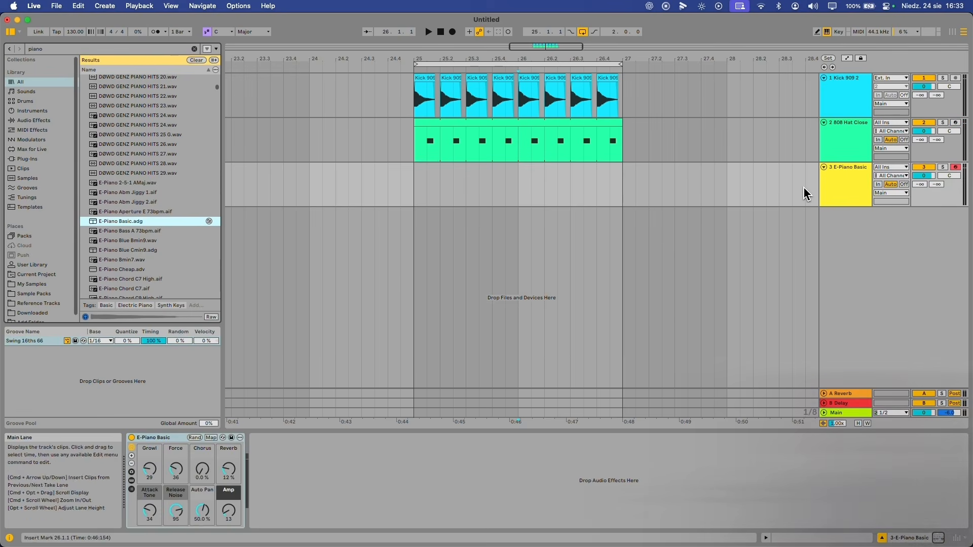
{"action": "key", "text": "z"}
{"action": "key", "text": "a"}
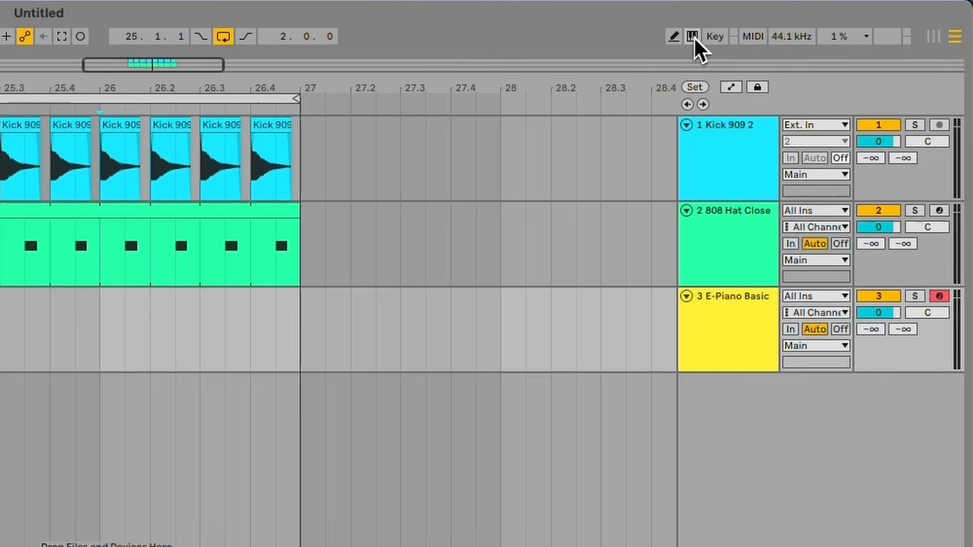
Switch the computer MIDI keyboard off and on again, and arm the E-Piano Basic track for recording
{"action": "left_click", "coordinate": [692, 42]}
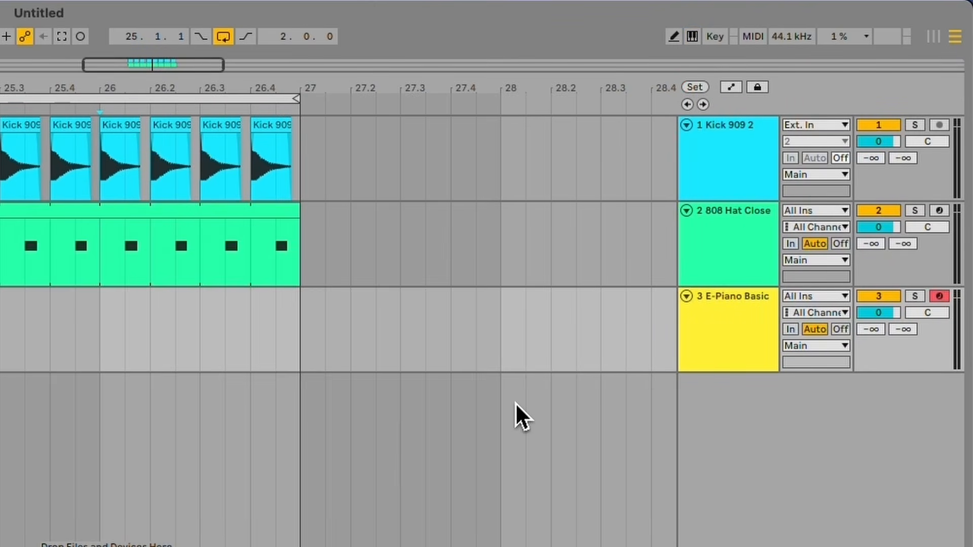
{"action": "key", "text": "m"}
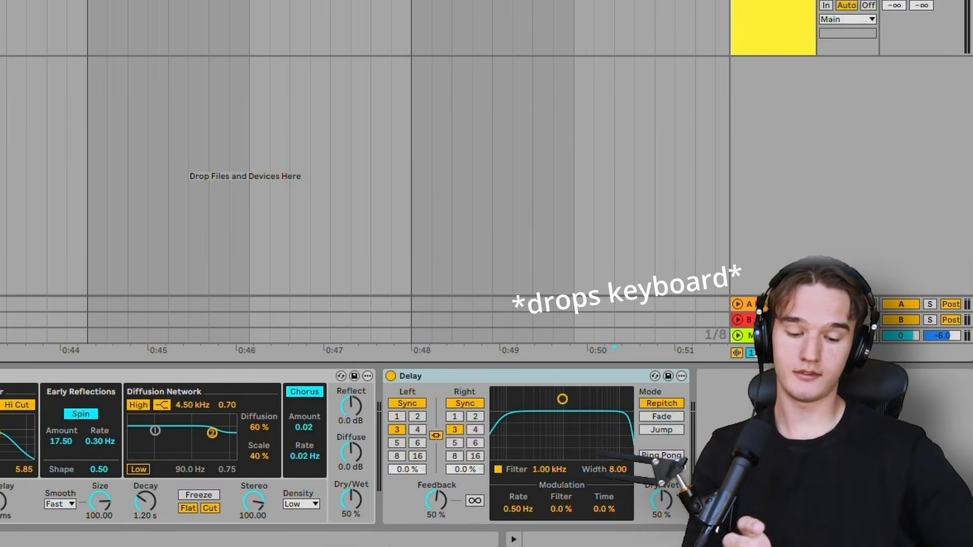
{"action": "key", "text": "ctrl+Up"}
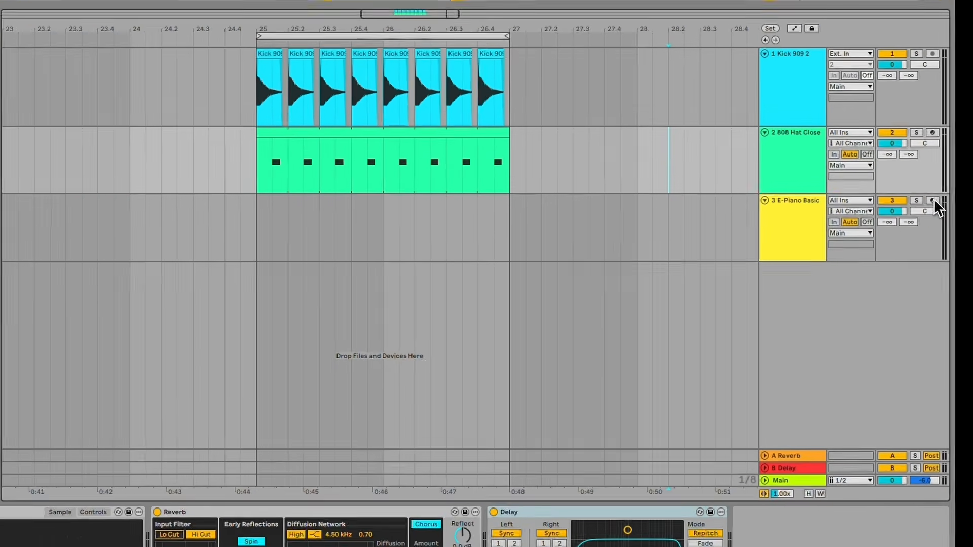
{"action": "left_click", "coordinate": [933, 201]}
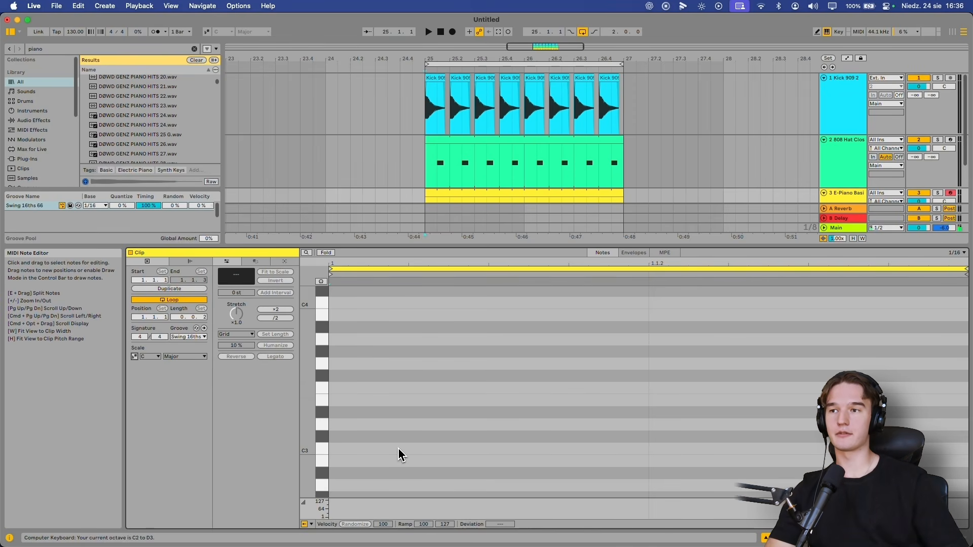
Play notes on the E-Piano with the computer MIDI keyboard, trying different octaves
{"action": "key", "text": "a"}
{"action": "key", "text": "a"}
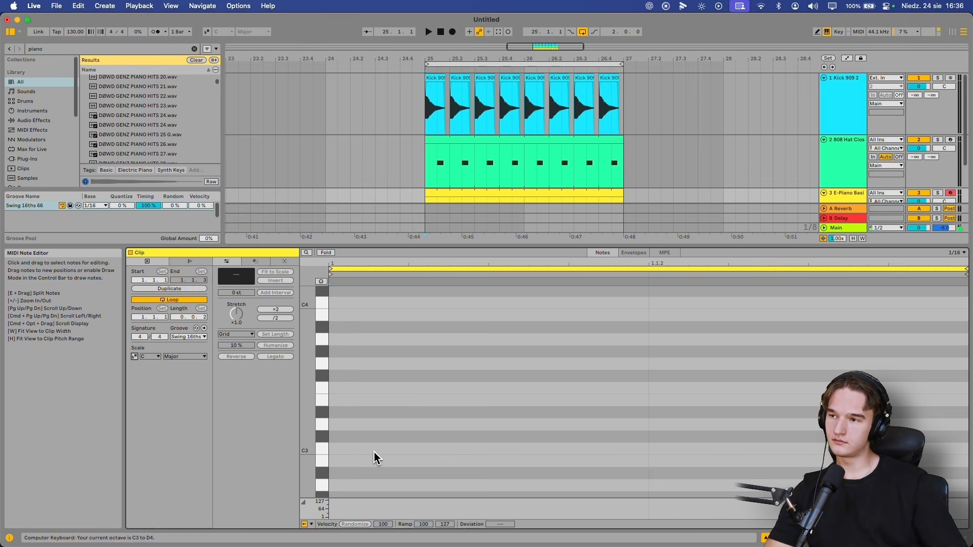
{"action": "key", "text": "a"}
{"action": "key", "text": "a"}
{"action": "key", "text": "z"}
{"action": "key", "text": "a"}
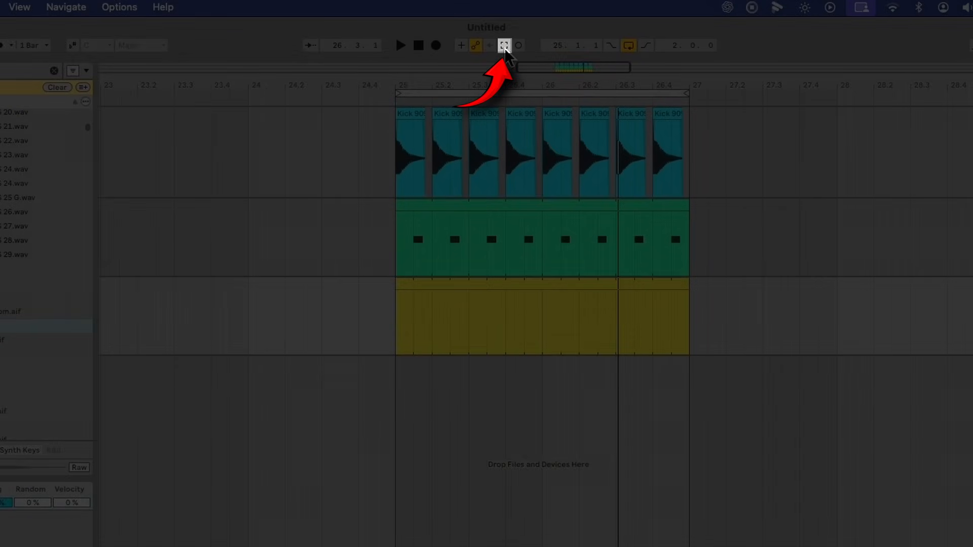
Capture the played notes on the E-Piano Basic track, fill 25.1.1 to 27.1.1 with them, and play the loop
{"action": "left_click", "coordinate": [503, 45]}
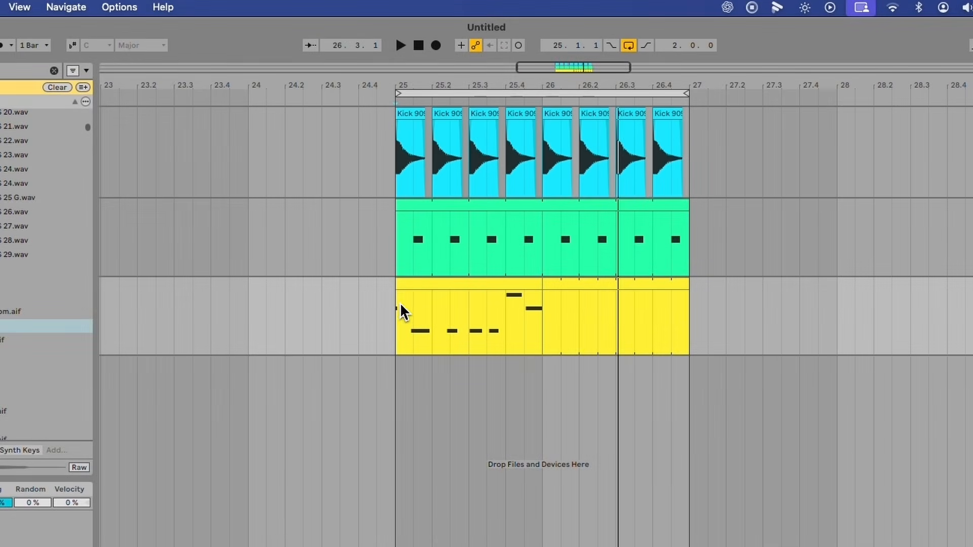
{"action": "left_click", "coordinate": [417, 282]}
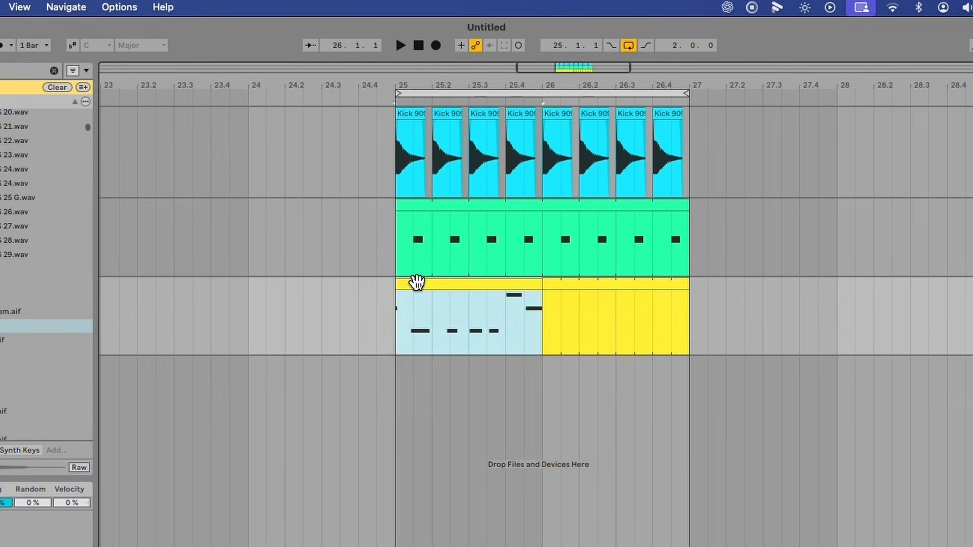
{"action": "left_click_drag", "start_coordinate": [417, 283], "coordinate": [390, 283]}
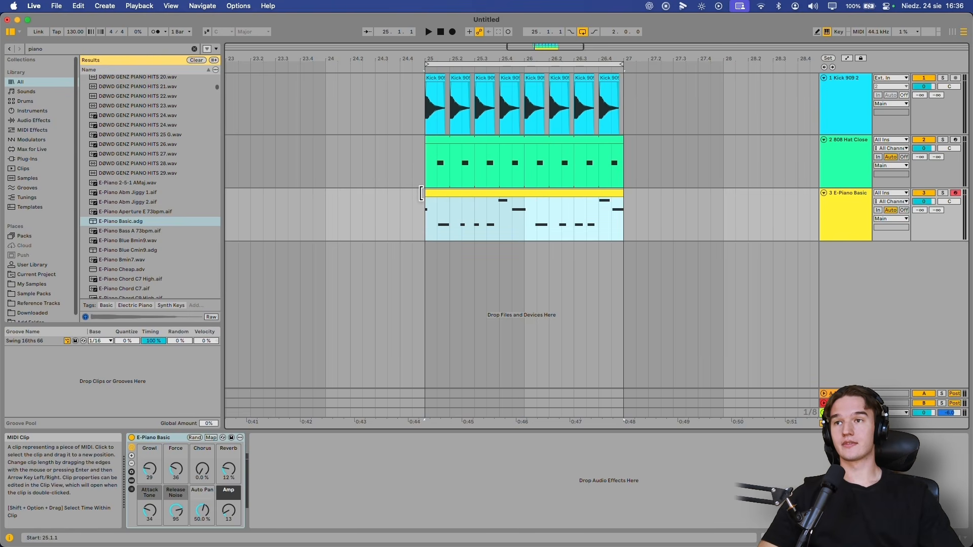
{"action": "key", "text": "space"}
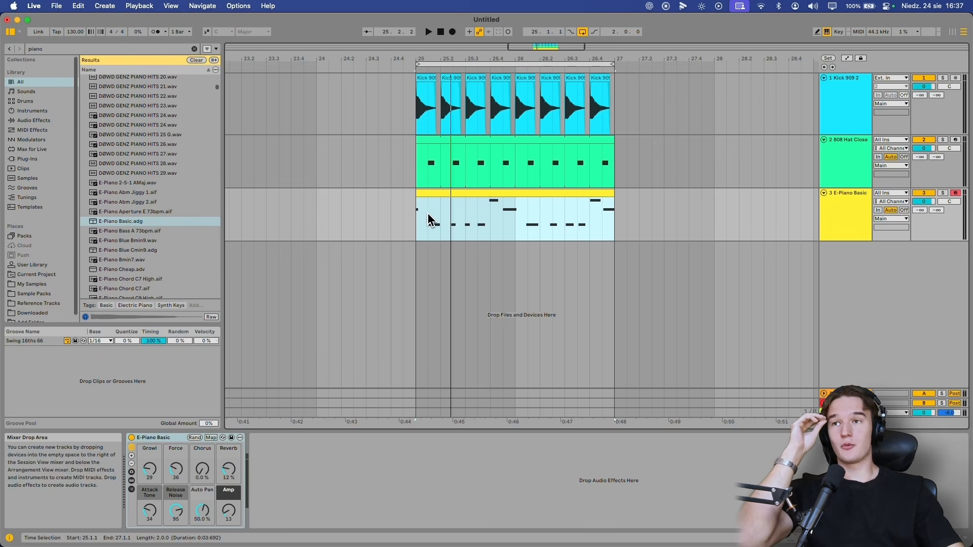
{"action": "left_click", "coordinate": [428, 221]}
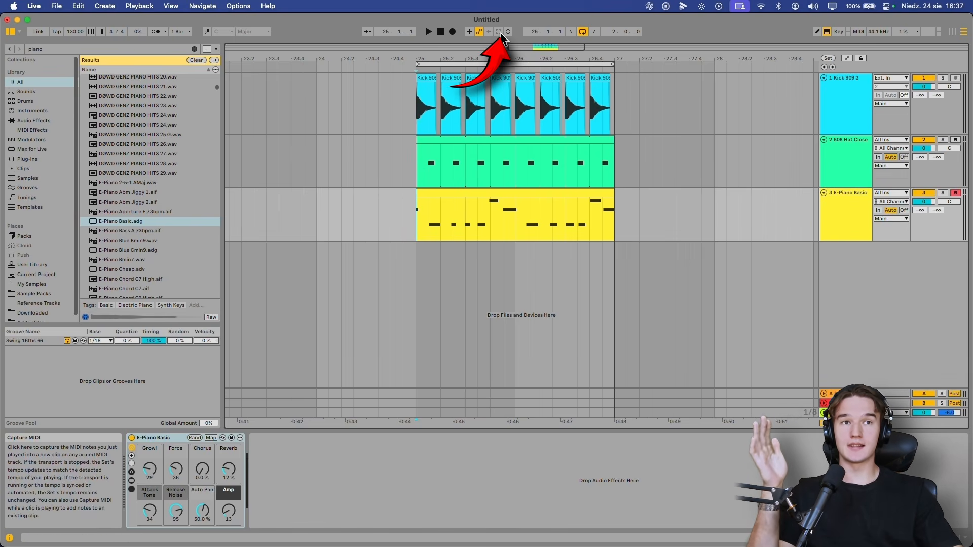
{"action": "left_click", "coordinate": [515, 226]}
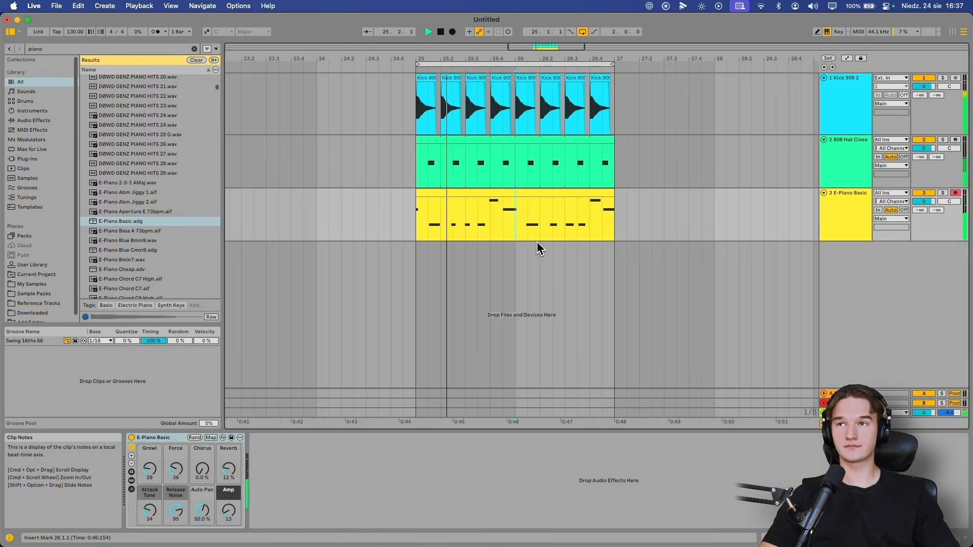
Stop playback and delete the E-Piano clips between 25.1.1 and 27.1.1
{"action": "left_click", "coordinate": [510, 191]}
{"action": "key", "text": "space"}
{"action": "key", "text": "Delete"}
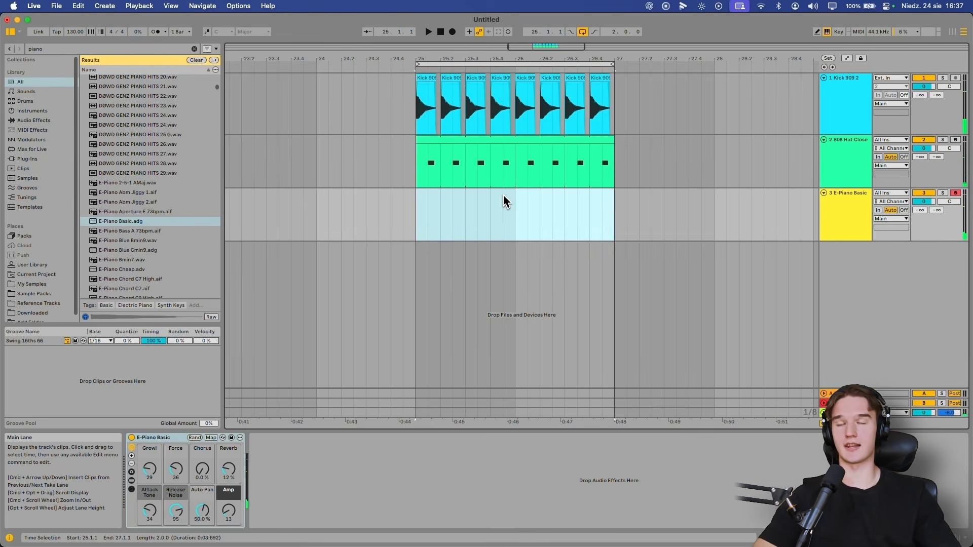
Create an empty MIDI clip at 25.1.1 on the E-Piano Basic track and extend it to 27.1.1
{"action": "scroll", "coordinate": [461, 256], "scroll_direction": "right", "scroll_amount": 1}
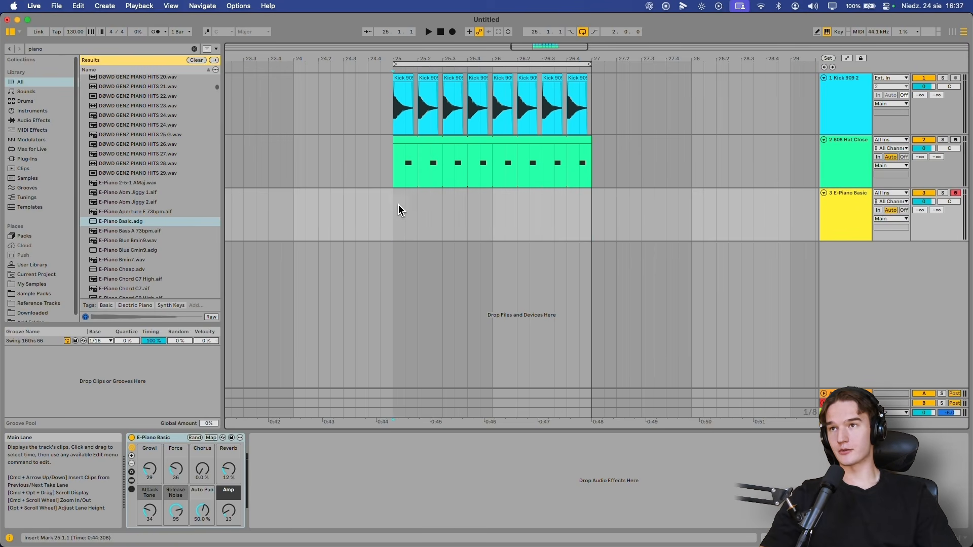
{"action": "double_click", "coordinate": [399, 205]}
{"action": "scroll", "coordinate": [405, 196], "scroll_direction": "down", "scroll_amount": 2}
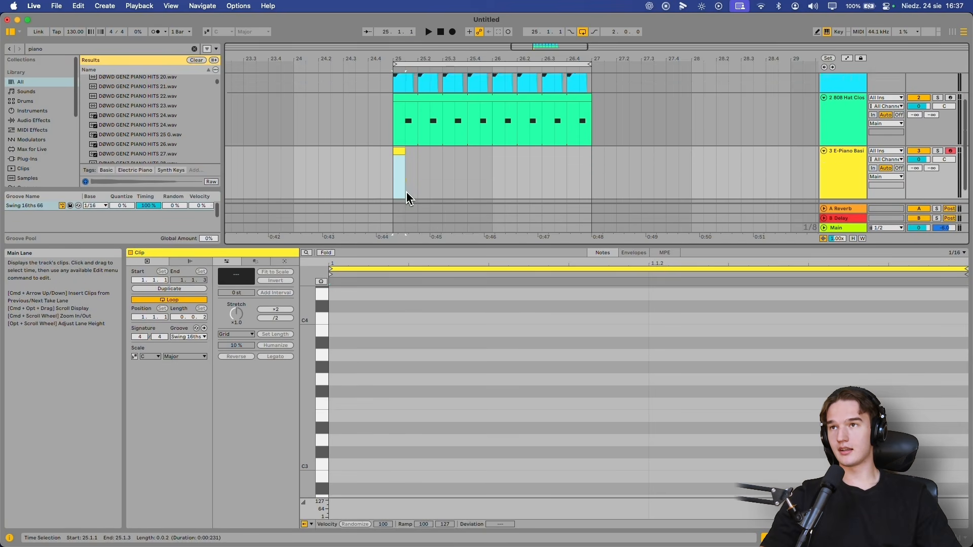
{"action": "left_click_drag", "start_coordinate": [402, 132], "coordinate": [583, 133]}
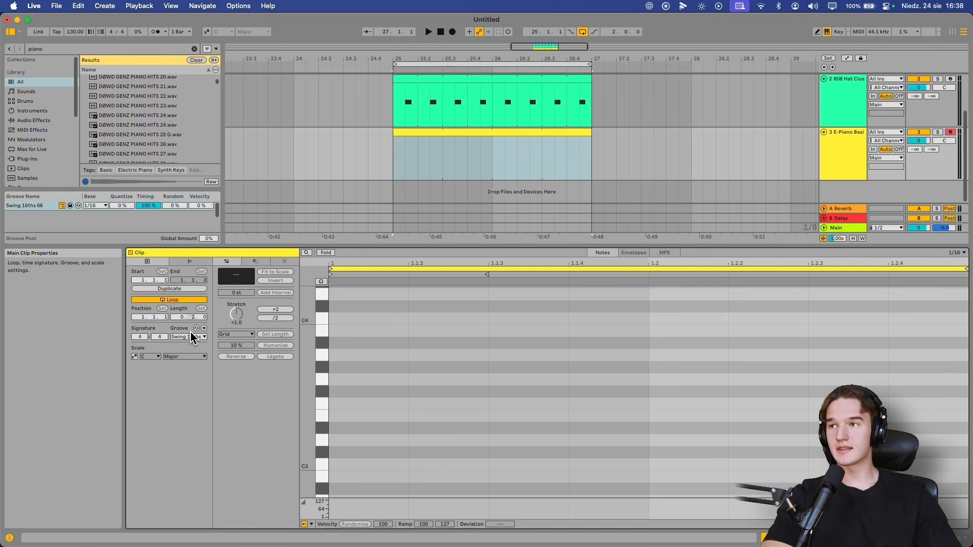
Set the new E-Piano clip's loop length to 2.0.0 and select 25.1.1 to 27.1.1 on its track
{"action": "key", "text": "Up"}
{"action": "key", "text": "Up"}
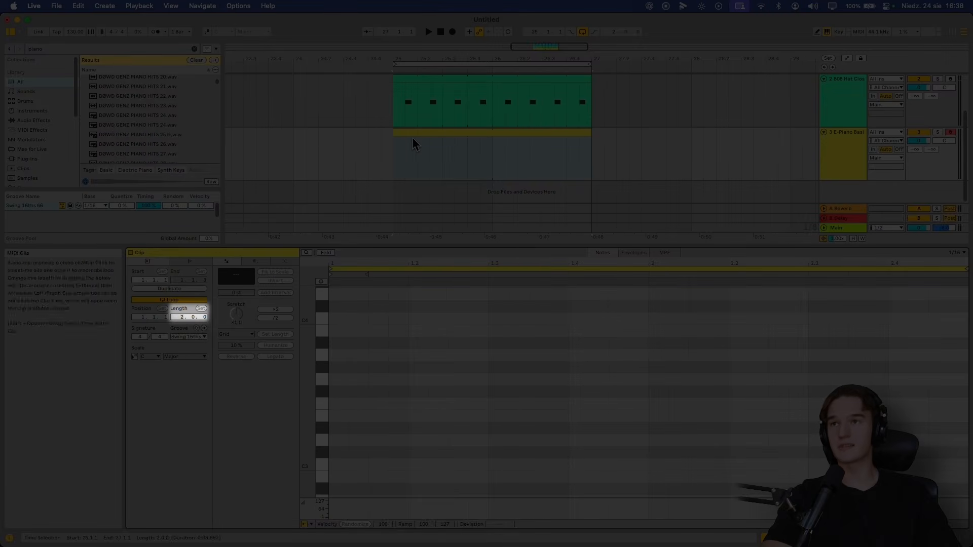
{"action": "left_click_drag", "start_coordinate": [392, 154], "coordinate": [593, 149]}
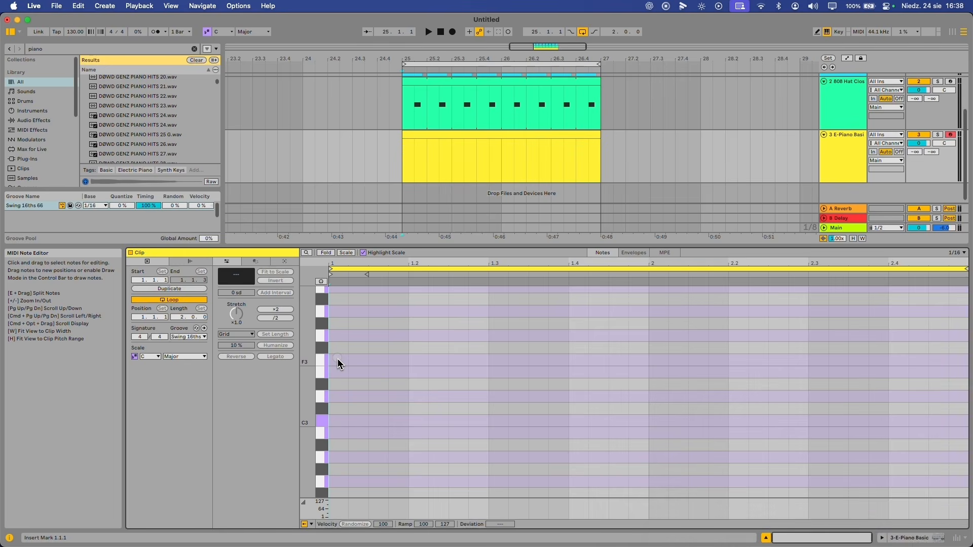
Examine the C Major scale highlighting in the note editor by switching the clip's Scale Mode off and on
{"action": "left_click_drag", "start_coordinate": [345, 335], "coordinate": [429, 456]}
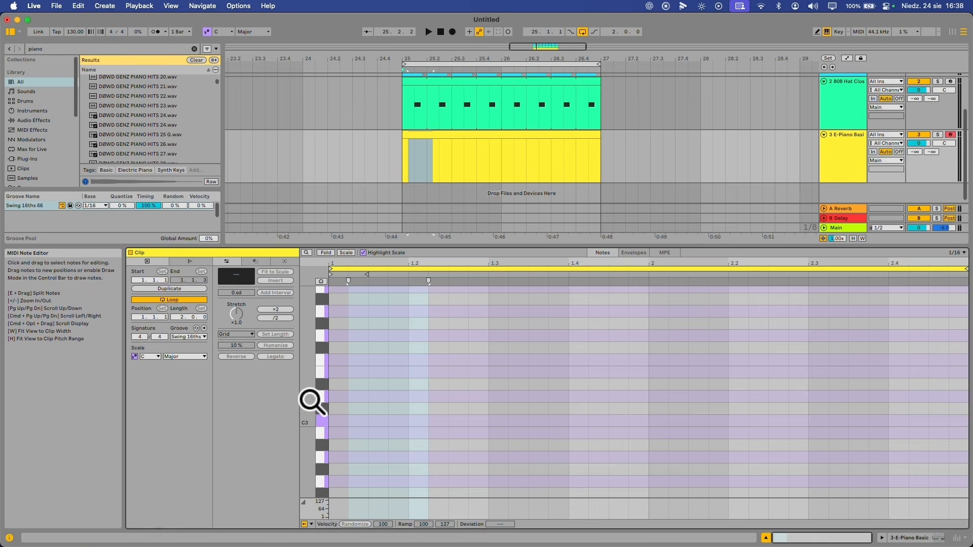
{"action": "left_click", "coordinate": [335, 432]}
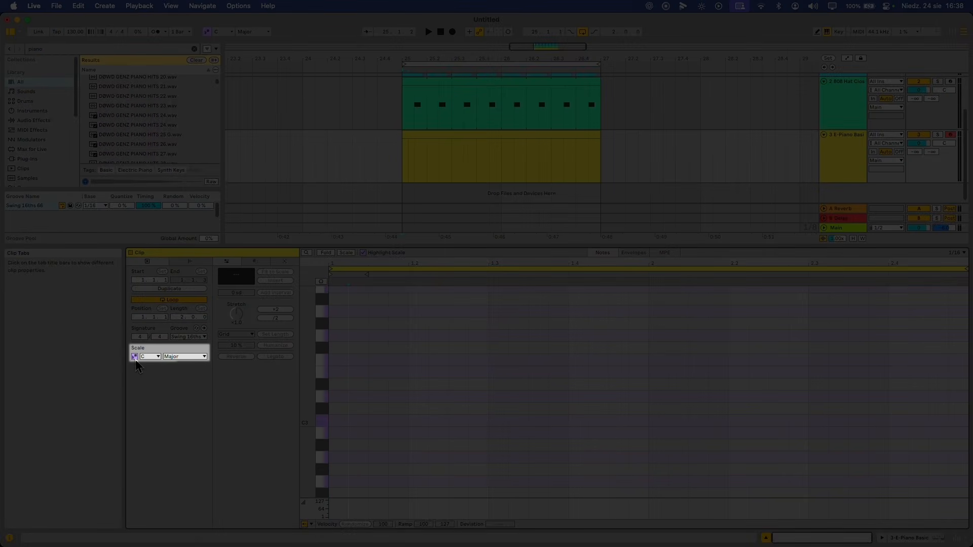
{"action": "left_click", "coordinate": [135, 356]}
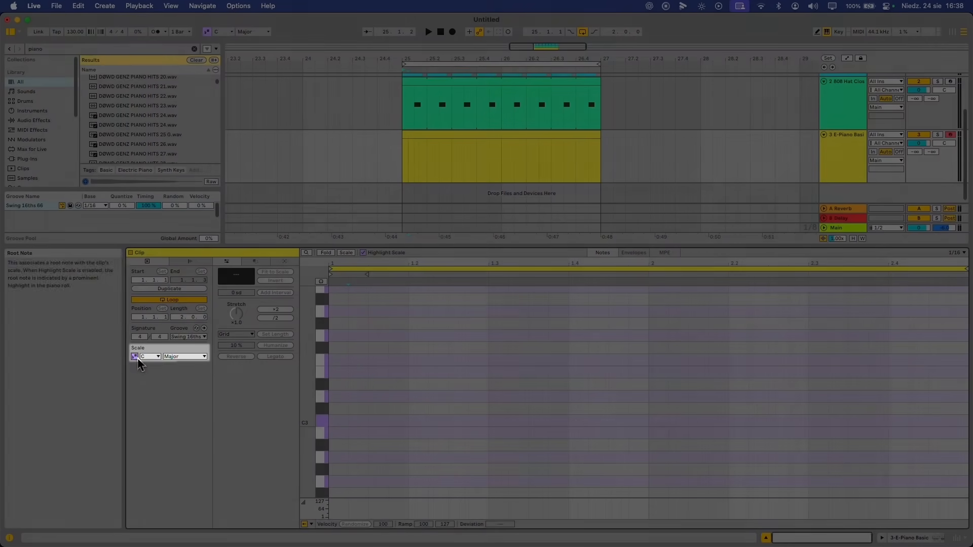
{"action": "left_click", "coordinate": [135, 357]}
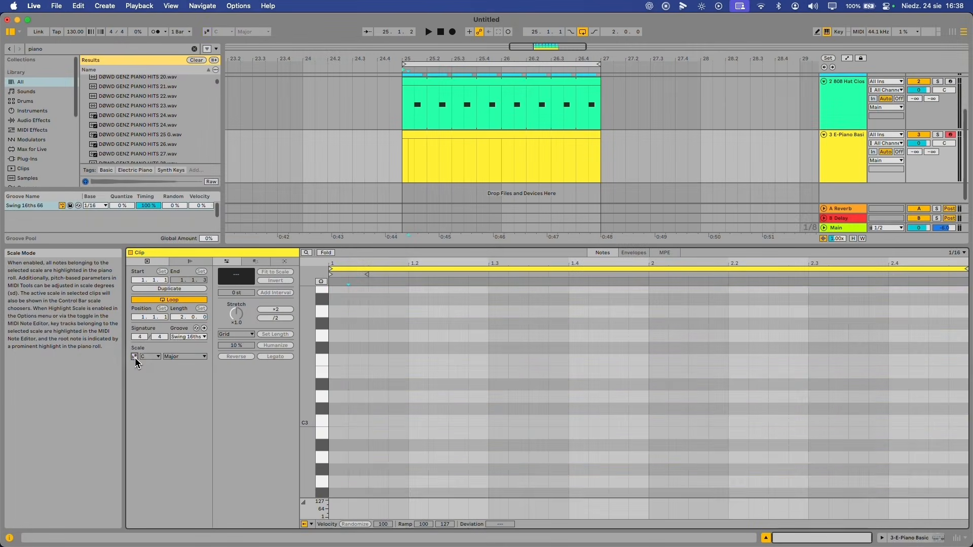
{"action": "left_click", "coordinate": [134, 357]}
{"action": "left_click", "coordinate": [134, 358]}
{"action": "left_click", "coordinate": [134, 358]}
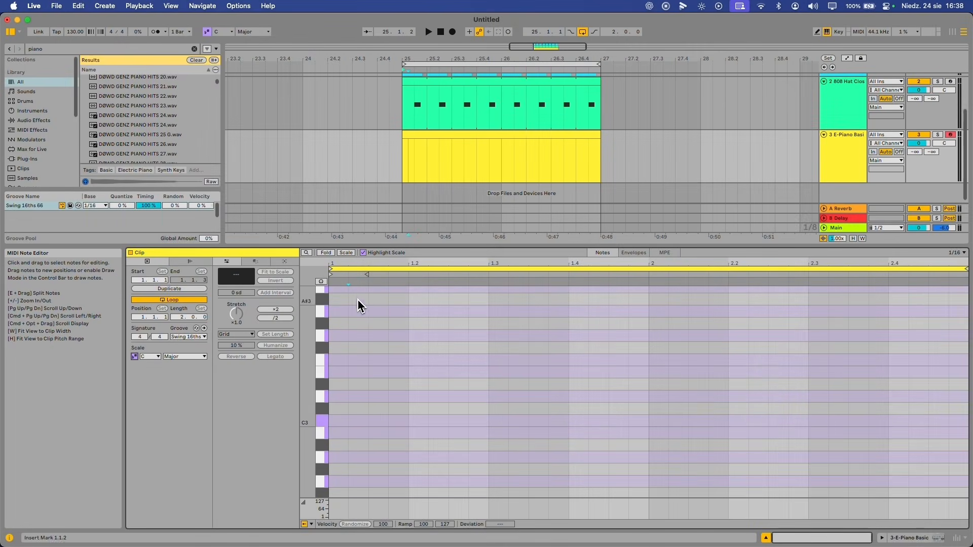
Examine the C Major keys in the note editor by switching Highlight Scale off and on
{"action": "left_click", "coordinate": [363, 253]}
{"action": "left_click", "coordinate": [362, 253]}
{"action": "left_click", "coordinate": [362, 253]}
{"action": "left_click", "coordinate": [363, 253]}
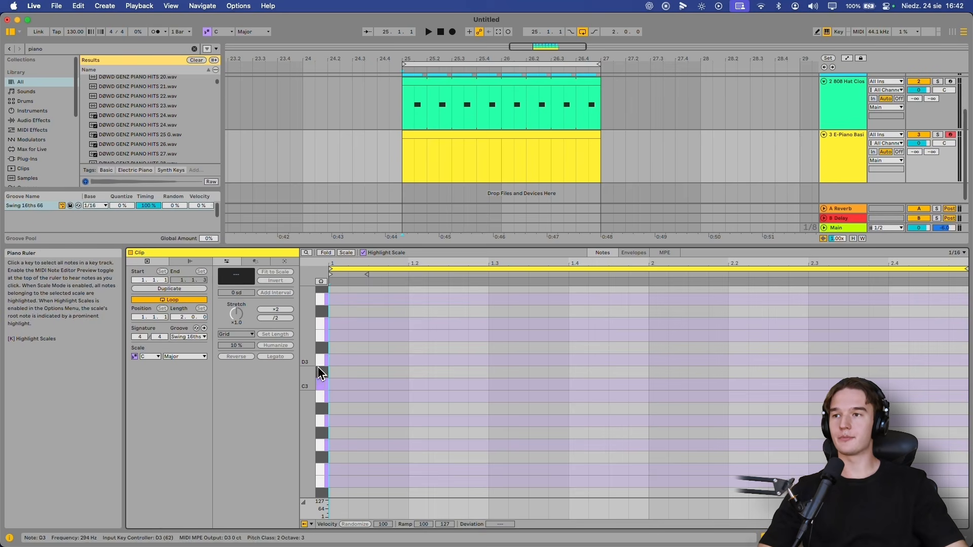
{"action": "scroll", "coordinate": [325, 377], "scroll_direction": "up", "scroll_amount": 3}
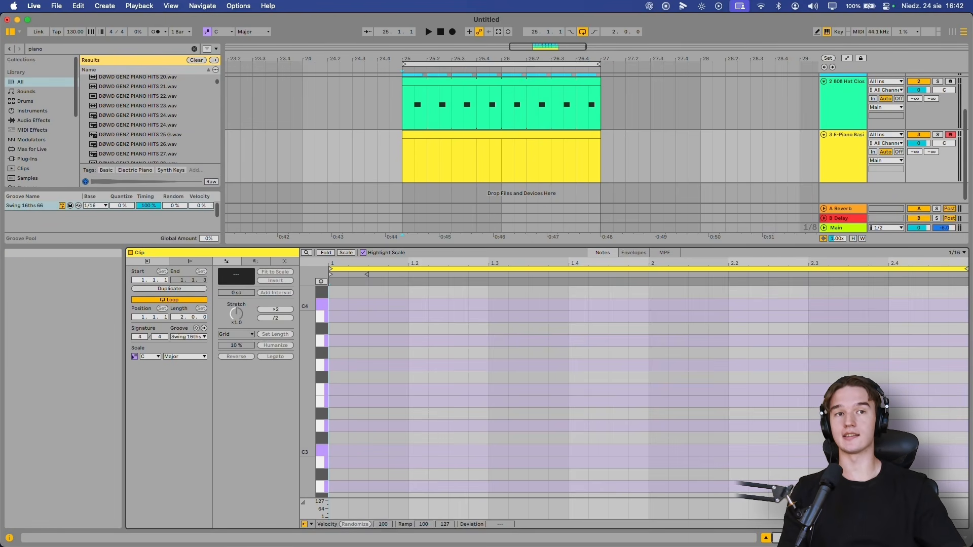
Draw a C major chord with one-bar notes C3, E3 and G3 from the start of the clip to bar 2
{"action": "scroll", "coordinate": [355, 438], "scroll_direction": "down", "scroll_amount": 2}
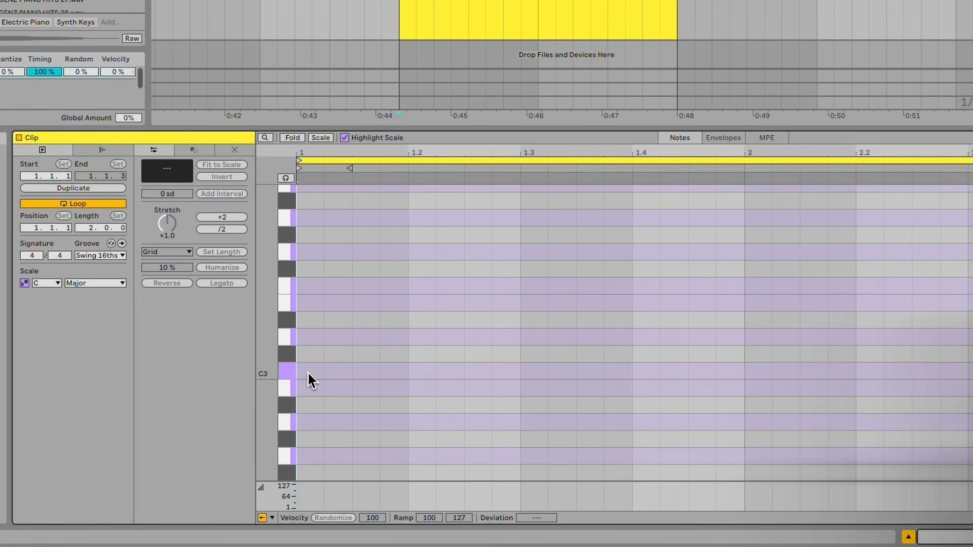
{"action": "left_click_drag", "start_coordinate": [329, 396], "coordinate": [552, 394]}
{"action": "left_click_drag", "start_coordinate": [580, 363], "coordinate": [744, 364]}
{"action": "scroll", "coordinate": [312, 399], "scroll_direction": "up", "scroll_amount": 1}
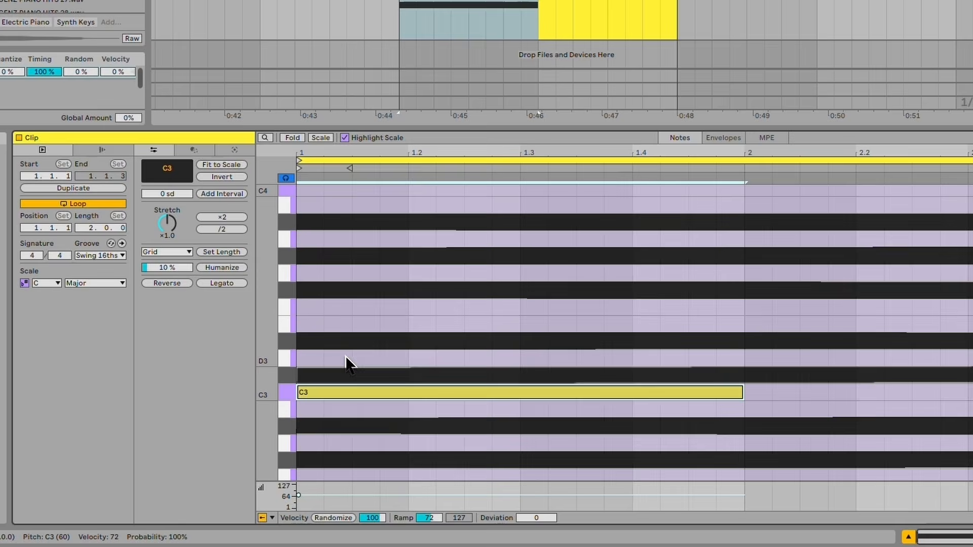
{"action": "left_click", "coordinate": [305, 363]}
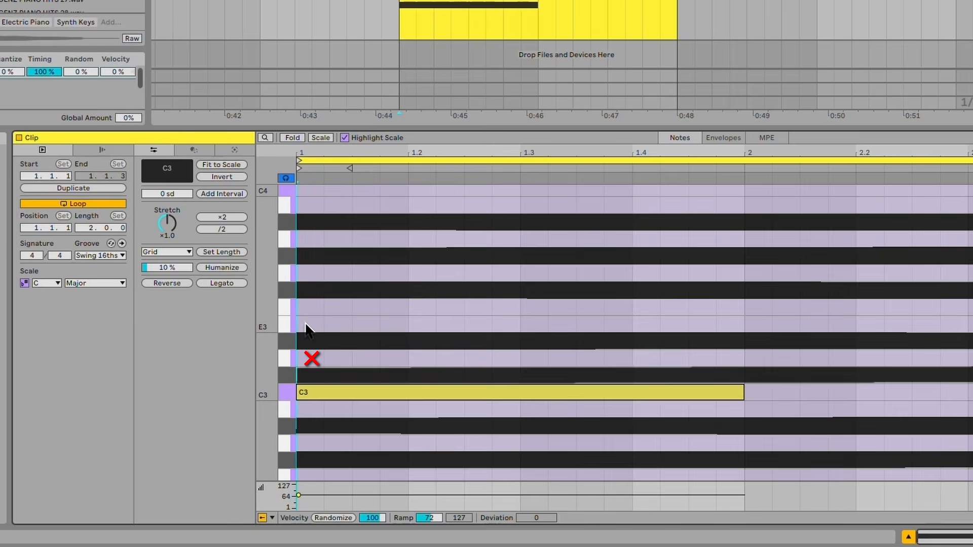
{"action": "mouse_move", "coordinate": [306, 328]}
{"action": "left_mouse_down"}
{"action": "mouse_move", "coordinate": [667, 311]}
{"action": "mouse_move", "coordinate": [745, 316]}
{"action": "left_mouse_up"}
{"action": "scroll", "coordinate": [767, 314], "scroll_direction": "up", "scroll_amount": 1}
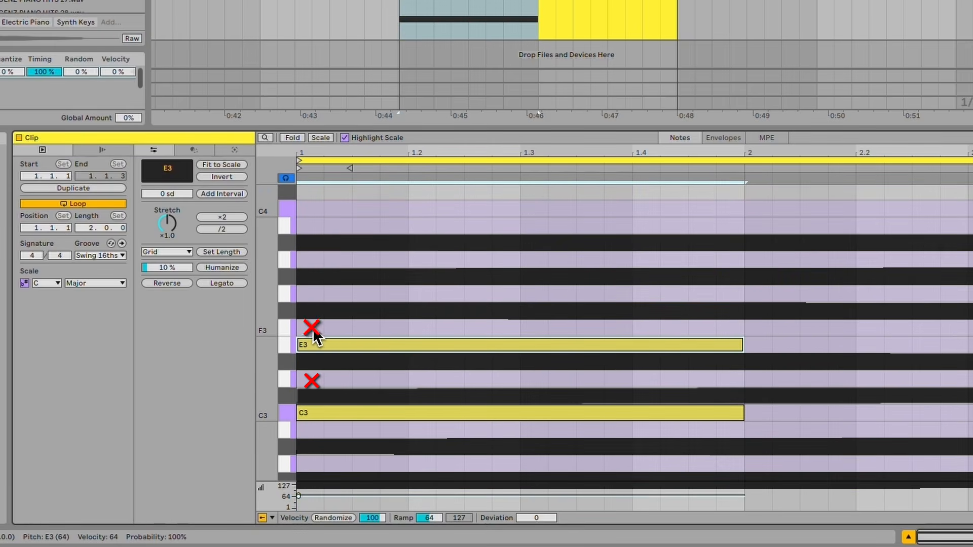
{"action": "mouse_move", "coordinate": [311, 295]}
{"action": "left_mouse_down"}
{"action": "mouse_move", "coordinate": [462, 293]}
{"action": "mouse_move", "coordinate": [748, 323]}
{"action": "left_mouse_up"}
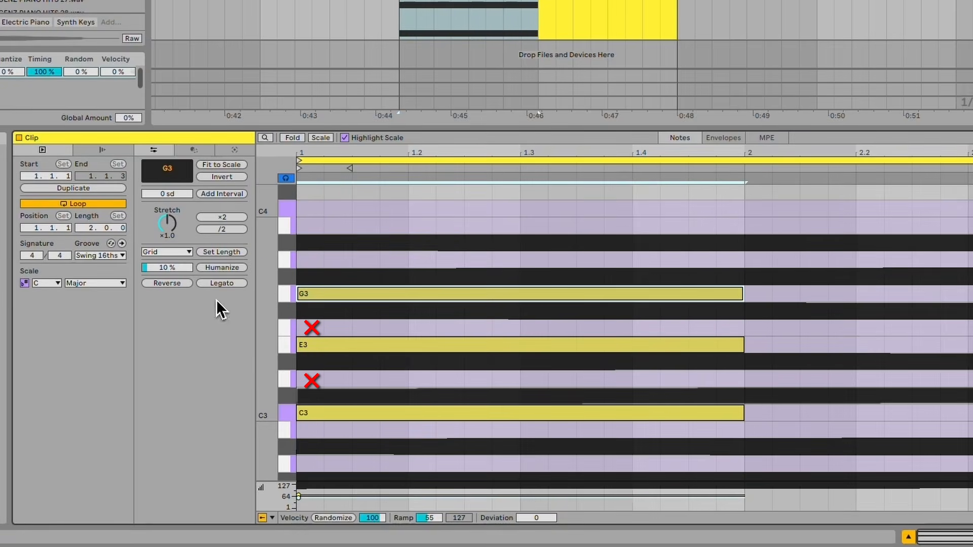
Select the C3, E3 and G3 notes and play back the C major chord
{"action": "key", "text": "ctrl+a"}
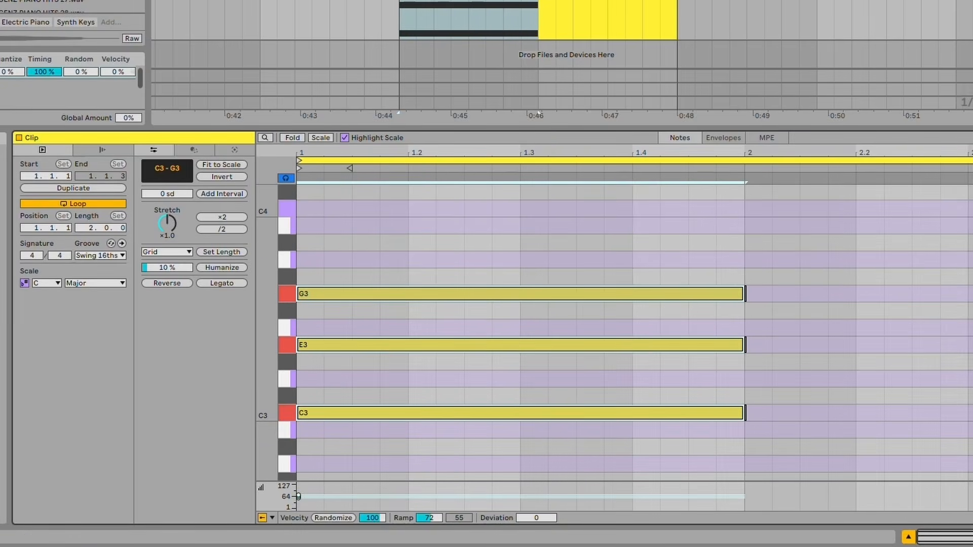
{"action": "key", "text": "space"}
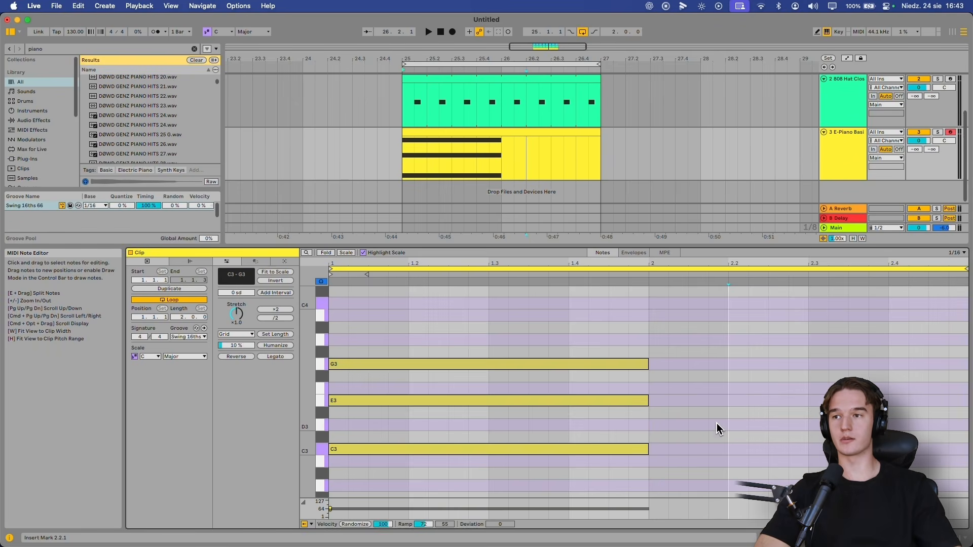
{"action": "left_click_drag", "start_coordinate": [717, 424], "coordinate": [403, 500]}
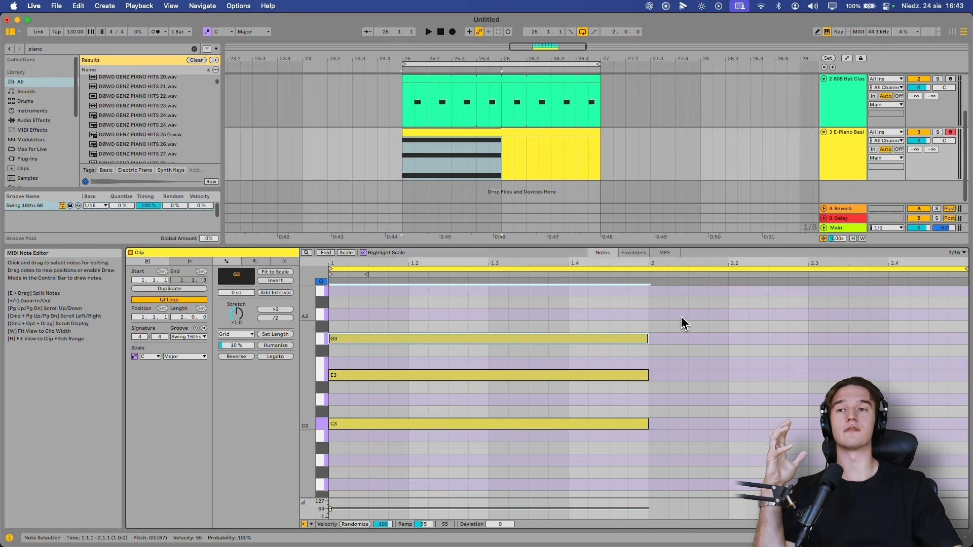
{"action": "left_click_drag", "start_coordinate": [718, 301], "coordinate": [424, 497]}
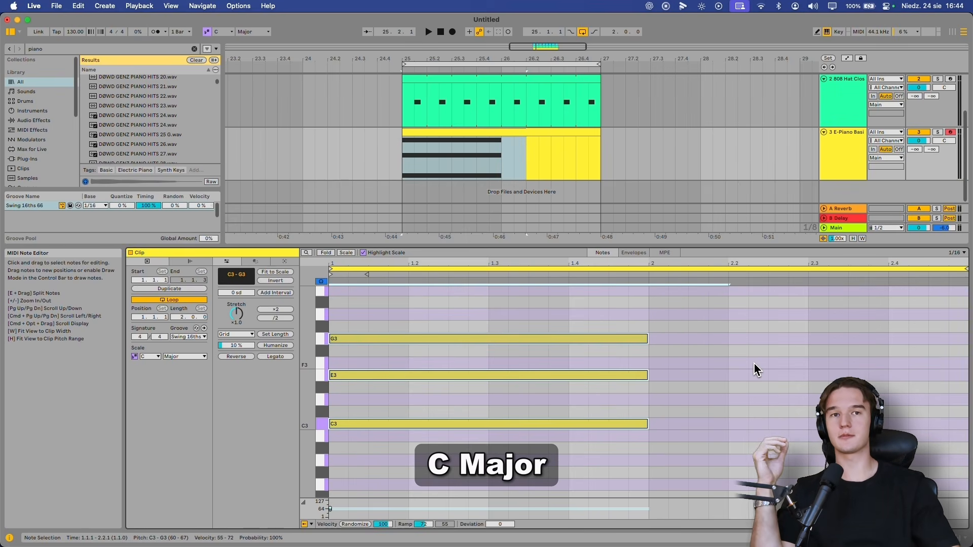
{"action": "left_click_drag", "start_coordinate": [635, 460], "coordinate": [370, 162]}
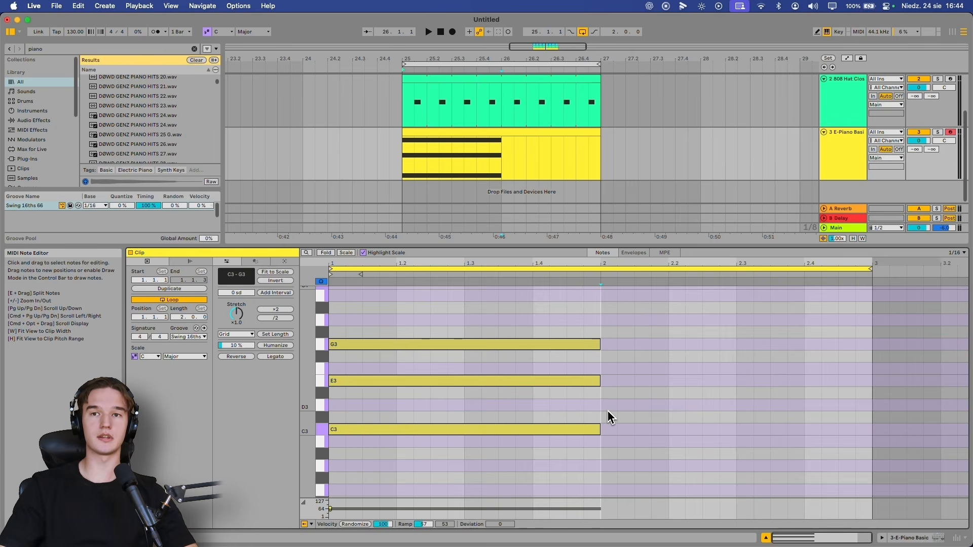
Draw a second chord with one-bar notes D3, F3 and A3 from bar 2 to bar 3
{"action": "left_click_drag", "start_coordinate": [610, 409], "coordinate": [873, 400]}
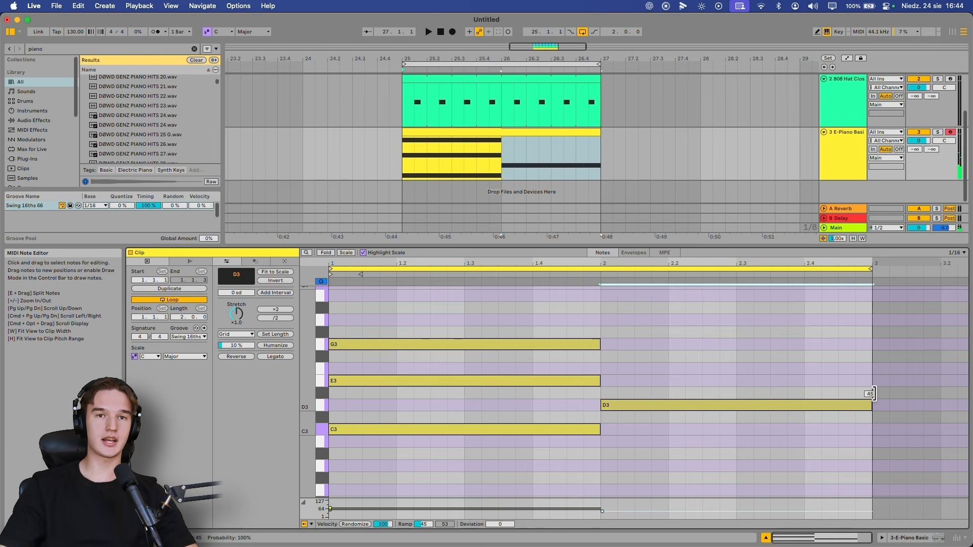
{"action": "scroll", "coordinate": [869, 385], "scroll_direction": "down", "scroll_amount": 1}
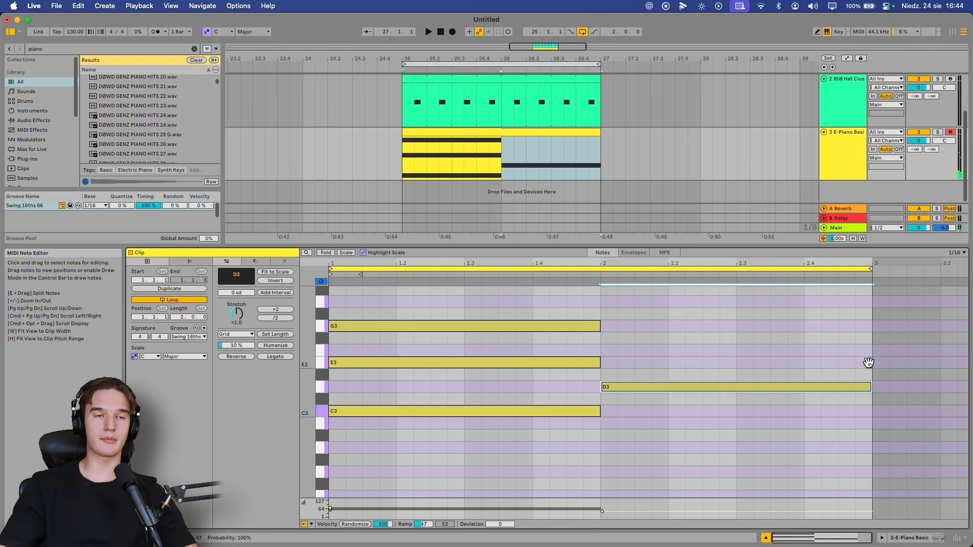
{"action": "left_click", "coordinate": [607, 363]}
{"action": "left_click_drag", "start_coordinate": [605, 350], "coordinate": [872, 342]}
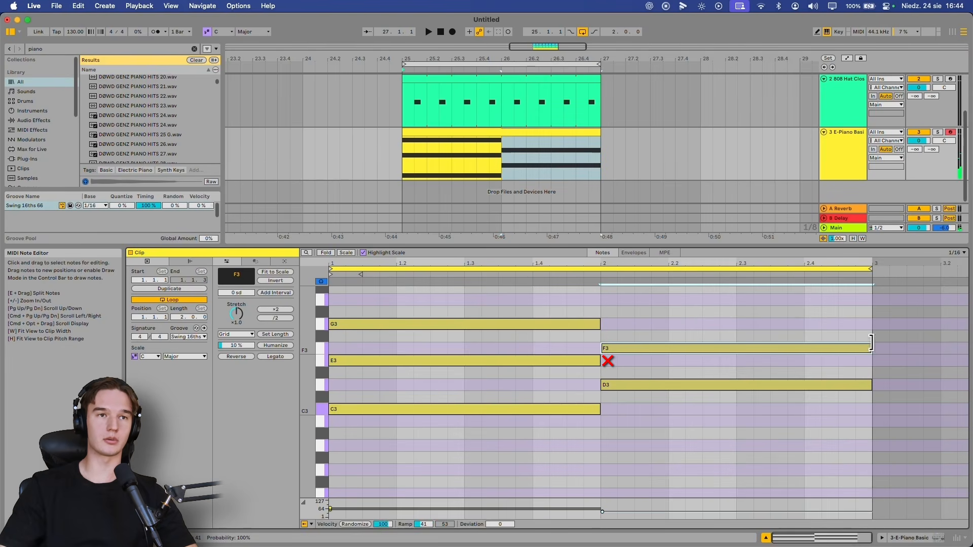
{"action": "scroll", "coordinate": [608, 325], "scroll_direction": "up", "scroll_amount": 1}
{"action": "left_click_drag", "start_coordinate": [605, 304], "coordinate": [873, 319]}
{"action": "scroll", "coordinate": [664, 445], "scroll_direction": "up", "scroll_amount": 1}
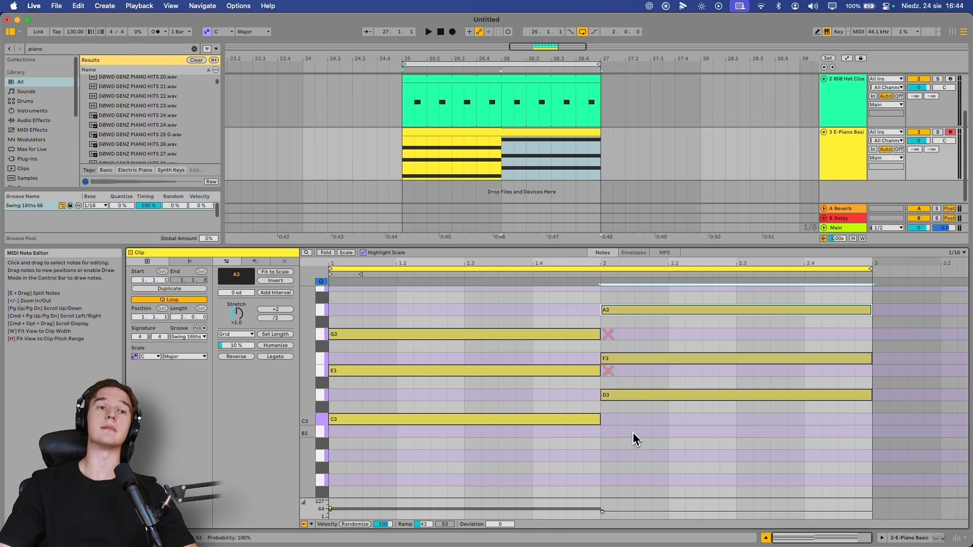
Play back the D3, F3 and A3 chord from bar 26, and stop playback
{"action": "left_click_drag", "start_coordinate": [637, 432], "coordinate": [880, 53]}
{"action": "key", "text": "space"}
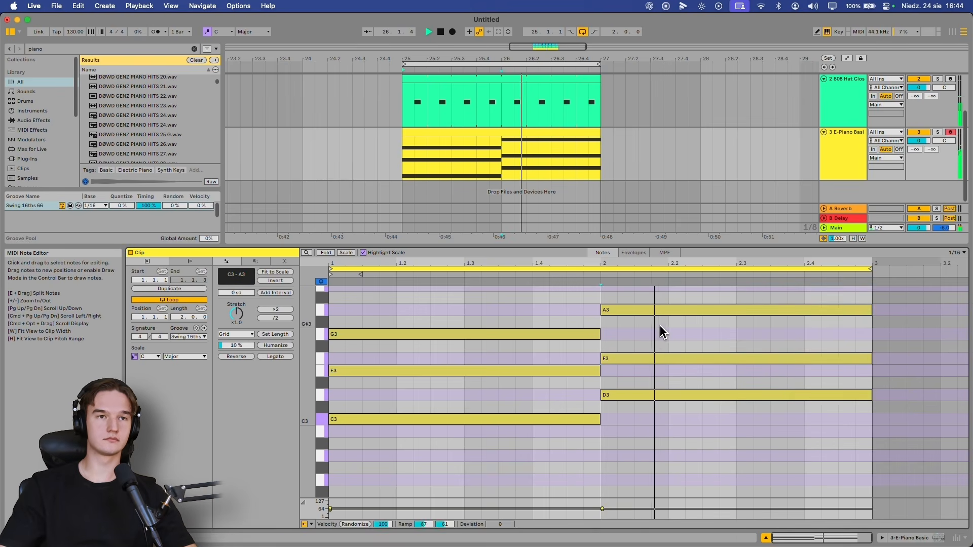
{"action": "key", "text": "space"}
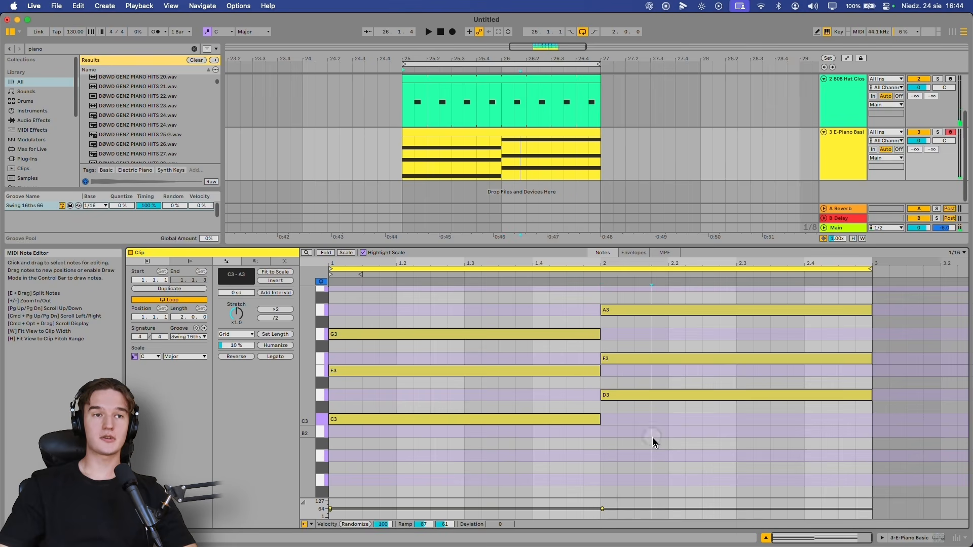
Transpose the second chord down two semitones to C3, D#3 and G3
{"action": "left_click_drag", "start_coordinate": [684, 446], "coordinate": [880, 286]}
{"action": "key", "text": "Down"}
{"action": "key", "text": "Down"}
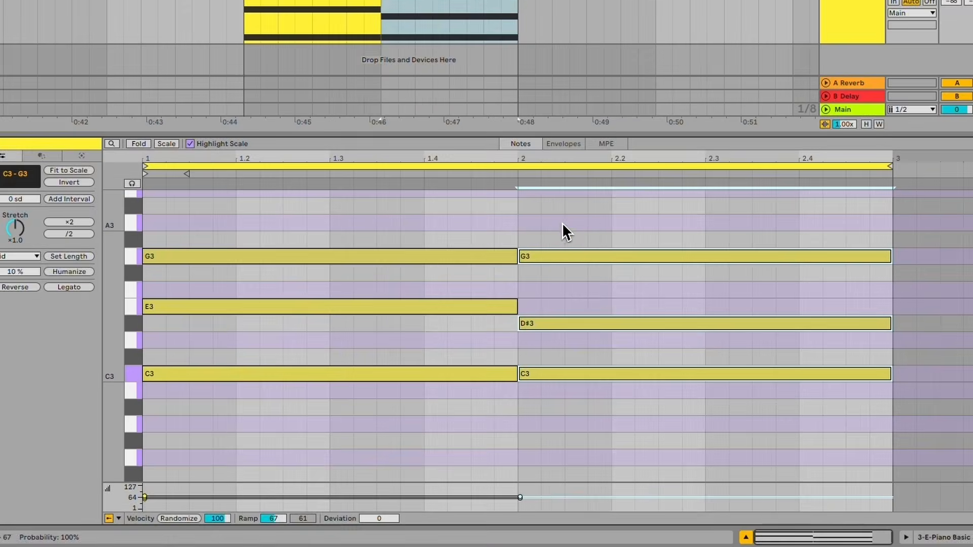
Compare the major and minor chords by selecting their middle notes E3 and D#3 and examining the spacing around them
{"action": "left_click", "coordinate": [526, 278]}
{"action": "left_click_drag", "start_coordinate": [570, 302], "coordinate": [467, 342]}
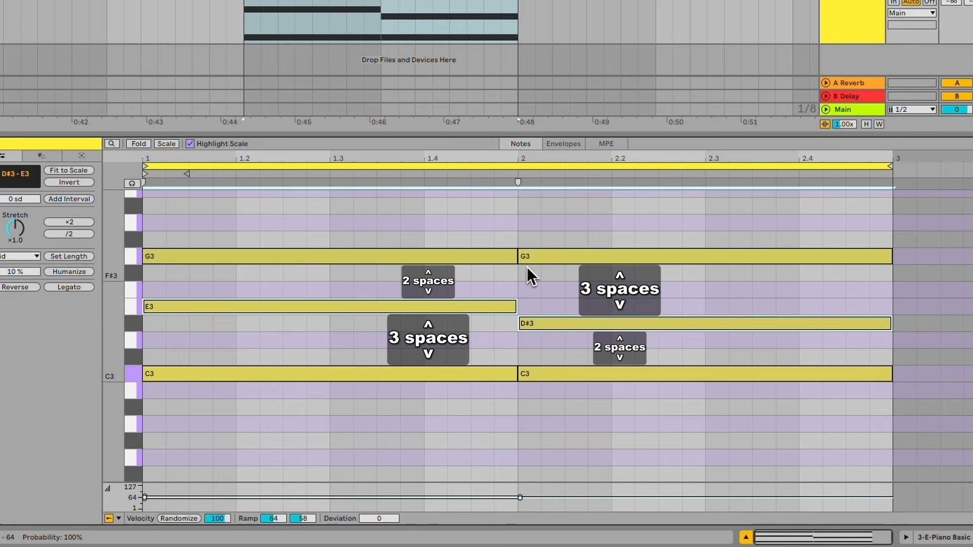
{"action": "left_click_drag", "start_coordinate": [570, 304], "coordinate": [607, 295]}
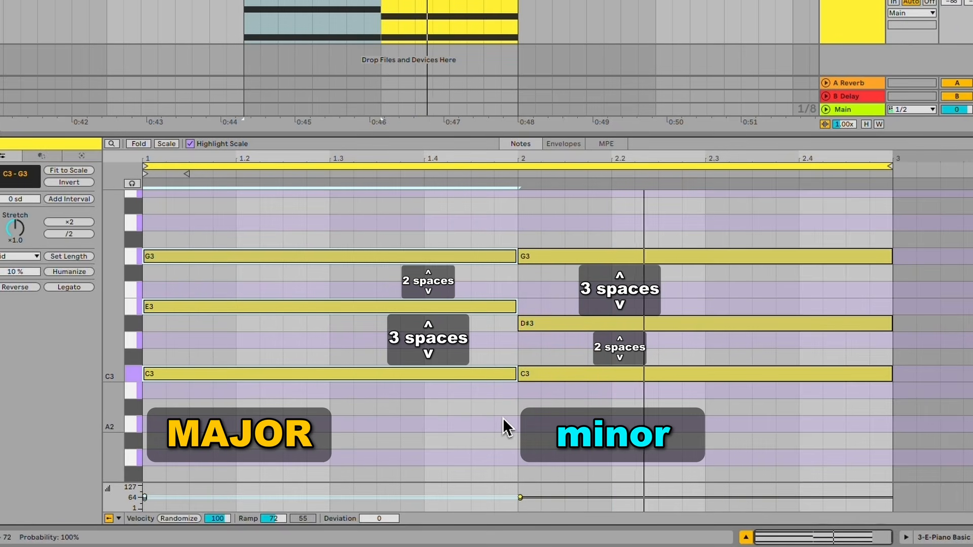
Select the second chord's notes and transpose them up two semitones to D3, F3 and A3
{"action": "left_click", "coordinate": [515, 418]}
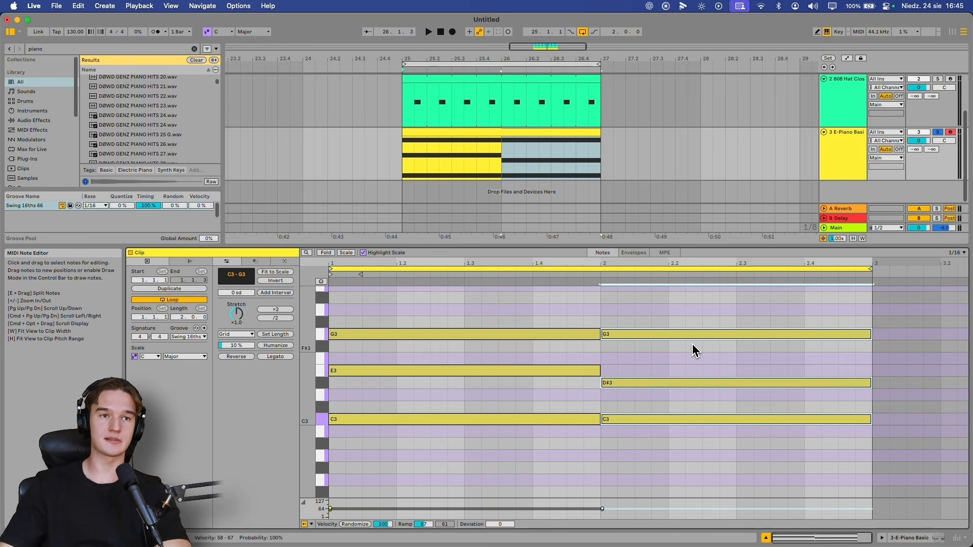
{"action": "key", "text": "Up"}
{"action": "key", "text": "Up"}
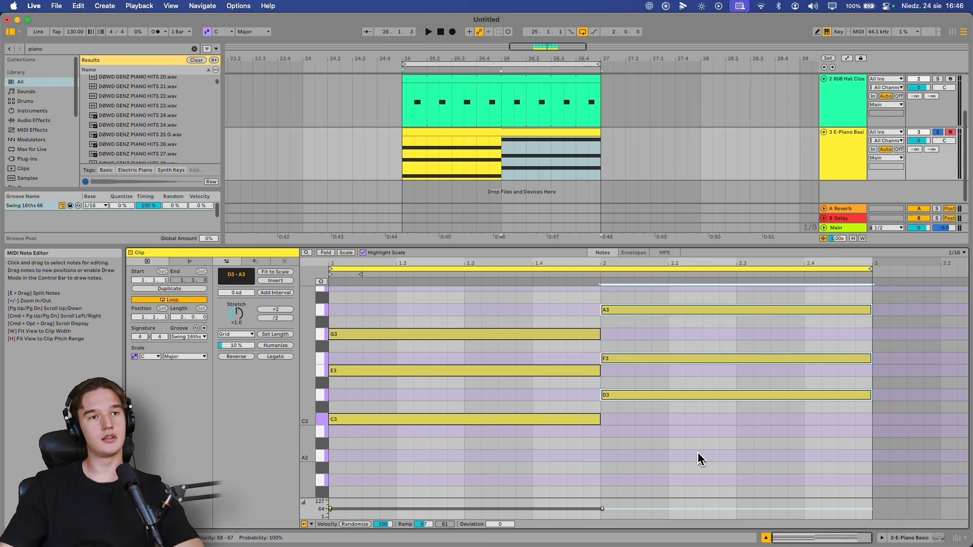
Extend the E-Piano clip to 29.1.1 and set its loop length to 4.0.0
{"action": "scroll", "coordinate": [841, 329], "scroll_direction": "down", "scroll_amount": 1}
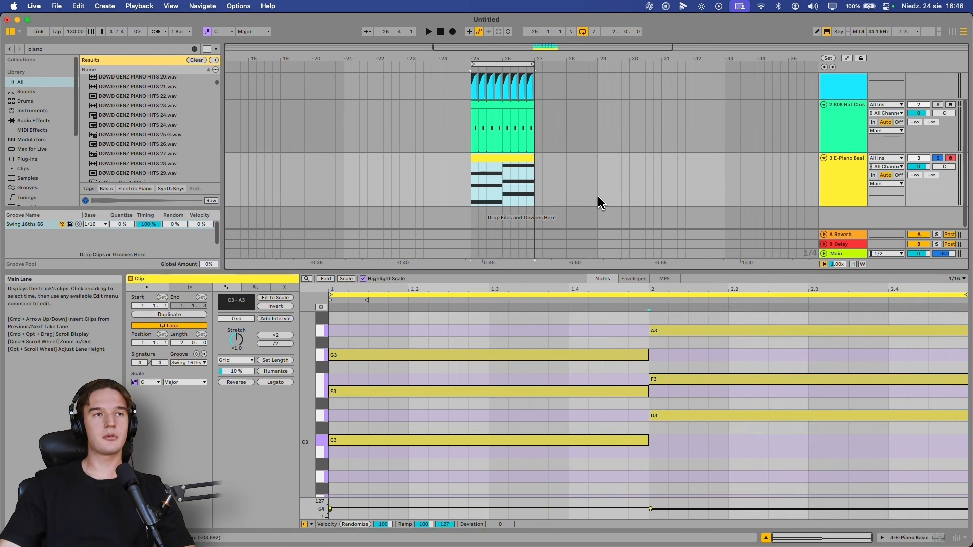
{"action": "scroll", "coordinate": [597, 200], "scroll_direction": "up", "scroll_amount": 2}
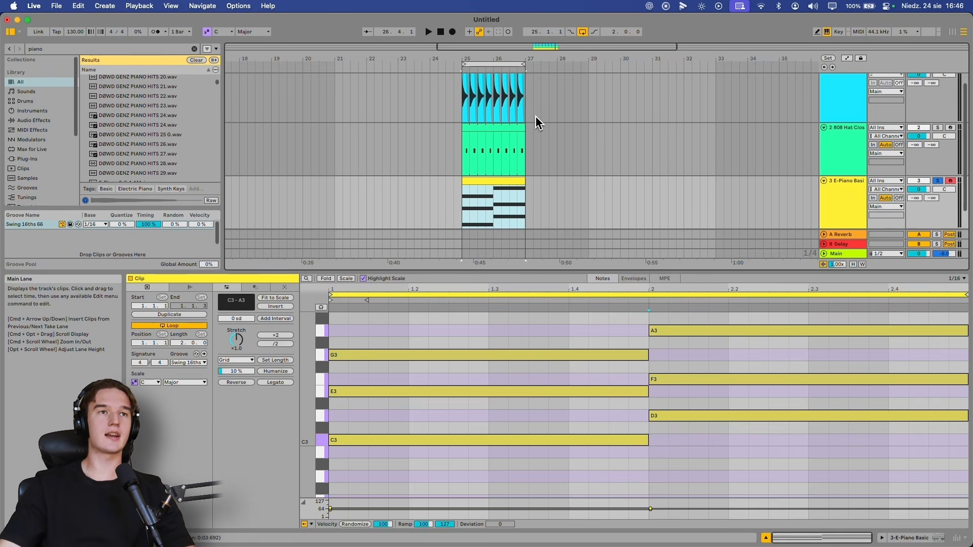
{"action": "scroll", "coordinate": [543, 125], "scroll_direction": "down", "scroll_amount": 2}
{"action": "scroll", "coordinate": [544, 124], "scroll_direction": "left", "scroll_amount": 1}
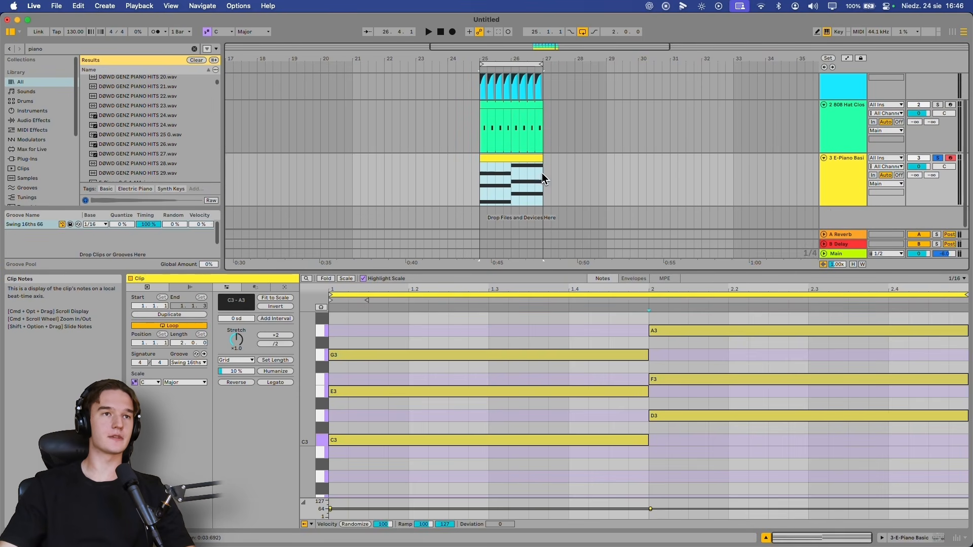
{"action": "scroll", "coordinate": [542, 172], "scroll_direction": "up", "scroll_amount": 1}
{"action": "scroll", "coordinate": [542, 172], "scroll_direction": "right", "scroll_amount": 1}
{"action": "left_click_drag", "start_coordinate": [515, 169], "coordinate": [509, 192]}
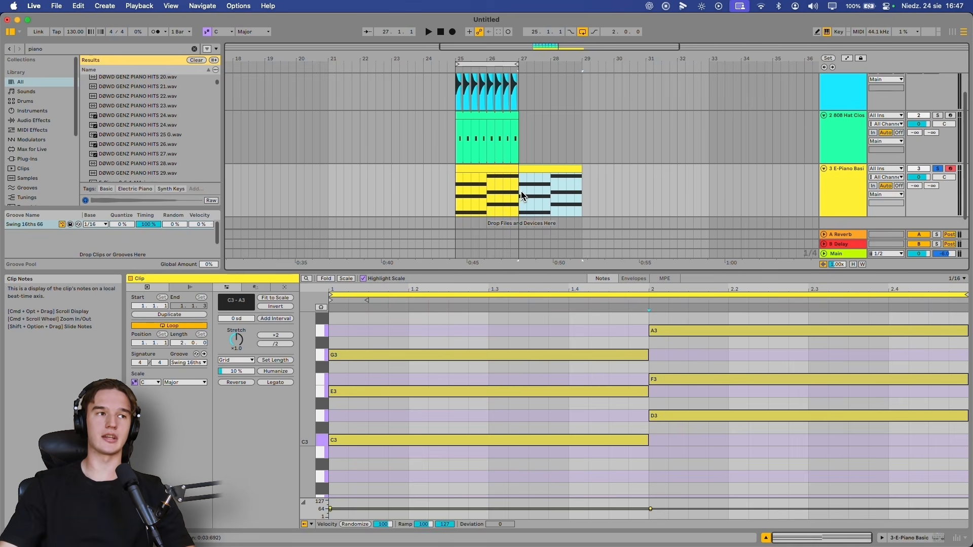
{"action": "left_click", "coordinate": [518, 193]}
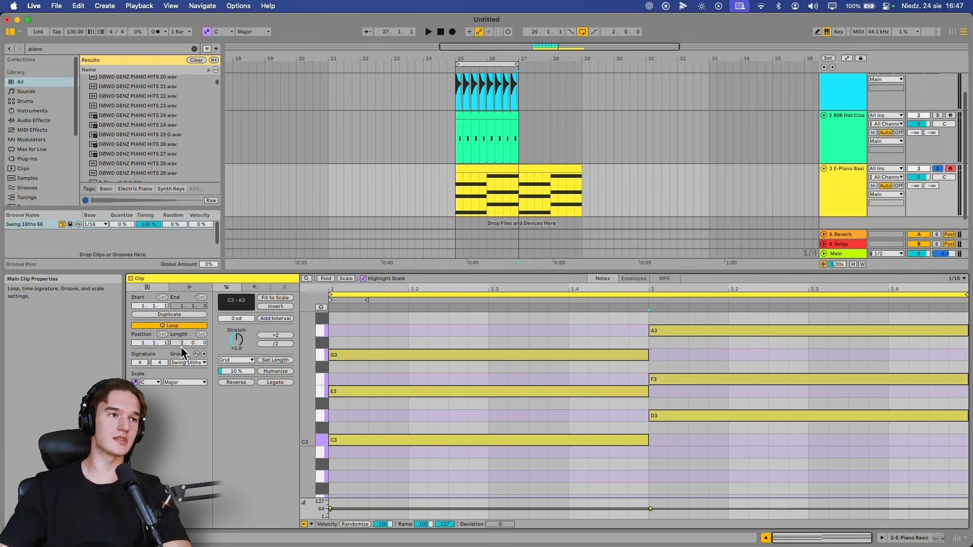
{"action": "key", "text": "super+z"}
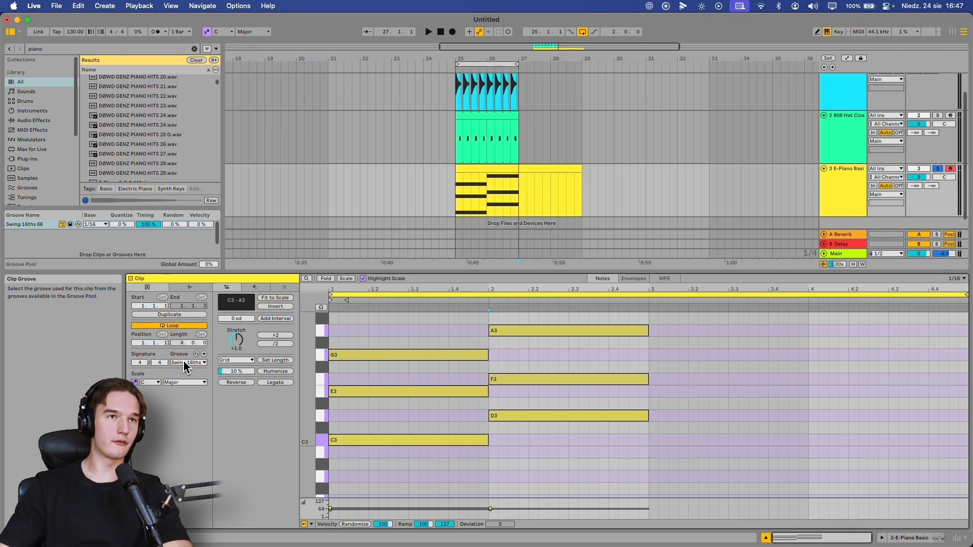
Extend the looped 808 hi-hat clip from 27.1.1 to 29.1.1
{"action": "left_click", "coordinate": [516, 138]}
{"action": "left_click_drag", "start_coordinate": [516, 138], "coordinate": [580, 138]}
{"action": "scroll", "coordinate": [572, 140], "scroll_direction": "down", "scroll_amount": 2}
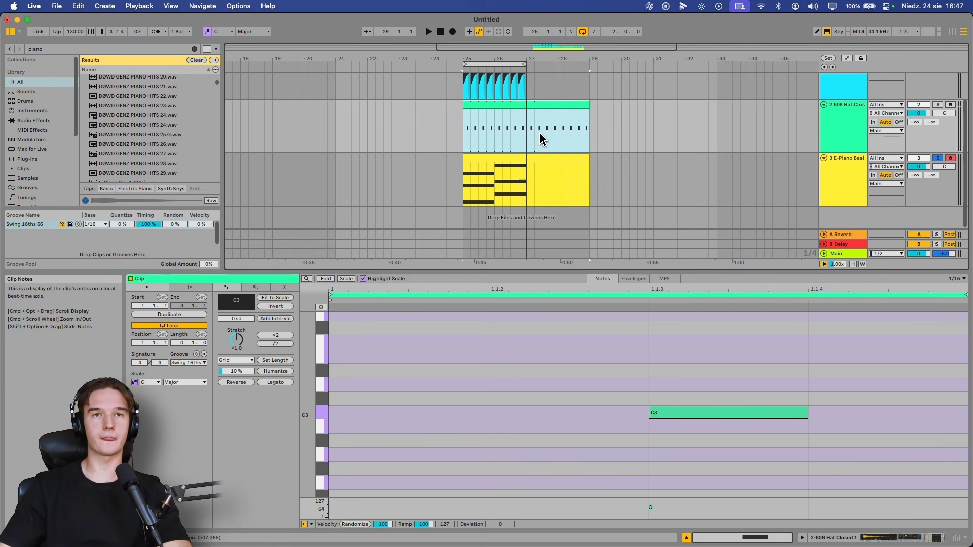
Try duplicating the kick clips between 25.1.1 and 27.1.1 into the following two bars, and undo it
{"action": "scroll", "coordinate": [486, 127], "scroll_direction": "up", "scroll_amount": 2}
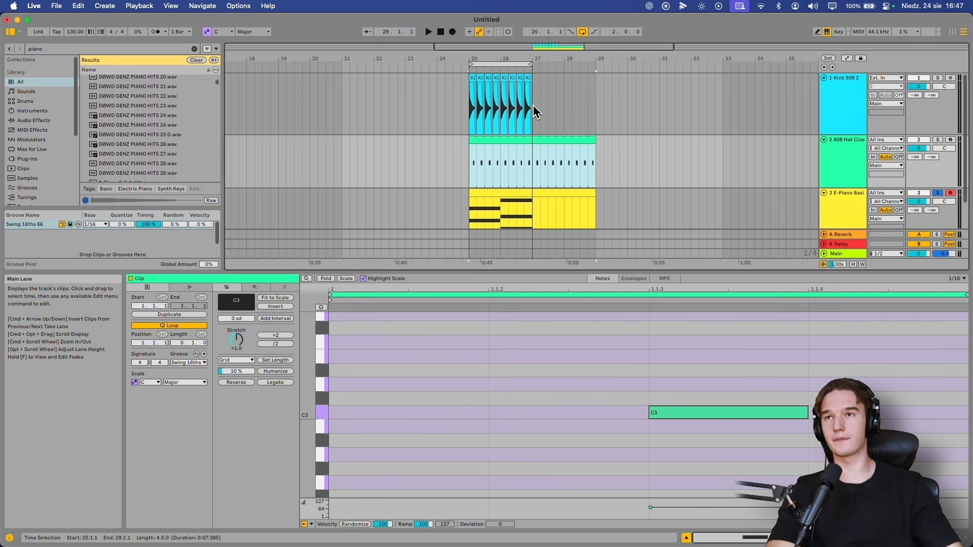
{"action": "left_click_drag", "start_coordinate": [533, 108], "coordinate": [470, 110]}
{"action": "key", "text": "ctrl+d"}
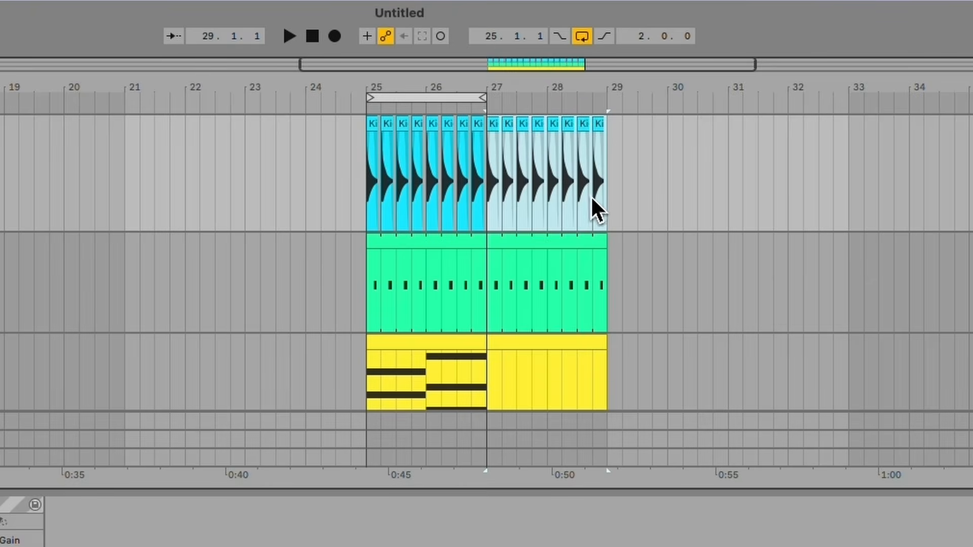
{"action": "key", "text": "ctrl+z"}
Try extending the last kick clip past 27.1.1, and undo it
{"action": "left_click", "coordinate": [492, 123]}
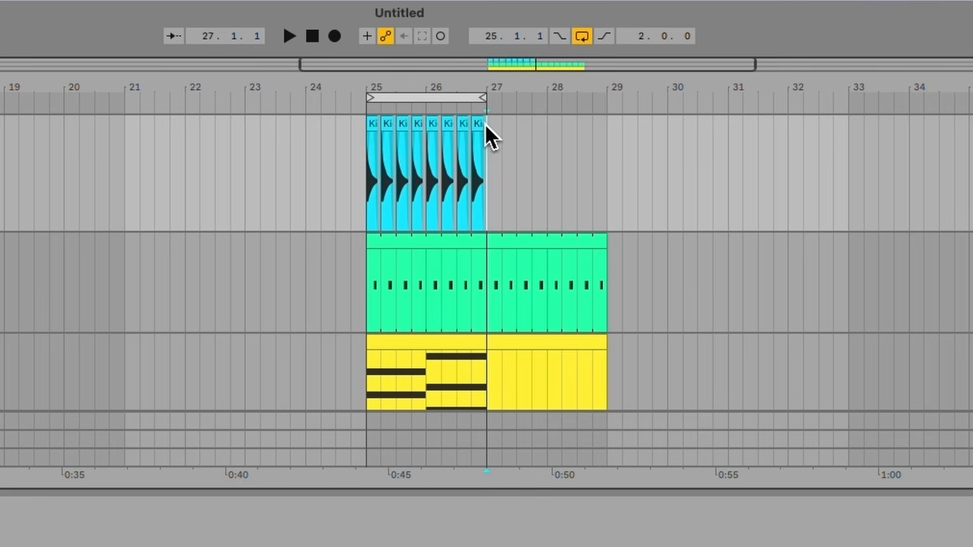
{"action": "key", "text": "plus"}
{"action": "left_click_drag", "start_coordinate": [481, 122], "coordinate": [817, 142]}
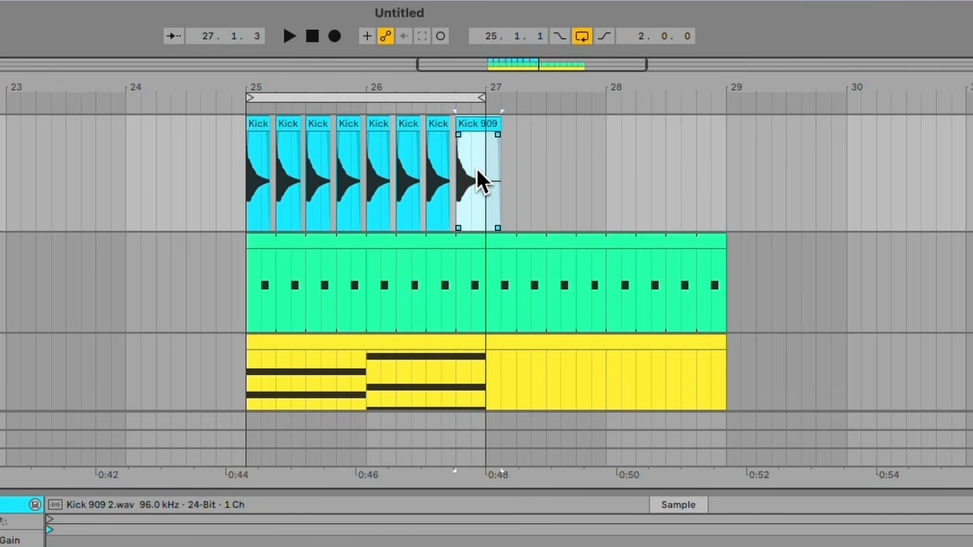
{"action": "key", "text": "ctrl+z"}
Consolidate the kick clips between 25.1.1 and 27.1.1 into a single audio clip and inspect its end
{"action": "left_click", "coordinate": [489, 192]}
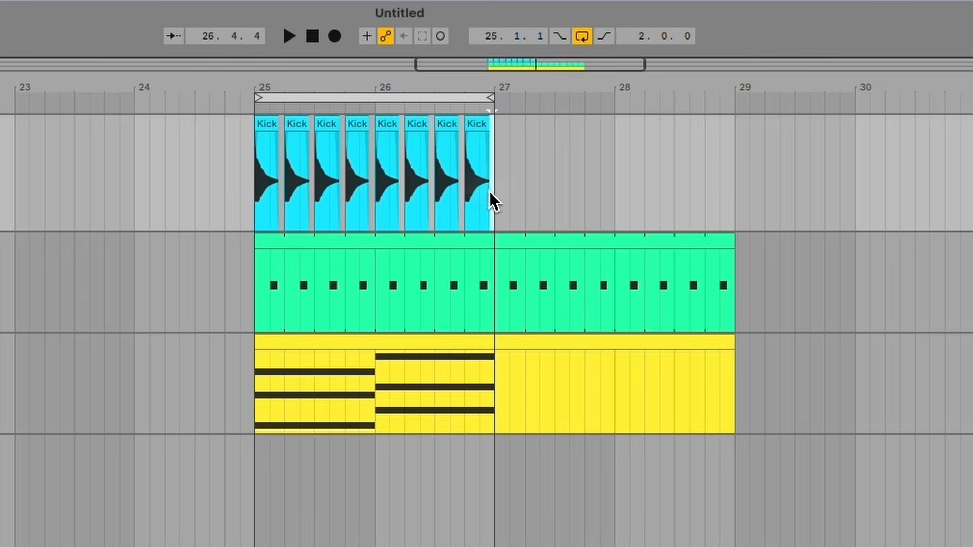
{"action": "left_click_drag", "start_coordinate": [489, 192], "coordinate": [249, 200]}
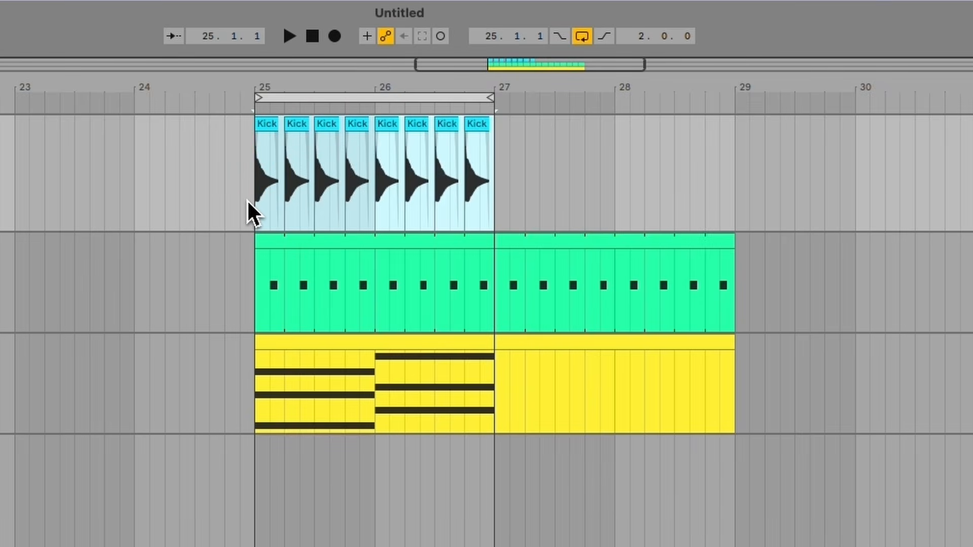
{"action": "key", "text": "ctrl+j"}
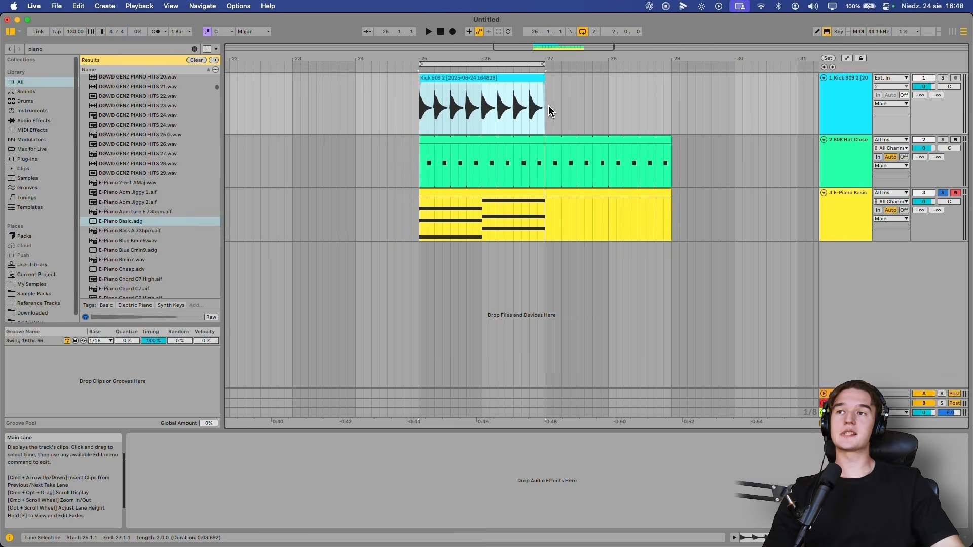
{"action": "mouse_move", "coordinate": [550, 111]}
{"action": "left_mouse_down"}
{"action": "mouse_move", "coordinate": [413, 113]}
{"action": "mouse_move", "coordinate": [543, 114]}
{"action": "left_mouse_up"}
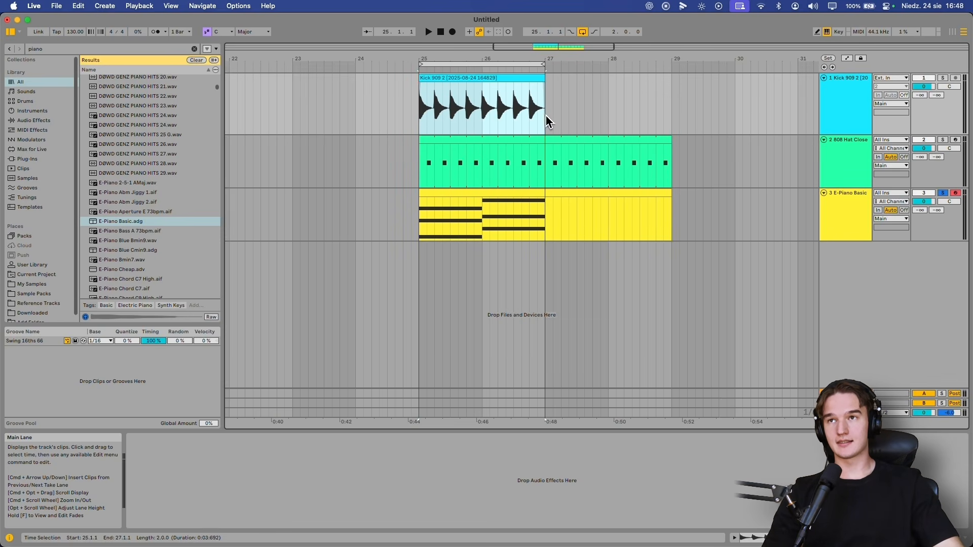
{"action": "scroll", "coordinate": [538, 111], "scroll_direction": "up", "scroll_amount": 6}
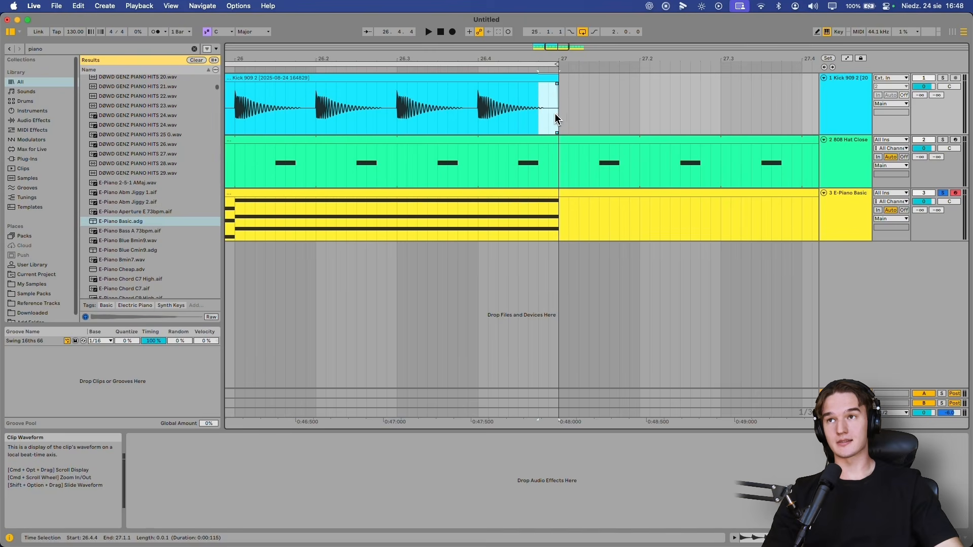
{"action": "left_click", "coordinate": [466, 120]}
{"action": "scroll", "coordinate": [468, 120], "scroll_direction": "down", "scroll_amount": 6}
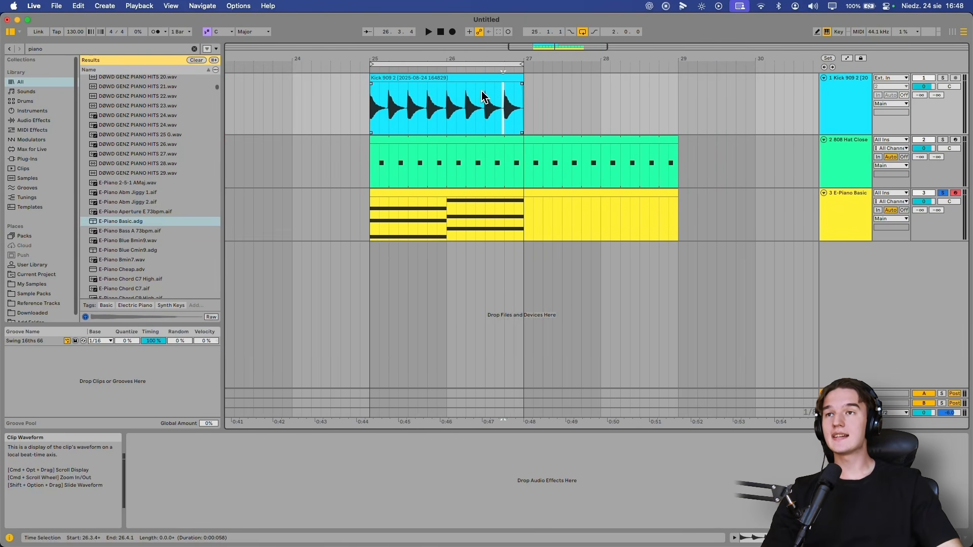
Turn on looping for the consolidated kick clip and extend it to 29.1.1
{"action": "left_click", "coordinate": [480, 87]}
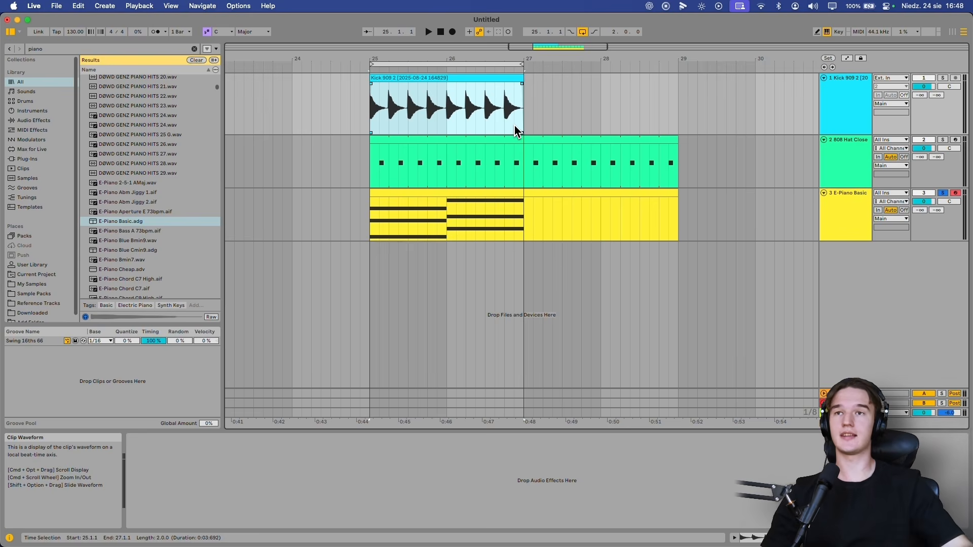
{"action": "key", "text": "shift+Tab"}
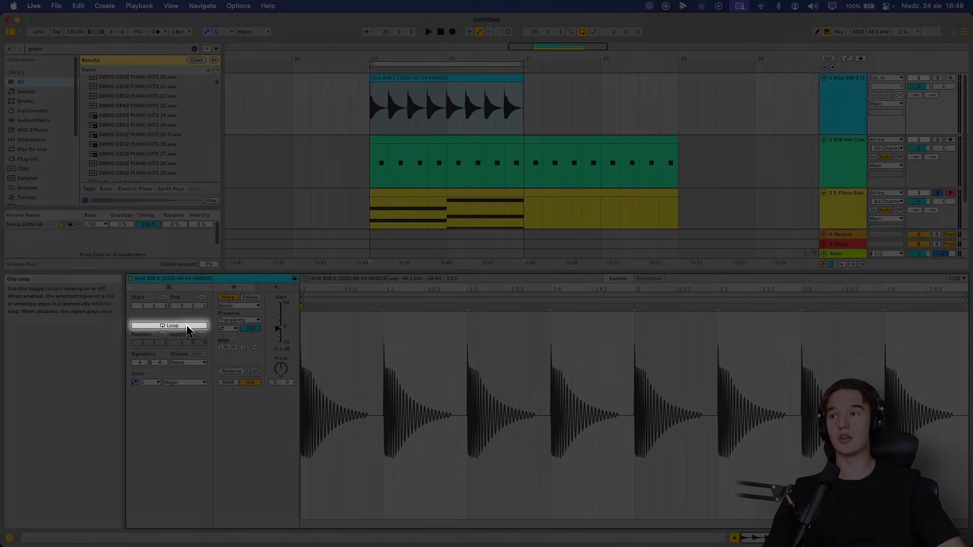
{"action": "left_click", "coordinate": [186, 326]}
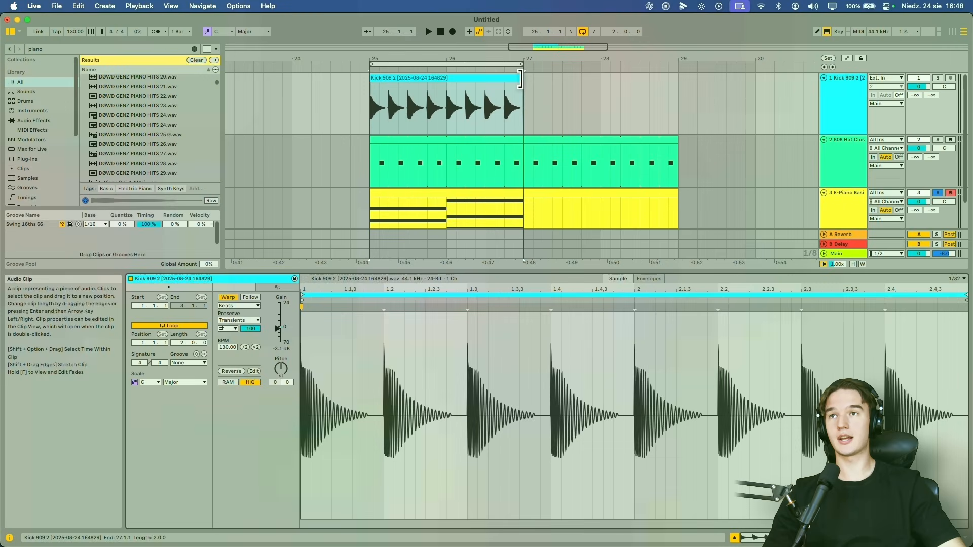
{"action": "left_click_drag", "start_coordinate": [520, 79], "coordinate": [678, 79]}
{"action": "left_click_drag", "start_coordinate": [622, 134], "coordinate": [621, 126]}
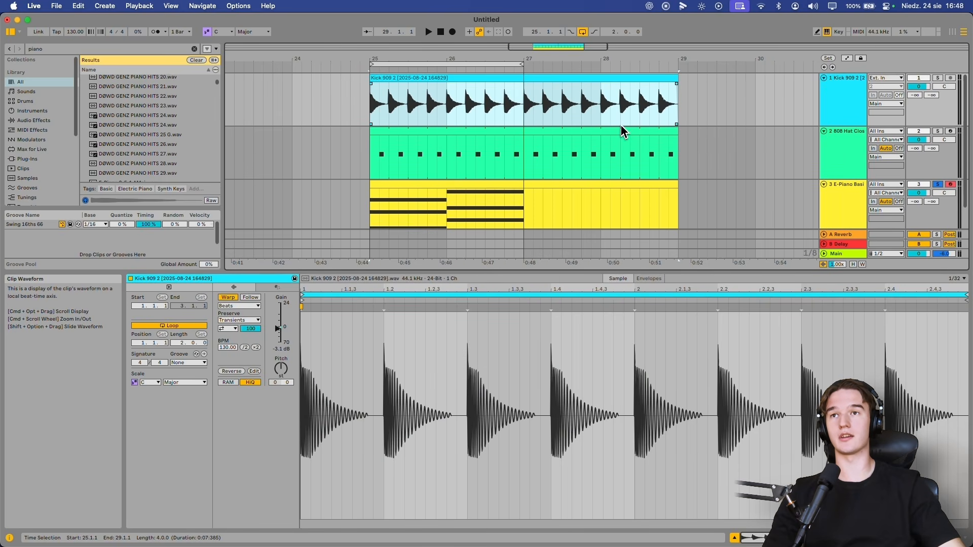
{"action": "key", "text": "minus"}
{"action": "scroll", "coordinate": [591, 113], "scroll_direction": "down", "scroll_amount": 1}
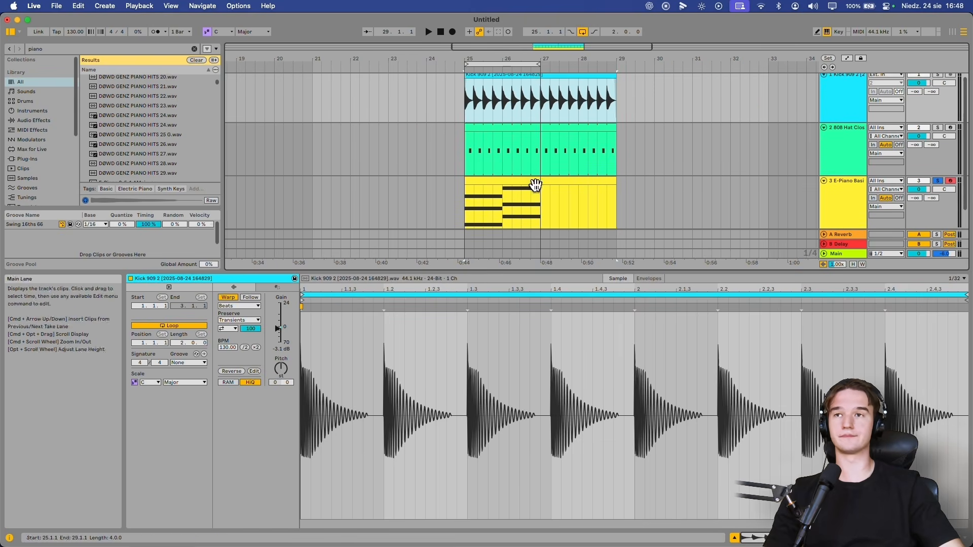
Extend the arrangement loop to end at 29.1.1, making it four bars long, and play it back
{"action": "left_click", "coordinate": [475, 202]}
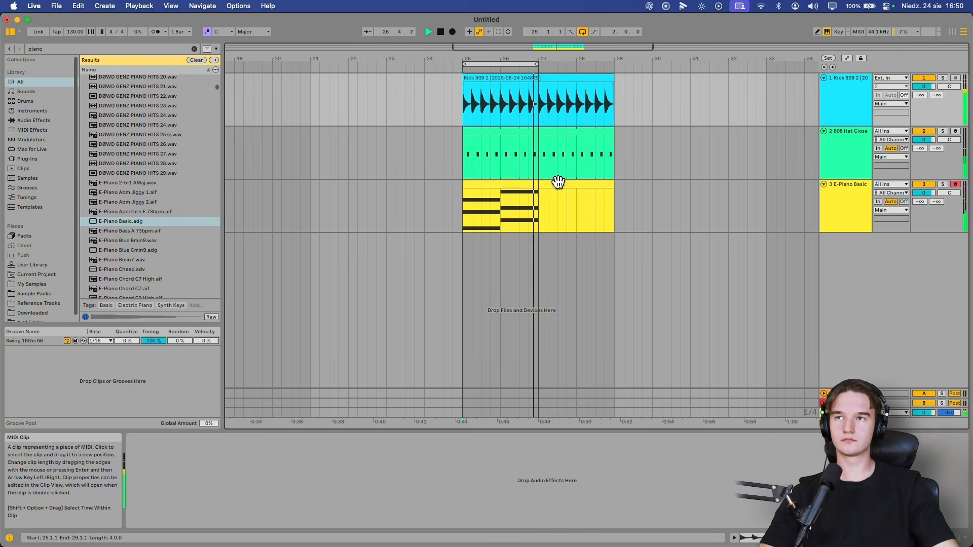
{"action": "key", "text": "space"}
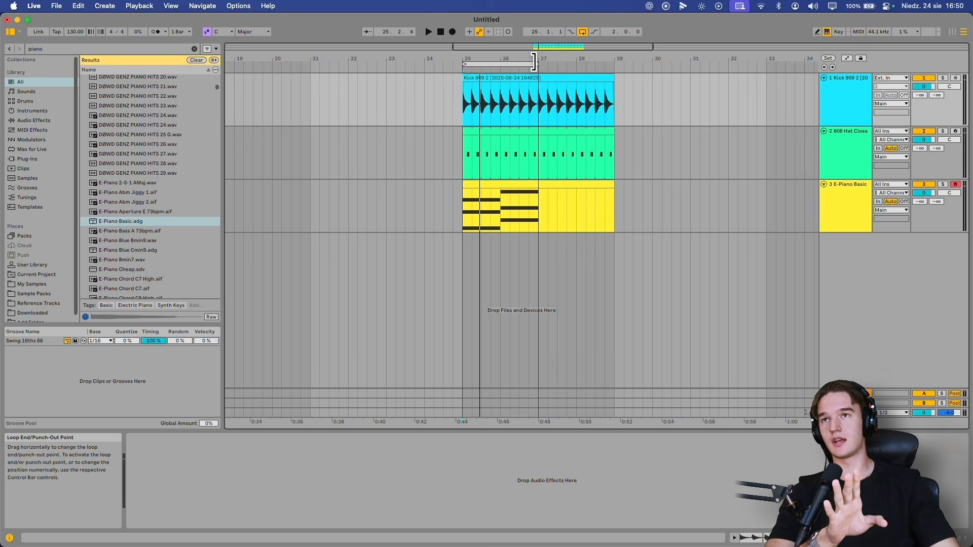
{"action": "left_click_drag", "start_coordinate": [534, 64], "coordinate": [610, 69]}
{"action": "left_click_drag", "start_coordinate": [459, 107], "coordinate": [610, 210]}
{"action": "left_click", "coordinate": [608, 211]}
{"action": "key", "text": "space"}
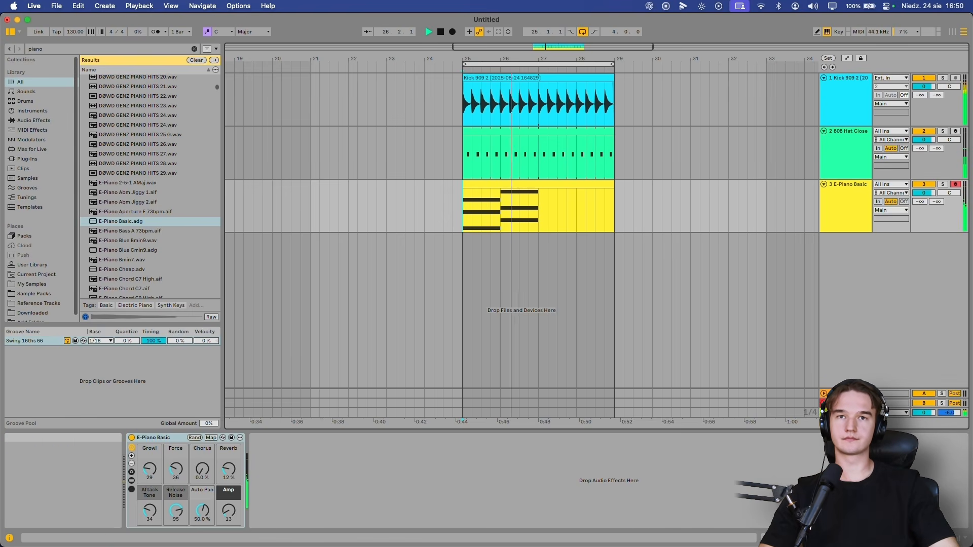
Open the E-Piano clip's notes and add a one-bar F3 note at the start of bar 3
{"action": "left_click", "coordinate": [539, 212]}
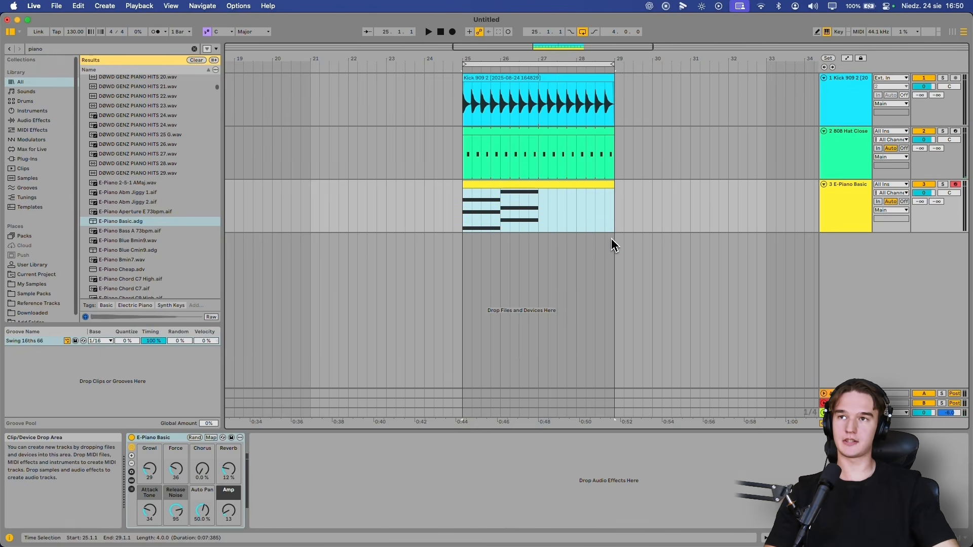
{"action": "key", "text": "shift+Tab"}
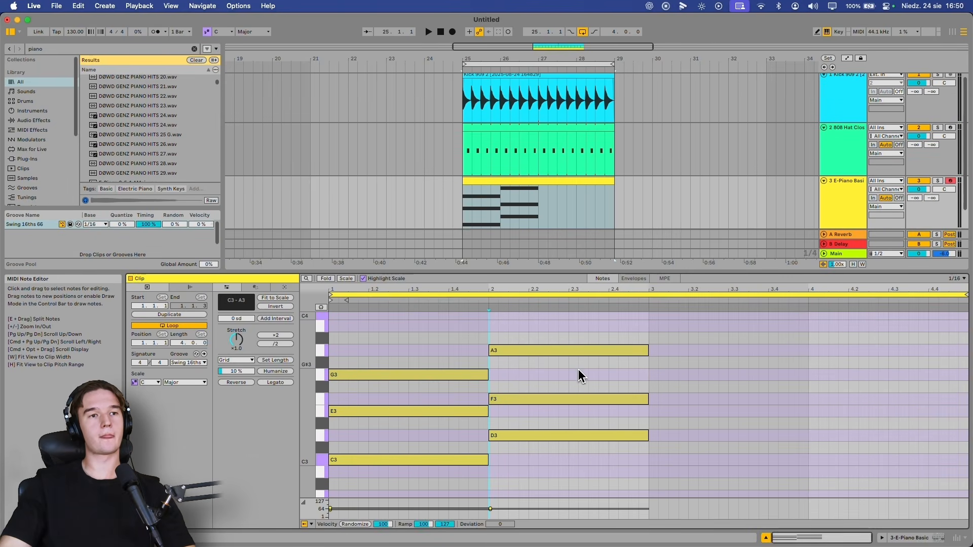
{"action": "scroll", "coordinate": [658, 388], "scroll_direction": "down", "scroll_amount": 2}
{"action": "scroll", "coordinate": [652, 381], "scroll_direction": "up", "scroll_amount": 1}
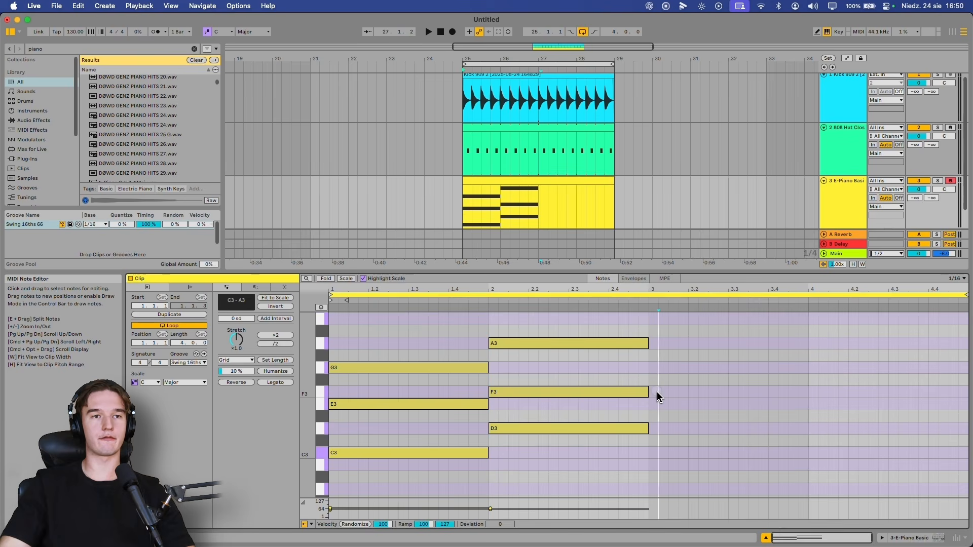
{"action": "double_click", "coordinate": [657, 391]}
{"action": "left_click_drag", "start_coordinate": [658, 391], "coordinate": [806, 392]}
{"action": "scroll", "coordinate": [702, 386], "scroll_direction": "up", "scroll_amount": 1}
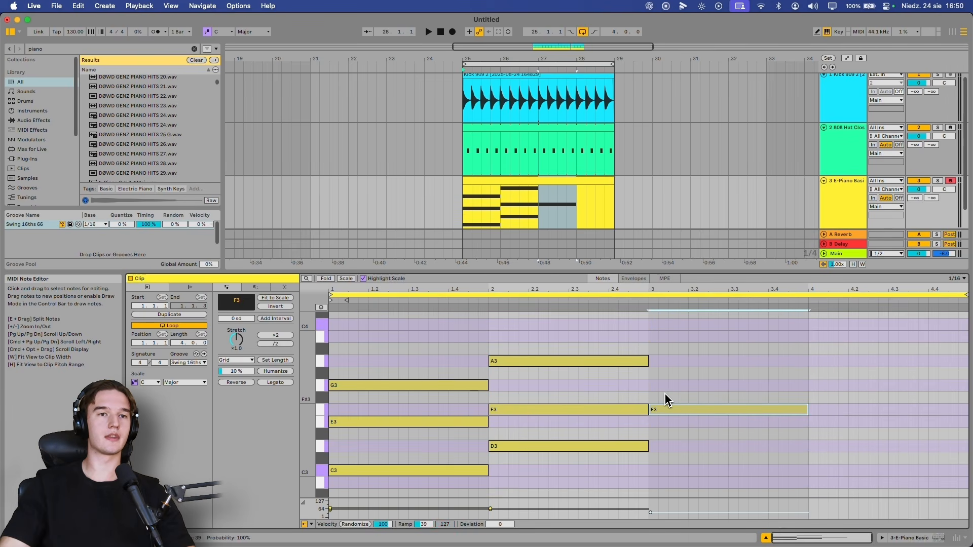
Complete the bar 3 chord with one-bar A3 and C4 notes above the F3
{"action": "left_click", "coordinate": [650, 388]}
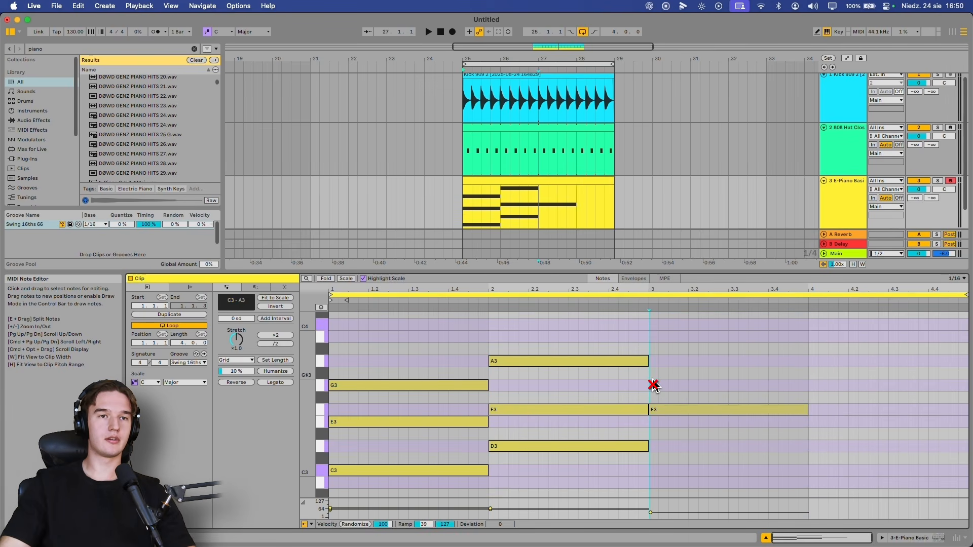
{"action": "double_click", "coordinate": [653, 361]}
{"action": "left_click_drag", "start_coordinate": [656, 361], "coordinate": [814, 369]}
{"action": "left_click", "coordinate": [652, 338]}
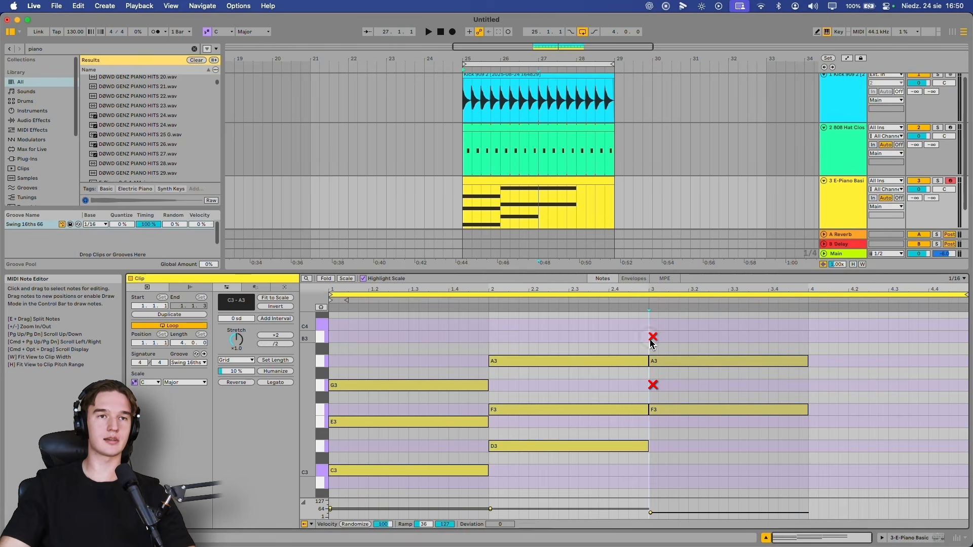
{"action": "double_click", "coordinate": [653, 325]}
{"action": "left_click_drag", "start_coordinate": [657, 325], "coordinate": [807, 323]}
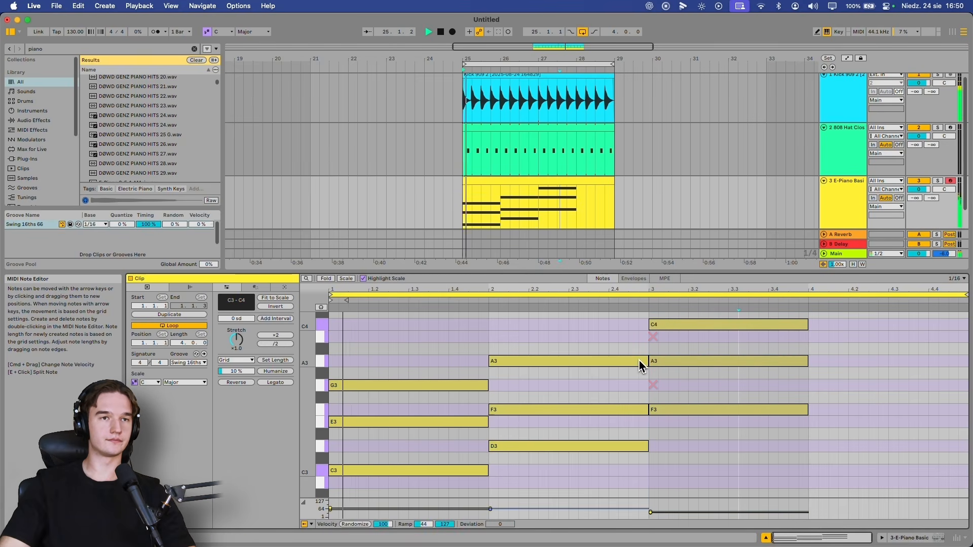
Play back the beat to hear the E-Piano progression with the new third chord, and stop playback
{"action": "key", "text": "space"}
{"action": "left_click", "coordinate": [646, 338]}
{"action": "left_click_drag", "start_coordinate": [750, 379], "coordinate": [749, 372]}
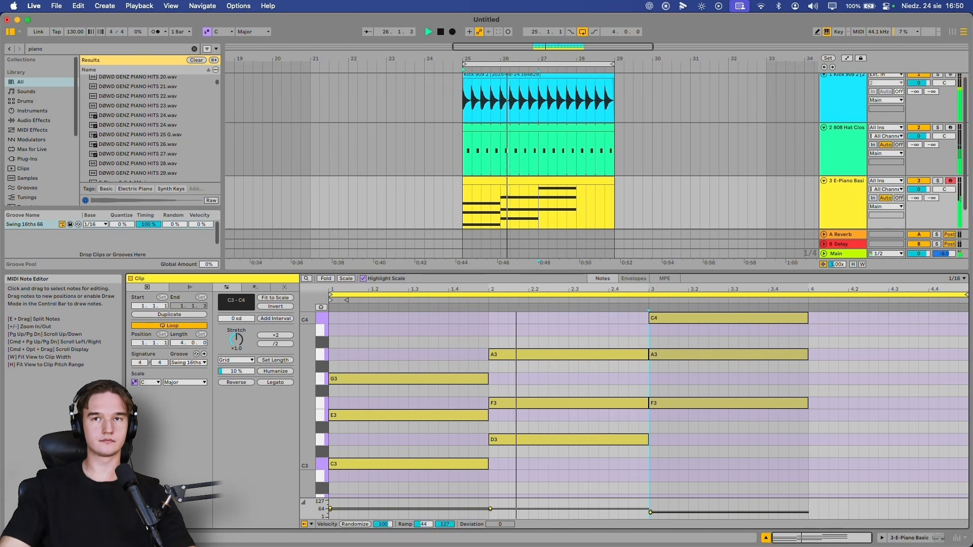
{"action": "mouse_move", "coordinate": [849, 372]}
{"action": "left_mouse_down"}
{"action": "mouse_move", "coordinate": [849, 349]}
{"action": "mouse_move", "coordinate": [849, 364]}
{"action": "left_mouse_up"}
{"action": "key", "text": "space"}
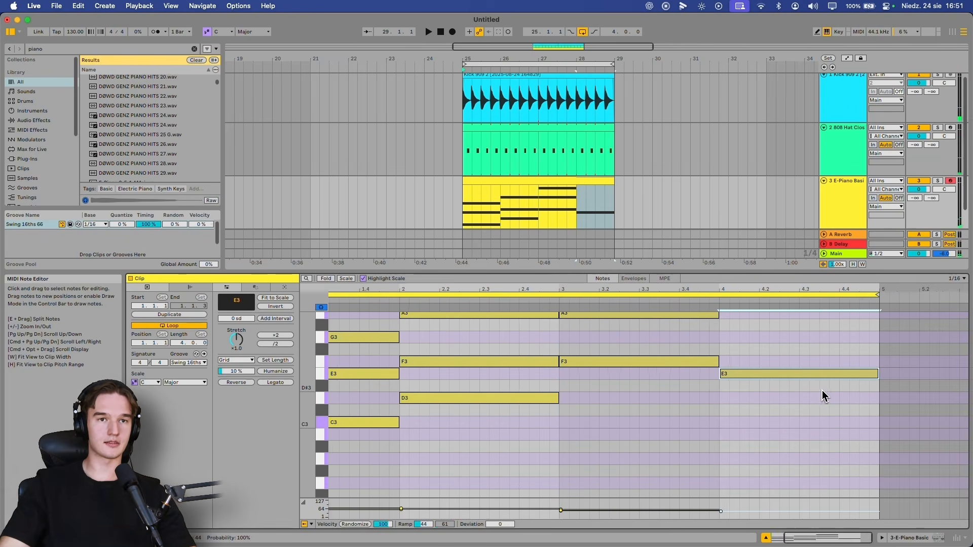
Build the bar 4 chord in the E-Piano clip from one-bar E3, G3 and B3 notes
{"action": "scroll", "coordinate": [821, 390], "scroll_direction": "down", "scroll_amount": 2}
{"action": "left_click_drag", "start_coordinate": [805, 389], "coordinate": [800, 404]}
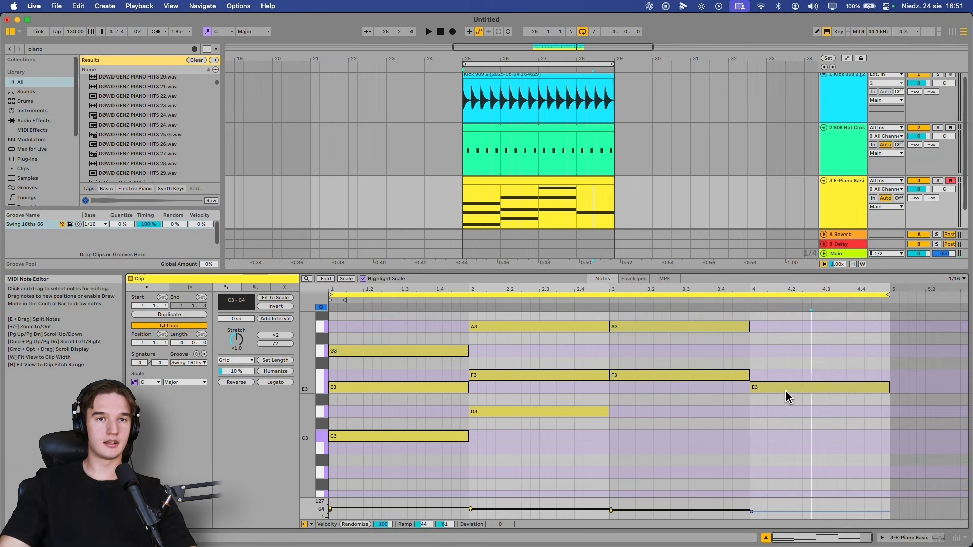
{"action": "left_click", "coordinate": [785, 391]}
{"action": "left_click", "coordinate": [754, 355]}
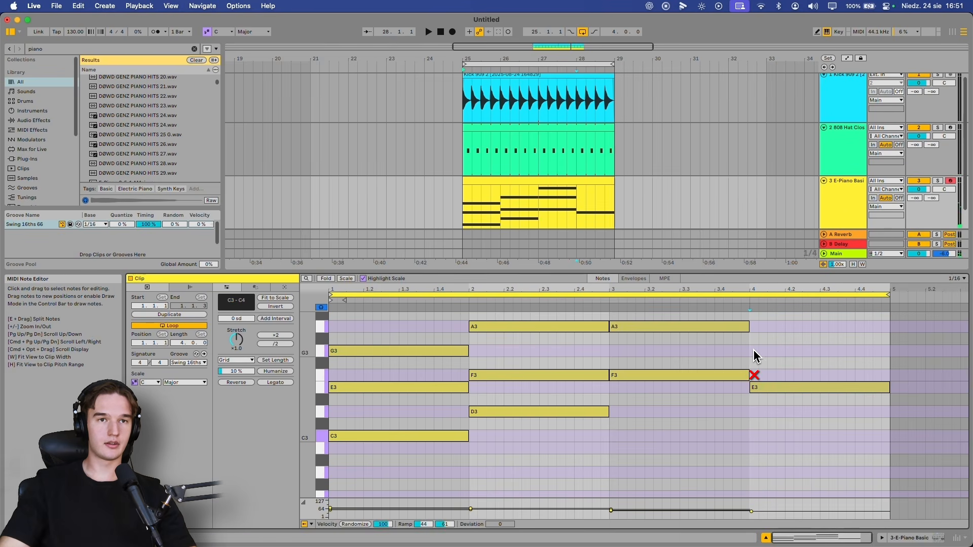
{"action": "left_click_drag", "start_coordinate": [754, 351], "coordinate": [882, 345]}
{"action": "left_click", "coordinate": [768, 327]}
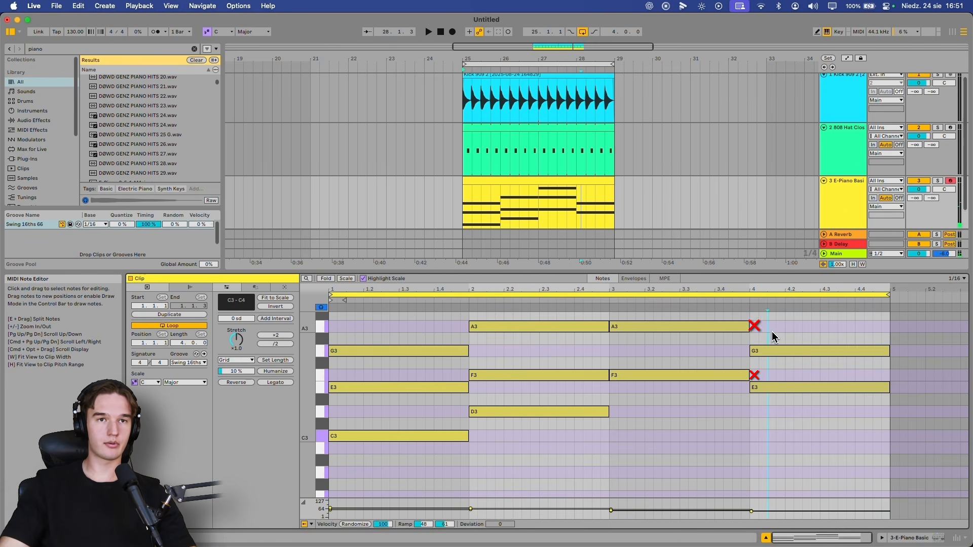
{"action": "scroll", "coordinate": [769, 355], "scroll_direction": "up", "scroll_amount": 4}
{"action": "left_click_drag", "start_coordinate": [754, 358], "coordinate": [888, 358]}
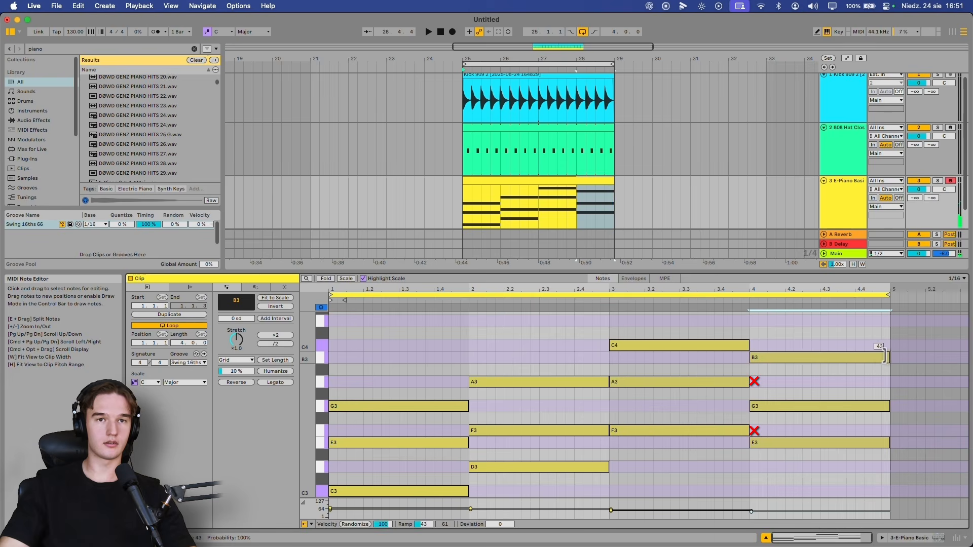
{"action": "scroll", "coordinate": [849, 365], "scroll_direction": "down", "scroll_amount": 2}
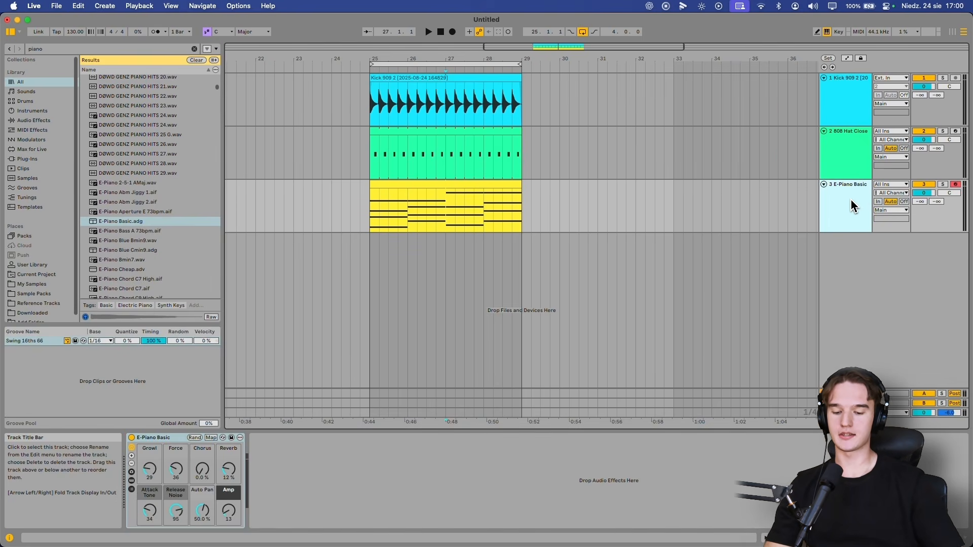
Add a new MIDI track below the E-Piano track and load the Wavetable instrument onto it
{"action": "key", "text": "ctrl+shift+t"}
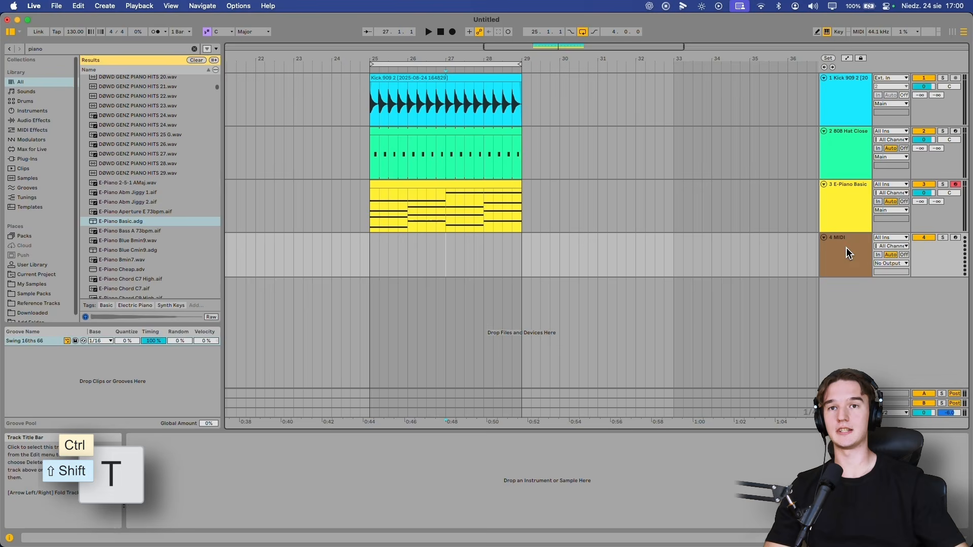
{"action": "left_click", "coordinate": [193, 48]}
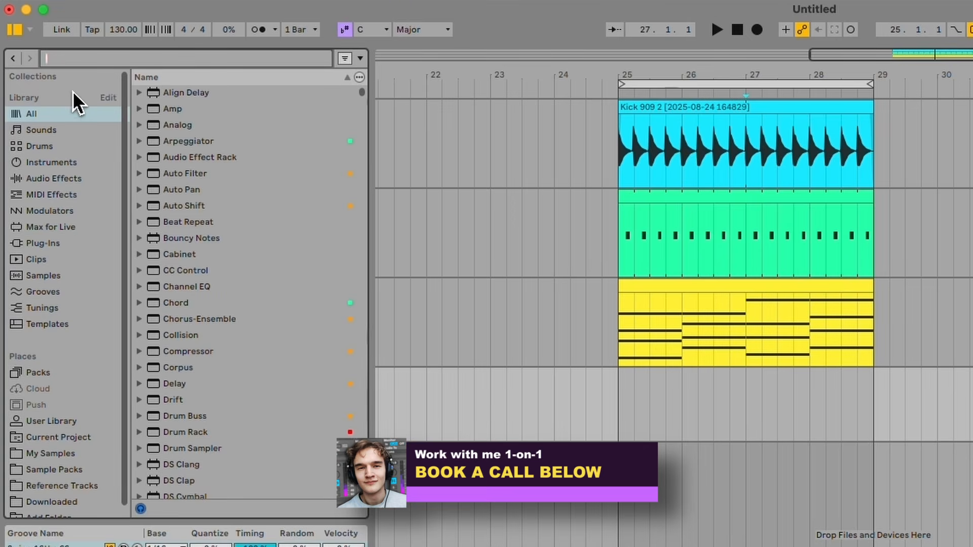
{"action": "left_click", "coordinate": [69, 162]}
{"action": "scroll", "coordinate": [204, 218], "scroll_direction": "down", "scroll_amount": 2}
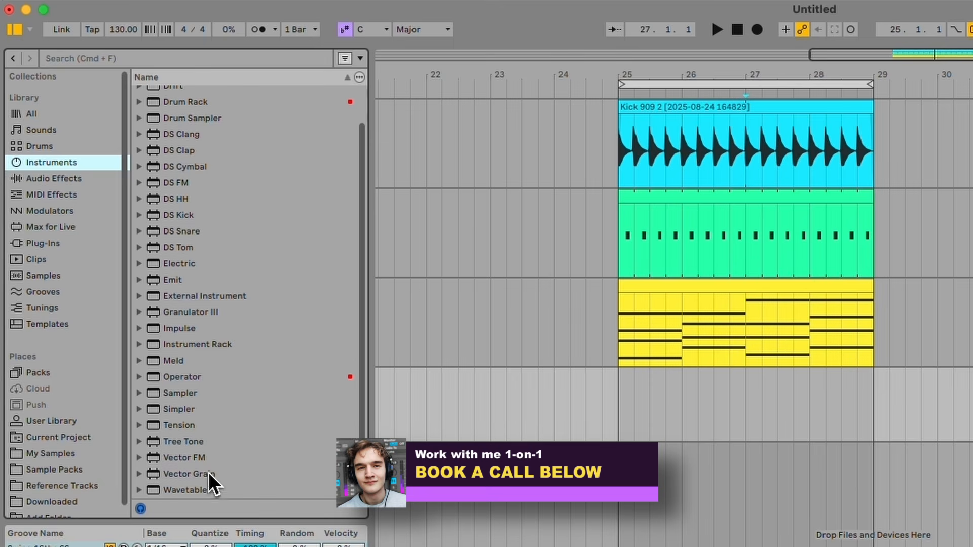
{"action": "left_click", "coordinate": [184, 490]}
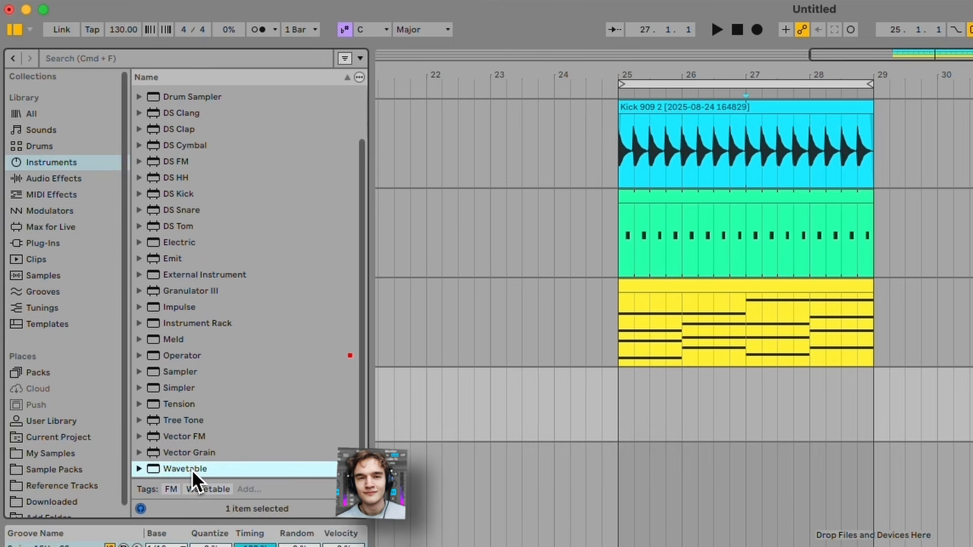
{"action": "double_click", "coordinate": [191, 470]}
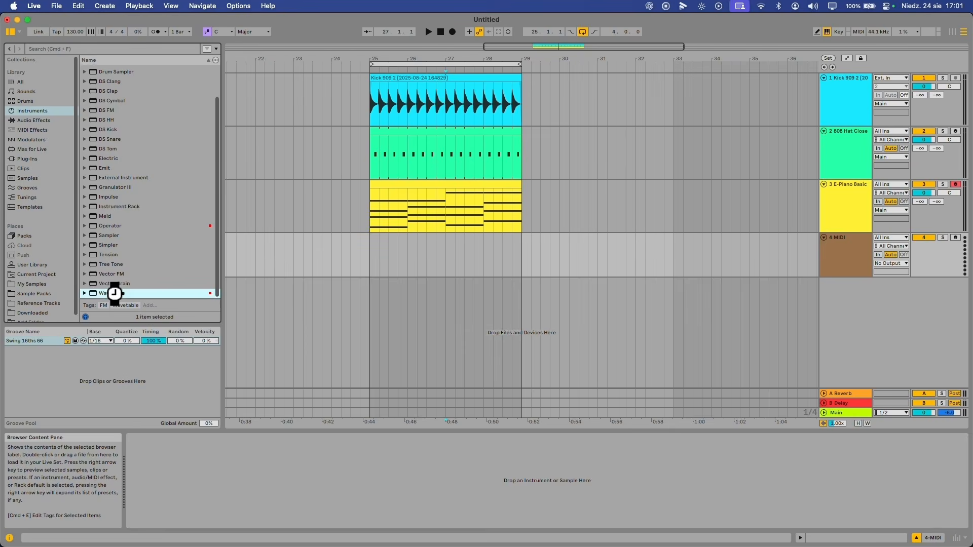
{"action": "left_click", "coordinate": [852, 252]}
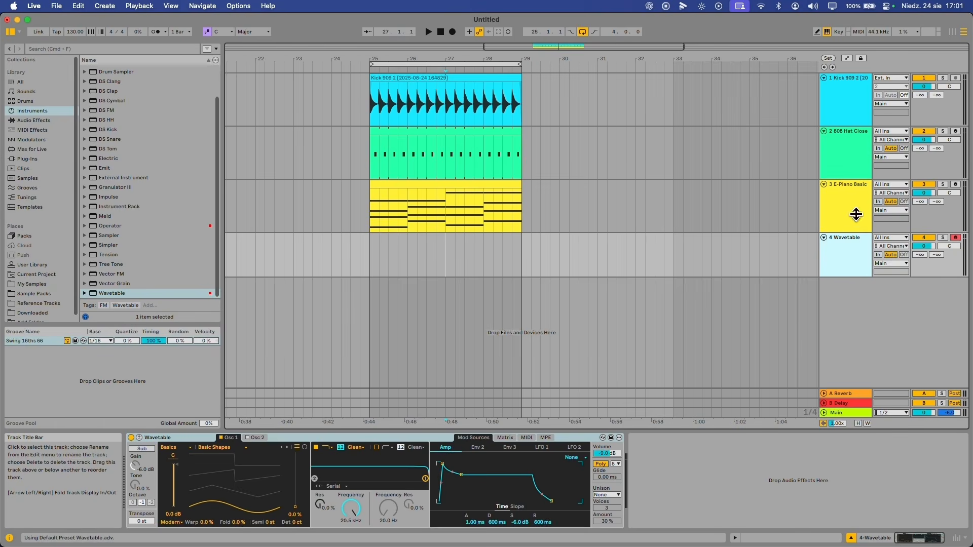
{"action": "left_click", "coordinate": [293, 451]}
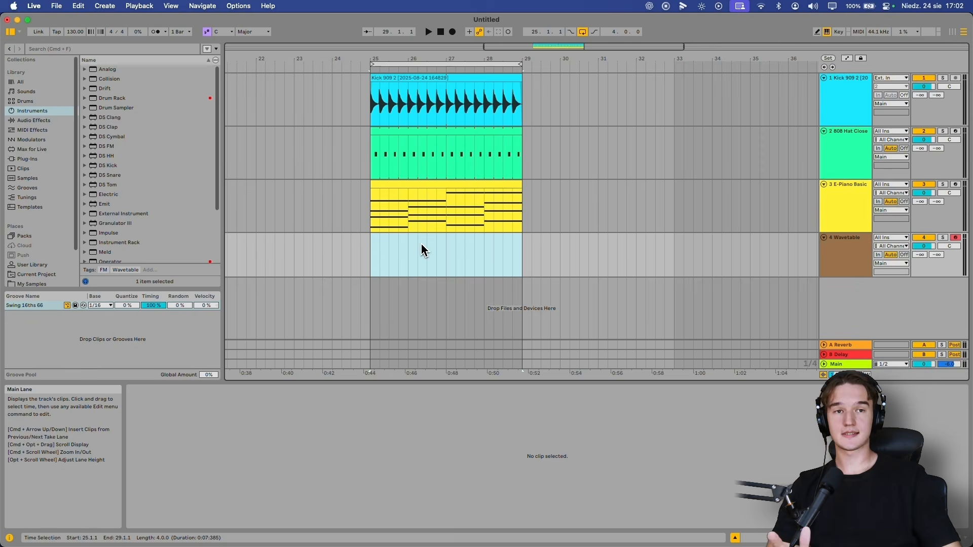
{"action": "double_click", "coordinate": [375, 253]}
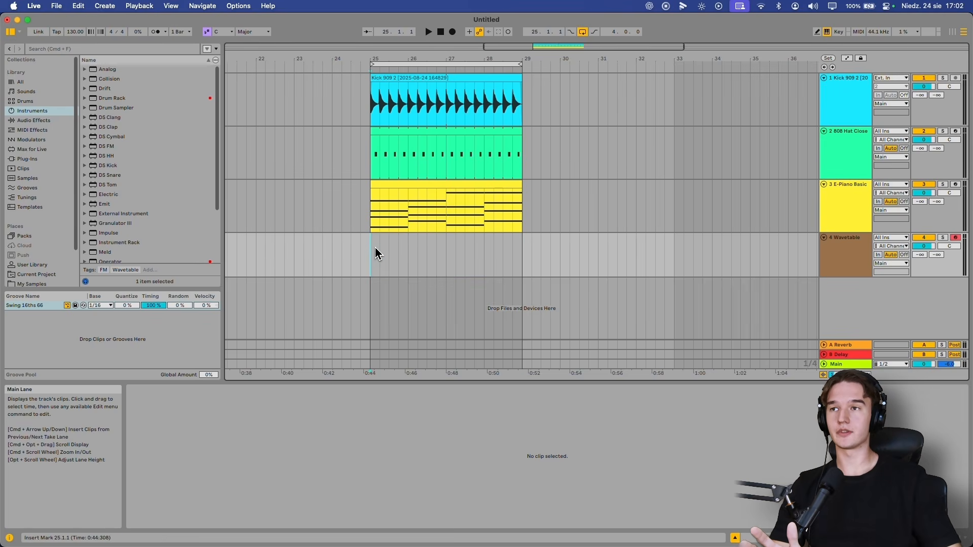
{"action": "left_click_drag", "start_coordinate": [390, 234], "coordinate": [524, 234]}
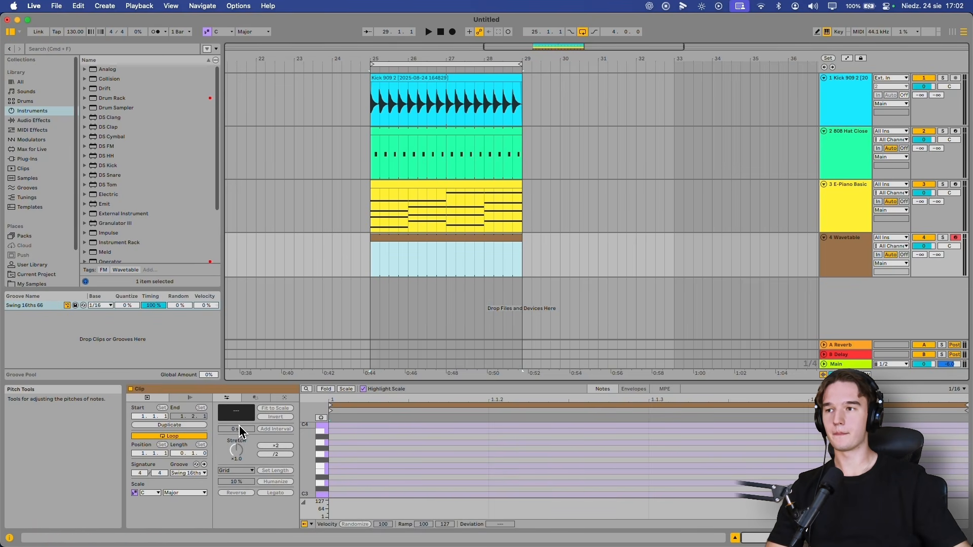
{"action": "key", "text": "Delete"}
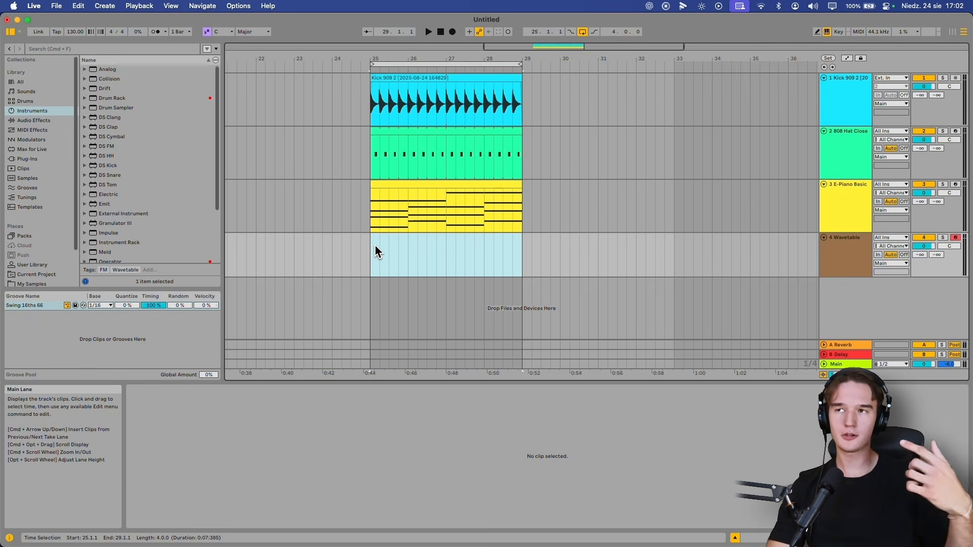
Insert an empty four-bar MIDI clip on the Wavetable track from bar 25 to bar 29 and enlarge the clip view
{"action": "left_click", "coordinate": [373, 253]}
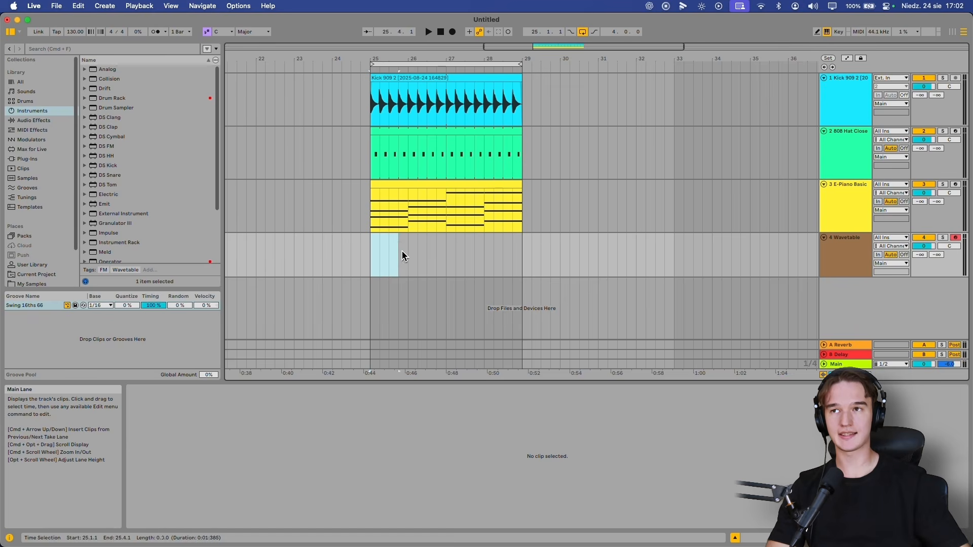
{"action": "left_click_drag", "start_coordinate": [403, 256], "coordinate": [505, 260]}
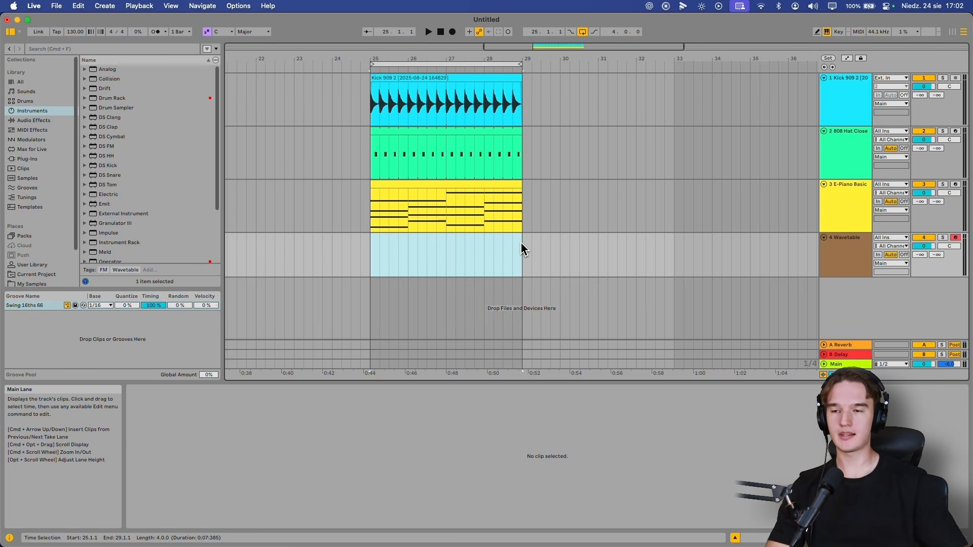
{"action": "key", "text": "ctrl+shift+m"}
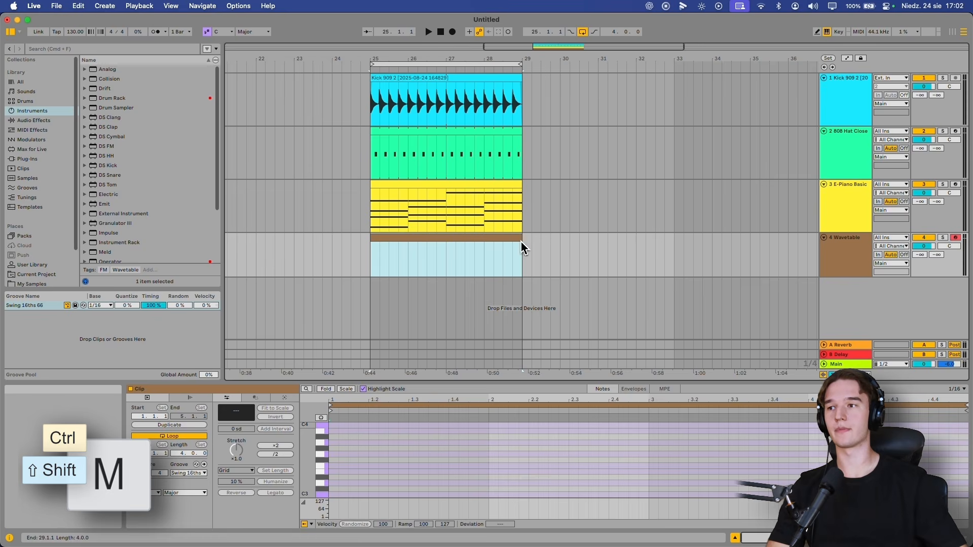
{"action": "left_click_drag", "start_coordinate": [426, 383], "coordinate": [438, 343]}
{"action": "left_click", "coordinate": [182, 415]}
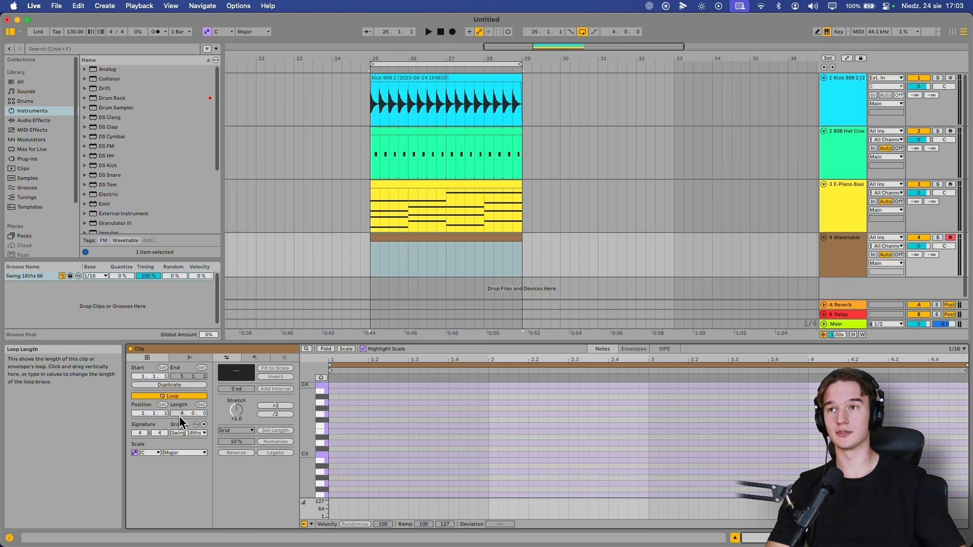
Open the Wavetable clip's note editor and review the chord notes in the E-Piano clip for reference
{"action": "left_click", "coordinate": [439, 256]}
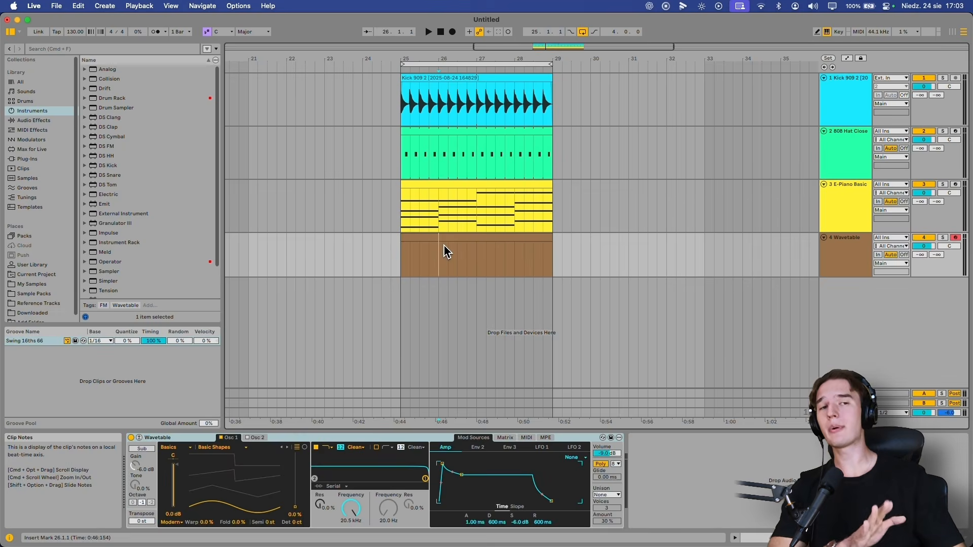
{"action": "double_click", "coordinate": [444, 251]}
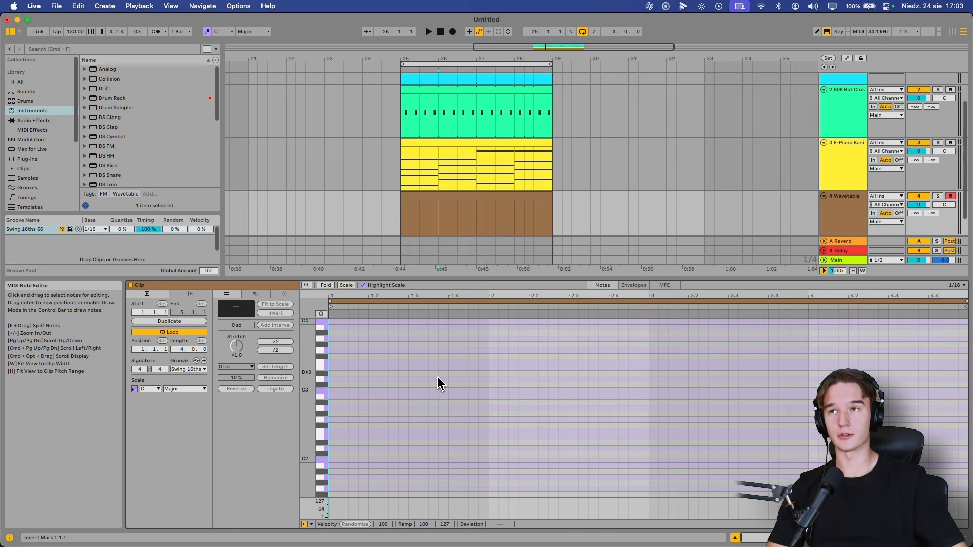
{"action": "left_click", "coordinate": [448, 148]}
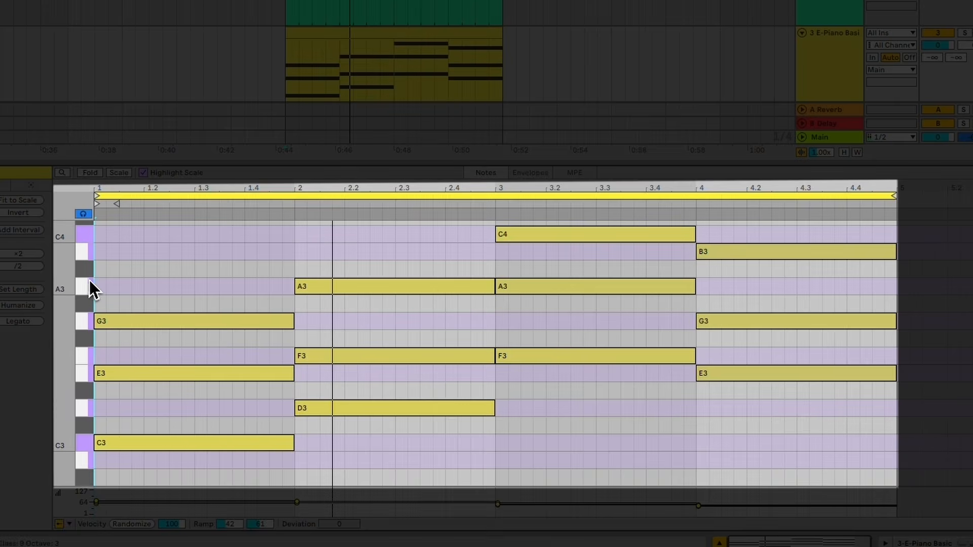
{"action": "key", "text": "space"}
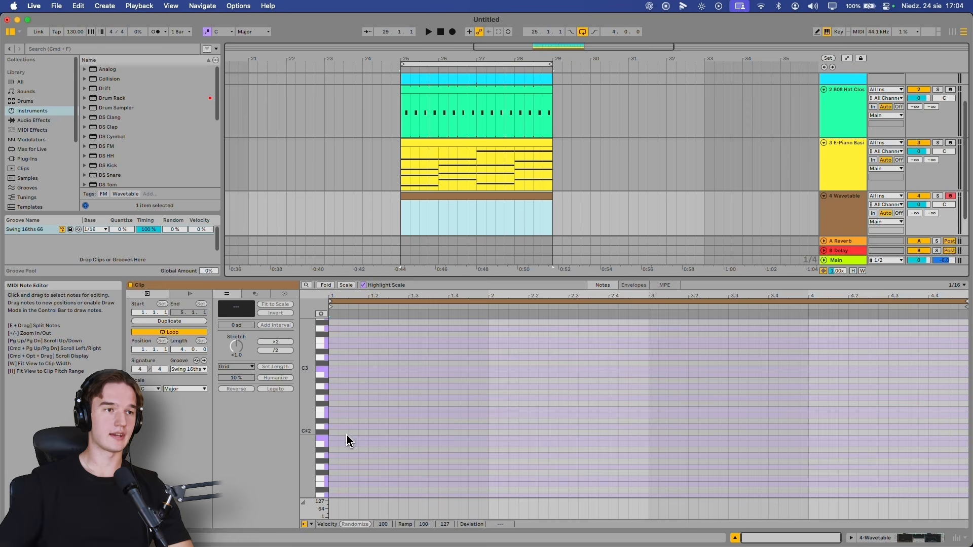
Turn on note preview and add one-bar bass notes C2, D2, F2 and E2 across the four bars of the Wavetable clip
{"action": "scroll", "coordinate": [346, 434], "scroll_direction": "up", "scroll_amount": 3}
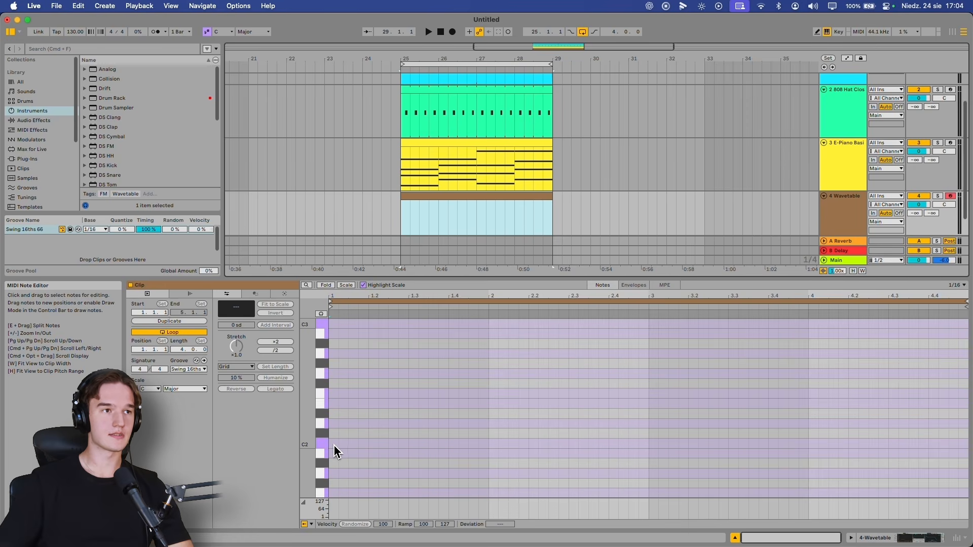
{"action": "left_click", "coordinate": [322, 313]}
{"action": "left_click", "coordinate": [335, 443]}
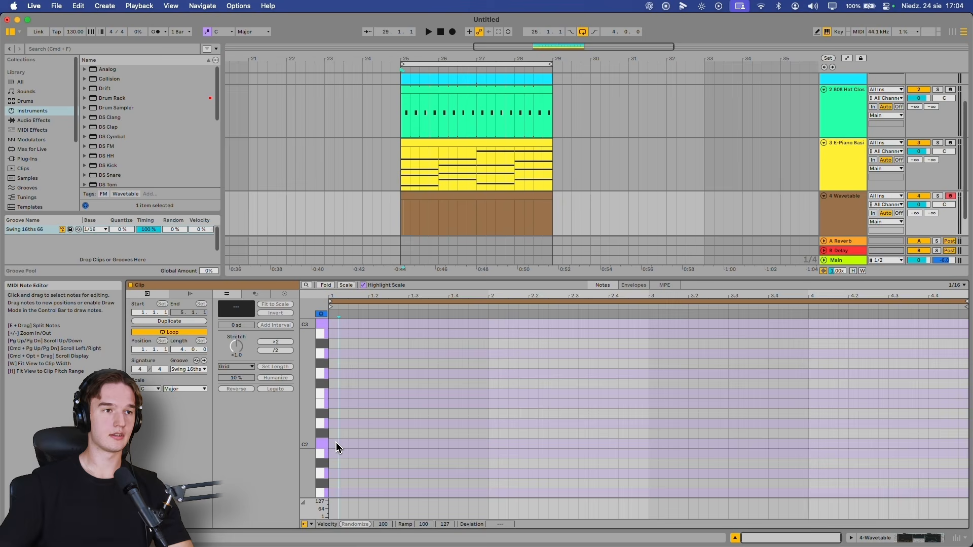
{"action": "mouse_move", "coordinate": [335, 443]}
{"action": "left_mouse_down"}
{"action": "mouse_move", "coordinate": [663, 424]}
{"action": "mouse_move", "coordinate": [648, 425]}
{"action": "mouse_move", "coordinate": [750, 393]}
{"action": "mouse_move", "coordinate": [967, 396]}
{"action": "mouse_move", "coordinate": [908, 404]}
{"action": "left_mouse_up"}
{"action": "scroll", "coordinate": [812, 385], "scroll_direction": "down", "scroll_amount": 1}
{"action": "left_click_drag", "start_coordinate": [593, 381], "coordinate": [656, 328]}
{"action": "scroll", "coordinate": [583, 357], "scroll_direction": "up", "scroll_amount": 2}
Play the loop and transpose all the bass notes in the Wavetable clip down one octave
{"action": "key", "text": "space"}
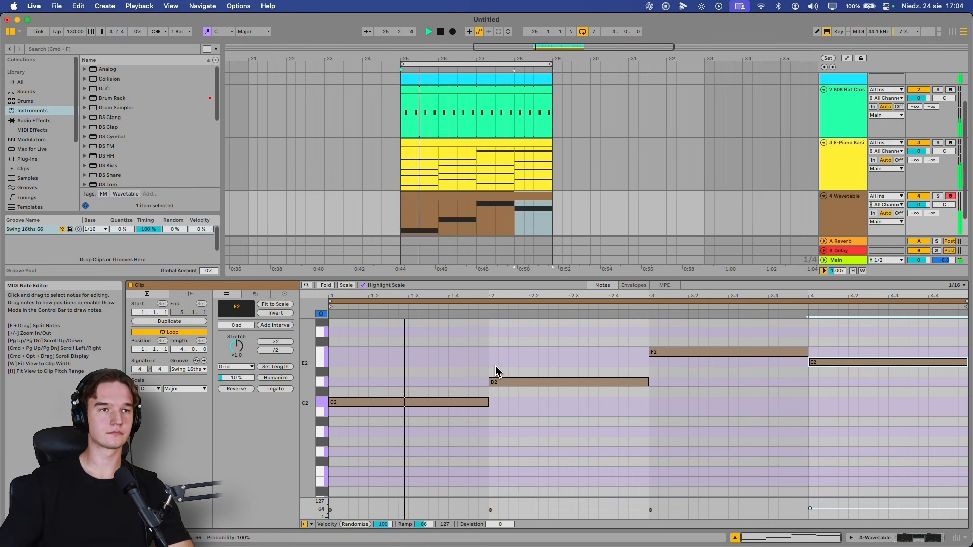
{"action": "key", "text": "super+a"}
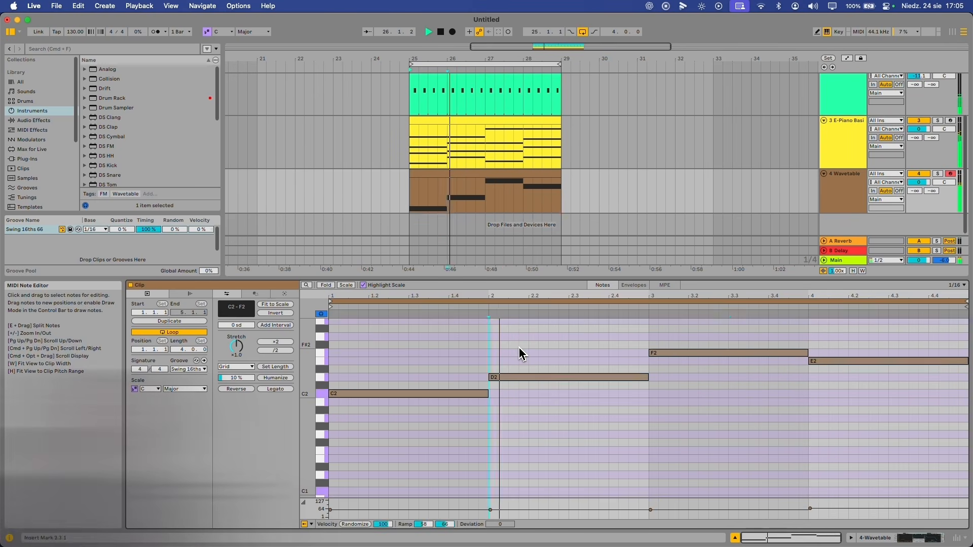
{"action": "scroll", "coordinate": [524, 356], "scroll_direction": "down", "scroll_amount": 2}
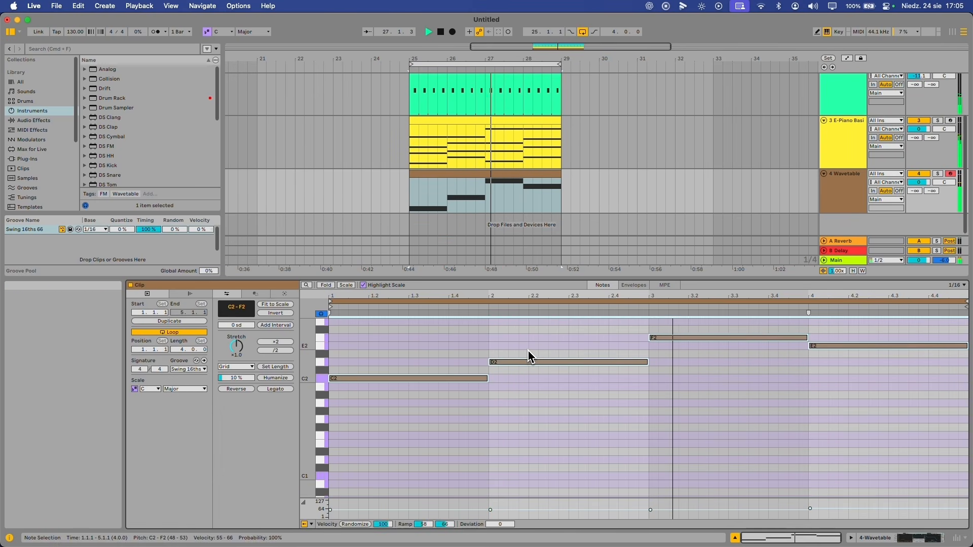
{"action": "key", "text": "shift"}
{"action": "key", "text": "shift+Down"}
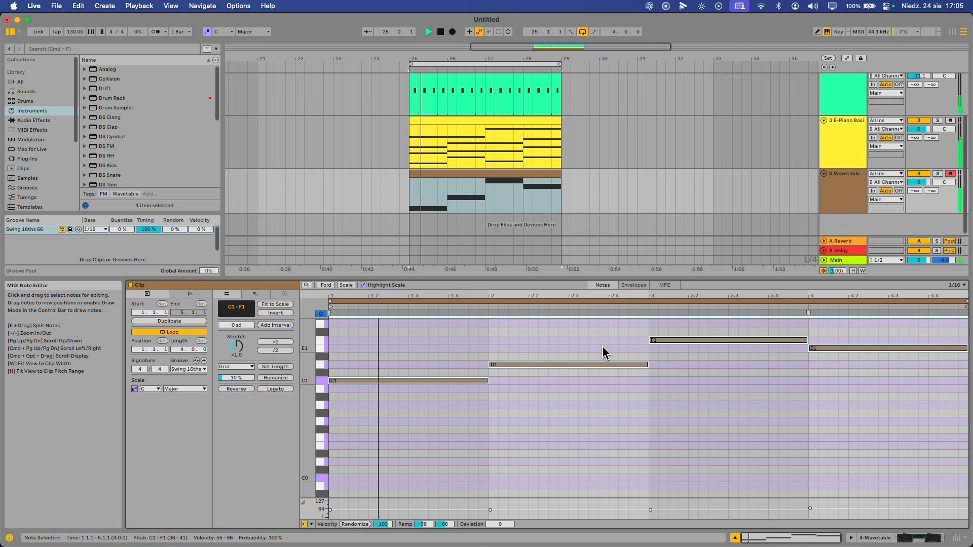
Deselect the bass notes and lower the Wavetable track's volume to about -4 dB
{"action": "left_click", "coordinate": [486, 355]}
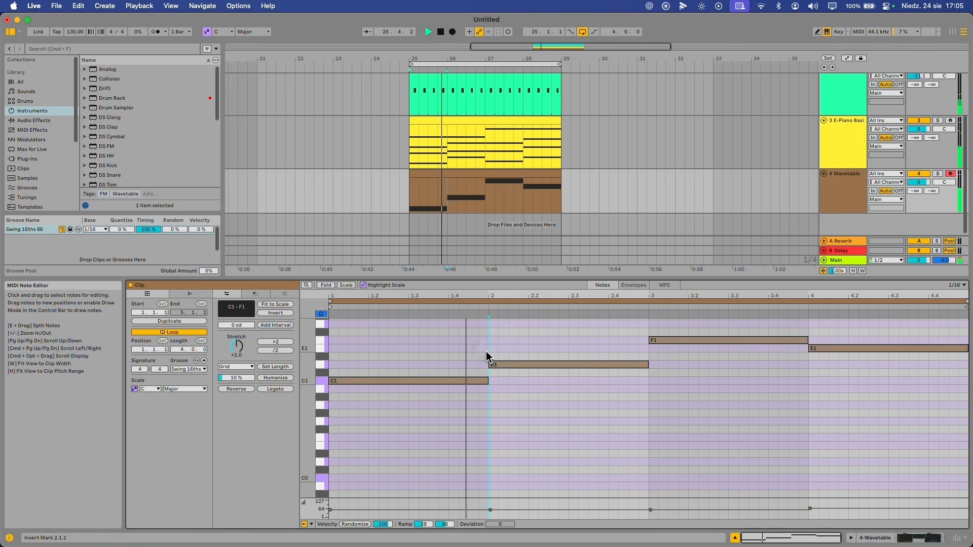
{"action": "left_click", "coordinate": [649, 392]}
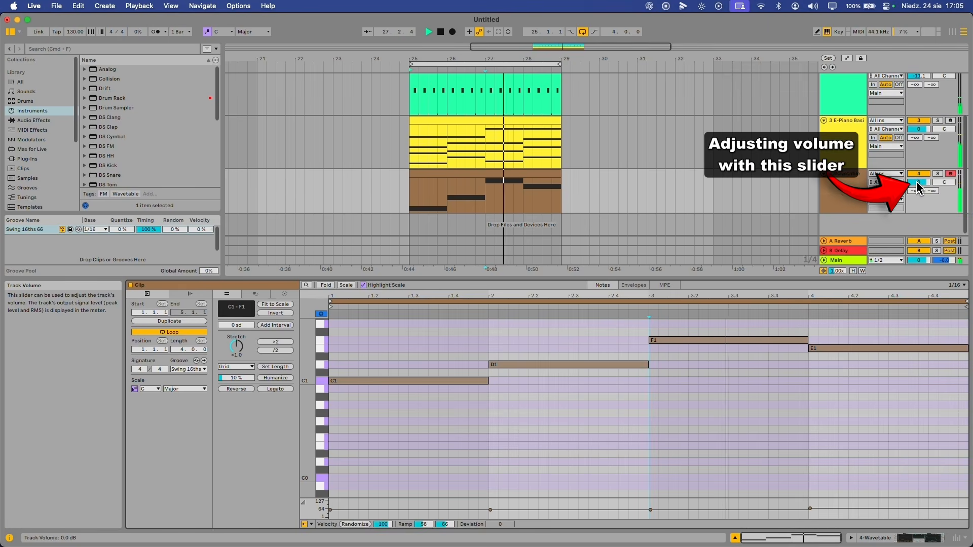
{"action": "left_click_drag", "start_coordinate": [925, 182], "coordinate": [926, 183]}
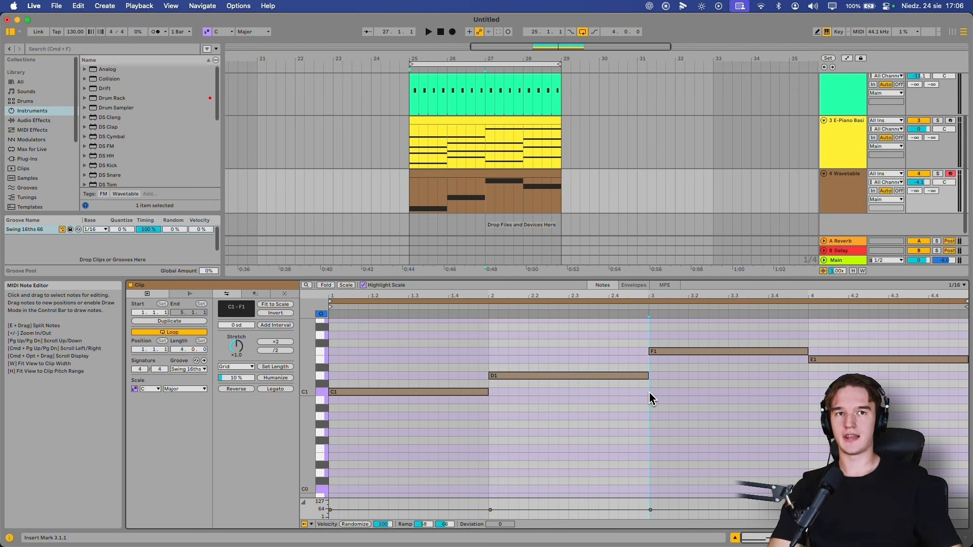
Show the Wavetable device and sweep Osc 1's wavetable position up to 100%, then back to the saw shape at about 67%
{"action": "key", "text": "shift+Tab"}
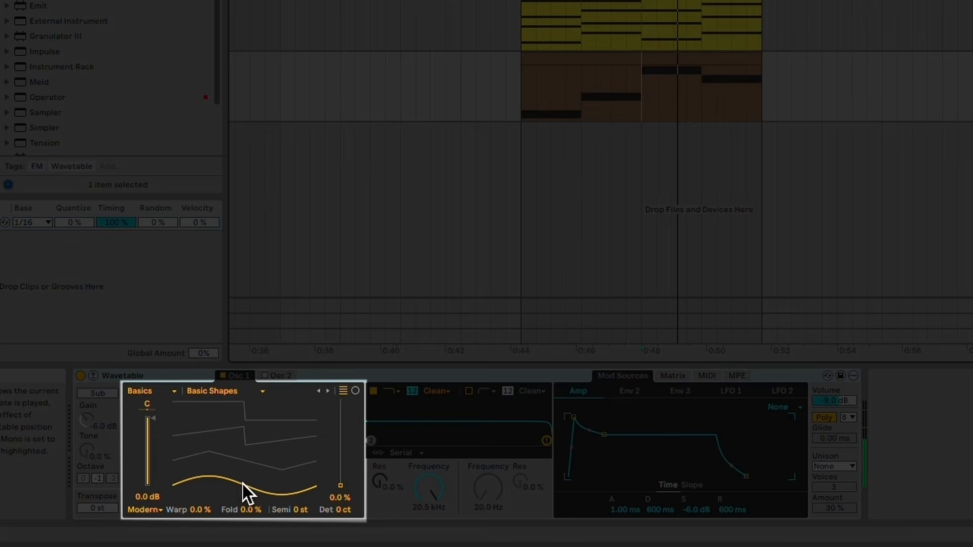
{"action": "left_click_drag", "start_coordinate": [253, 486], "coordinate": [244, 473]}
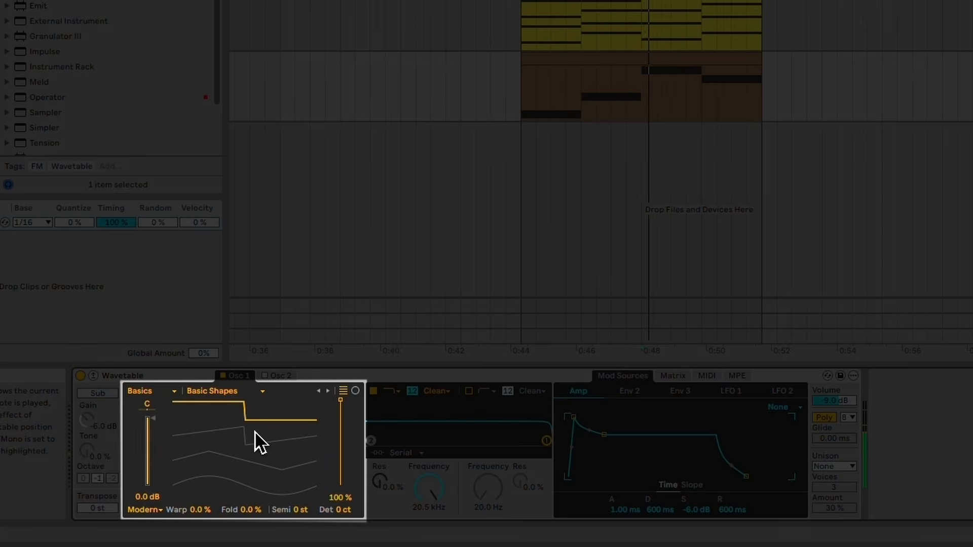
{"action": "left_click_drag", "start_coordinate": [253, 437], "coordinate": [256, 430]}
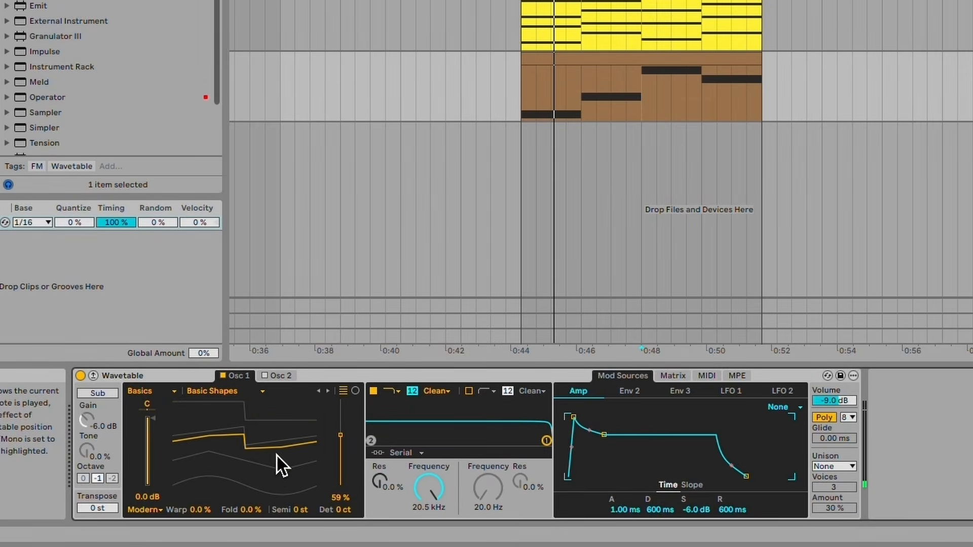
Try the Beating 3 wavetable in Osc 1 with its position at 41%
{"action": "left_click", "coordinate": [217, 392]}
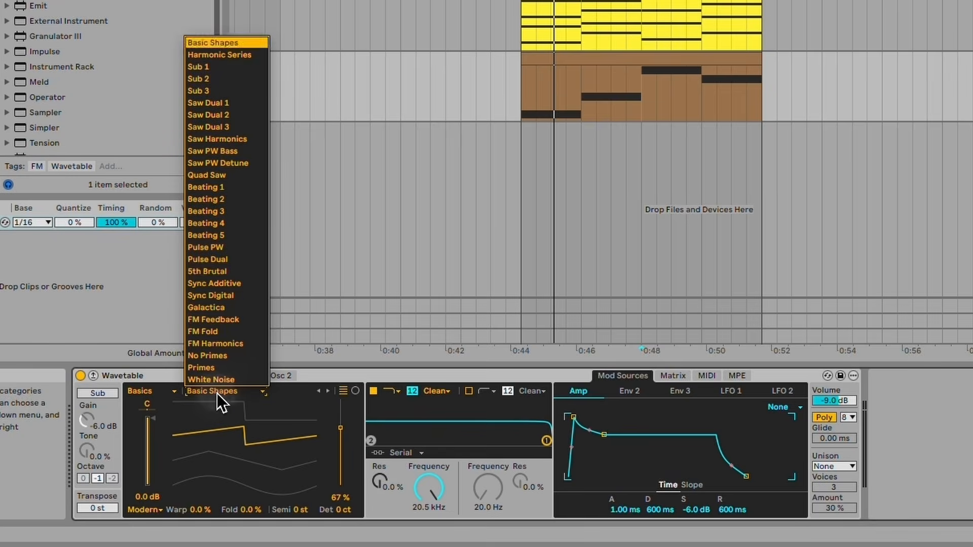
{"action": "left_click", "coordinate": [223, 211]}
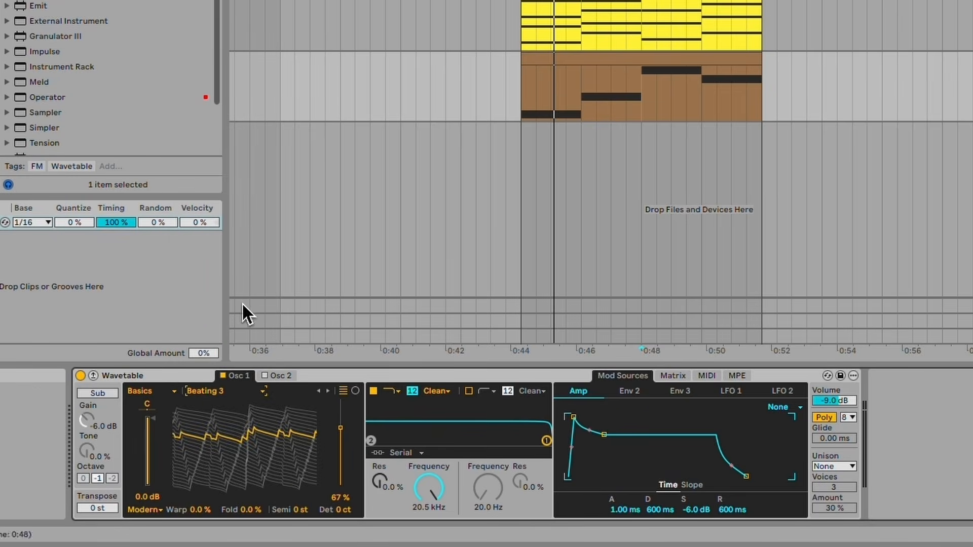
{"action": "left_click_drag", "start_coordinate": [228, 402], "coordinate": [215, 424]}
Switch Osc 1 to the Basic Shapes wavetable and set its position to 65% for a saw shape
{"action": "left_click", "coordinate": [214, 389]}
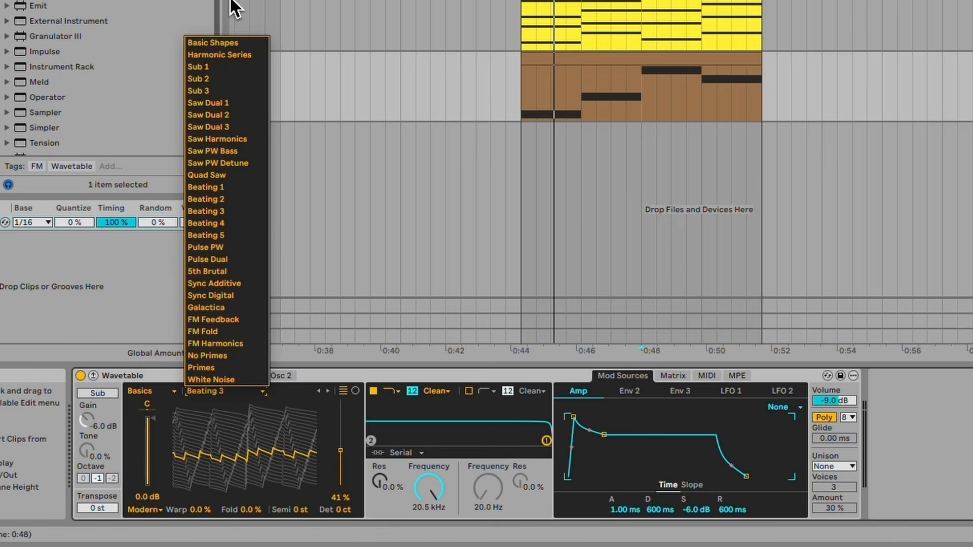
{"action": "left_click", "coordinate": [227, 42]}
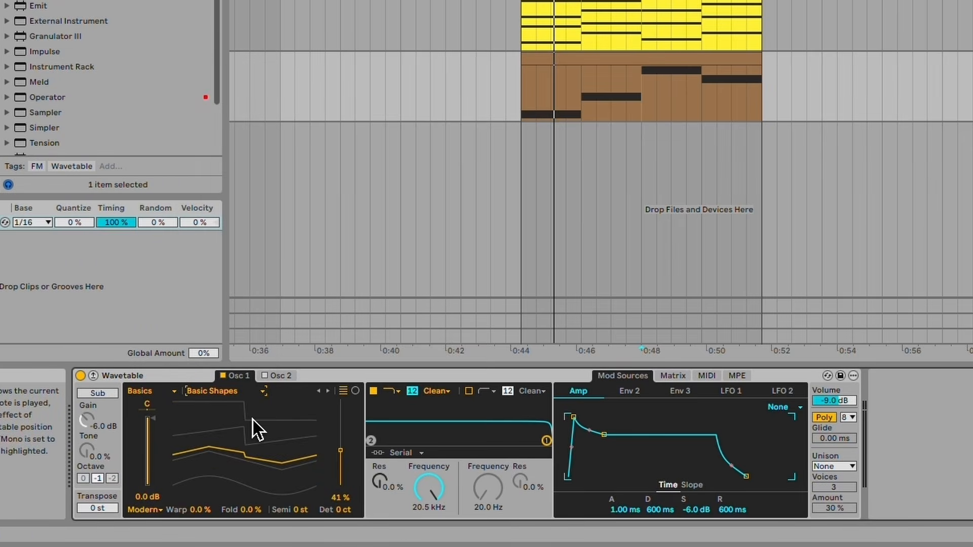
{"action": "mouse_move", "coordinate": [251, 456]}
{"action": "left_mouse_down"}
{"action": "mouse_move", "coordinate": [252, 472]}
{"action": "mouse_move", "coordinate": [253, 461]}
{"action": "left_mouse_up"}
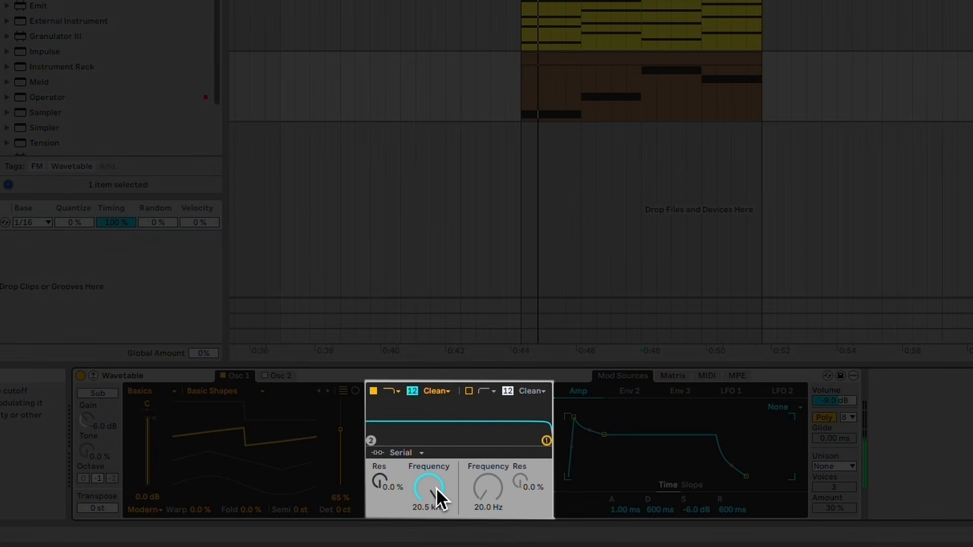
Sweep the first filter's cutoff frequency down to about 123 Hz and restore it to 20.5 kHz
{"action": "left_click_drag", "start_coordinate": [432, 487], "coordinate": [437, 493]}
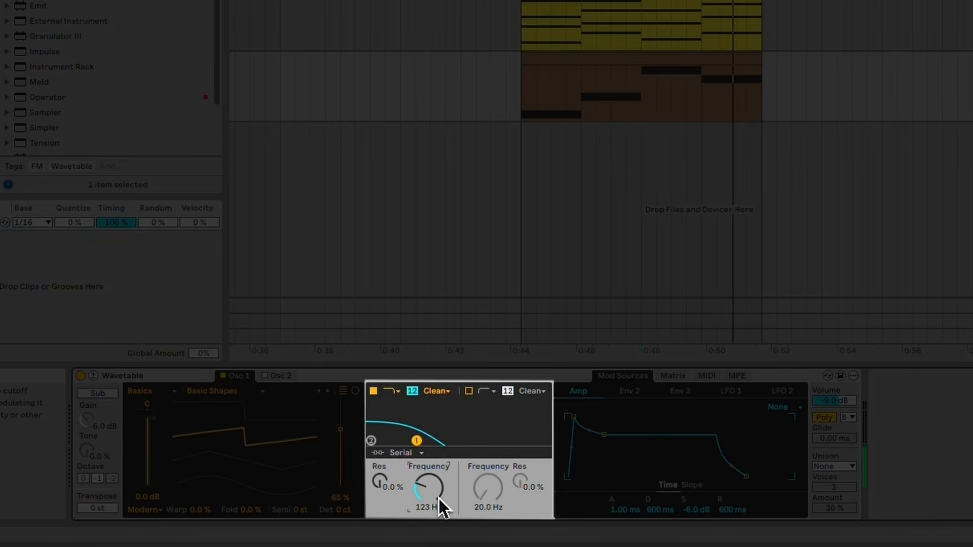
{"action": "left_click_drag", "start_coordinate": [439, 496], "coordinate": [439, 496]}
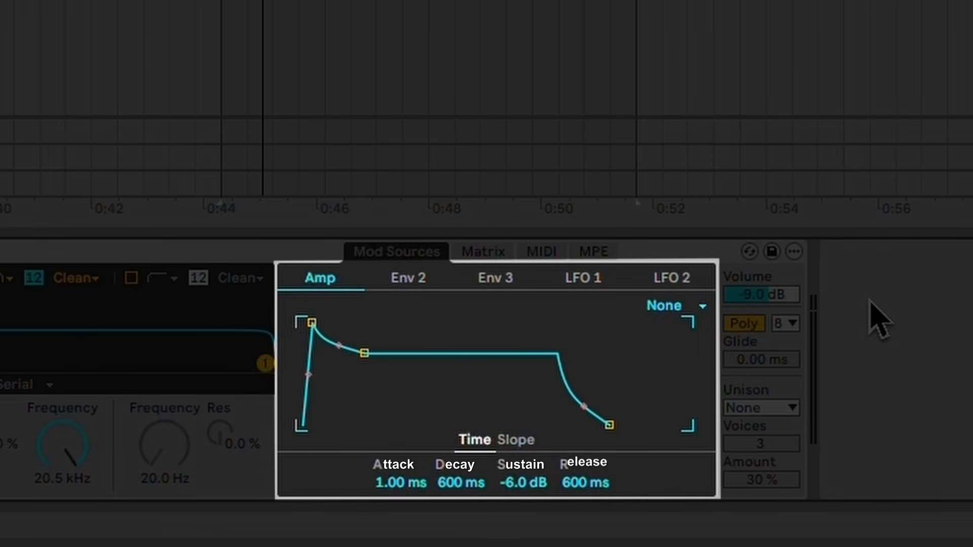
Try an amp envelope attack of 1.25 s, then restore attack to 1 ms, decay to 600 ms and sustain to -6.0 dB
{"action": "left_click_drag", "start_coordinate": [364, 353], "coordinate": [363, 353]}
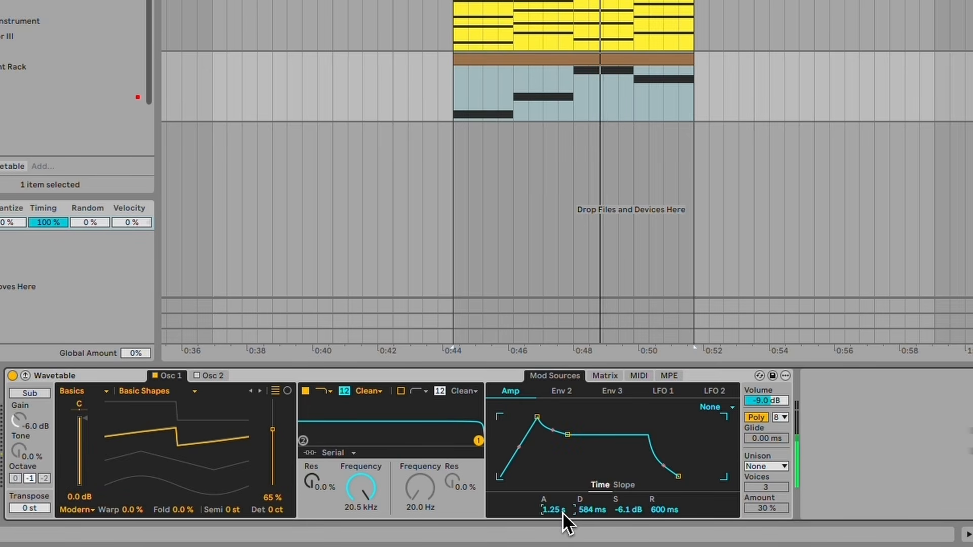
{"action": "left_click_drag", "start_coordinate": [565, 513], "coordinate": [565, 510]}
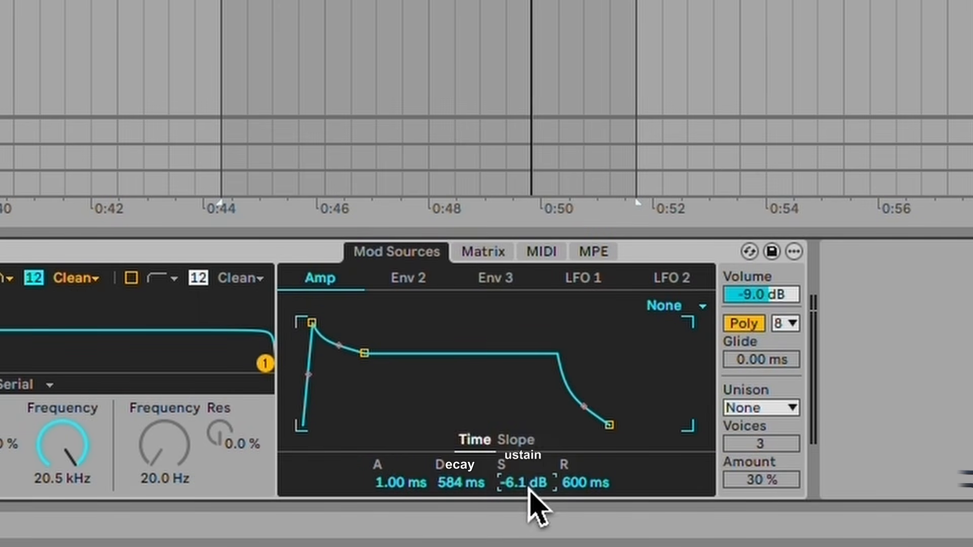
{"action": "left_click_drag", "start_coordinate": [527, 491], "coordinate": [529, 488]}
{"action": "double_click", "coordinate": [475, 491]}
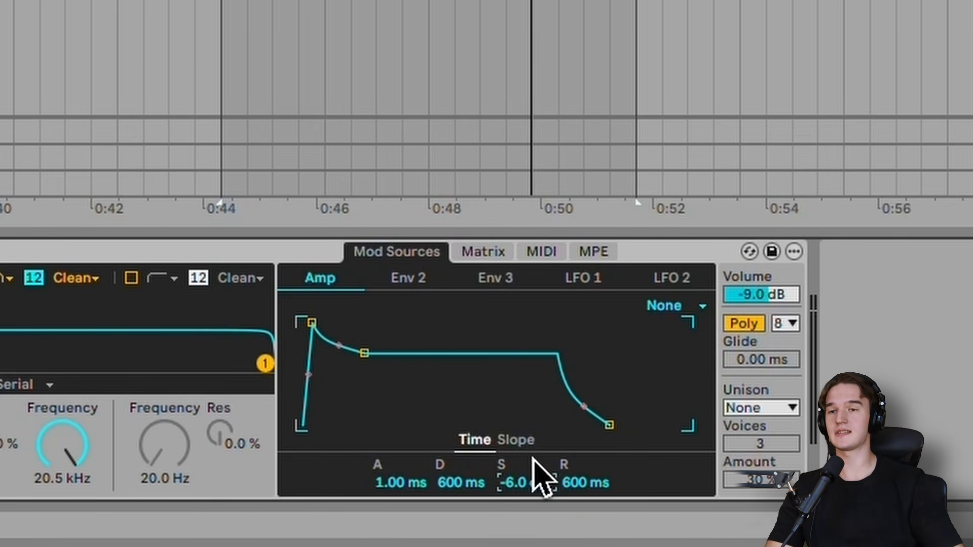
Experiment with the amp envelope's sustain and decay, ending with sustain at minus infinity dB and decay at 600 ms
{"action": "left_click_drag", "start_coordinate": [530, 482], "coordinate": [529, 485]}
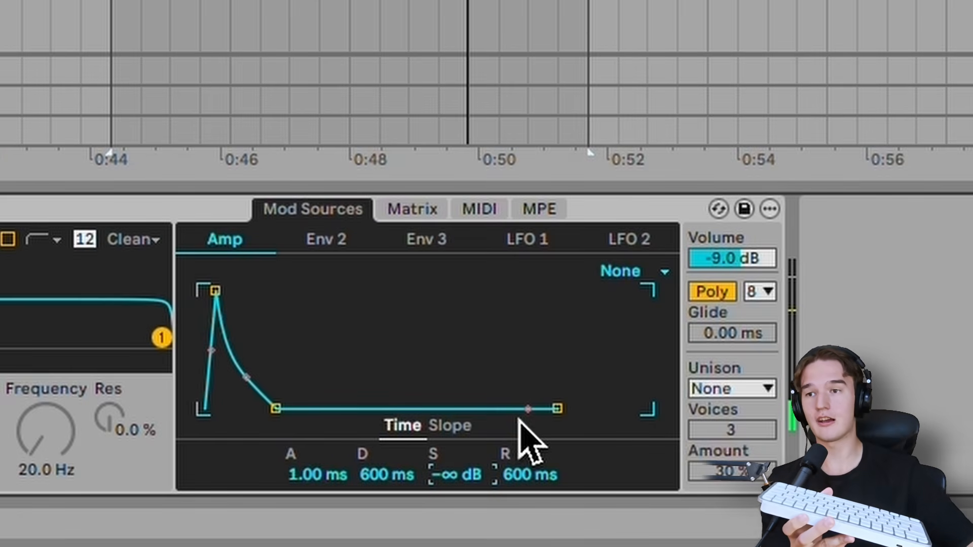
{"action": "left_click", "coordinate": [460, 460]}
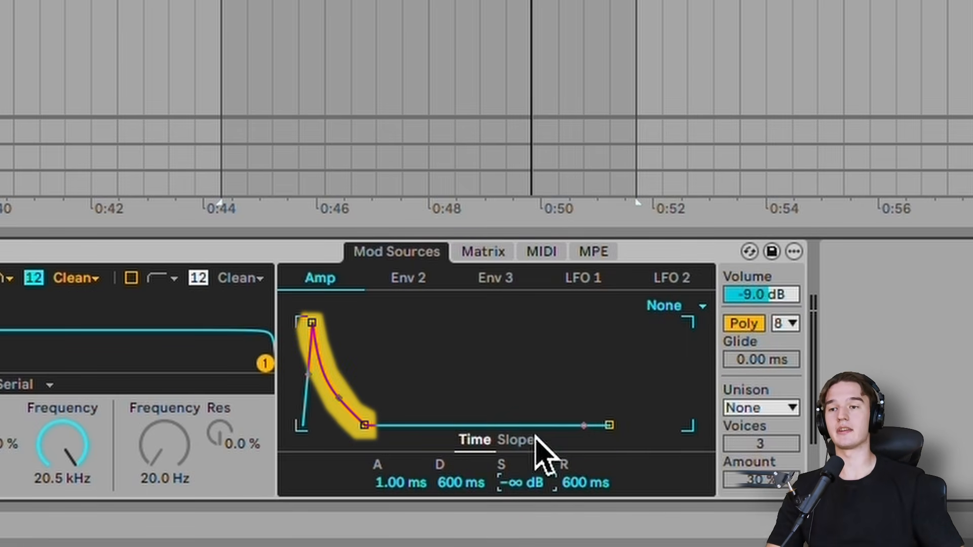
{"action": "left_click_drag", "start_coordinate": [465, 491], "coordinate": [464, 490]}
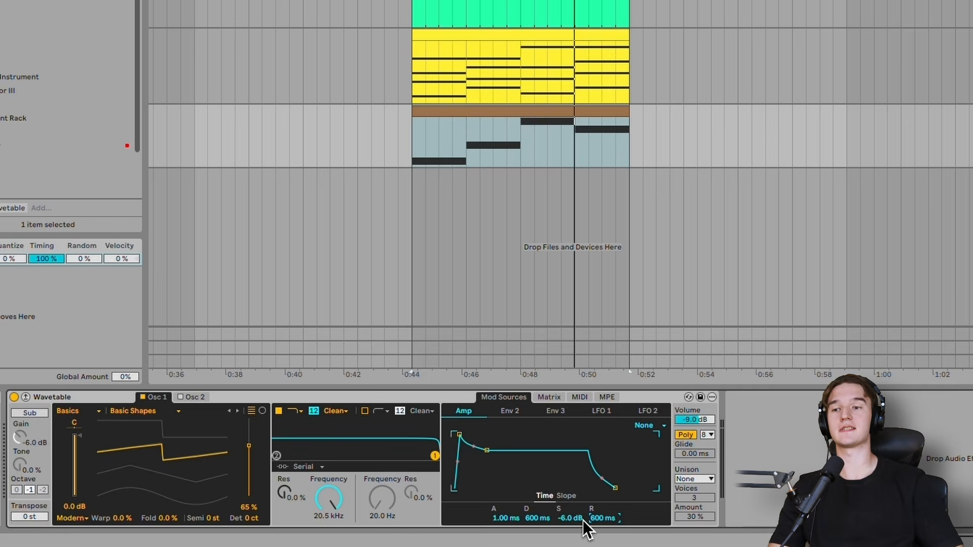
{"action": "left_click_drag", "start_coordinate": [579, 515], "coordinate": [579, 537]}
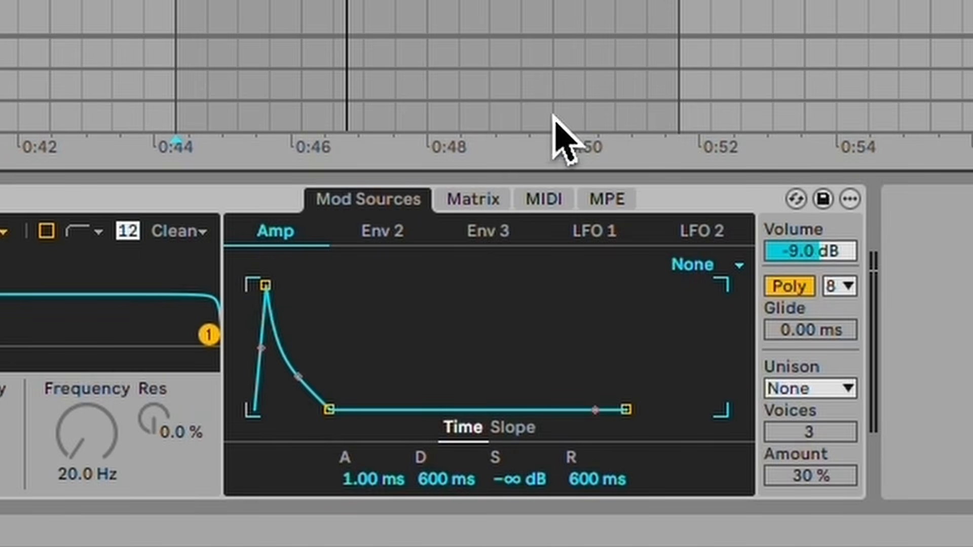
View the Wavetable modulation matrix and the Env 2 and Env 3 modulation envelopes
{"action": "left_click", "coordinate": [469, 208]}
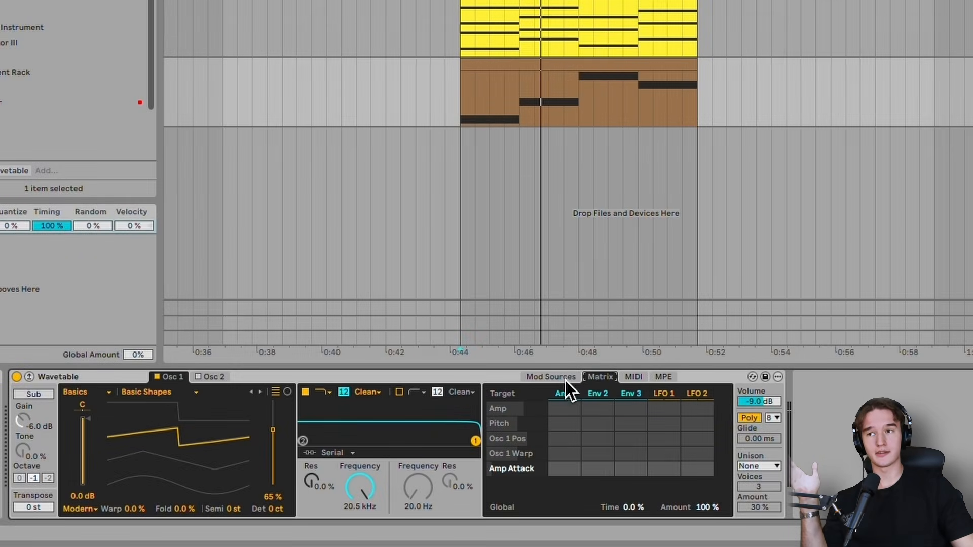
{"action": "left_click", "coordinate": [569, 379]}
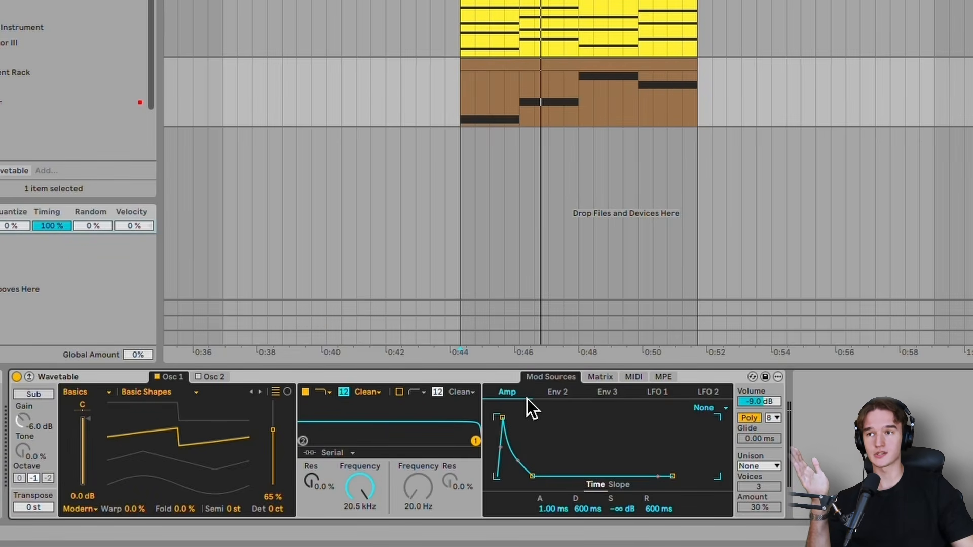
{"action": "left_click", "coordinate": [573, 397]}
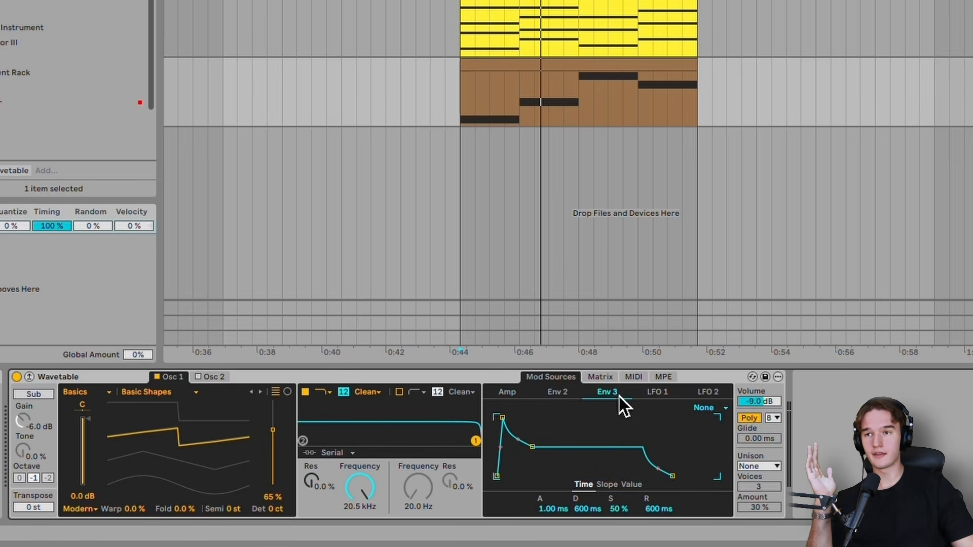
Lower Wavetable's Filter 1 frequency to 486 Hz and modulate it from Env 2 in the matrix with an amount of 58
{"action": "left_click", "coordinate": [674, 397]}
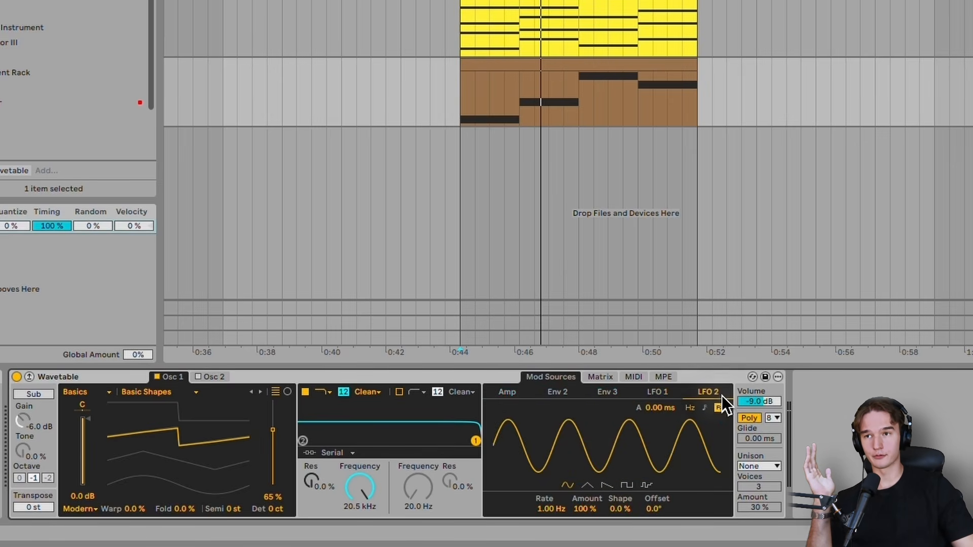
{"action": "left_click", "coordinate": [515, 397]}
{"action": "left_click", "coordinate": [592, 376]}
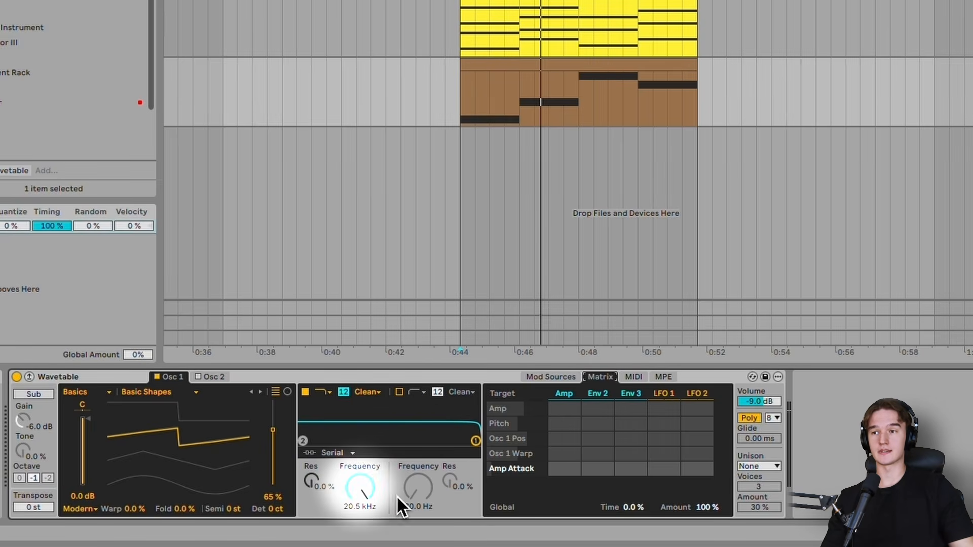
{"action": "left_click", "coordinate": [368, 490]}
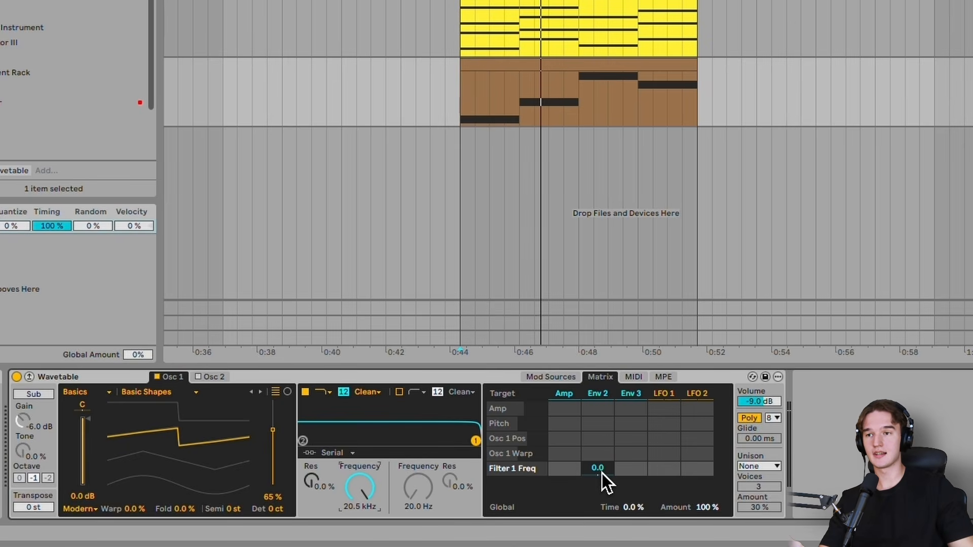
{"action": "mouse_move", "coordinate": [602, 473]}
{"action": "left_mouse_down"}
{"action": "mouse_move", "coordinate": [602, 461]}
{"action": "mouse_move", "coordinate": [603, 474]}
{"action": "left_mouse_up"}
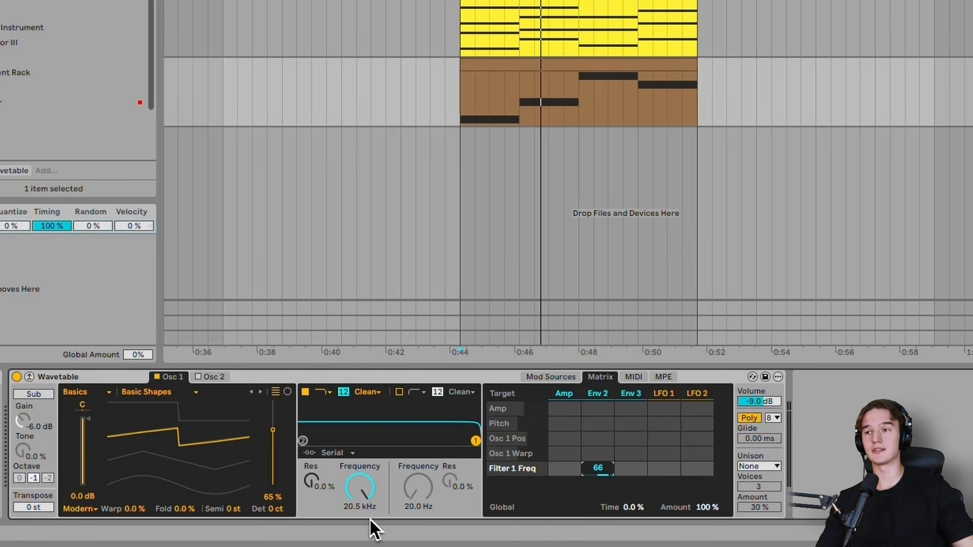
{"action": "left_click_drag", "start_coordinate": [363, 487], "coordinate": [361, 487]}
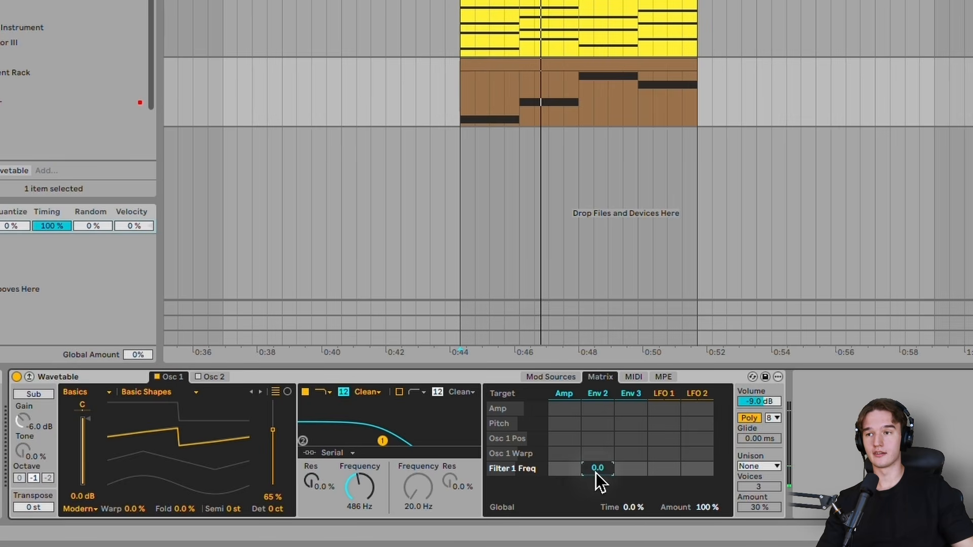
{"action": "left_click_drag", "start_coordinate": [598, 473], "coordinate": [607, 483]}
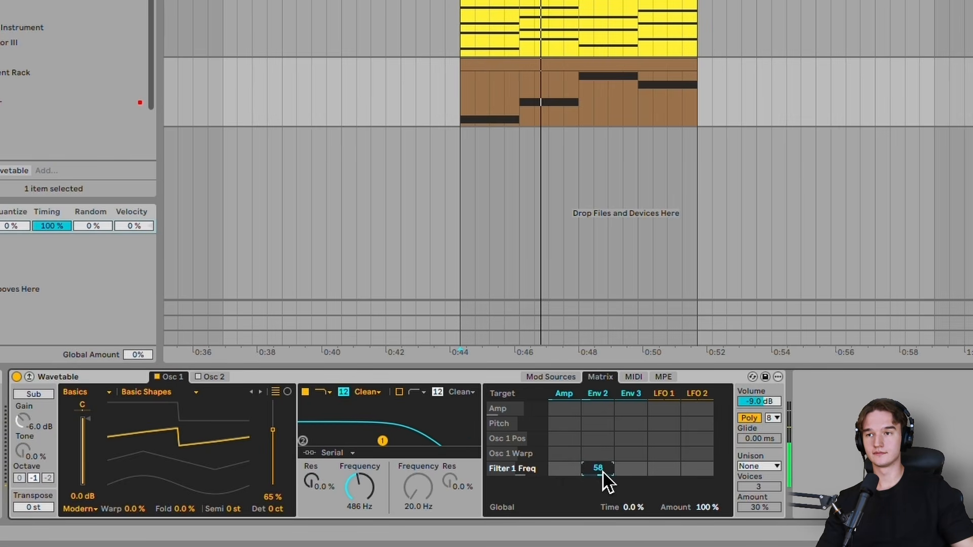
Set the Filter 1 frequency to 514 Hz and the Env 2 sustain to 0.0 %
{"action": "left_click", "coordinate": [551, 377]}
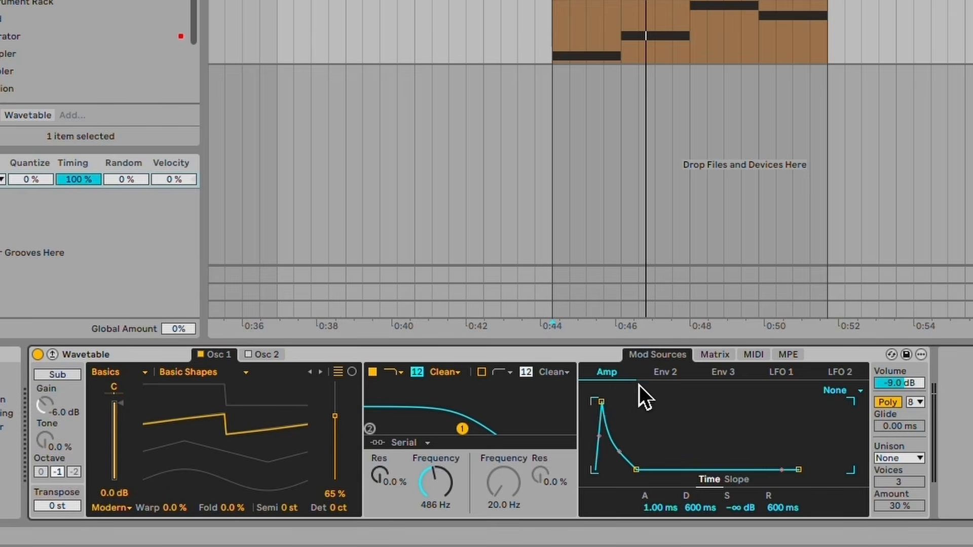
{"action": "left_click", "coordinate": [661, 375]}
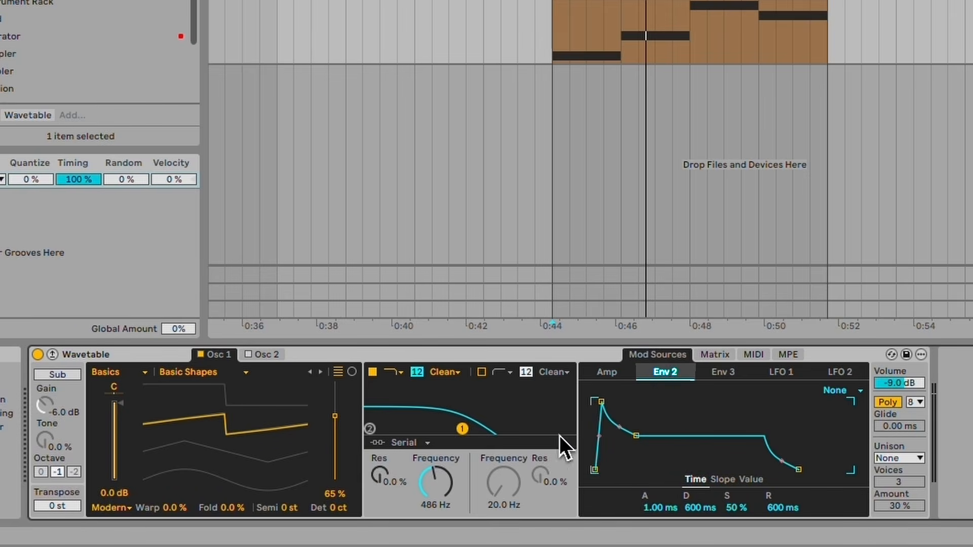
{"action": "left_click_drag", "start_coordinate": [436, 485], "coordinate": [437, 486]}
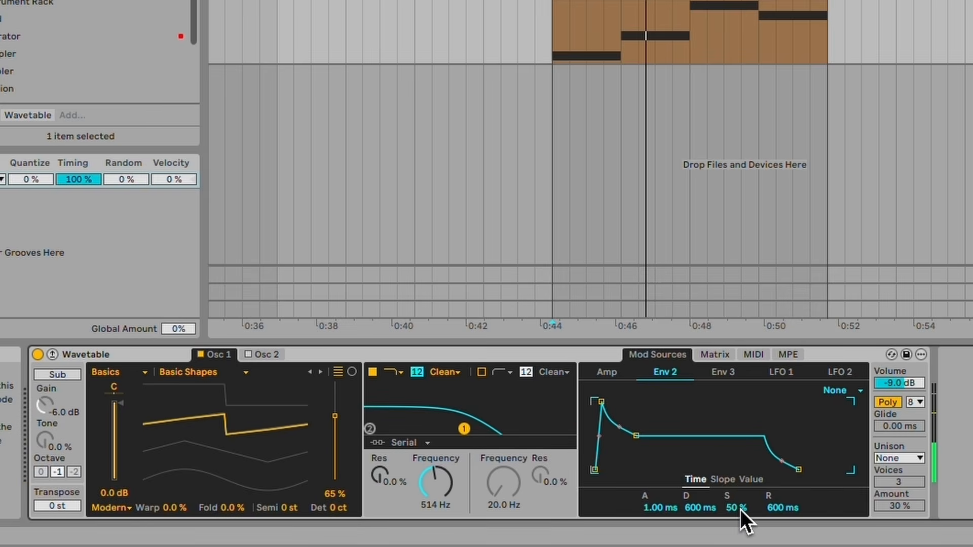
{"action": "left_click_drag", "start_coordinate": [740, 509], "coordinate": [740, 542]}
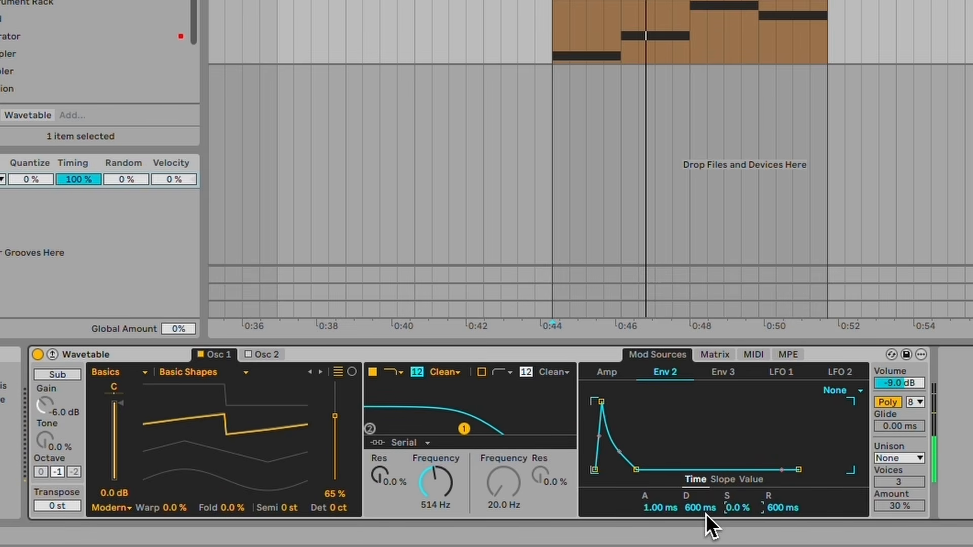
Try short and long decay times for Env 2 and settle on 467 ms
{"action": "left_click_drag", "start_coordinate": [704, 513], "coordinate": [697, 512]}
{"action": "scroll", "coordinate": [697, 513], "scroll_direction": "up", "scroll_amount": 10}
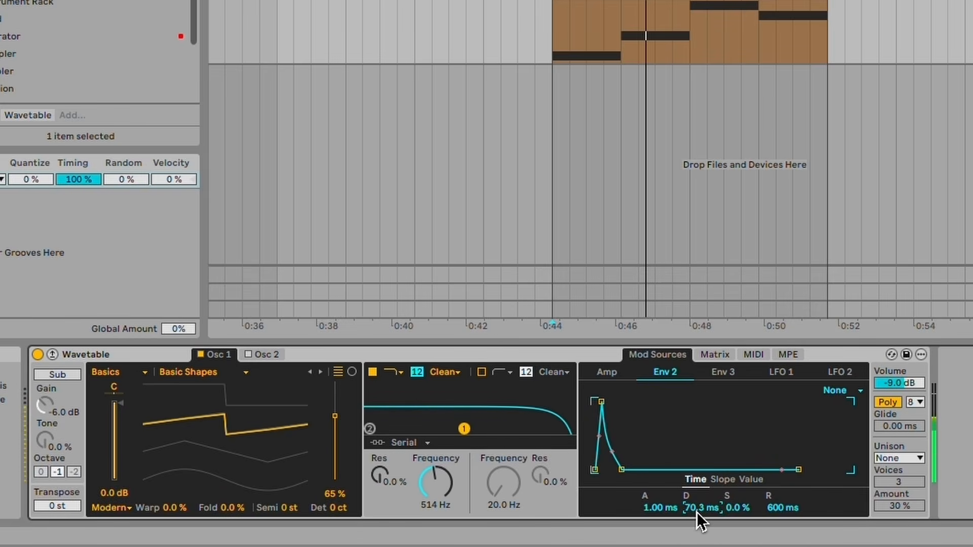
{"action": "scroll", "coordinate": [695, 512], "scroll_direction": "down", "scroll_amount": 15}
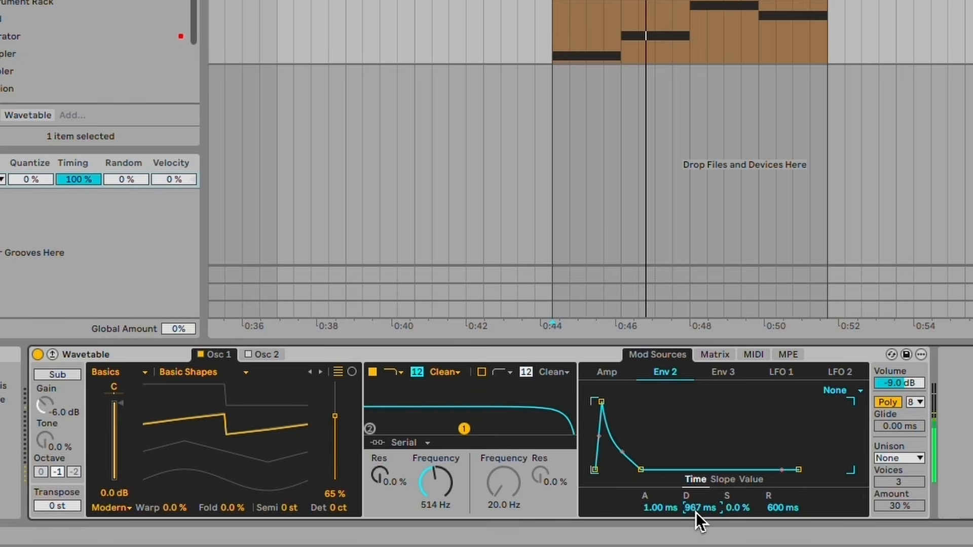
{"action": "scroll", "coordinate": [695, 512], "scroll_direction": "up", "scroll_amount": 8}
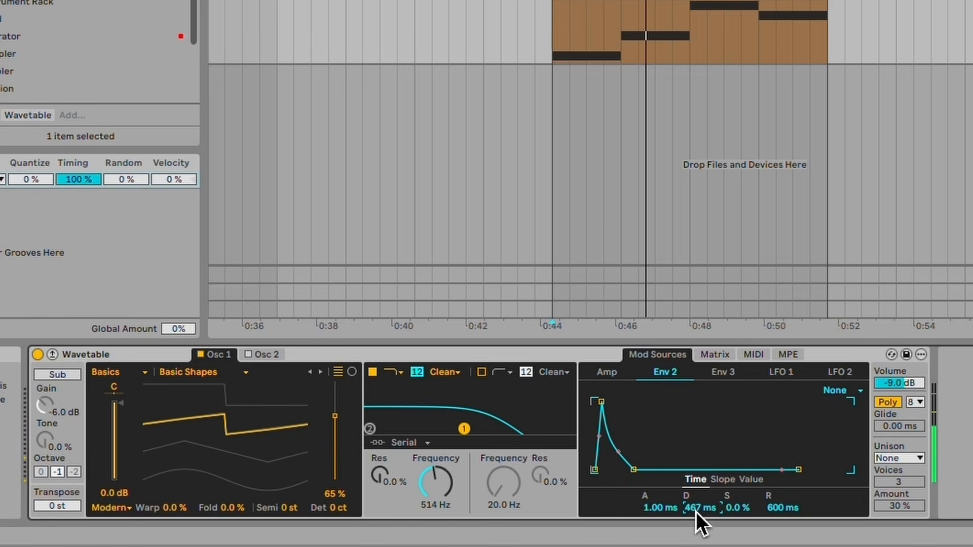
{"action": "scroll", "coordinate": [696, 512], "scroll_direction": "up", "scroll_amount": 2}
Set Filter 1's frequency to 98.6 Hz and its resonance to 71 %
{"action": "left_click_drag", "start_coordinate": [437, 489], "coordinate": [436, 503]}
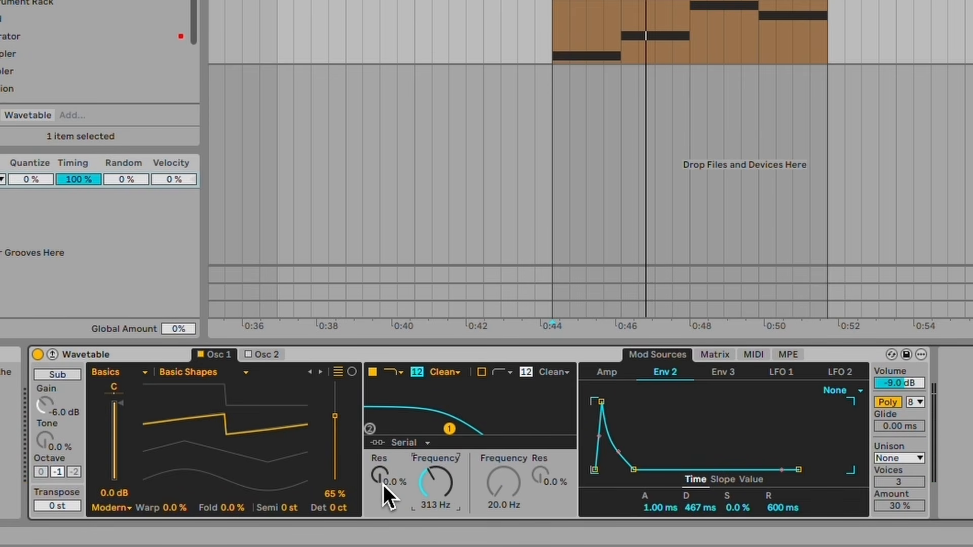
{"action": "scroll", "coordinate": [383, 484], "scroll_direction": "up", "scroll_amount": 10}
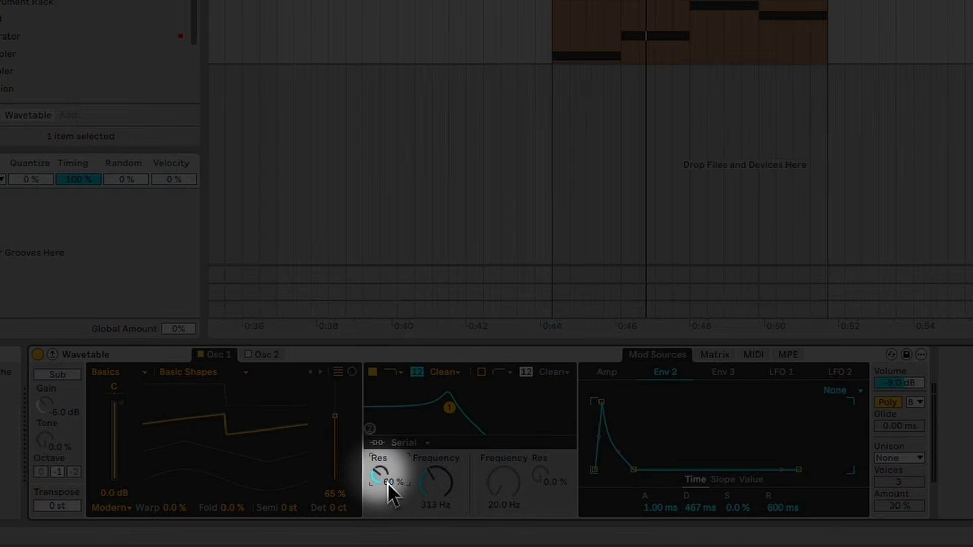
{"action": "scroll", "coordinate": [388, 484], "scroll_direction": "up", "scroll_amount": 6}
{"action": "scroll", "coordinate": [387, 485], "scroll_direction": "up", "scroll_amount": 2}
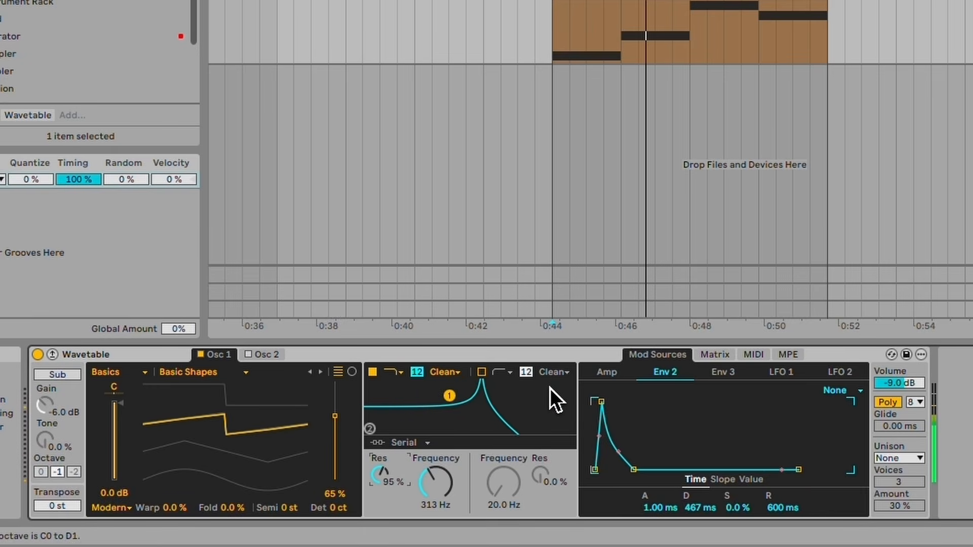
{"action": "scroll", "coordinate": [449, 471], "scroll_direction": "down", "scroll_amount": 5}
{"action": "scroll", "coordinate": [449, 472], "scroll_direction": "up", "scroll_amount": 1}
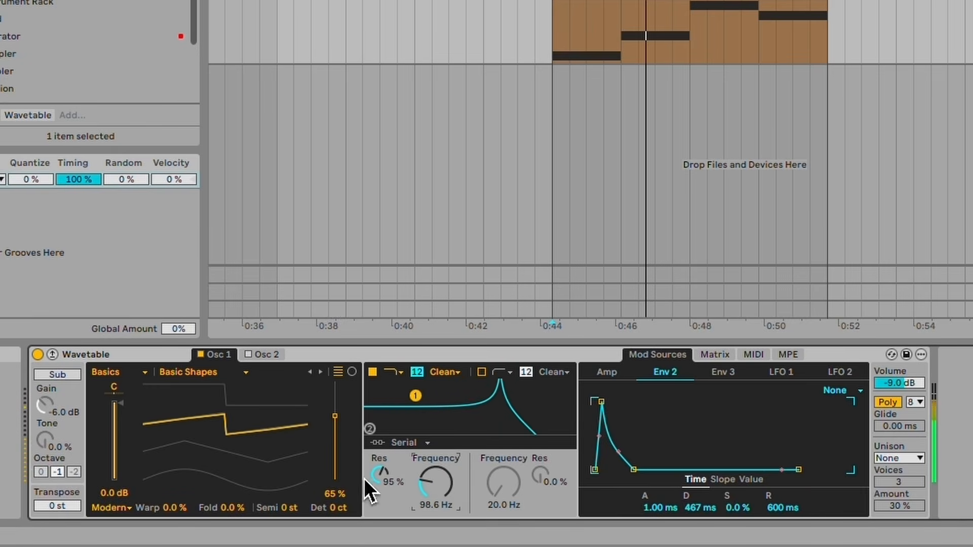
{"action": "scroll", "coordinate": [381, 476], "scroll_direction": "down", "scroll_amount": 10}
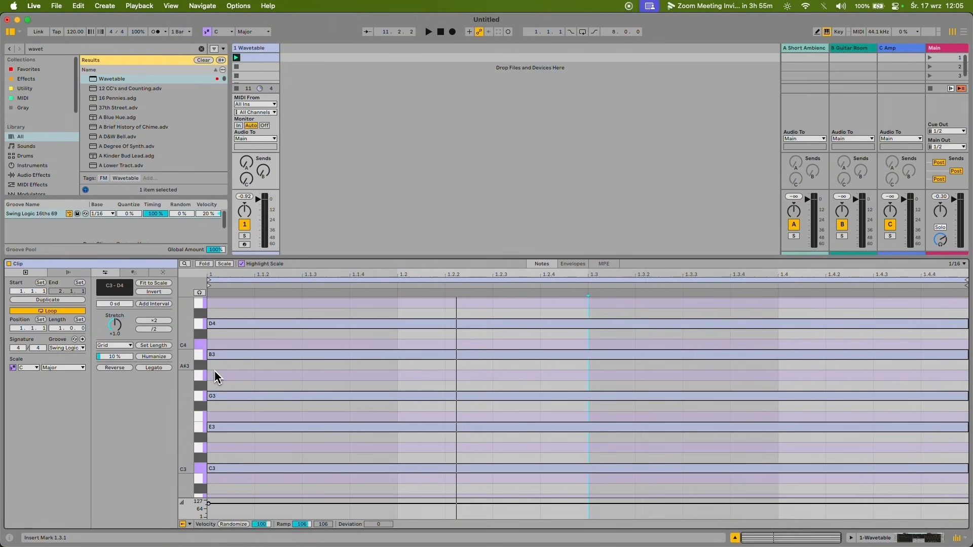
In the other Live set, assign LFO 1 to the Filter 1 frequency in Wavetable's matrix, adjusting the modulation amount and the base filter frequency
{"action": "key", "text": "space"}
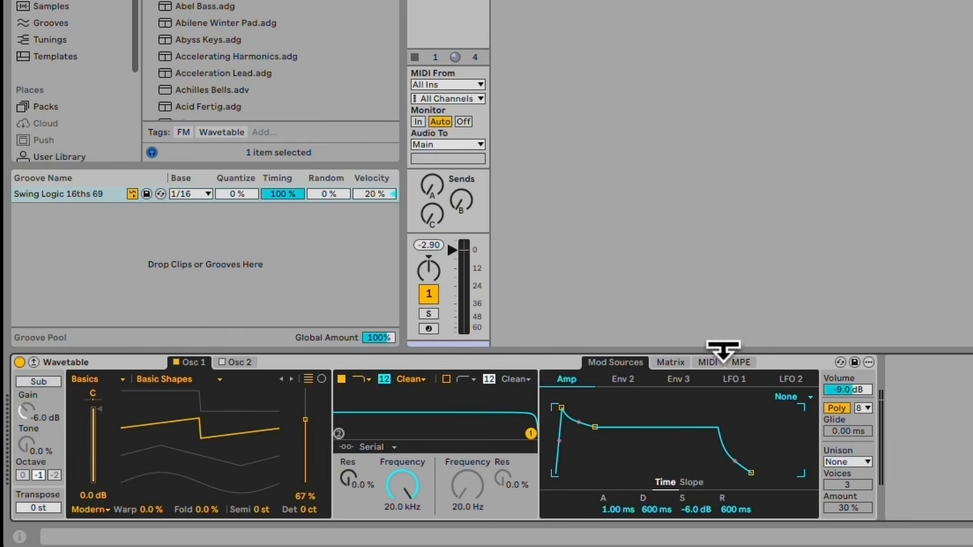
{"action": "left_click", "coordinate": [667, 362]}
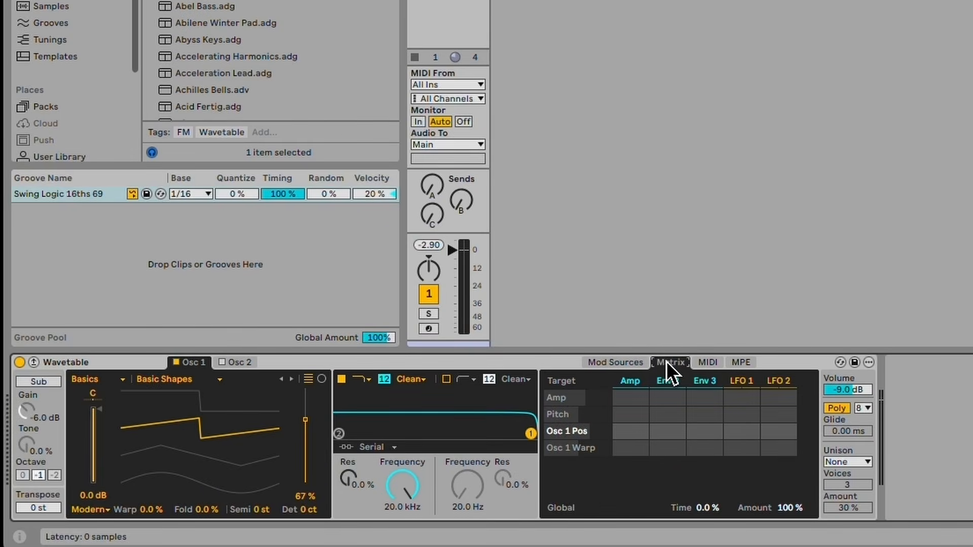
{"action": "left_click", "coordinate": [405, 492]}
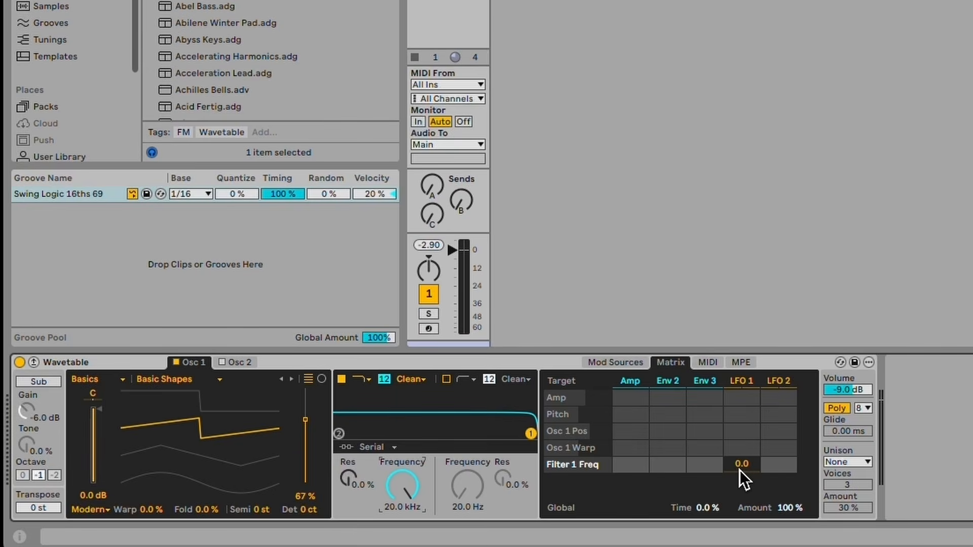
{"action": "left_click_drag", "start_coordinate": [741, 468], "coordinate": [740, 451]}
{"action": "left_click_drag", "start_coordinate": [404, 486], "coordinate": [403, 493]}
{"action": "left_click_drag", "start_coordinate": [742, 465], "coordinate": [743, 482]}
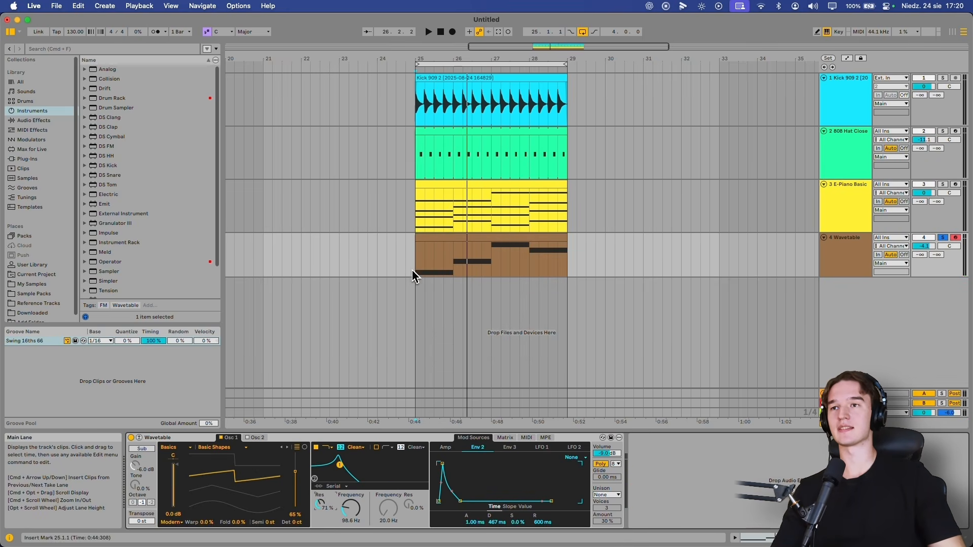
Open the Wavetable track's bass clip for note editing and shorten its first C1 note to one sixteenth
{"action": "key", "text": "space"}
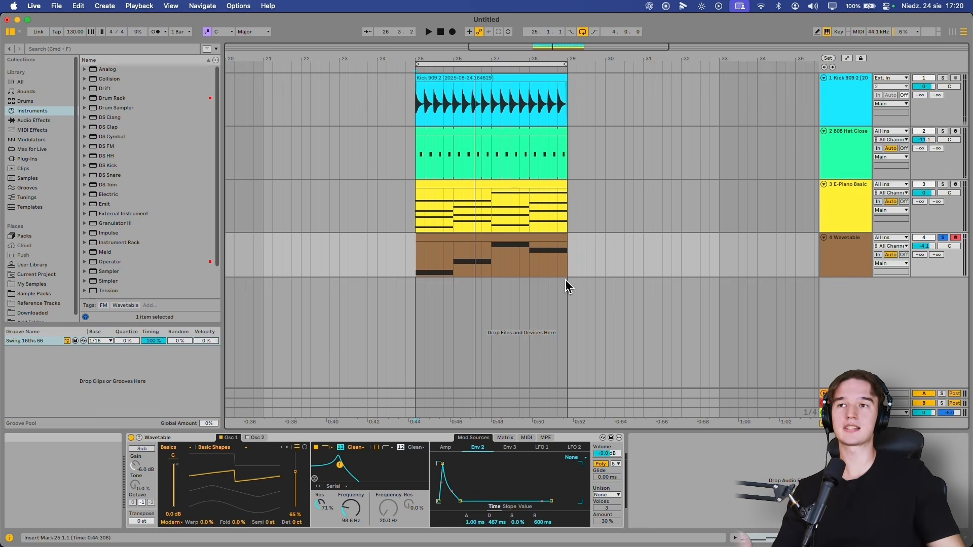
{"action": "left_click", "coordinate": [495, 234]}
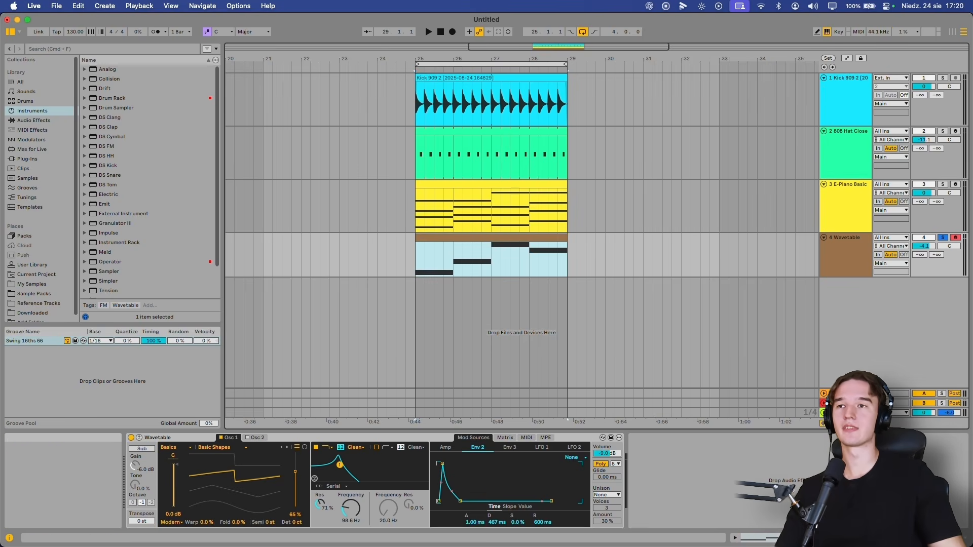
{"action": "double_click", "coordinate": [465, 256]}
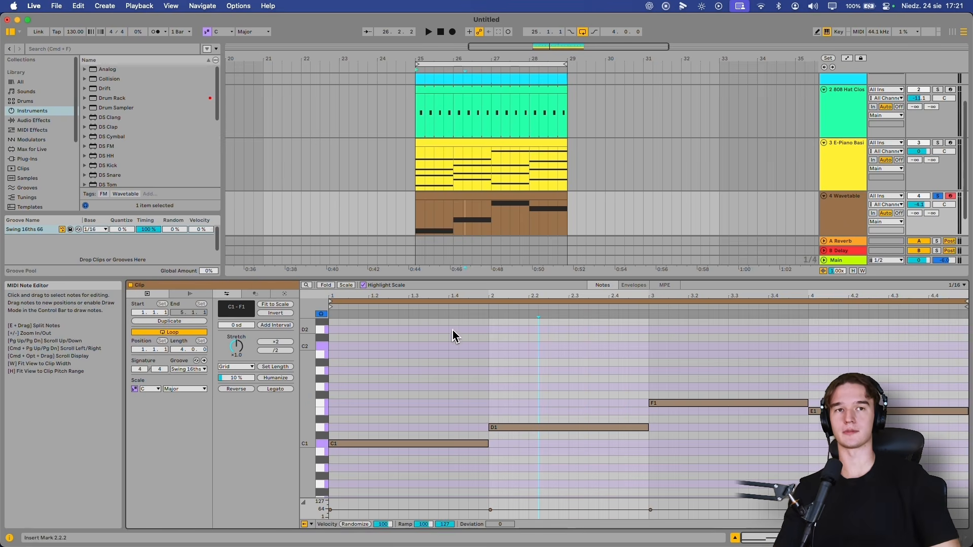
{"action": "left_click_drag", "start_coordinate": [488, 444], "coordinate": [338, 448]}
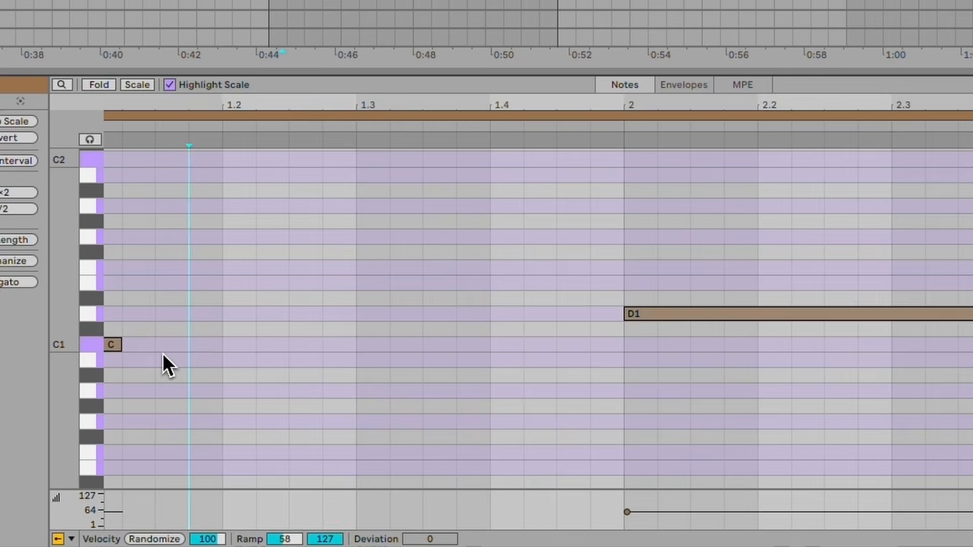
{"action": "scroll", "coordinate": [359, 426], "scroll_direction": "left", "scroll_amount": 1}
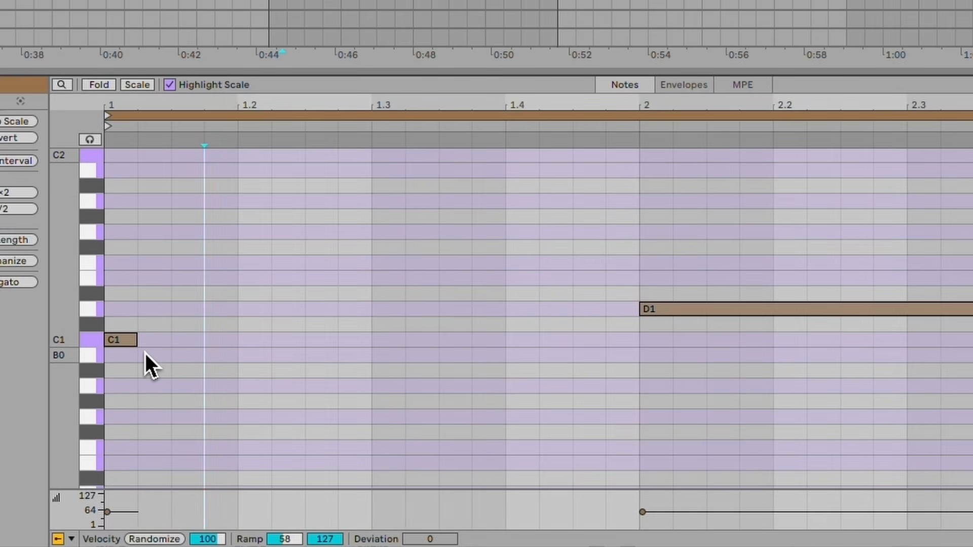
Add sixteenth-long C1 notes at 1.1.4 and 1.2.3, leaving two empty sixteenths before each one
{"action": "left_click_drag", "start_coordinate": [134, 298], "coordinate": [103, 398]}
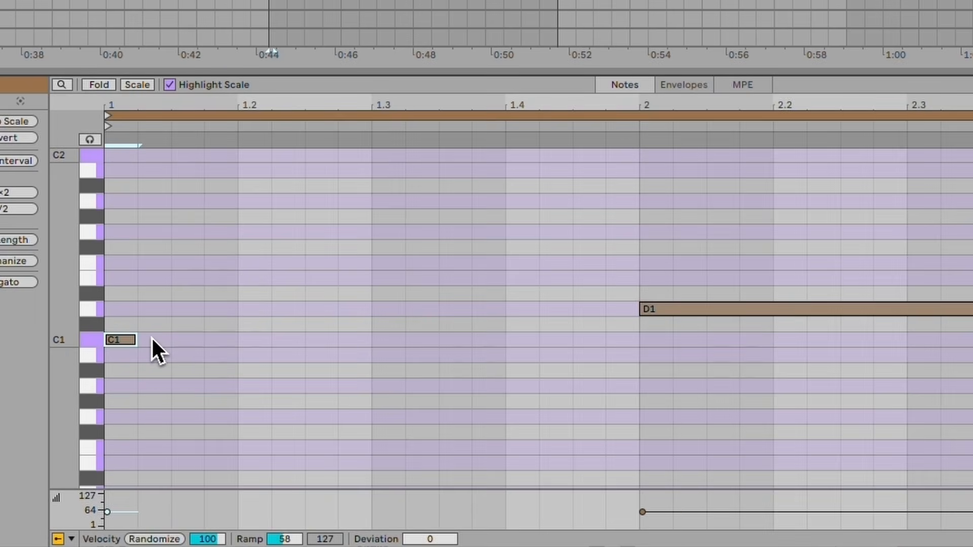
{"action": "left_click", "coordinate": [159, 337]}
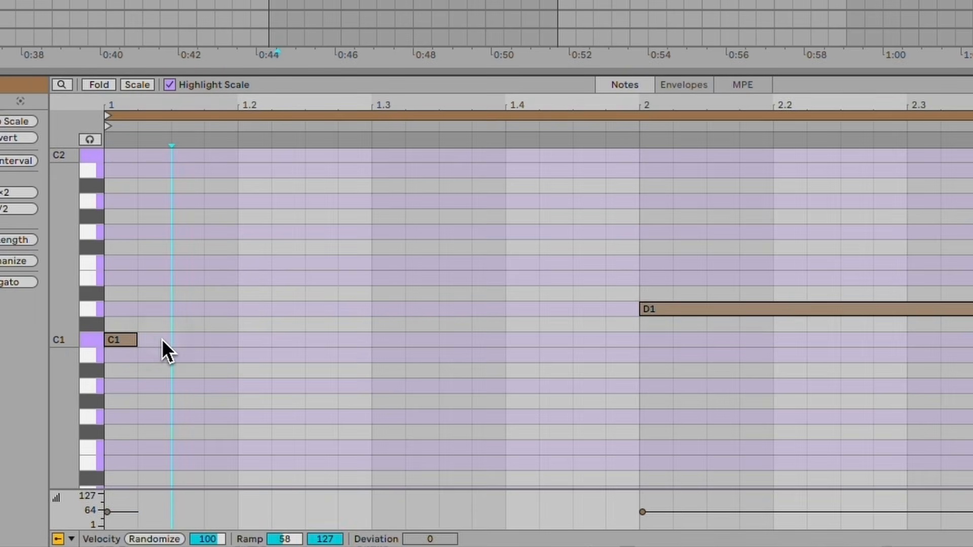
{"action": "left_click", "coordinate": [189, 339]}
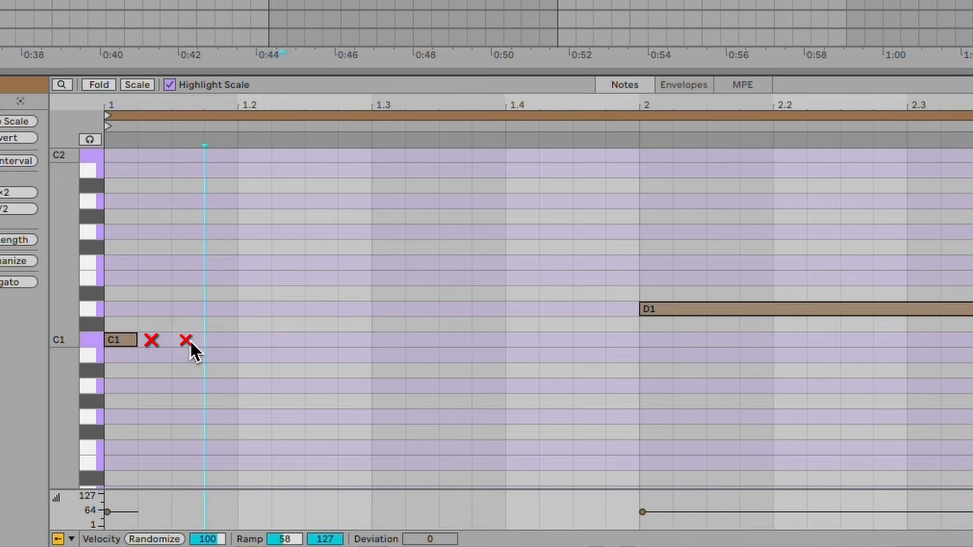
{"action": "double_click", "coordinate": [219, 341]}
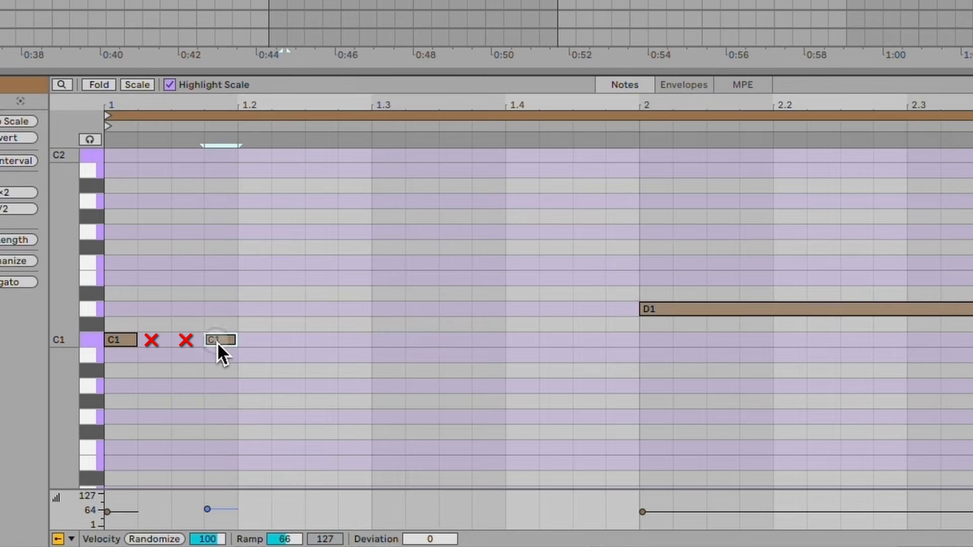
{"action": "double_click", "coordinate": [310, 339]}
{"action": "left_click_drag", "start_coordinate": [245, 315], "coordinate": [273, 363]}
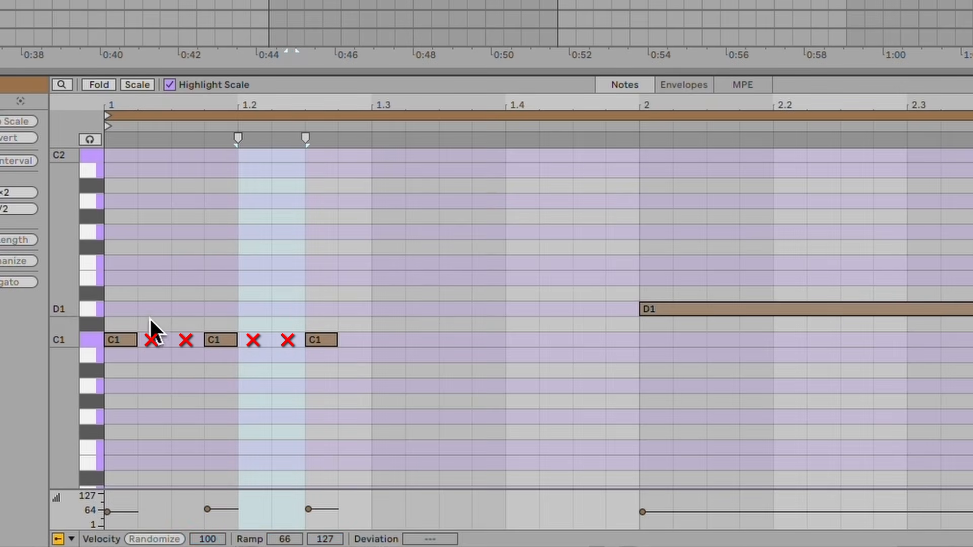
{"action": "left_click_drag", "start_coordinate": [144, 311], "coordinate": [145, 348]}
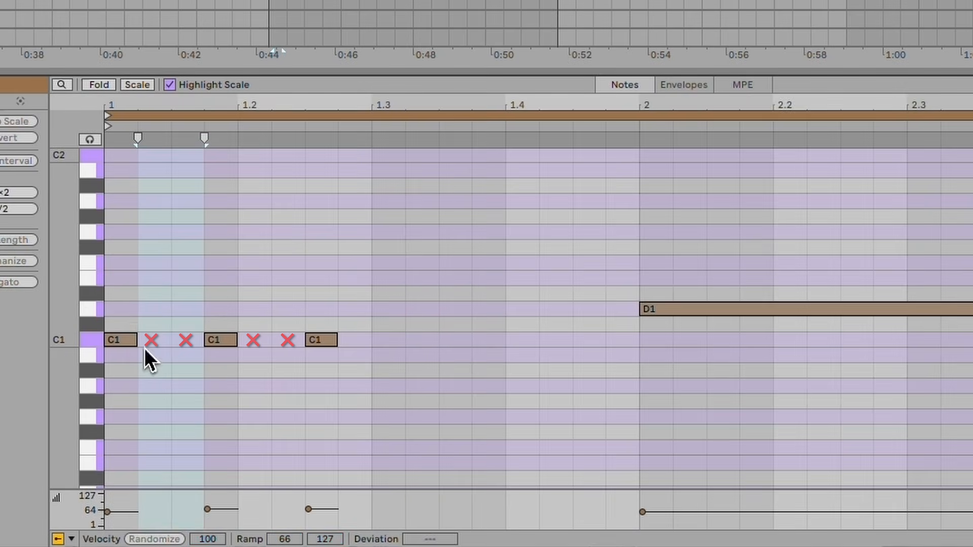
Audition the bass pattern from the clip's start and add another sixteenth-long C1 note at 1.3.2
{"action": "left_click", "coordinate": [116, 292]}
{"action": "key", "text": "space"}
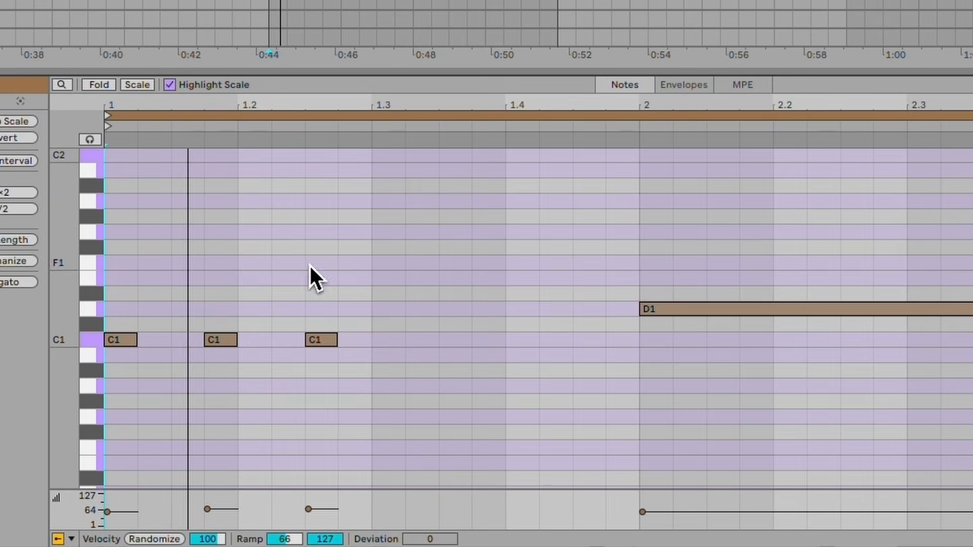
{"action": "key", "text": "space"}
{"action": "double_click", "coordinate": [422, 343]}
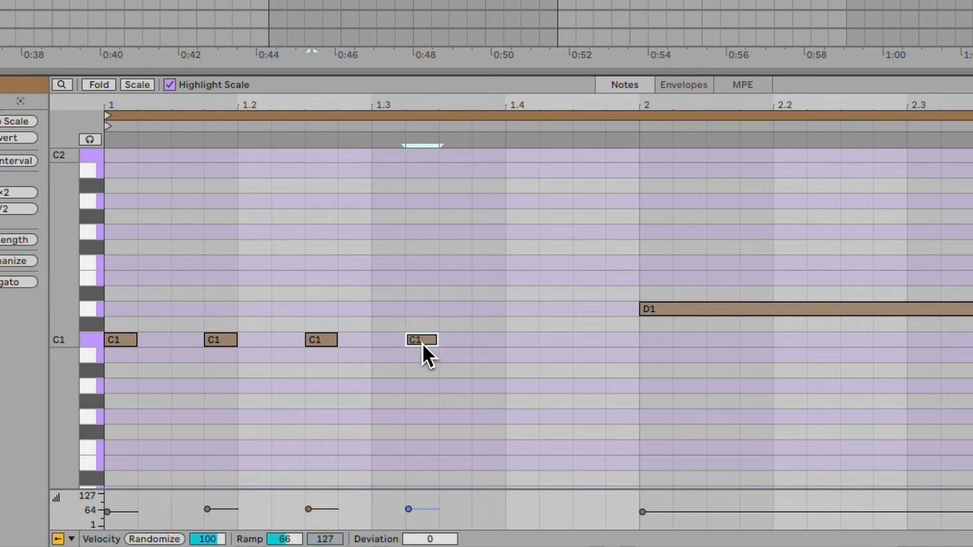
Add sixteenth-long C1 notes at 1.4.1 and 1.4.3 in the bass clip and audition the pattern
{"action": "double_click", "coordinate": [515, 341]}
{"action": "key", "text": "space"}
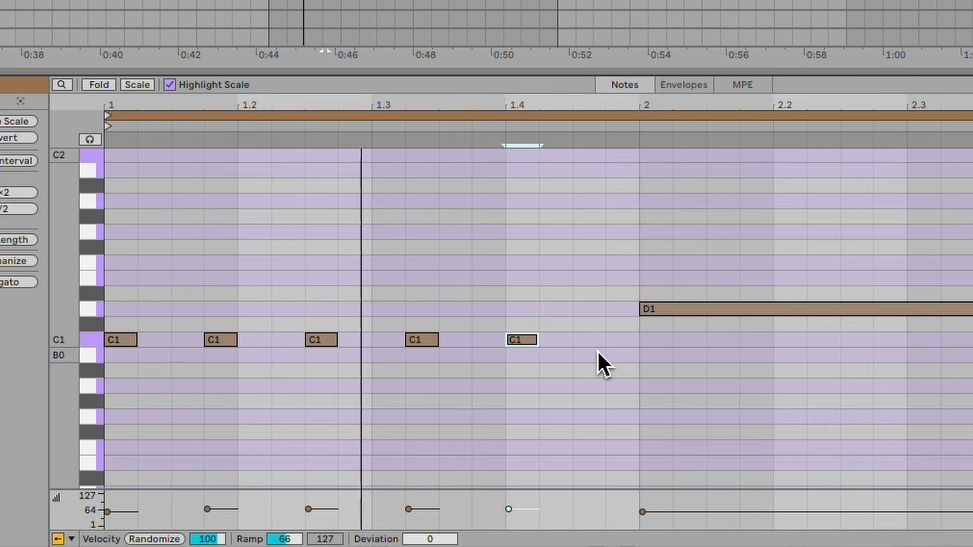
{"action": "key", "text": "space"}
{"action": "double_click", "coordinate": [590, 343]}
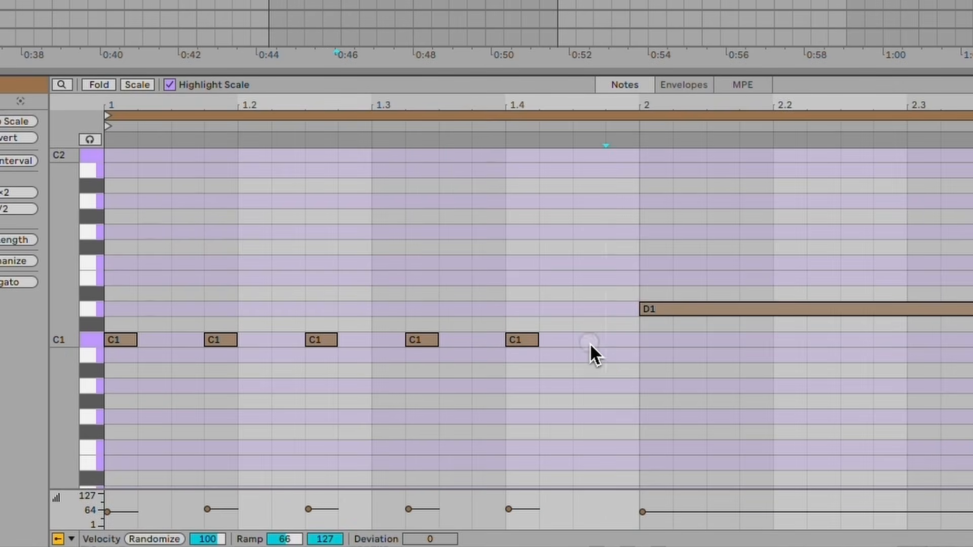
{"action": "left_click_drag", "start_coordinate": [559, 252], "coordinate": [659, 233]}
{"action": "key", "text": "space"}
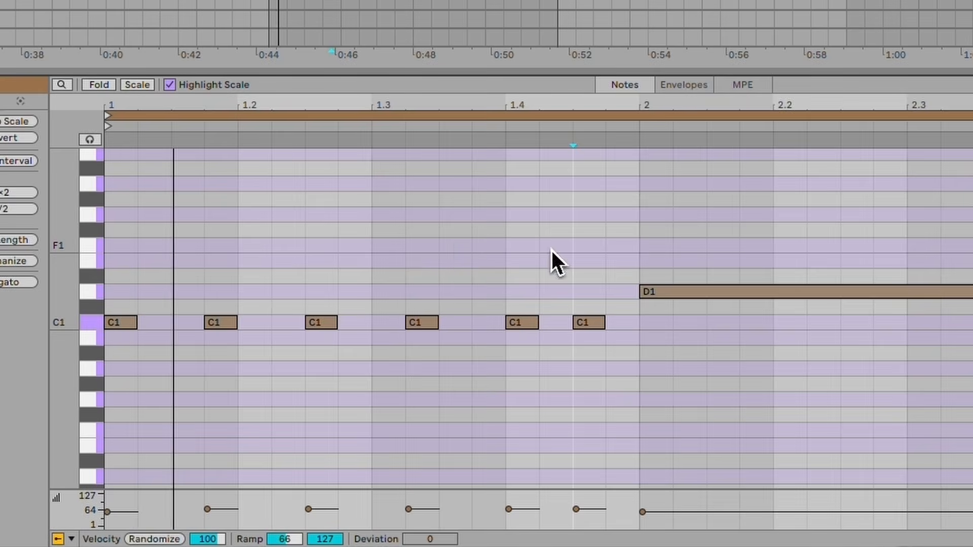
{"action": "left_click_drag", "start_coordinate": [716, 308], "coordinate": [640, 300]}
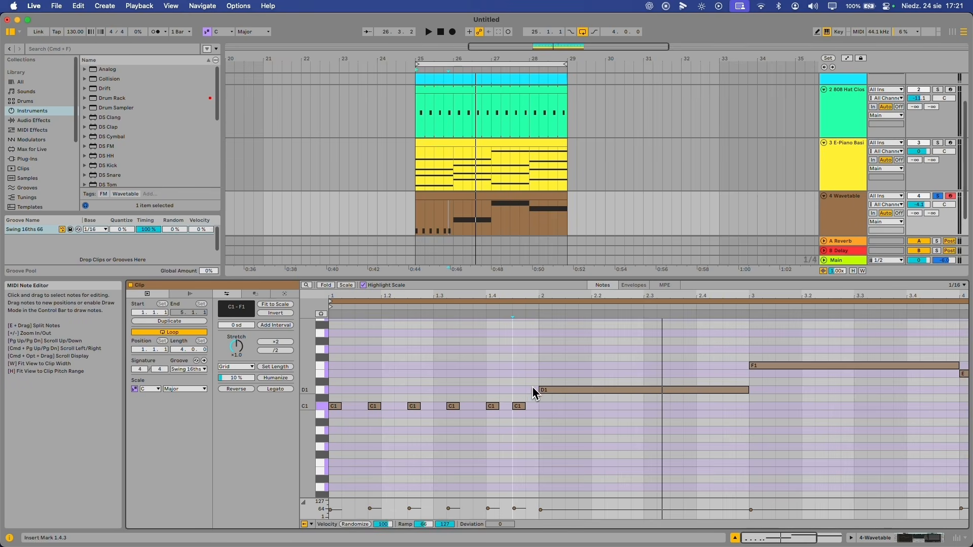
Duplicate the first bar's C1 pattern into bar 2 and transpose the copy up to D1, replacing the long note
{"action": "left_click_drag", "start_coordinate": [535, 395], "coordinate": [327, 416]}
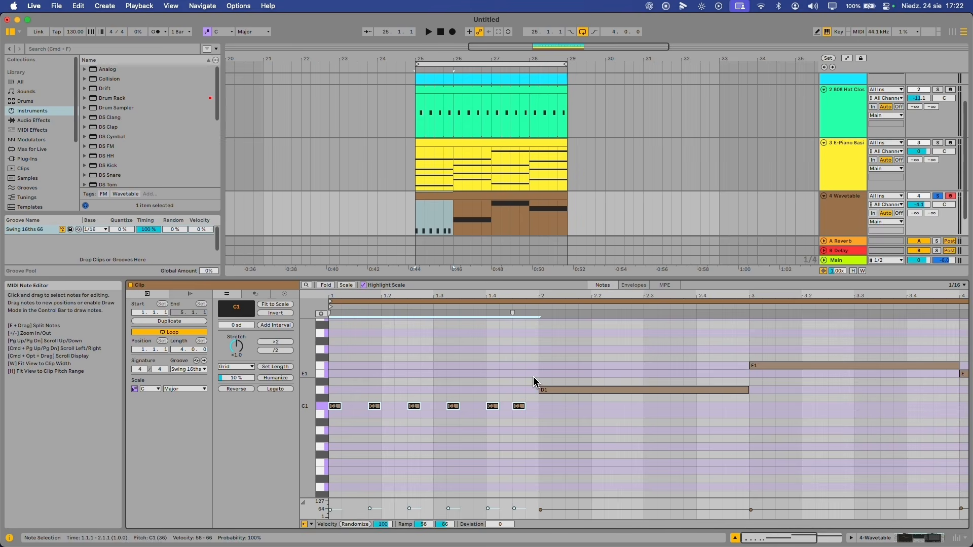
{"action": "key", "text": "ctrl+d"}
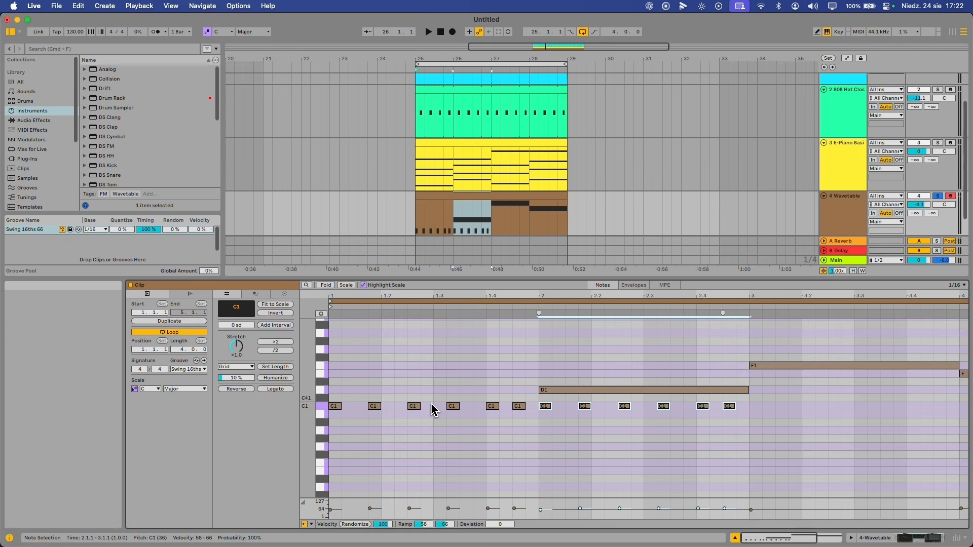
{"action": "key", "text": "Up"}
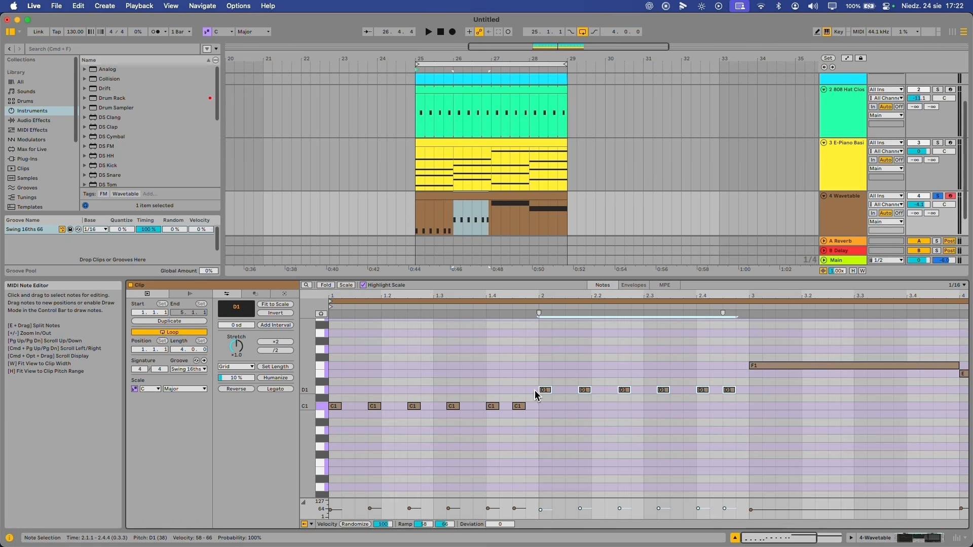
Duplicate bar 2's D1 pattern into bar 3 and transpose the copy up to F1
{"action": "left_click_drag", "start_coordinate": [534, 391], "coordinate": [331, 430]}
{"action": "left_click_drag", "start_coordinate": [542, 371], "coordinate": [746, 427]}
{"action": "key", "text": "ctrl+d"}
{"action": "key", "text": "Up"}
{"action": "key", "text": "Up"}
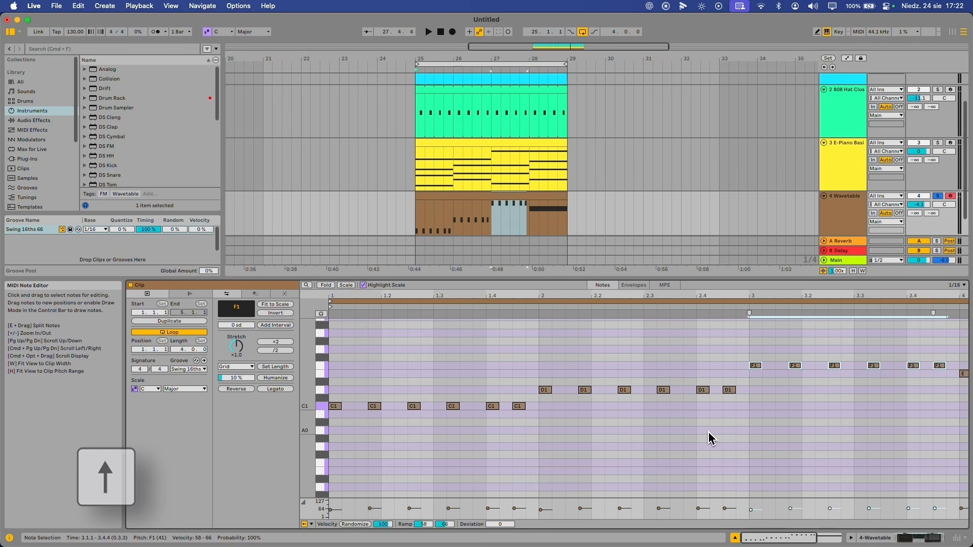
Duplicate bar 3's F1 pattern into bar 4, transpose the copy down to E1, and play the bassline
{"action": "scroll", "coordinate": [712, 438], "scroll_direction": "down", "scroll_amount": 3}
{"action": "key", "text": "ctrl+d"}
{"action": "key", "text": "Right"}
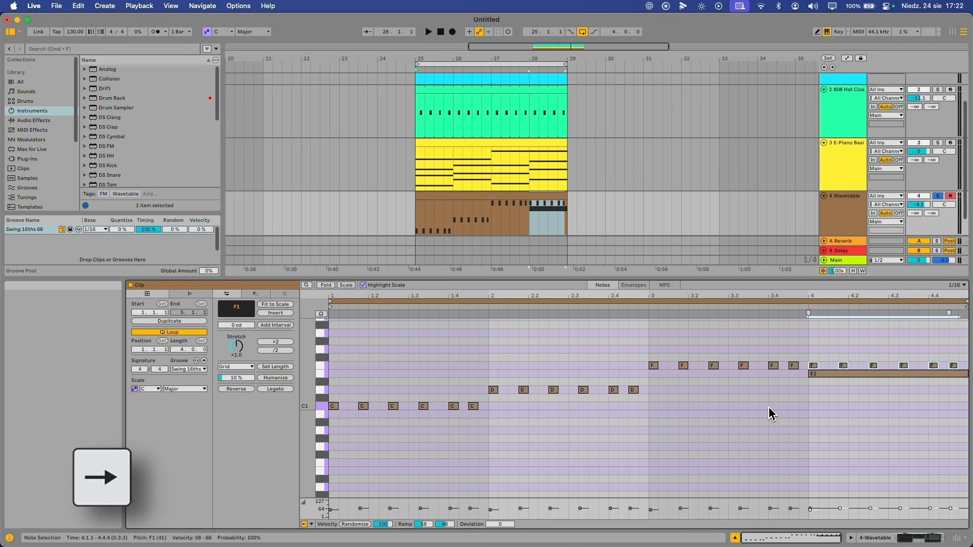
{"action": "key", "text": "Down"}
{"action": "key", "text": "space"}
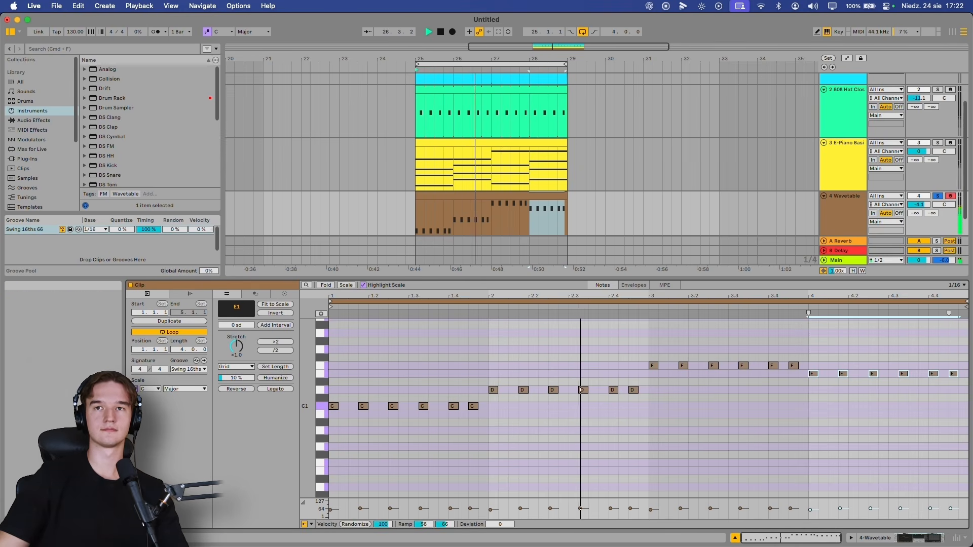
Turn off solo on the Wavetable track and listen to the bassline together with the other tracks
{"action": "left_click", "coordinate": [812, 374]}
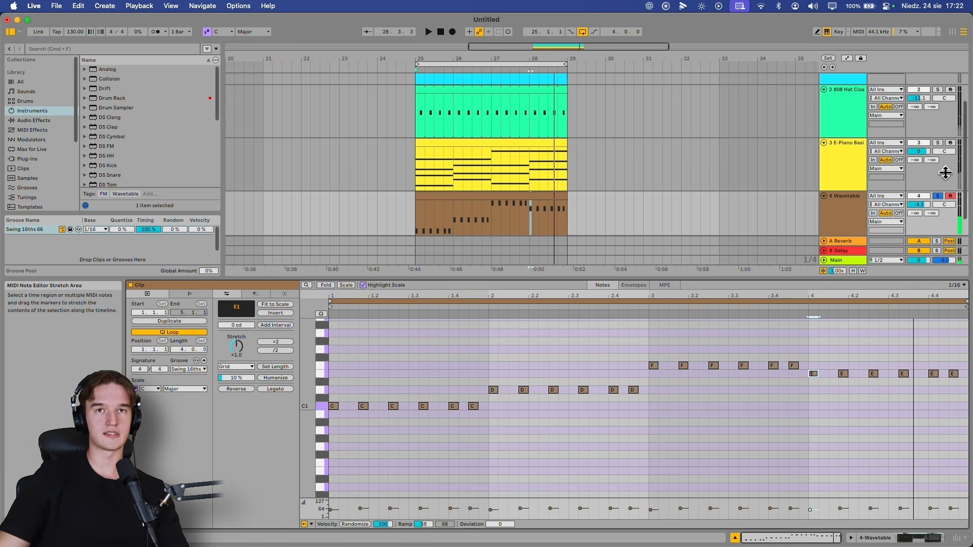
{"action": "left_click", "coordinate": [938, 199]}
{"action": "scroll", "coordinate": [643, 409], "scroll_direction": "up", "scroll_amount": 1}
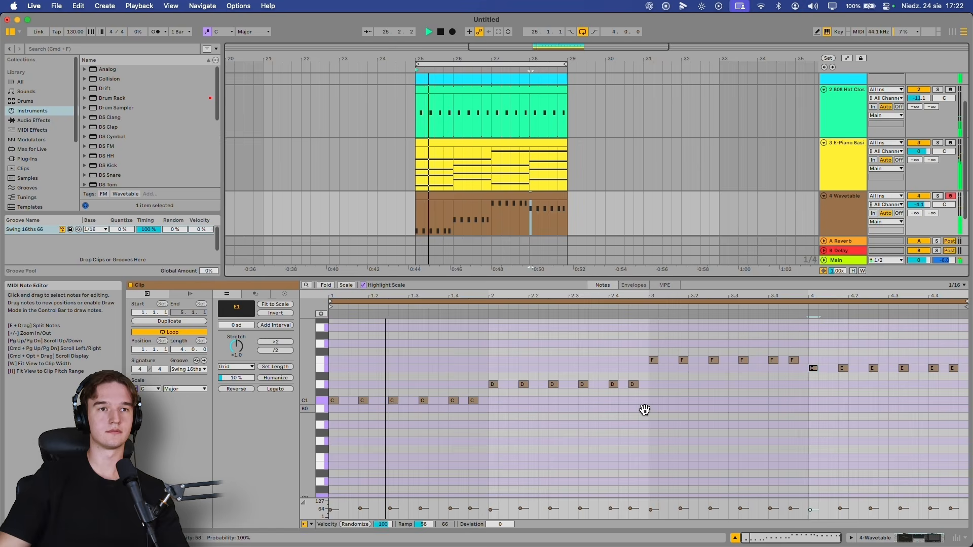
{"action": "left_click", "coordinate": [649, 400]}
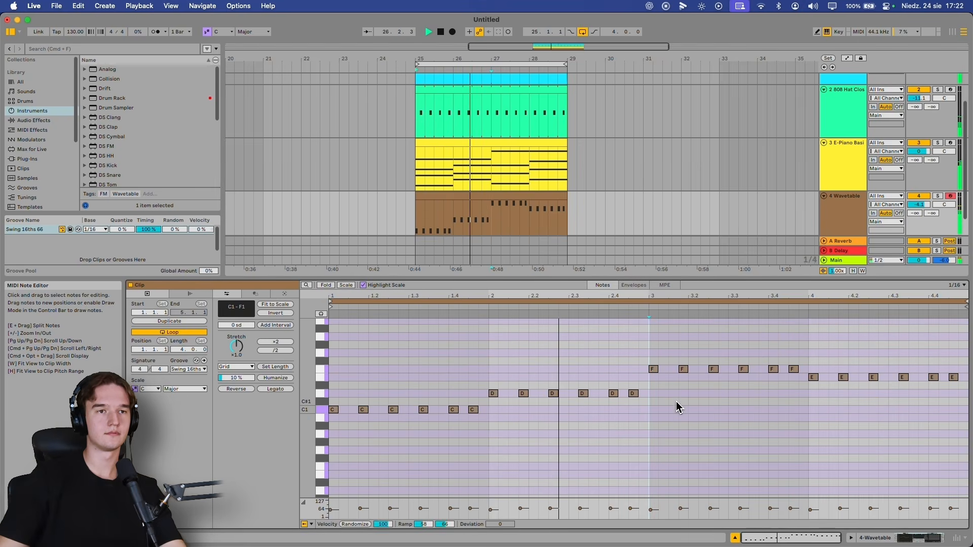
{"action": "scroll", "coordinate": [674, 403], "scroll_direction": "up", "scroll_amount": 2}
{"action": "scroll", "coordinate": [688, 406], "scroll_direction": "down", "scroll_amount": 4}
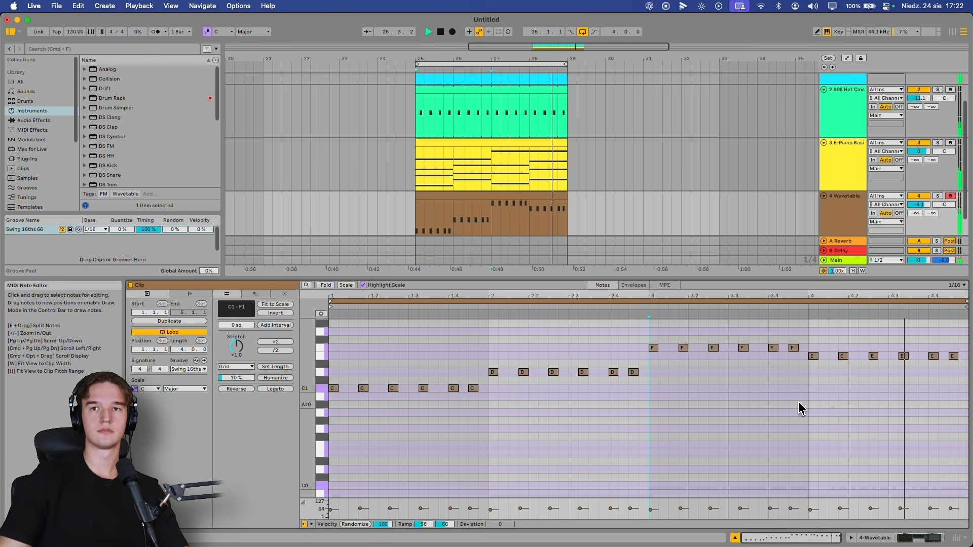
{"action": "key", "text": "space"}
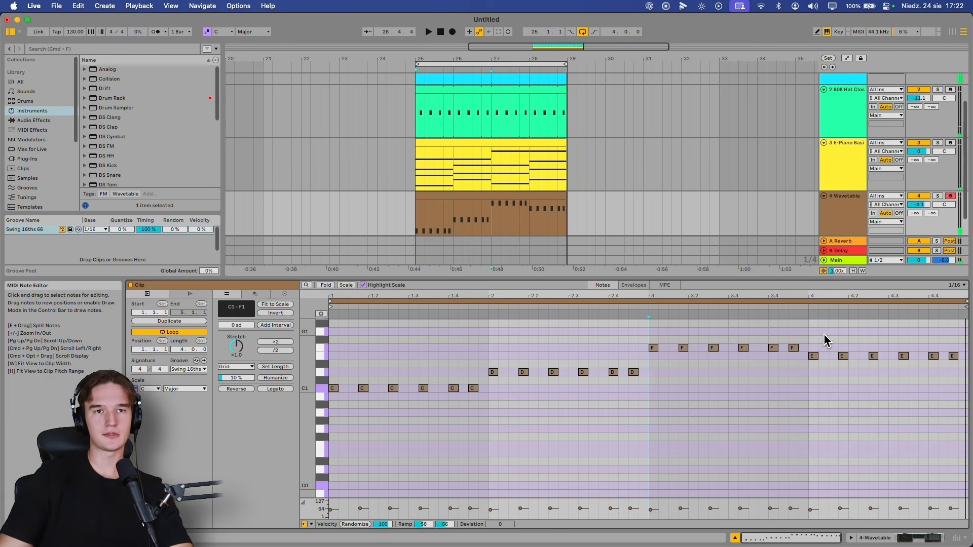
Move bar 4's first E1 note one sixteenth later to 4.1.2 and play the loop to check it
{"action": "left_click_drag", "start_coordinate": [819, 337], "coordinate": [796, 356]}
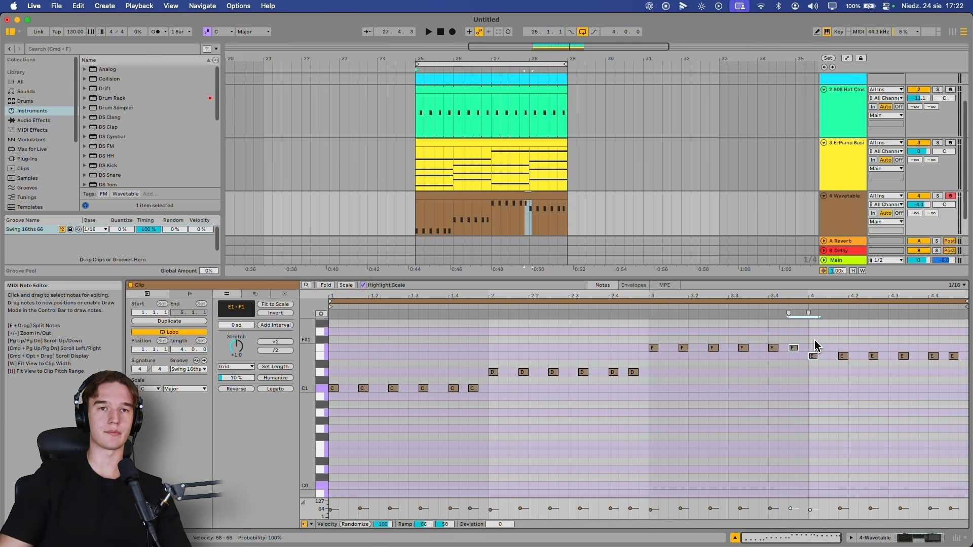
{"action": "left_click", "coordinate": [813, 356]}
{"action": "key", "text": "space"}
{"action": "key", "text": "Right"}
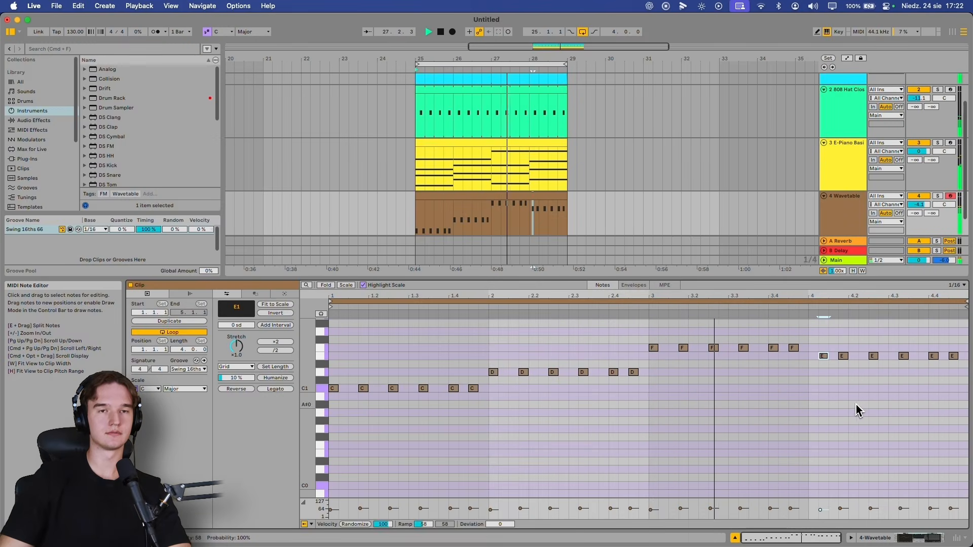
{"action": "left_click_drag", "start_coordinate": [839, 387], "coordinate": [835, 381]}
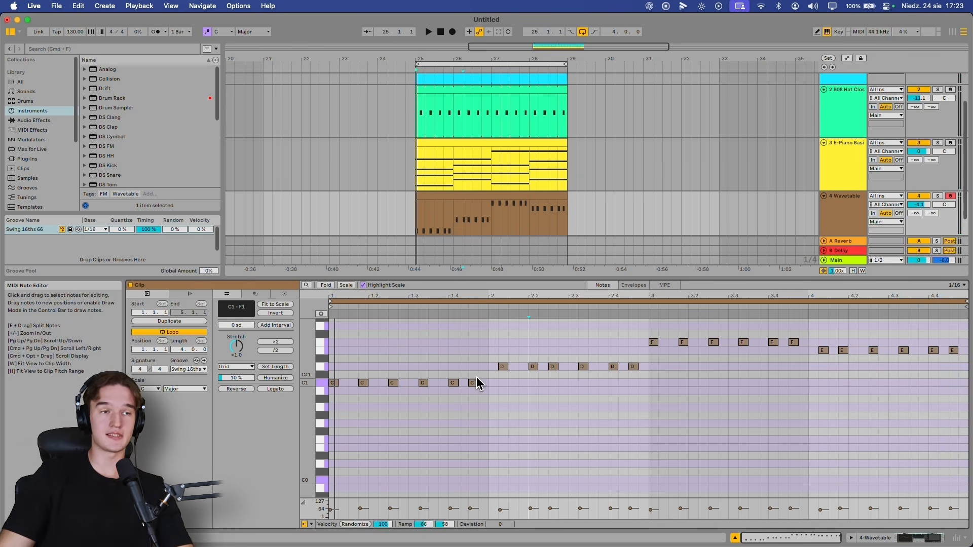
Raise the last C1 note in bar 1 by an octave to C2 while auditioning the loop
{"action": "left_click", "coordinate": [473, 383]}
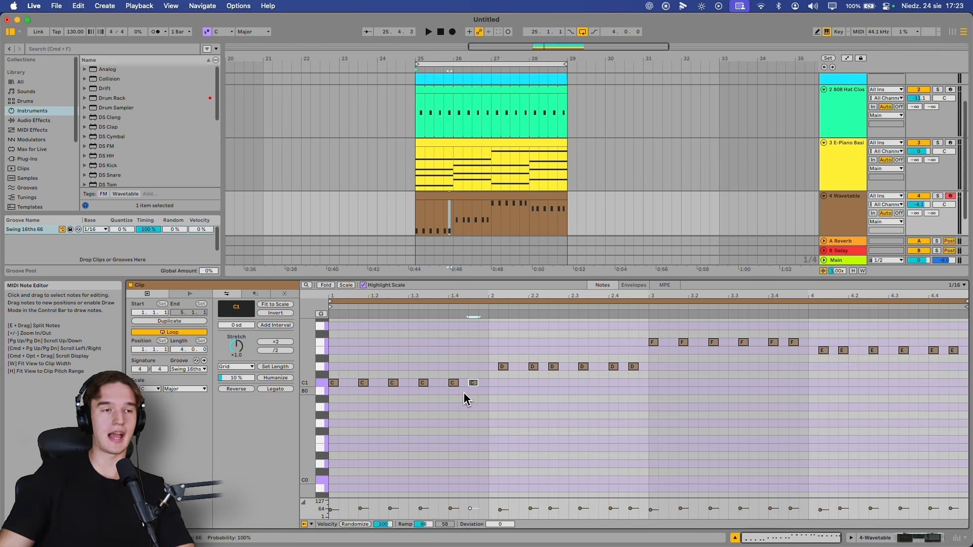
{"action": "scroll", "coordinate": [475, 393], "scroll_direction": "up", "scroll_amount": 2}
{"action": "key", "text": "space"}
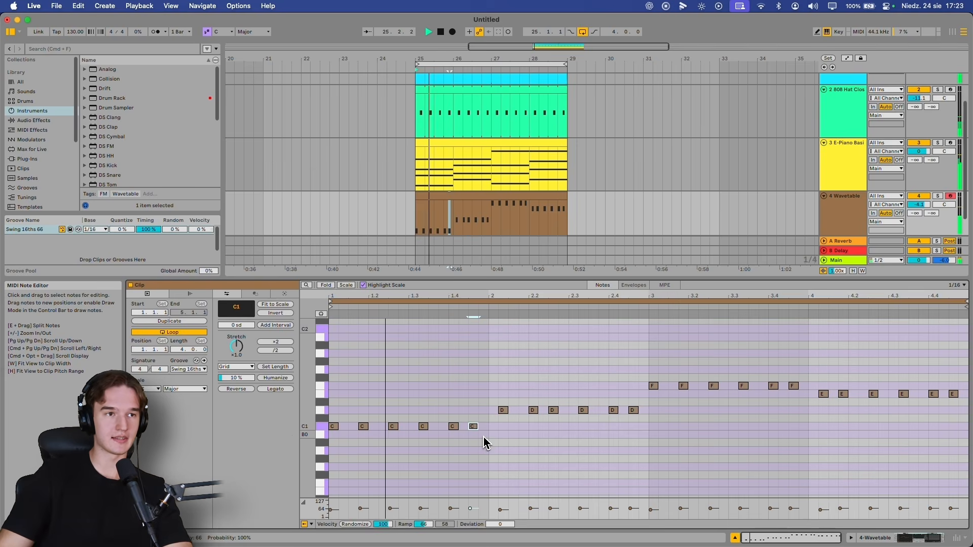
{"action": "key", "text": "shift+Up"}
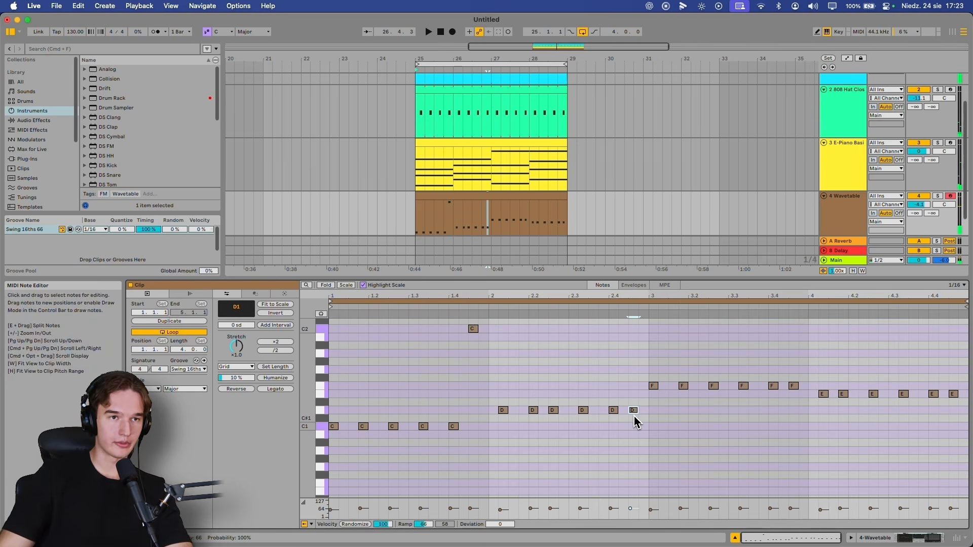
Lower the last D1 note in bar 2 to B0 and listen to the result
{"action": "key", "text": "Down"}
{"action": "key", "text": "Down"}
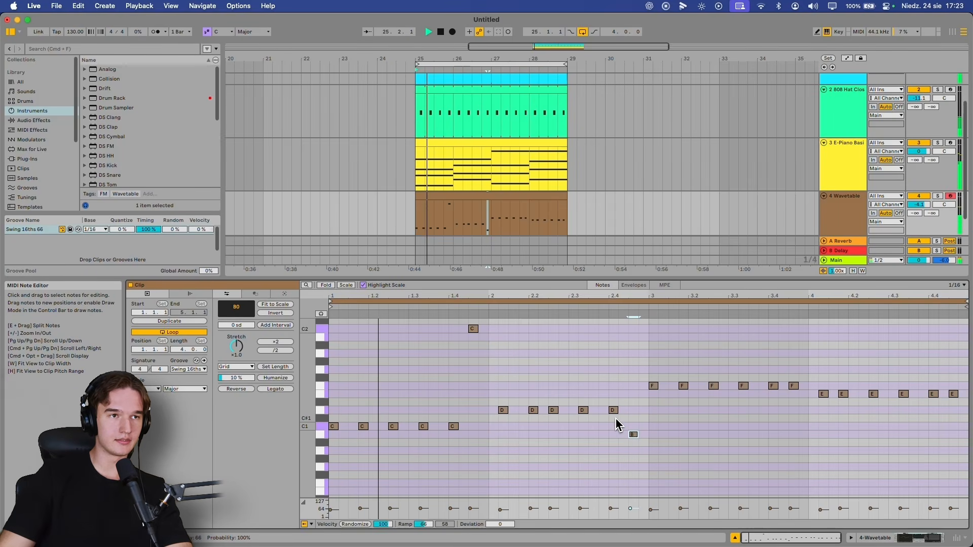
{"action": "scroll", "coordinate": [598, 418], "scroll_direction": "down", "scroll_amount": 2}
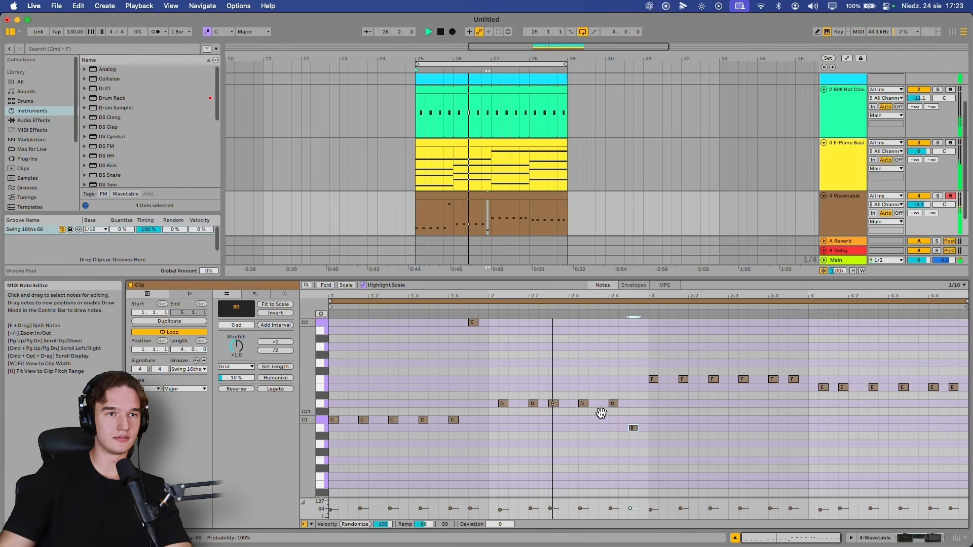
{"action": "scroll", "coordinate": [652, 391], "scroll_direction": "up", "scroll_amount": 2}
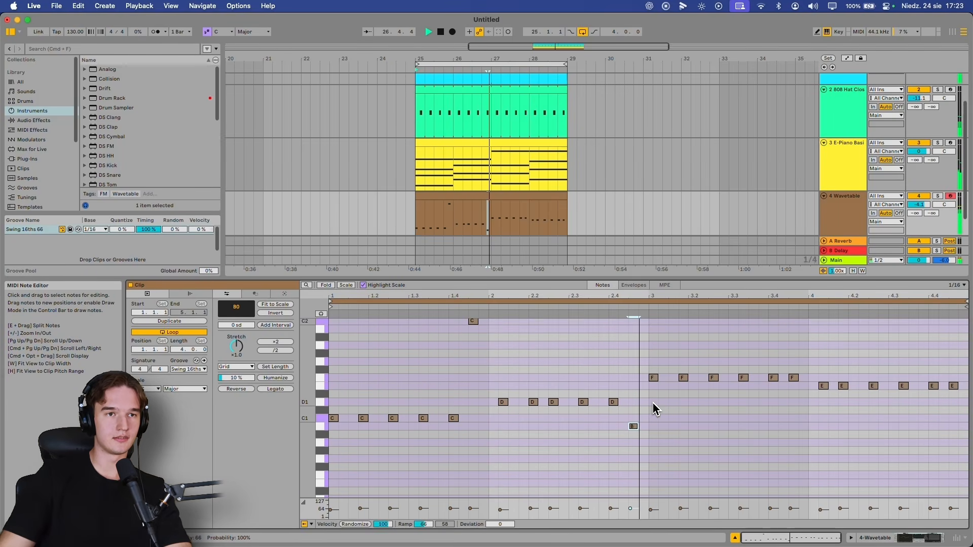
Raise the last F1 note in bar 3 to G1
{"action": "left_click", "coordinate": [793, 378]}
{"action": "key", "text": "Up"}
{"action": "key", "text": "Up"}
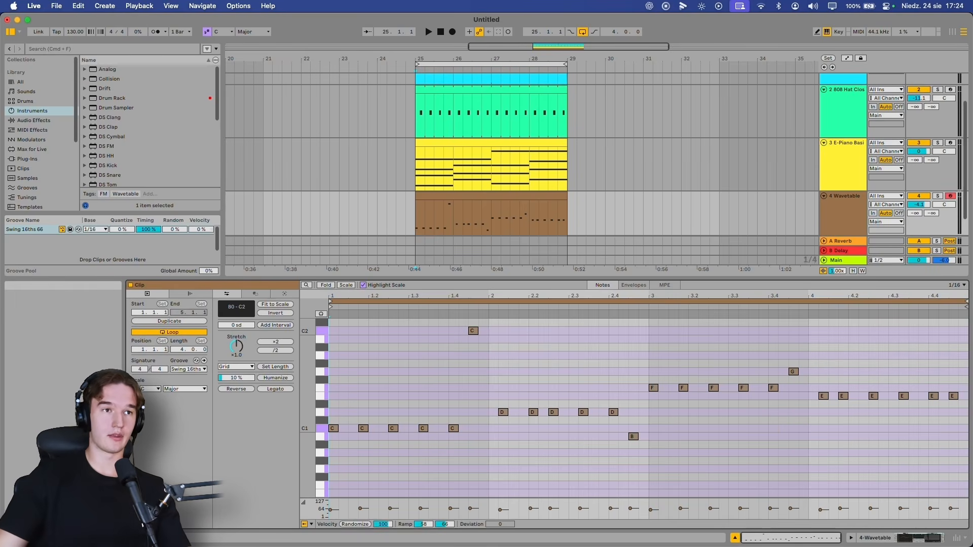
{"action": "left_click_drag", "start_coordinate": [508, 332], "coordinate": [332, 423]}
{"action": "left_click", "coordinate": [531, 361]}
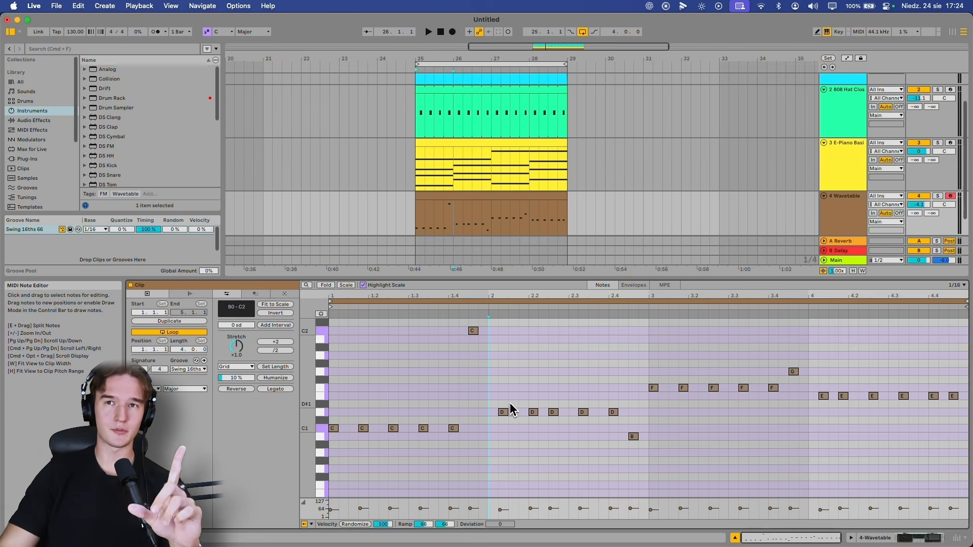
{"action": "left_click_drag", "start_coordinate": [489, 363], "coordinate": [656, 456]}
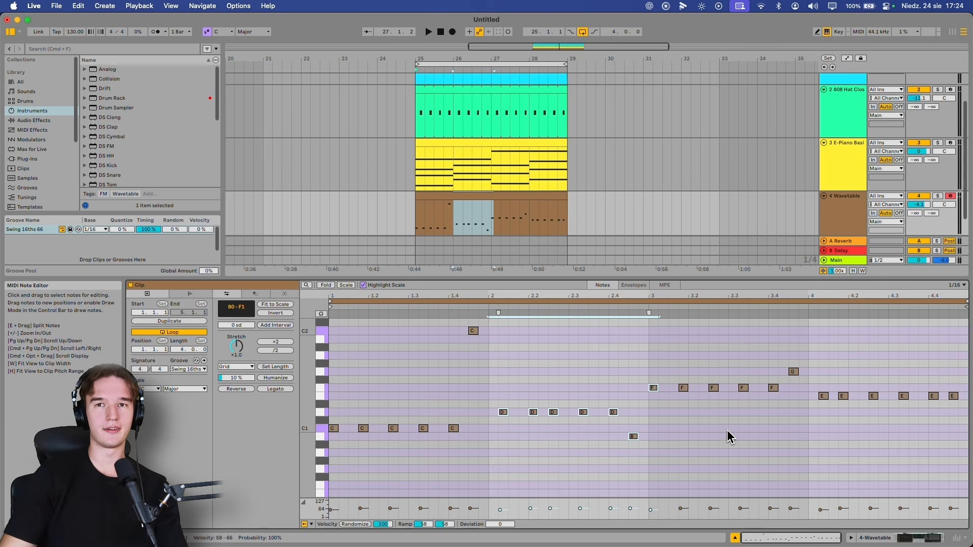
{"action": "left_click", "coordinate": [659, 440]}
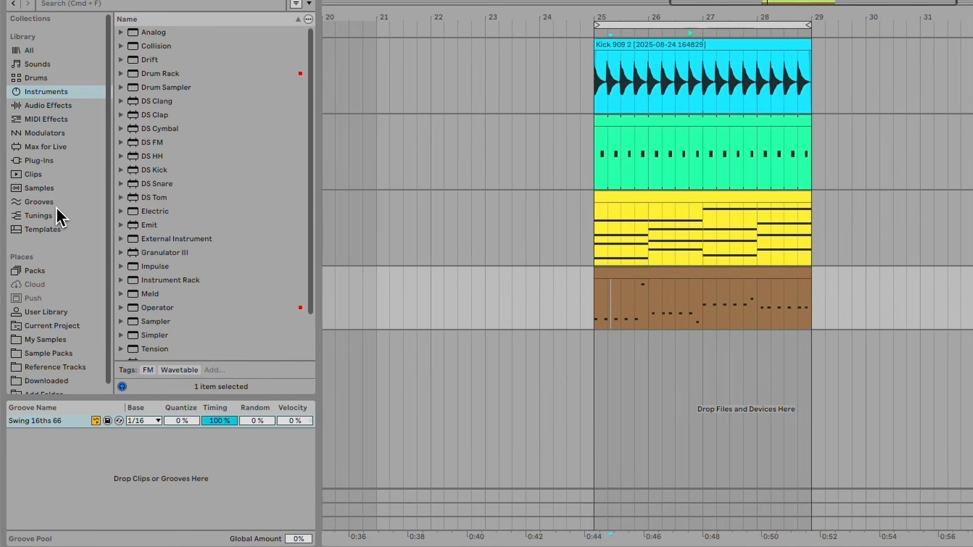
Browse the Grooves library and preview some of the basic 8ths and 16ths swing grooves
{"action": "left_click", "coordinate": [56, 205]}
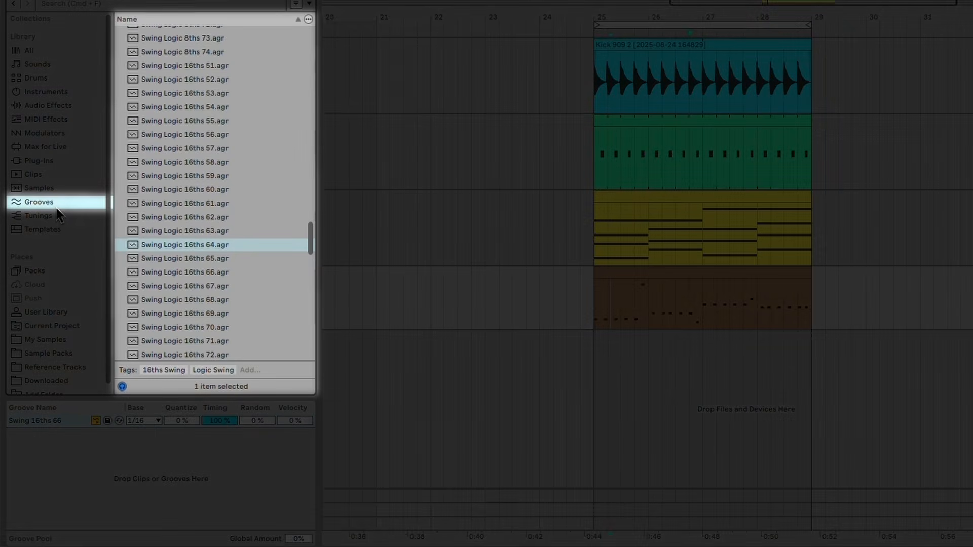
{"action": "scroll", "coordinate": [159, 201], "scroll_direction": "up", "scroll_amount": 3}
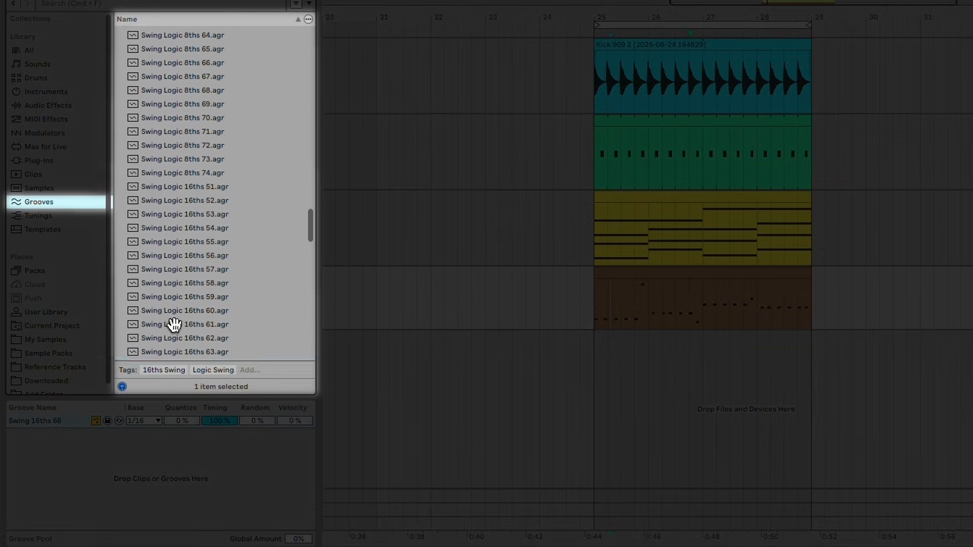
{"action": "scroll", "coordinate": [206, 258], "scroll_direction": "up", "scroll_amount": 15}
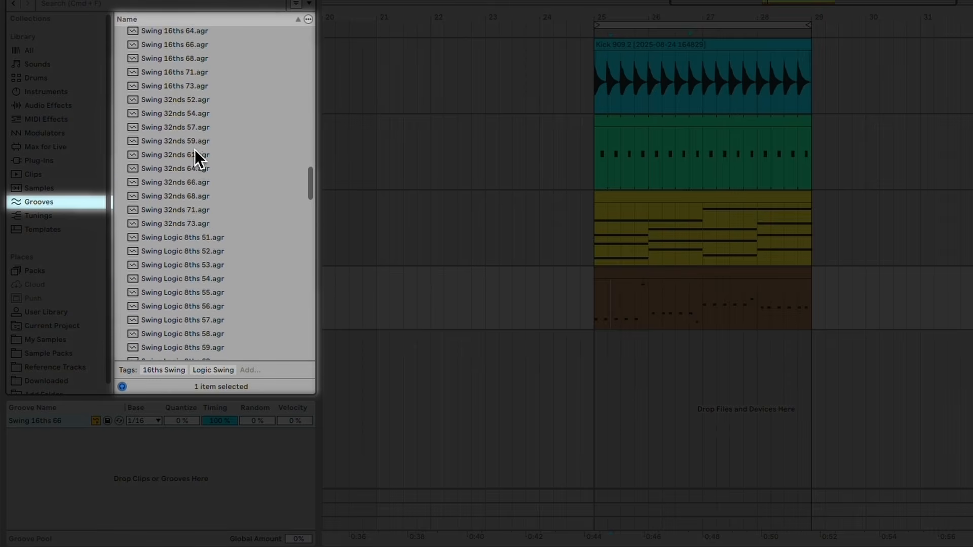
{"action": "scroll", "coordinate": [191, 203], "scroll_direction": "down", "scroll_amount": 10}
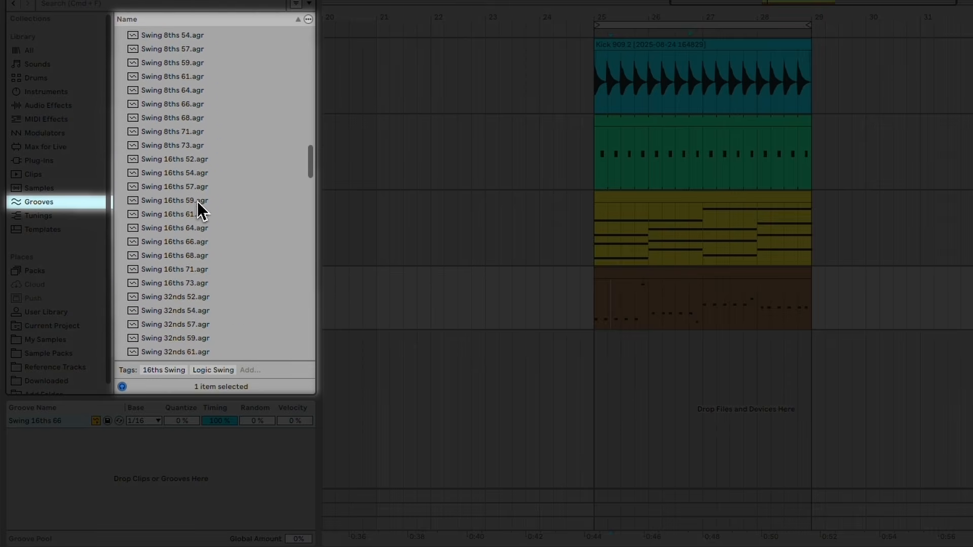
{"action": "left_click", "coordinate": [200, 173]}
{"action": "left_click", "coordinate": [199, 80]}
{"action": "scroll", "coordinate": [202, 137], "scroll_direction": "up", "scroll_amount": 10}
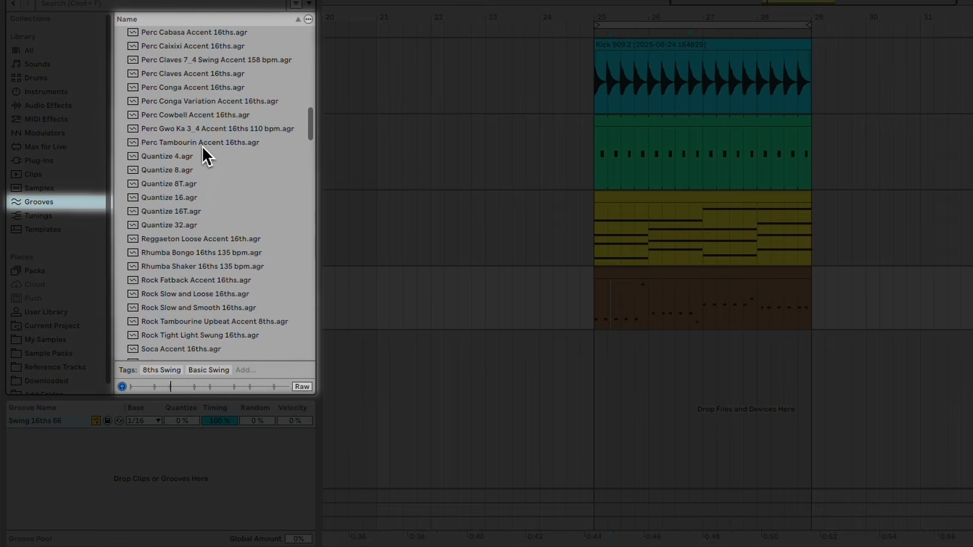
Look through the genre-based grooves, including Hip Hop NY Cut 16ths 80 bpm, and the Swing Logic 8ths and 16ths grooves
{"action": "left_click", "coordinate": [189, 74]}
{"action": "scroll", "coordinate": [199, 120], "scroll_direction": "up", "scroll_amount": 5}
{"action": "scroll", "coordinate": [199, 120], "scroll_direction": "up", "scroll_amount": 5}
{"action": "left_click", "coordinate": [199, 103]}
{"action": "scroll", "coordinate": [209, 181], "scroll_direction": "up", "scroll_amount": 5}
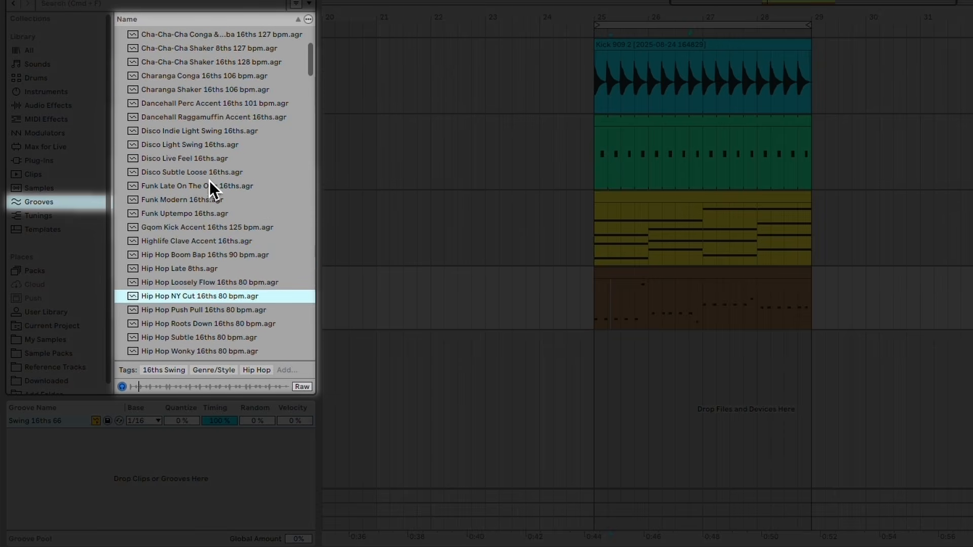
{"action": "scroll", "coordinate": [212, 213], "scroll_direction": "up", "scroll_amount": 2}
{"action": "scroll", "coordinate": [223, 284], "scroll_direction": "down", "scroll_amount": 8}
{"action": "scroll", "coordinate": [224, 305], "scroll_direction": "down", "scroll_amount": 15}
{"action": "left_click", "coordinate": [215, 311]}
{"action": "scroll", "coordinate": [213, 311], "scroll_direction": "down", "scroll_amount": 6}
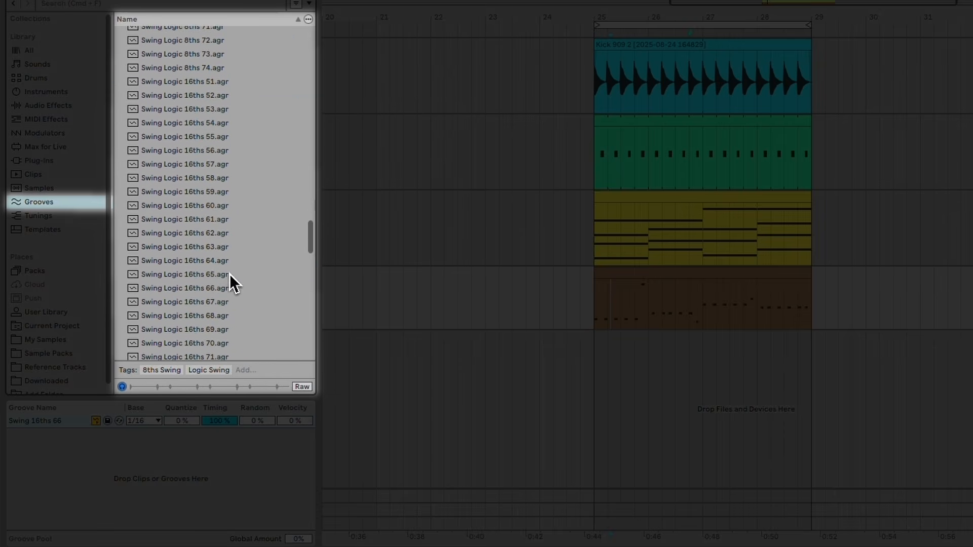
Audition the Swing Logic 16ths 62 to 64 grooves and drop Swing Logic 16ths 64 onto the Wavetable bass clip
{"action": "left_click", "coordinate": [194, 234]}
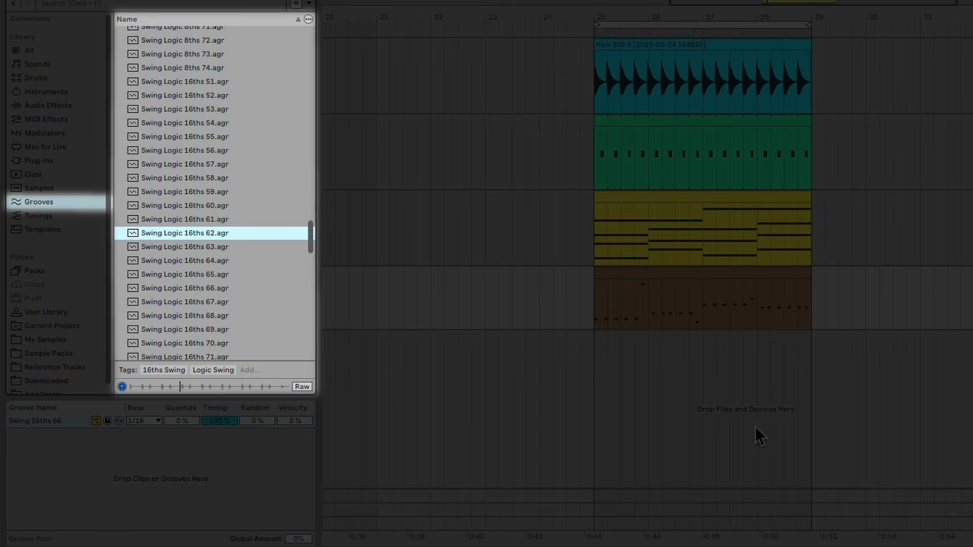
{"action": "key", "text": "Down"}
{"action": "key", "text": "Down"}
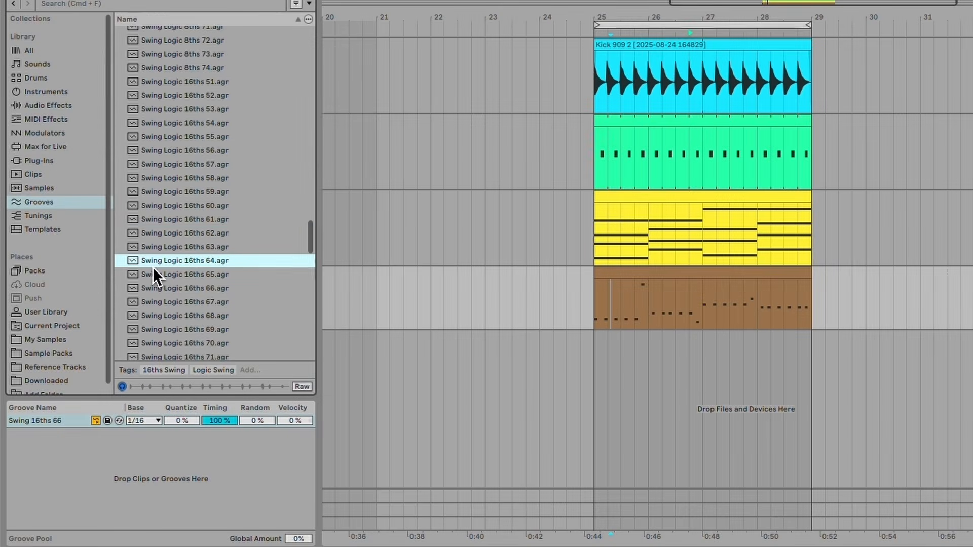
{"action": "left_click_drag", "start_coordinate": [153, 266], "coordinate": [644, 276]}
{"action": "left_click", "coordinate": [644, 272]}
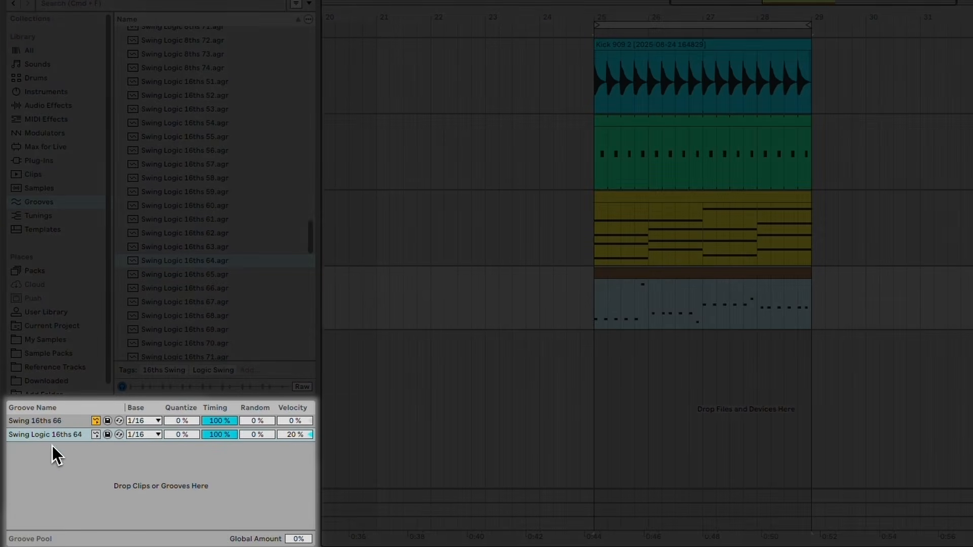
Look over Swing 16ths 66 and Swing Logic 16ths 64 in the Groove Pool, toggling the pool's visibility
{"action": "left_click", "coordinate": [68, 434]}
{"action": "left_click", "coordinate": [52, 424]}
{"action": "left_click", "coordinate": [55, 438]}
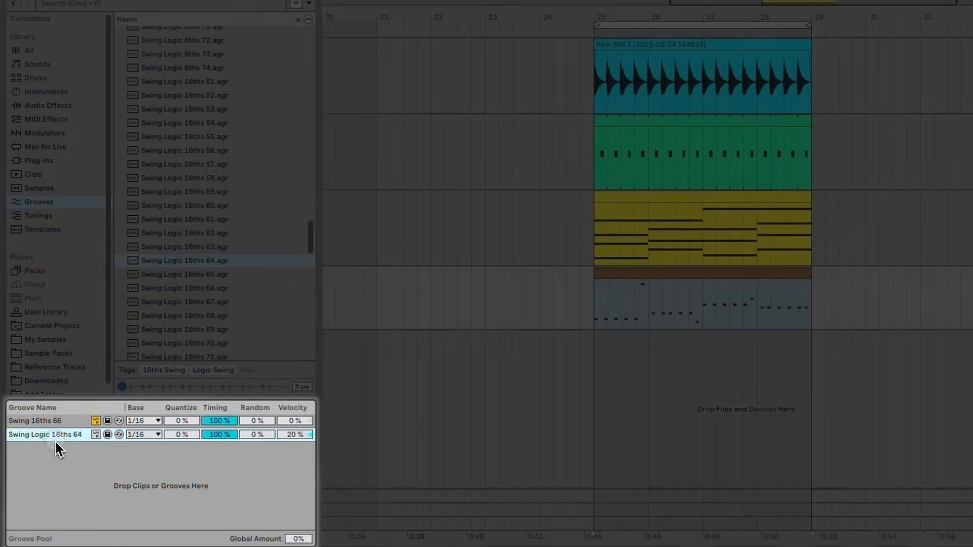
{"action": "left_click", "coordinate": [28, 25]}
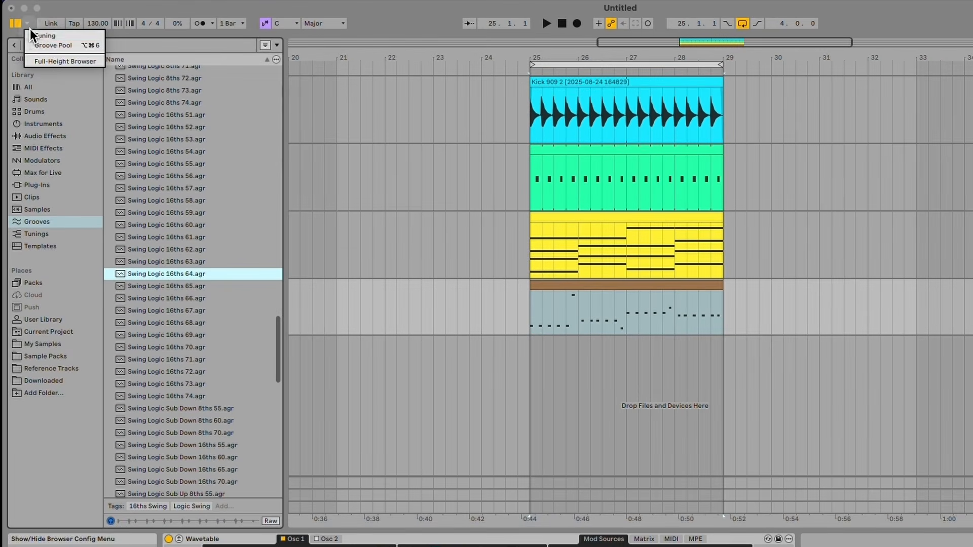
{"action": "left_click", "coordinate": [32, 48]}
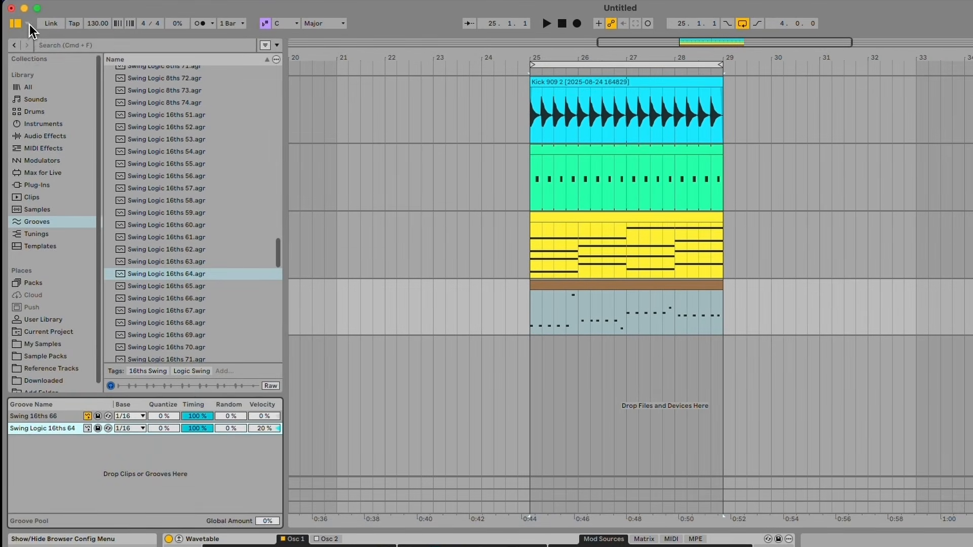
{"action": "left_click", "coordinate": [29, 24]}
{"action": "left_click", "coordinate": [31, 44]}
{"action": "left_click", "coordinate": [27, 26]}
{"action": "left_click", "coordinate": [32, 44]}
{"action": "left_click", "coordinate": [52, 420]}
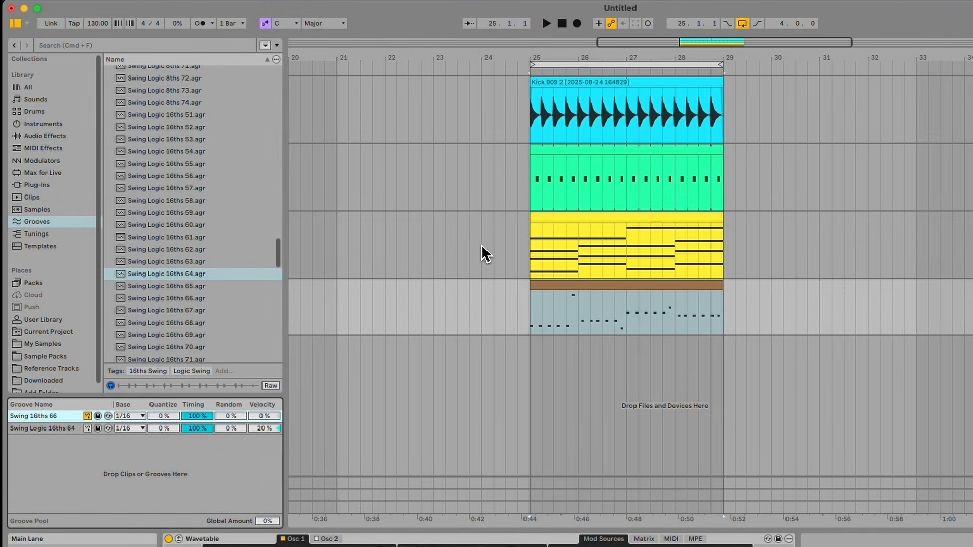
Play the loop from the bass clip and raise the Groove Pool's Global Amount to 100%
{"action": "left_click", "coordinate": [601, 284]}
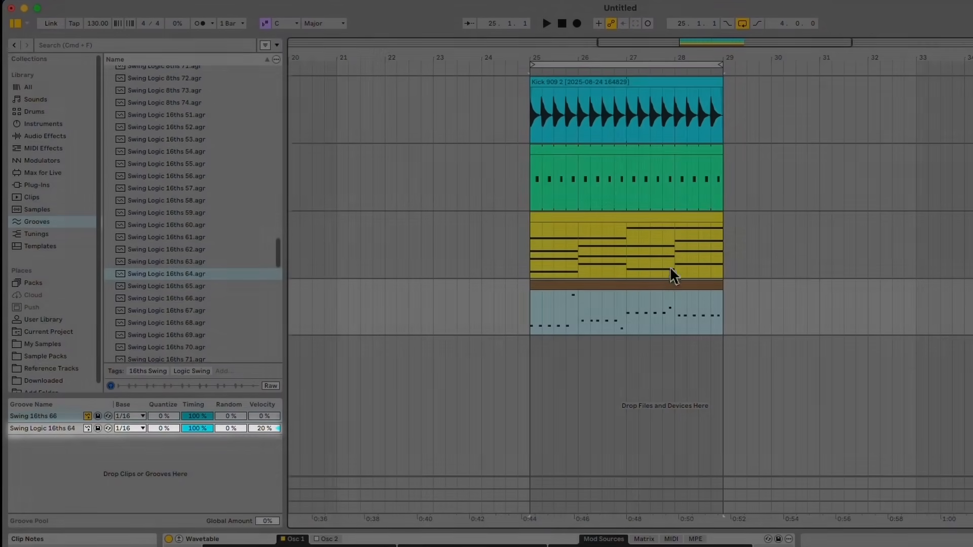
{"action": "key", "text": "space"}
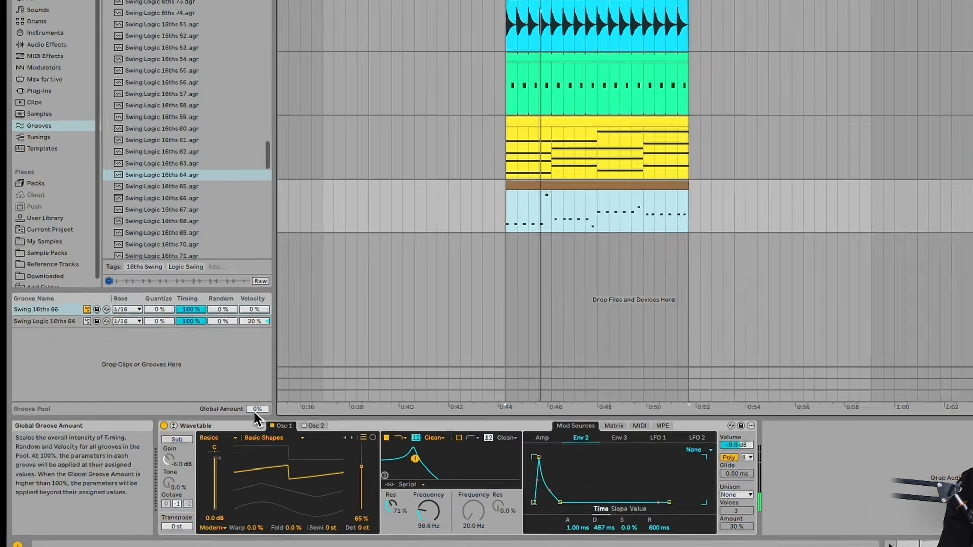
{"action": "left_click_drag", "start_coordinate": [254, 411], "coordinate": [256, 419]}
Nudge the second and fourth C1 notes of the bass clip slightly later by hand to imitate the groove's swing
{"action": "left_click_drag", "start_coordinate": [575, 367], "coordinate": [585, 348]}
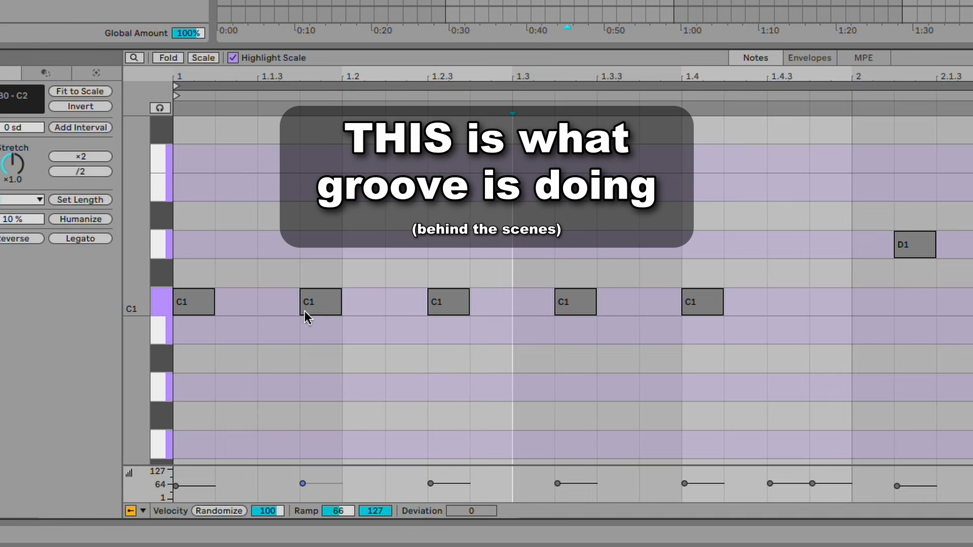
{"action": "left_click_drag", "start_coordinate": [327, 305], "coordinate": [337, 307]}
{"action": "left_click_drag", "start_coordinate": [578, 305], "coordinate": [589, 309]}
{"action": "left_click_drag", "start_coordinate": [699, 240], "coordinate": [694, 282]}
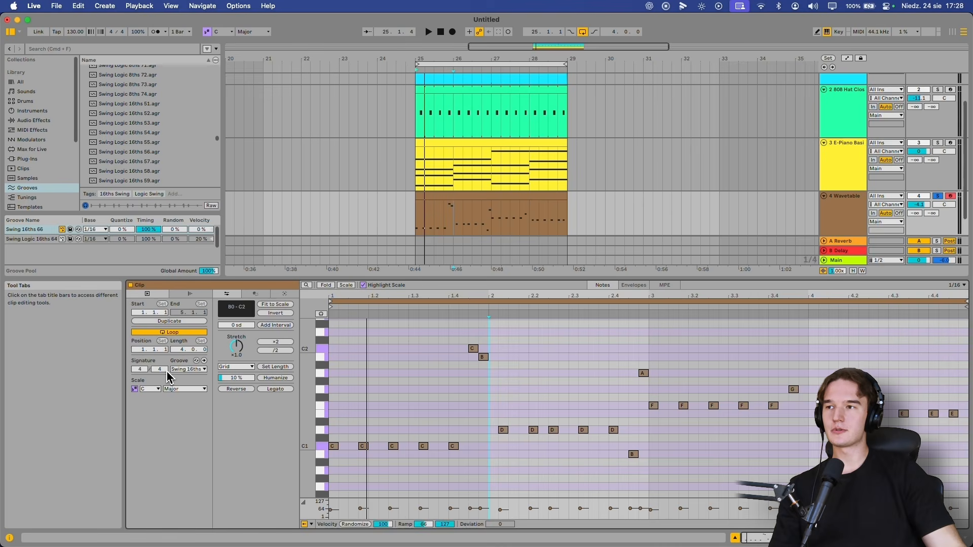
Set the bass clip's groove to None
{"action": "left_click", "coordinate": [196, 372]}
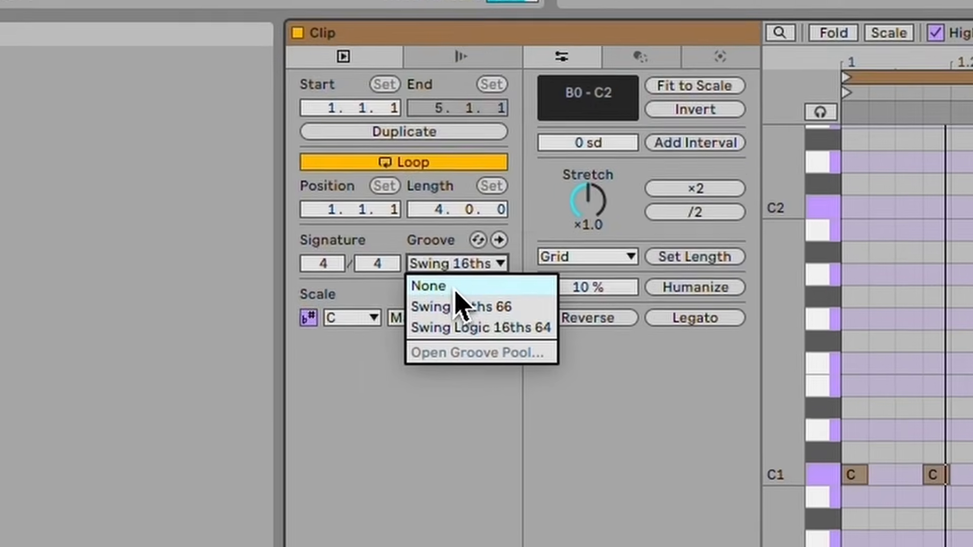
{"action": "left_click", "coordinate": [188, 380]}
{"action": "left_click", "coordinate": [441, 257]}
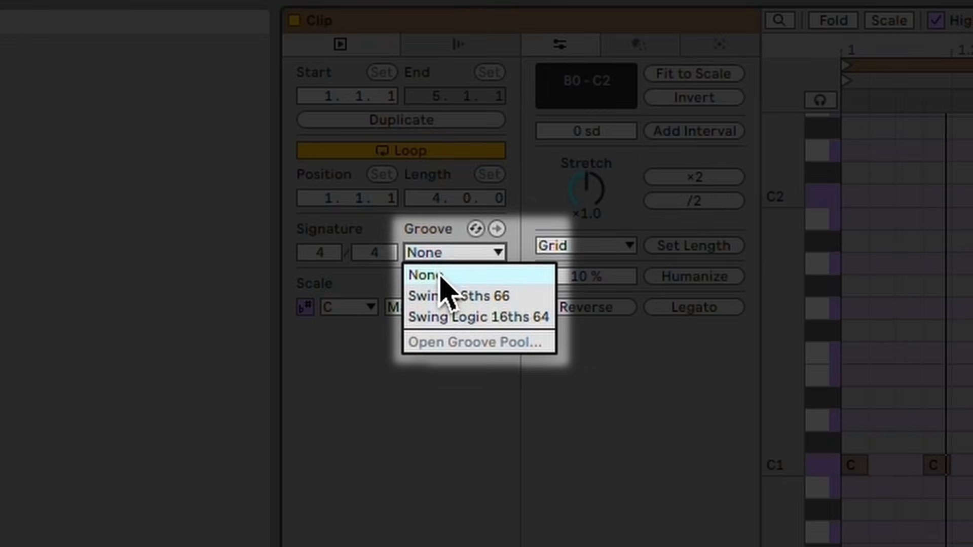
{"action": "left_click", "coordinate": [447, 294]}
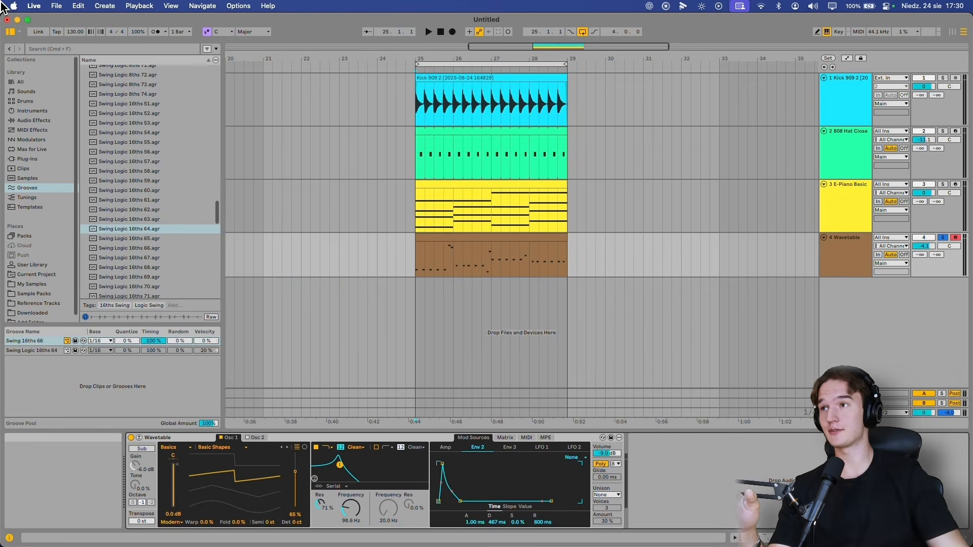
Search the whole library for "bnyx vocal" and preview the Vocal BNYX Oh Ab.aif sample
{"action": "left_click", "coordinate": [20, 82]}
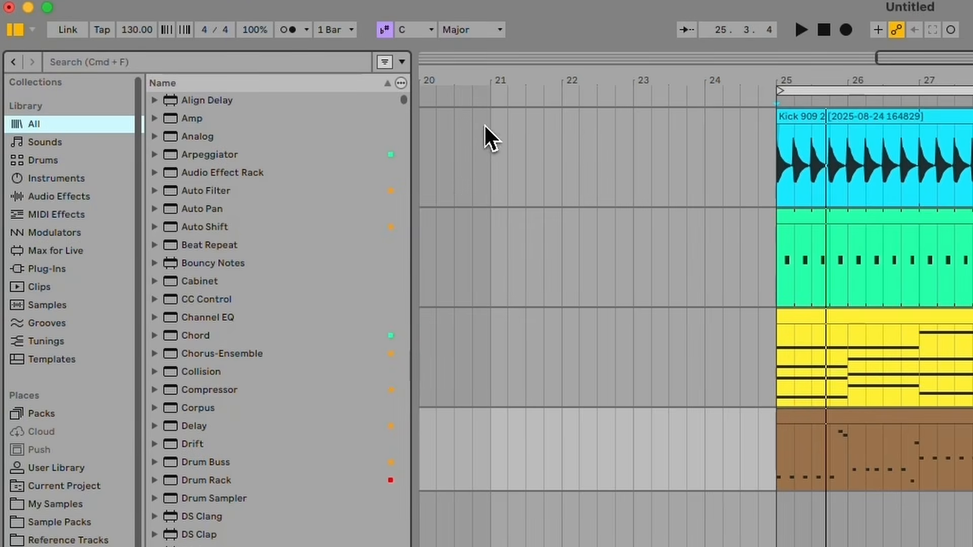
{"action": "key", "text": "ctrl+f"}
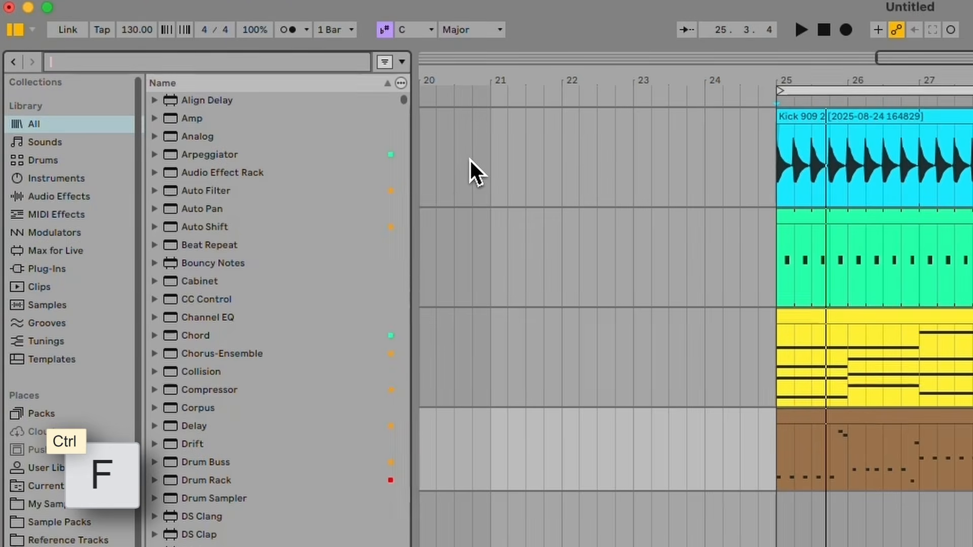
{"action": "type", "text": "bny"}
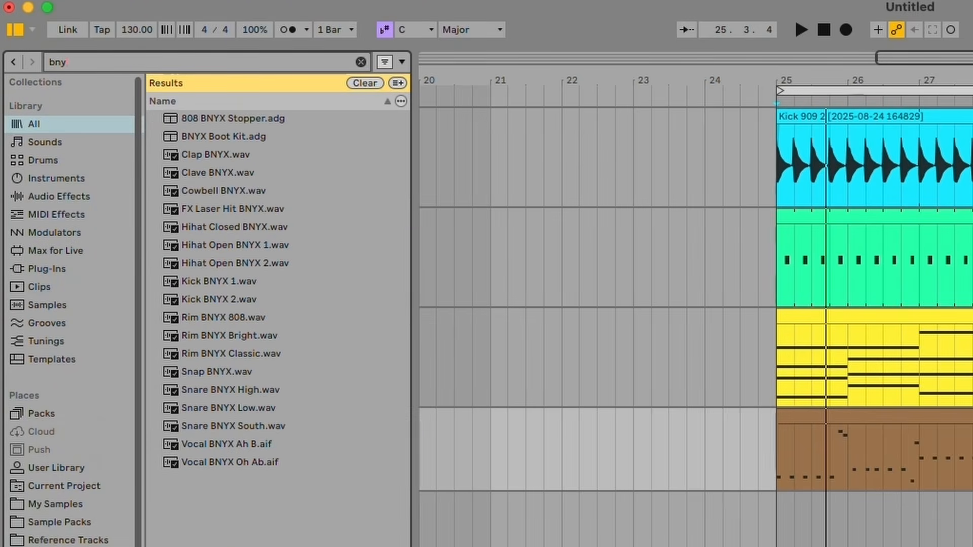
{"action": "type", "text": "x vocal"}
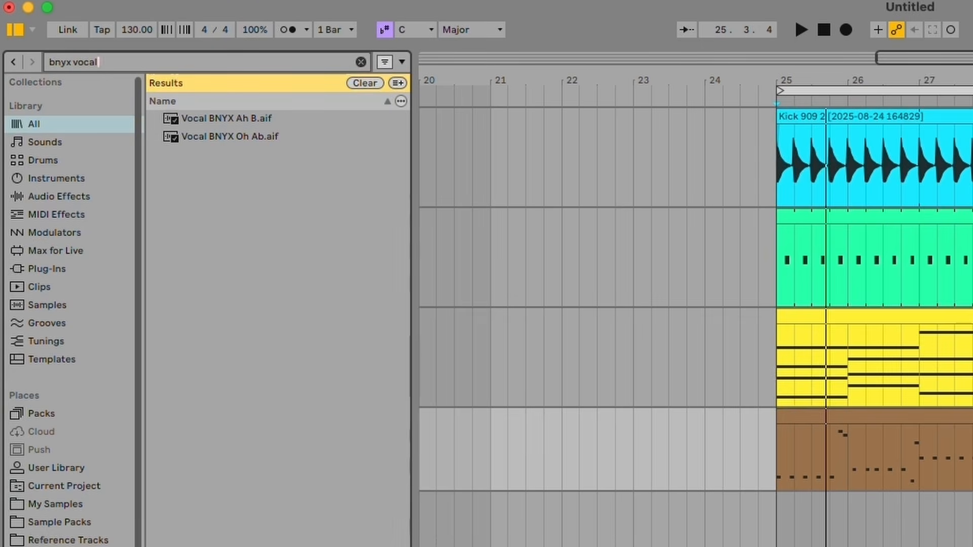
{"action": "left_click", "coordinate": [219, 144]}
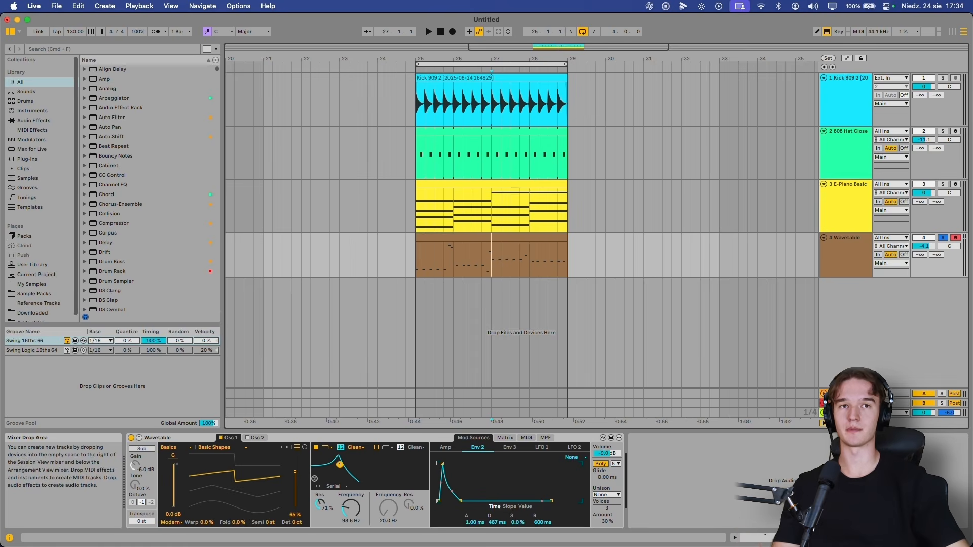
{"action": "left_click", "coordinate": [36, 9]}
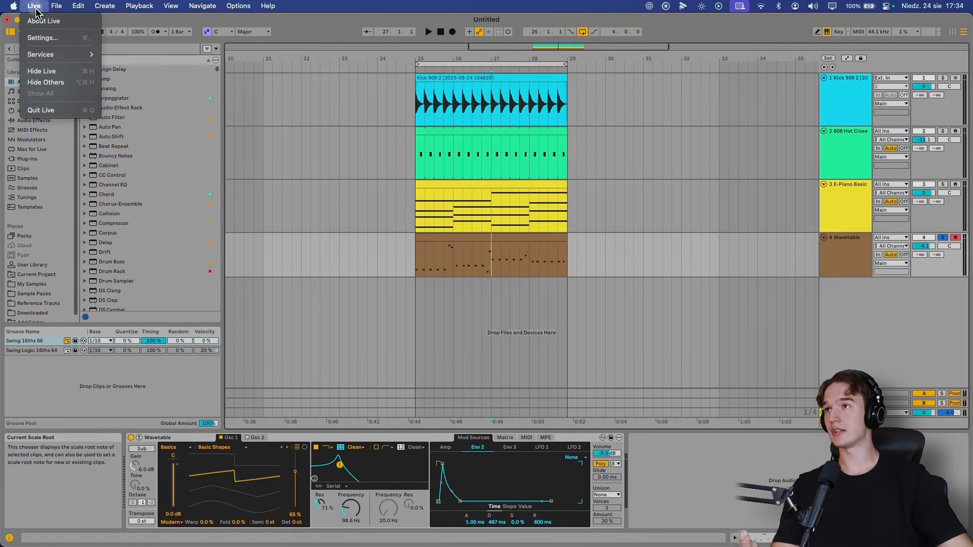
{"action": "left_click", "coordinate": [56, 41]}
{"action": "left_click_drag", "start_coordinate": [537, 134], "coordinate": [549, 107]}
{"action": "left_click", "coordinate": [365, 104]}
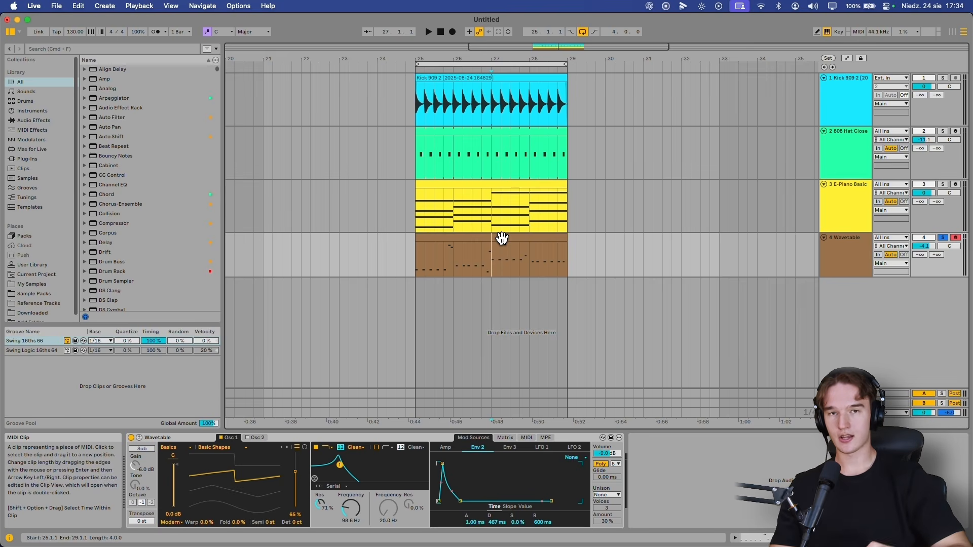
Set the Audio Input Device to Scarlett Solo USB (2 In, 2 Out) in the audio settings and close them
{"action": "key", "text": "ctrl+comma"}
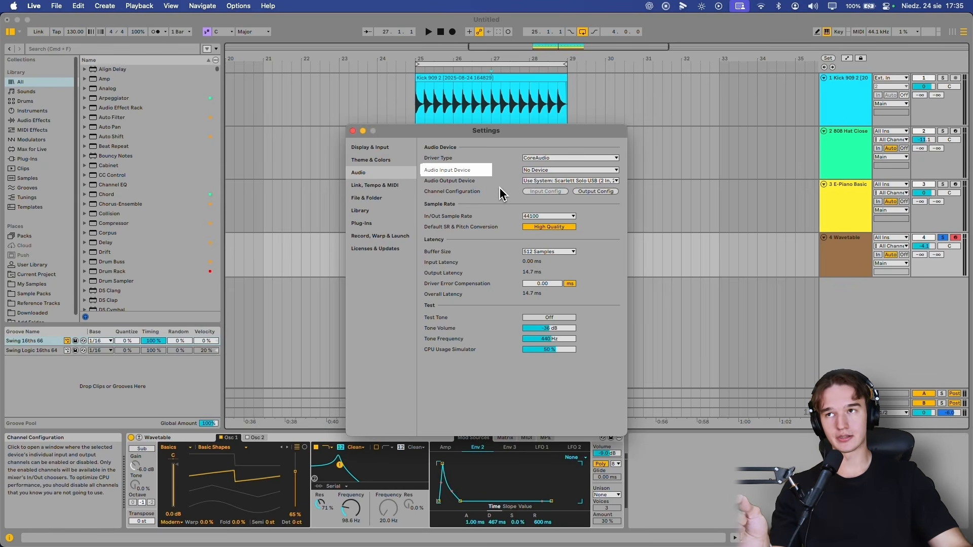
{"action": "left_click", "coordinate": [535, 170]}
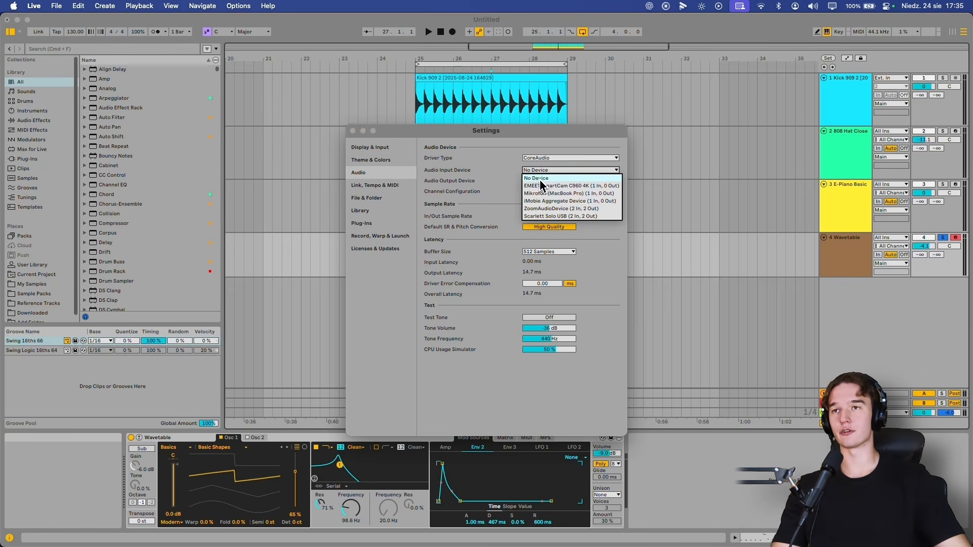
{"action": "left_click", "coordinate": [539, 216]}
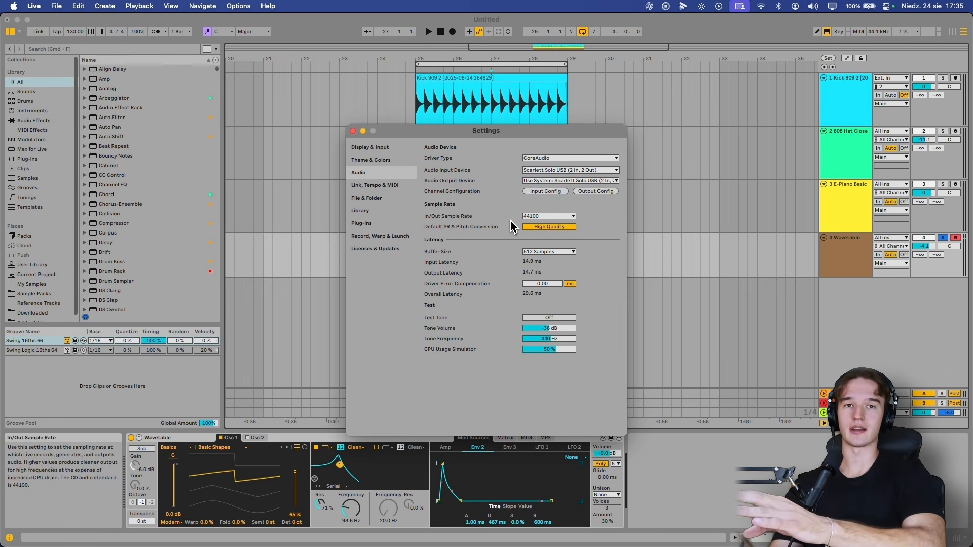
{"action": "left_click", "coordinate": [353, 131]}
Turn off solo on the Wavetable track and add a new audio track below it
{"action": "left_click", "coordinate": [943, 238]}
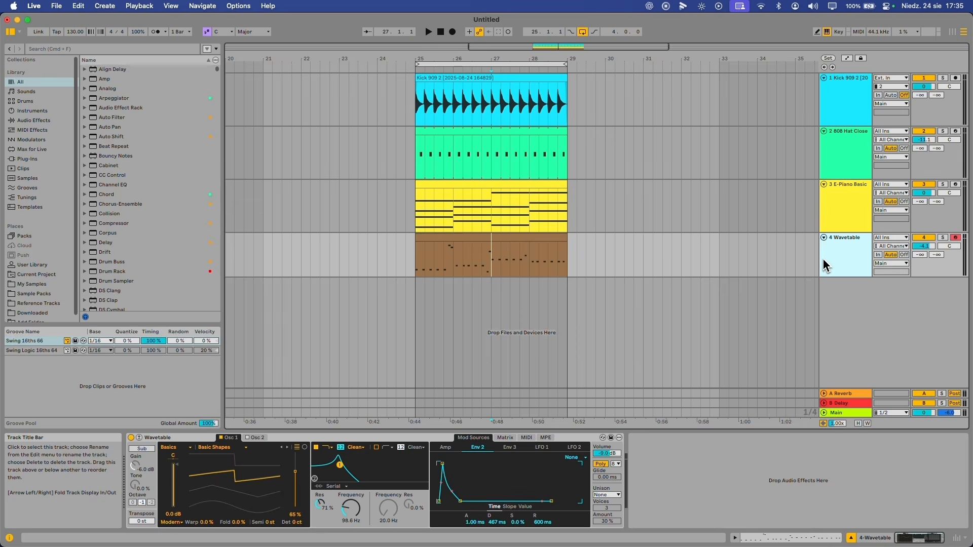
{"action": "key", "text": "ctrl+t"}
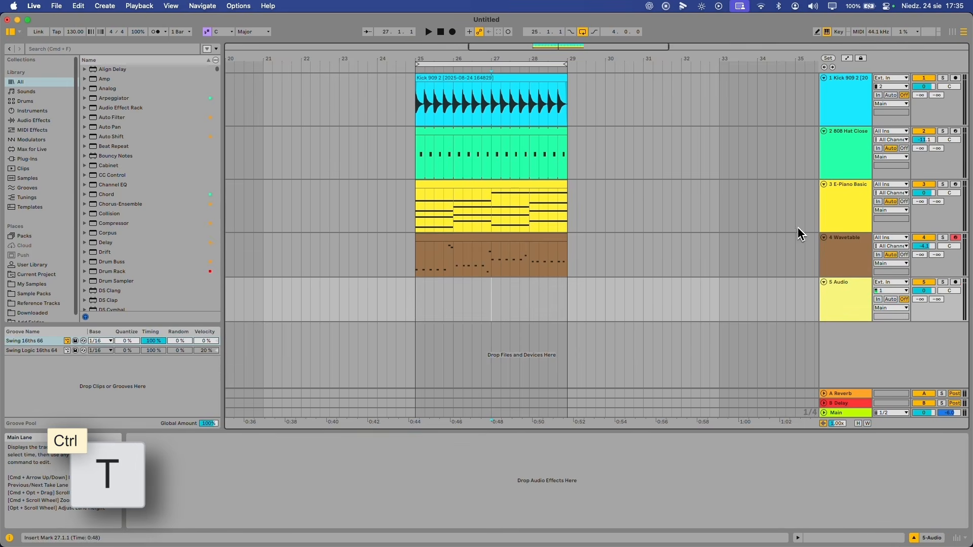
{"action": "left_click", "coordinate": [843, 299]}
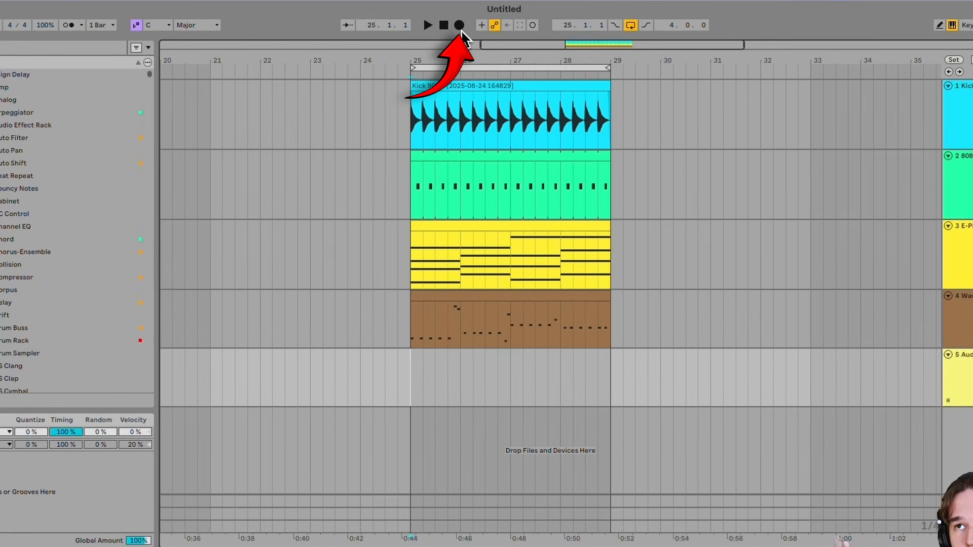
Record a four-bar vocal take on the new audio track from bar 25 and play it back with the loop
{"action": "left_click", "coordinate": [452, 31]}
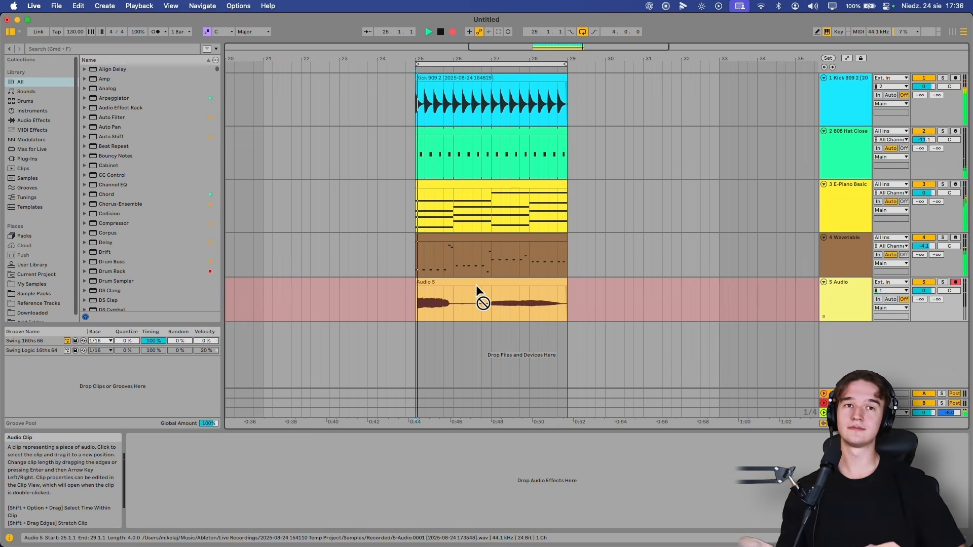
{"action": "key", "text": "space"}
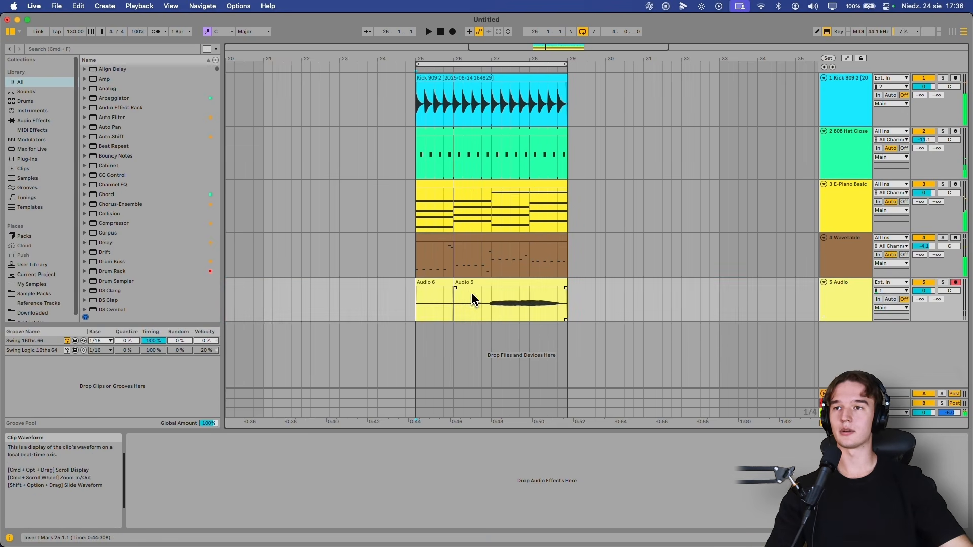
{"action": "left_click", "coordinate": [419, 287]}
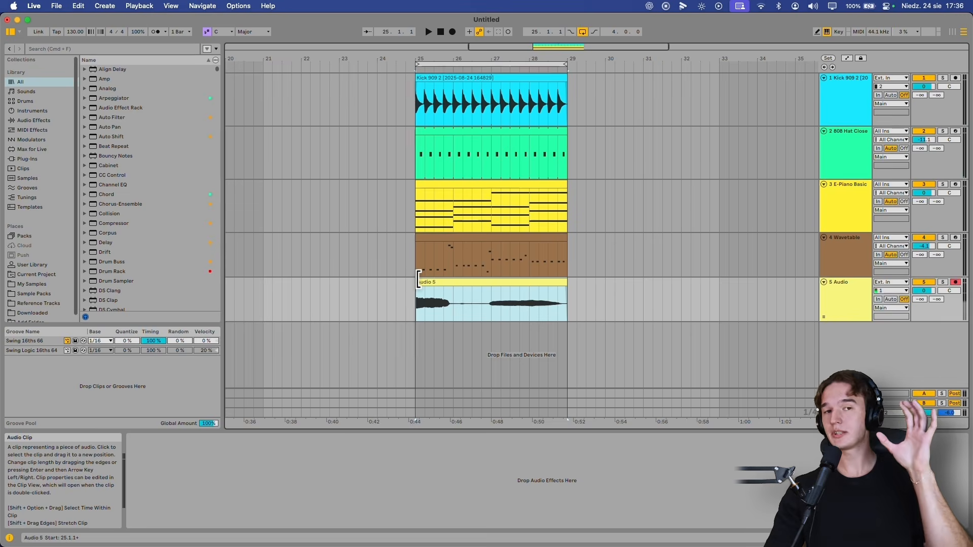
{"action": "key", "text": "space"}
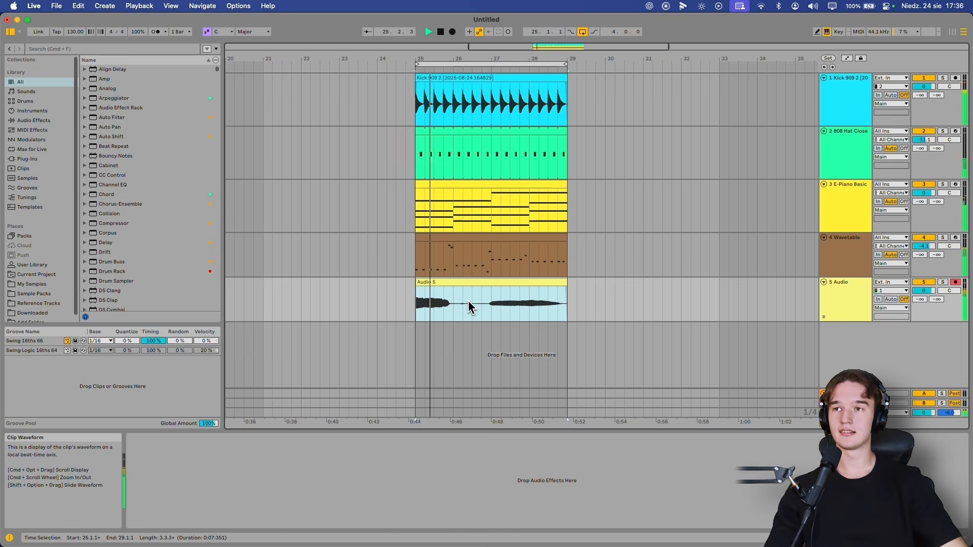
{"action": "left_click", "coordinate": [484, 309]}
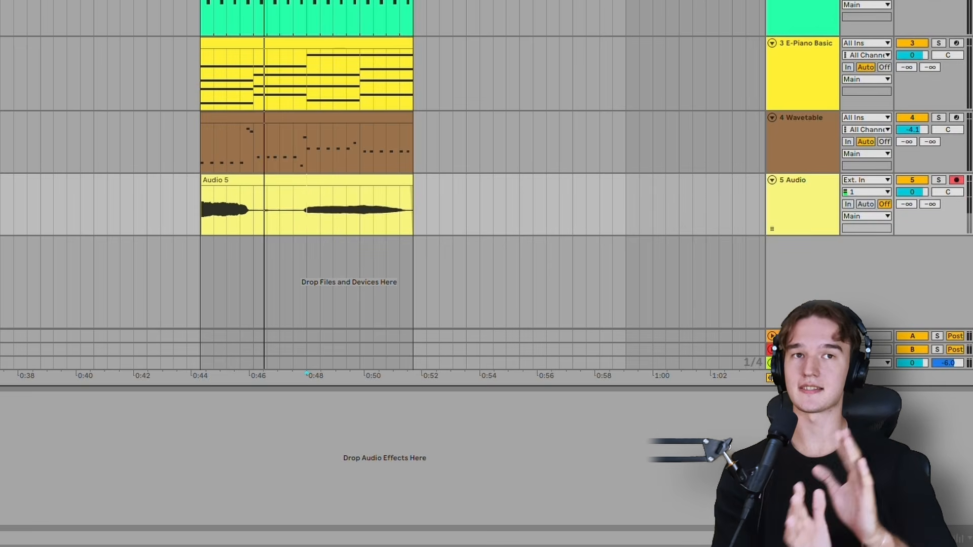
Add a new MIDI track below the recorded audio track and select it
{"action": "left_click", "coordinate": [803, 203]}
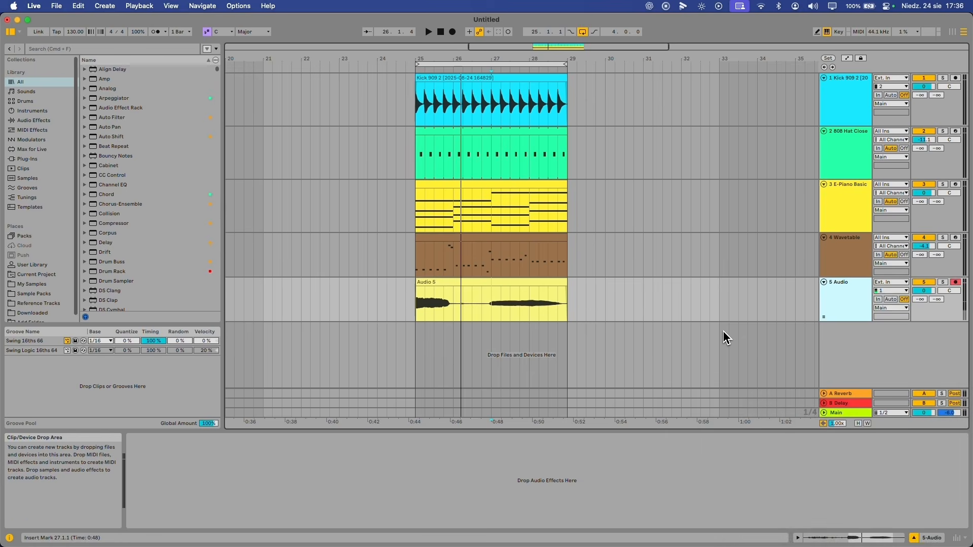
{"action": "key", "text": "ctrl+shift+t"}
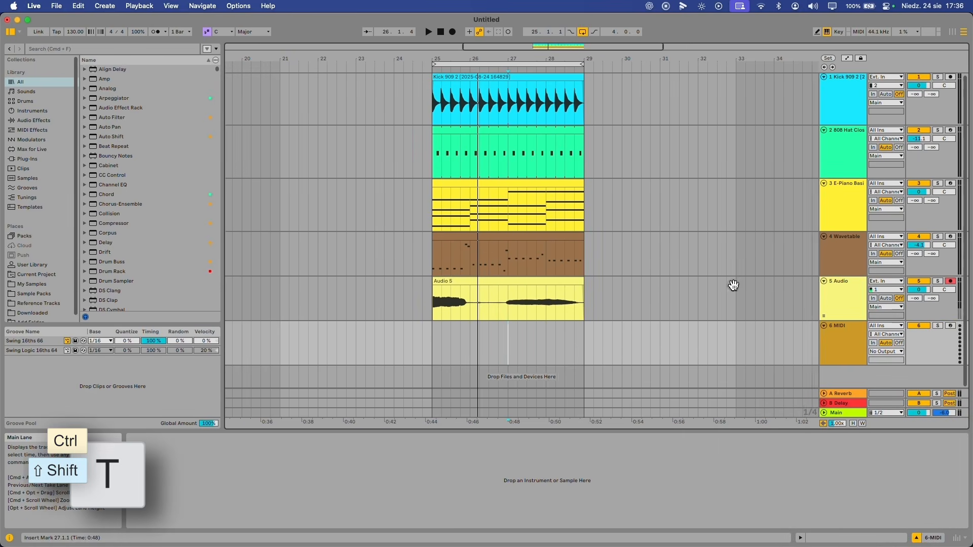
{"action": "left_click", "coordinate": [839, 338]}
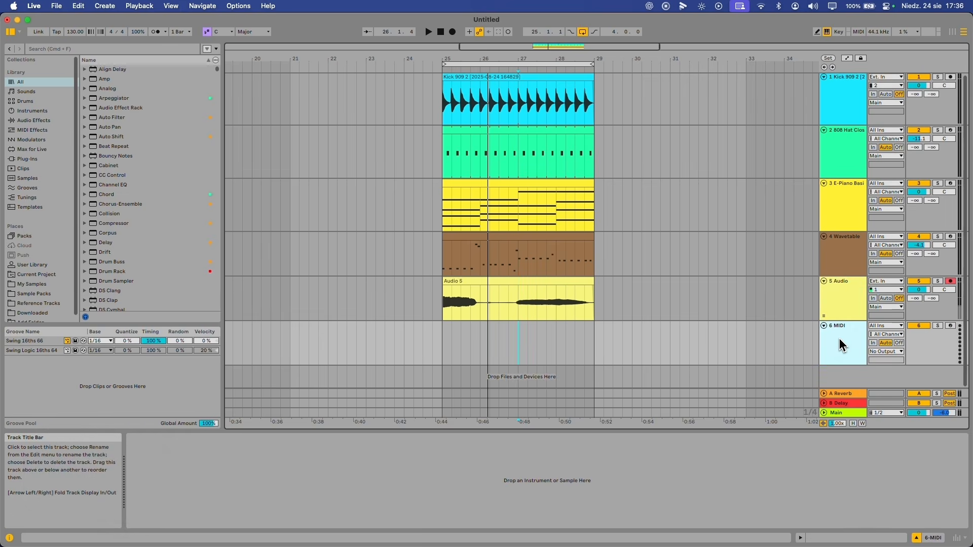
Load the recorded vocal clip into Simpler on the new MIDI track and delete the original audio track
{"action": "left_click_drag", "start_coordinate": [527, 285], "coordinate": [503, 431]}
{"action": "left_click_drag", "start_coordinate": [484, 482], "coordinate": [485, 482]}
{"action": "scroll", "coordinate": [525, 352], "scroll_direction": "left", "scroll_amount": 2}
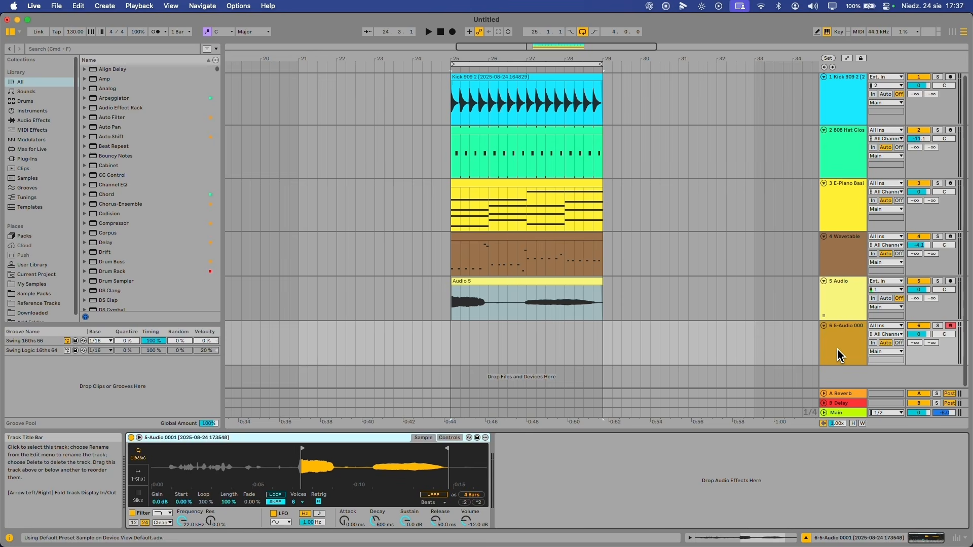
{"action": "left_click", "coordinate": [842, 299]}
{"action": "key", "text": "BackSpace"}
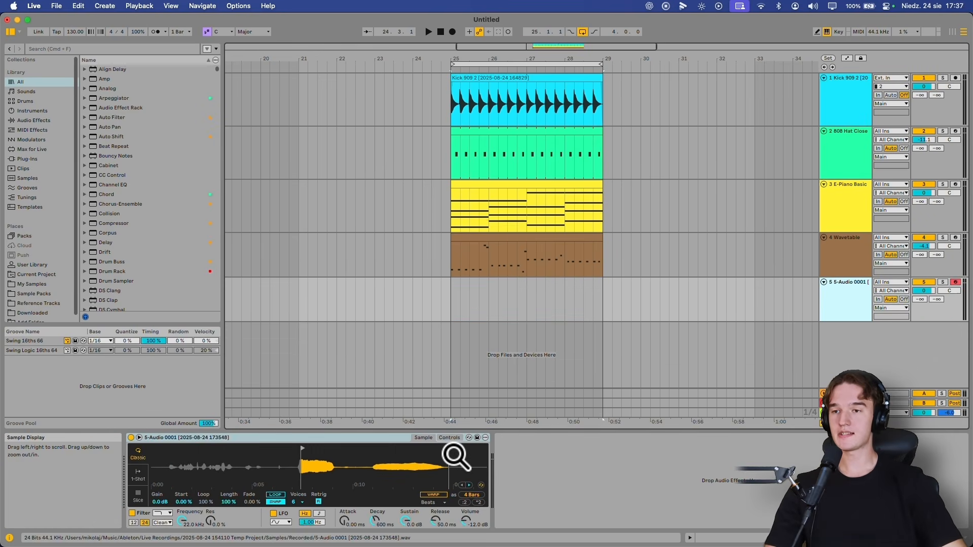
Audition the vocal sample with a few notes and move the sample start to the second vocal phrase
{"action": "key", "text": "a"}
{"action": "key", "text": "z"}
{"action": "key", "text": "a"}
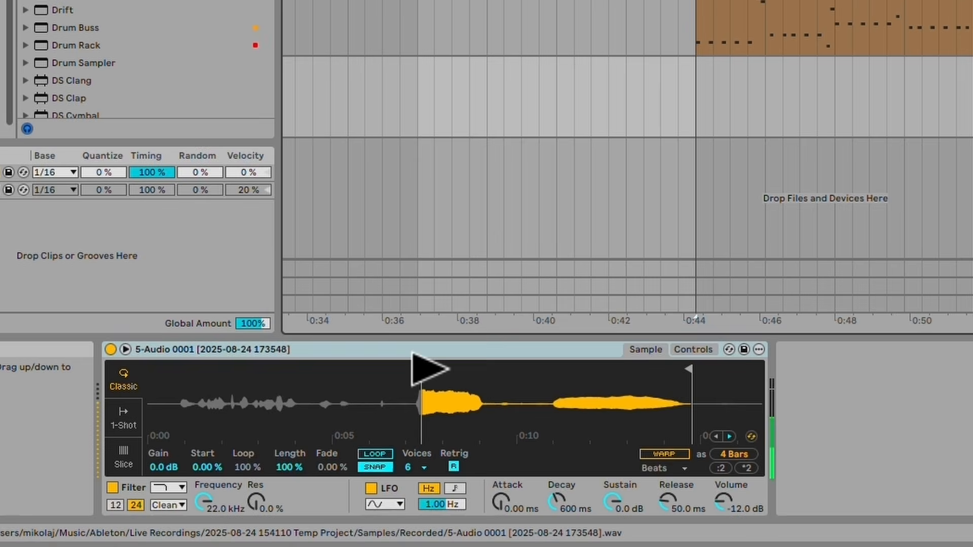
{"action": "left_click", "coordinate": [426, 369]}
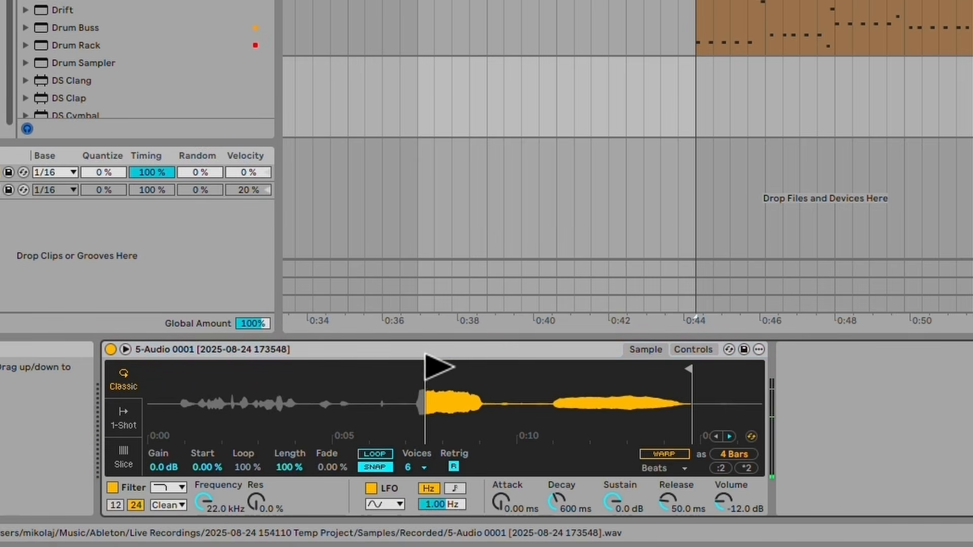
{"action": "mouse_move", "coordinate": [426, 368]}
{"action": "left_mouse_down"}
{"action": "mouse_move", "coordinate": [528, 365]}
{"action": "mouse_move", "coordinate": [462, 361]}
{"action": "left_mouse_up"}
{"action": "mouse_move", "coordinate": [558, 355]}
{"action": "left_mouse_down"}
{"action": "mouse_move", "coordinate": [570, 355]}
{"action": "mouse_move", "coordinate": [253, 359]}
{"action": "mouse_move", "coordinate": [534, 326]}
{"action": "mouse_move", "coordinate": [565, 334]}
{"action": "left_mouse_up"}
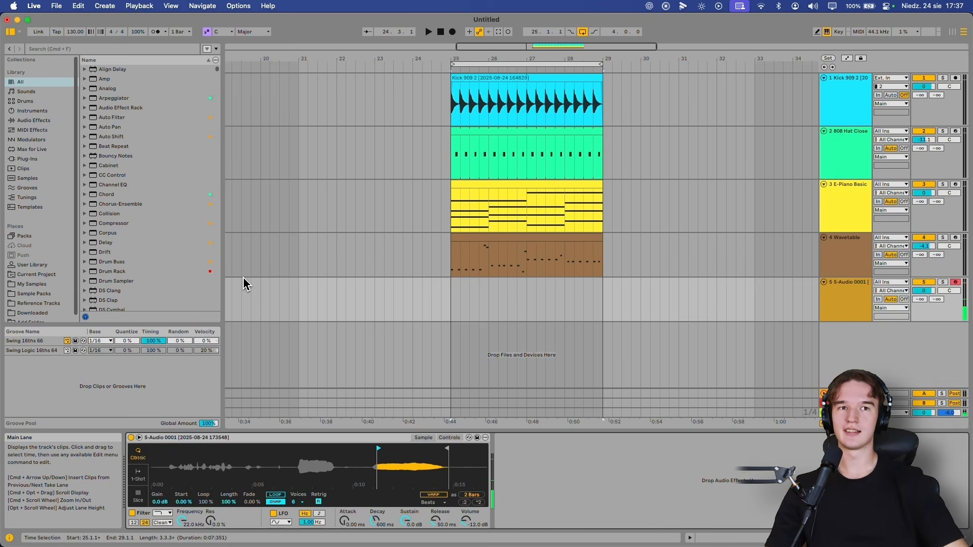
Search the browser for reverb, add the Reverb effect after Simpler on the vocal track, and clear the search
{"action": "key", "text": "ctrl+f"}
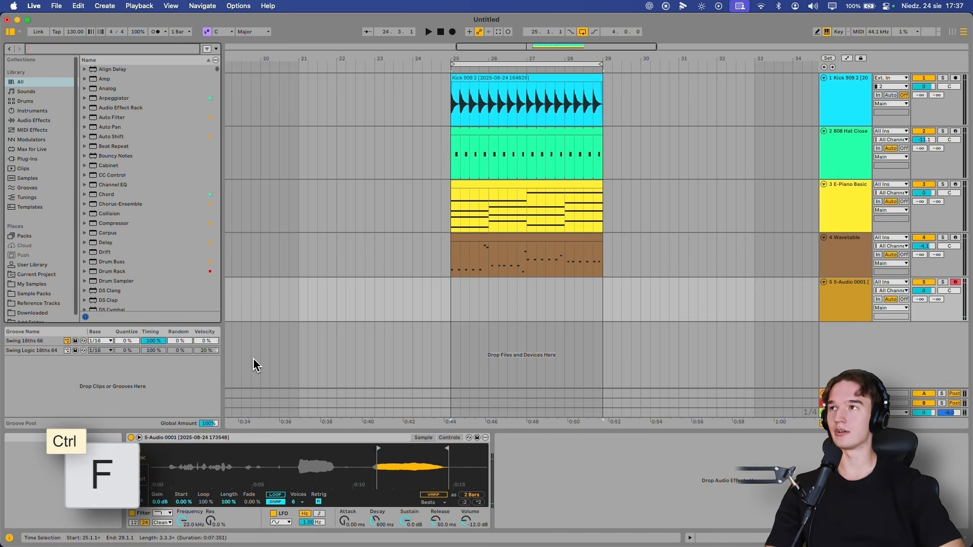
{"action": "type", "text": "reverb"}
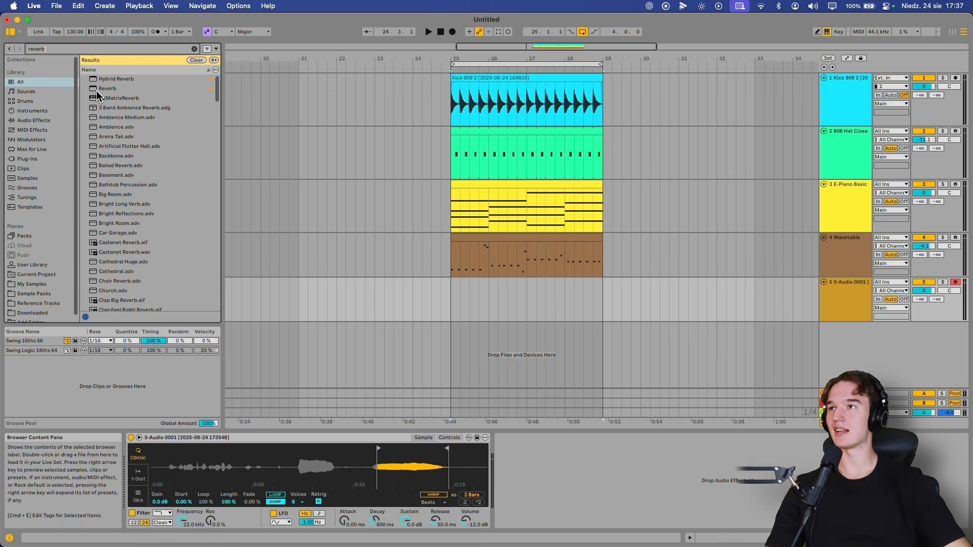
{"action": "double_click", "coordinate": [102, 89]}
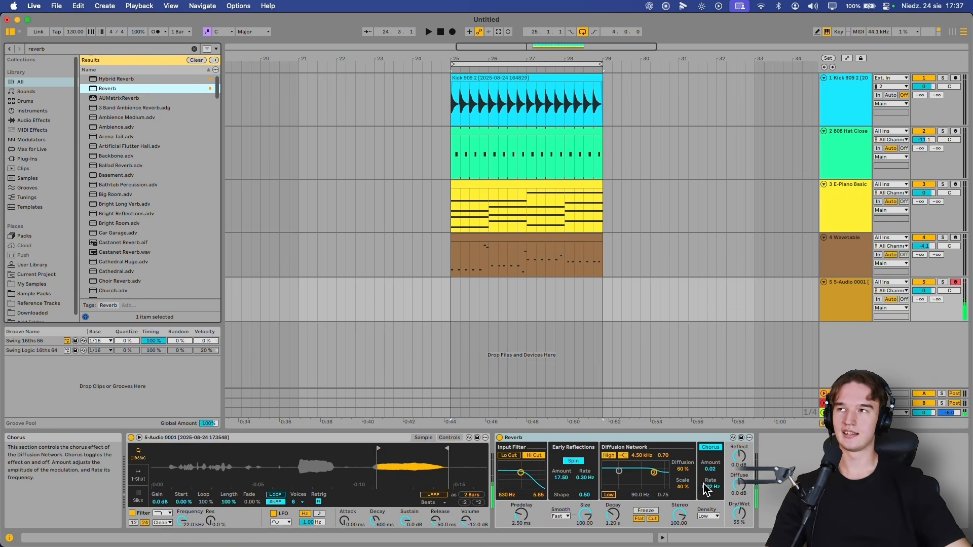
{"action": "left_click", "coordinate": [194, 49]}
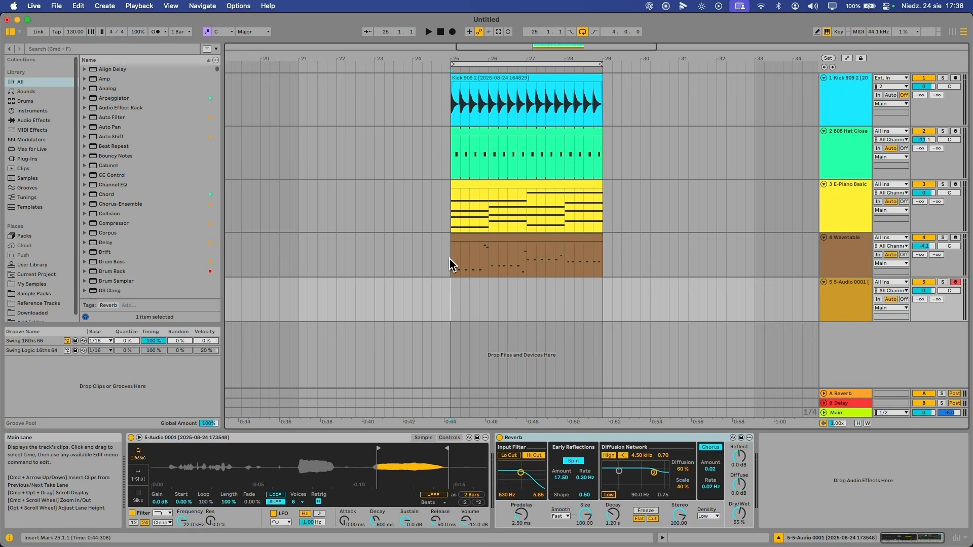
Copy the four-bar Wavetable clip to bar 25 of the vocal Simpler track and play the loop
{"action": "left_click", "coordinate": [471, 238]}
{"action": "key", "text": "ctrl+c"}
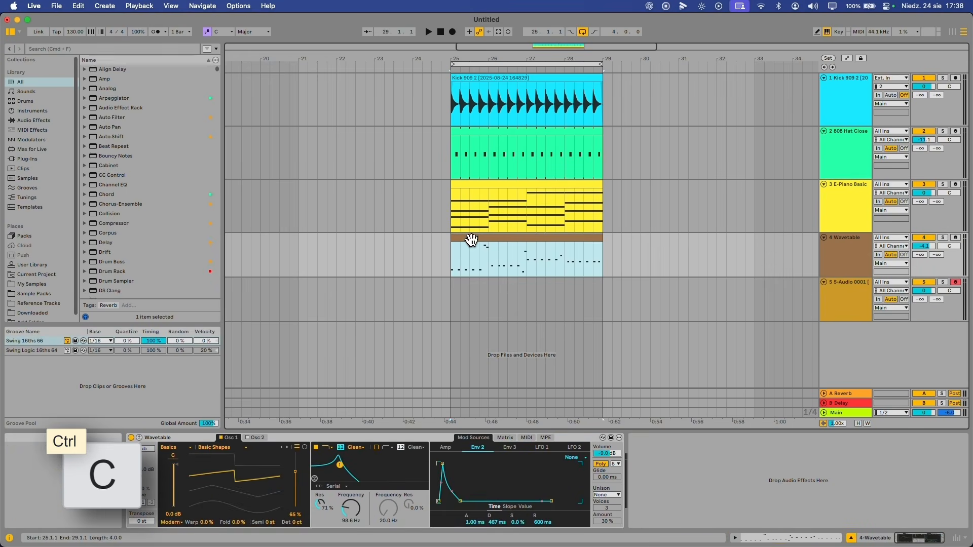
{"action": "left_click", "coordinate": [451, 305]}
{"action": "key", "text": "ctrl+v"}
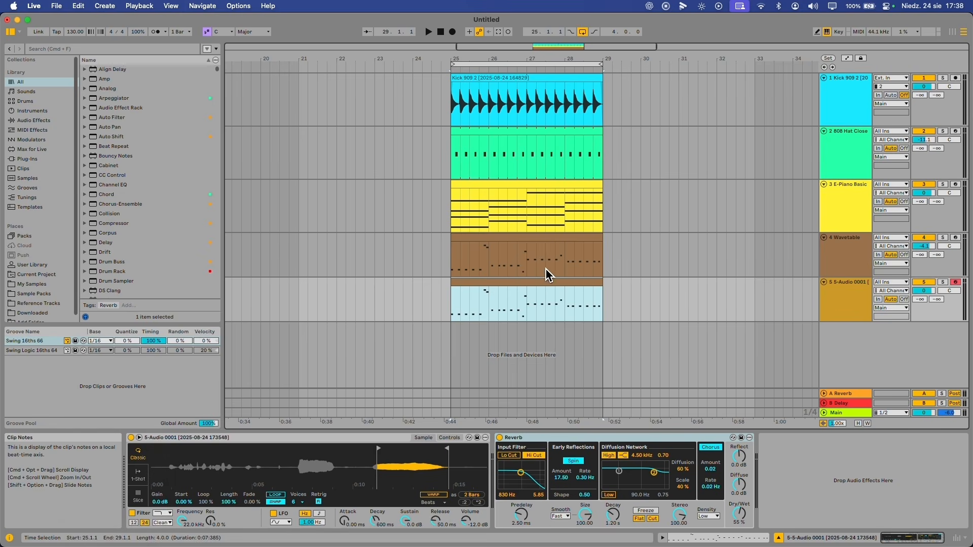
{"action": "left_click", "coordinate": [511, 280]}
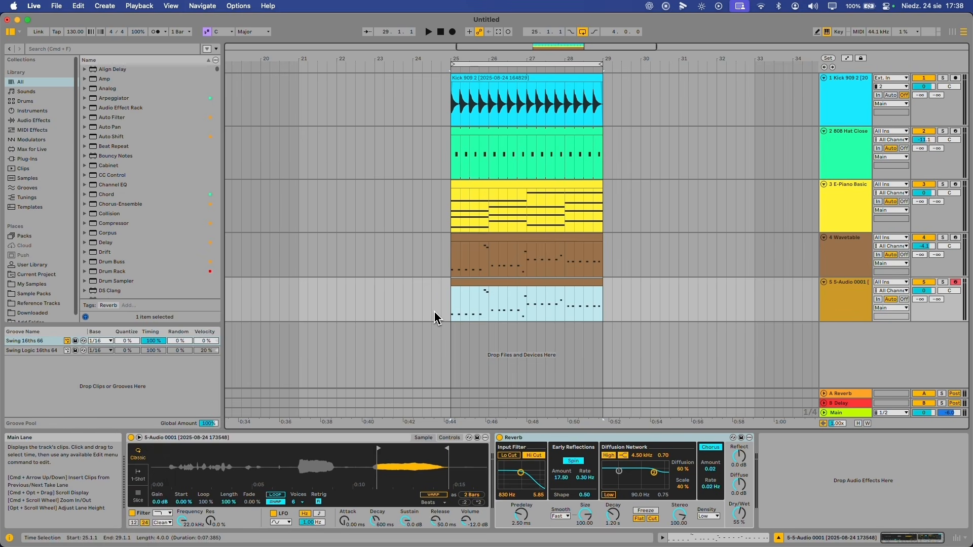
{"action": "key", "text": "space"}
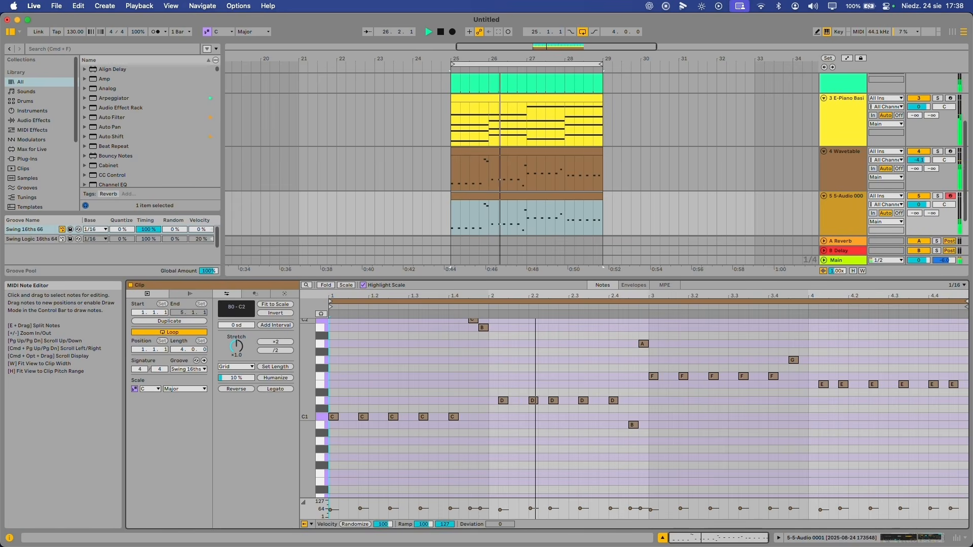
Solo the vocal Simpler track and transpose all notes in its copied clip up three octaves, playing it to check
{"action": "left_click", "coordinate": [940, 197]}
{"action": "left_click", "coordinate": [491, 366]}
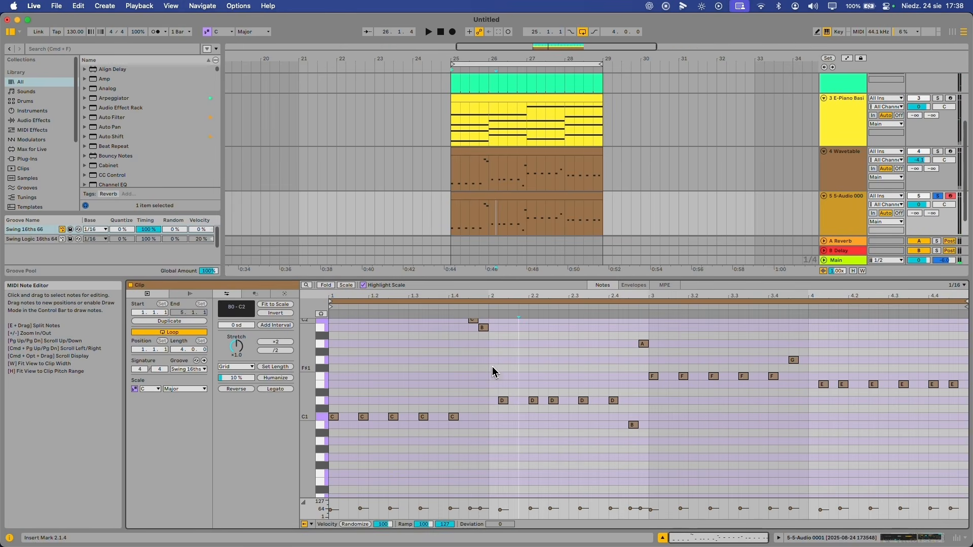
{"action": "scroll", "coordinate": [495, 362], "scroll_direction": "up", "scroll_amount": 2}
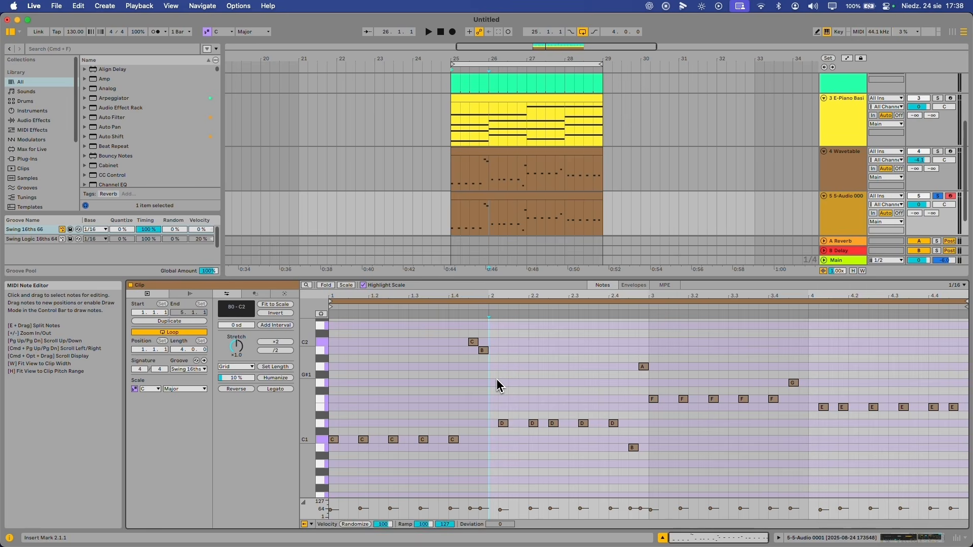
{"action": "key", "text": "ctrl+a"}
{"action": "key", "text": "shift+Up"}
{"action": "key", "text": "shift+Up"}
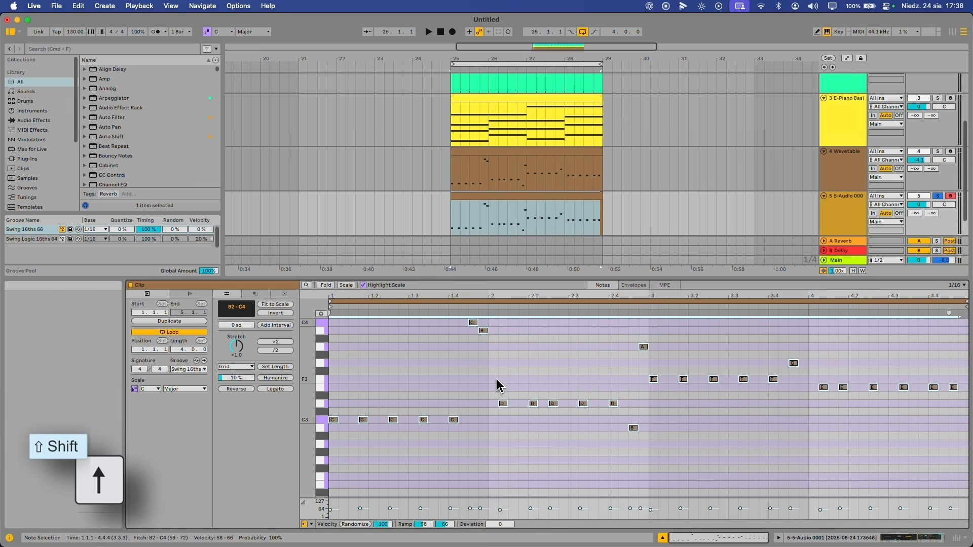
{"action": "key", "text": "space"}
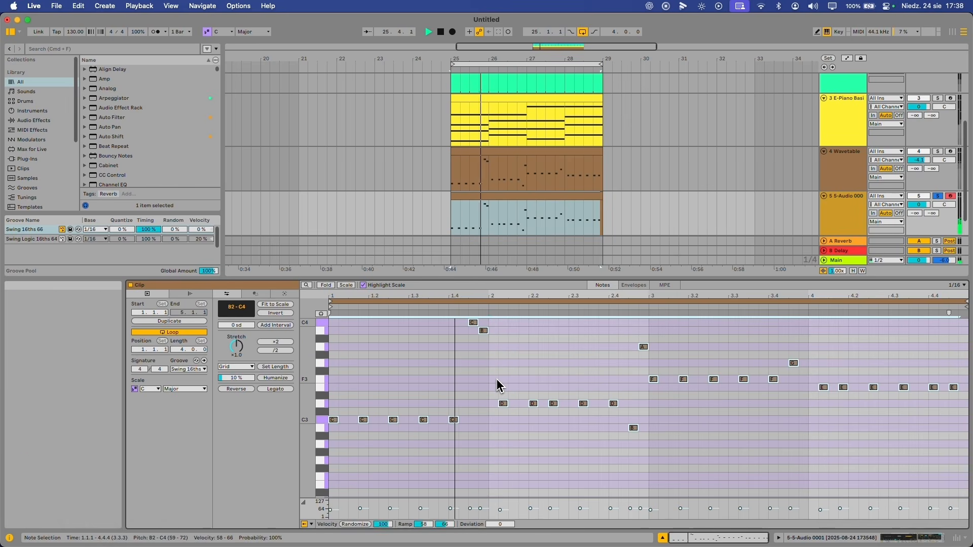
{"action": "key", "text": "shift+Up"}
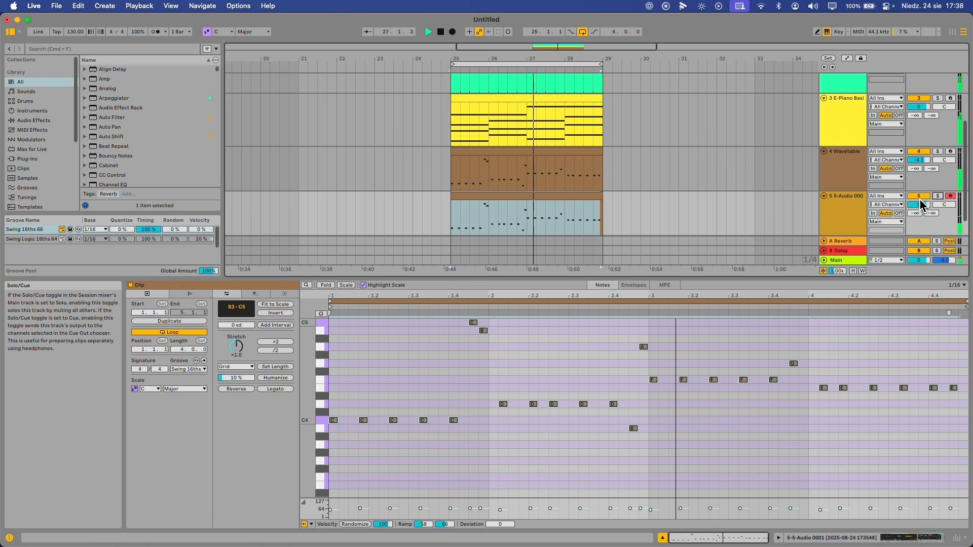
Listen to the transposed vocal part together with all the other tracks and stop playback
{"action": "scroll", "coordinate": [634, 233], "scroll_direction": "left", "scroll_amount": 1}
{"action": "scroll", "coordinate": [606, 239], "scroll_direction": "right", "scroll_amount": 1}
{"action": "left_click", "coordinate": [568, 213]}
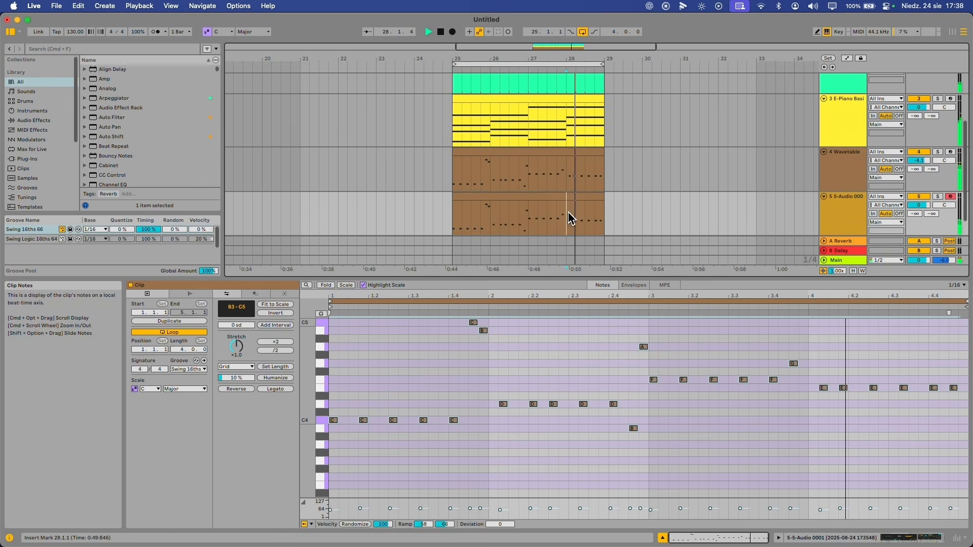
{"action": "left_click", "coordinate": [490, 377]}
{"action": "scroll", "coordinate": [487, 377], "scroll_direction": "up", "scroll_amount": 1}
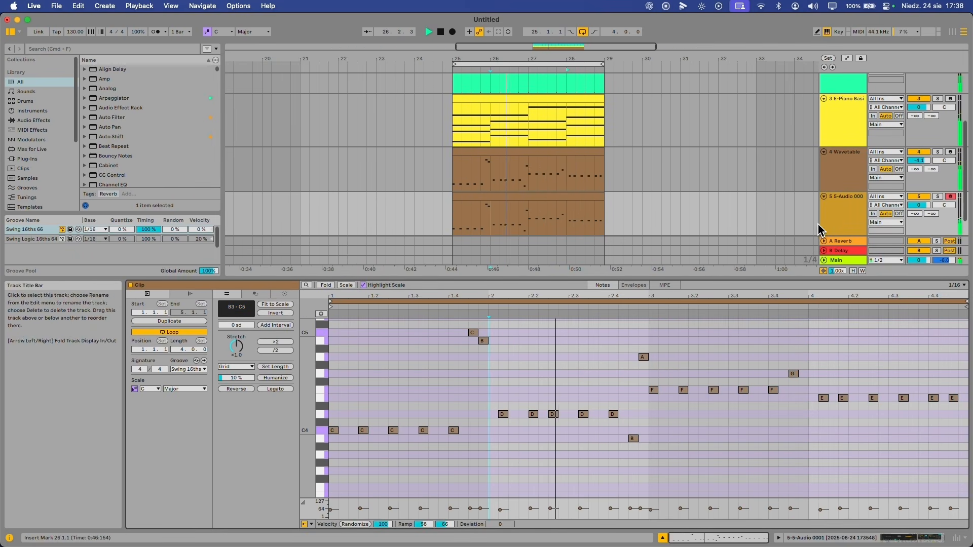
{"action": "left_click", "coordinate": [660, 224]}
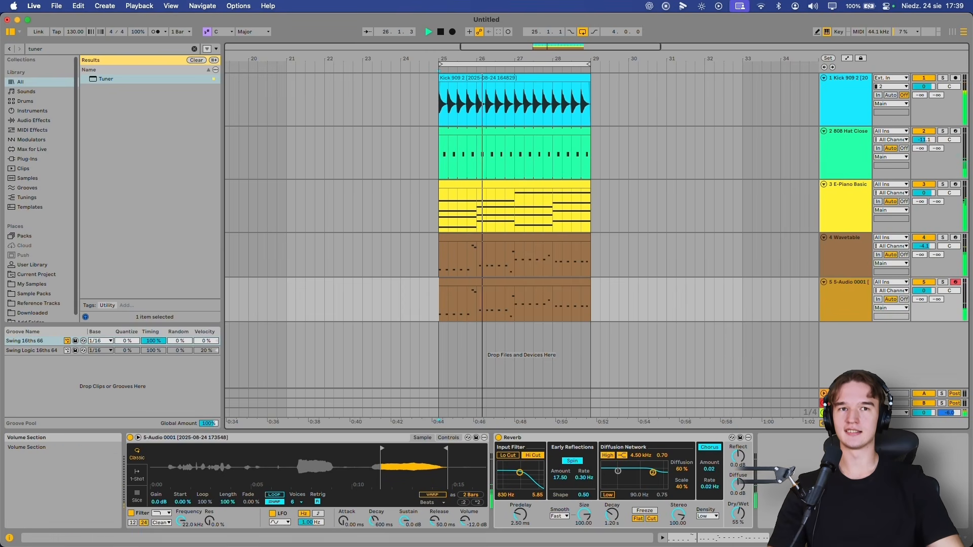
{"action": "key", "text": "space"}
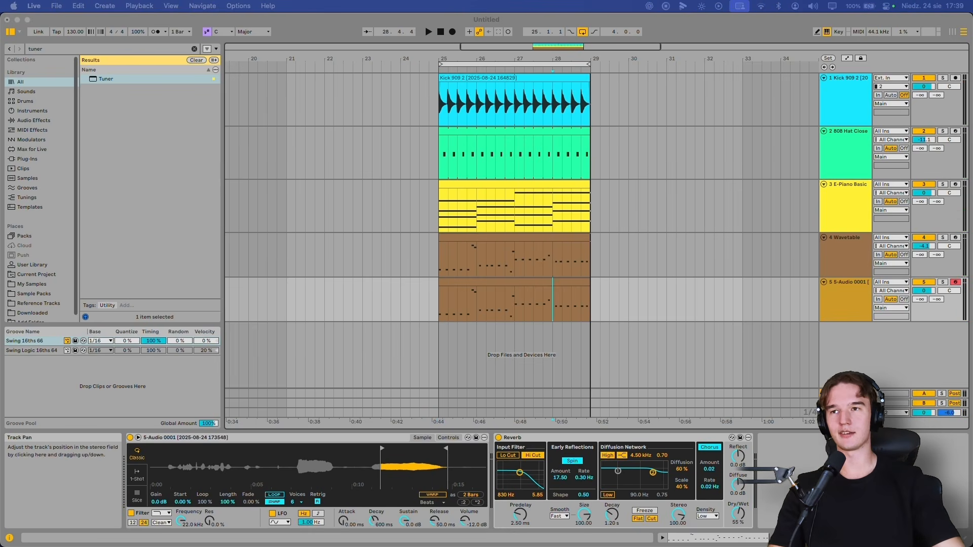
Find Tuner among the audio effects and add it after the Reverb on the vocal Simpler track
{"action": "left_click", "coordinate": [509, 252]}
{"action": "double_click", "coordinate": [509, 252]}
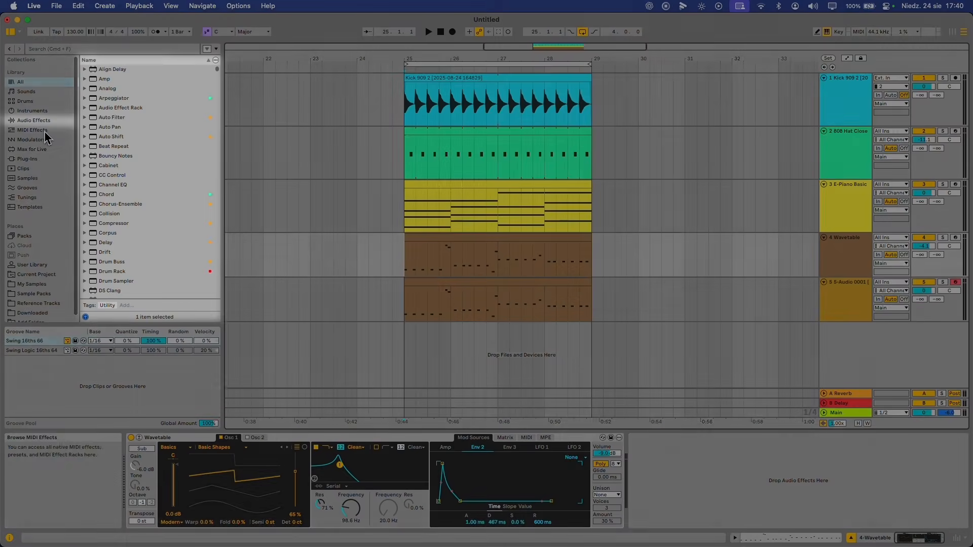
{"action": "left_click", "coordinate": [42, 122]}
{"action": "scroll", "coordinate": [121, 188], "scroll_direction": "down", "scroll_amount": 10}
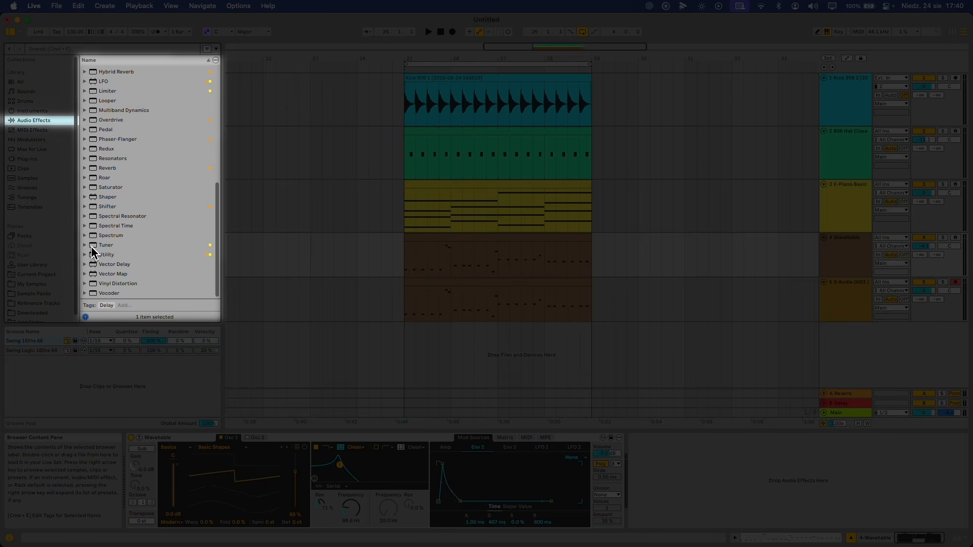
{"action": "left_click", "coordinate": [109, 246]}
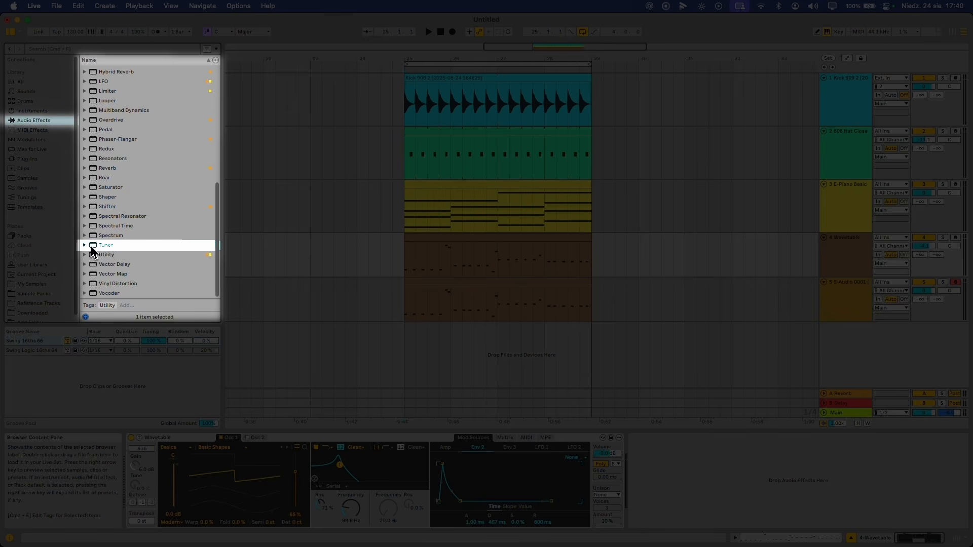
{"action": "double_click", "coordinate": [93, 248]}
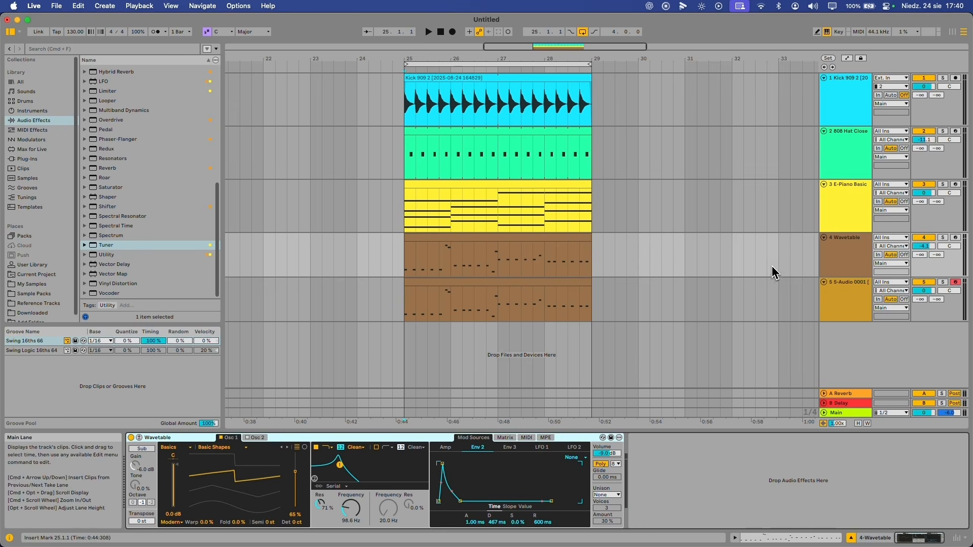
{"action": "left_click", "coordinate": [841, 300]}
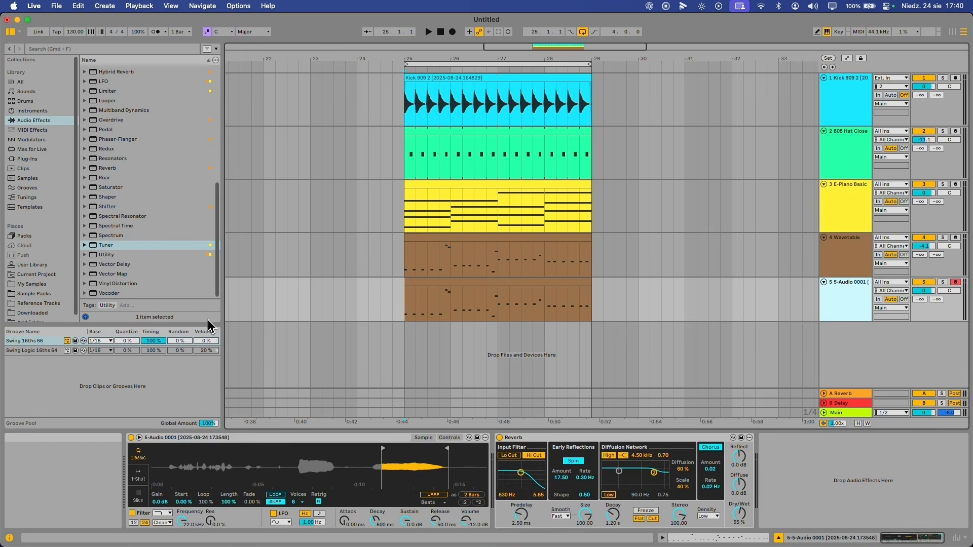
{"action": "double_click", "coordinate": [106, 247]}
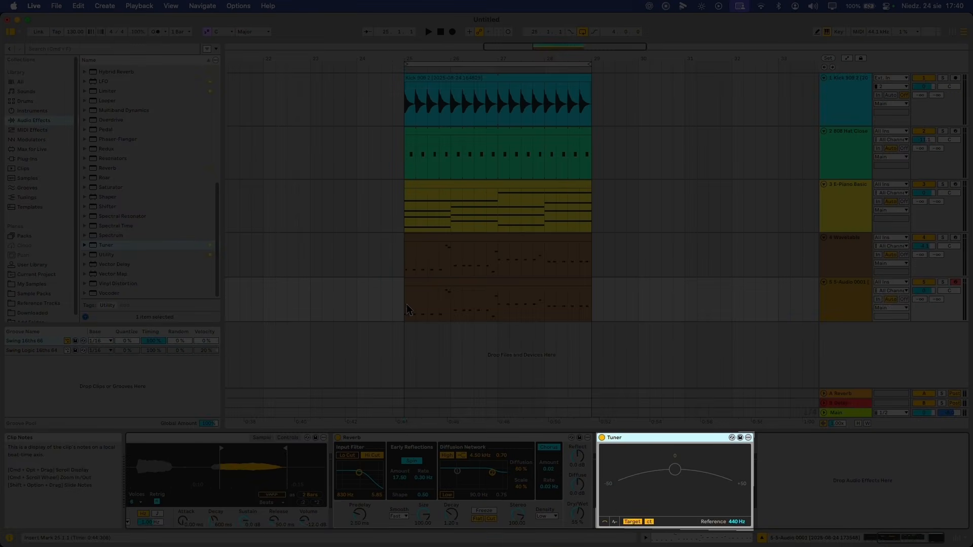
Loop only the first bar of the vocal Simpler clip, solo its track, and play it
{"action": "key", "text": "space"}
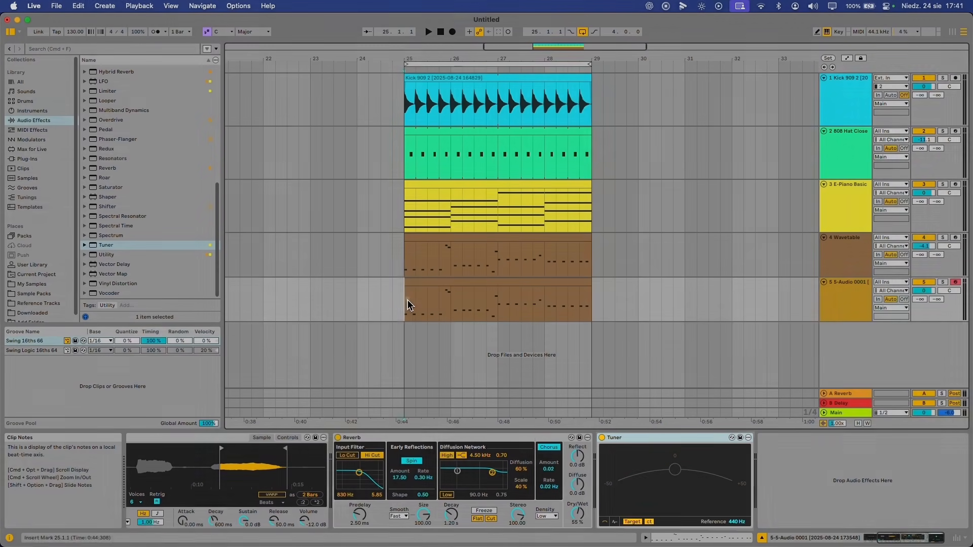
{"action": "left_click_drag", "start_coordinate": [407, 299], "coordinate": [448, 303]}
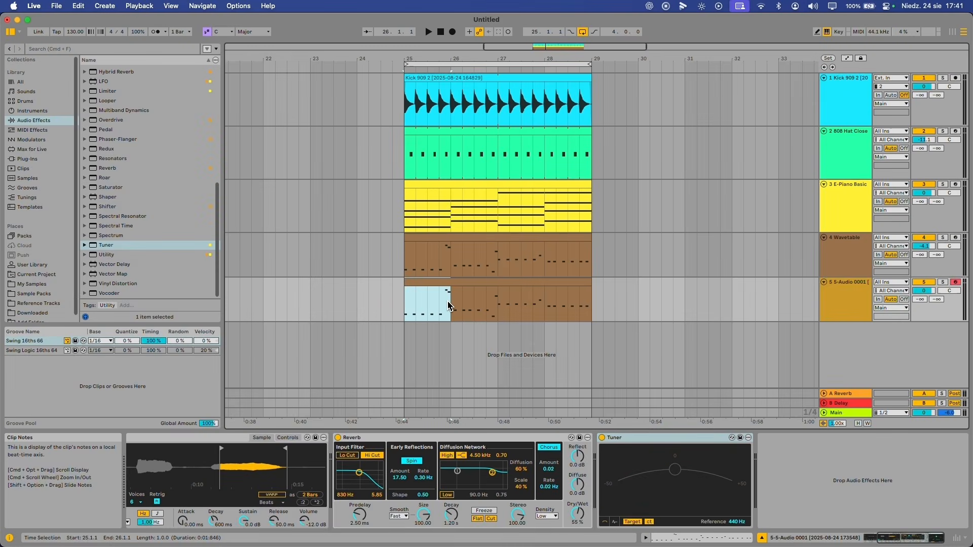
{"action": "key", "text": "ctrl+l"}
{"action": "key", "text": "space"}
{"action": "left_click", "coordinate": [943, 282]}
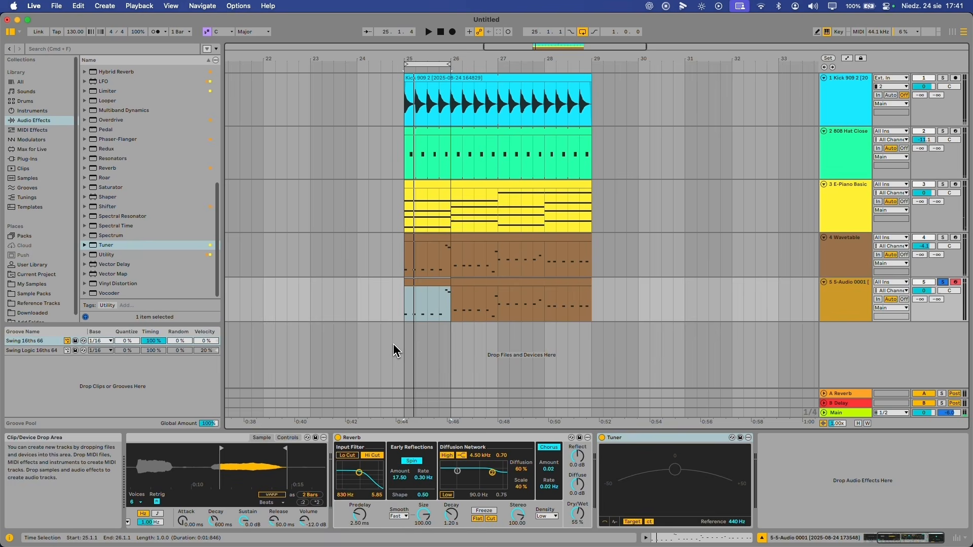
Examine the repeated C4 notes in the first bar of the vocal clip and return to the track's devices
{"action": "scroll", "coordinate": [407, 299], "scroll_direction": "left", "scroll_amount": 1}
{"action": "left_click", "coordinate": [415, 282]}
{"action": "double_click", "coordinate": [430, 304]}
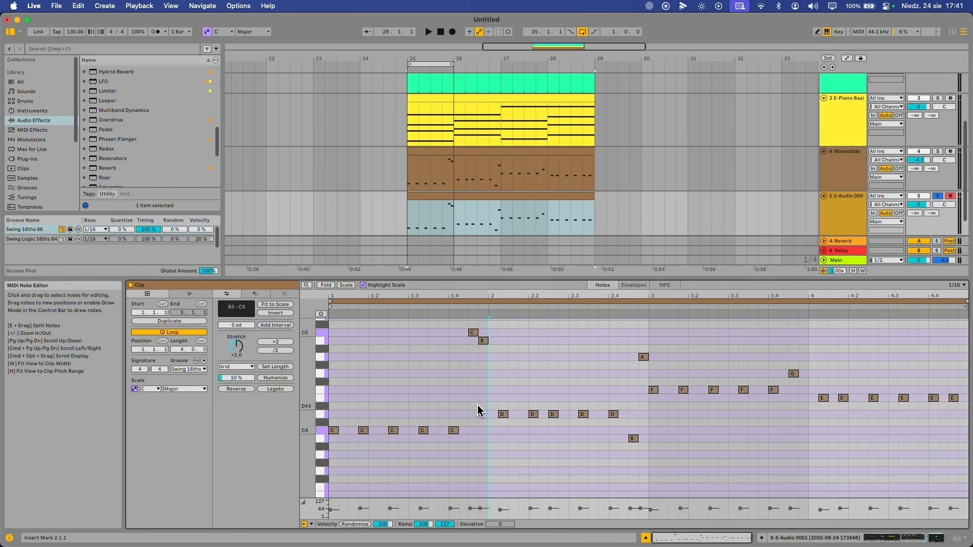
{"action": "left_click_drag", "start_coordinate": [478, 405], "coordinate": [302, 434]}
{"action": "key", "text": "plus"}
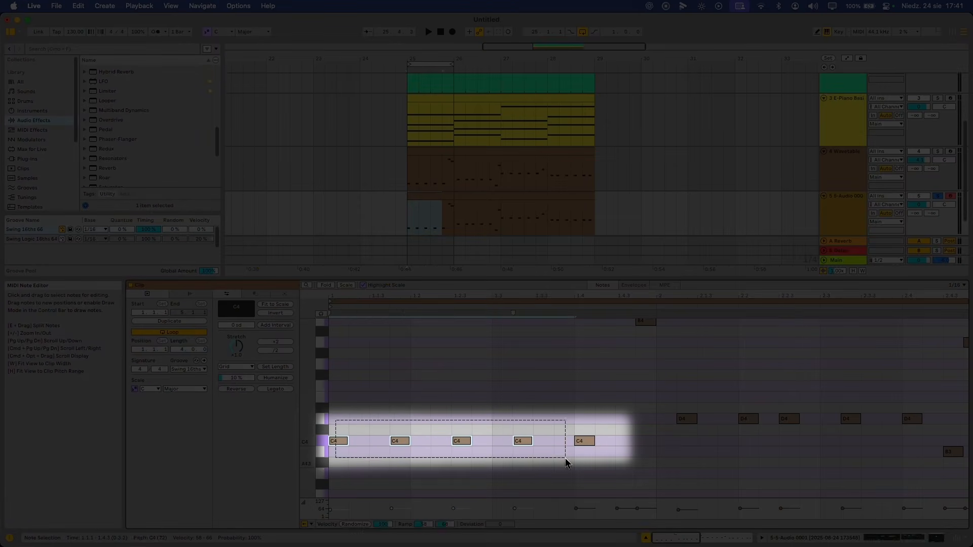
{"action": "left_click", "coordinate": [616, 469]}
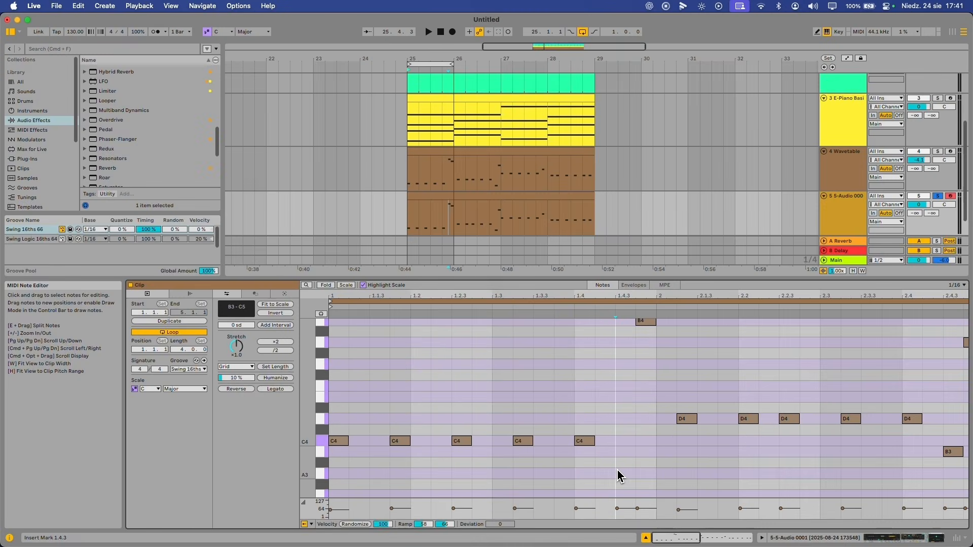
{"action": "left_click", "coordinate": [815, 538]}
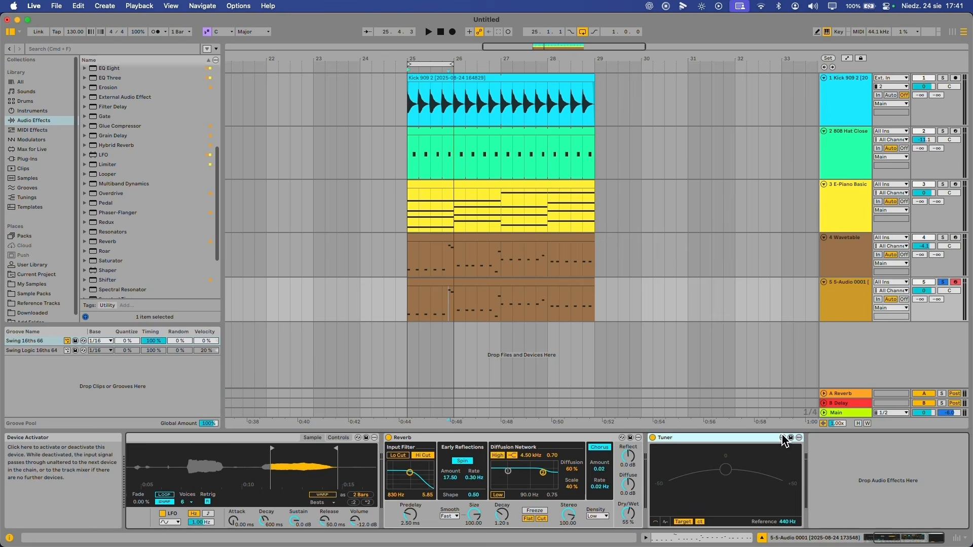
Play the soloed vocal loop, read its pitch in Tuner, stop playback, and return to Simpler
{"action": "key", "text": "space"}
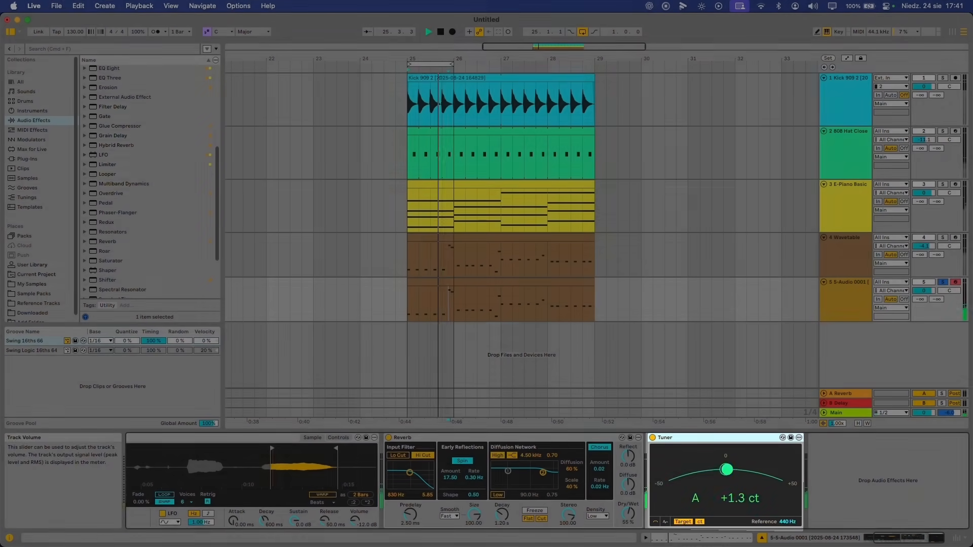
{"action": "key", "text": "space"}
{"action": "left_click", "coordinate": [311, 439]}
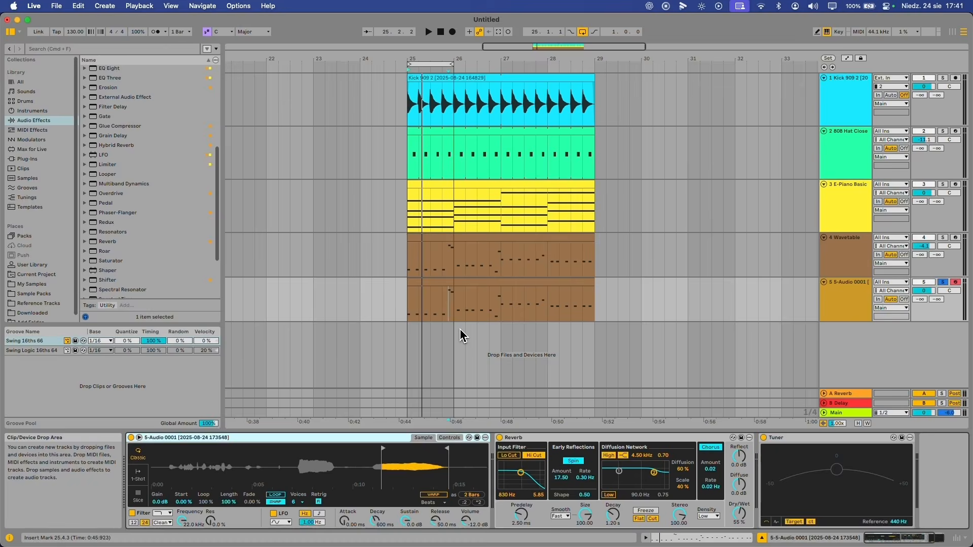
Open the vocal Simpler clip's notes and draw a C3 reference note about two beats long at the start of the first bar
{"action": "left_click", "coordinate": [420, 292]}
{"action": "double_click", "coordinate": [437, 282]}
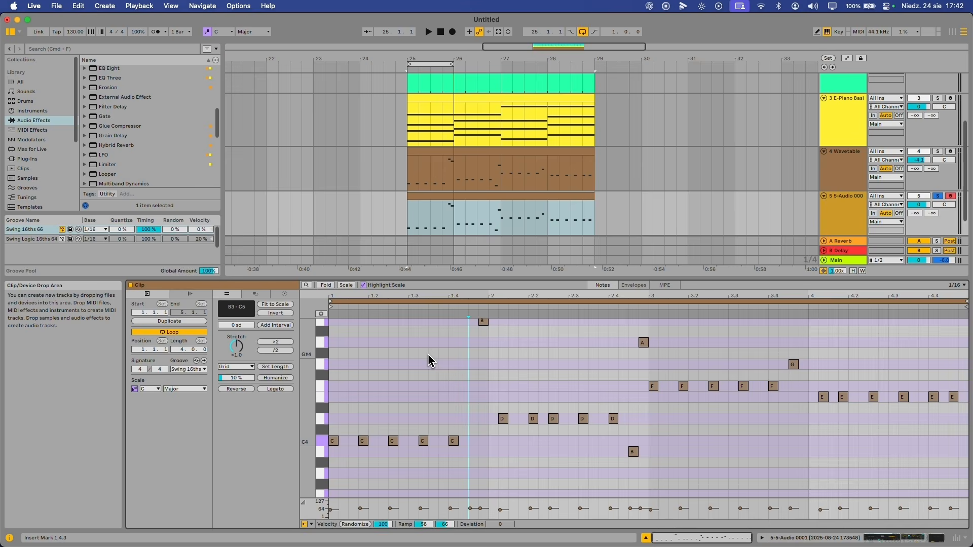
{"action": "scroll", "coordinate": [421, 401], "scroll_direction": "down", "scroll_amount": 5}
{"action": "scroll", "coordinate": [401, 426], "scroll_direction": "down", "scroll_amount": 2}
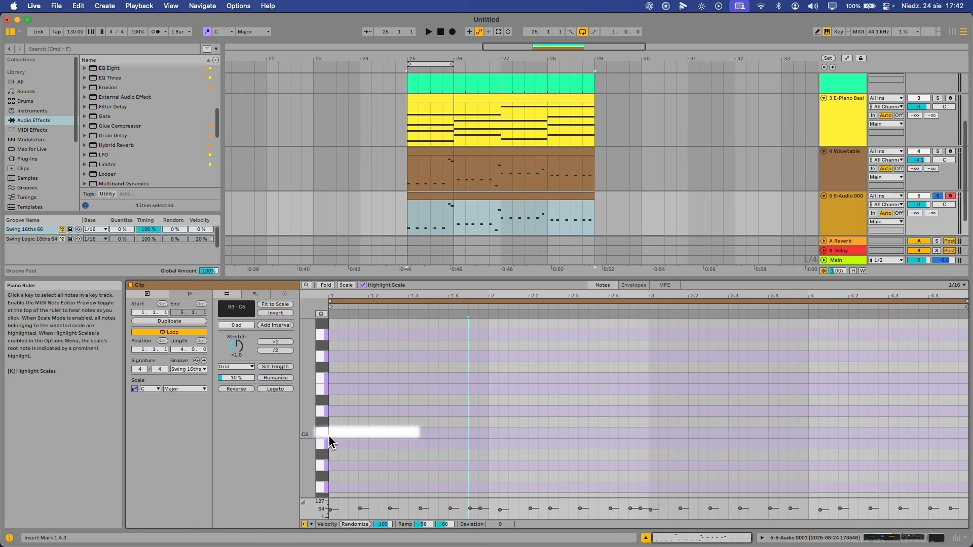
{"action": "left_click_drag", "start_coordinate": [334, 433], "coordinate": [535, 394]}
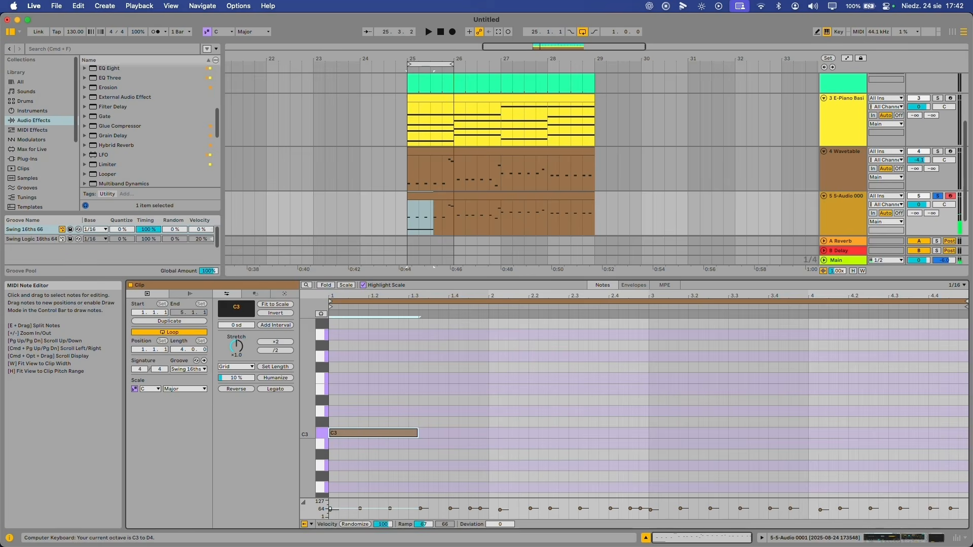
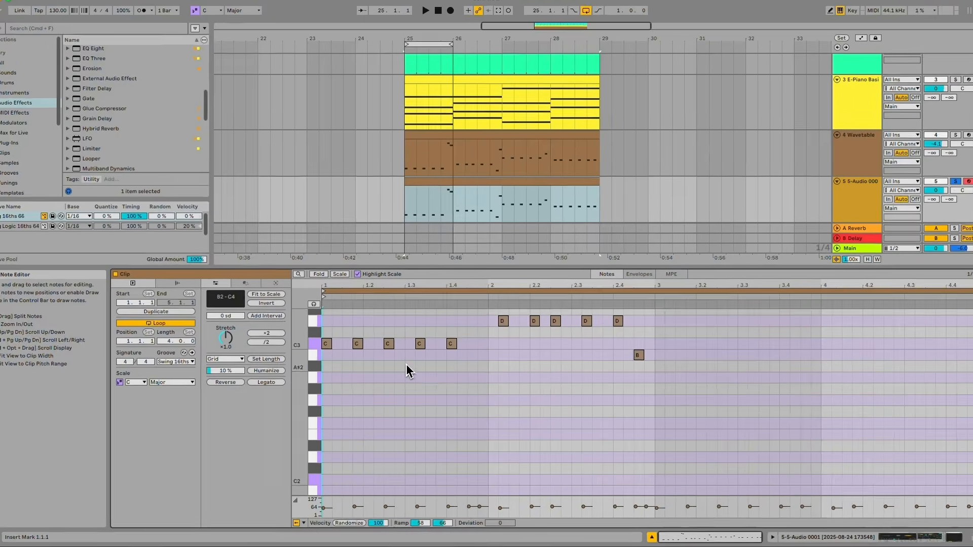
Add an A2 note at the clip's start, lengthen it to three sixteenths, and raise it by semitones to C3 to count the interval
{"action": "double_click", "coordinate": [327, 378]}
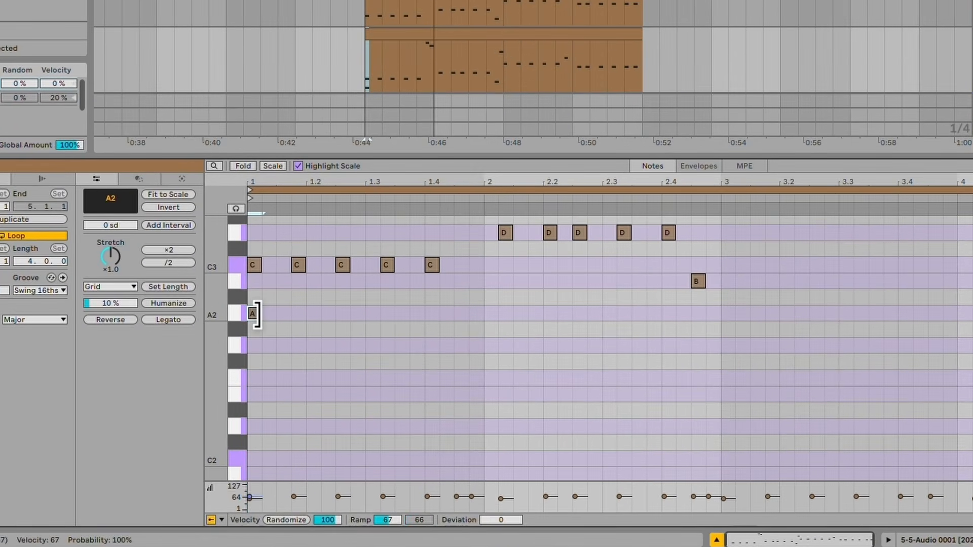
{"action": "left_click_drag", "start_coordinate": [256, 315], "coordinate": [290, 313]}
{"action": "left_click", "coordinate": [253, 265]}
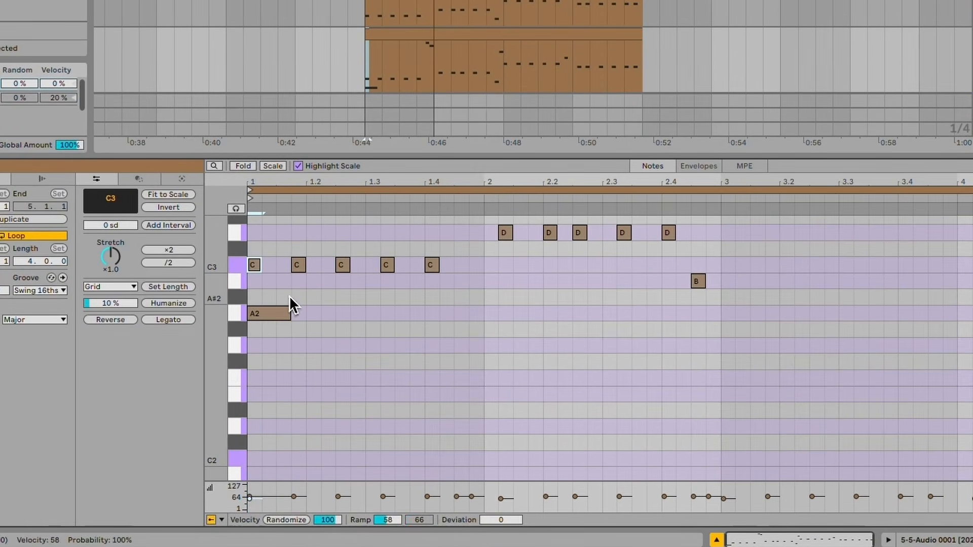
{"action": "left_click", "coordinate": [274, 313]}
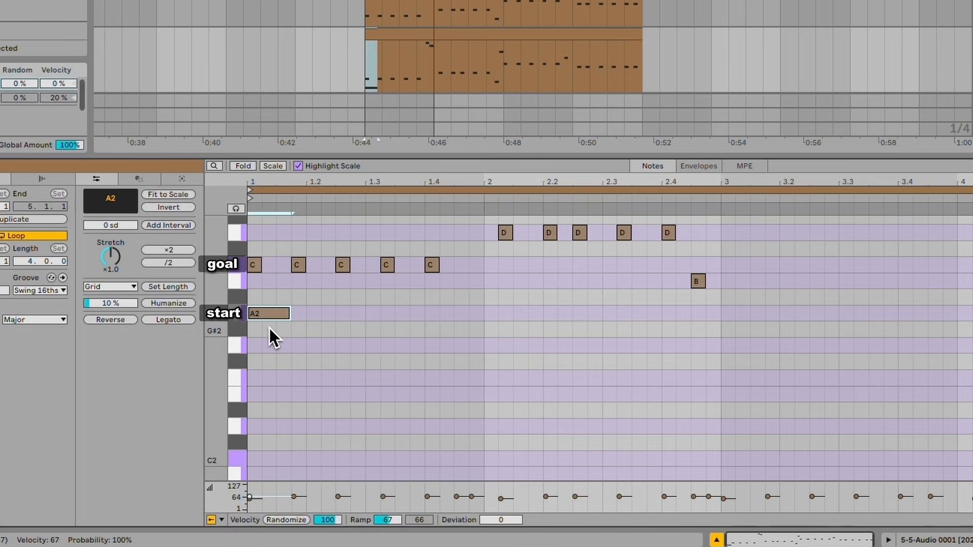
{"action": "key", "text": "Up"}
{"action": "key", "text": "Up"}
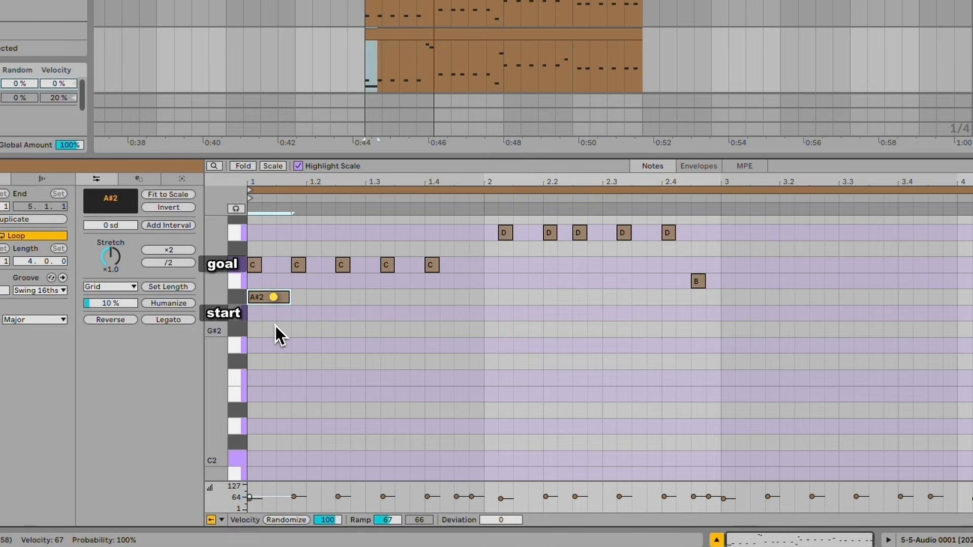
{"action": "key", "text": "Up"}
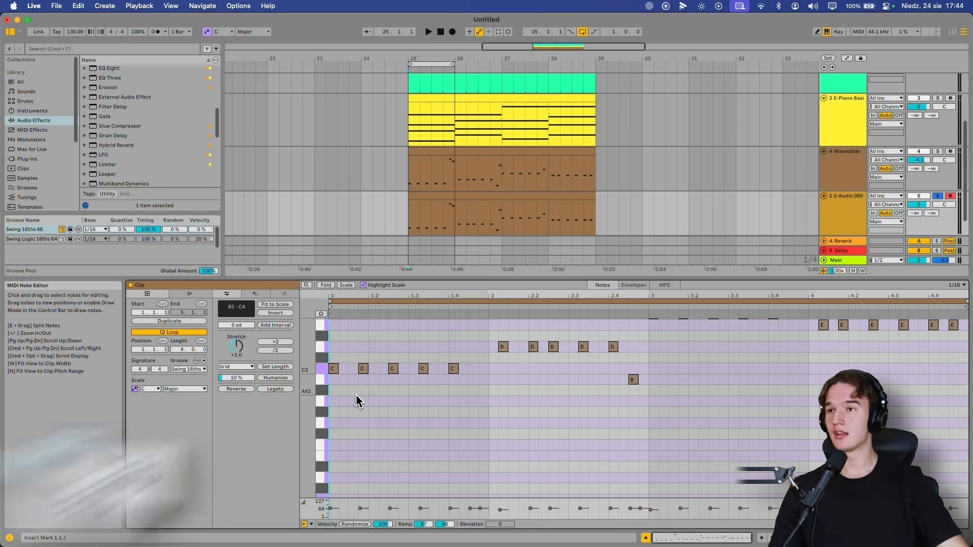
Set the vocal Simpler's transposition to +3 st while playing the loop
{"action": "key", "text": "shift+Tab"}
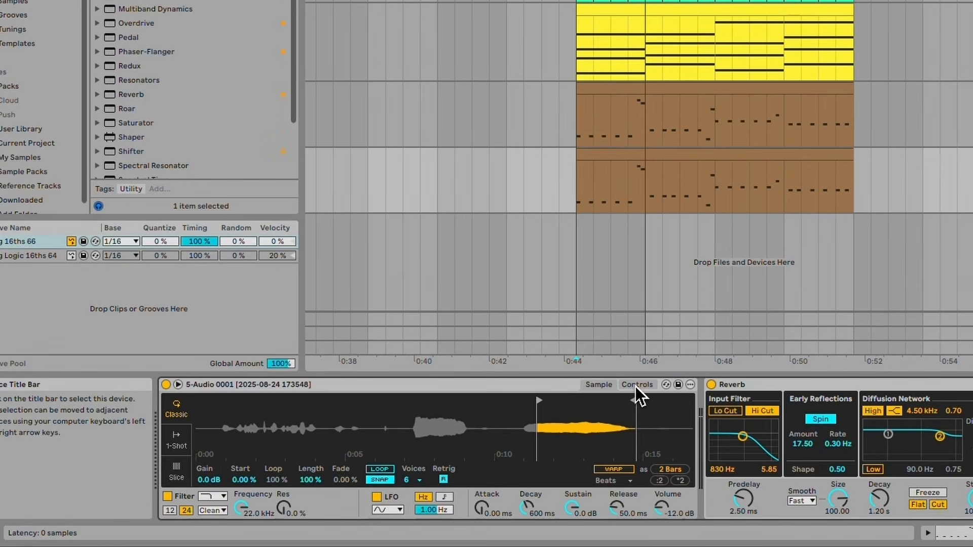
{"action": "left_click", "coordinate": [636, 386]}
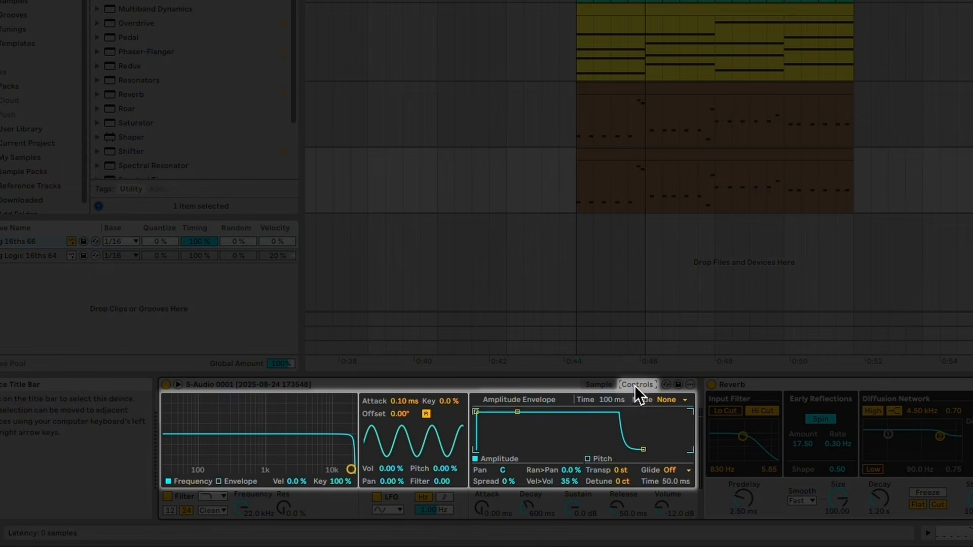
{"action": "left_click", "coordinate": [627, 471]}
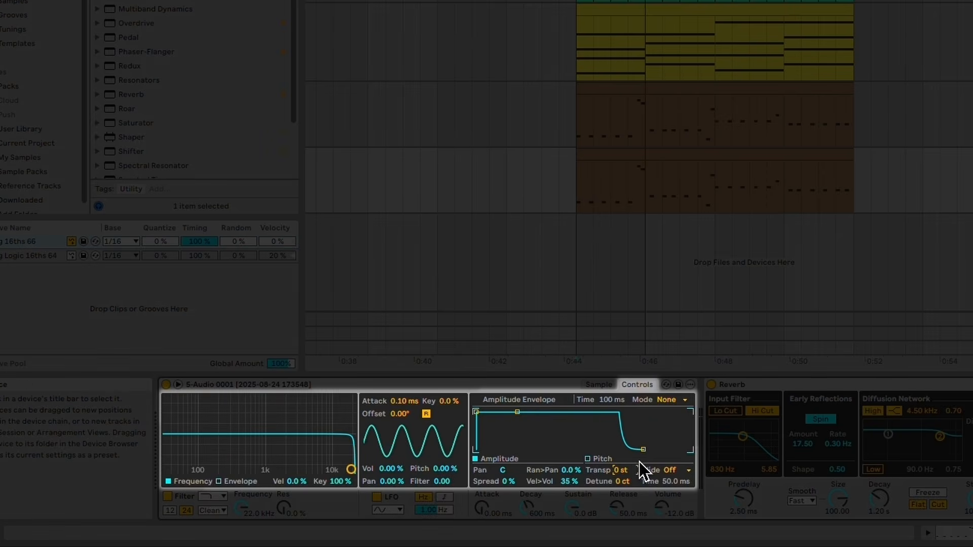
{"action": "key", "text": "space"}
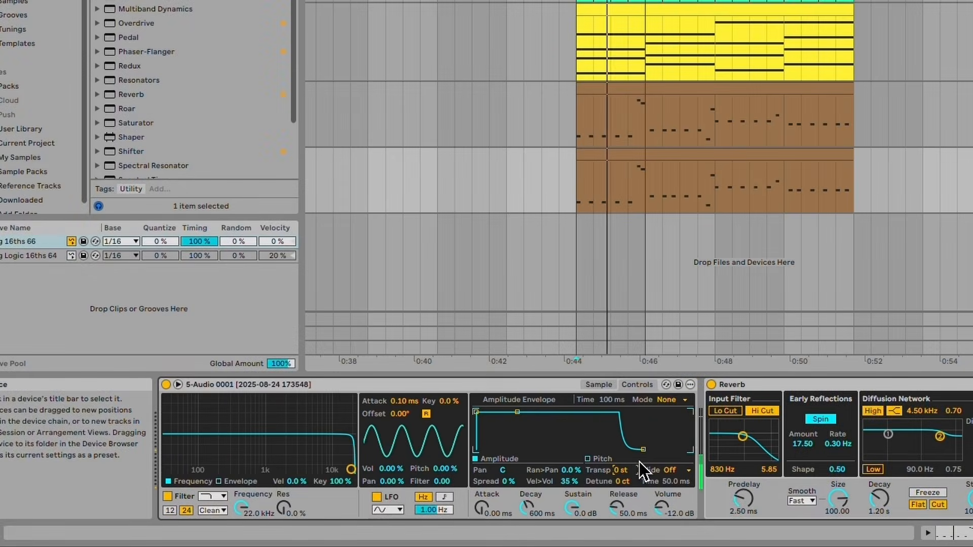
{"action": "key", "text": "Up"}
{"action": "key", "text": "Up"}
{"action": "key", "text": "Up"}
{"action": "key", "text": "space"}
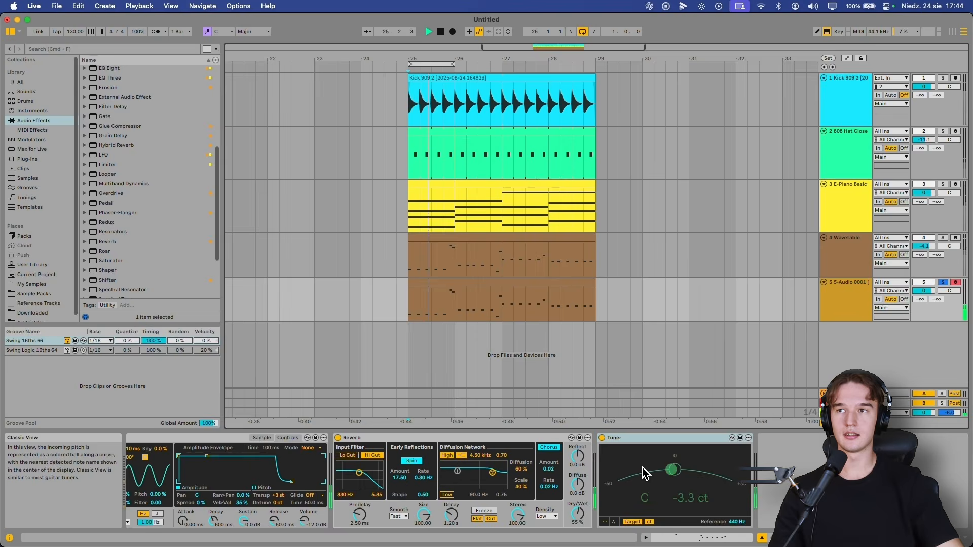
Compare the vocal clip's first-bar notes with the Tuner reading, return to the devices, and stop playback
{"action": "double_click", "coordinate": [430, 311]}
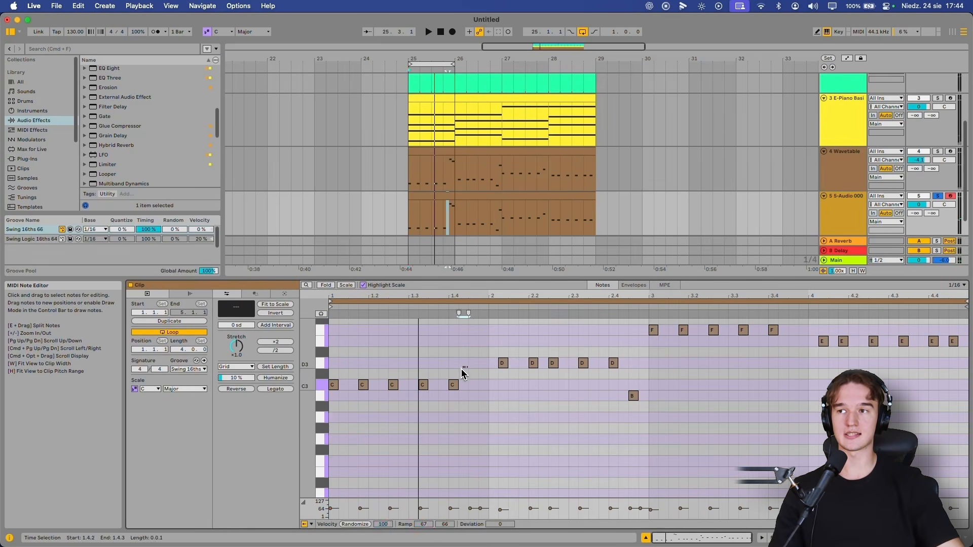
{"action": "key", "text": "shift+Tab"}
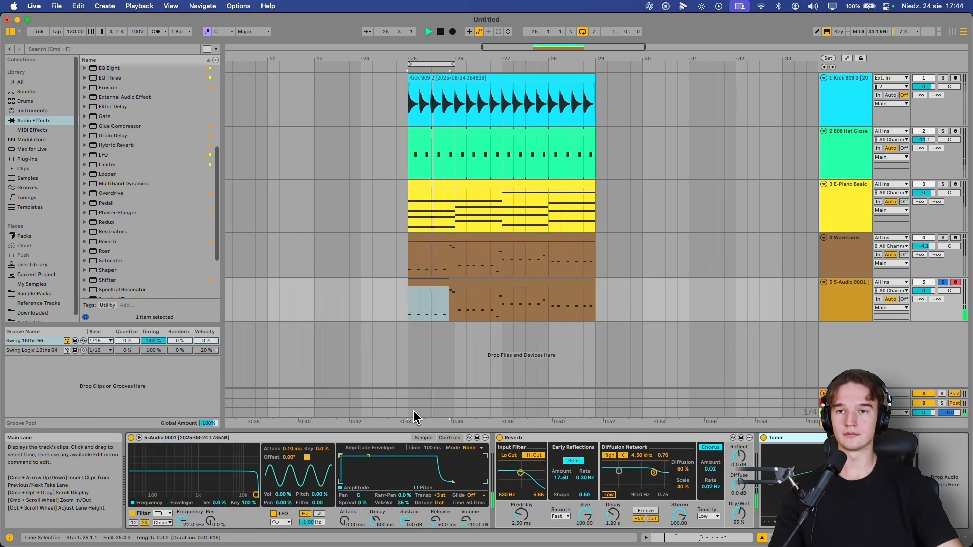
{"action": "left_click", "coordinate": [831, 274]}
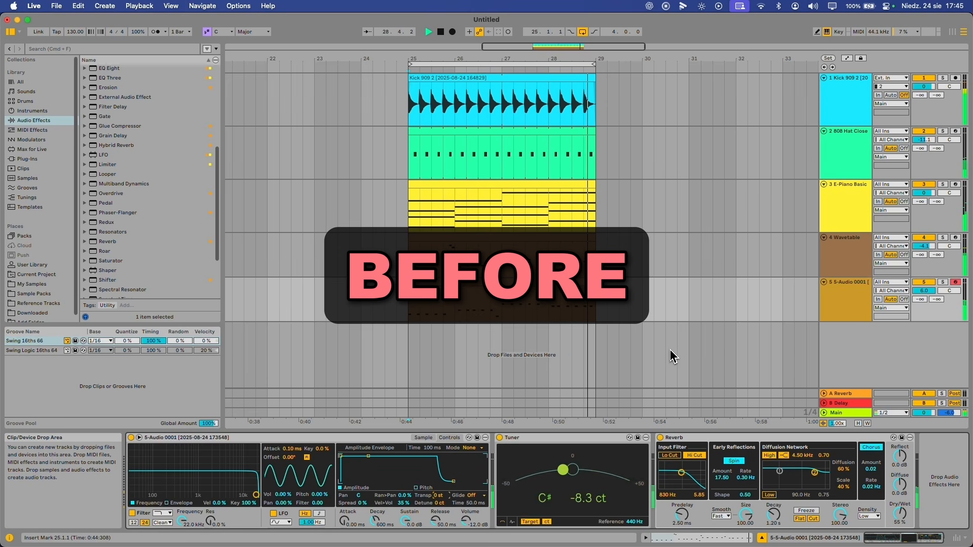
{"action": "key", "text": "space"}
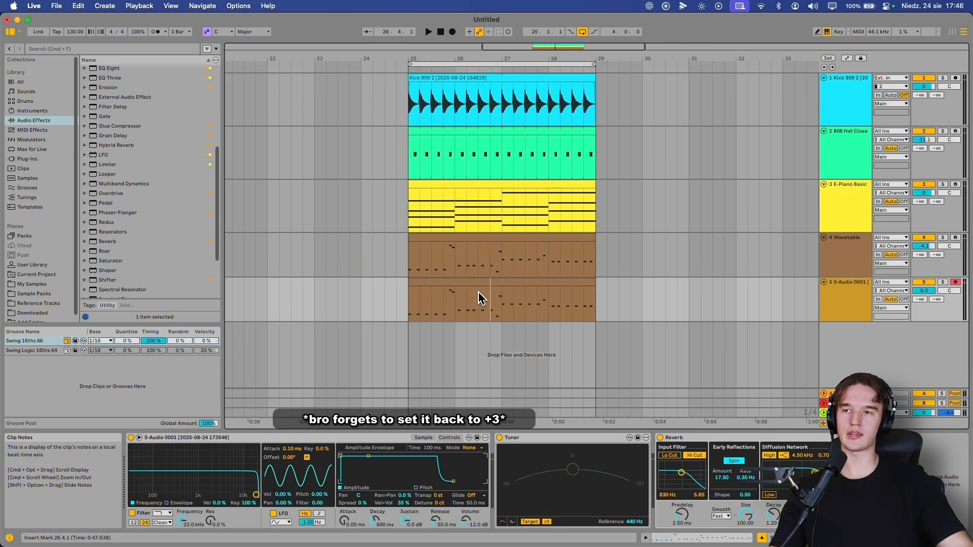
Delete all notes from the vocal Simpler clip
{"action": "double_click", "coordinate": [485, 297]}
{"action": "left_click", "coordinate": [491, 386]}
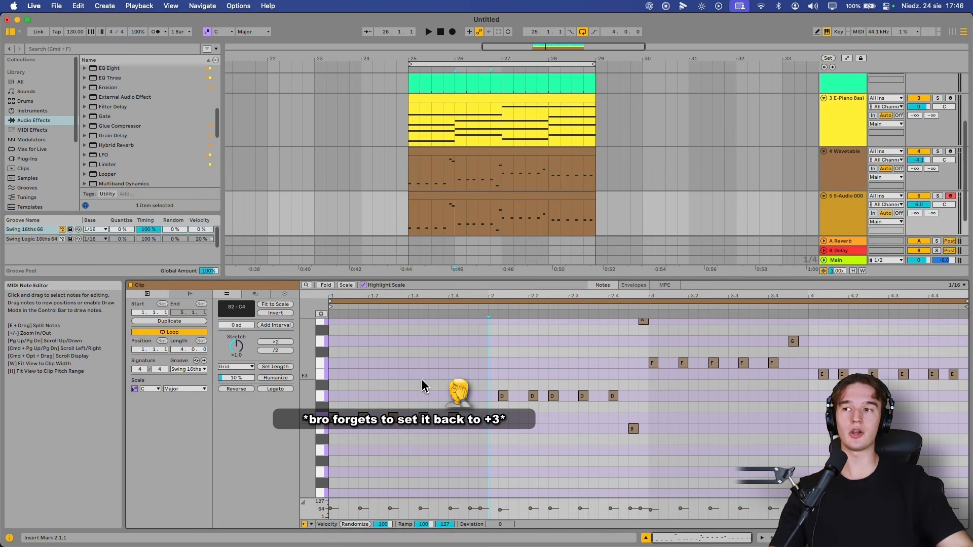
{"action": "double_click", "coordinate": [373, 385]}
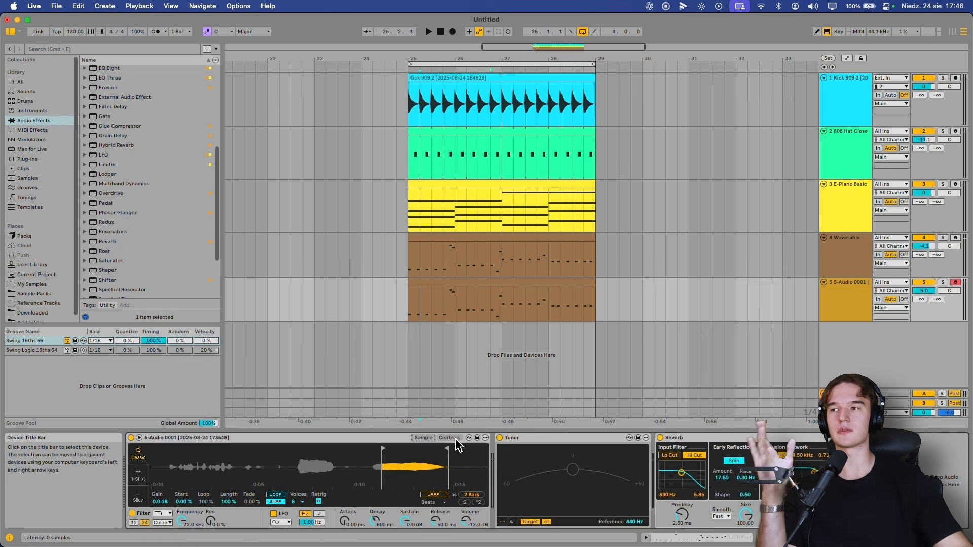
{"action": "left_click", "coordinate": [449, 442]}
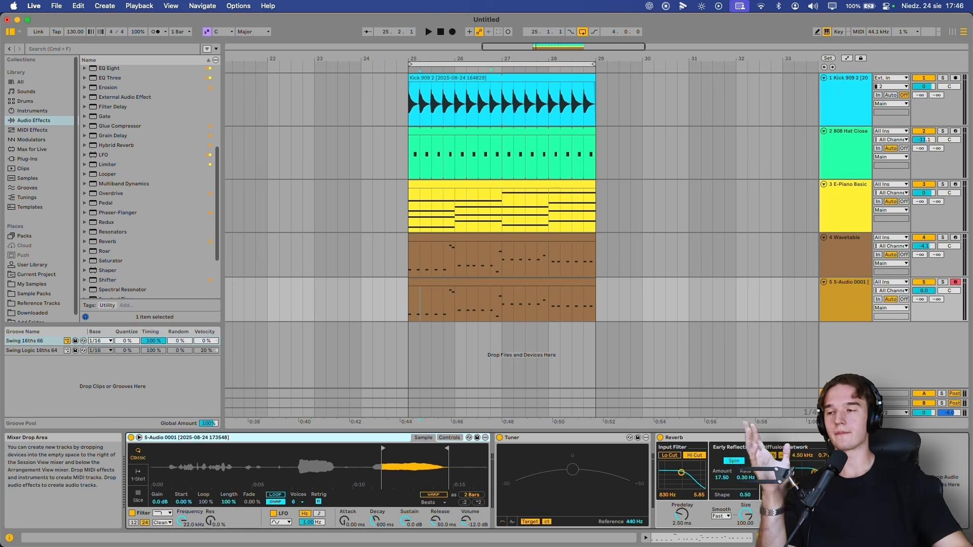
{"action": "key", "text": "shift+Tab"}
{"action": "left_click", "coordinate": [619, 356]}
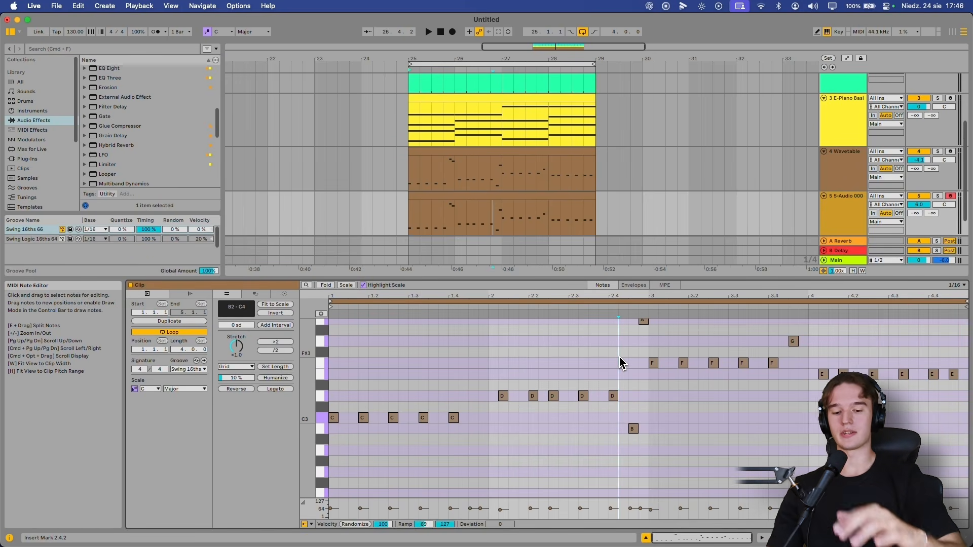
{"action": "key", "text": "super+a"}
{"action": "key", "text": "BackSpace"}
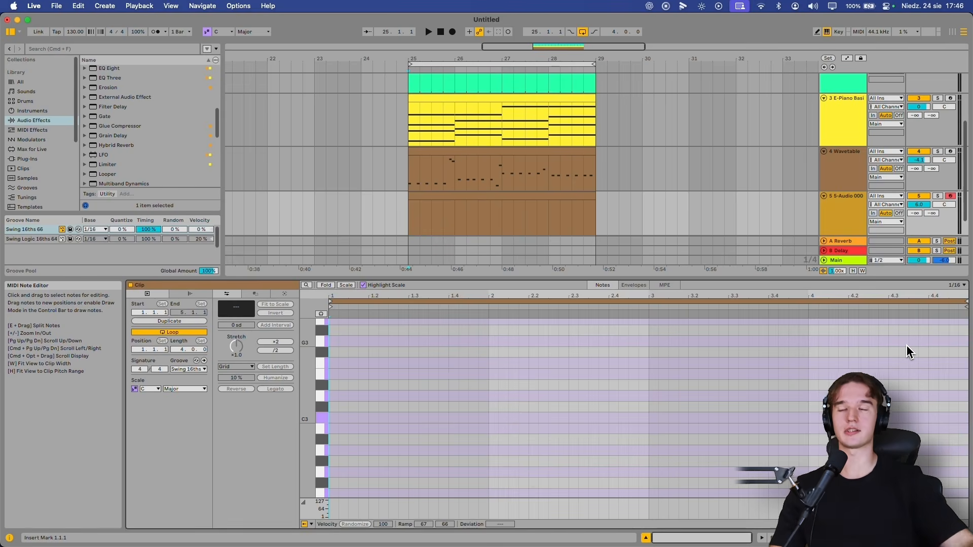
Play the arrangement and lower the vocal Simpler track's volume to 1.8 dB
{"action": "scroll", "coordinate": [676, 396], "scroll_direction": "up", "scroll_amount": 3}
{"action": "key", "text": "space"}
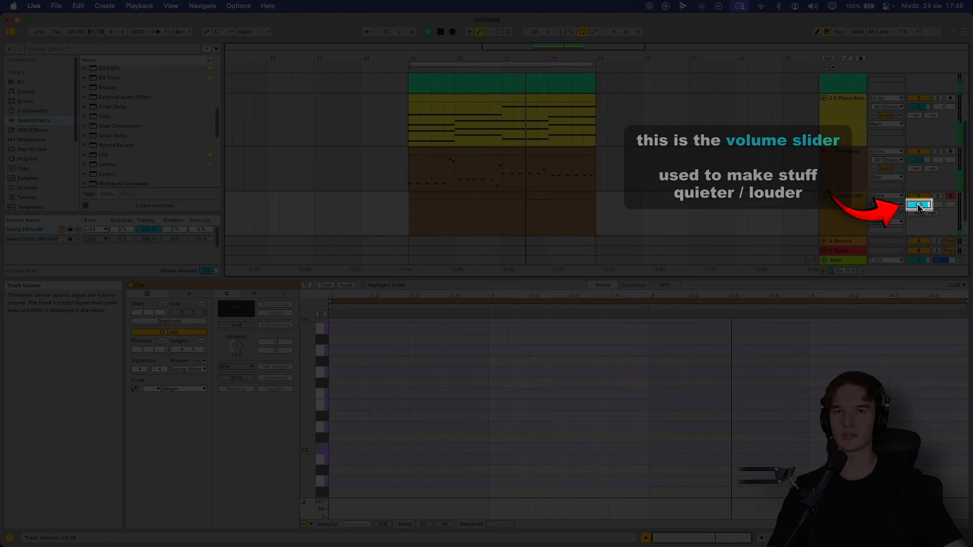
{"action": "left_click_drag", "start_coordinate": [920, 204], "coordinate": [920, 208]}
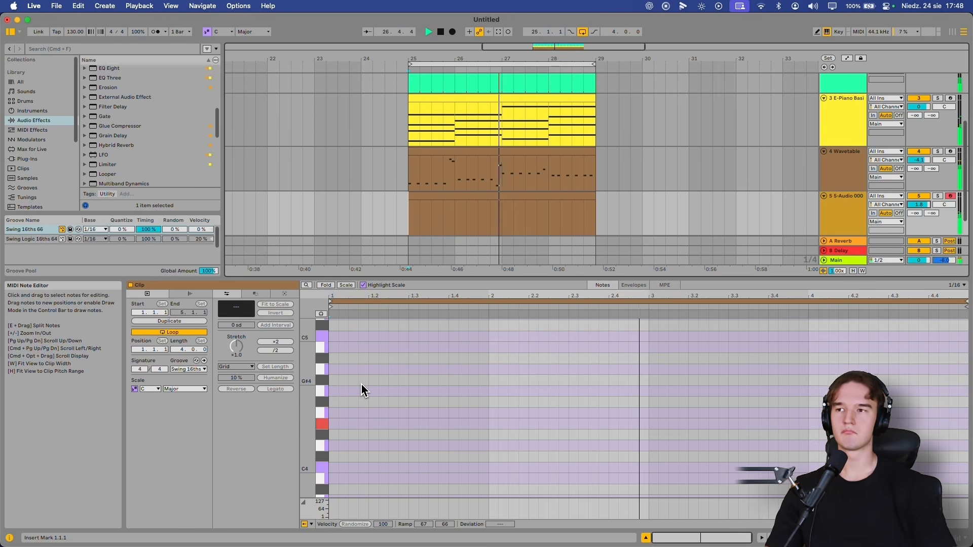
Enter the notes E4, G4, B4, G4, E4 in the vocal clip's first bar, starting at 1.1.3 and spaced three sixteenths apart
{"action": "double_click", "coordinate": [354, 425]}
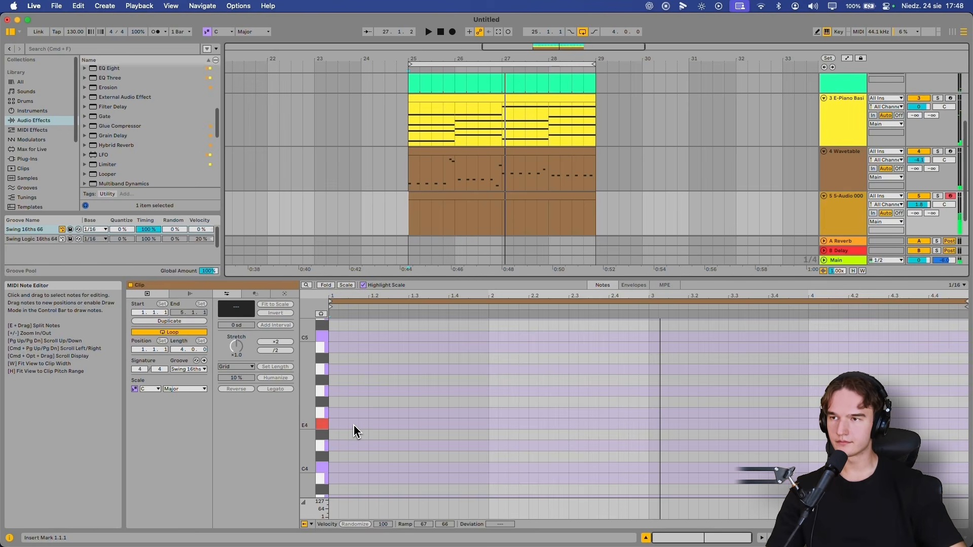
{"action": "key", "text": "space"}
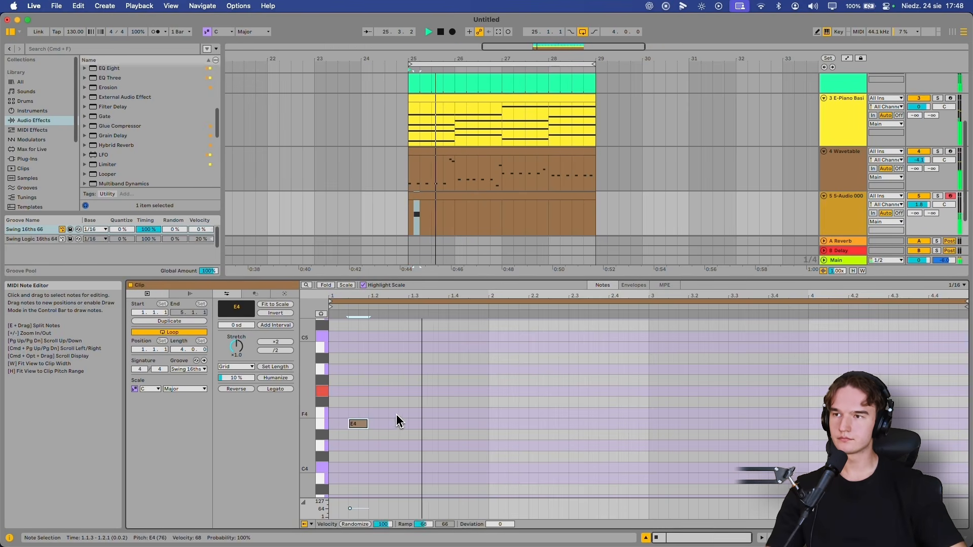
{"action": "double_click", "coordinate": [397, 392]}
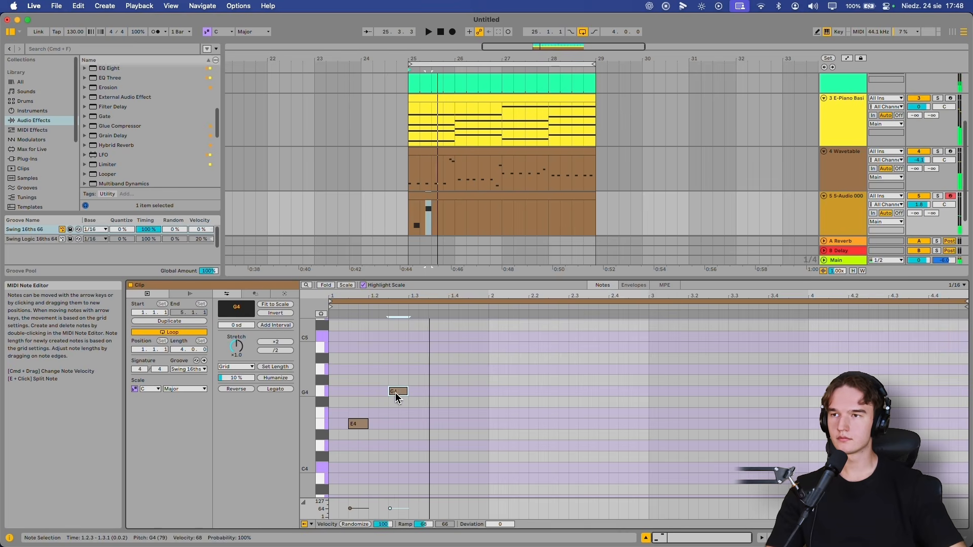
{"action": "left_click", "coordinate": [409, 347]}
{"action": "double_click", "coordinate": [409, 348]}
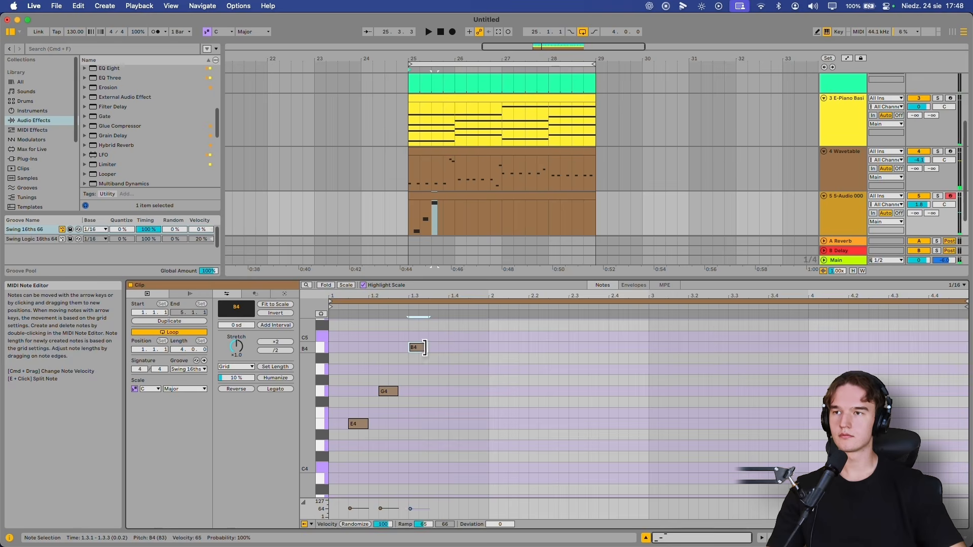
{"action": "key", "text": "space"}
{"action": "double_click", "coordinate": [447, 391]}
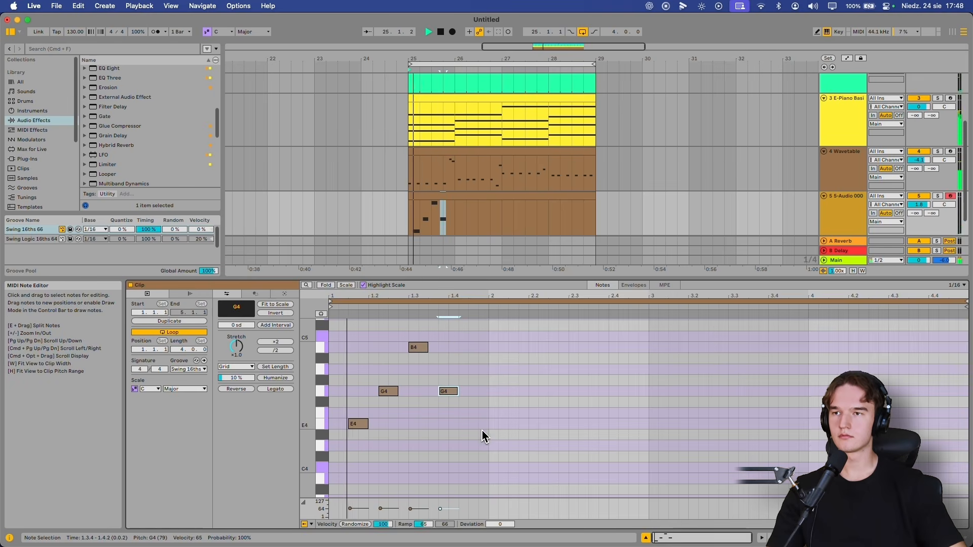
{"action": "double_click", "coordinate": [477, 425]}
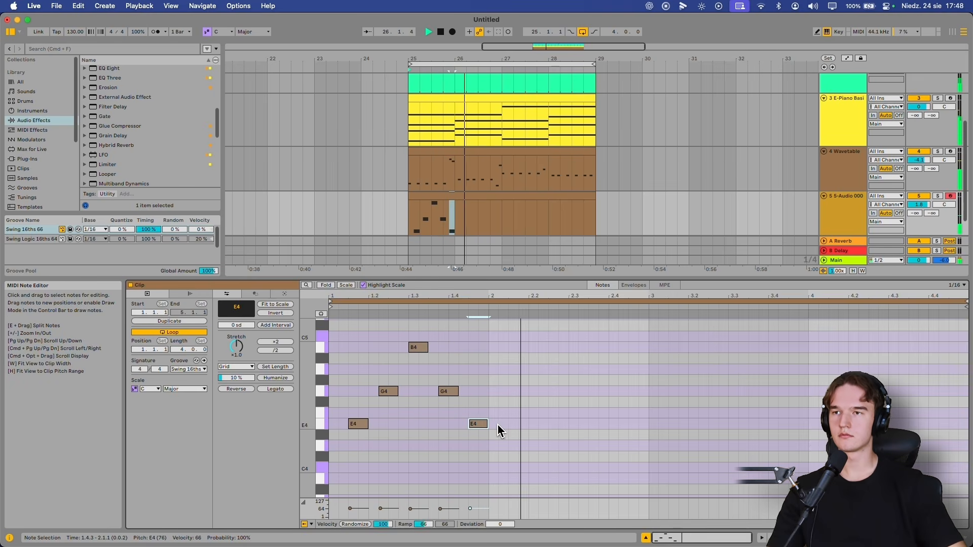
Duplicate the five-note first-bar pattern into the second bar and play the clip from the start
{"action": "scroll", "coordinate": [485, 345], "scroll_direction": "up", "scroll_amount": 1}
{"action": "key", "text": "space"}
{"action": "left_click_drag", "start_coordinate": [487, 335], "coordinate": [245, 484]}
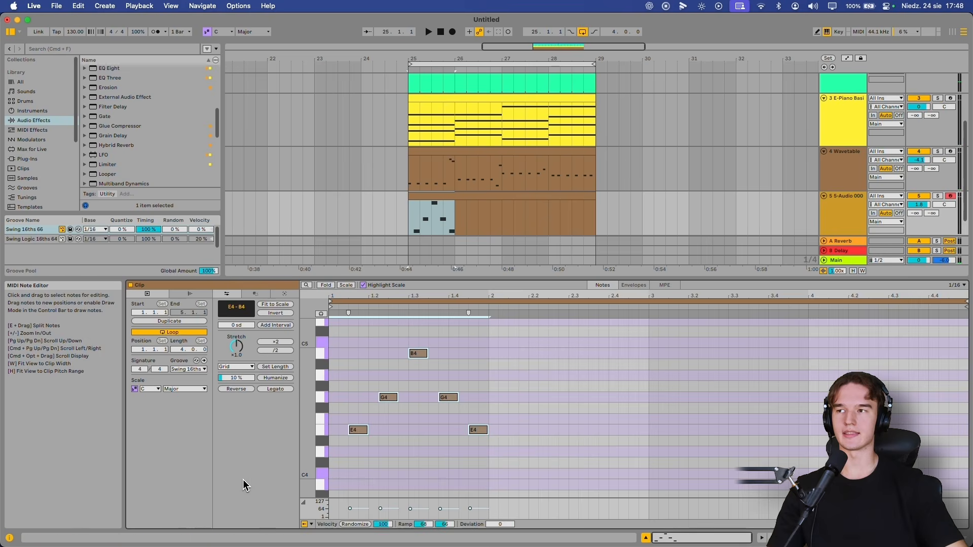
{"action": "key", "text": "ctrl+d"}
{"action": "key", "text": "space"}
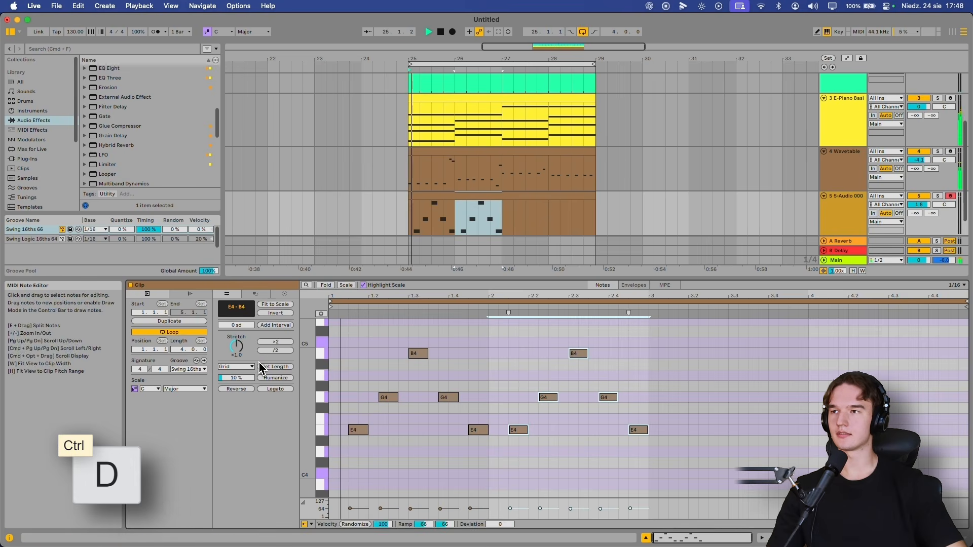
Set the vocal clip's loop length to 2 bars and play the arrangement
{"action": "left_click", "coordinate": [183, 350]}
{"action": "type", "text": "2"}
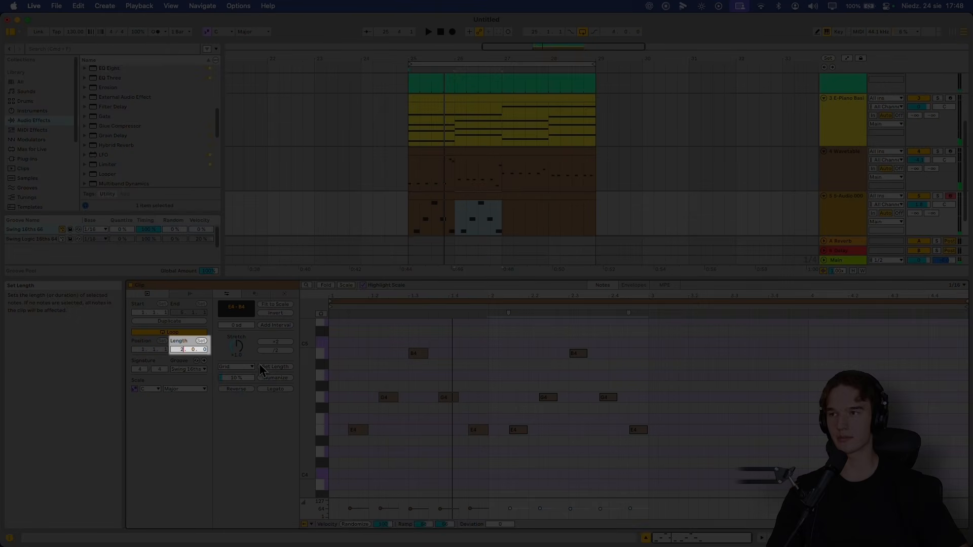
{"action": "key", "text": "Return"}
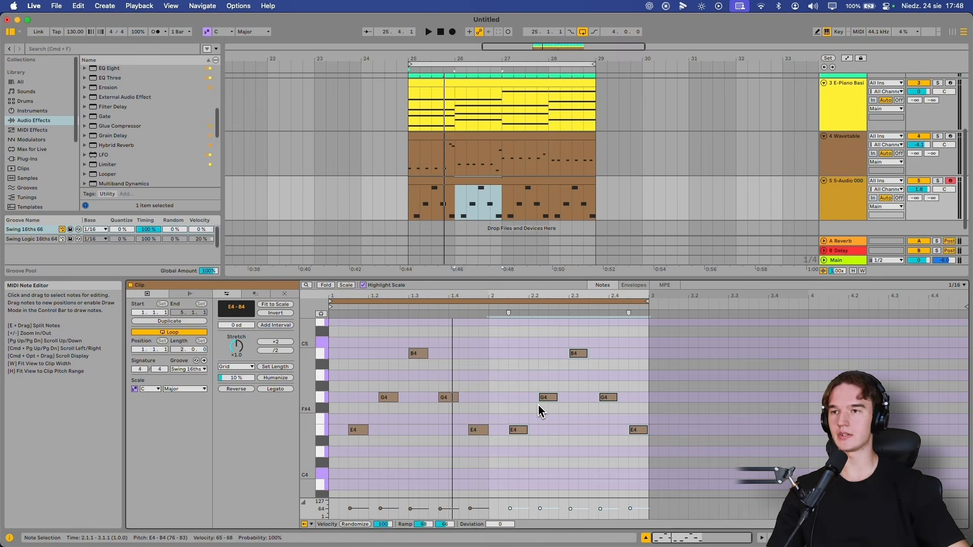
{"action": "left_click", "coordinate": [505, 400]}
{"action": "key", "text": "space"}
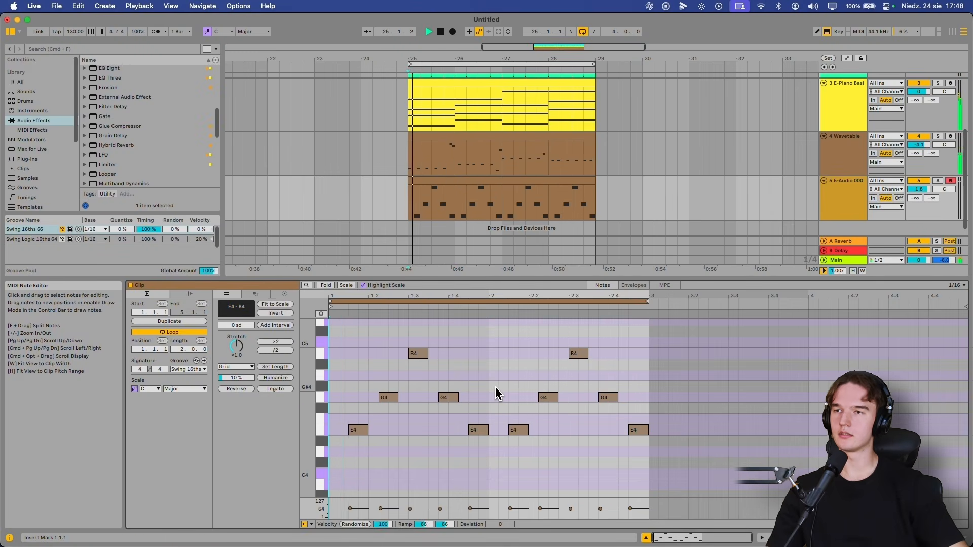
Deactivate the first E4 and G4 notes in the vocal clip's second bar and play the result
{"action": "scroll", "coordinate": [495, 388], "scroll_direction": "down", "scroll_amount": 1}
{"action": "left_click_drag", "start_coordinate": [514, 368], "coordinate": [545, 442]}
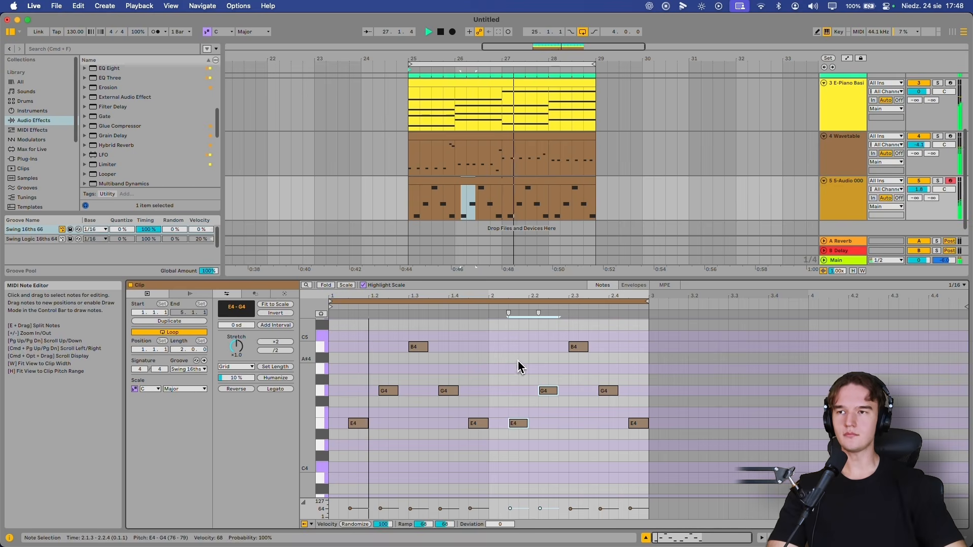
{"action": "left_click", "coordinate": [489, 365]}
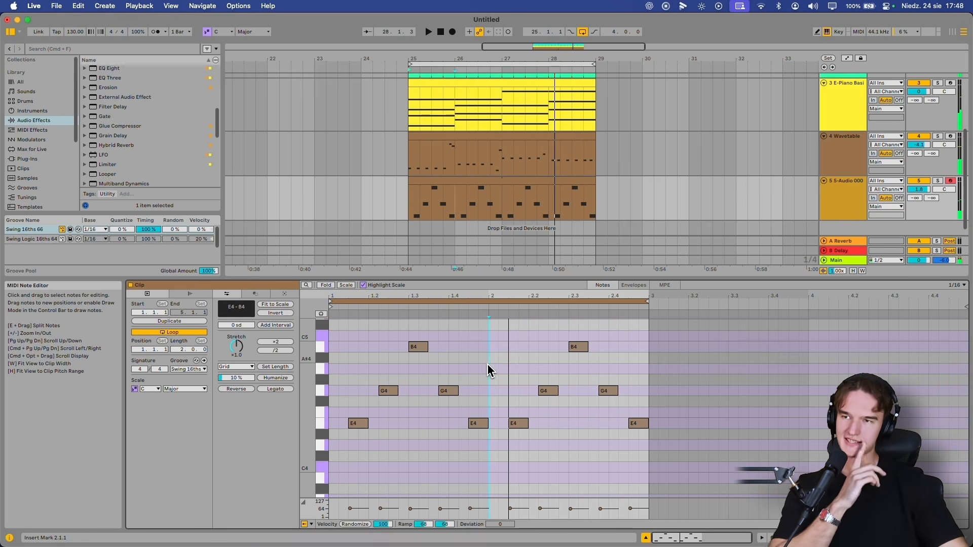
{"action": "left_click_drag", "start_coordinate": [494, 349], "coordinate": [512, 384]}
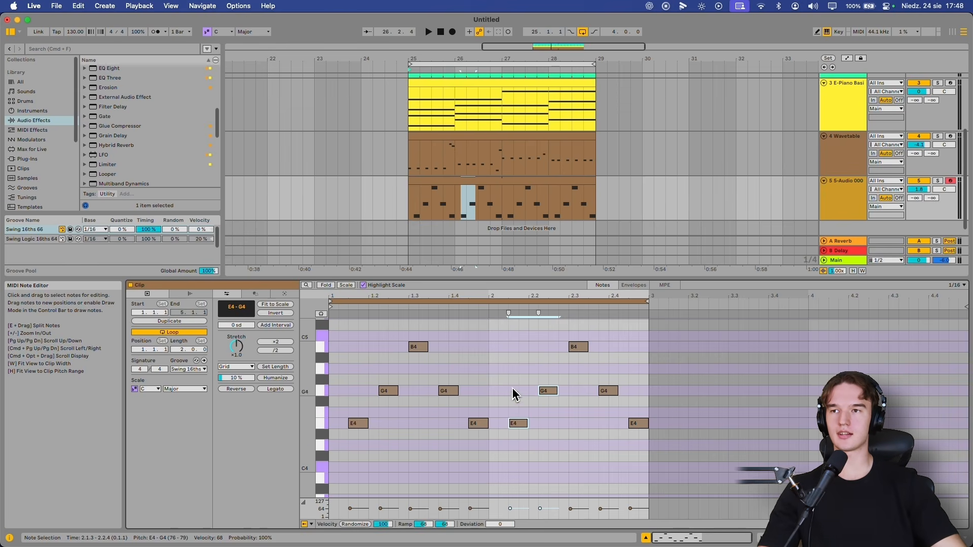
{"action": "left_click_drag", "start_coordinate": [494, 360], "coordinate": [558, 442]}
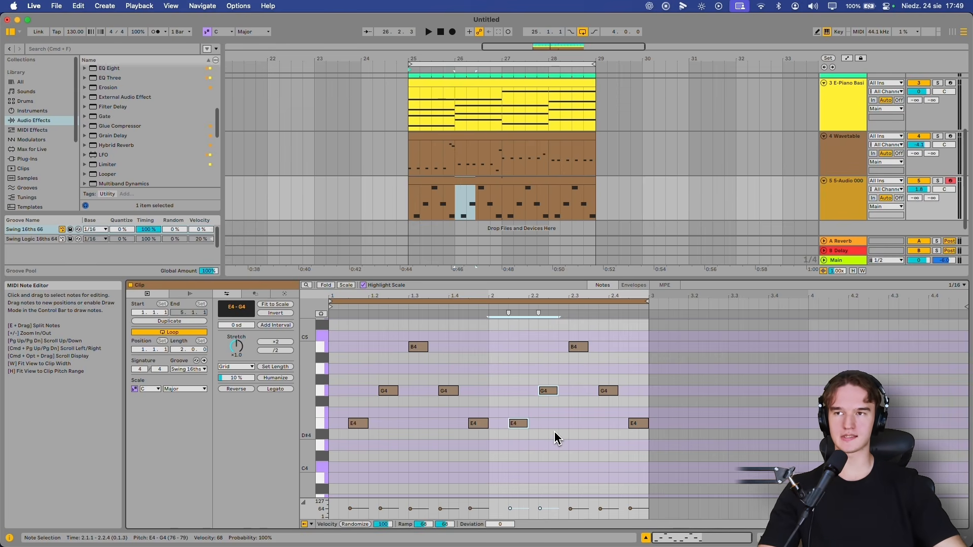
{"action": "key", "text": "0"}
{"action": "key", "text": "space"}
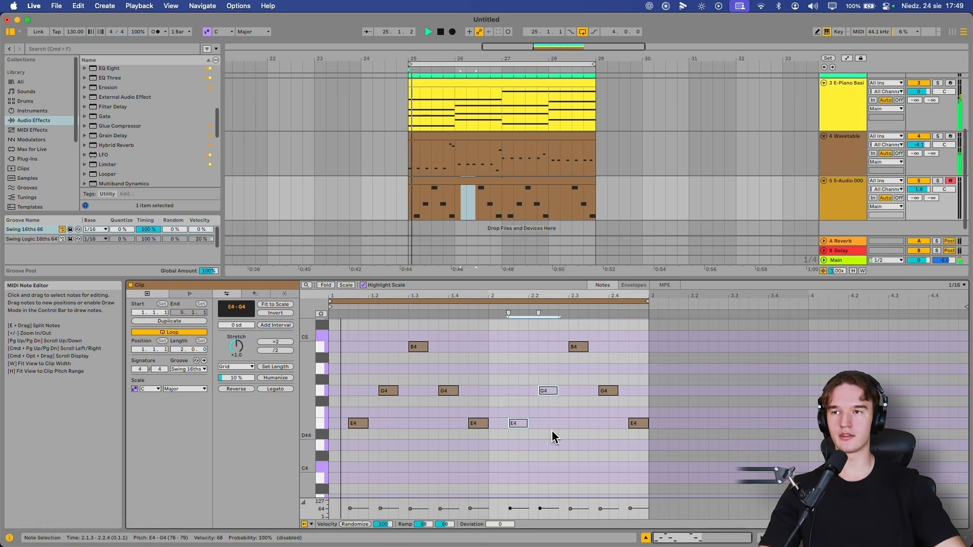
Deactivate the last E4 note at 2.4.3 in the vocal clip, then stop playback after listening
{"action": "left_click", "coordinate": [493, 368]}
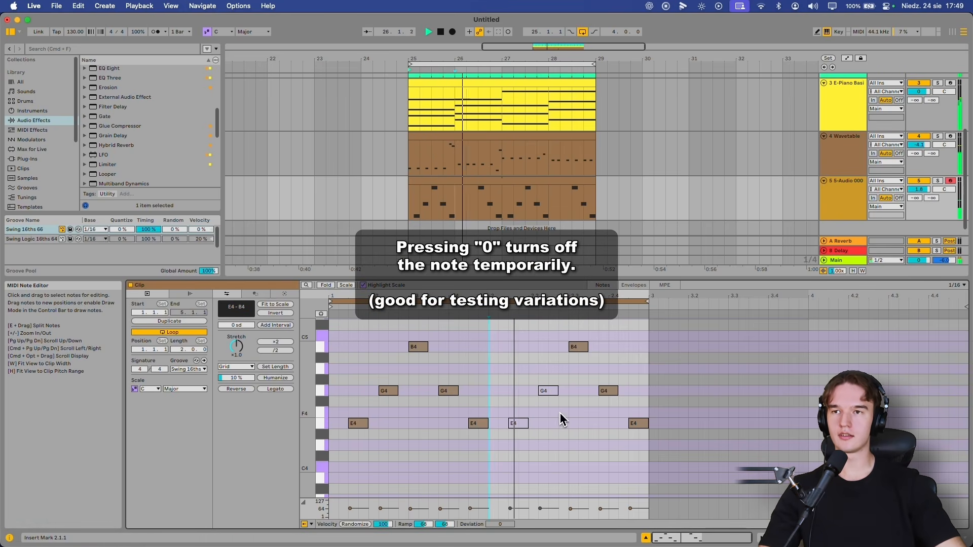
{"action": "left_click", "coordinate": [638, 423]}
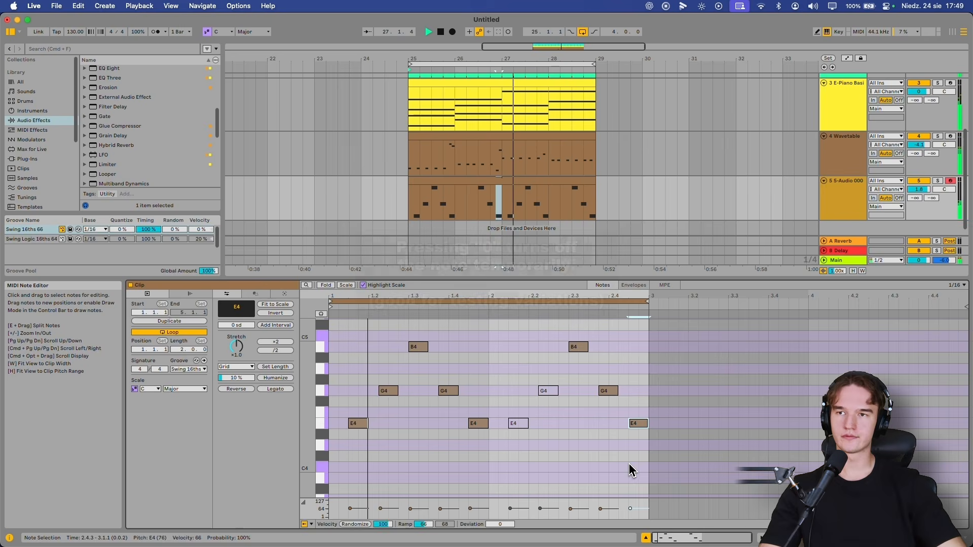
{"action": "key", "text": "0"}
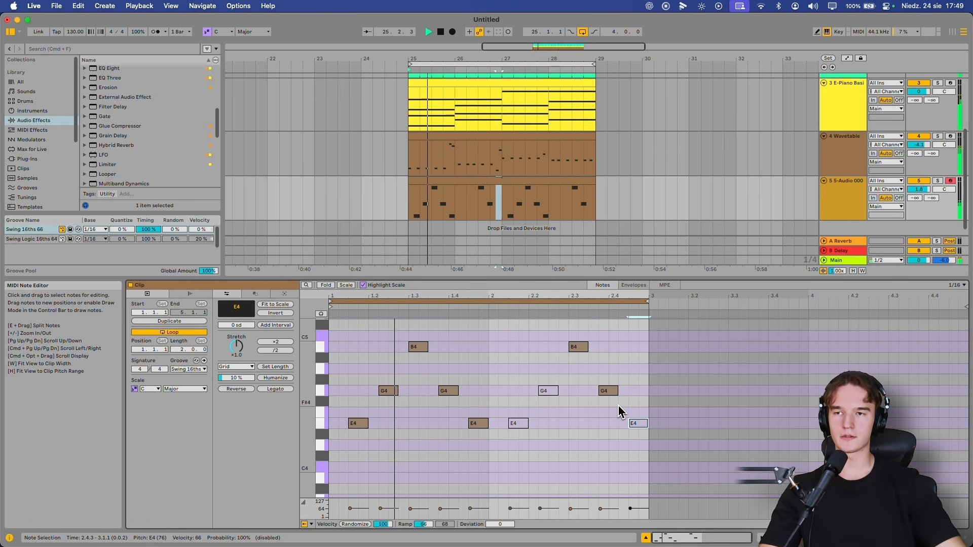
{"action": "key", "text": "space"}
{"action": "left_click", "coordinate": [494, 341]}
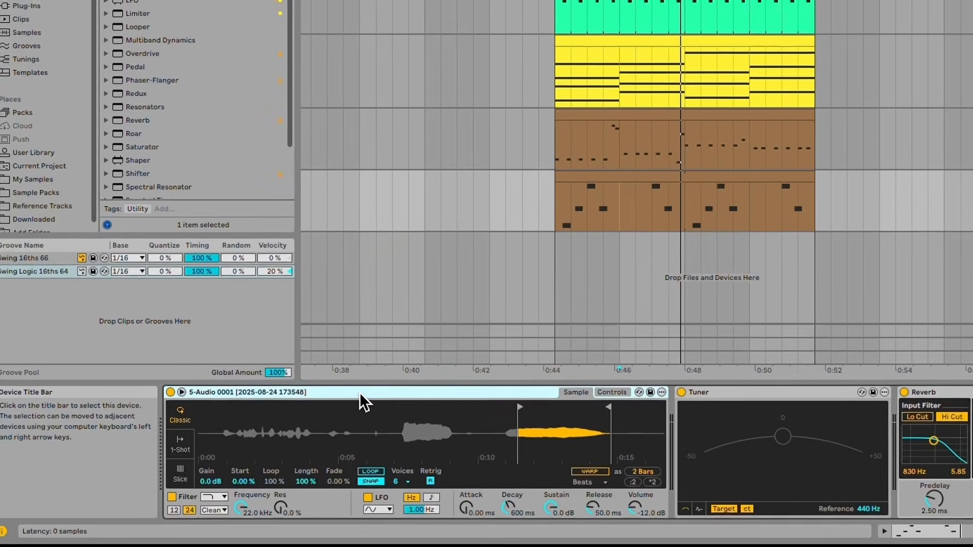
Group the vocal Simpler into an Instrument Rack and show the rack's chain list
{"action": "right_click", "coordinate": [267, 438]}
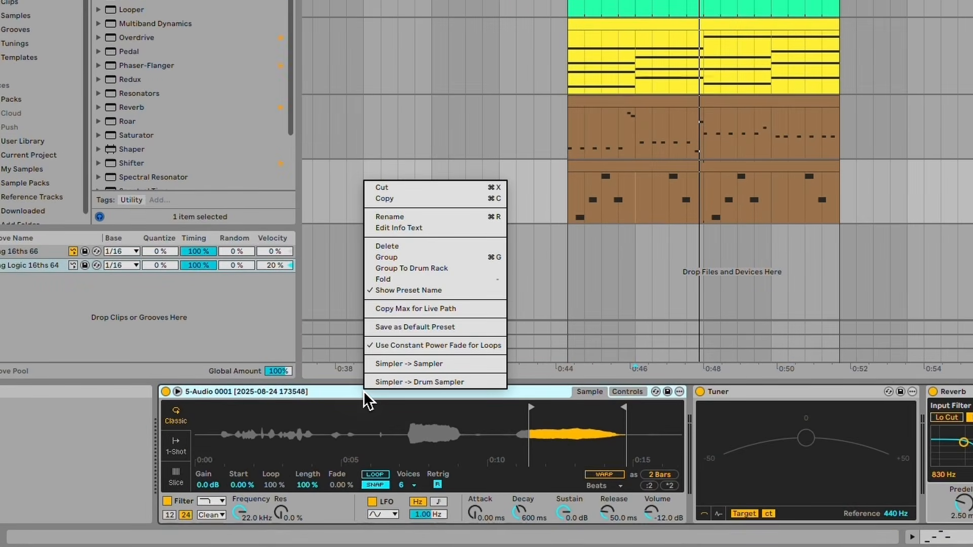
{"action": "left_click", "coordinate": [422, 260]}
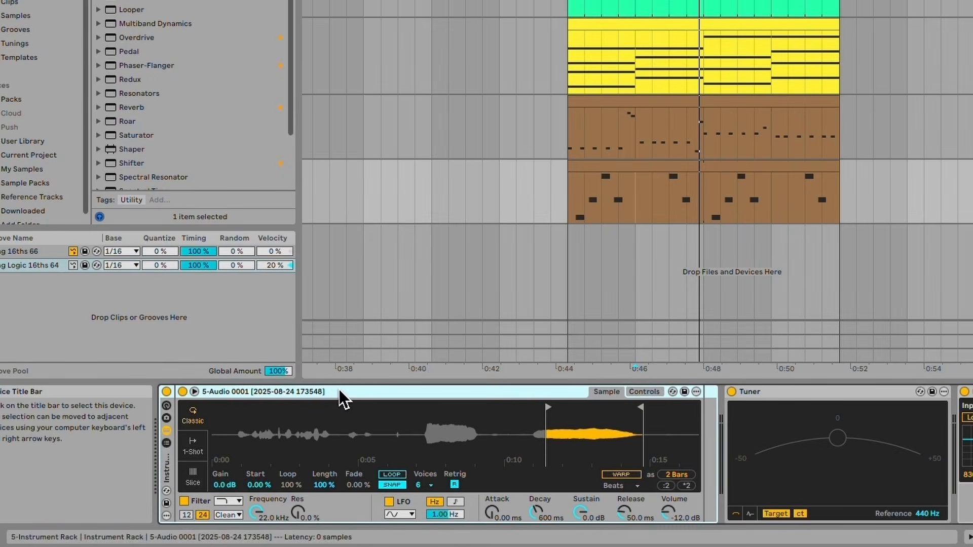
{"action": "key", "text": "super+z"}
{"action": "key", "text": "ctrl+g"}
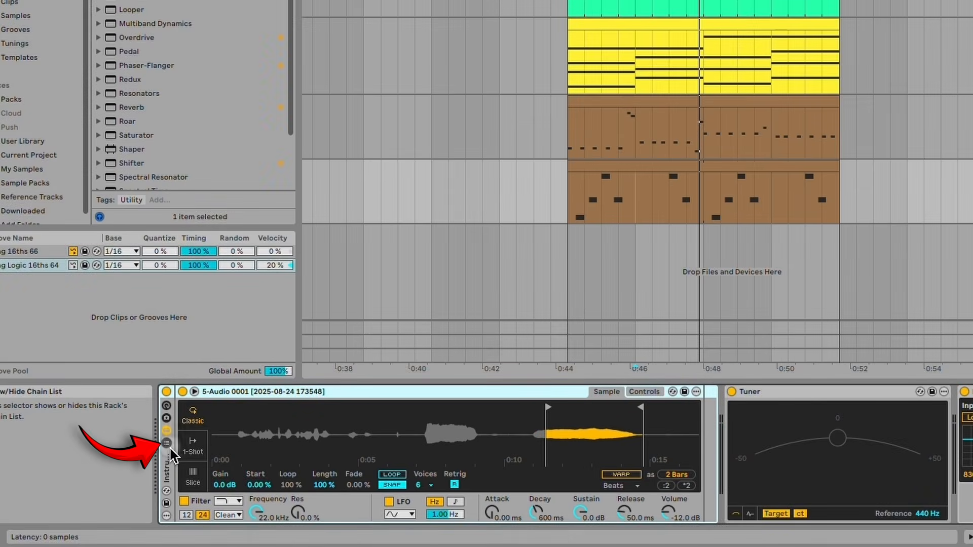
{"action": "left_click", "coordinate": [167, 444]}
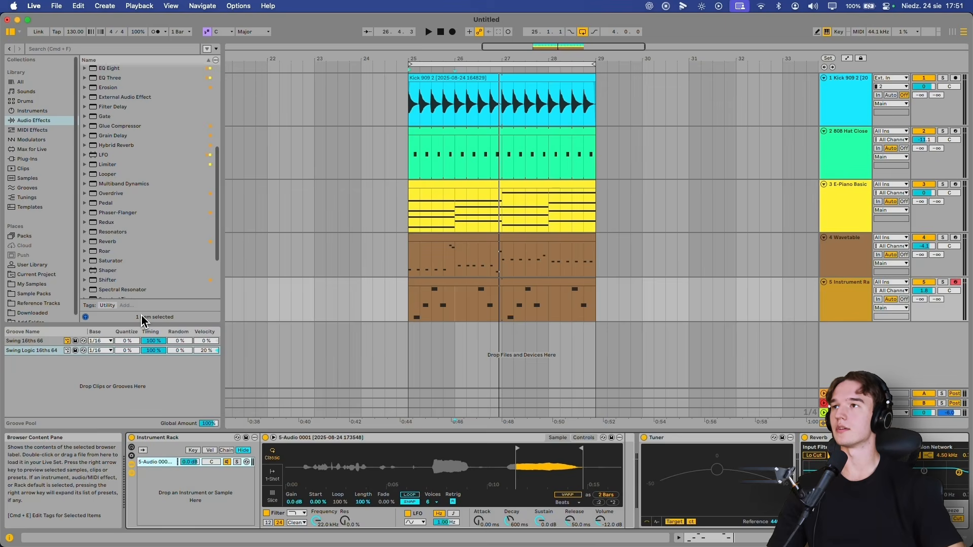
Find the Wavetable instrument in the library and add it as a second chain in the Instrument Rack
{"action": "key", "text": "ctrl+f"}
{"action": "type", "text": "wavetable"}
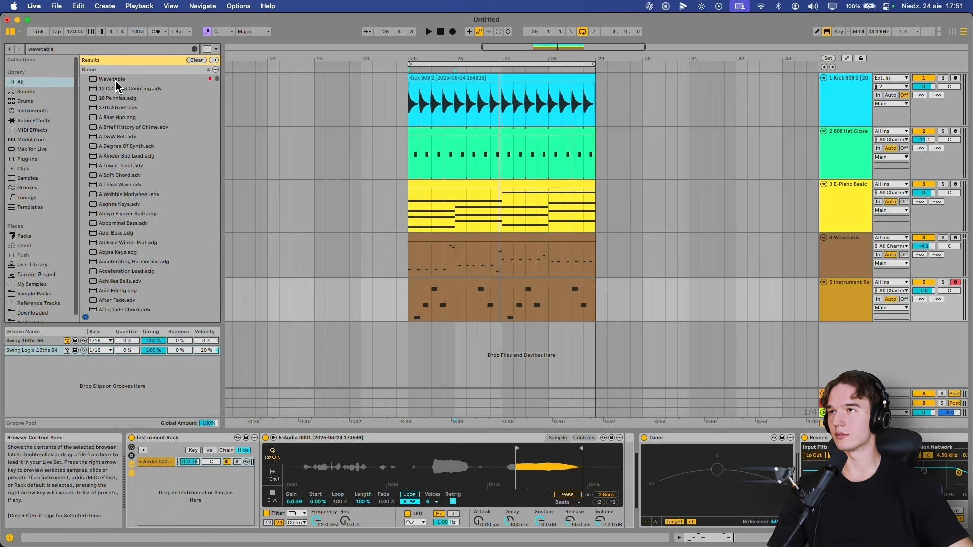
{"action": "left_click_drag", "start_coordinate": [109, 79], "coordinate": [216, 491]}
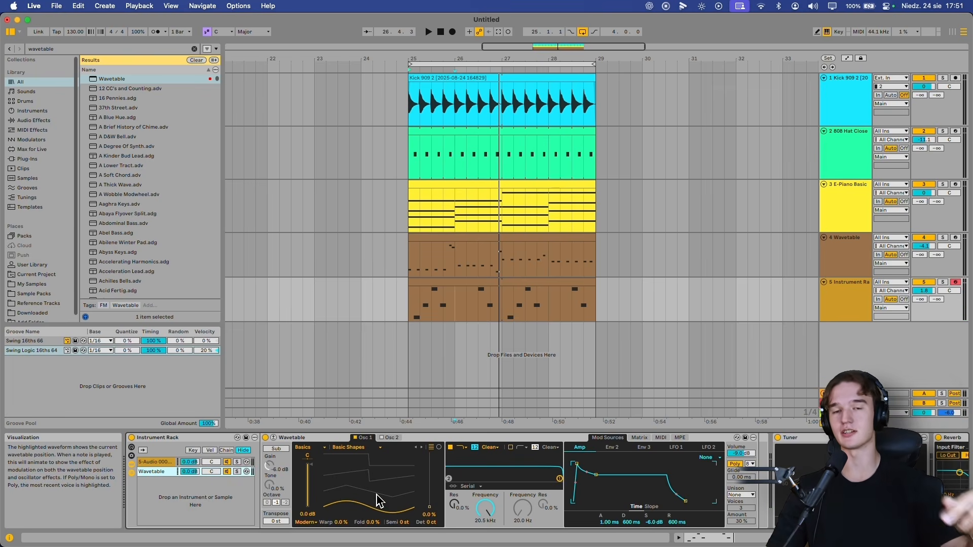
During playback, set Wavetable's oscillator 1 position to 67 % and its first filter frequency to 941 Hz
{"action": "key", "text": "space"}
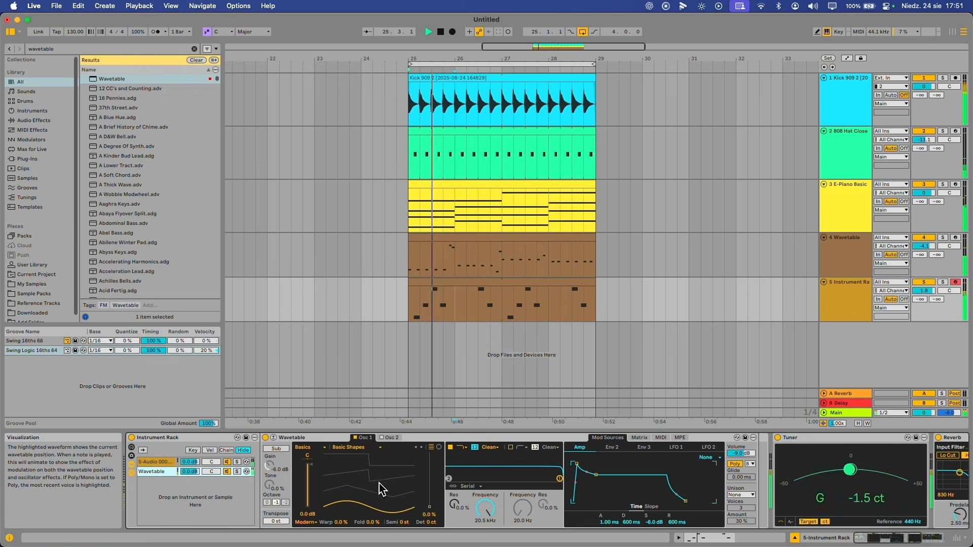
{"action": "left_click_drag", "start_coordinate": [371, 498], "coordinate": [371, 495]}
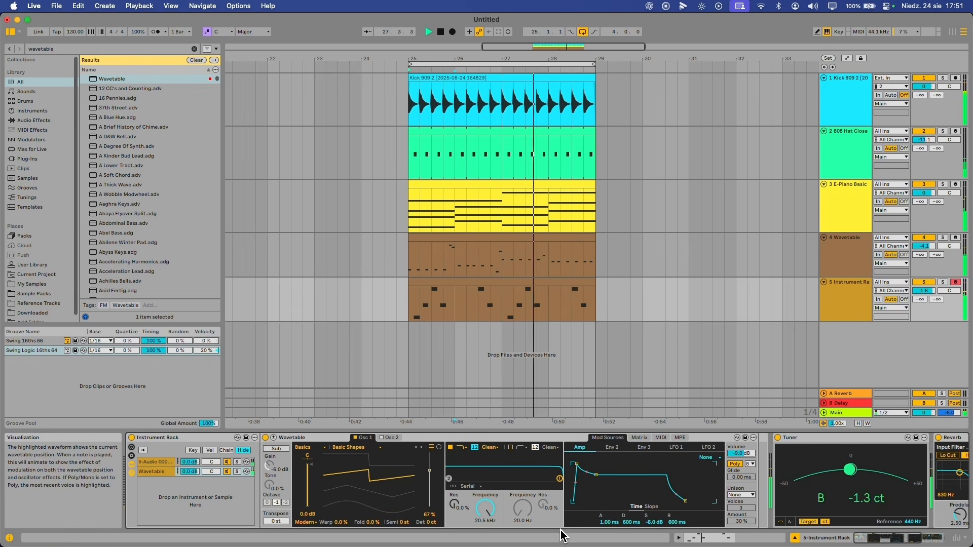
{"action": "left_click_drag", "start_coordinate": [487, 513], "coordinate": [486, 513]}
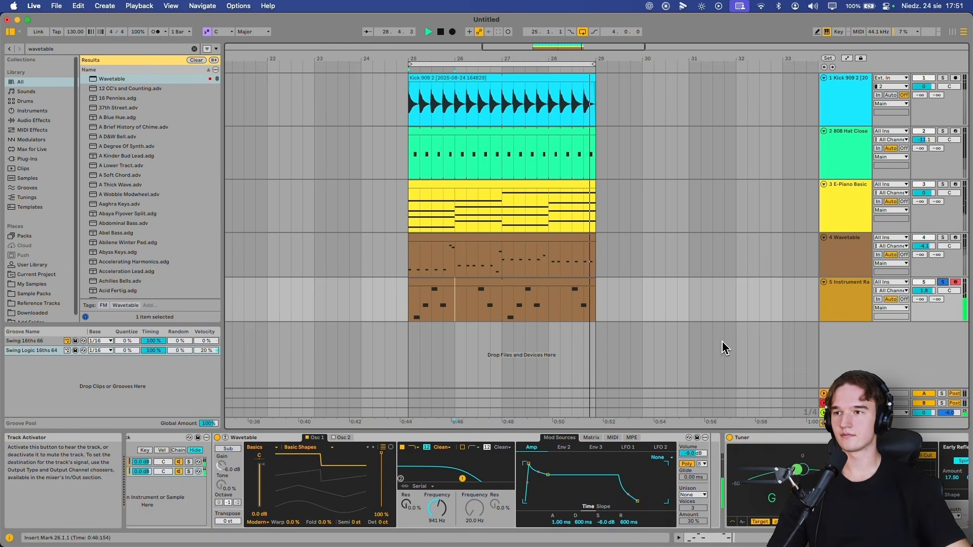
Stop playback, transpose the vocal Simpler by +3 st in its controls and play the arrangement again
{"action": "scroll", "coordinate": [299, 463], "scroll_direction": "left", "scroll_amount": 3}
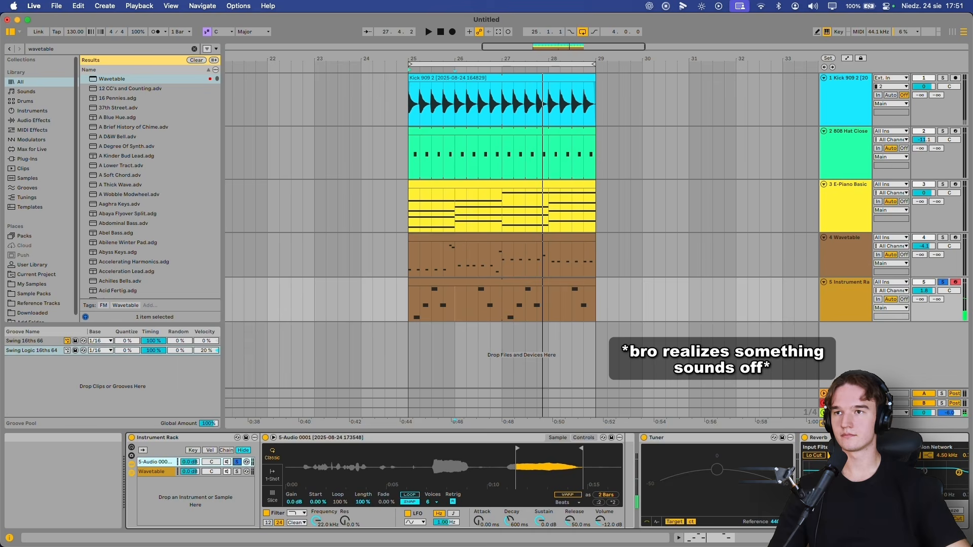
{"action": "key", "text": "space"}
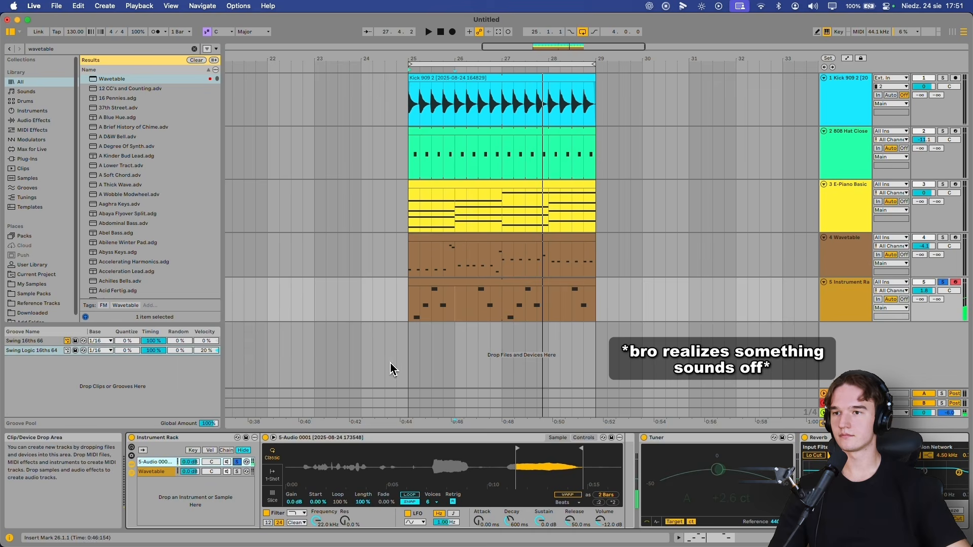
{"action": "left_click", "coordinate": [583, 438]}
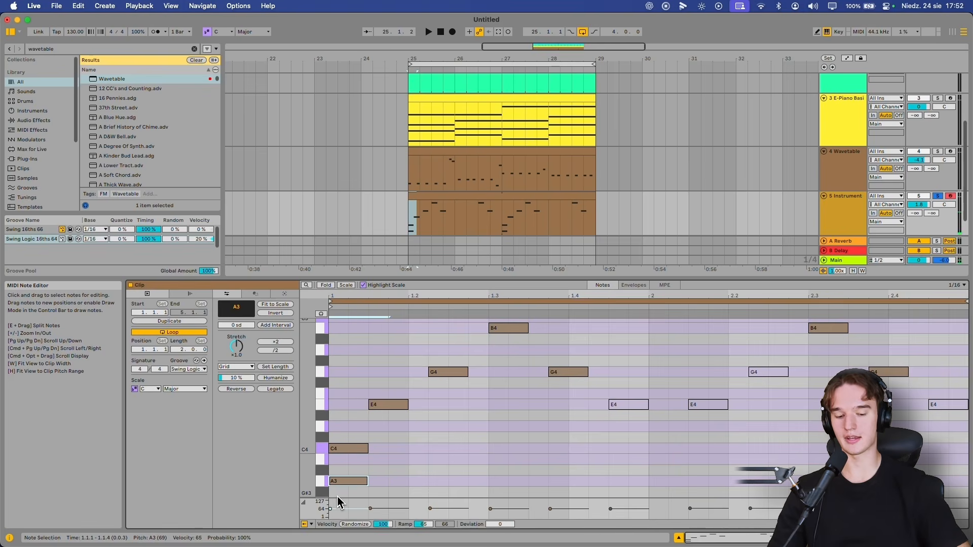
{"action": "key", "text": "Up"}
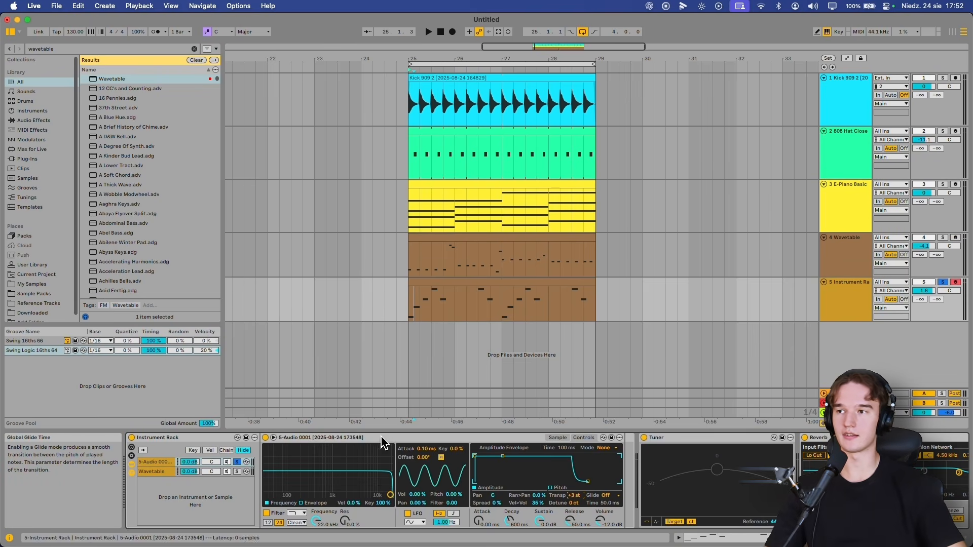
{"action": "key", "text": "space"}
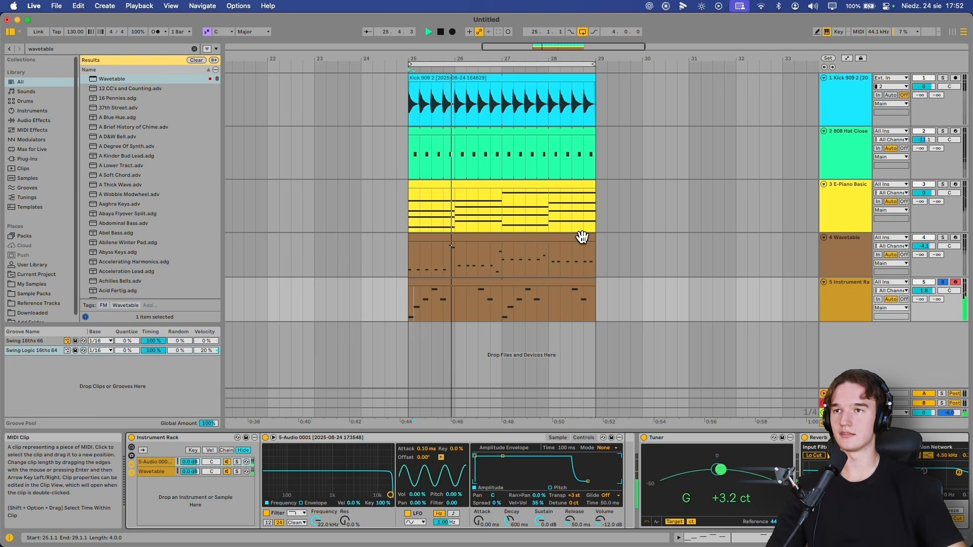
Audition the layered Instrument Rack in the arrangement, placing the insert marker at 27.1.1 on its track
{"action": "scroll", "coordinate": [524, 278], "scroll_direction": "left", "scroll_amount": 1}
{"action": "left_click", "coordinate": [501, 301]}
{"action": "key", "text": "space"}
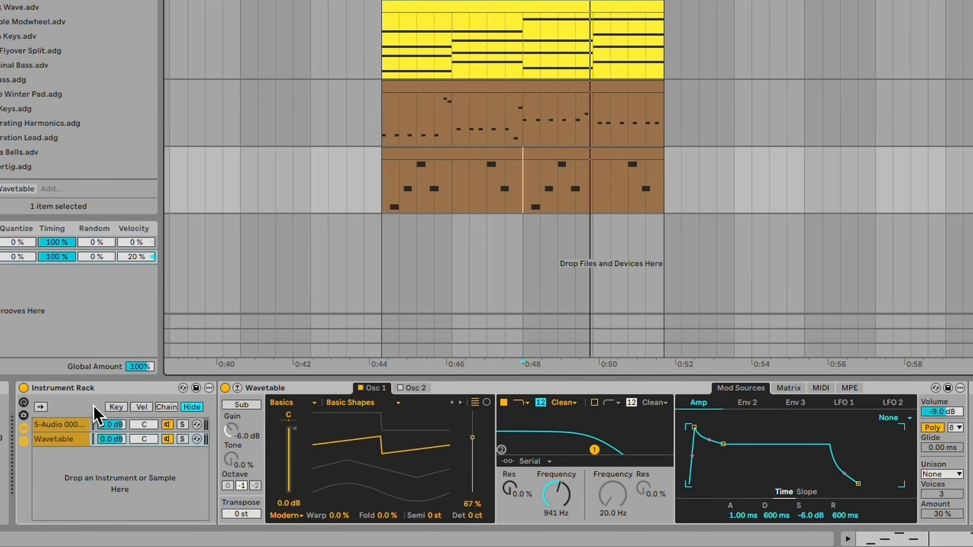
{"action": "left_click", "coordinate": [100, 387]}
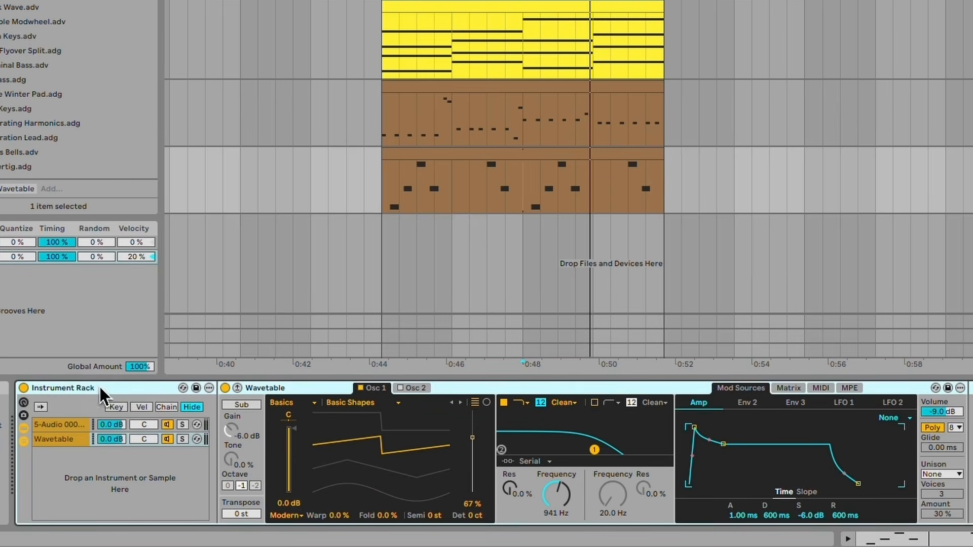
{"action": "left_click", "coordinate": [516, 172]}
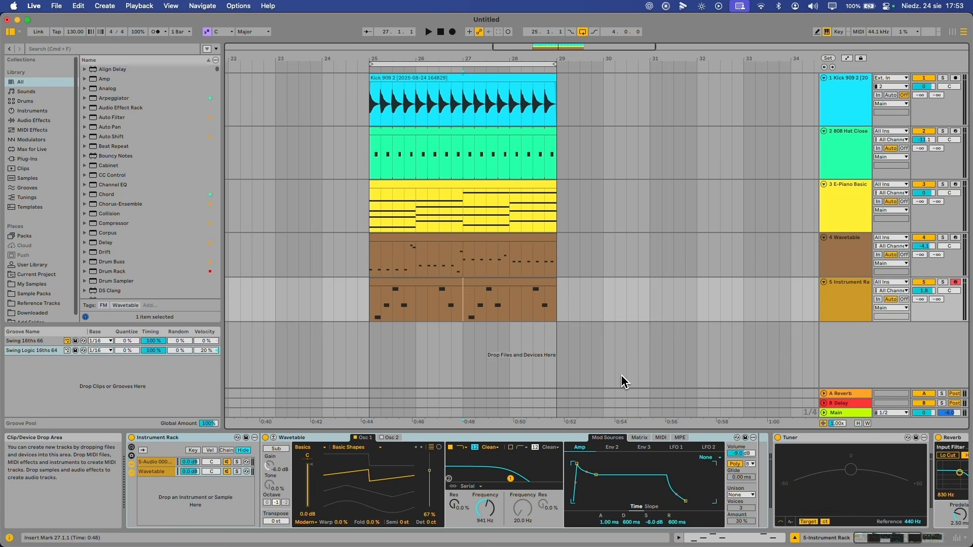
Rename the Kick 909 2 track as Kick
{"action": "left_click", "coordinate": [842, 109]}
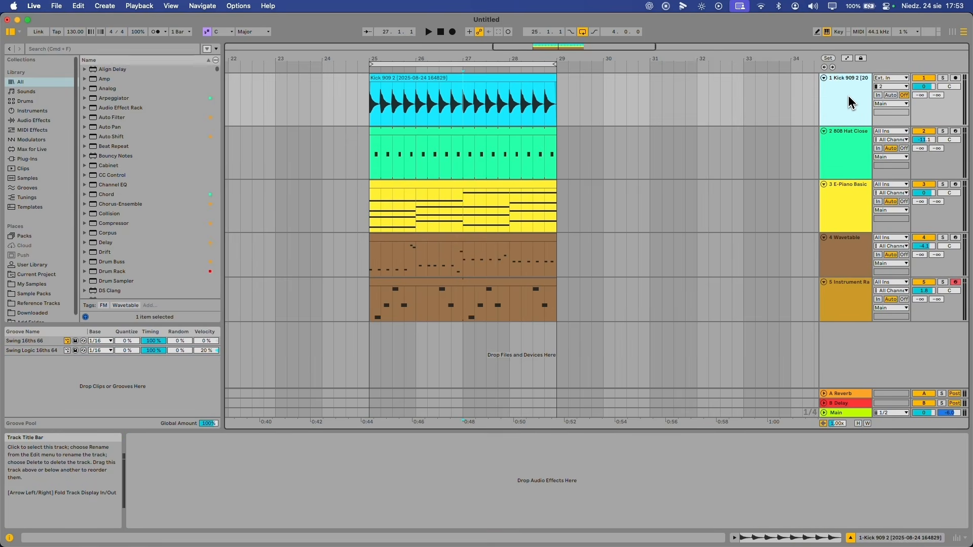
{"action": "key", "text": "ctrl+r"}
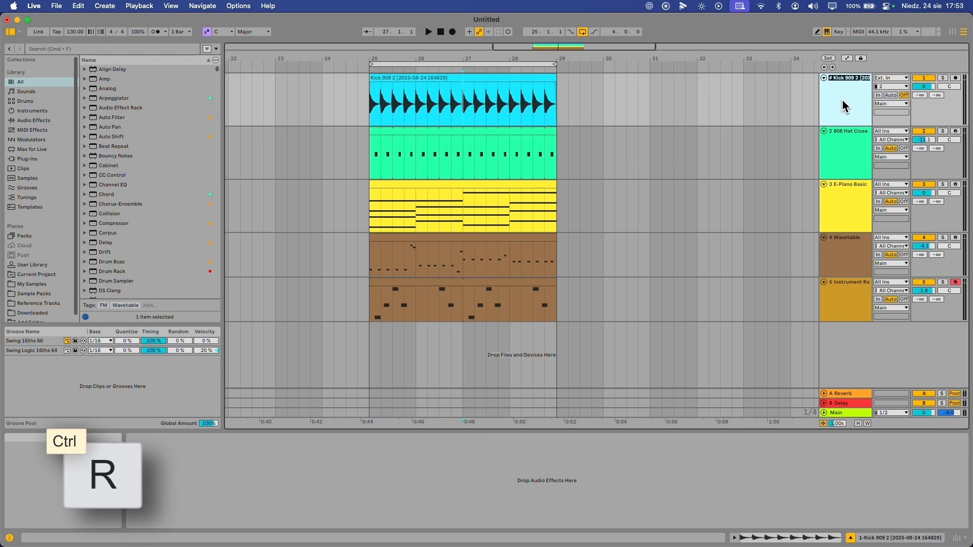
{"action": "type", "text": "Kic"}
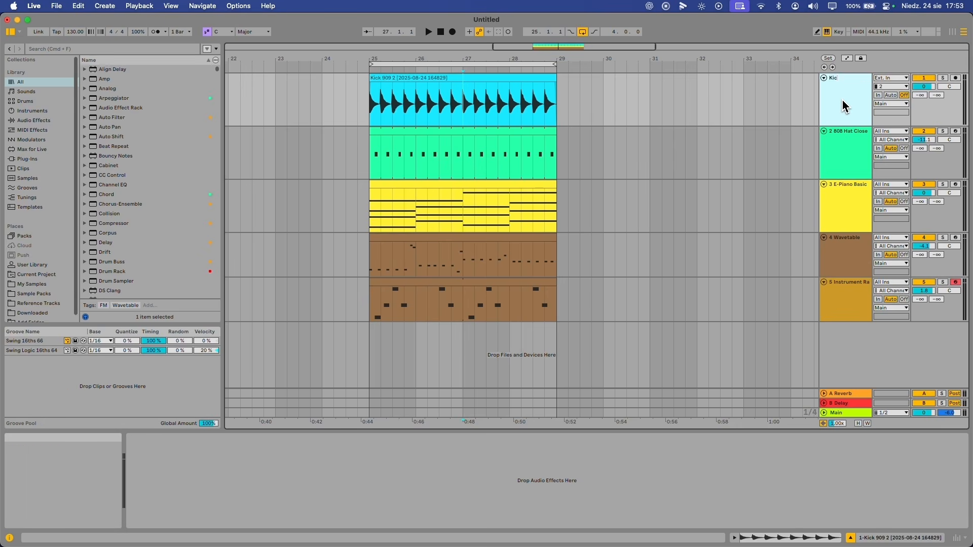
{"action": "type", "text": "k"}
{"action": "key", "text": "Return"}
Rename the 808 Hat Closed track as Hi-Hat
{"action": "left_click", "coordinate": [847, 149]}
{"action": "key", "text": "ctrl+r"}
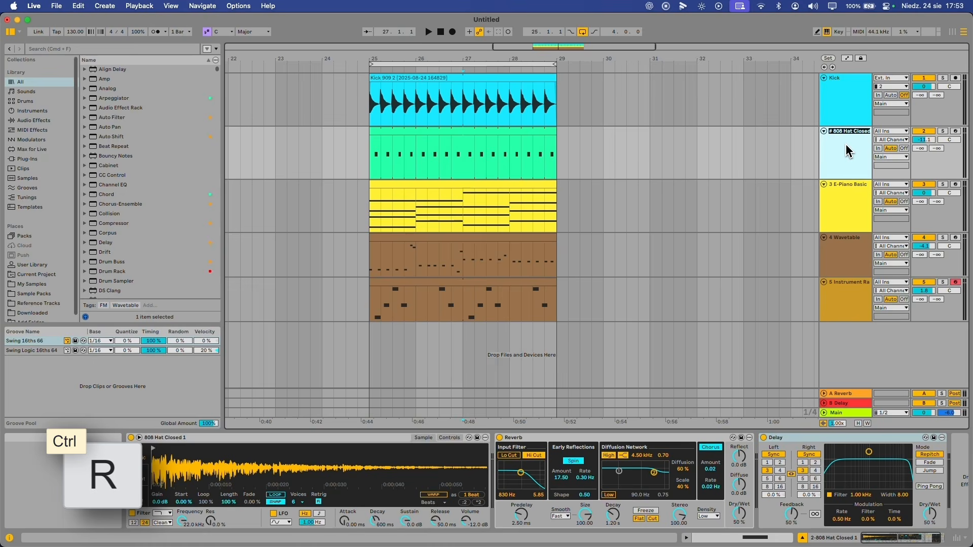
{"action": "type", "text": "Hi-Hat"}
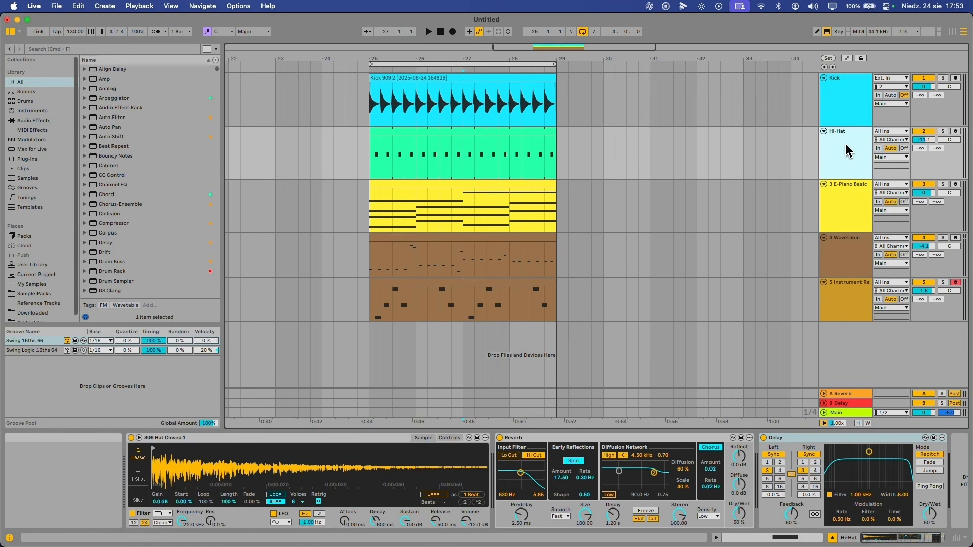
Rename the E-Piano Basic track as Piano/Chords and the Wavetable track as Bass
{"action": "right_click", "coordinate": [843, 199]}
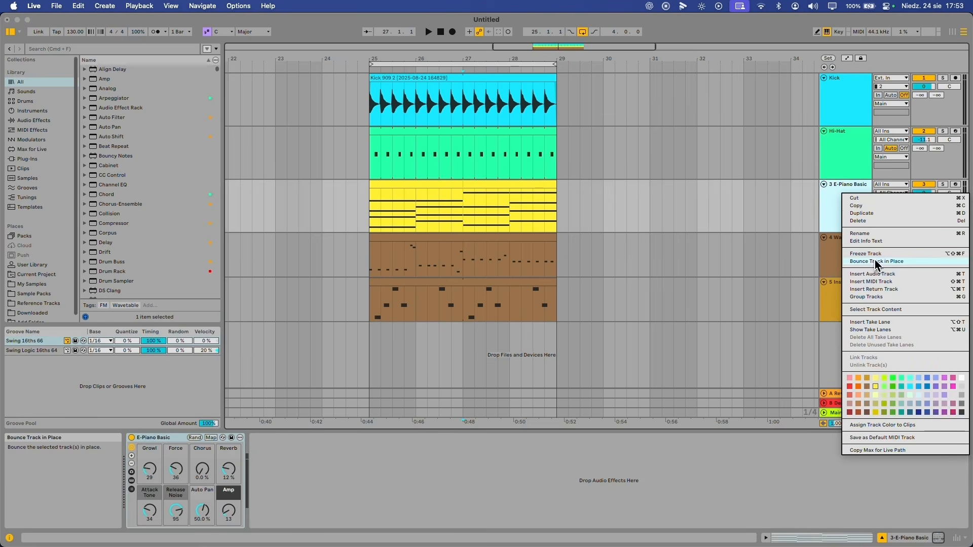
{"action": "left_click", "coordinate": [870, 231]}
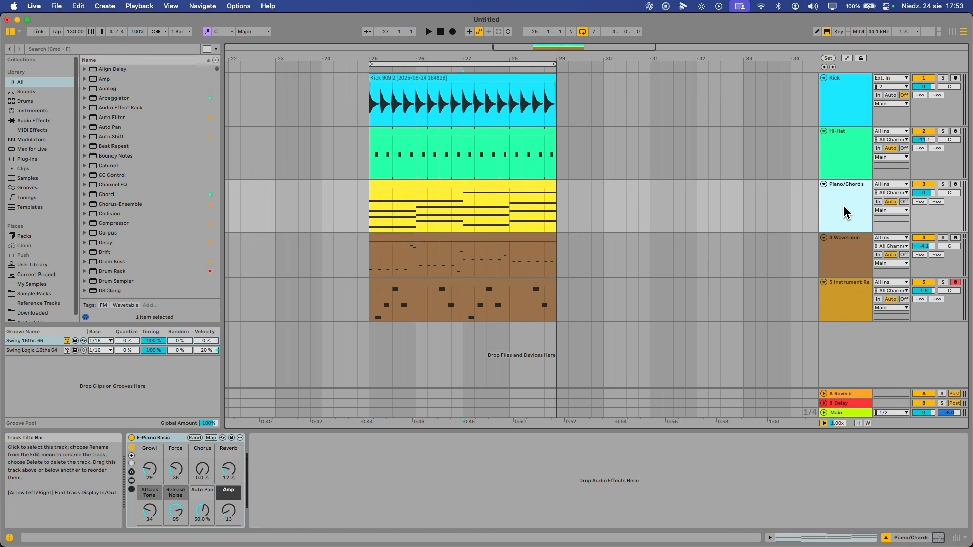
{"action": "left_click", "coordinate": [857, 246]}
{"action": "key", "text": "ctrl+r"}
{"action": "type", "text": "Bass"}
{"action": "key", "text": "Return"}
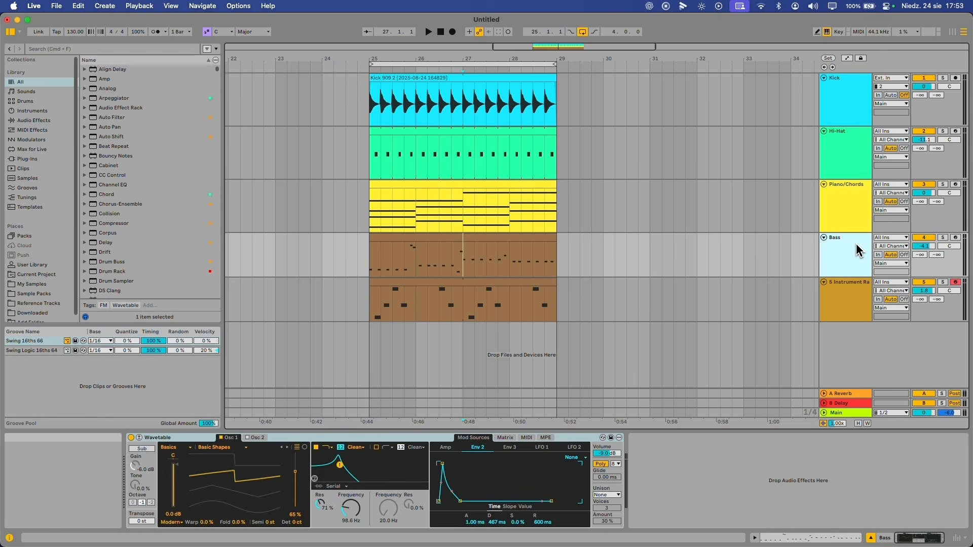
Rename the Instrument Rack track as Lead
{"action": "left_click", "coordinate": [830, 294]}
{"action": "key", "text": "ctrl+r"}
{"action": "type", "text": "Lead"}
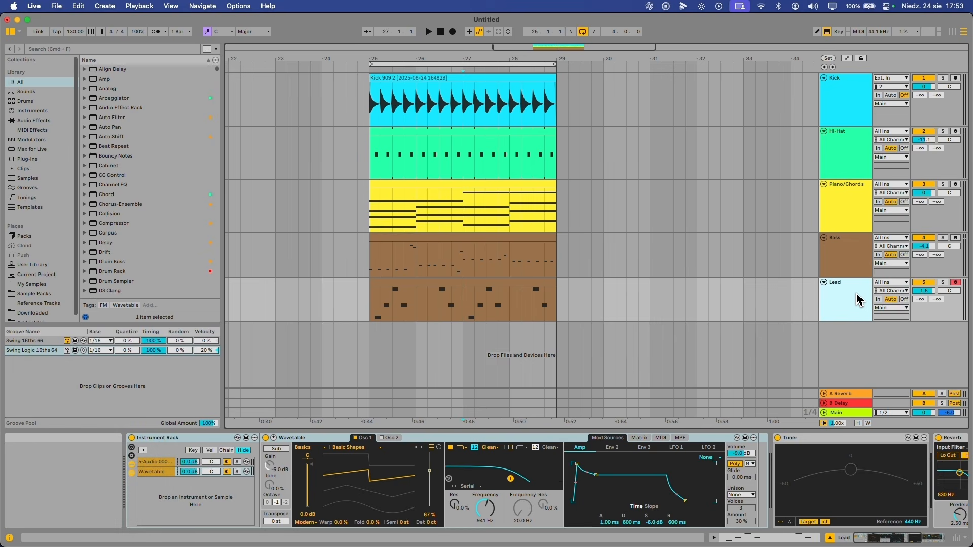
{"action": "key", "text": "Return"}
{"action": "left_click", "coordinate": [853, 266]}
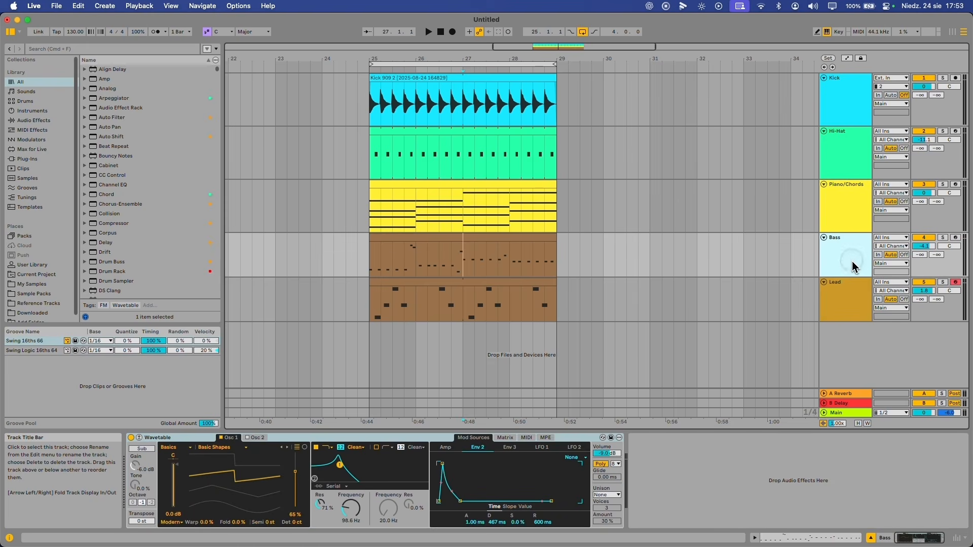
Move the Bass track directly below Kick and colour both tracks dark grey
{"action": "right_click", "coordinate": [837, 91]}
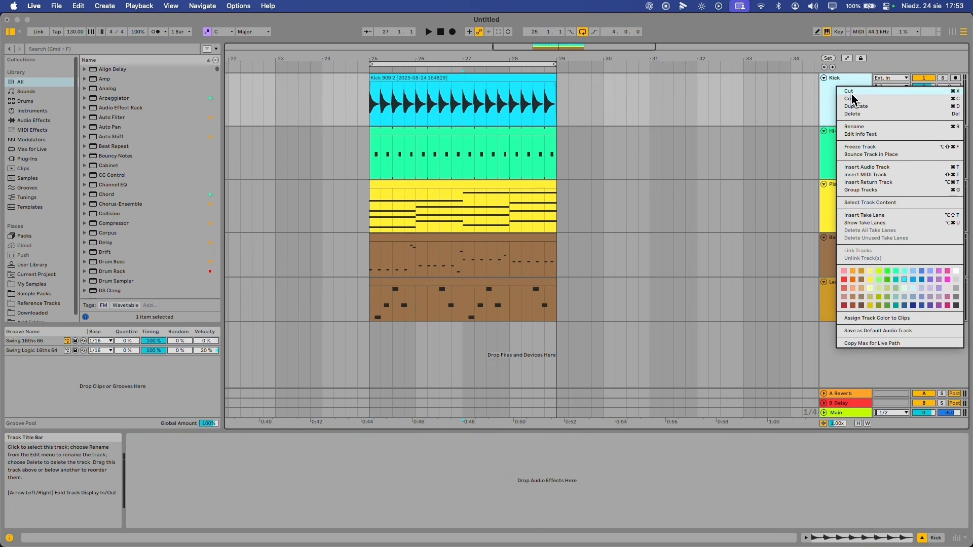
{"action": "left_click", "coordinate": [958, 300]}
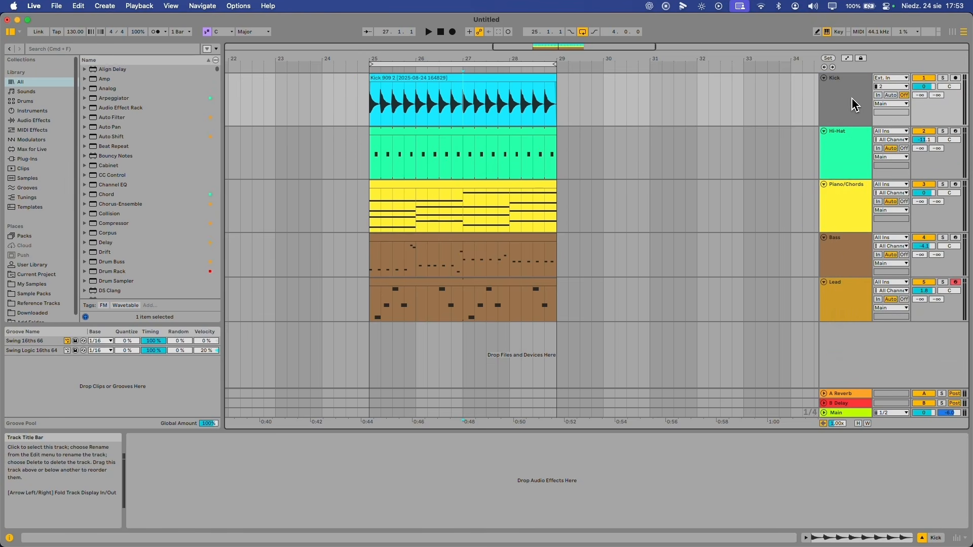
{"action": "left_click_drag", "start_coordinate": [849, 257], "coordinate": [843, 137]}
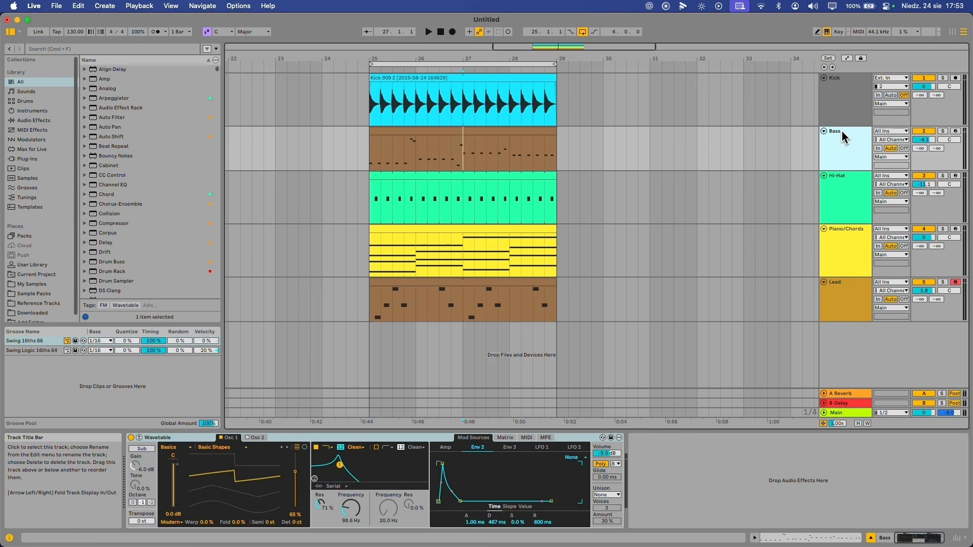
{"action": "right_click", "coordinate": [838, 150]}
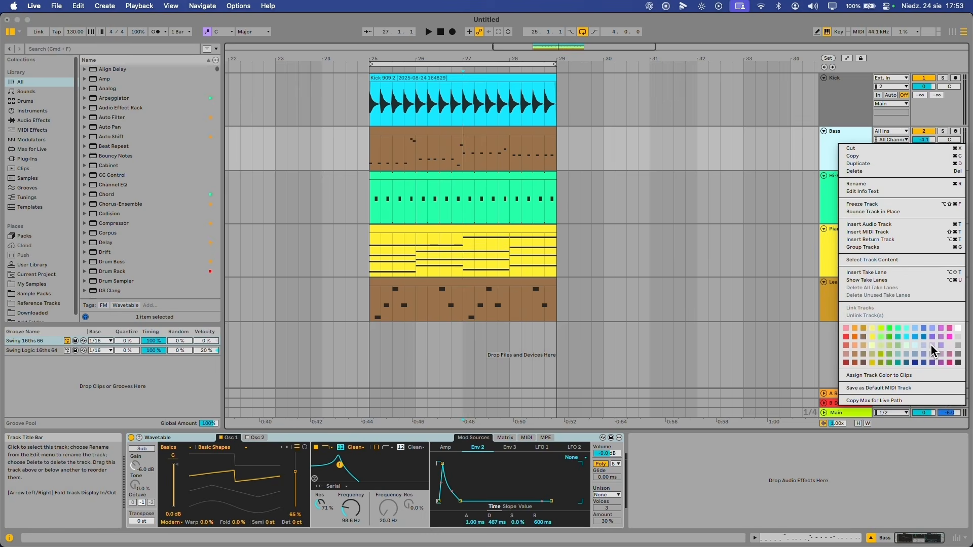
{"action": "left_click", "coordinate": [955, 364]}
{"action": "left_click", "coordinate": [853, 103]}
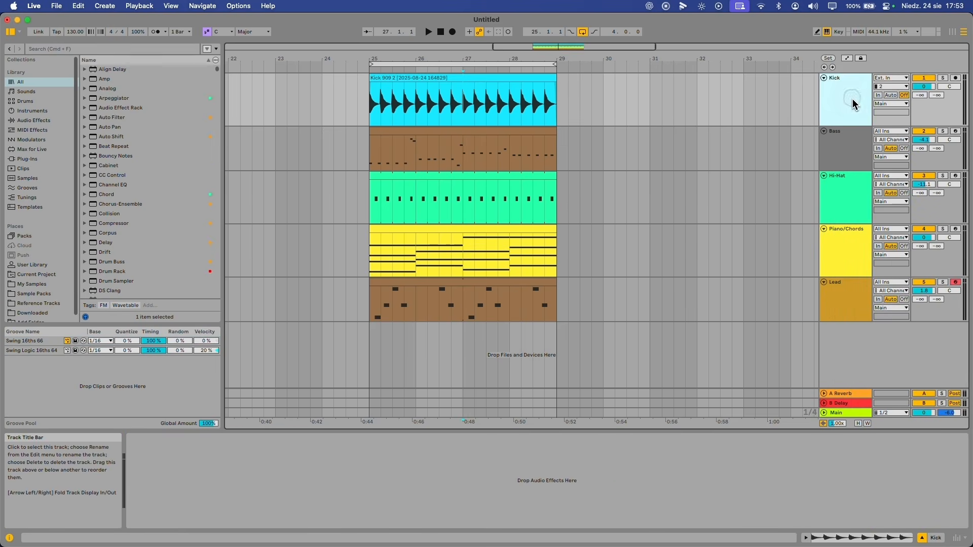
Colour the Hi-Hat track yellow and the Piano/Chords track green
{"action": "left_click", "coordinate": [846, 205]}
{"action": "right_click", "coordinate": [846, 202]}
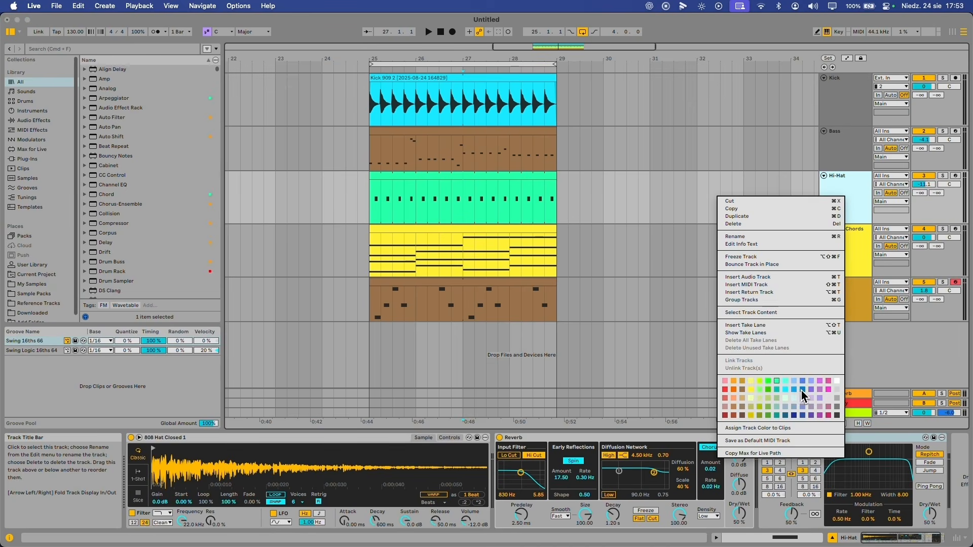
{"action": "left_click", "coordinate": [752, 390]}
{"action": "left_click", "coordinate": [840, 258]}
{"action": "right_click", "coordinate": [840, 263]}
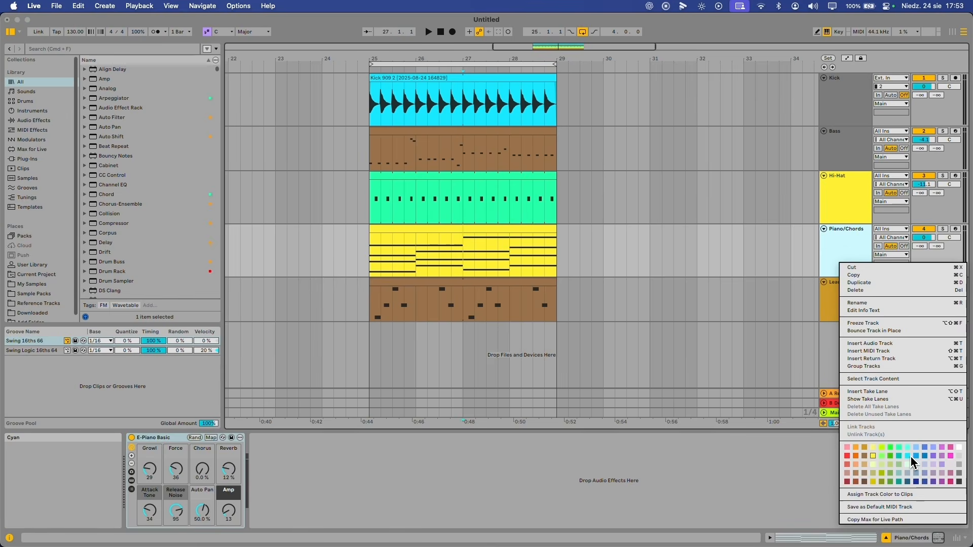
{"action": "left_click", "coordinate": [901, 454]}
{"action": "left_click", "coordinate": [839, 262]}
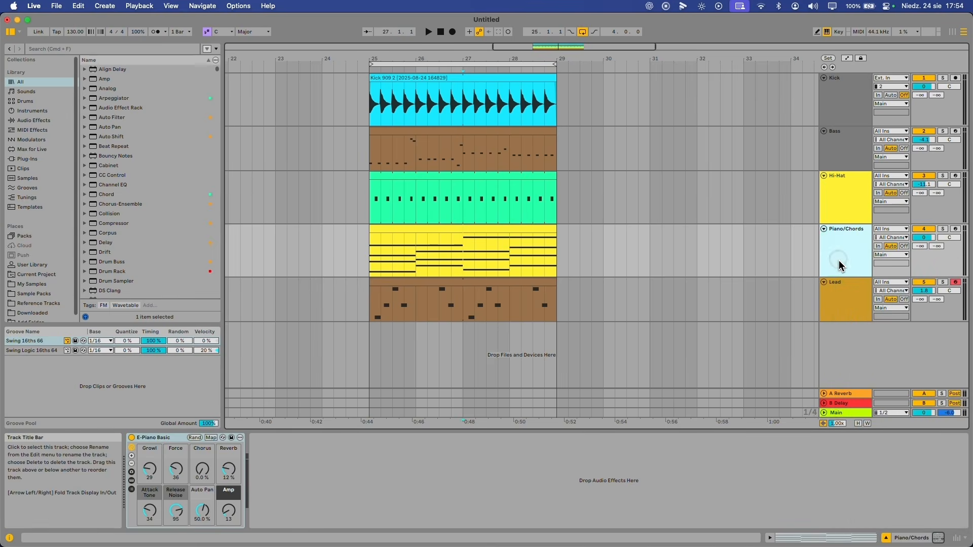
Colour the Lead track purple
{"action": "left_click", "coordinate": [843, 318]}
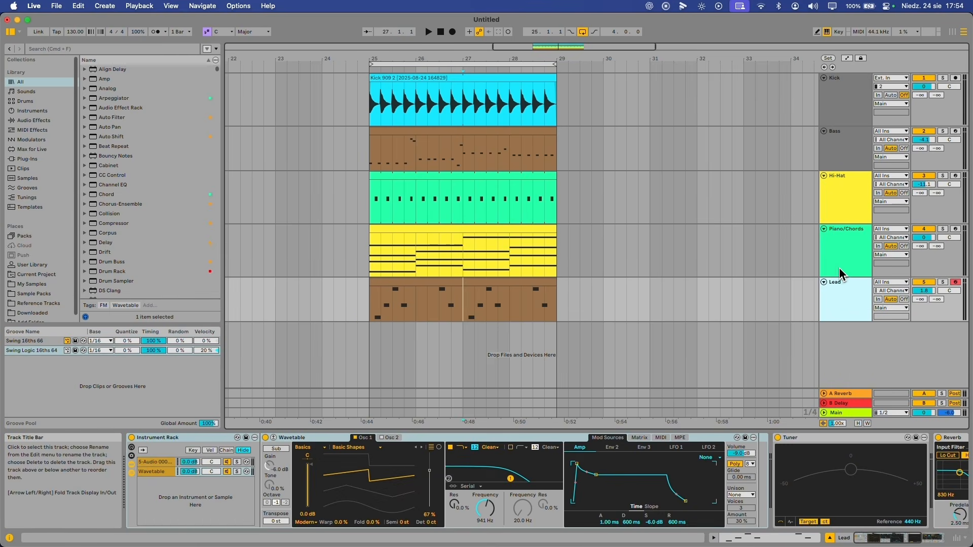
{"action": "right_click", "coordinate": [847, 299]}
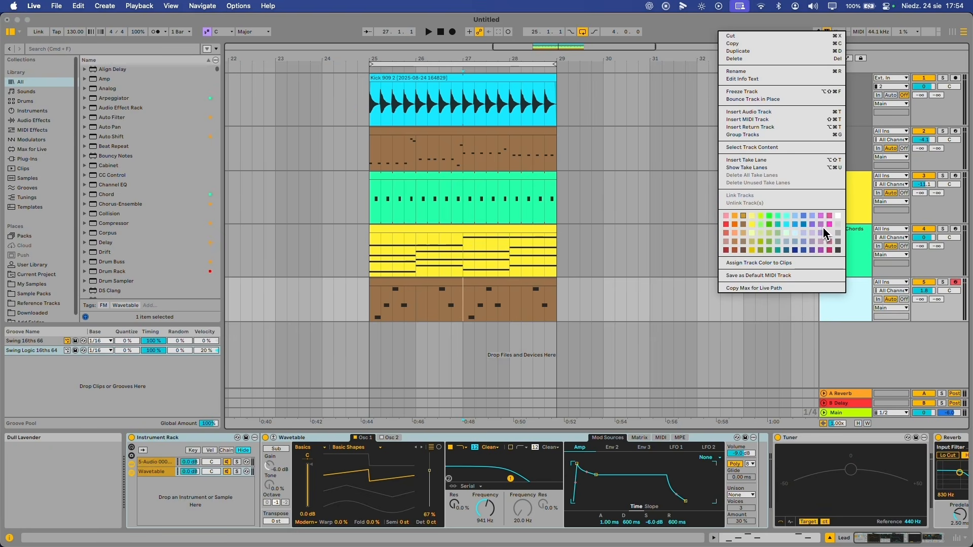
{"action": "left_click", "coordinate": [823, 232]}
{"action": "left_click", "coordinate": [853, 300]}
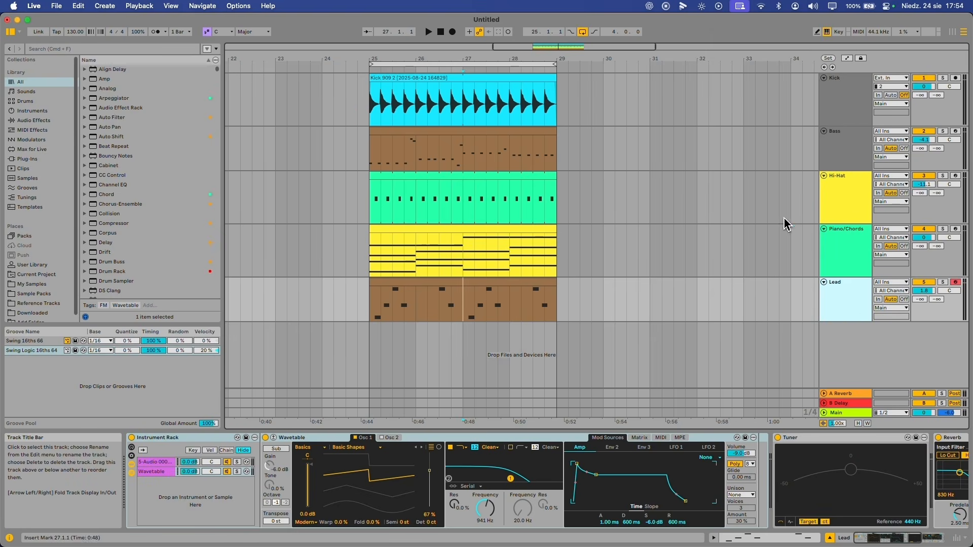
{"action": "left_click", "coordinate": [845, 114]}
{"action": "left_click", "coordinate": [848, 149]}
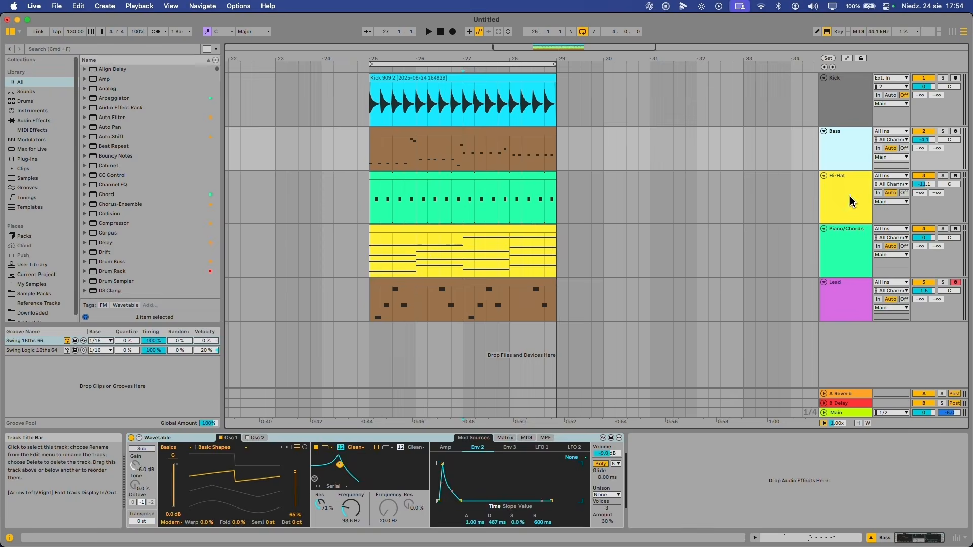
{"action": "left_click", "coordinate": [851, 198]}
{"action": "left_click", "coordinate": [849, 248]}
{"action": "left_click", "coordinate": [846, 300]}
{"action": "left_click", "coordinate": [845, 240]}
{"action": "left_click_drag", "start_coordinate": [588, 185], "coordinate": [557, 81]}
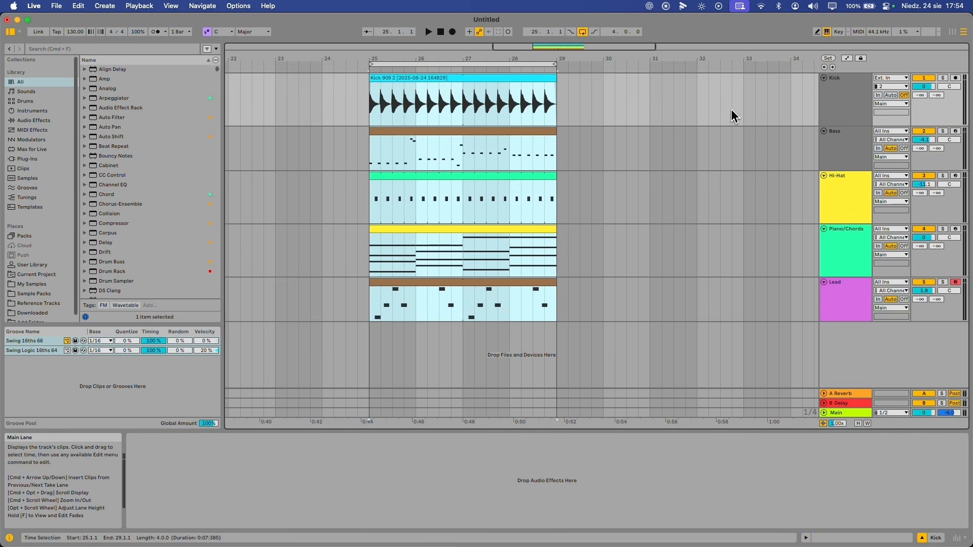
{"action": "left_click", "coordinate": [635, 109]}
{"action": "scroll", "coordinate": [709, 121], "scroll_direction": "left", "scroll_amount": 1}
{"action": "left_click", "coordinate": [778, 120]}
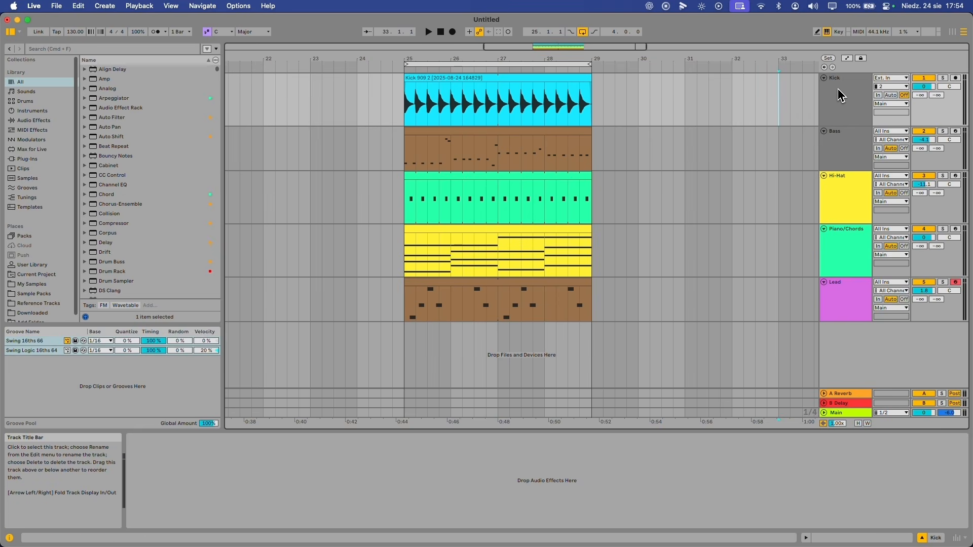
Select all five tracks from Kick to Lead and assign their track colours to their clips
{"action": "left_click", "coordinate": [840, 95]}
{"action": "key", "text": "shift"}
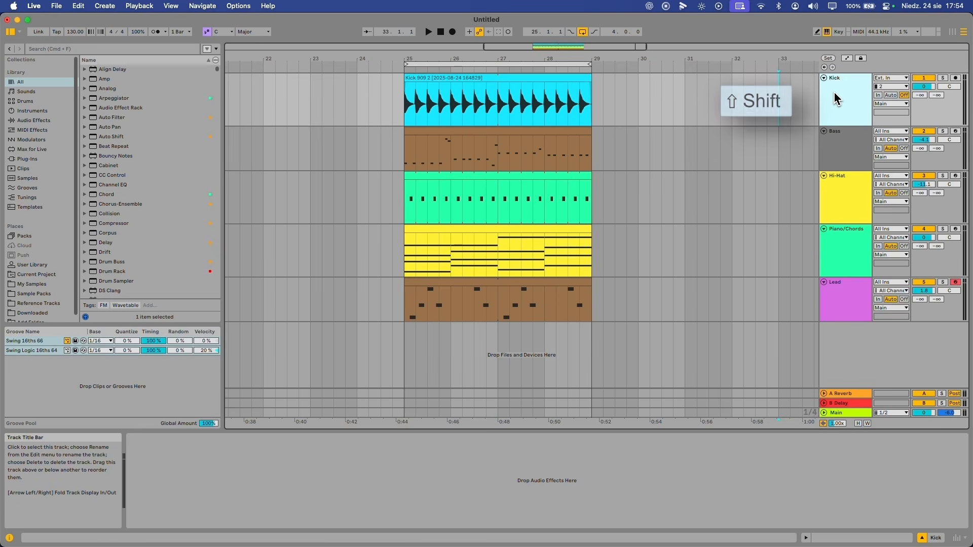
{"action": "left_click", "coordinate": [855, 304], "text": "shift"}
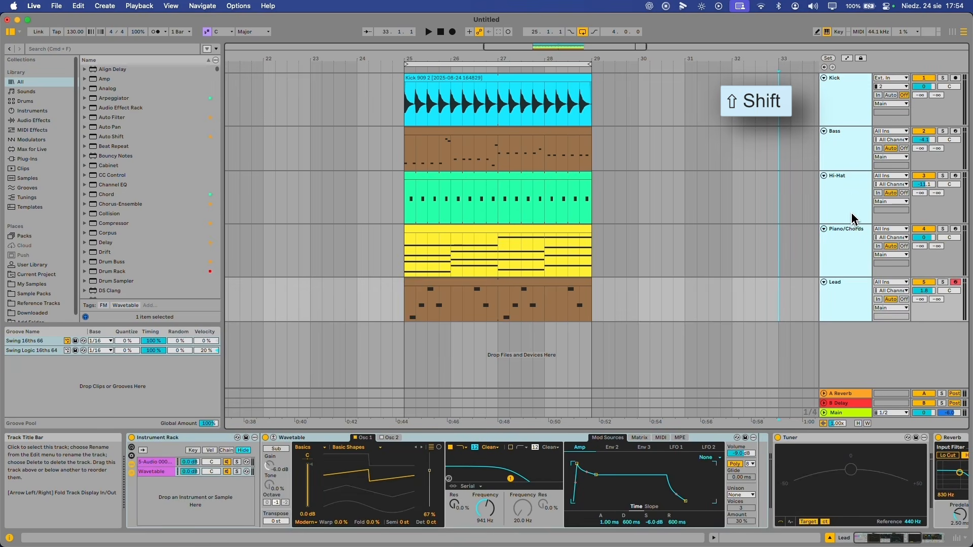
{"action": "right_click", "coordinate": [851, 251]}
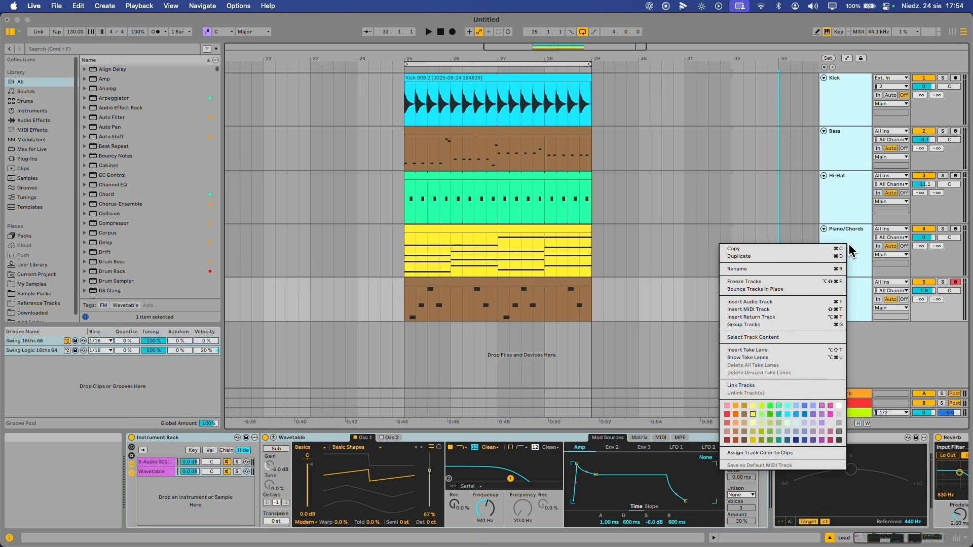
{"action": "left_click", "coordinate": [796, 455]}
{"action": "left_click", "coordinate": [844, 147]}
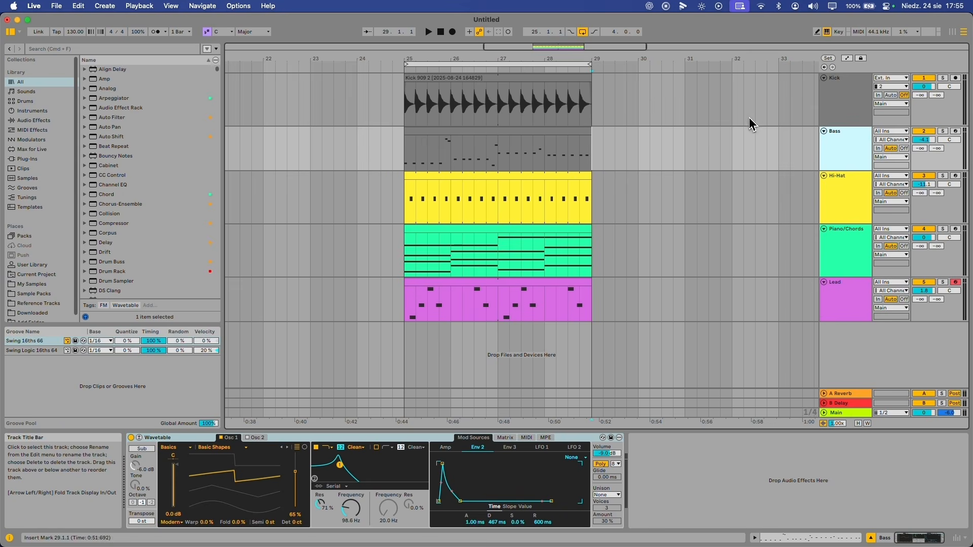
{"action": "left_click", "coordinate": [721, 110]}
{"action": "left_click_drag", "start_coordinate": [618, 88], "coordinate": [536, 297]}
{"action": "left_click", "coordinate": [847, 99]}
{"action": "left_click", "coordinate": [855, 134]}
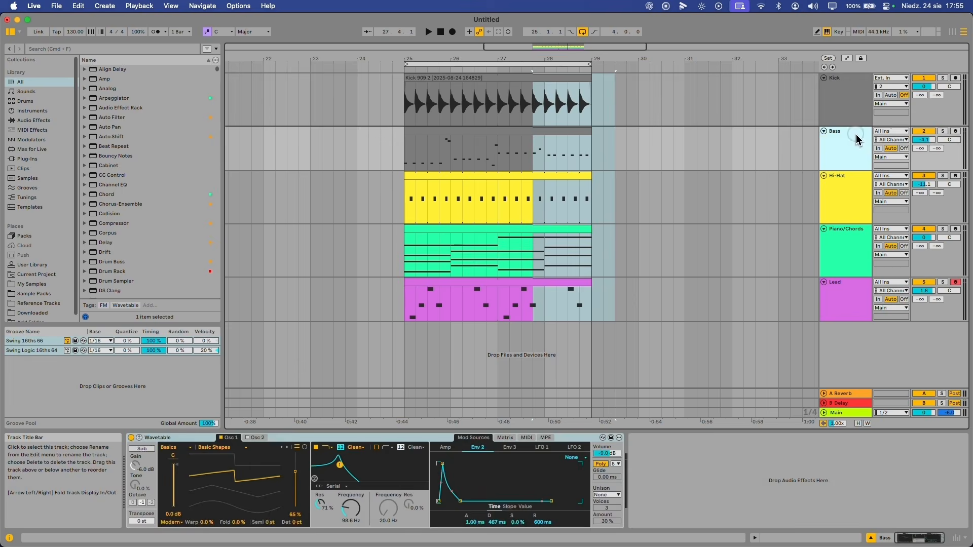
{"action": "left_click", "coordinate": [628, 186]}
{"action": "left_click", "coordinate": [590, 149]}
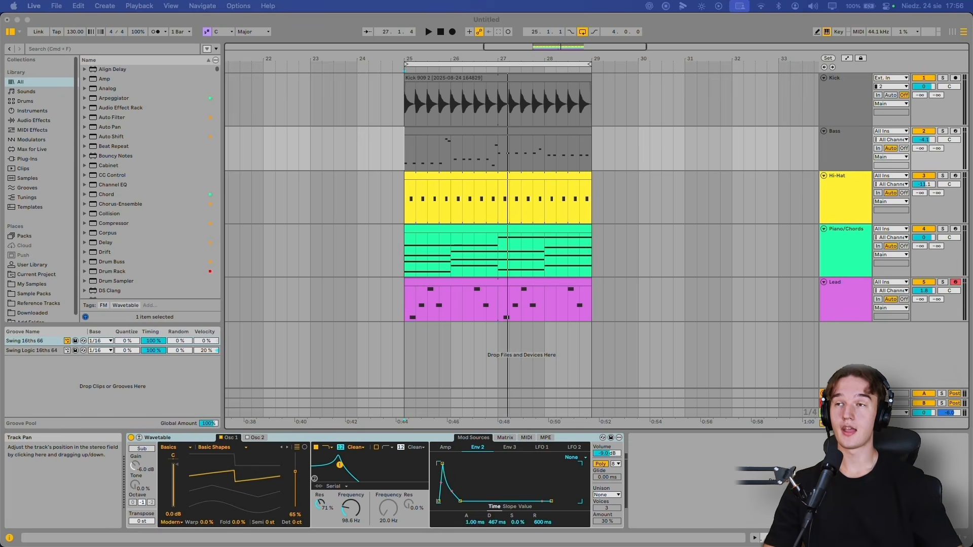
{"action": "left_click", "coordinate": [406, 106]}
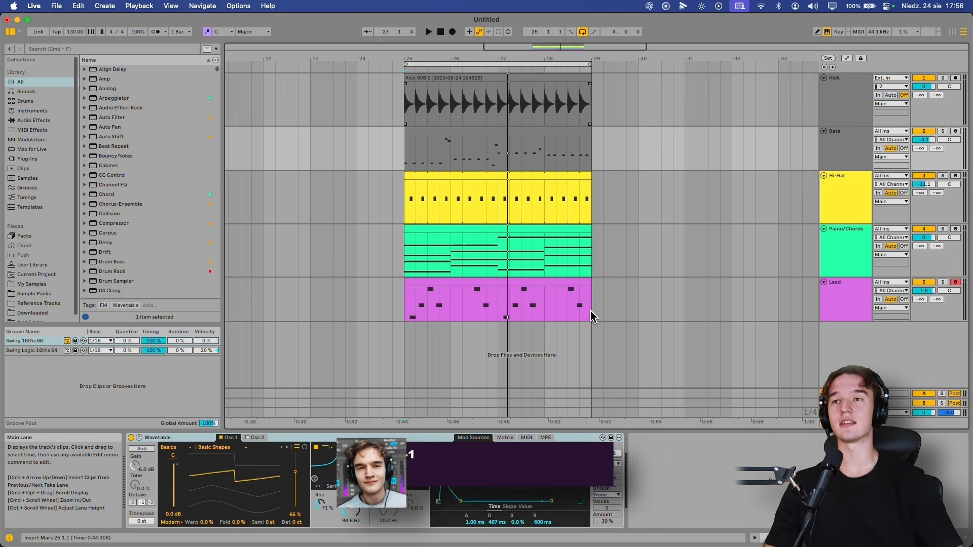
{"action": "left_click_drag", "start_coordinate": [593, 317], "coordinate": [405, 101]}
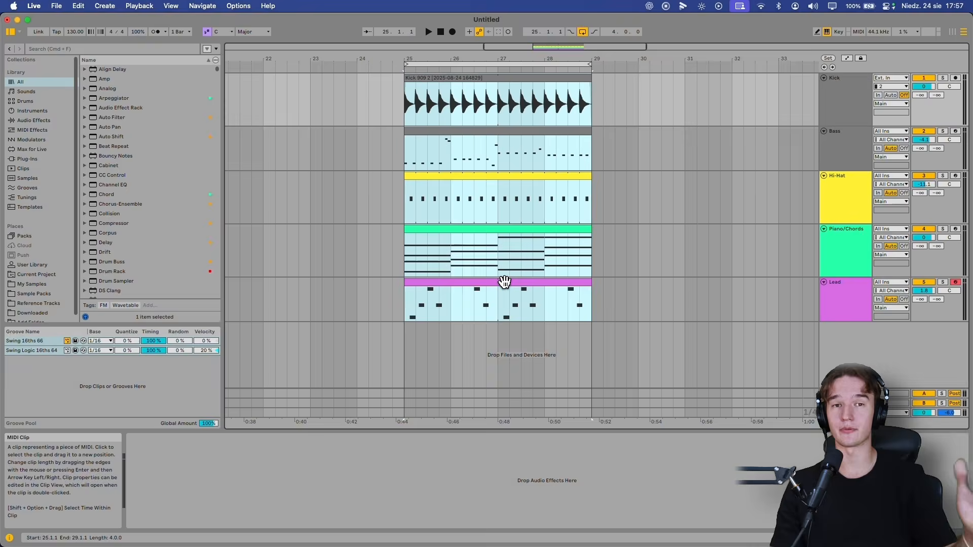
{"action": "left_click", "coordinate": [499, 156]}
Extend the start of the Bass clip back to 1.1.1 and place the insert marker there
{"action": "scroll", "coordinate": [500, 157], "scroll_direction": "down", "scroll_amount": 6}
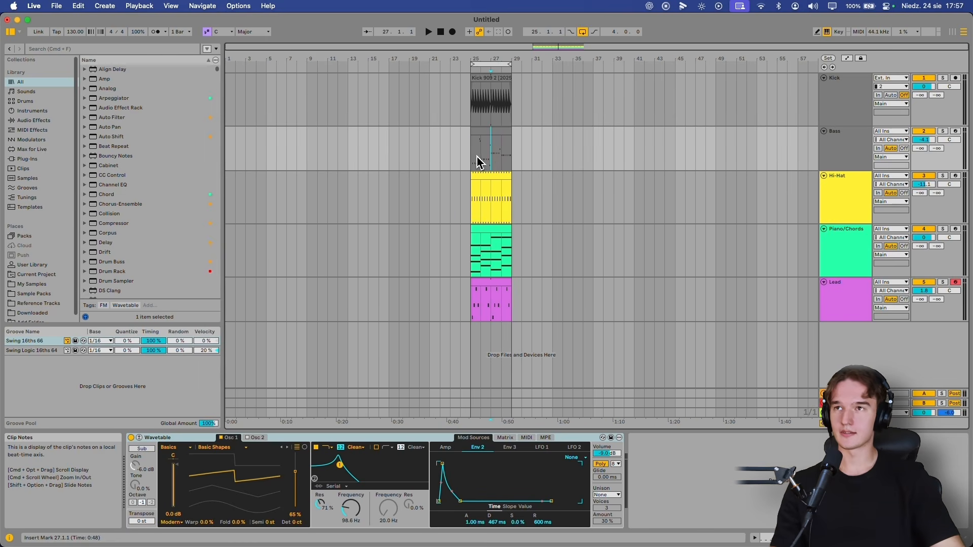
{"action": "left_click", "coordinate": [479, 161]}
{"action": "left_click_drag", "start_coordinate": [471, 117], "coordinate": [513, 338]}
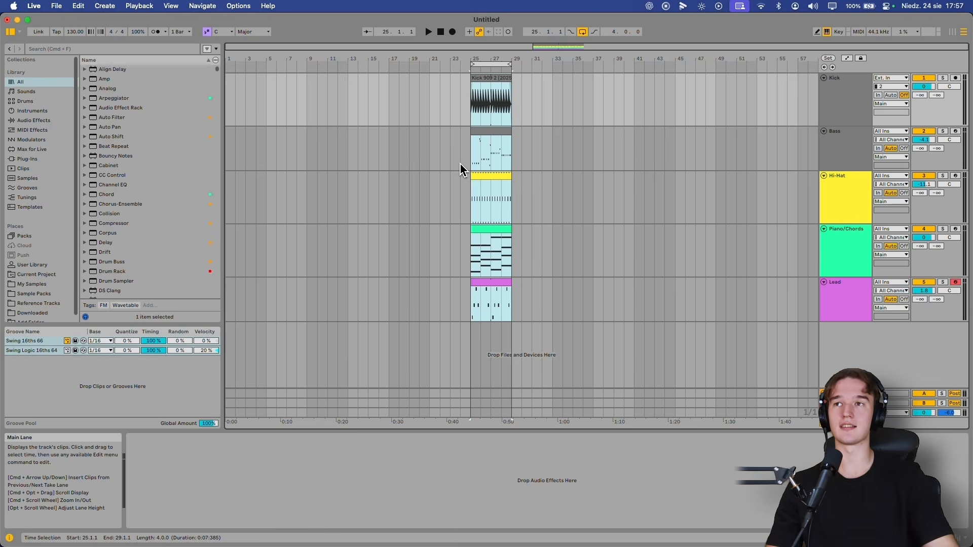
{"action": "left_click", "coordinate": [460, 163]}
{"action": "left_click", "coordinate": [471, 152]}
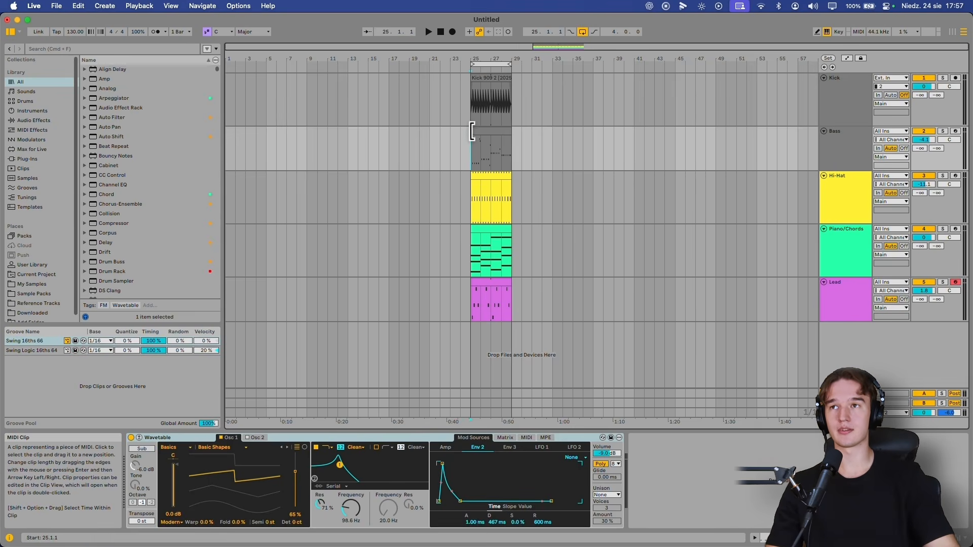
{"action": "left_click", "coordinate": [472, 131]}
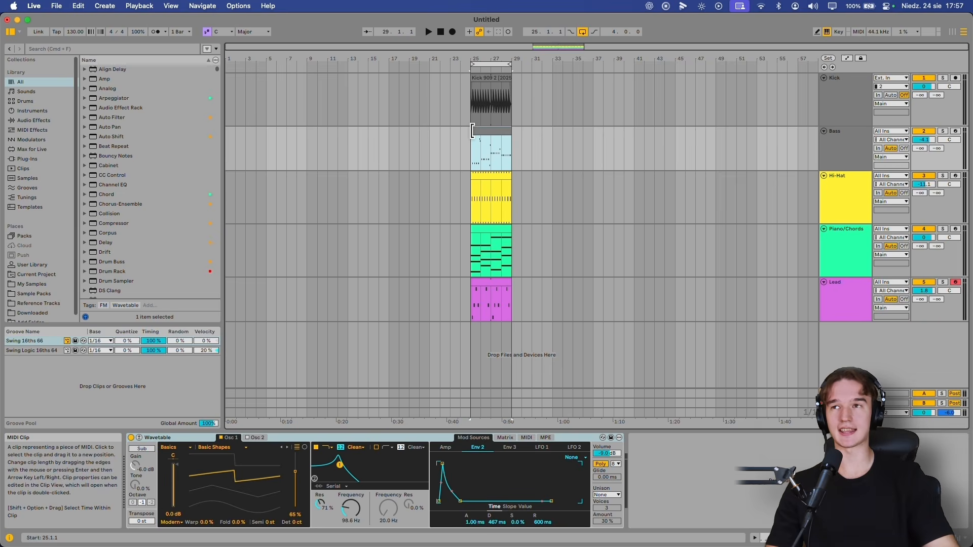
{"action": "left_click_drag", "start_coordinate": [468, 132], "coordinate": [229, 144]}
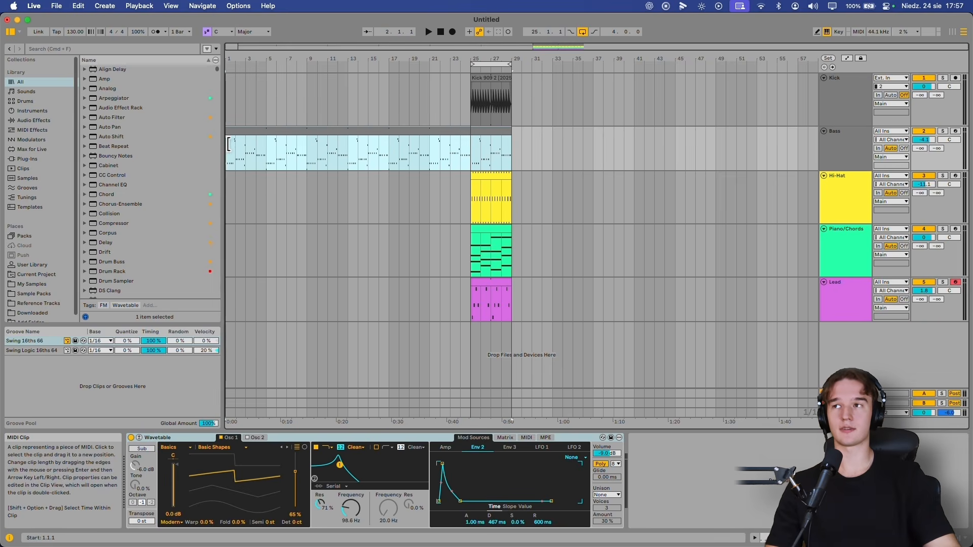
{"action": "left_click", "coordinate": [229, 155]}
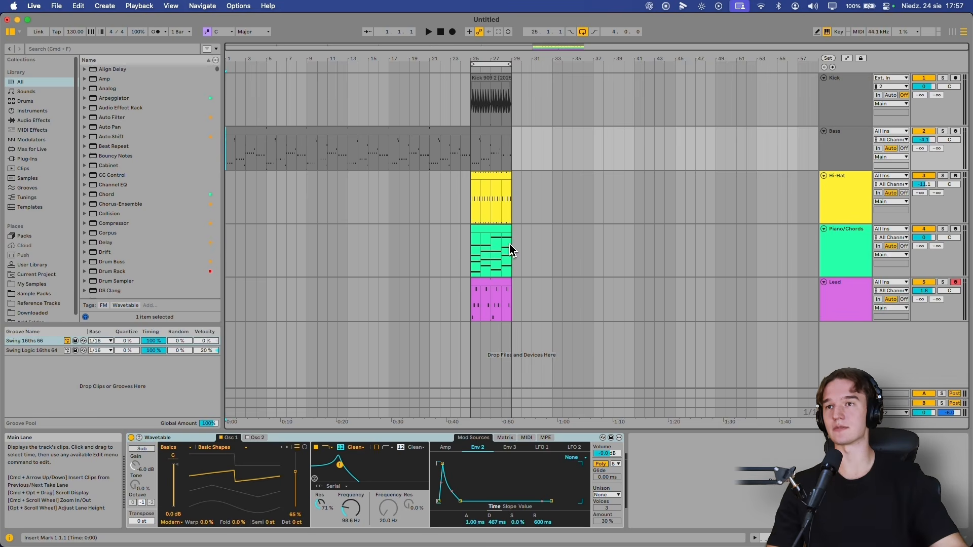
Extend the start of the Piano/Chords clip back to 1.1.1 and trim the Bass clip to start at bar 5
{"action": "left_click_drag", "start_coordinate": [473, 231], "coordinate": [226, 230]}
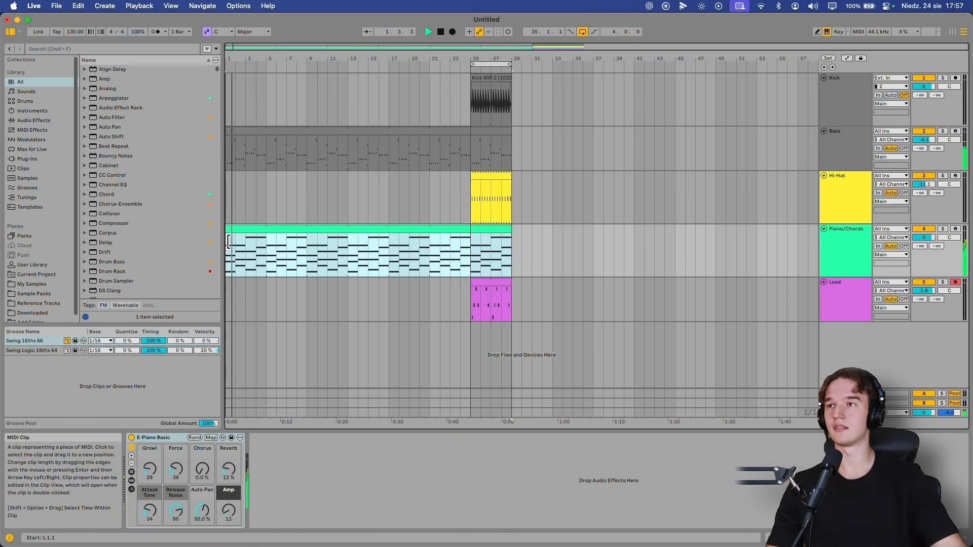
{"action": "left_click_drag", "start_coordinate": [227, 134], "coordinate": [266, 133]}
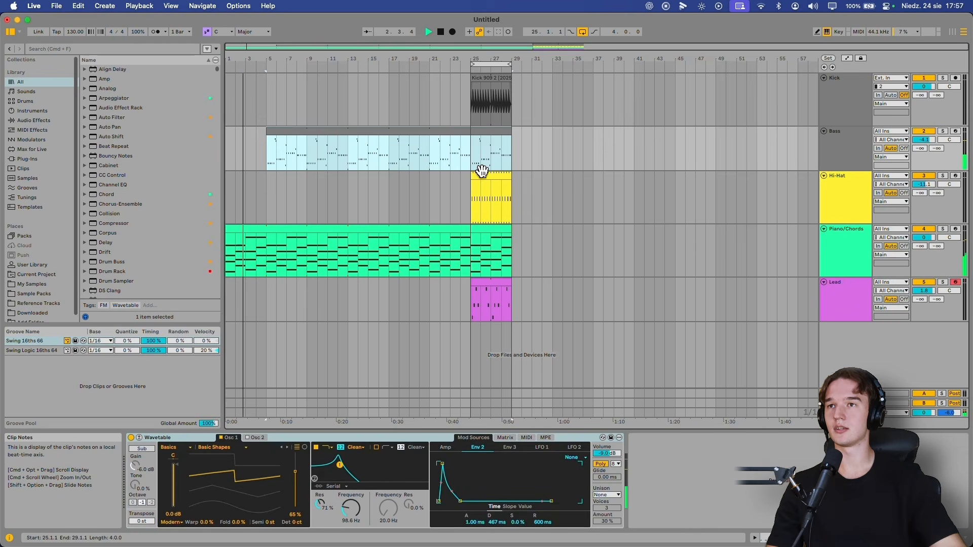
Extend the start of the Hi-Hat clip back to bar 9 and trim the Bass clip to start at bar 17
{"action": "left_click_drag", "start_coordinate": [471, 175], "coordinate": [307, 177]}
{"action": "left_click_drag", "start_coordinate": [267, 138], "coordinate": [309, 130]}
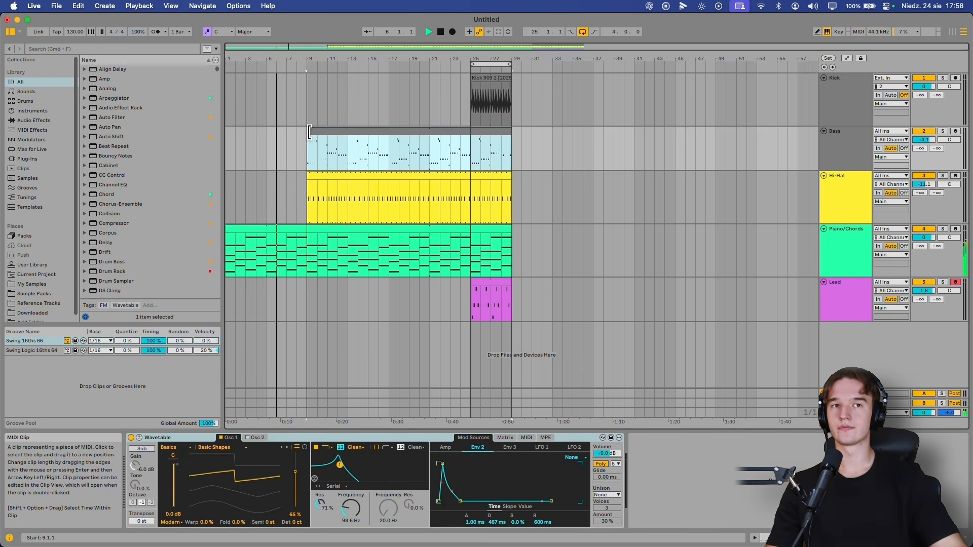
{"action": "left_click_drag", "start_coordinate": [310, 133], "coordinate": [394, 148]}
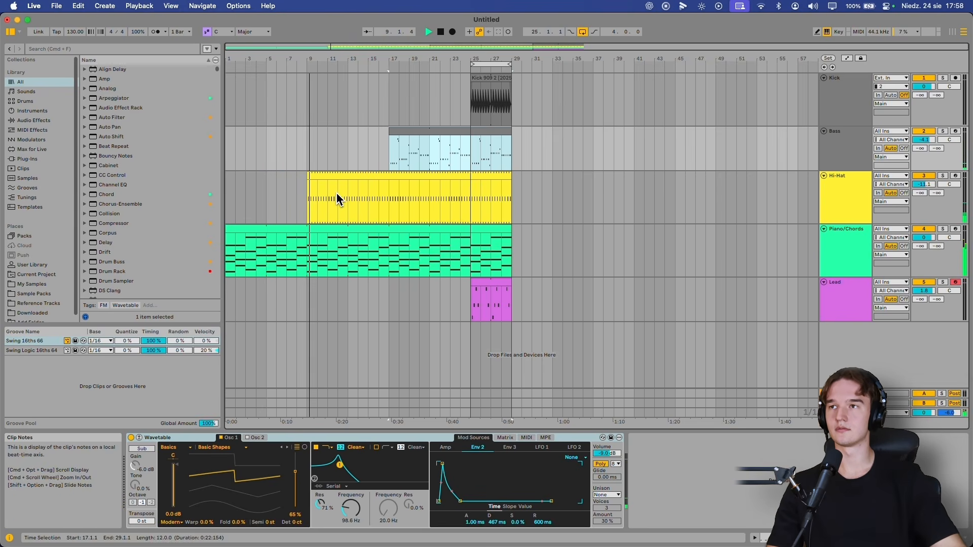
Set the Hi-Hat track volume to -9.3 dB, extend its clip start back to 1.1.1 and play from the beginning
{"action": "left_click", "coordinate": [321, 206]}
{"action": "left_click_drag", "start_coordinate": [928, 186], "coordinate": [928, 181]}
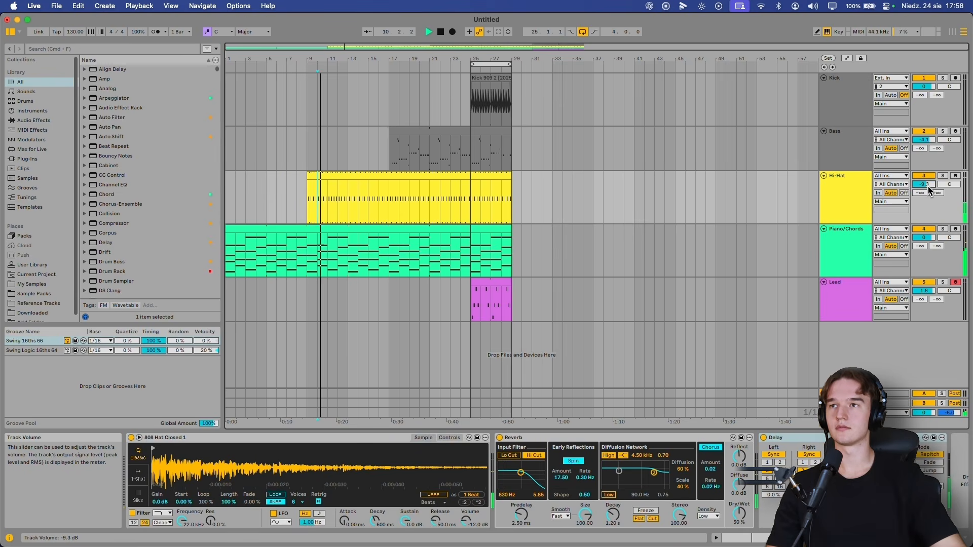
{"action": "left_click_drag", "start_coordinate": [307, 174], "coordinate": [225, 174]}
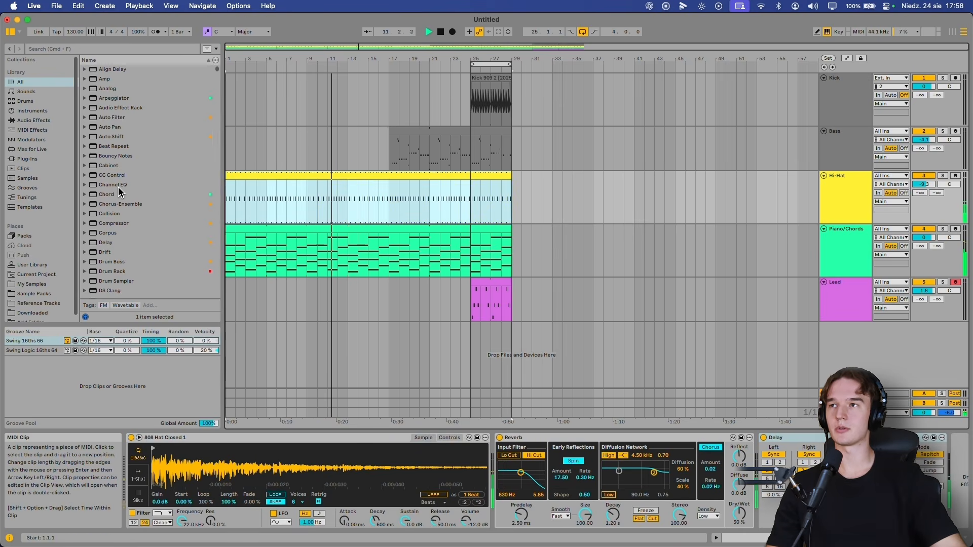
{"action": "left_click", "coordinate": [227, 155]}
{"action": "key", "text": "space"}
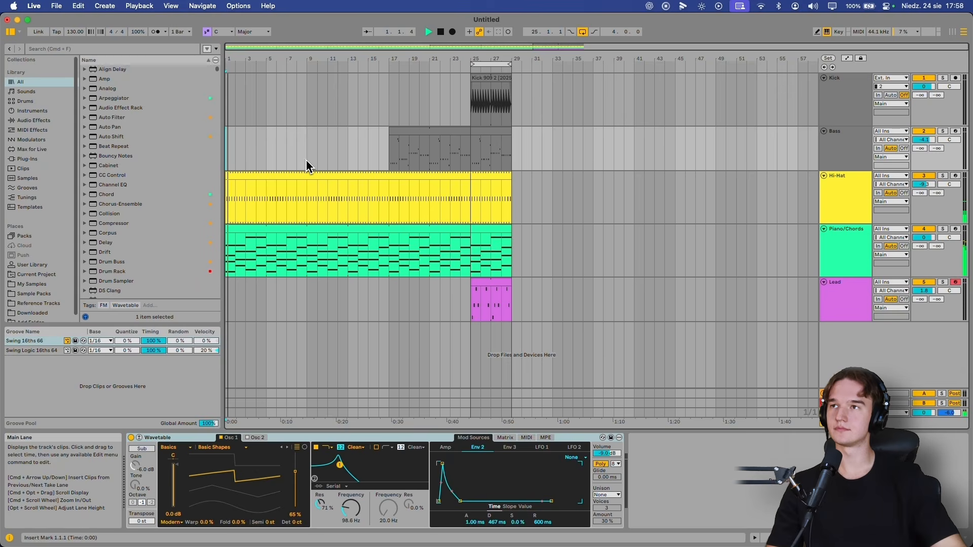
Extend the start of the Bass clip back to bar 9 while the intro plays
{"action": "left_click", "coordinate": [309, 201]}
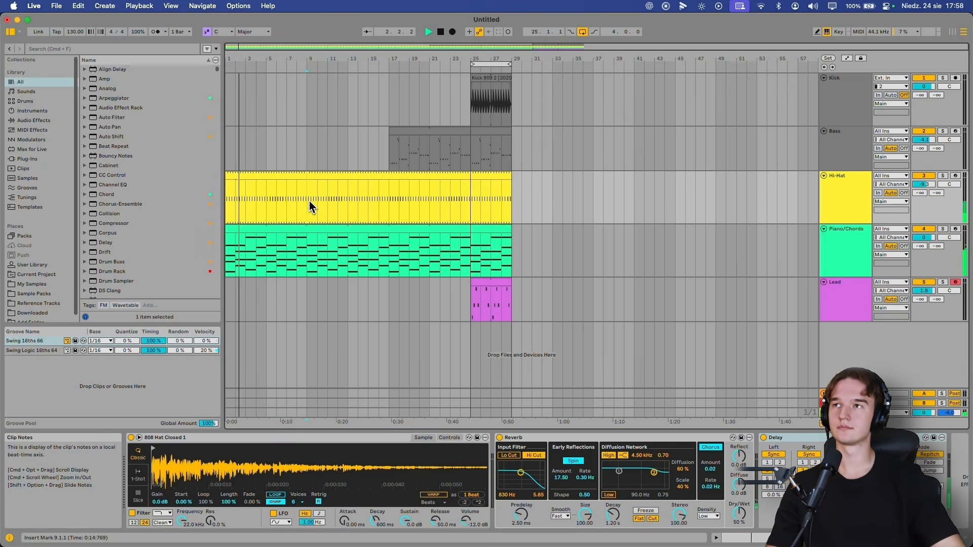
{"action": "left_click", "coordinate": [311, 165]}
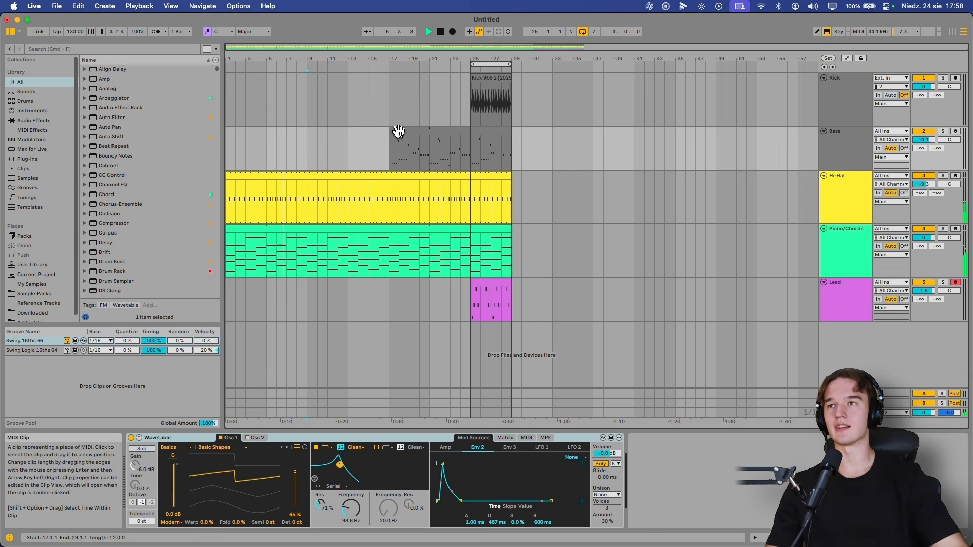
{"action": "left_click_drag", "start_coordinate": [393, 129], "coordinate": [309, 132]}
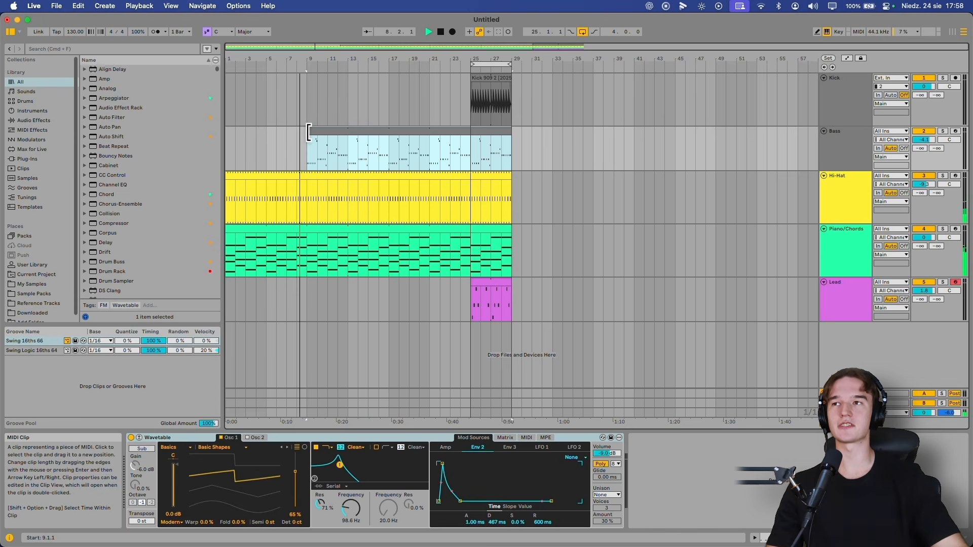
{"action": "left_click", "coordinate": [322, 162]}
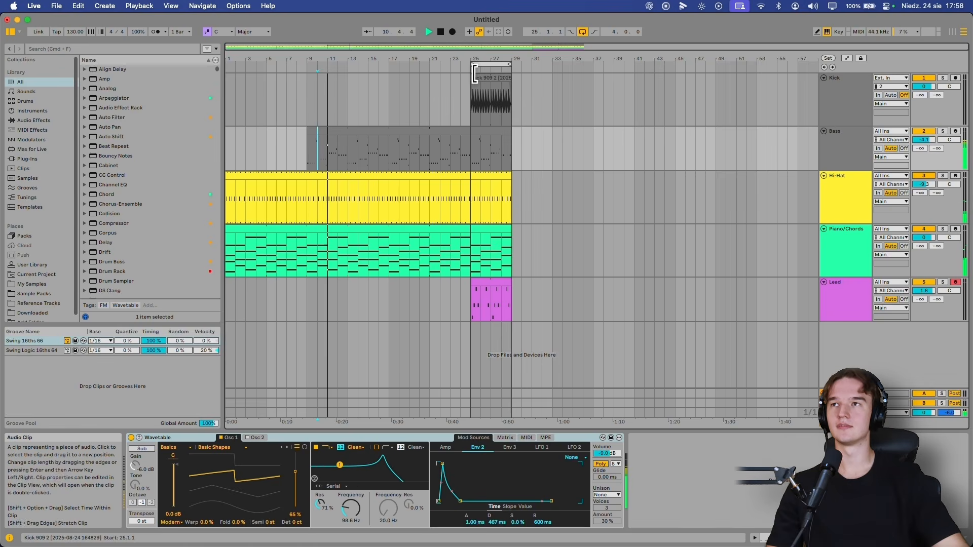
Extend the start of the Kick clip back to bar 9 and place the insert marker at 9.1.1
{"action": "left_click_drag", "start_coordinate": [470, 78], "coordinate": [347, 77]}
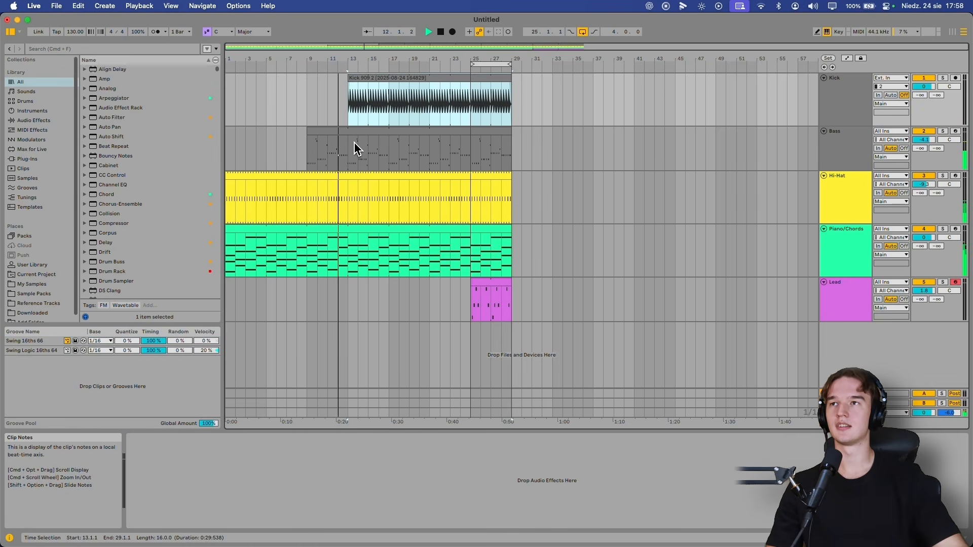
{"action": "left_click", "coordinate": [348, 102]}
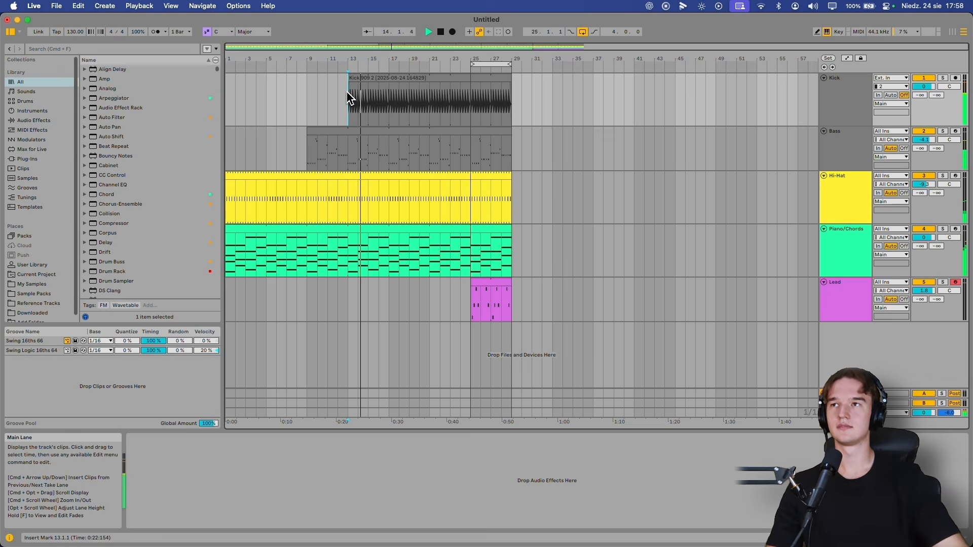
{"action": "left_click_drag", "start_coordinate": [353, 109], "coordinate": [300, 104]}
{"action": "left_click", "coordinate": [298, 107]}
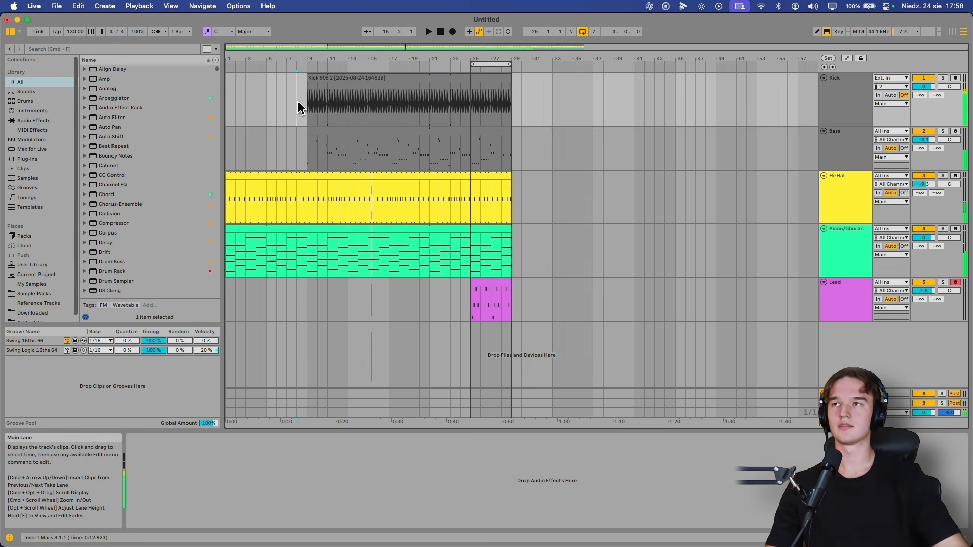
{"action": "left_click", "coordinate": [309, 110]}
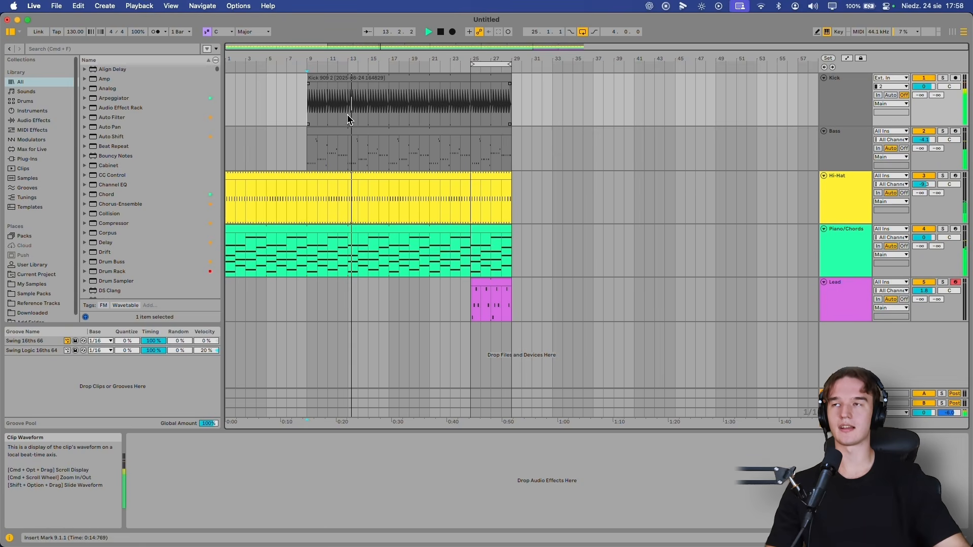
Delete the section of the Kick clip from bar 17 to bar 23
{"action": "left_click_drag", "start_coordinate": [304, 102], "coordinate": [372, 107]}
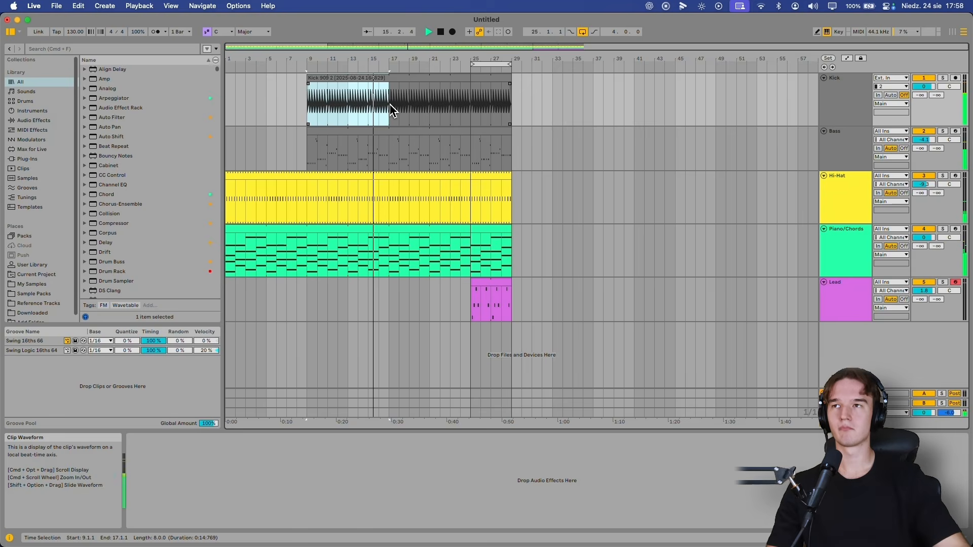
{"action": "left_click_drag", "start_coordinate": [395, 108], "coordinate": [427, 109]}
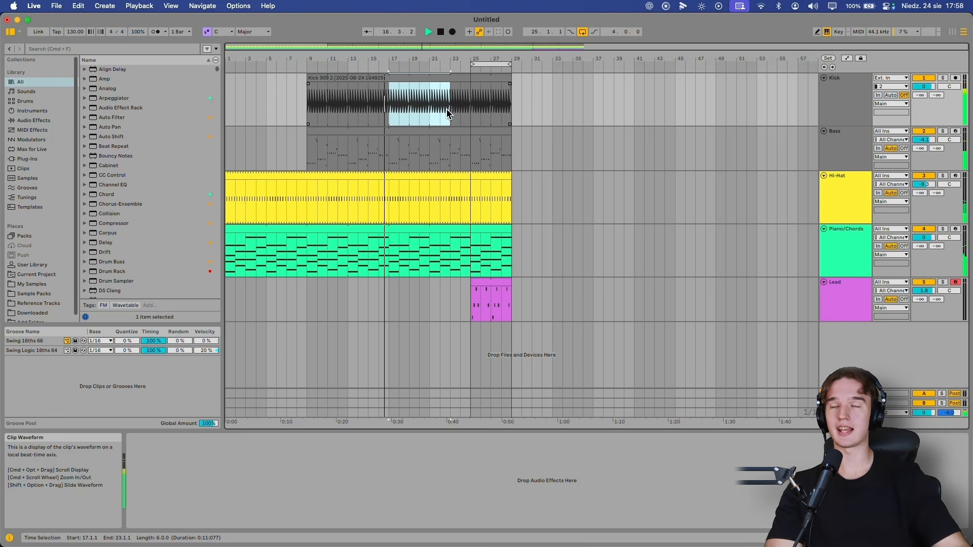
{"action": "key", "text": "BackSpace"}
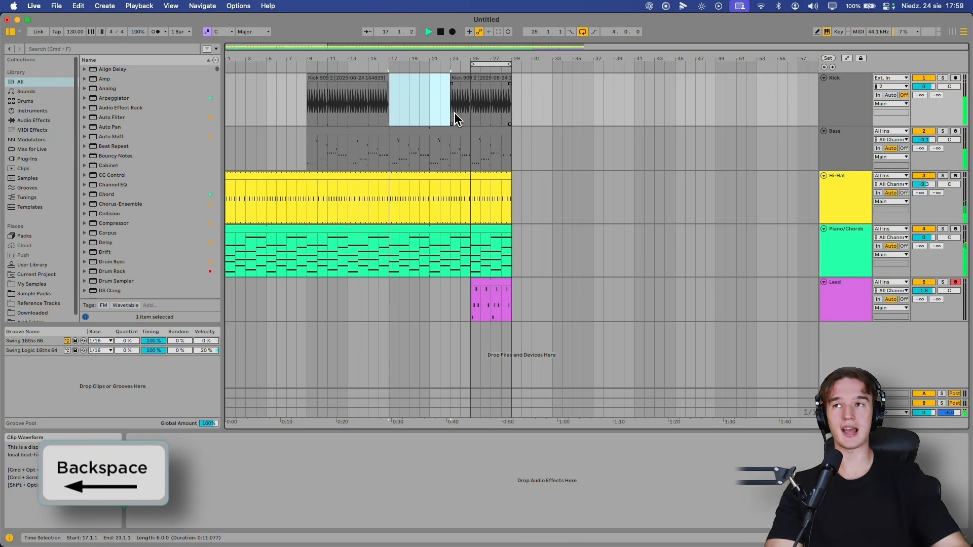
{"action": "left_click", "coordinate": [388, 102]}
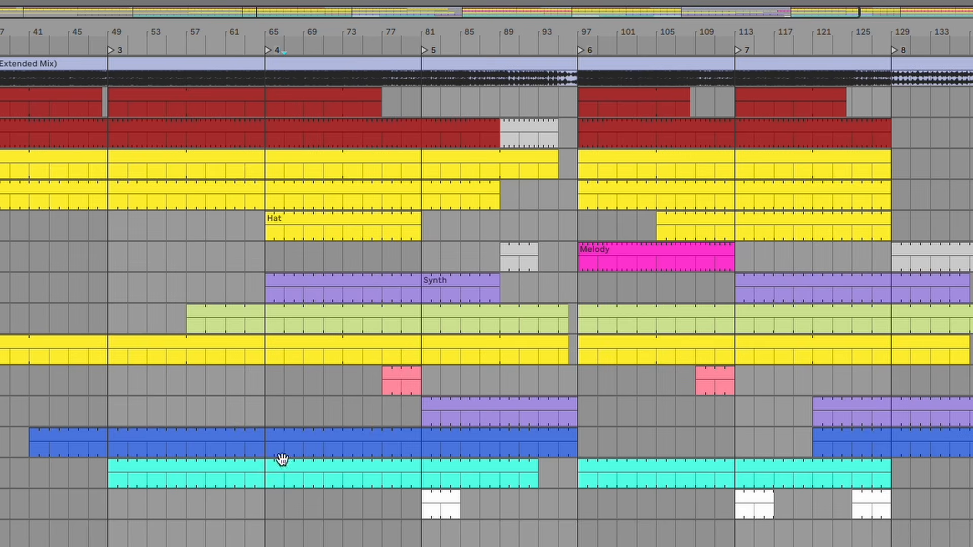
Examine where the Hat, Synth and Melody clips enter around locators 4 to 6 in the reference arrangement
{"action": "left_click", "coordinate": [325, 222]}
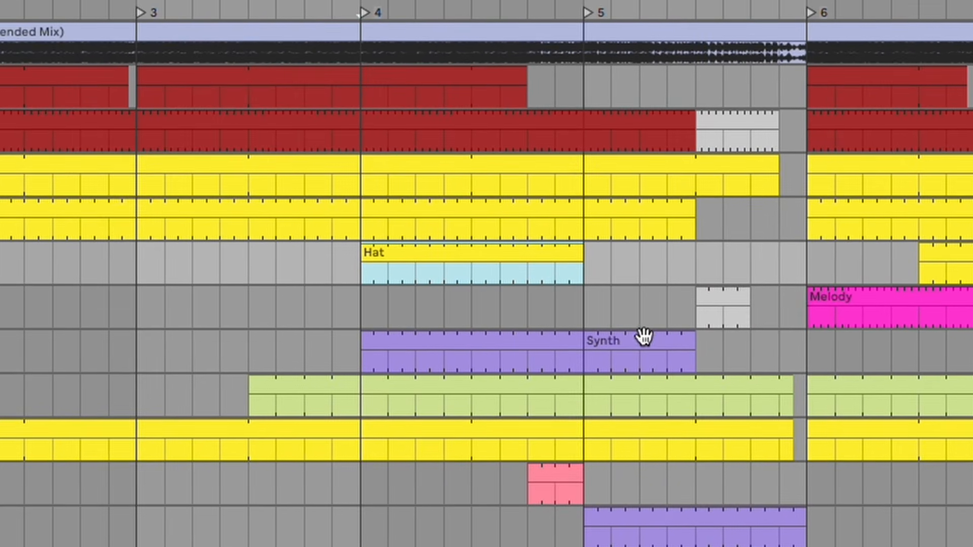
{"action": "left_click", "coordinate": [464, 275]}
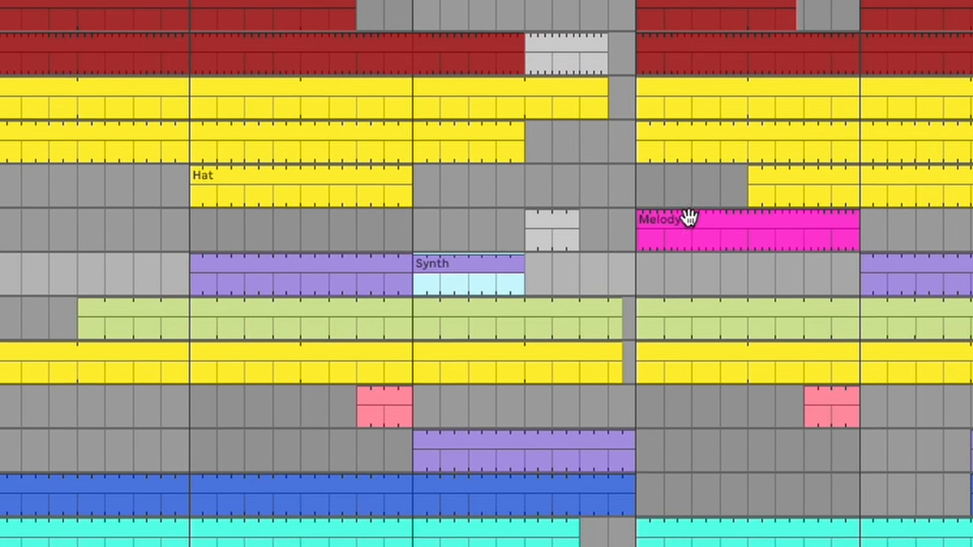
{"action": "left_click", "coordinate": [862, 294]}
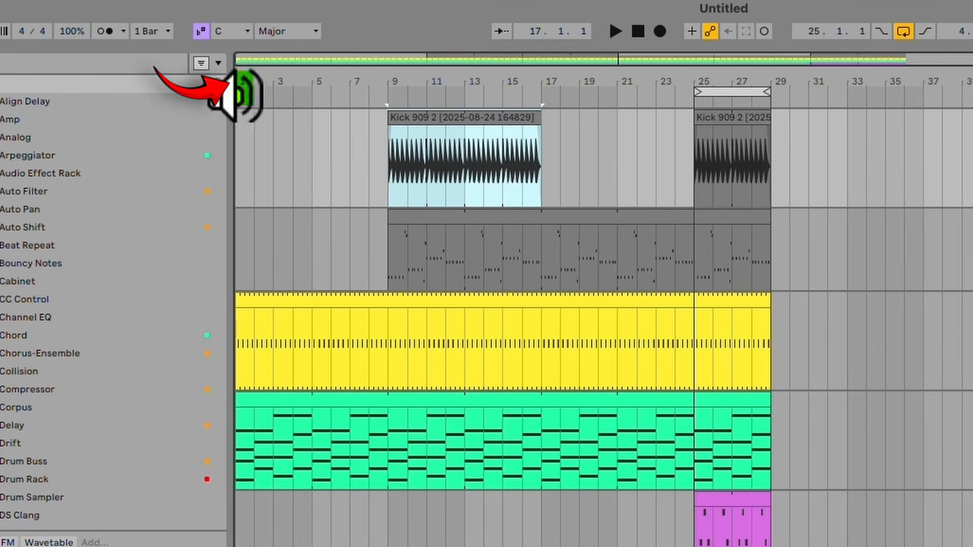
Mark out the first 16 bars on the Kick track, from 1.1.1 to 17.1.1
{"action": "left_click", "coordinate": [239, 125]}
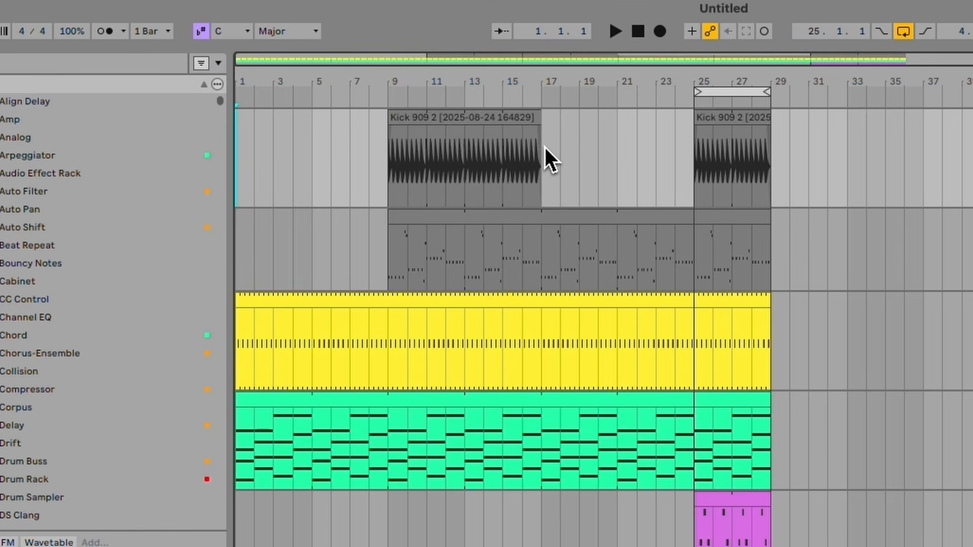
{"action": "mouse_move", "coordinate": [543, 145]}
{"action": "left_mouse_down"}
{"action": "mouse_move", "coordinate": [542, 123]}
{"action": "mouse_move", "coordinate": [280, 169]}
{"action": "left_mouse_up"}
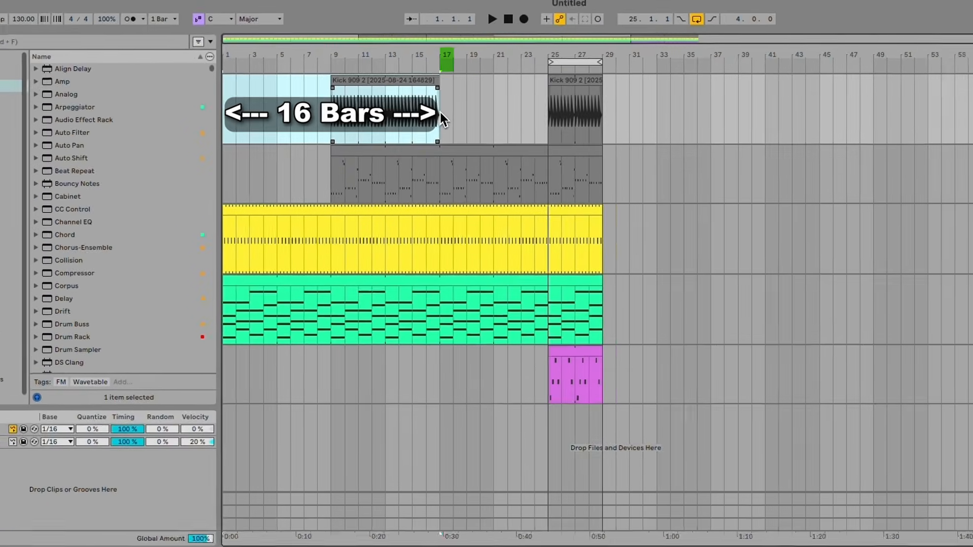
{"action": "left_click", "coordinate": [545, 165]}
{"action": "left_click_drag", "start_coordinate": [391, 108], "coordinate": [239, 112]}
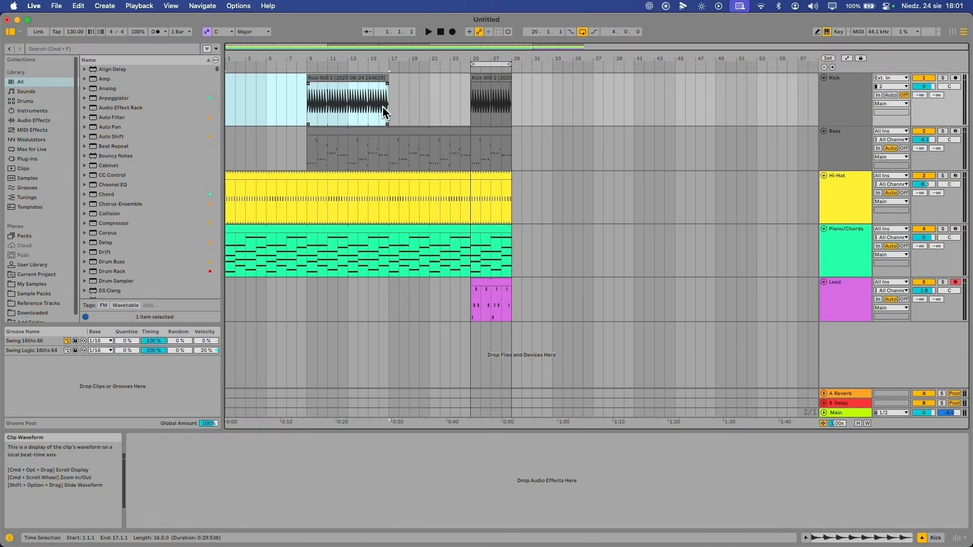
Add a locator at bar 17, at the end of the first Kick clip
{"action": "left_click", "coordinate": [436, 64]}
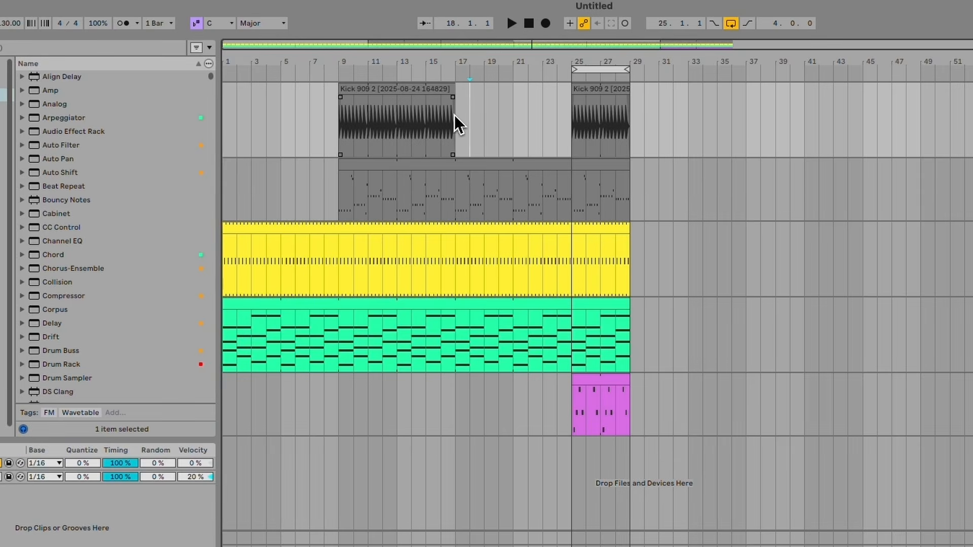
{"action": "left_click_drag", "start_coordinate": [455, 122], "coordinate": [484, 120]}
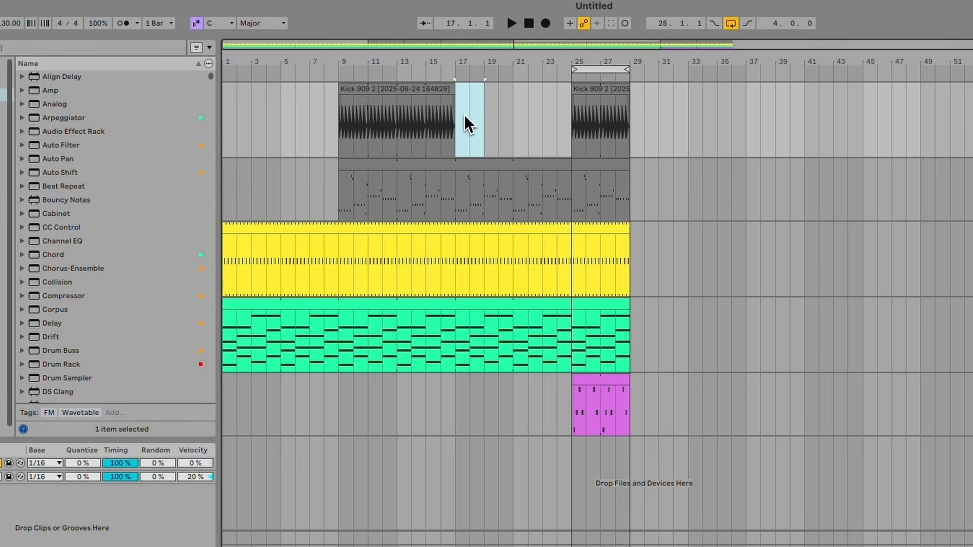
{"action": "left_click", "coordinate": [468, 123]}
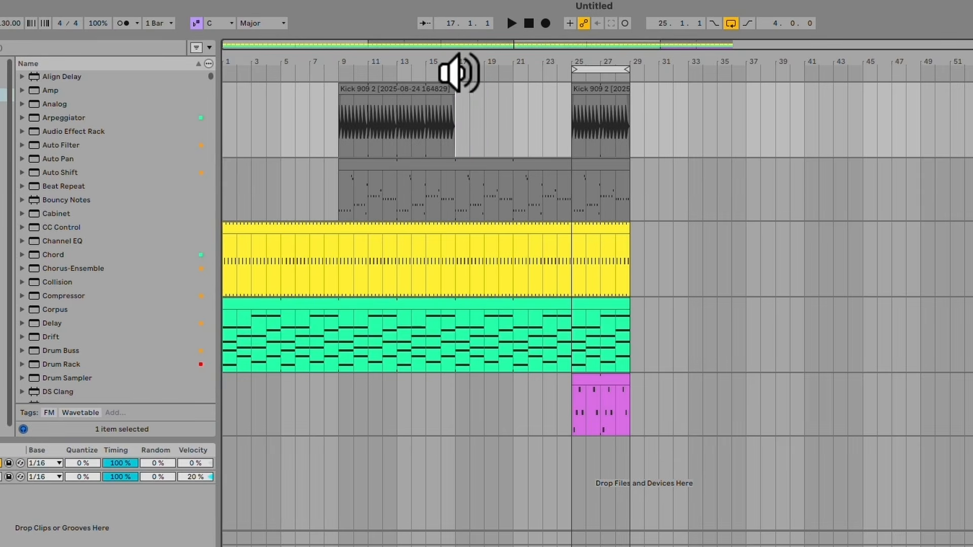
{"action": "right_click", "coordinate": [458, 74]}
{"action": "left_click", "coordinate": [476, 112]}
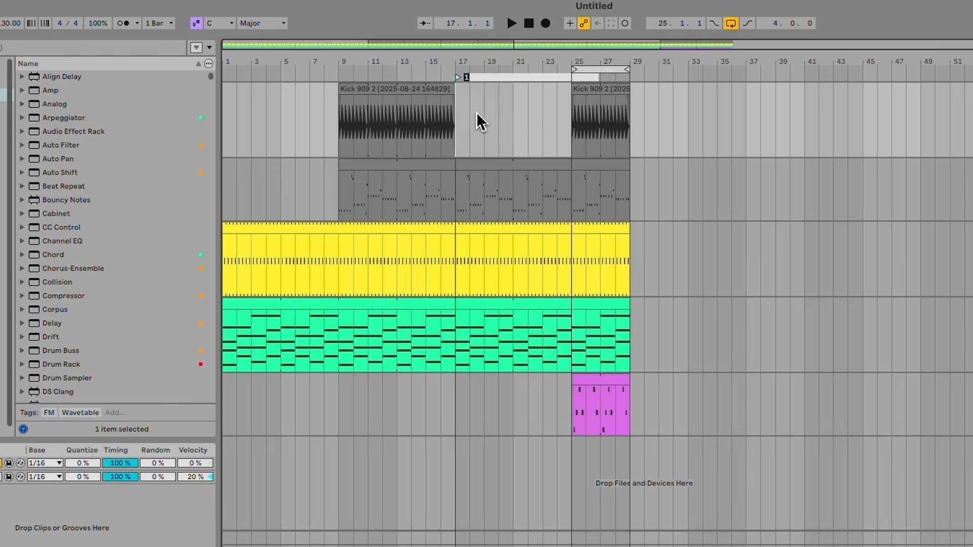
{"action": "left_click", "coordinate": [462, 120]}
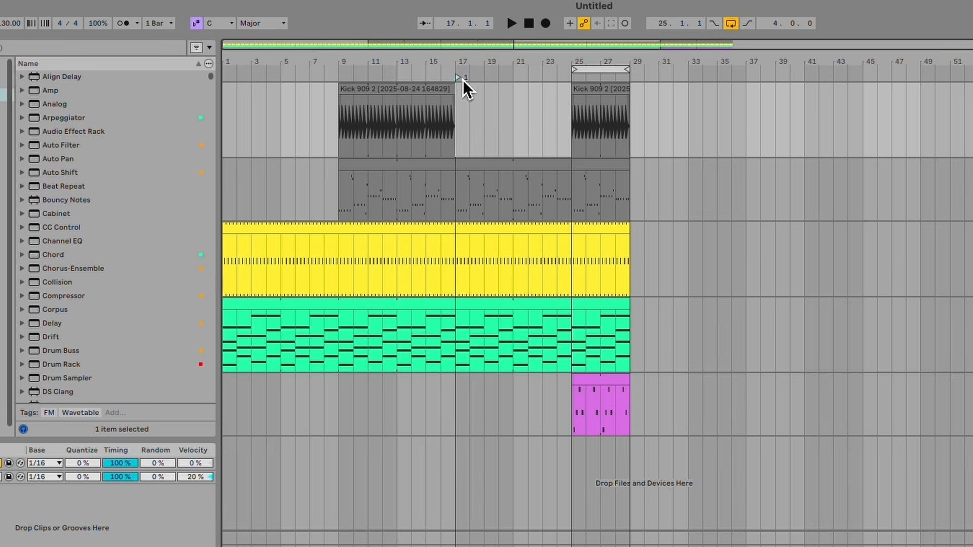
Measure off 16 bars from the first locator and add a second locator at bar 33
{"action": "left_click_drag", "start_coordinate": [456, 123], "coordinate": [633, 132]}
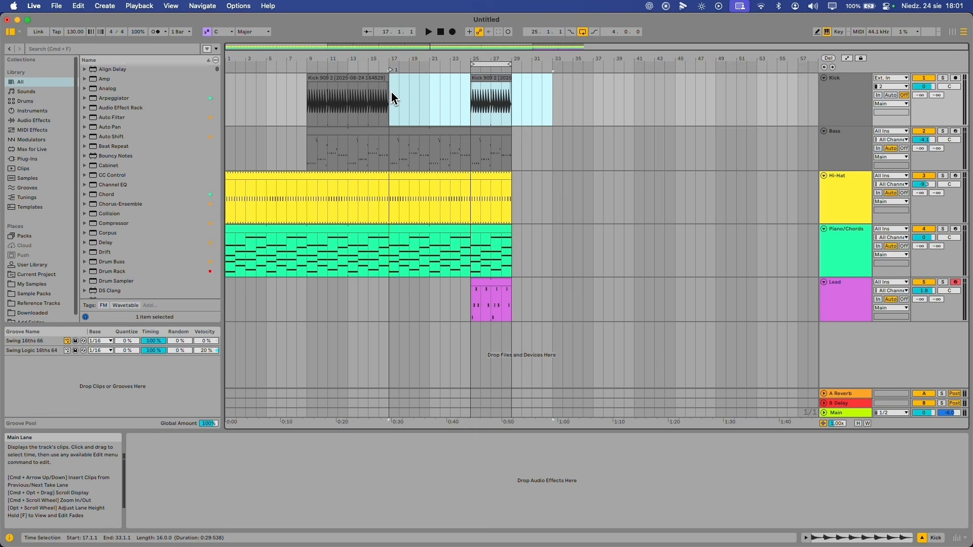
{"action": "right_click", "coordinate": [553, 69]}
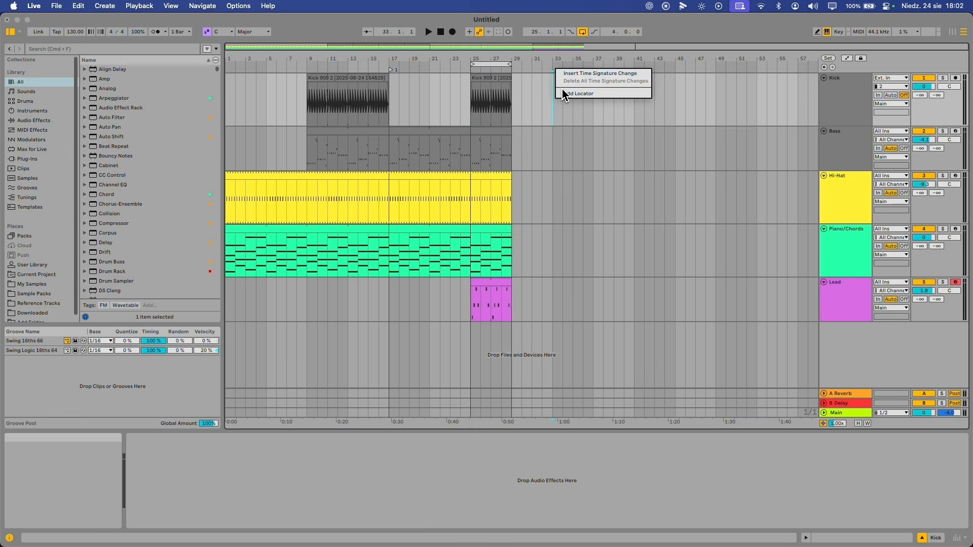
{"action": "left_click", "coordinate": [560, 91]}
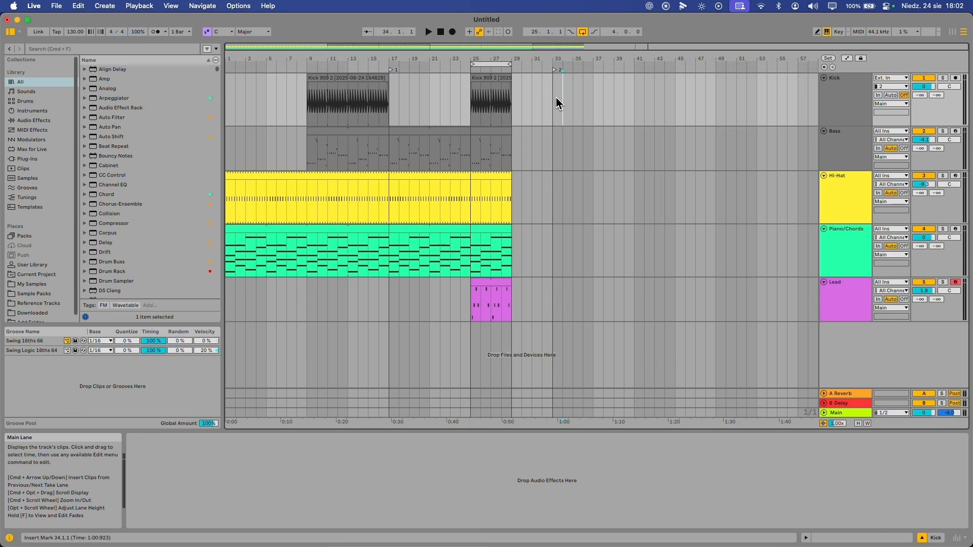
Add further locators at bars 49 and 65, keeping the 16-bar spacing
{"action": "left_click_drag", "start_coordinate": [558, 103], "coordinate": [707, 105]}
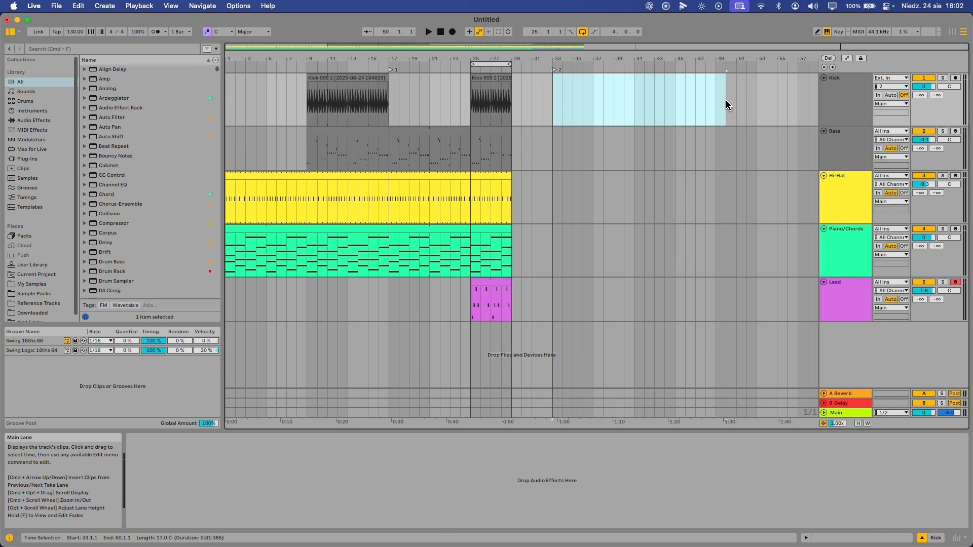
{"action": "right_click", "coordinate": [717, 69]}
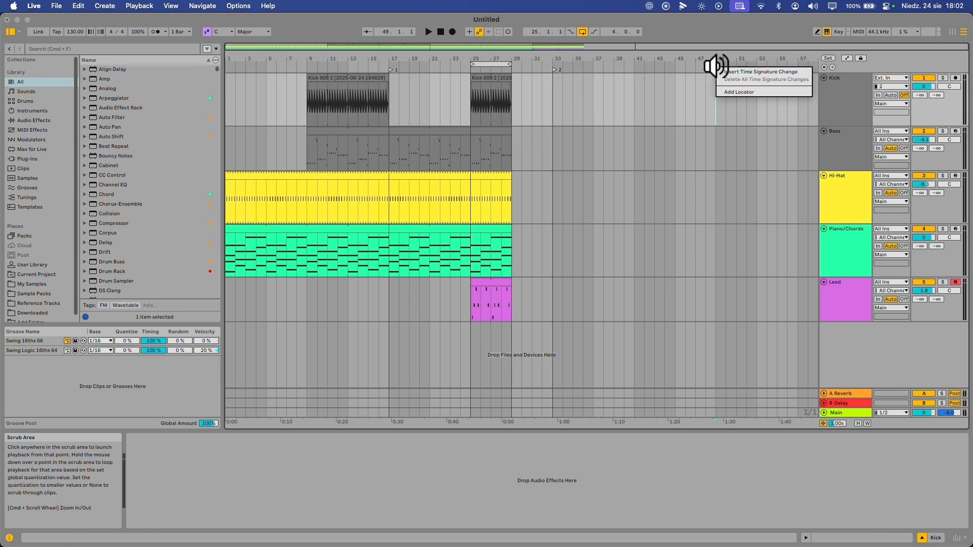
{"action": "left_click", "coordinate": [725, 90]}
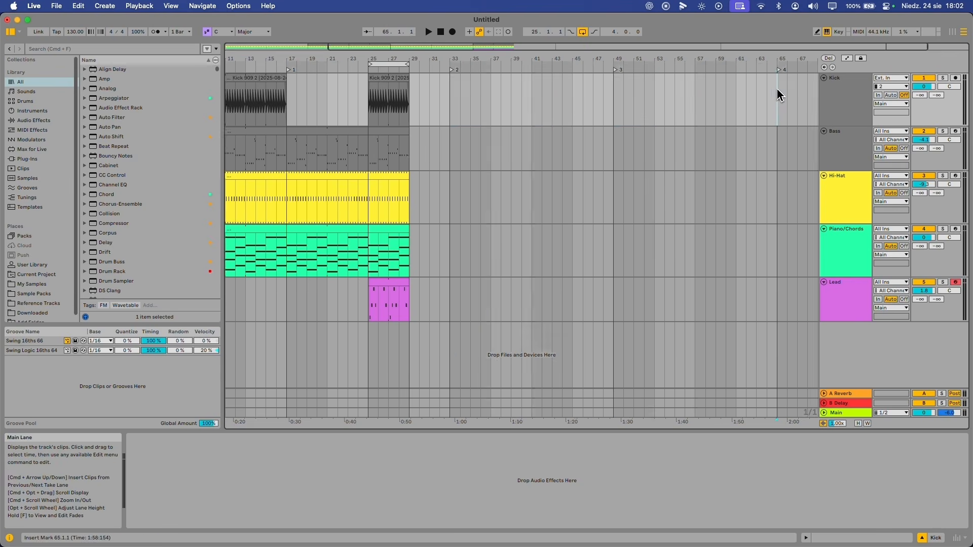
{"action": "scroll", "coordinate": [776, 90], "scroll_direction": "down", "scroll_amount": 3}
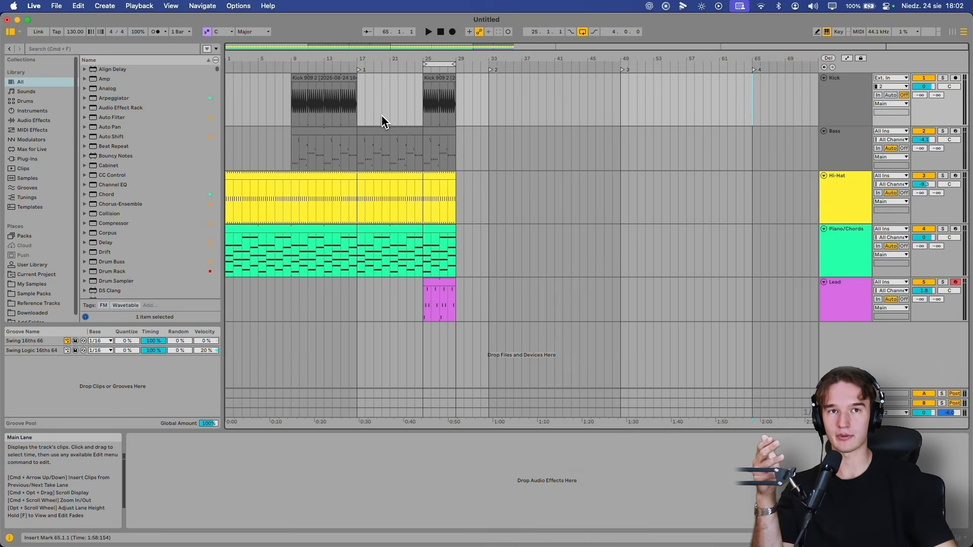
Mark out two consecutive 8-bar blocks on the Kick track, starting from the locator at bar 33
{"action": "left_click_drag", "start_coordinate": [490, 91], "coordinate": [556, 91]}
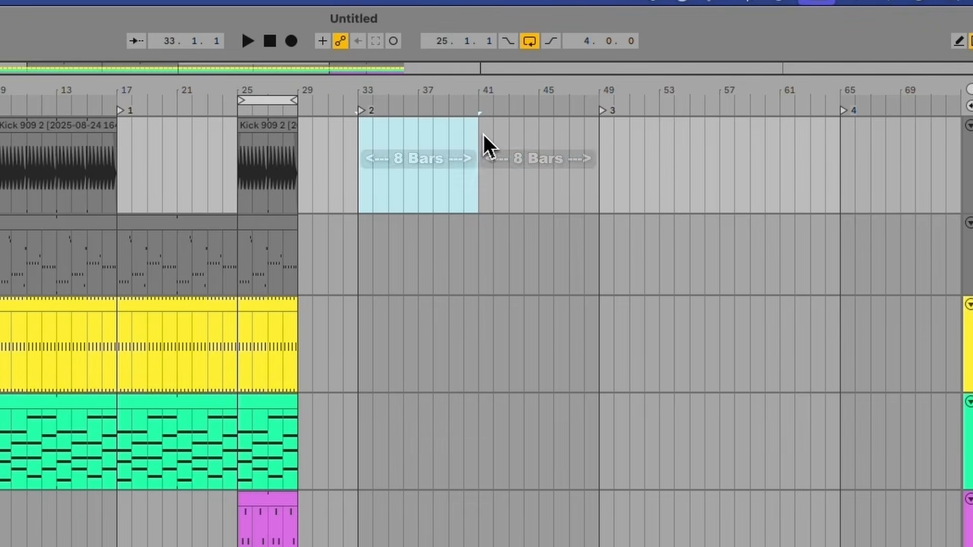
{"action": "key", "text": "super+d"}
{"action": "left_click", "coordinate": [483, 132]}
{"action": "left_click", "coordinate": [480, 120]}
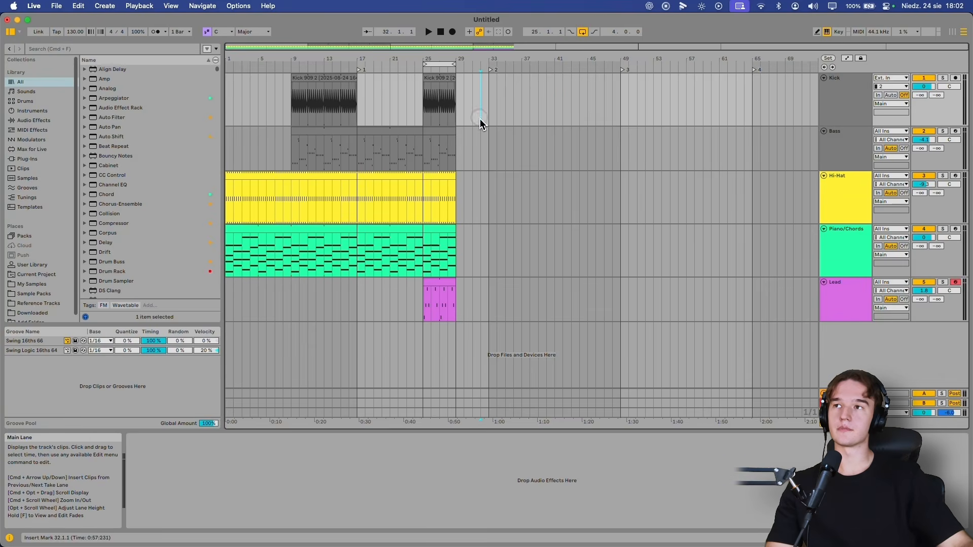
Play the arrangement from bar 1 and mark out the empty first eight bars on the Kick and Bass tracks
{"action": "left_click_drag", "start_coordinate": [224, 100], "coordinate": [226, 97]}
{"action": "left_click", "coordinate": [231, 100]}
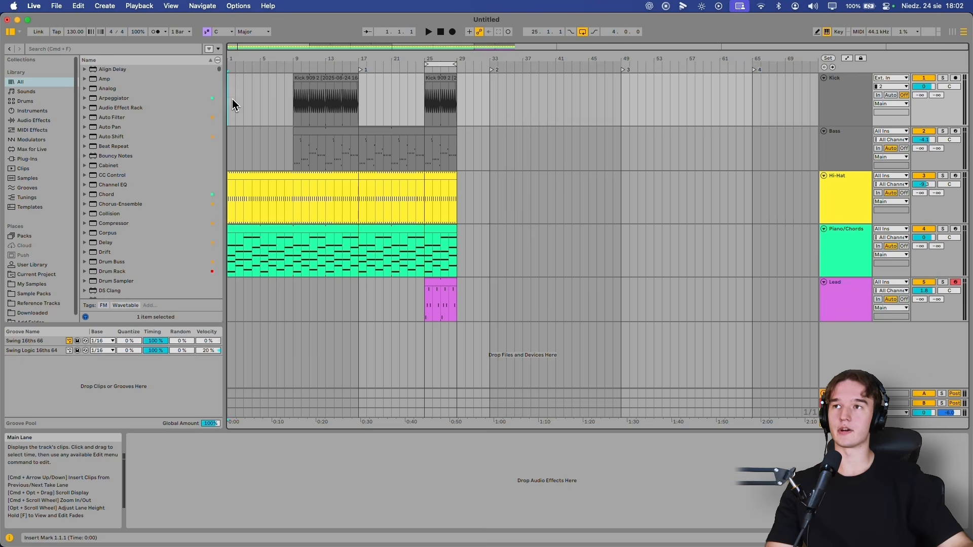
{"action": "key", "text": "space"}
{"action": "left_click", "coordinate": [289, 99]}
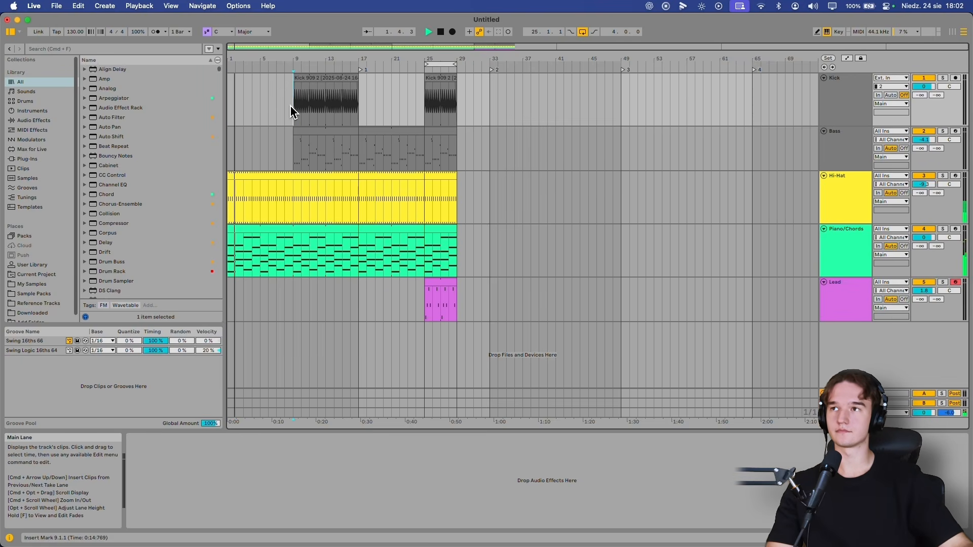
{"action": "left_click", "coordinate": [296, 110]}
{"action": "left_click_drag", "start_coordinate": [293, 98], "coordinate": [221, 147]}
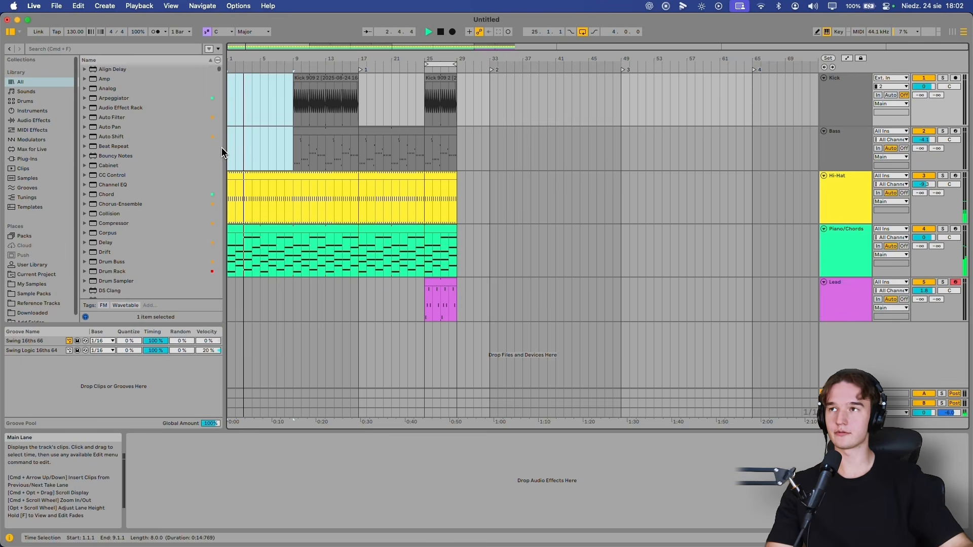
{"action": "left_click", "coordinate": [266, 144]}
{"action": "right_click", "coordinate": [264, 133]}
{"action": "left_click", "coordinate": [263, 113]}
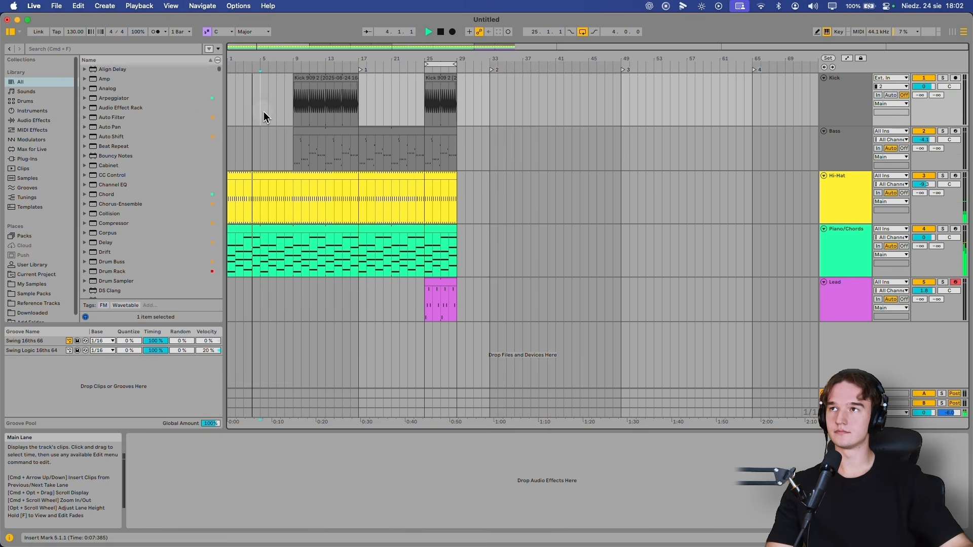
{"action": "left_click_drag", "start_coordinate": [262, 109], "coordinate": [281, 162]}
{"action": "left_click", "coordinate": [293, 167]}
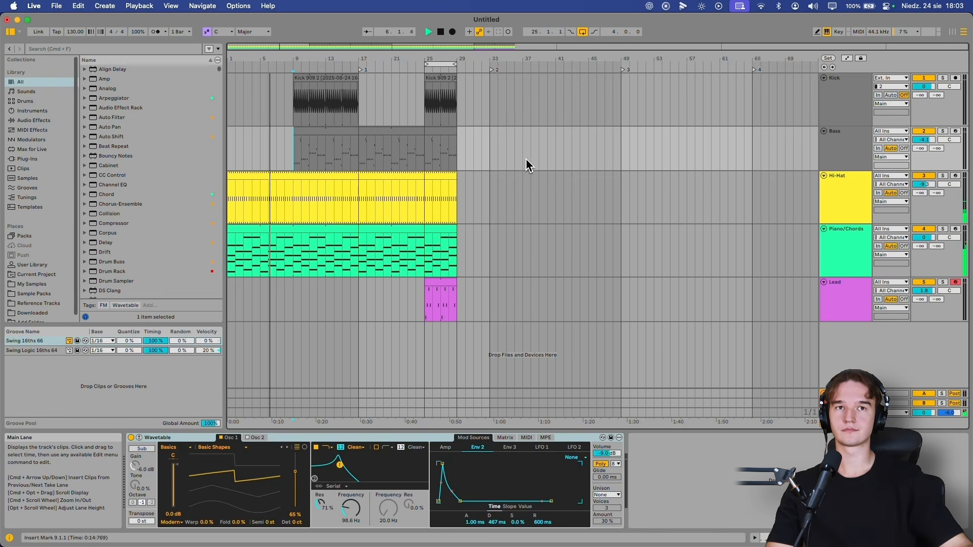
Extend the start of the Bass clip back from bar 9 to bar 5 and stop playback
{"action": "left_click", "coordinate": [293, 99]}
{"action": "mouse_move", "coordinate": [293, 99]}
{"action": "left_mouse_down"}
{"action": "mouse_move", "coordinate": [272, 130]}
{"action": "mouse_move", "coordinate": [221, 155]}
{"action": "mouse_move", "coordinate": [292, 102]}
{"action": "left_mouse_up"}
{"action": "left_click", "coordinate": [293, 101]}
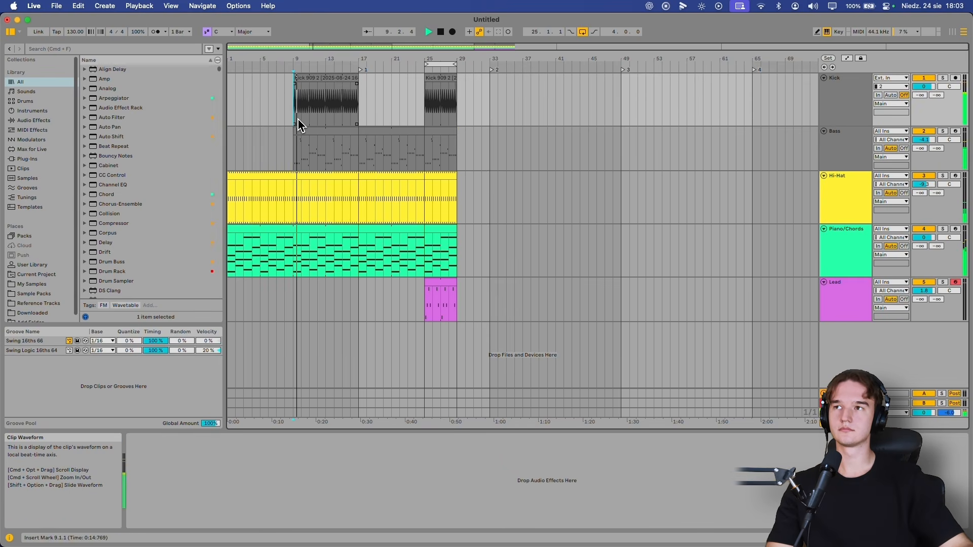
{"action": "left_click_drag", "start_coordinate": [294, 131], "coordinate": [260, 131]}
{"action": "key", "text": "space"}
Play the intro from bar 1 to check the Bass entry at bar 5 and the Kick entry at bar 9
{"action": "left_click", "coordinate": [229, 123]}
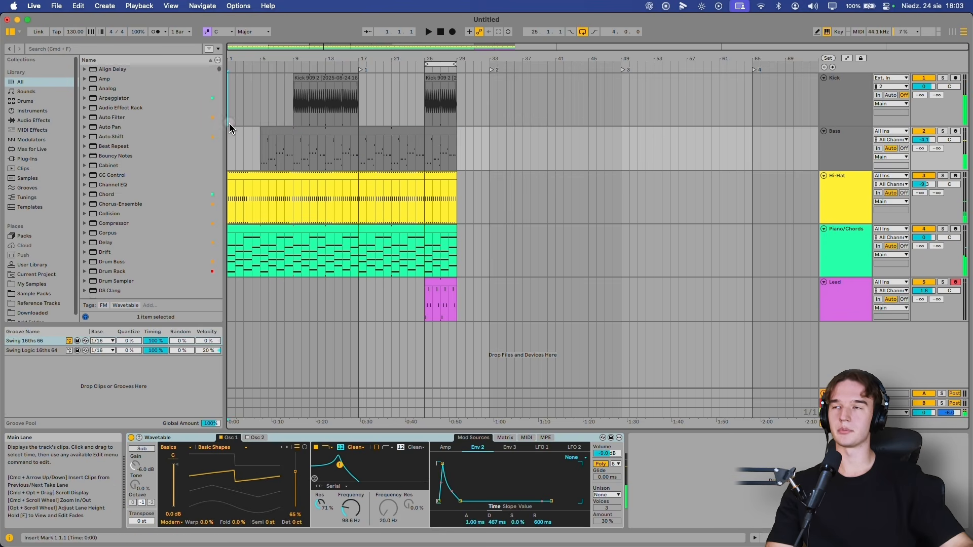
{"action": "left_click", "coordinate": [229, 122]}
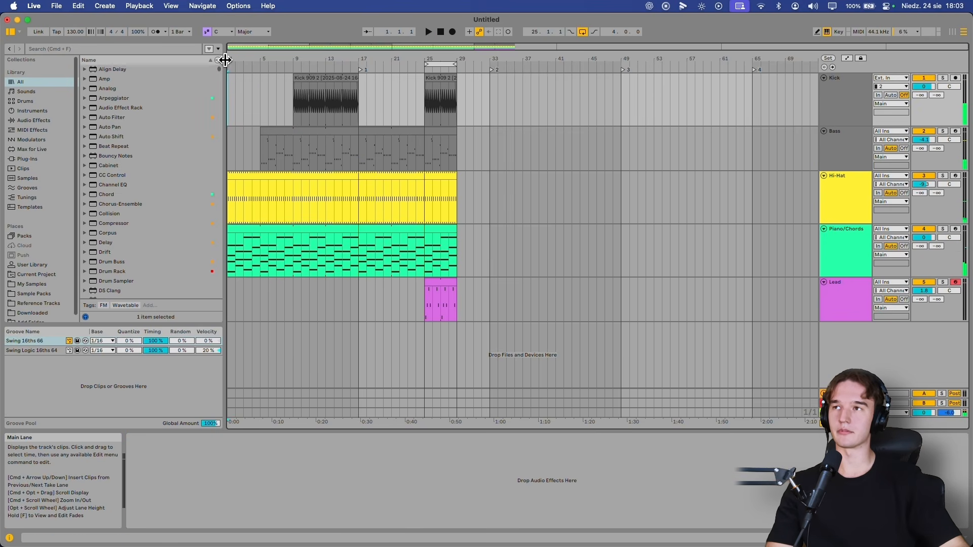
{"action": "right_click", "coordinate": [260, 118]}
{"action": "left_click", "coordinate": [268, 108]}
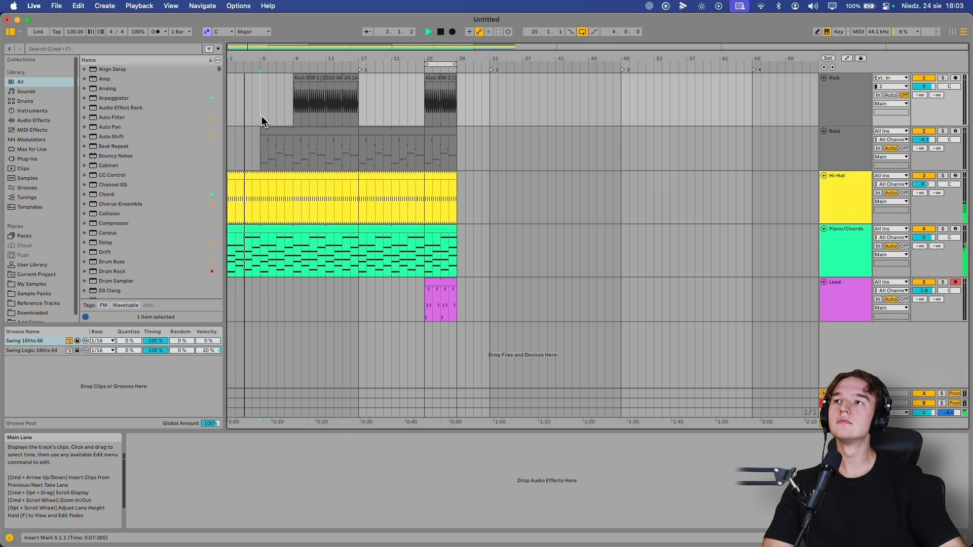
{"action": "left_click_drag", "start_coordinate": [261, 117], "coordinate": [282, 156]}
{"action": "left_click", "coordinate": [293, 153]}
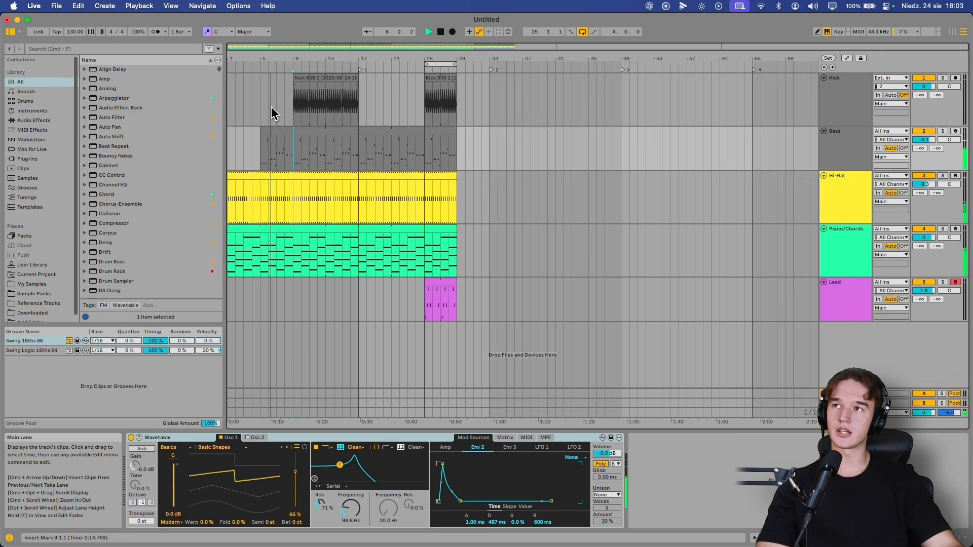
{"action": "left_click_drag", "start_coordinate": [294, 104], "coordinate": [262, 143]}
{"action": "left_click", "coordinate": [287, 100]}
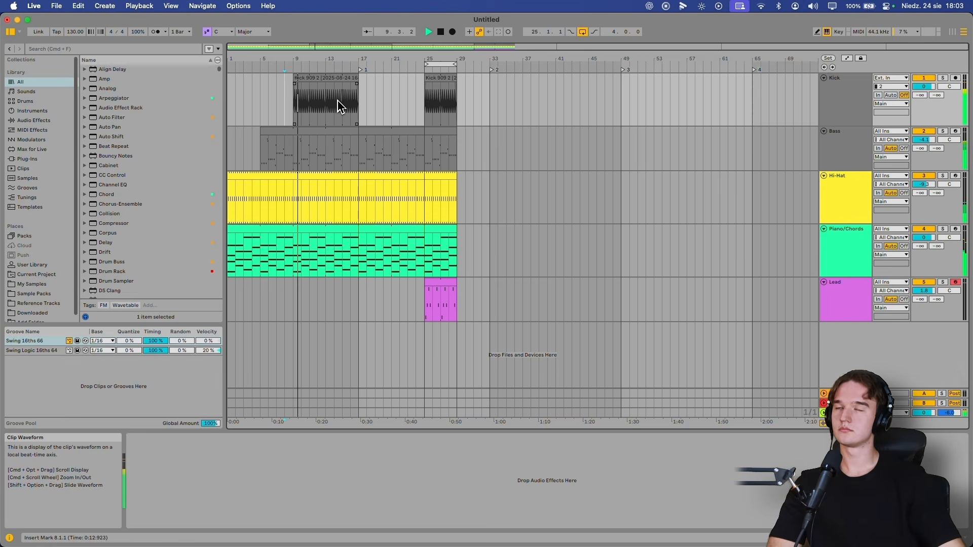
Mark out bars 1 to 17 and then bars 17 to 25 across all five tracks
{"action": "left_click", "coordinate": [324, 259]}
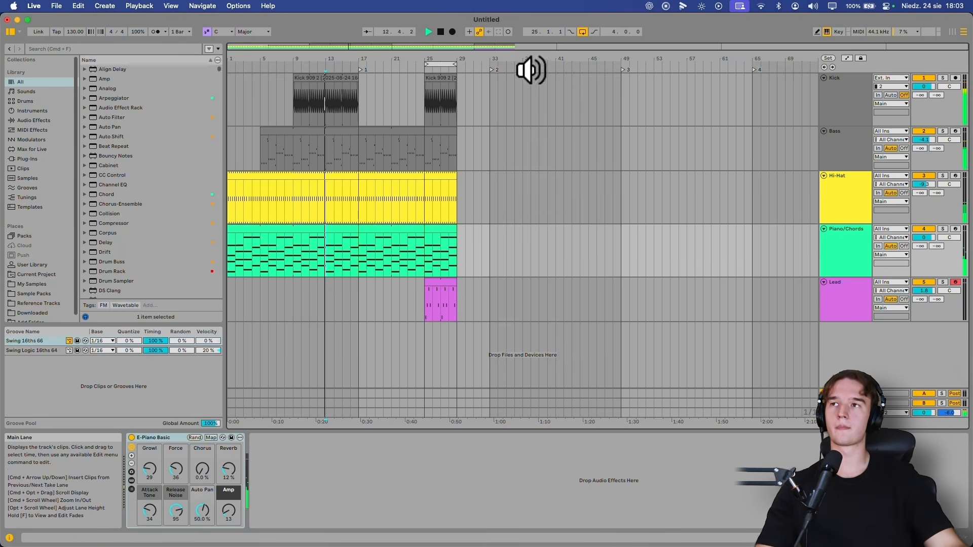
{"action": "left_click_drag", "start_coordinate": [360, 107], "coordinate": [153, 296]}
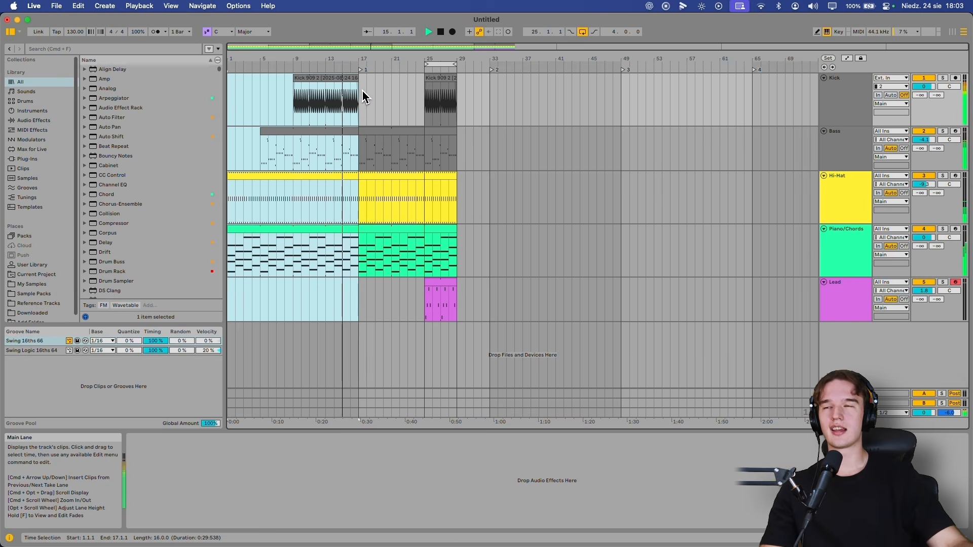
{"action": "left_click_drag", "start_coordinate": [369, 86], "coordinate": [426, 302]}
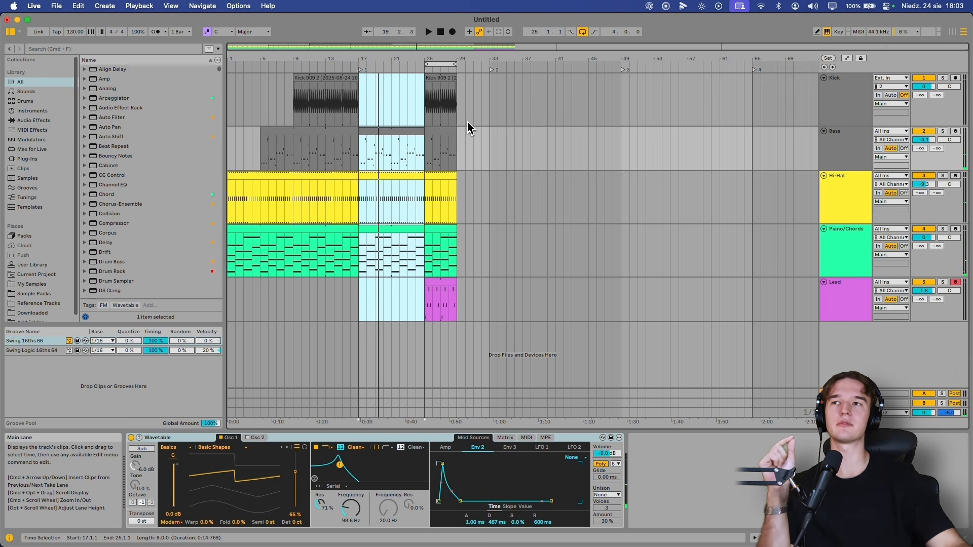
Delete the second Kick clip at bar 25 and turn off the arrangement loop
{"action": "left_click", "coordinate": [430, 80]}
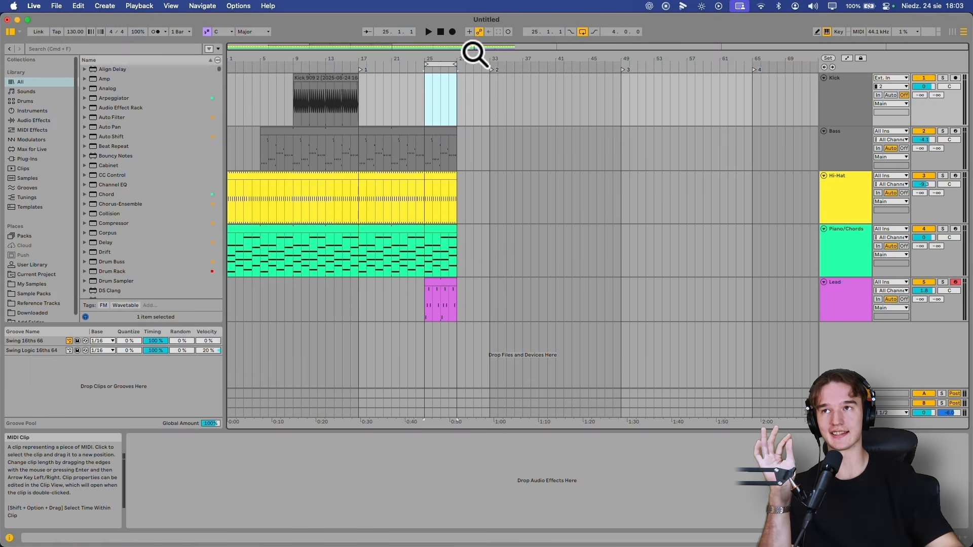
{"action": "key", "text": "super+l"}
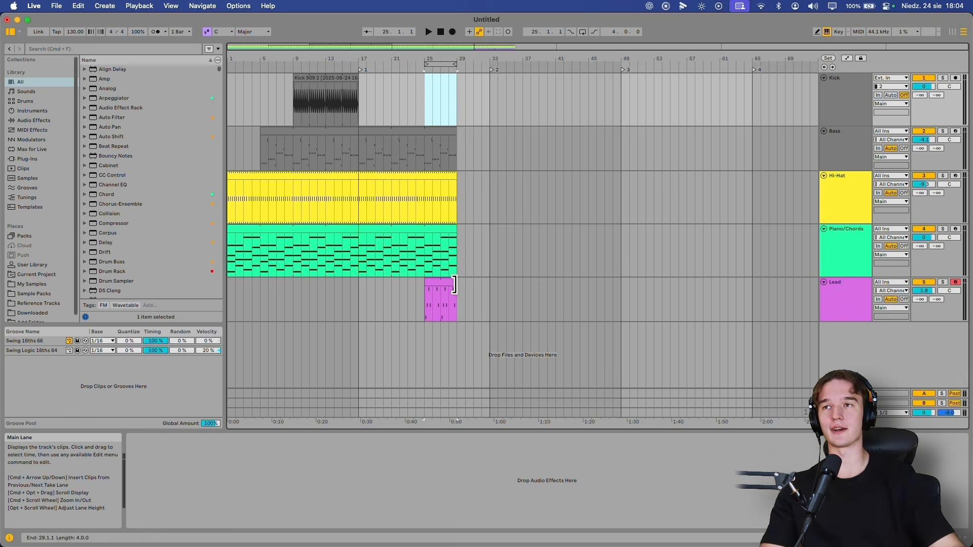
Play from bar 16 and extend the start of the Lead clip back to bar 17
{"action": "left_click_drag", "start_coordinate": [457, 144], "coordinate": [445, 229]}
{"action": "left_click", "coordinate": [351, 109]}
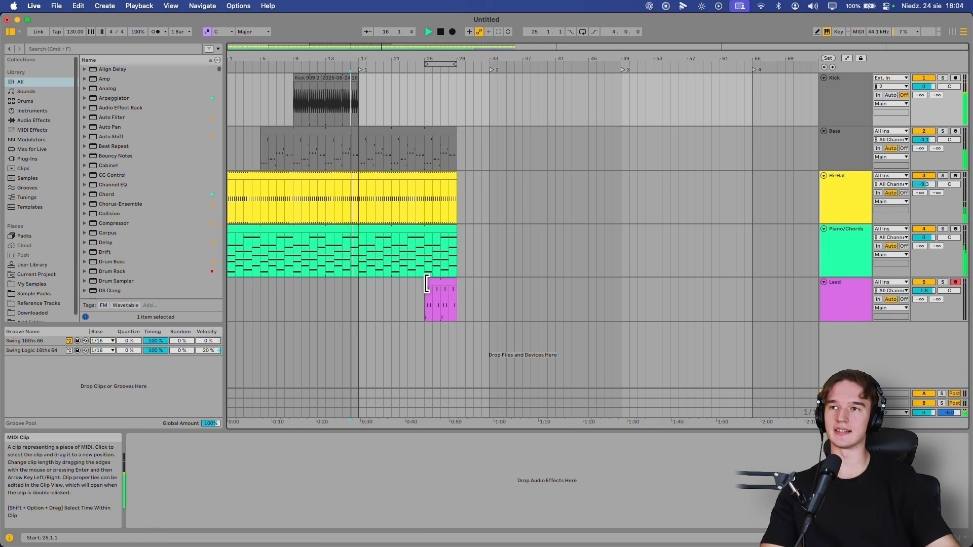
{"action": "left_click_drag", "start_coordinate": [426, 284], "coordinate": [361, 277]}
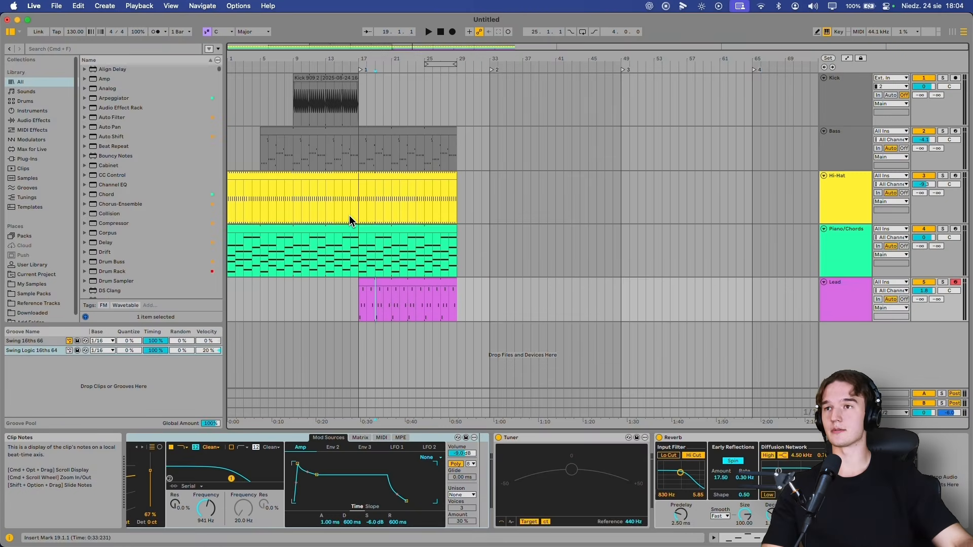
Search the browser for "auto filter", add Auto Filter to the Lead track, and raise its frequency to 20.0 kHz
{"action": "left_click", "coordinate": [355, 212]}
{"action": "key", "text": "super+f"}
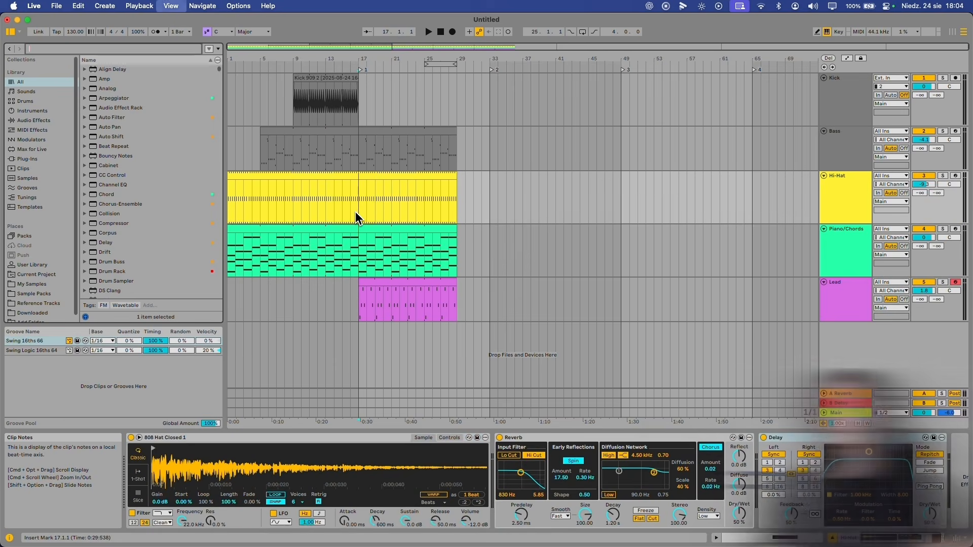
{"action": "type", "text": "auto filter"}
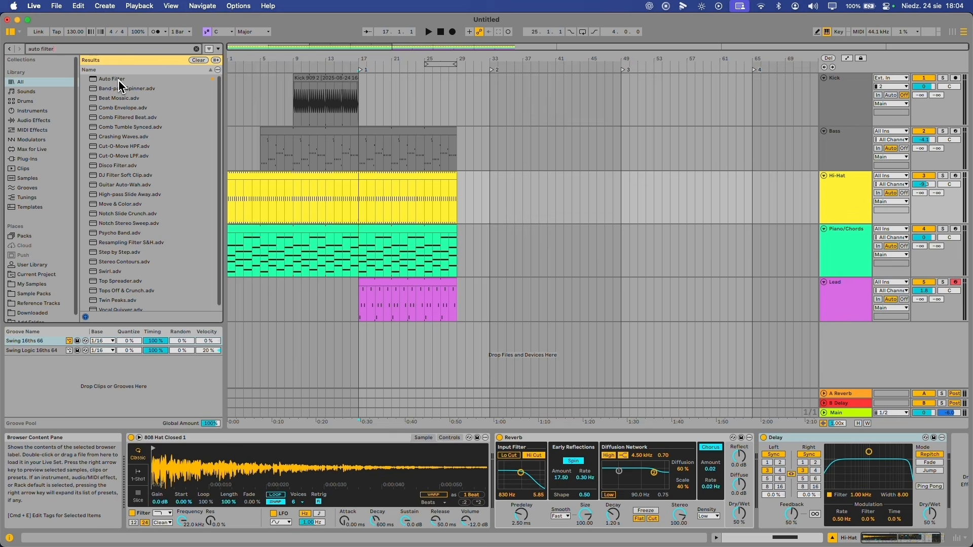
{"action": "left_click", "coordinate": [116, 79]}
{"action": "left_click", "coordinate": [835, 304]}
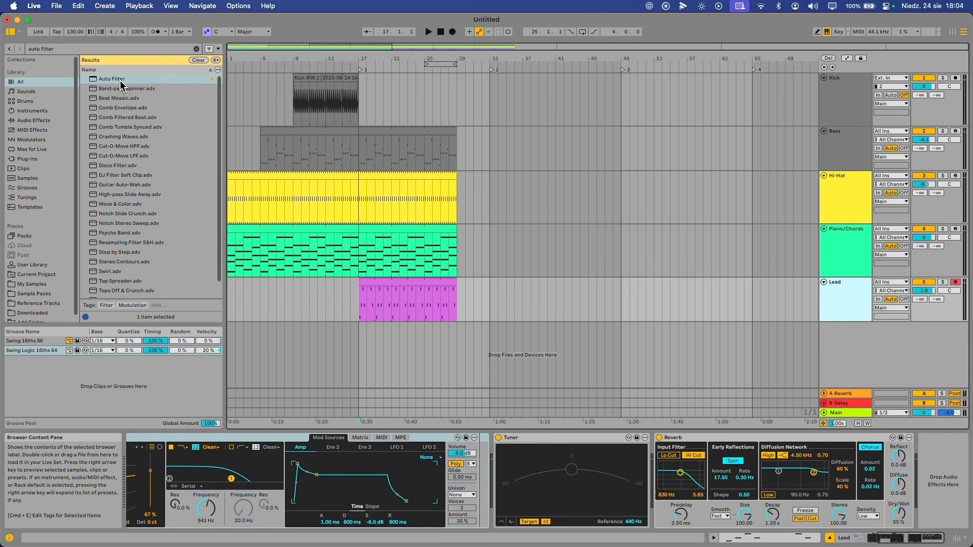
{"action": "double_click", "coordinate": [121, 81]}
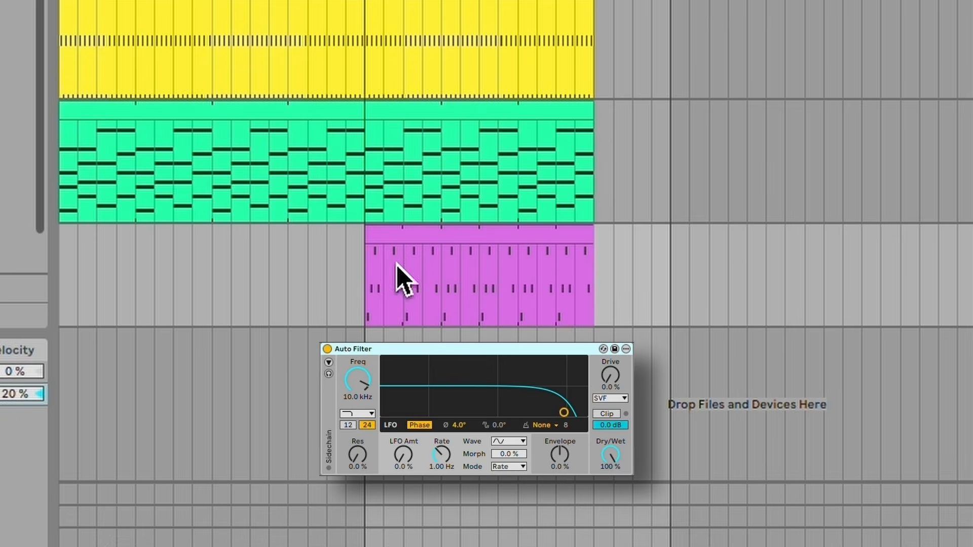
{"action": "left_click_drag", "start_coordinate": [363, 380], "coordinate": [364, 375]}
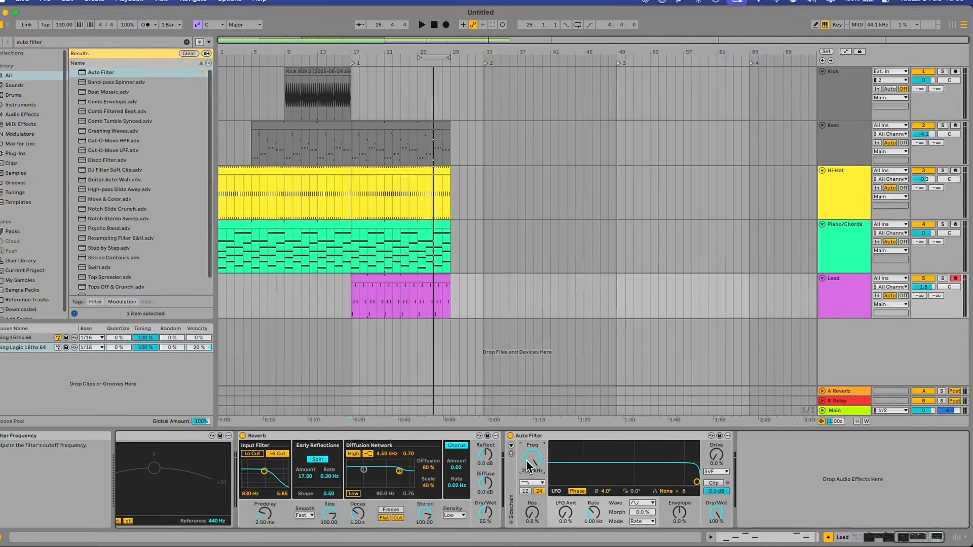
Show the Auto Filter Frequency automation on the Lead track, switching automation mode off and back on
{"action": "right_click", "coordinate": [531, 450]}
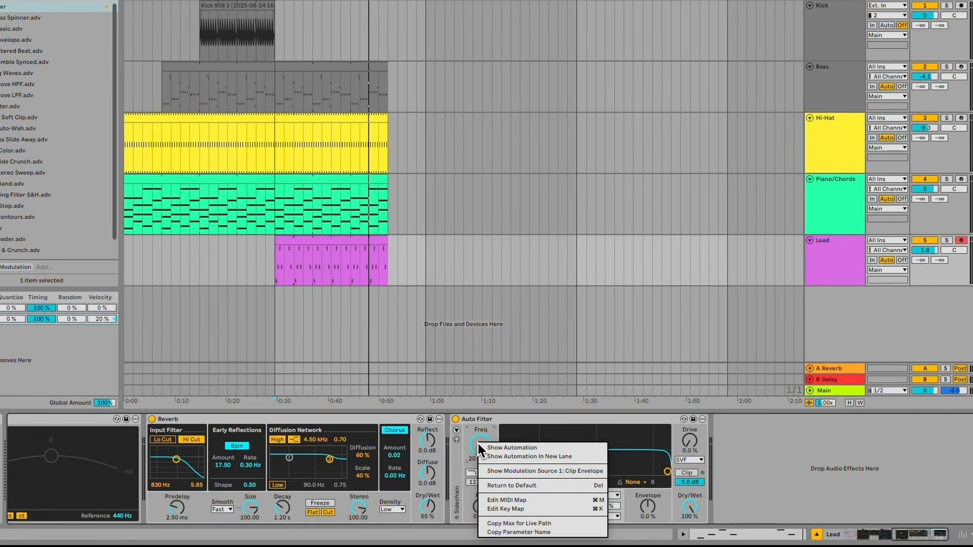
{"action": "left_click", "coordinate": [479, 442]}
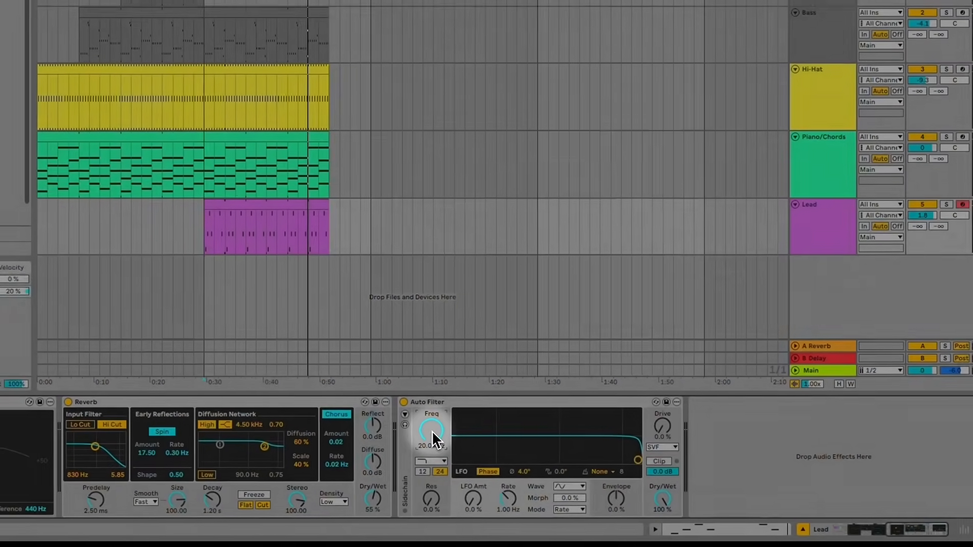
{"action": "right_click", "coordinate": [481, 445]}
{"action": "left_click", "coordinate": [492, 450]}
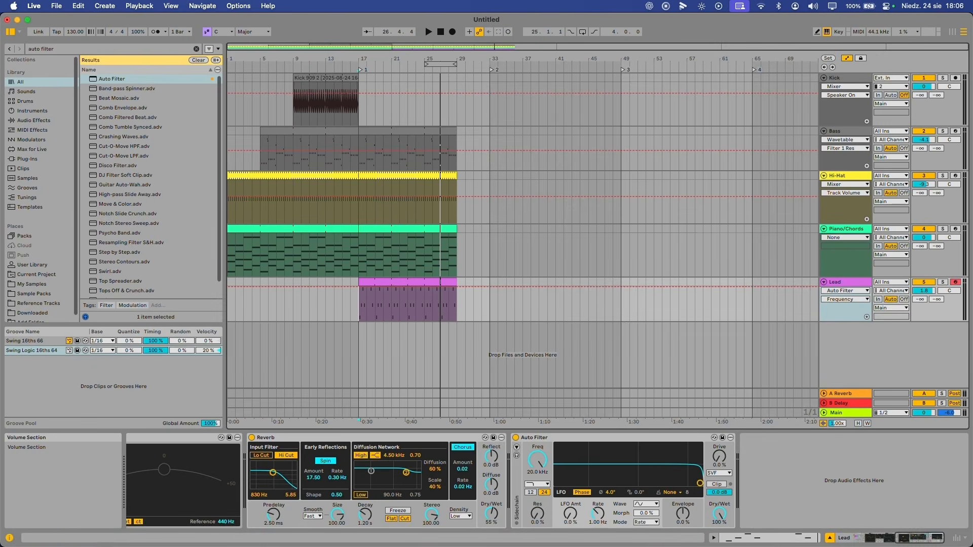
{"action": "left_click", "coordinate": [847, 58]}
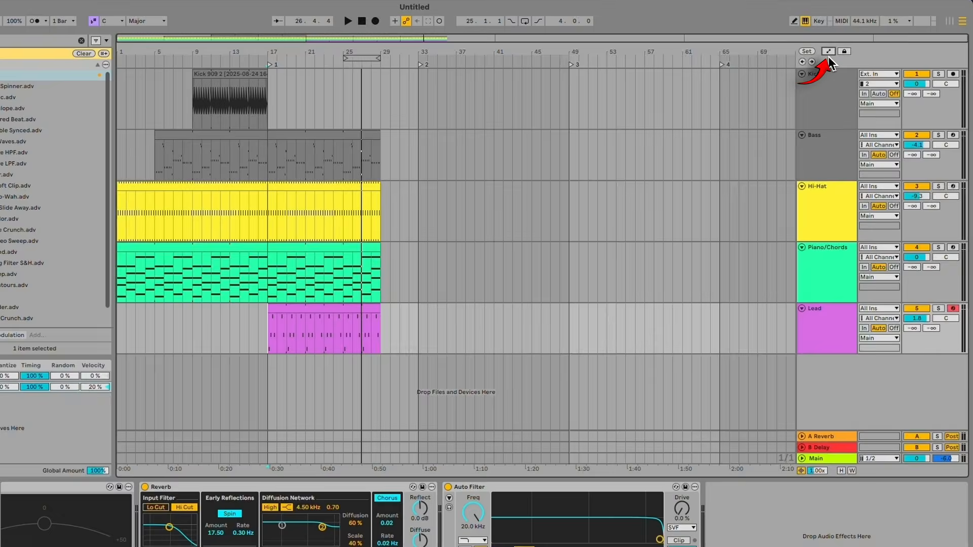
{"action": "left_click", "coordinate": [830, 54]}
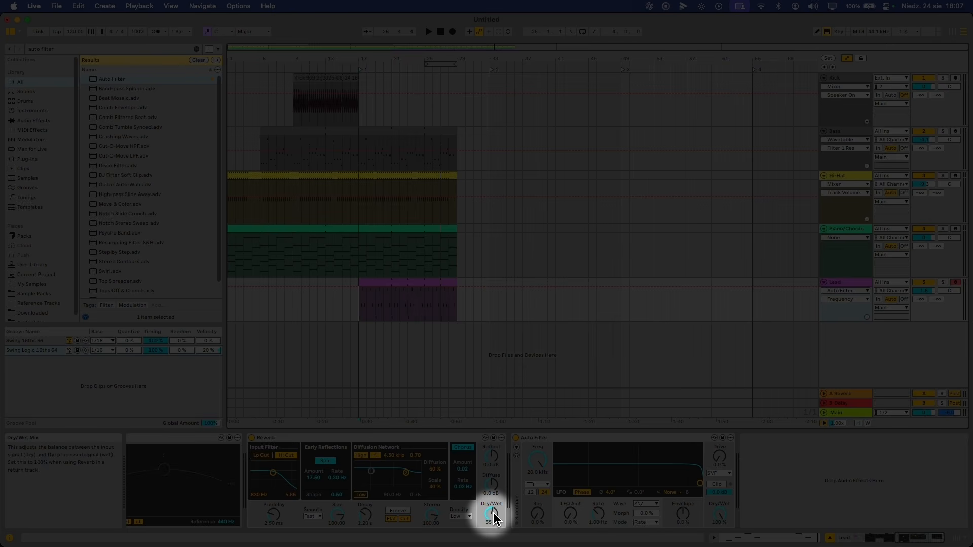
Switch the Lead track's automation lane to Reverb Dry/Wet and back to Auto Filter Frequency
{"action": "left_click", "coordinate": [493, 513]}
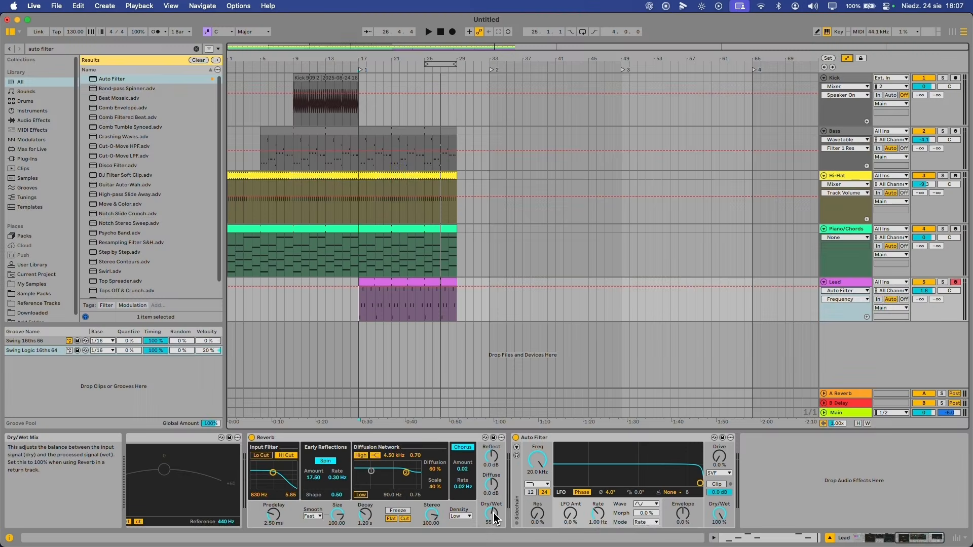
{"action": "right_click", "coordinate": [839, 290]}
{"action": "left_click", "coordinate": [838, 290]}
{"action": "left_click", "coordinate": [838, 300]}
{"action": "left_click", "coordinate": [838, 300]}
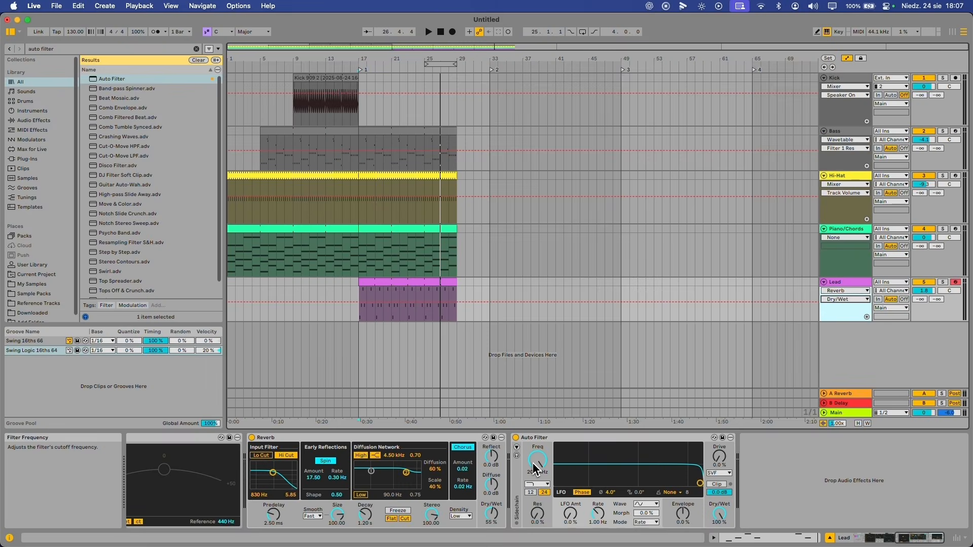
{"action": "left_click", "coordinate": [537, 464]}
{"action": "left_click", "coordinate": [835, 290]}
{"action": "left_click", "coordinate": [835, 291]}
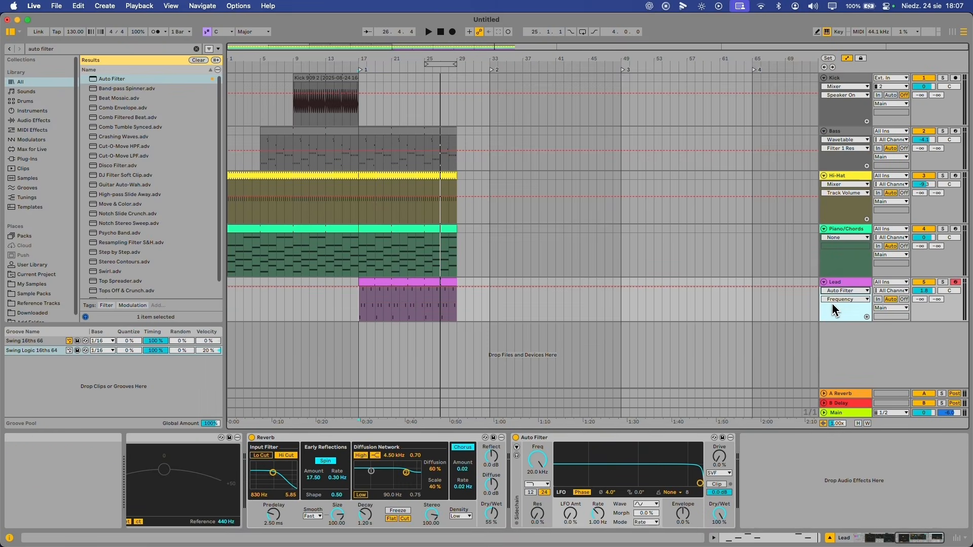
{"action": "left_click", "coordinate": [832, 301]}
{"action": "left_click", "coordinate": [832, 300]}
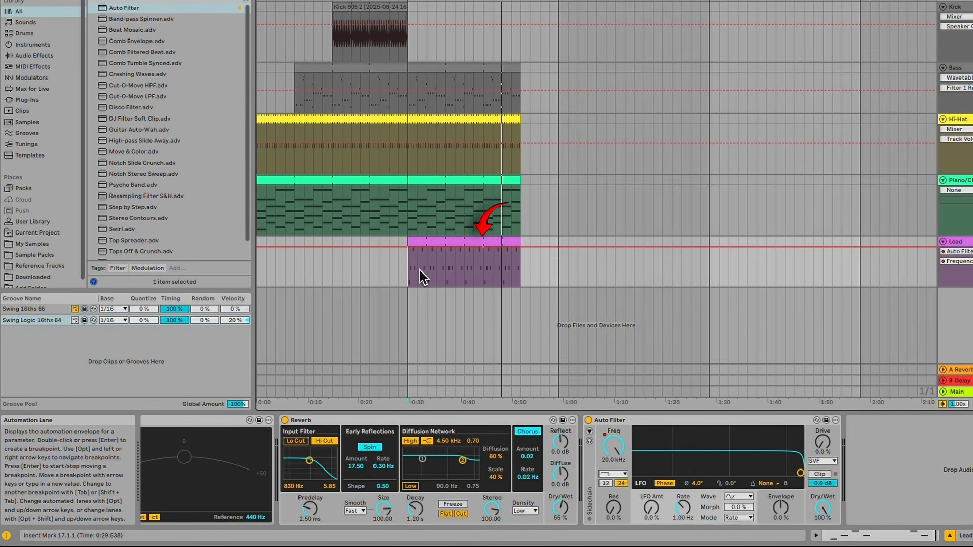
Draw a rising Auto Filter Frequency sweep on the Lead track from 278 Hz at bar 17 to 20.0 kHz at bar 23
{"action": "scroll", "coordinate": [452, 263], "scroll_direction": "up", "scroll_amount": 3}
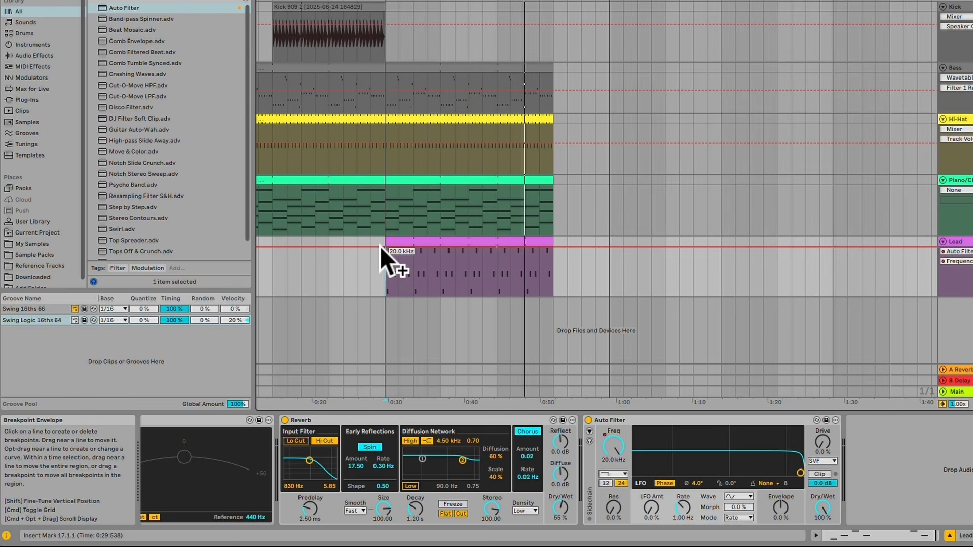
{"action": "left_click_drag", "start_coordinate": [383, 246], "coordinate": [385, 277]}
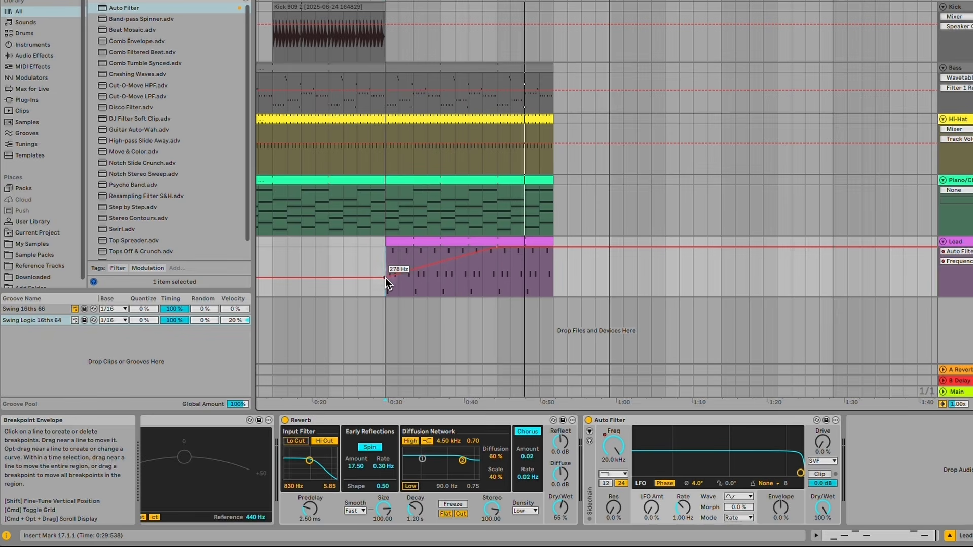
{"action": "left_click", "coordinate": [387, 263]}
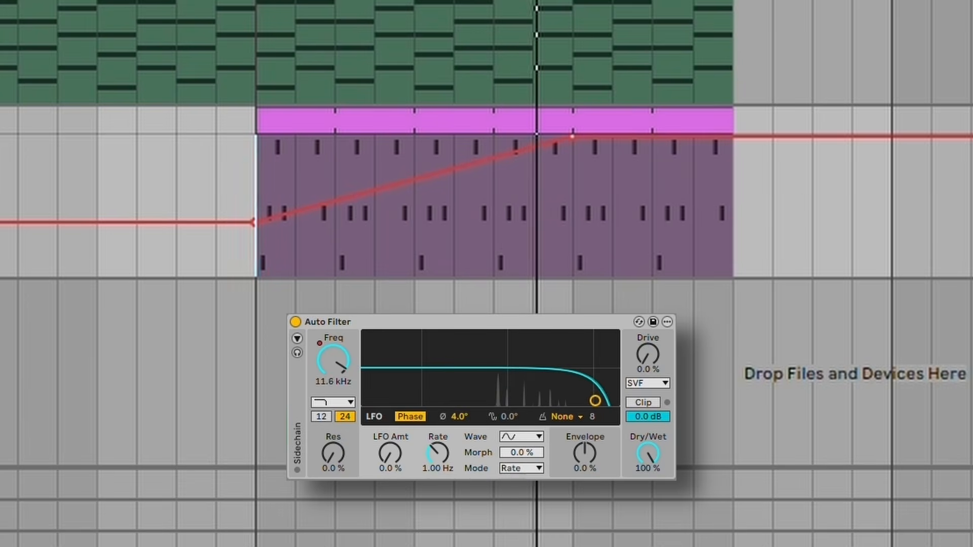
{"action": "left_click", "coordinate": [586, 209]}
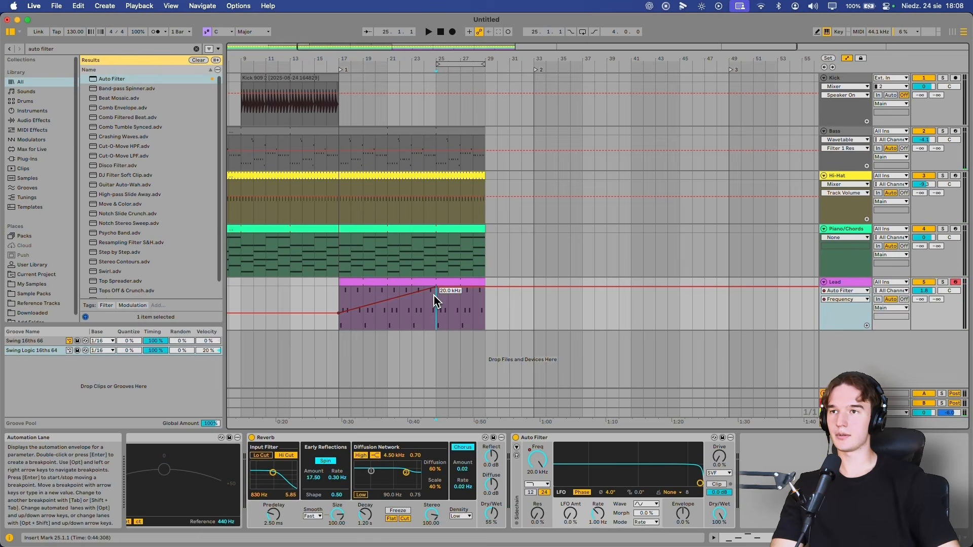
{"action": "left_click_drag", "start_coordinate": [436, 288], "coordinate": [412, 289]}
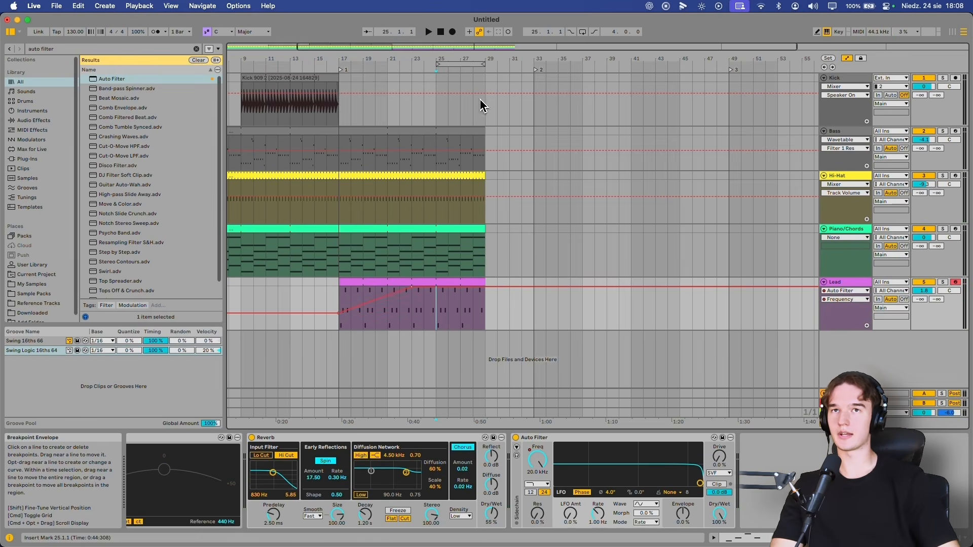
Copy the Kick clip from bar 9 to bar 25 and extend the other tracks' clips to bar 33
{"action": "key", "text": "a"}
{"action": "left_click_drag", "start_coordinate": [344, 98], "coordinate": [315, 100]}
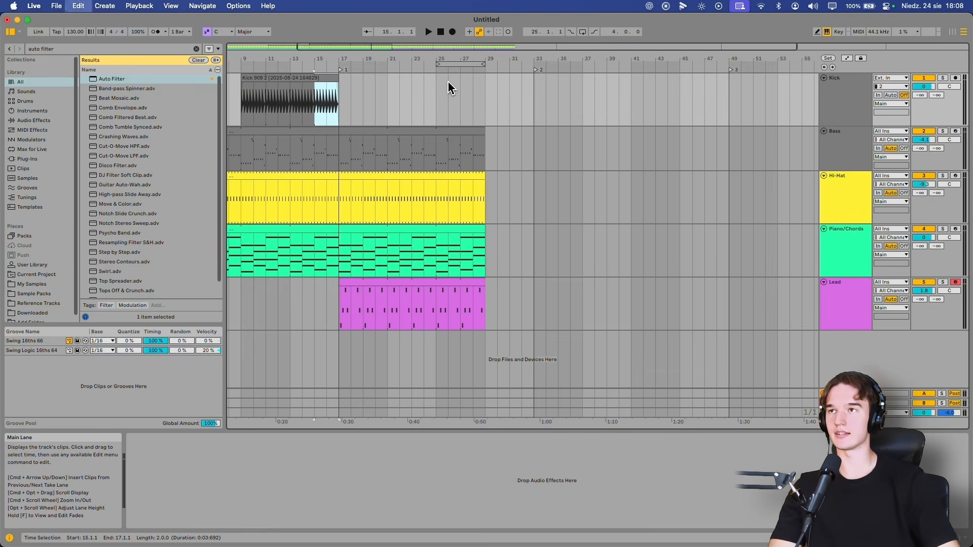
{"action": "left_click", "coordinate": [261, 91]}
{"action": "key", "text": "ctrl+c"}
{"action": "left_click", "coordinate": [435, 98]}
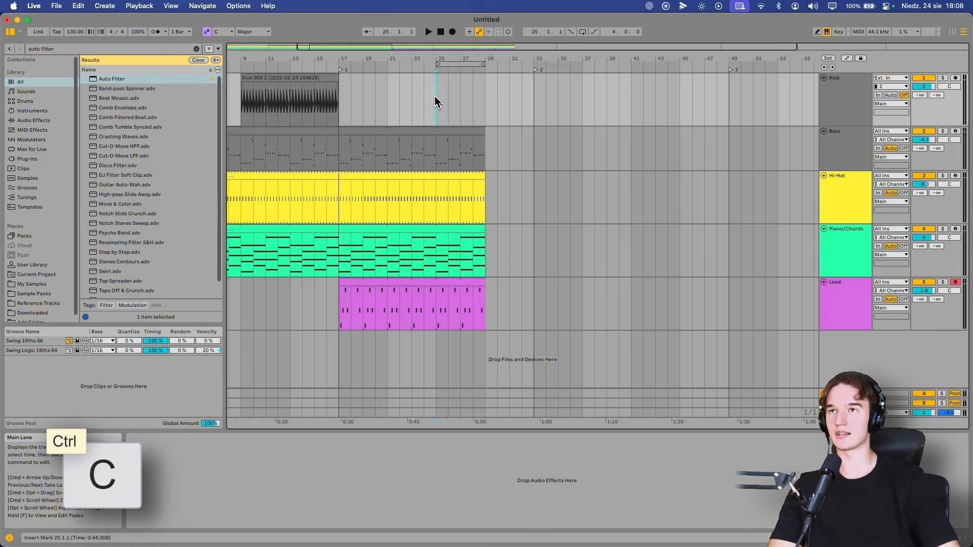
{"action": "key", "text": "ctrl+v"}
{"action": "left_click_drag", "start_coordinate": [469, 133], "coordinate": [526, 278]}
{"action": "left_click", "coordinate": [424, 114]}
{"action": "key", "text": "space"}
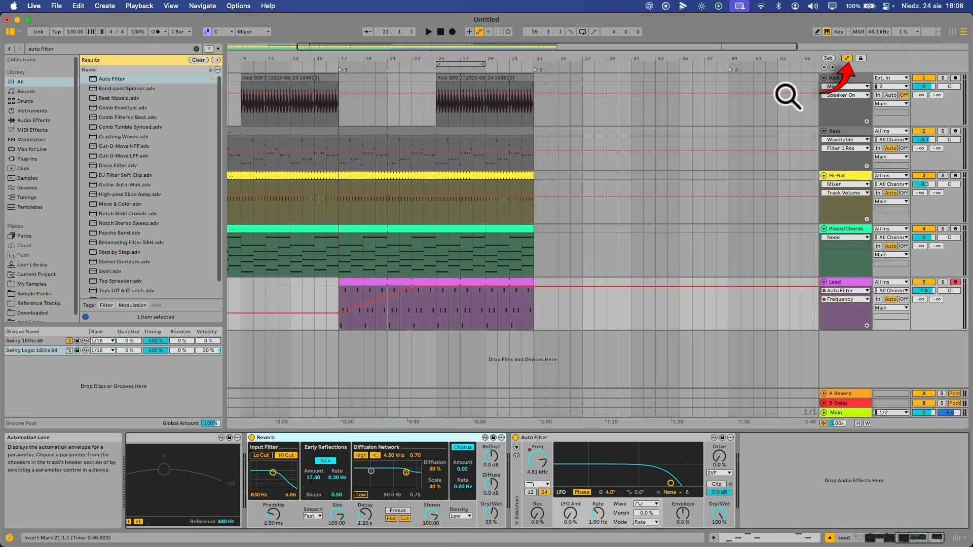
Switch the Lead automation to Reverb Decay Time and back, and move Auto Filter Frequency into its own separate automation lane
{"action": "left_click", "coordinate": [364, 519]}
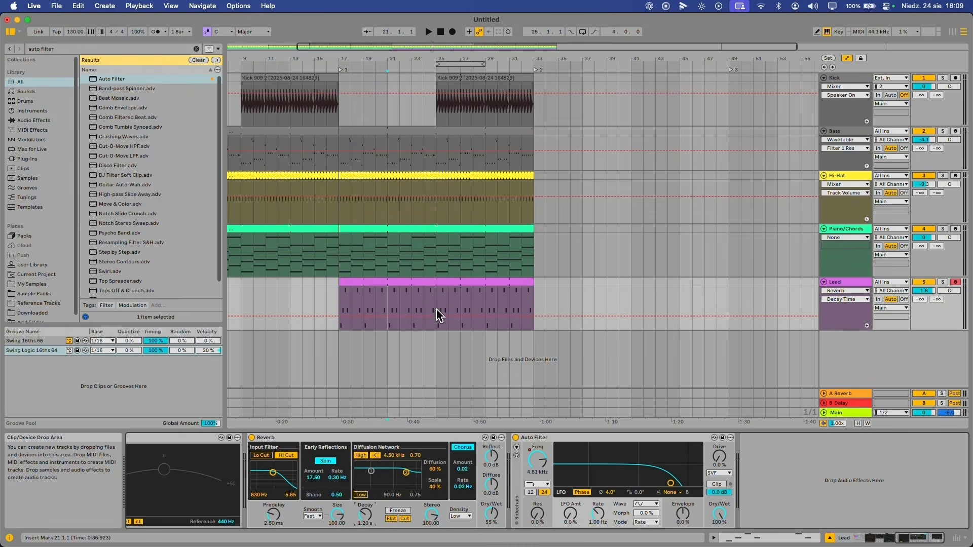
{"action": "left_click", "coordinate": [545, 463]}
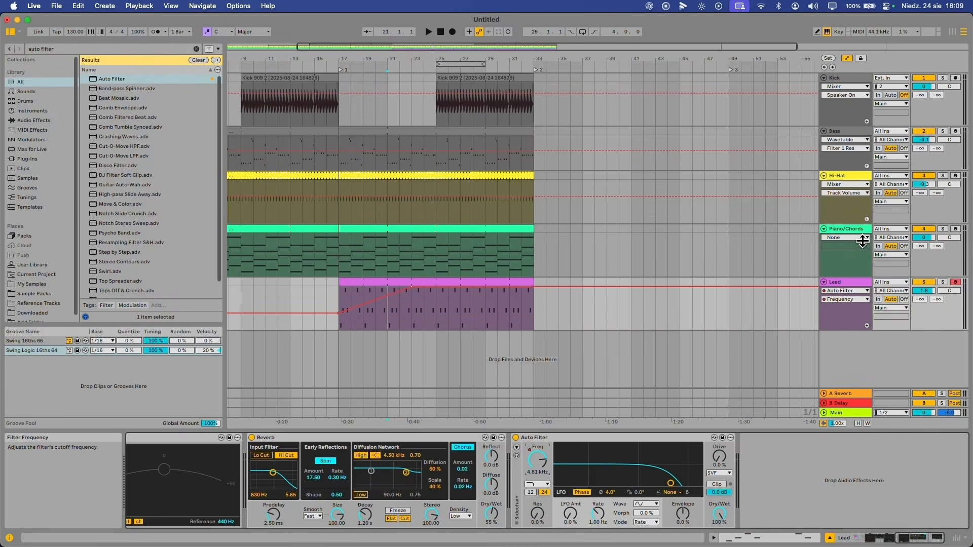
{"action": "left_click", "coordinate": [867, 326]}
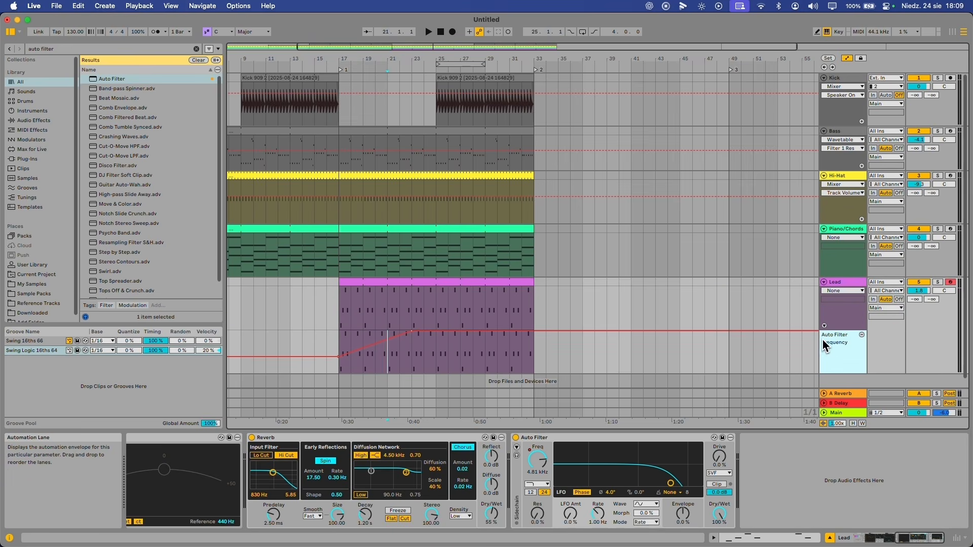
{"action": "left_click", "coordinate": [842, 317]}
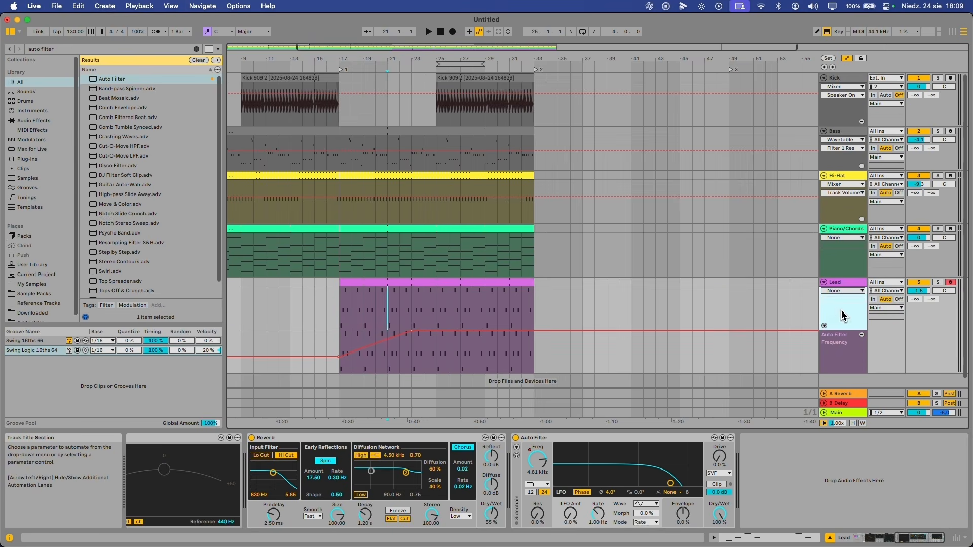
{"action": "left_click", "coordinate": [826, 354]}
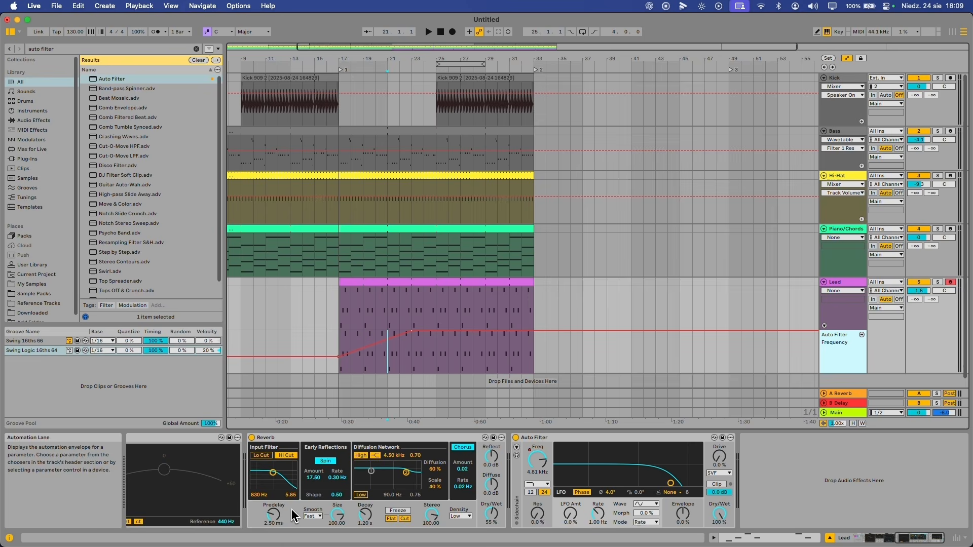
Automate the Lead's Reverb Decay Time to rise from 1.20 s at bar 17 to 17.0 s at bar 23
{"action": "left_click", "coordinate": [369, 518]}
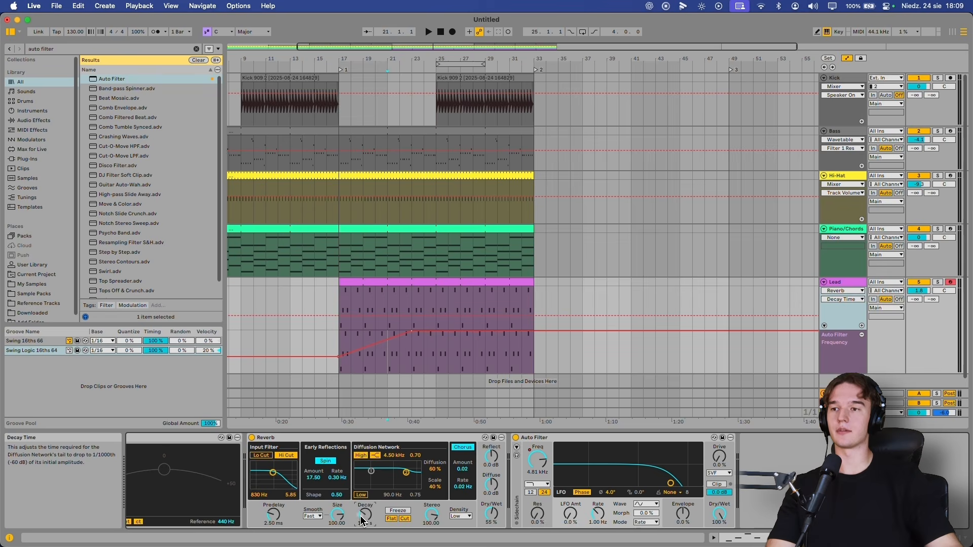
{"action": "left_click", "coordinate": [337, 314]}
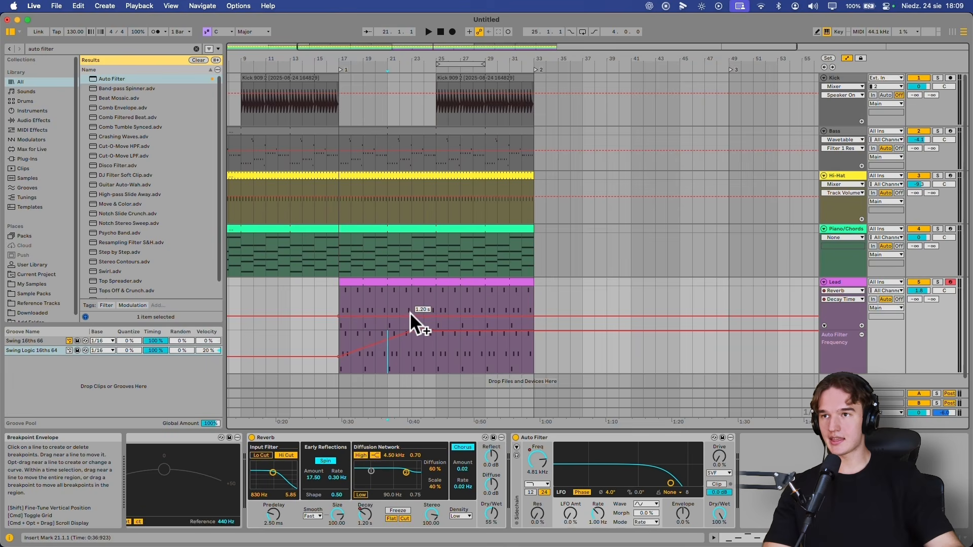
{"action": "left_click_drag", "start_coordinate": [409, 312], "coordinate": [414, 301]}
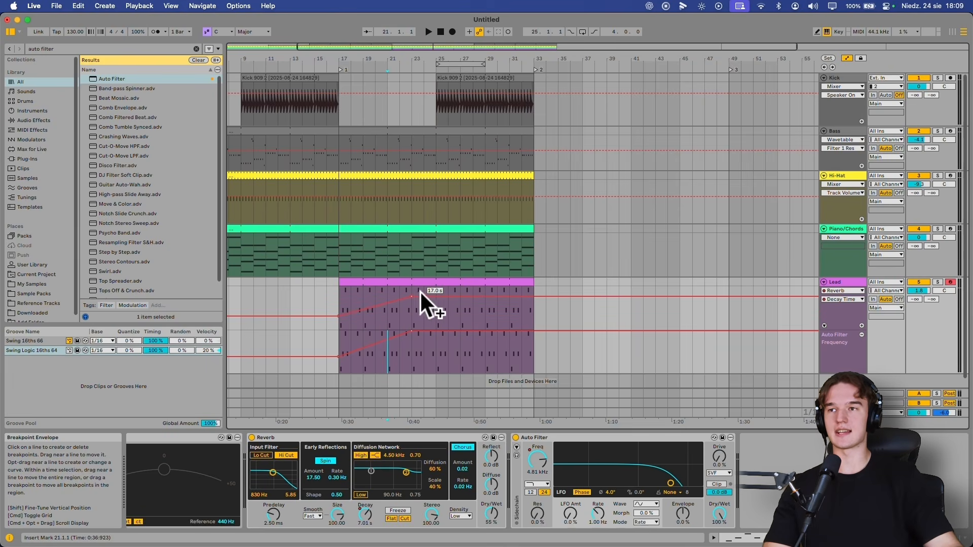
Play the arrangement from bar 17 to hear the Lead's reverb decay and filter sweeps together
{"action": "key", "text": "space"}
{"action": "left_click", "coordinate": [344, 298]}
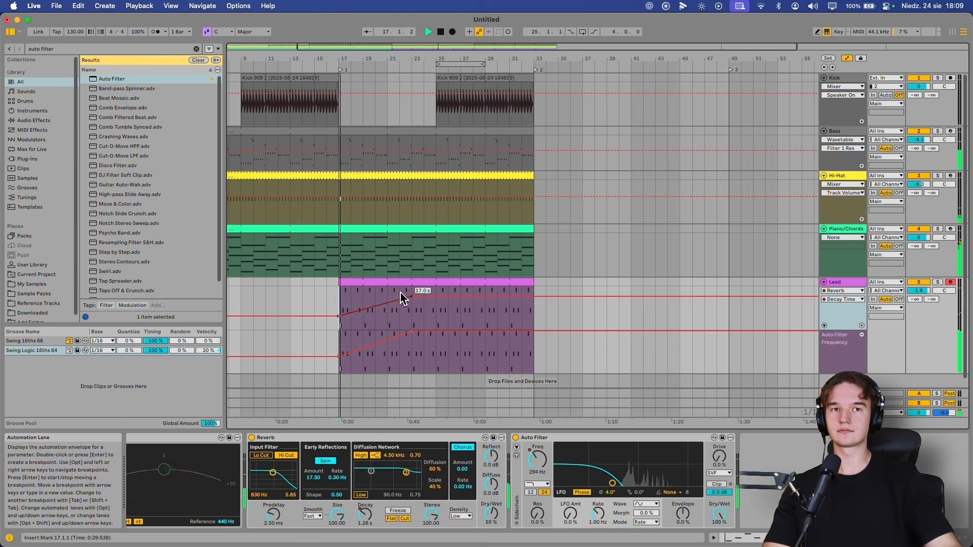
{"action": "key", "text": "space"}
{"action": "key", "text": "space"}
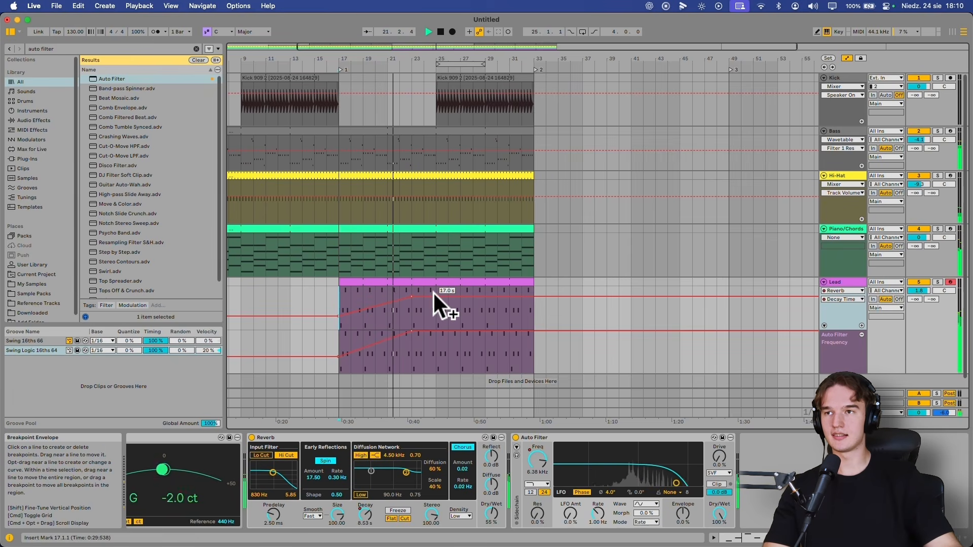
{"action": "left_click_drag", "start_coordinate": [433, 290], "coordinate": [433, 323]}
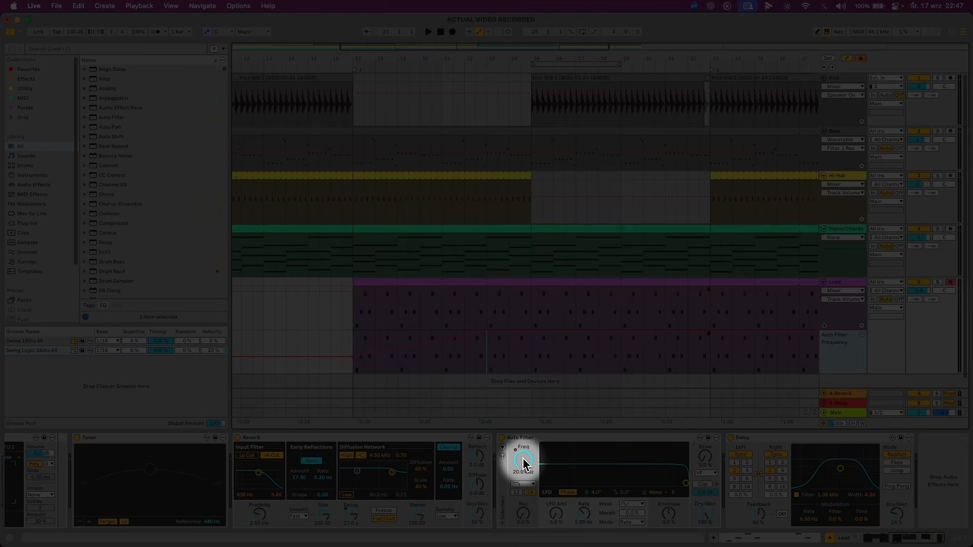
In the ACTUAL VIDEO RECORDED project, override the Lead's Auto Filter Frequency automation by adjusting its knob, and play the automated section
{"action": "left_click_drag", "start_coordinate": [527, 463], "coordinate": [528, 467]}
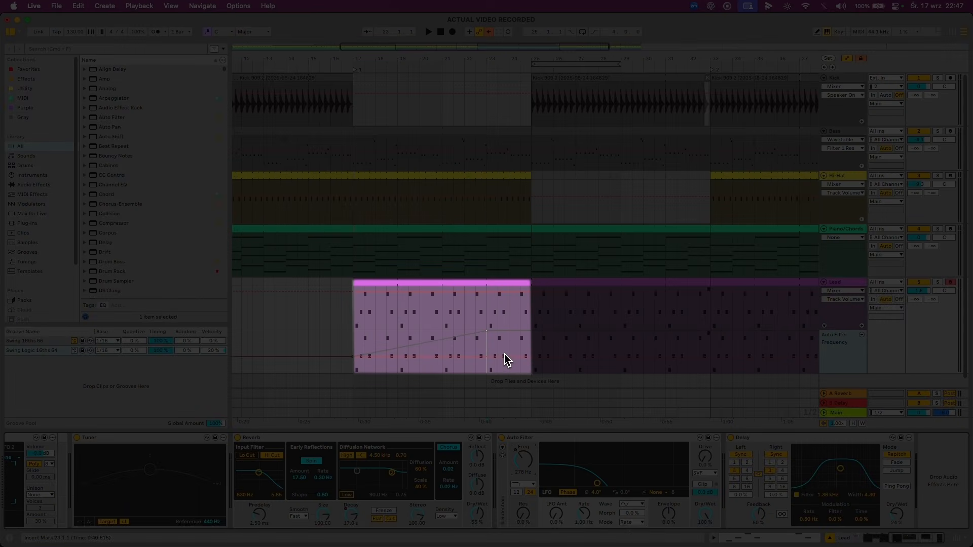
{"action": "left_click_drag", "start_coordinate": [386, 334], "coordinate": [508, 336]}
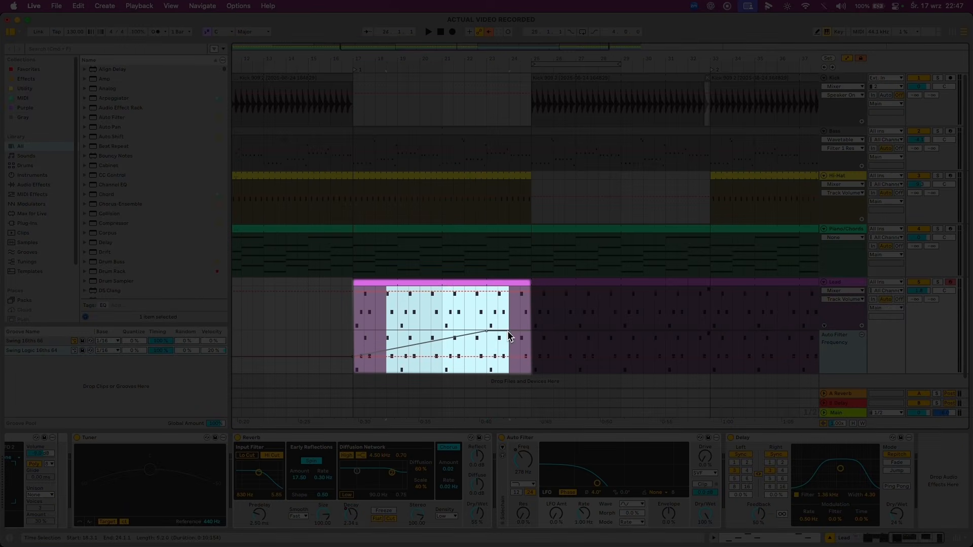
{"action": "left_click", "coordinate": [540, 345]}
{"action": "key", "text": "space"}
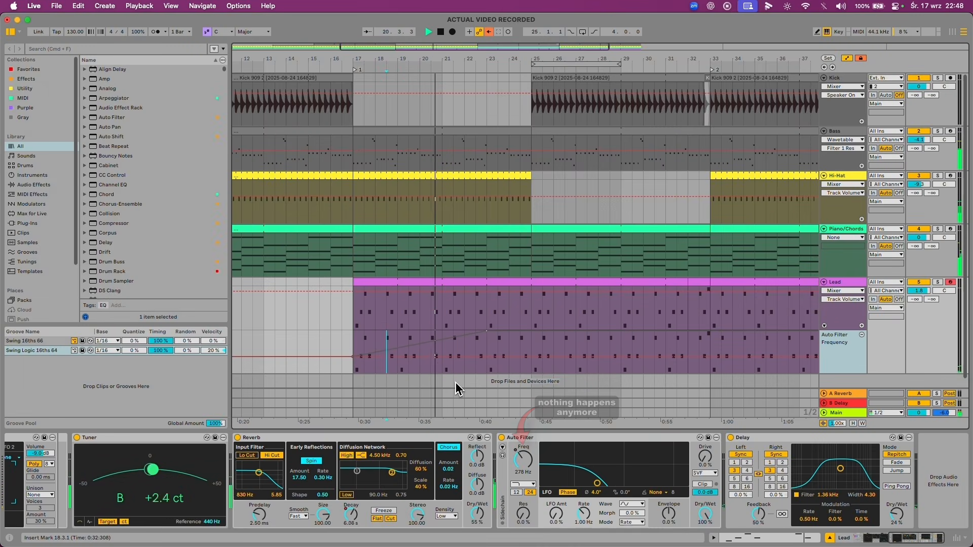
{"action": "key", "text": "space"}
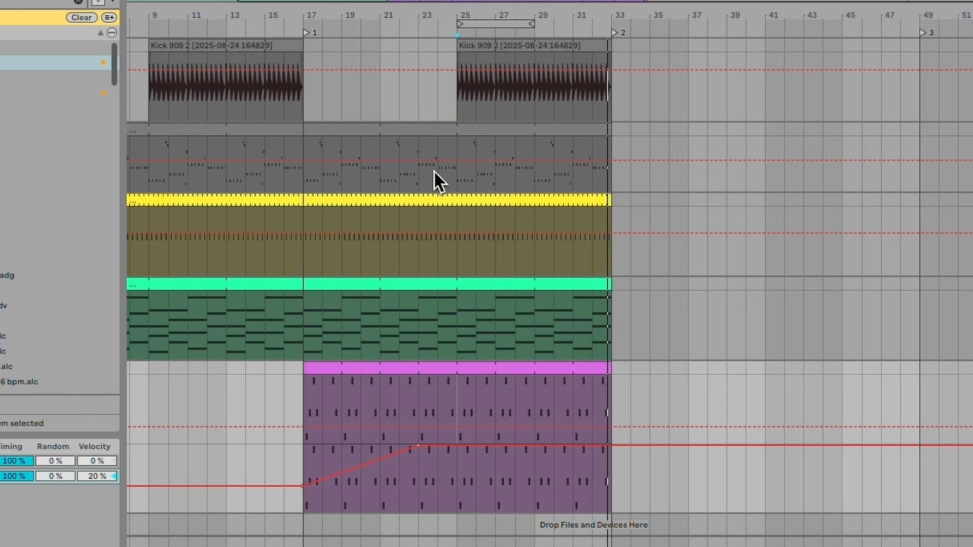
Select bars 23 to 26 across the Kick, Bass, Hi-Hat and Piano/Chords tracks, and hide the automation lanes
{"action": "left_click_drag", "start_coordinate": [420, 81], "coordinate": [482, 278]}
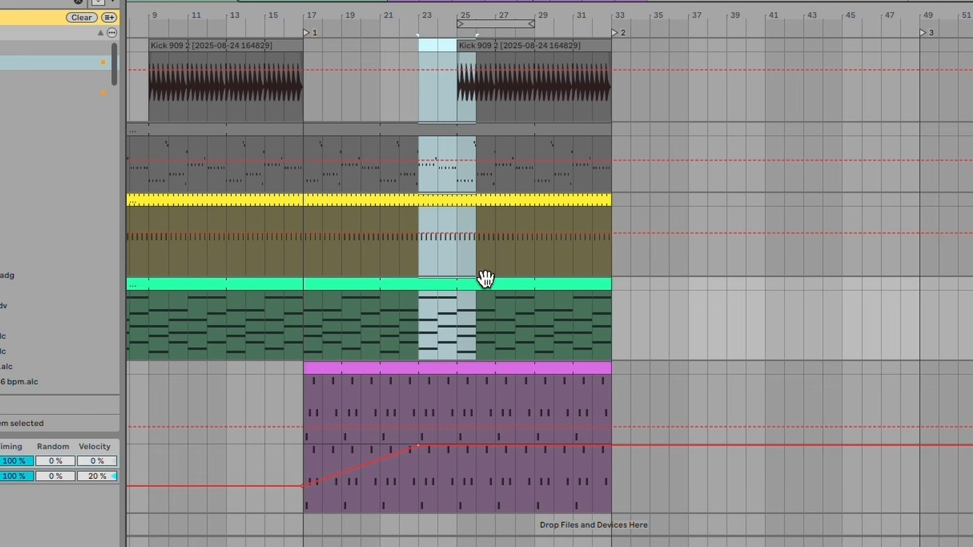
{"action": "key", "text": "a"}
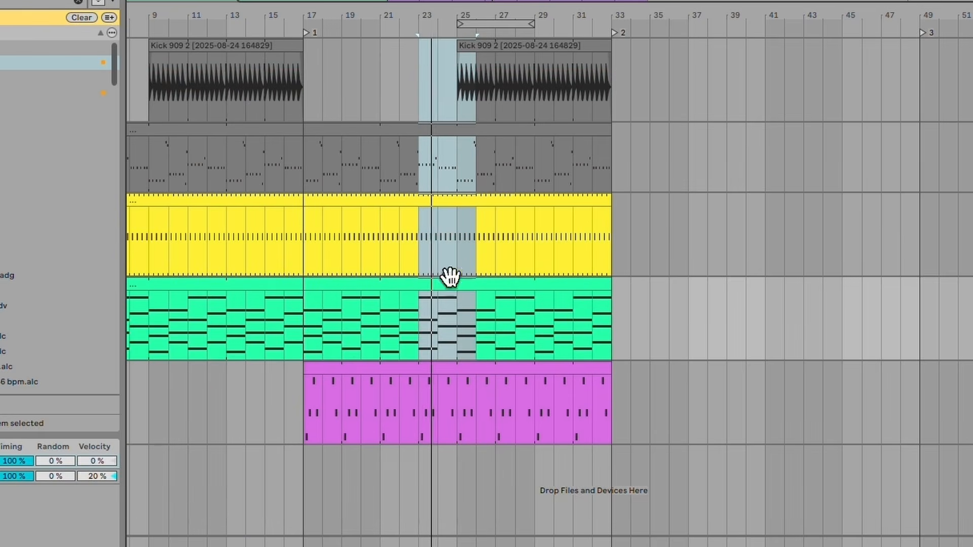
{"action": "left_click", "coordinate": [461, 311]}
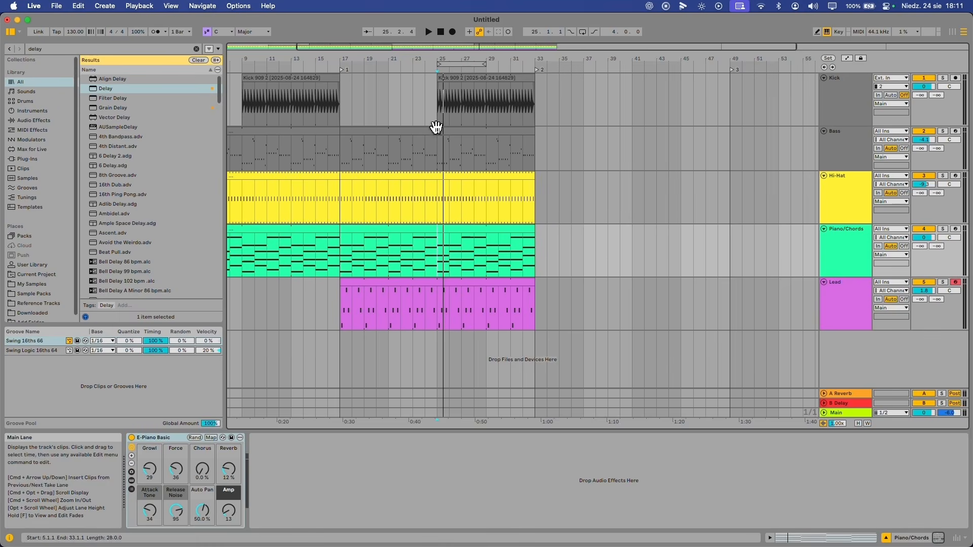
Select bars 23 to 27 across all five tracks, clear the selection, and toggle automation mode on and off
{"action": "left_click_drag", "start_coordinate": [443, 80], "coordinate": [464, 330]}
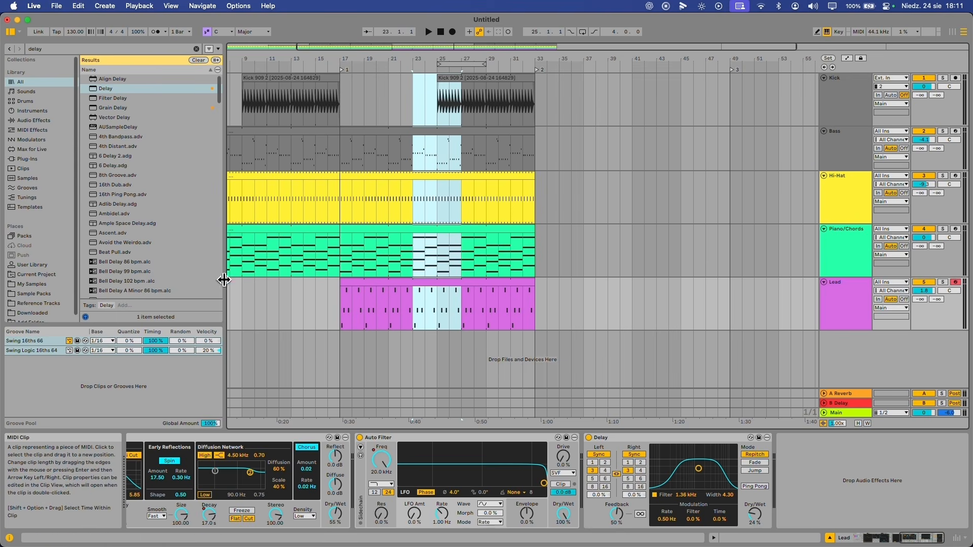
{"action": "left_click_drag", "start_coordinate": [415, 96], "coordinate": [456, 324]}
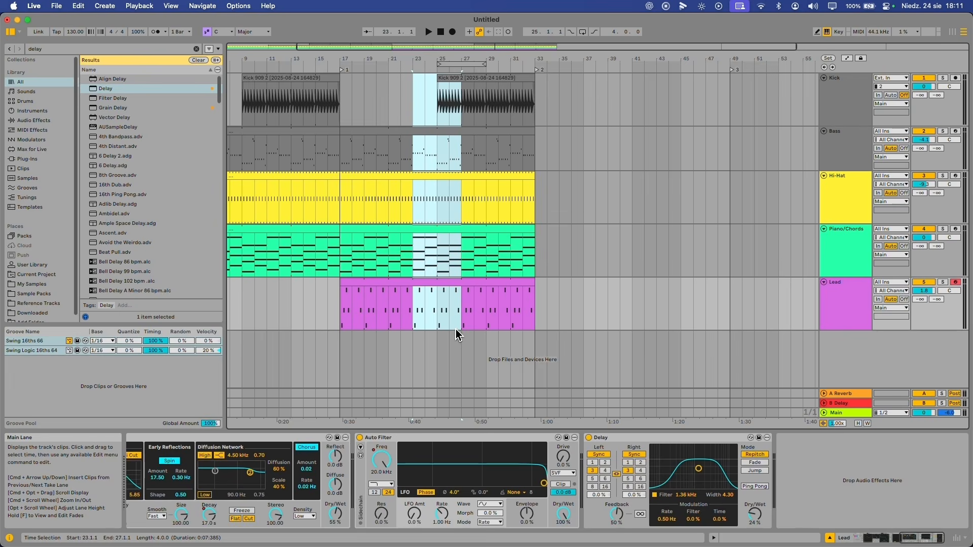
{"action": "left_click", "coordinate": [426, 115]}
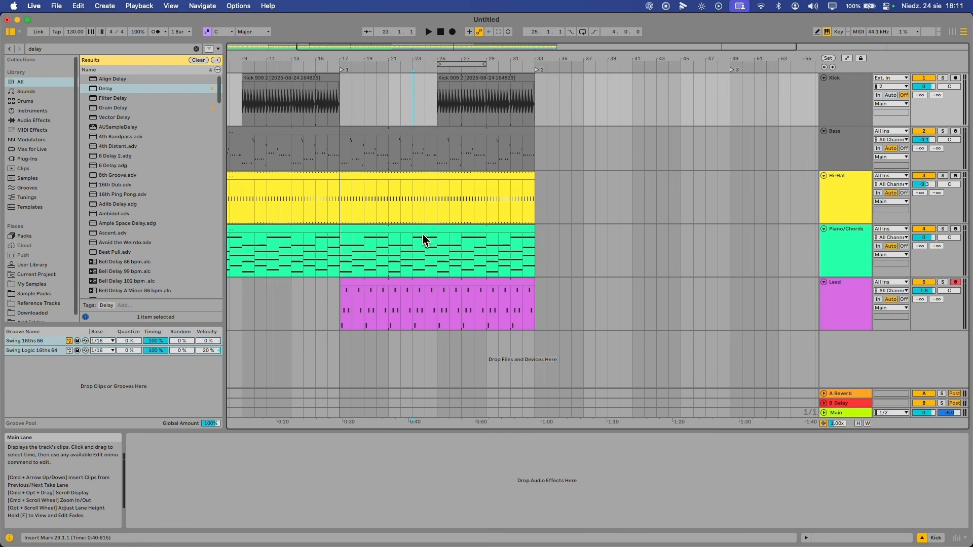
{"action": "left_click", "coordinate": [432, 308]}
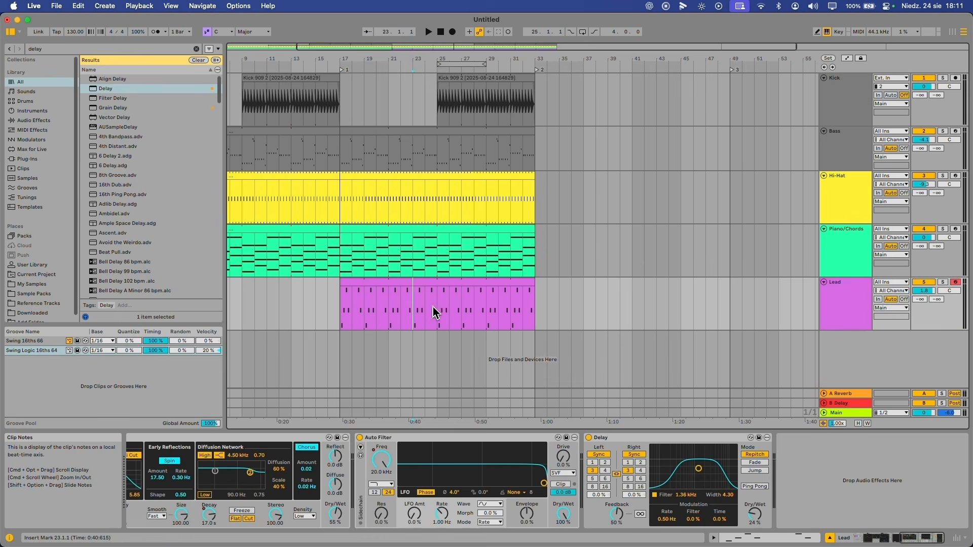
{"action": "left_click", "coordinate": [847, 58]}
{"action": "left_click", "coordinate": [847, 58]}
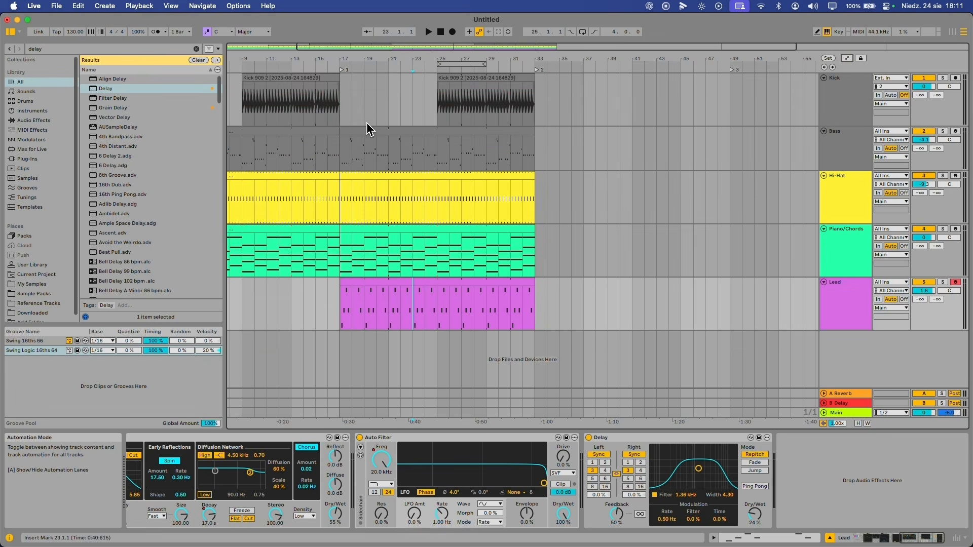
Select bars 23 to 25 from the Kick through the Piano/Chords track, and toggle automation mode on and back off
{"action": "left_click", "coordinate": [425, 121]}
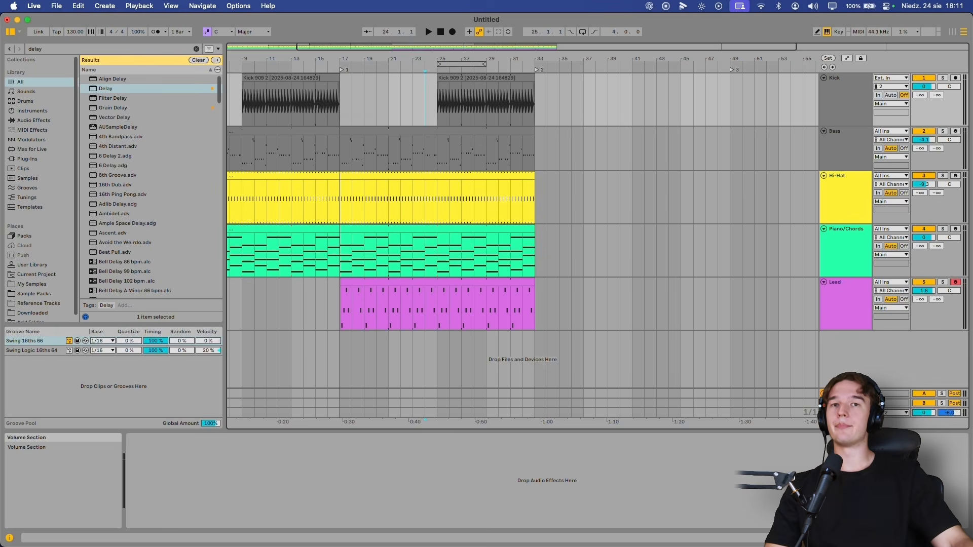
{"action": "left_click", "coordinate": [411, 109]}
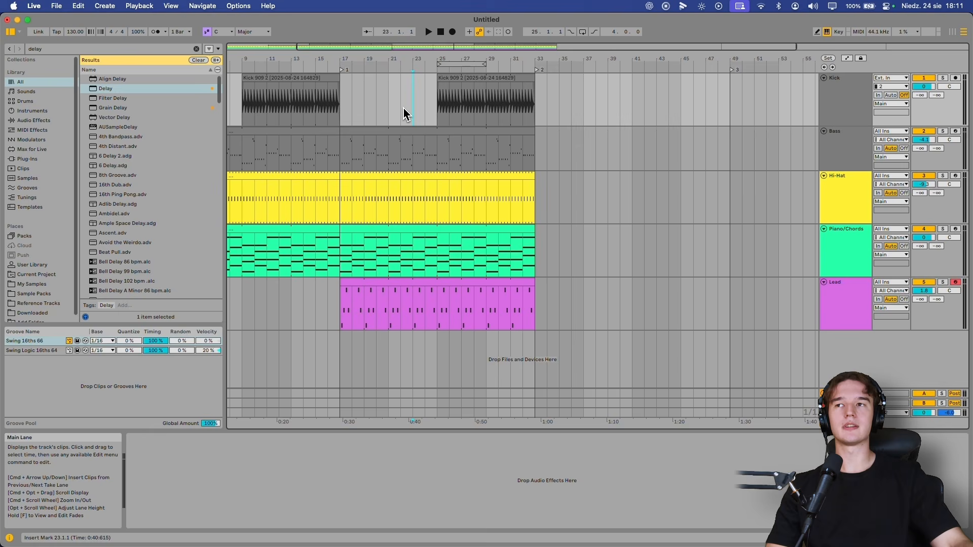
{"action": "left_click_drag", "start_coordinate": [411, 109], "coordinate": [440, 270]}
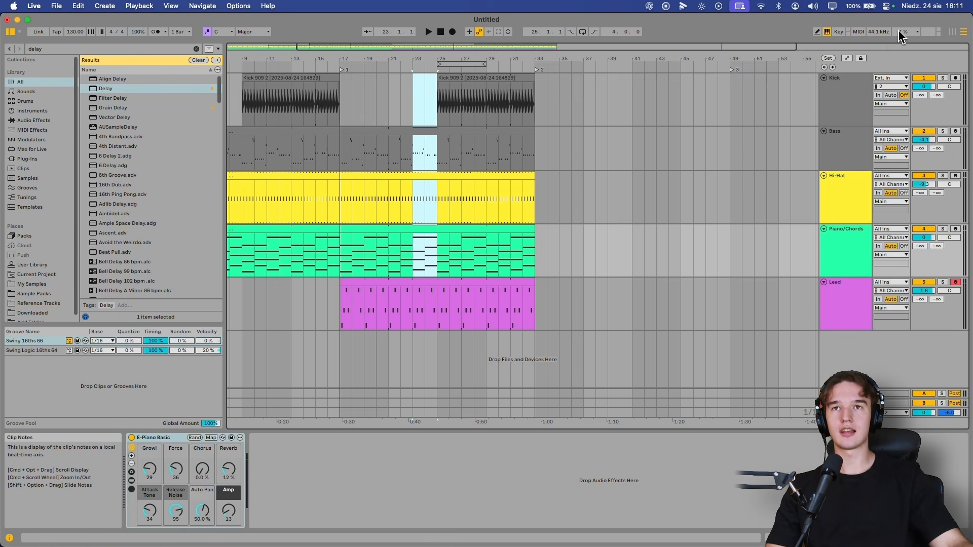
{"action": "left_click", "coordinate": [845, 60]}
{"action": "left_click", "coordinate": [848, 59]}
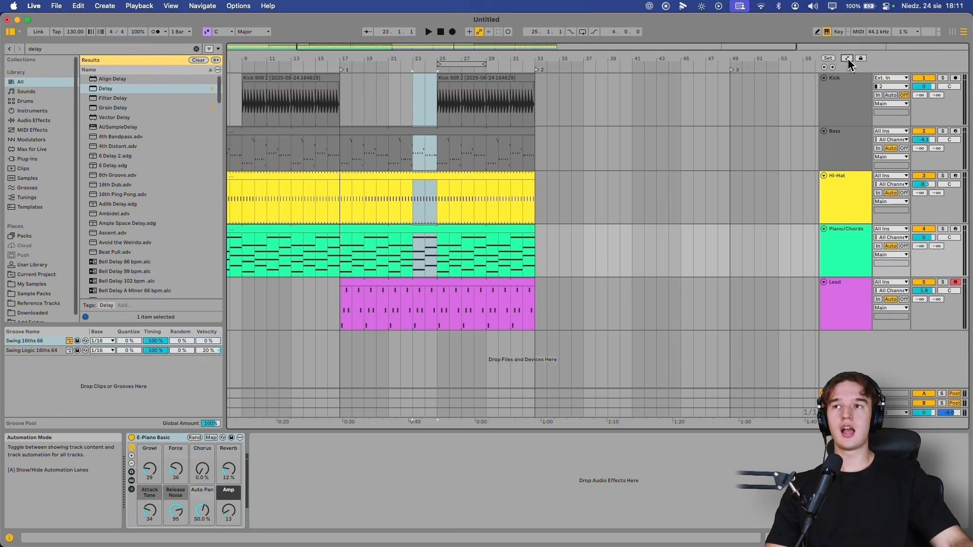
Delete the two-bar stretch from bar 23 to bar 25 on the Bass, Hi-Hat and Piano/Chords tracks, and play from bar 21
{"action": "left_click", "coordinate": [413, 158]}
{"action": "left_click_drag", "start_coordinate": [413, 159], "coordinate": [426, 236]}
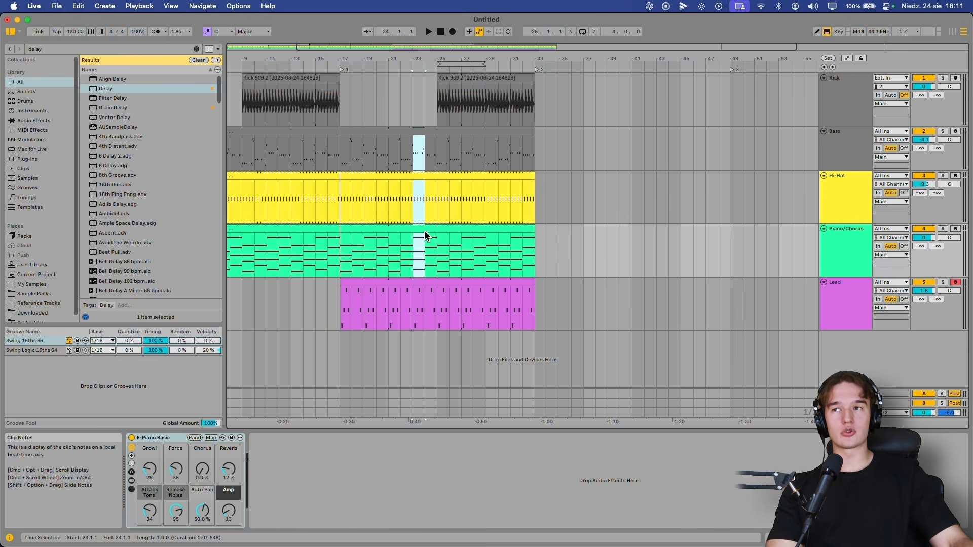
{"action": "key", "text": "BackSpace"}
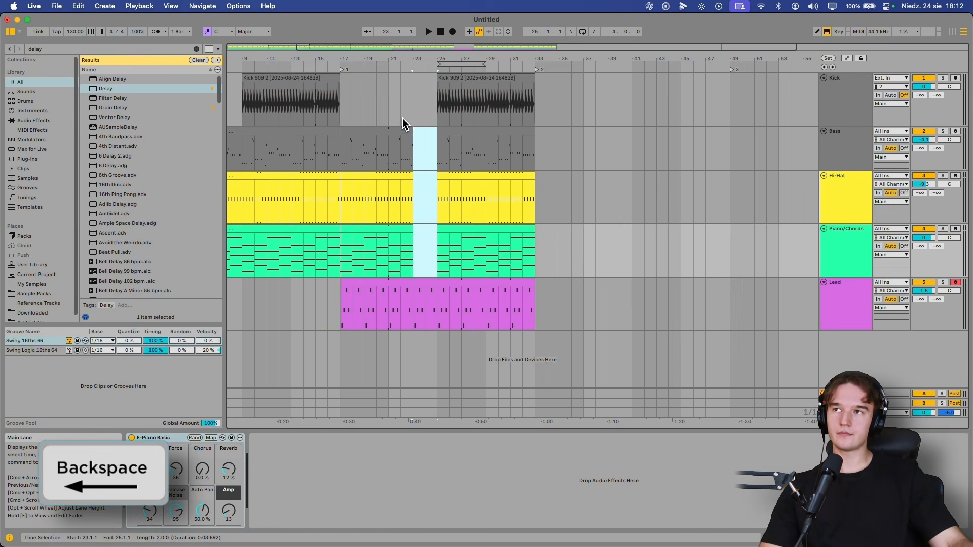
{"action": "left_click", "coordinate": [389, 111]}
{"action": "key", "text": "space"}
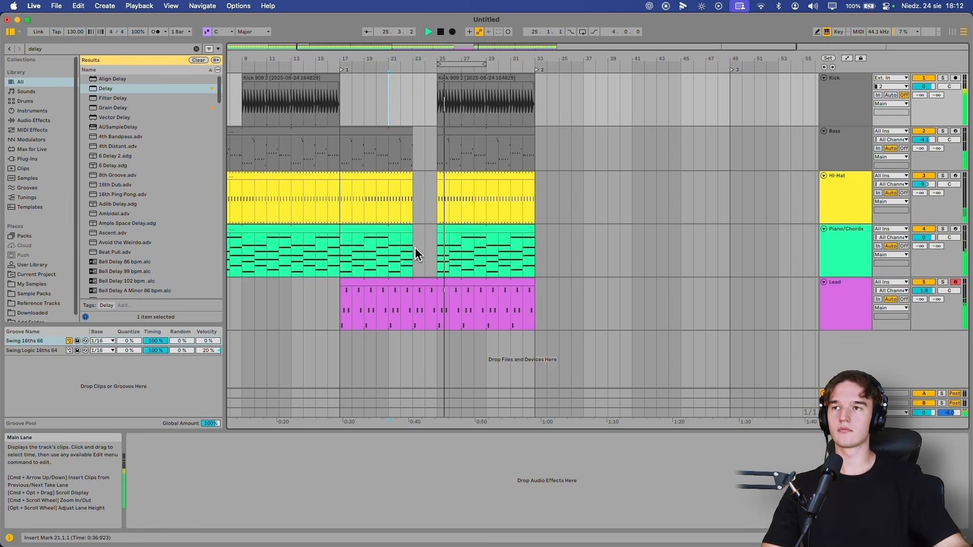
Extend the ends of the Bass, Hi-Hat and Piano/Chords clips before the gap to bar 24, and play the transition from bars 22 and 21
{"action": "left_click_drag", "start_coordinate": [415, 249], "coordinate": [420, 131]}
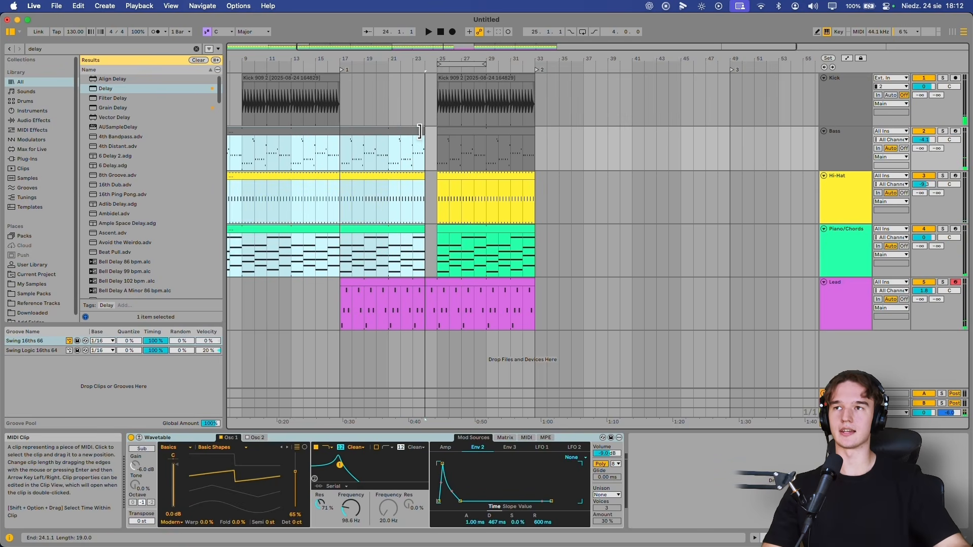
{"action": "left_click", "coordinate": [407, 112]}
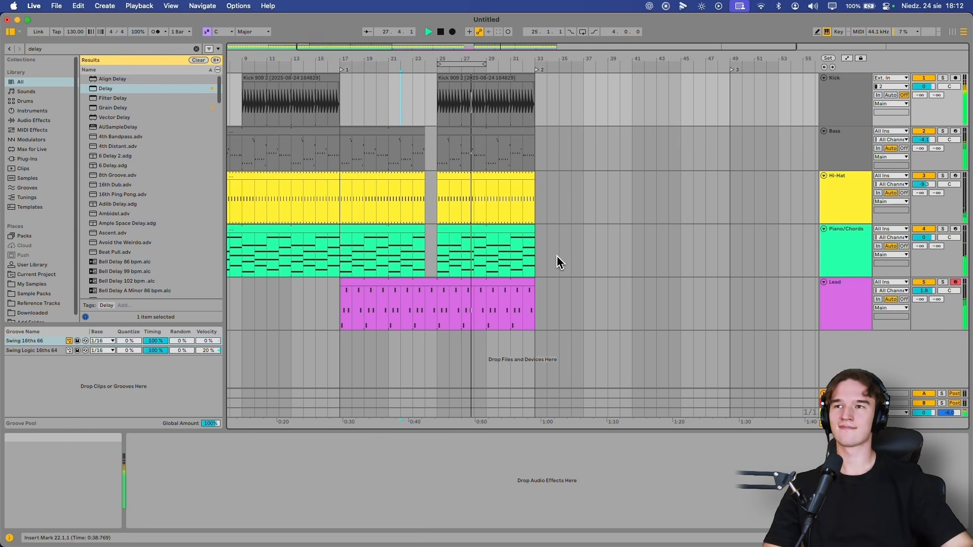
{"action": "left_click", "coordinate": [447, 206]}
{"action": "key", "text": "space"}
{"action": "left_click", "coordinate": [439, 202]}
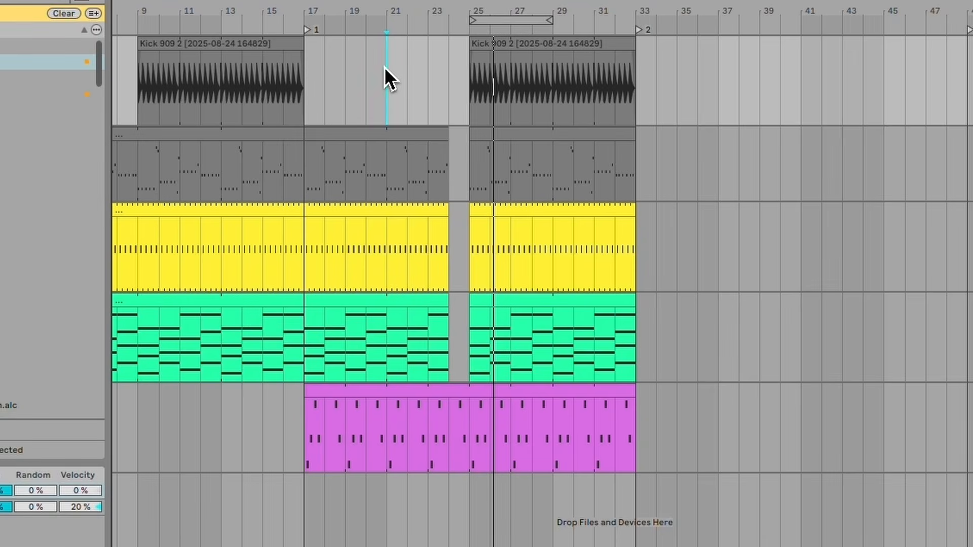
{"action": "left_click", "coordinate": [384, 67]}
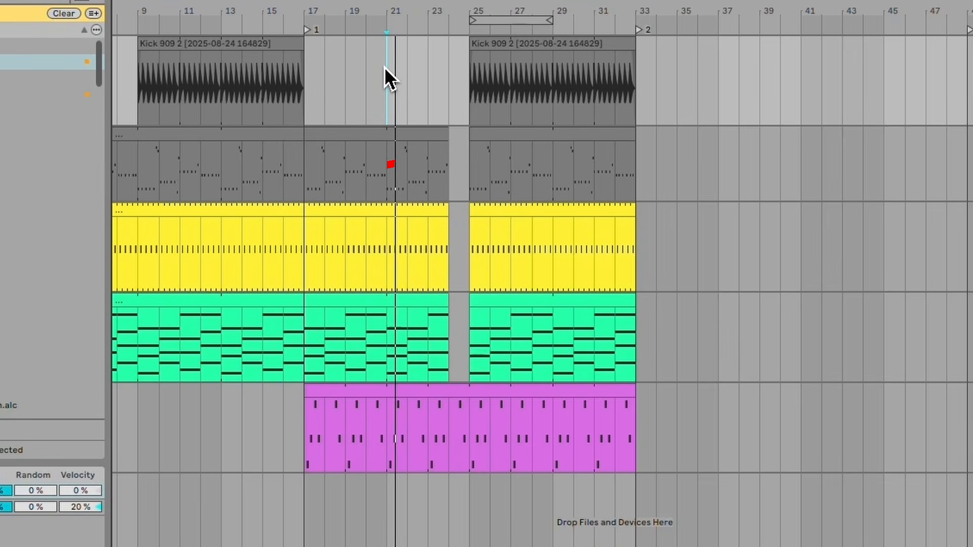